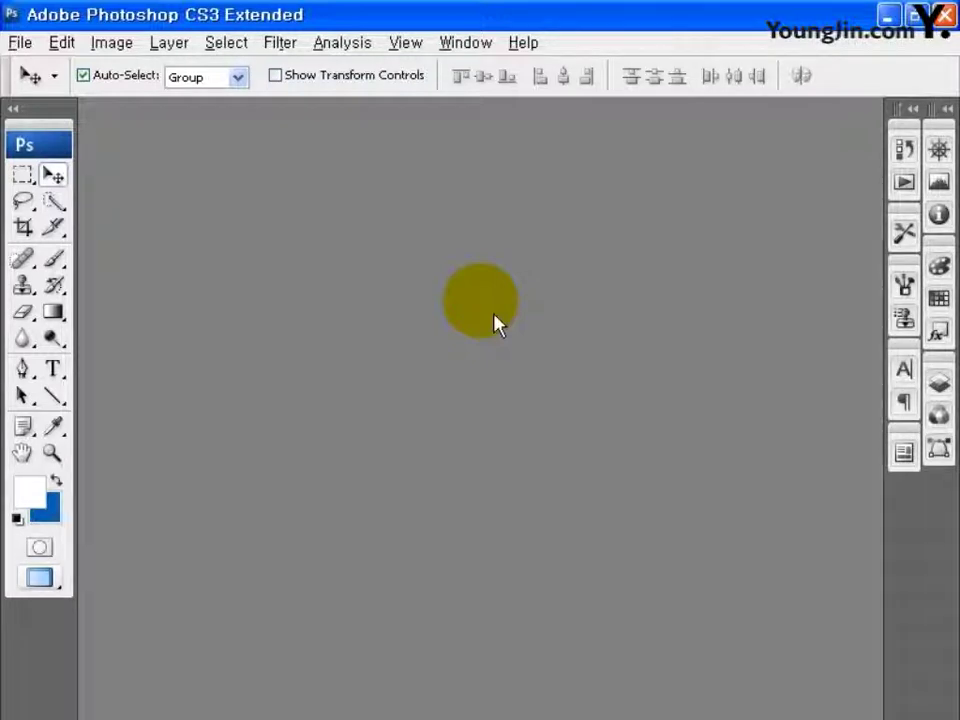
Step: Start a new document and set its width to 800 pixels and height to 62 pixels
left_click(20, 43)
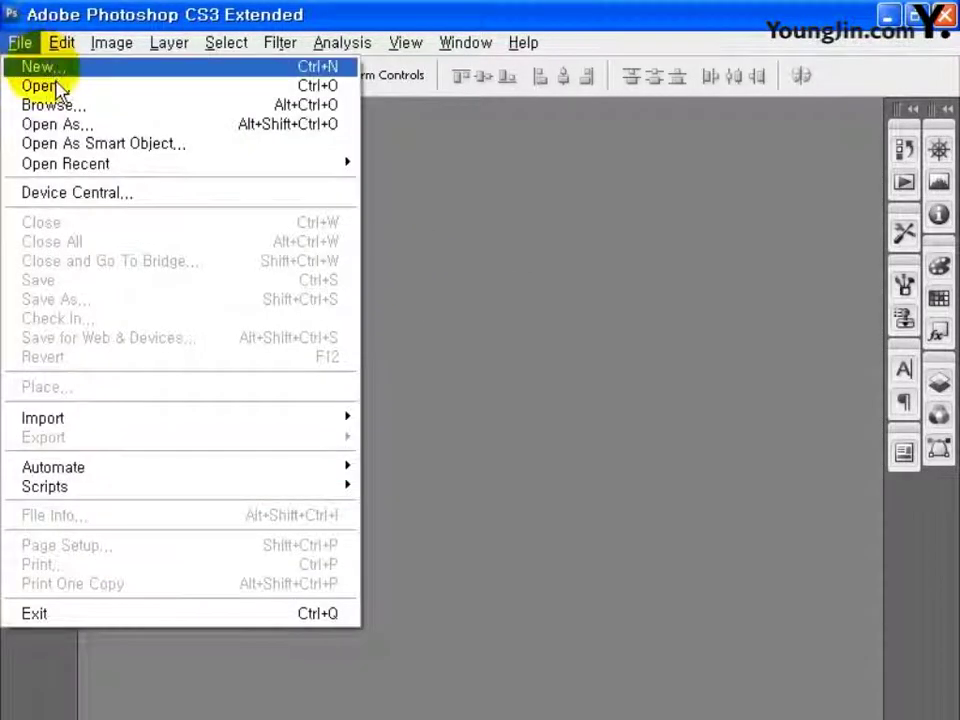
left_click(30, 67)
double_click(408, 262)
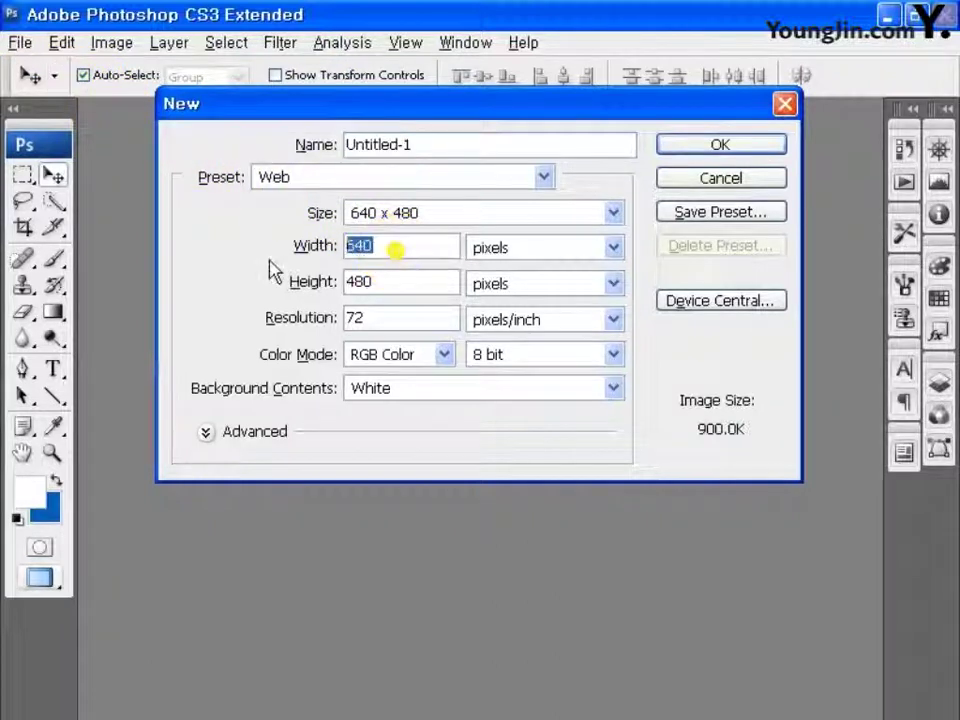
type("800")
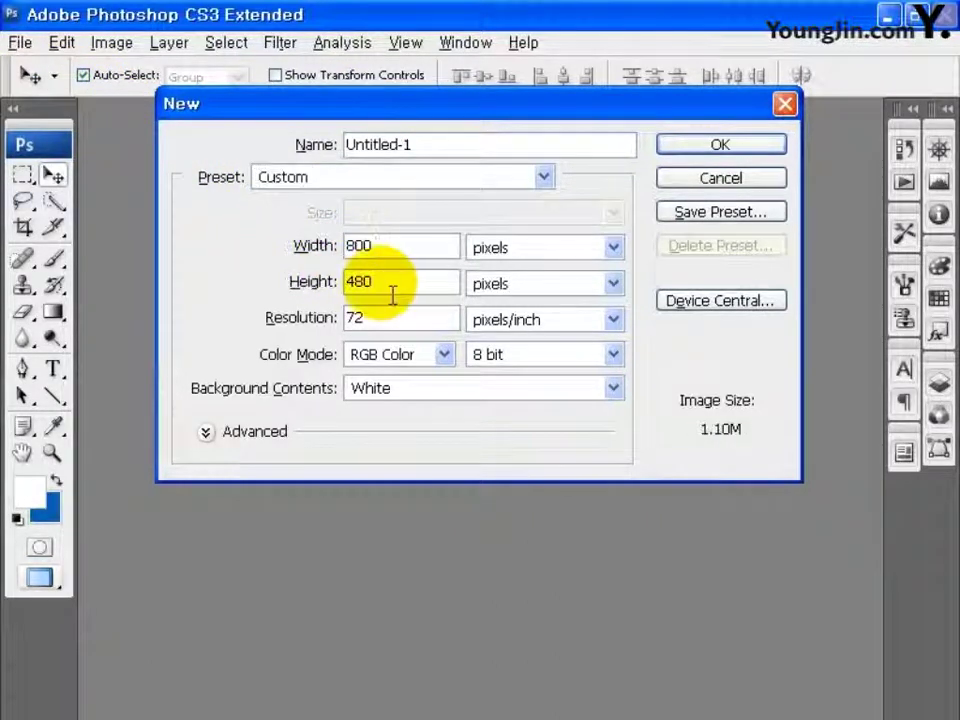
double_click(390, 284)
type("6")
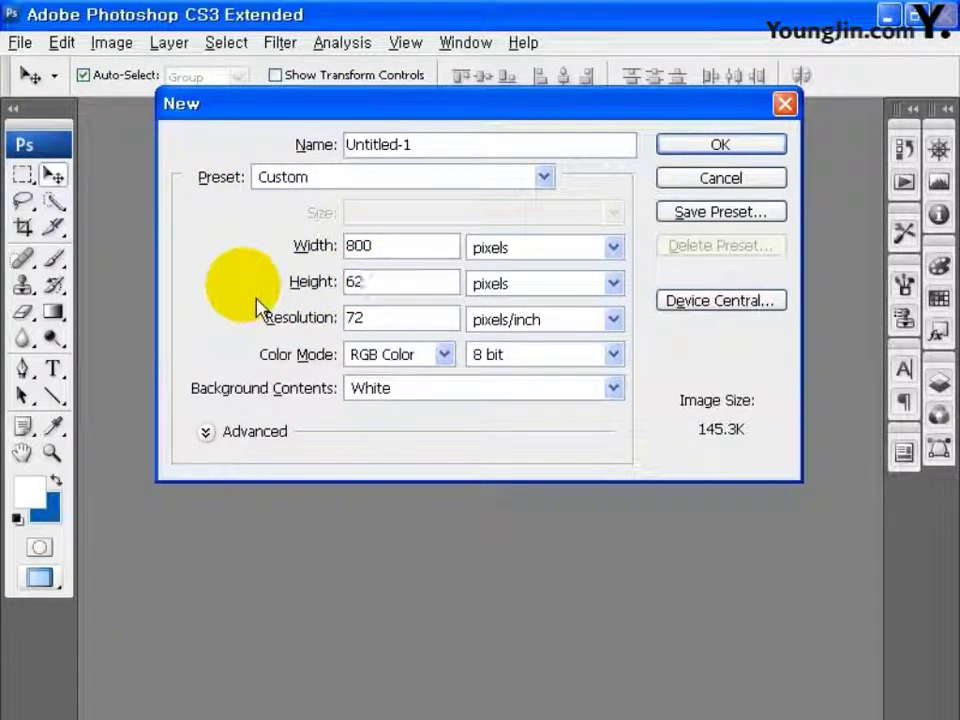
type("2")
Step: Create the document at 72 pixels/inch in RGB Color mode with a white background
left_click(392, 321)
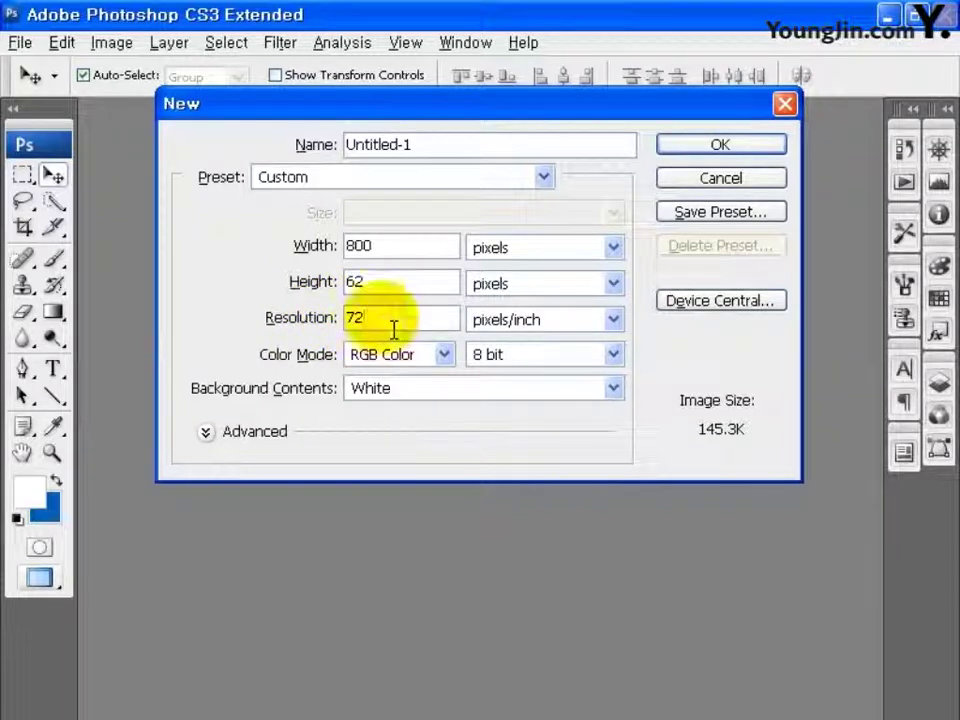
left_click(440, 355)
left_click(420, 416)
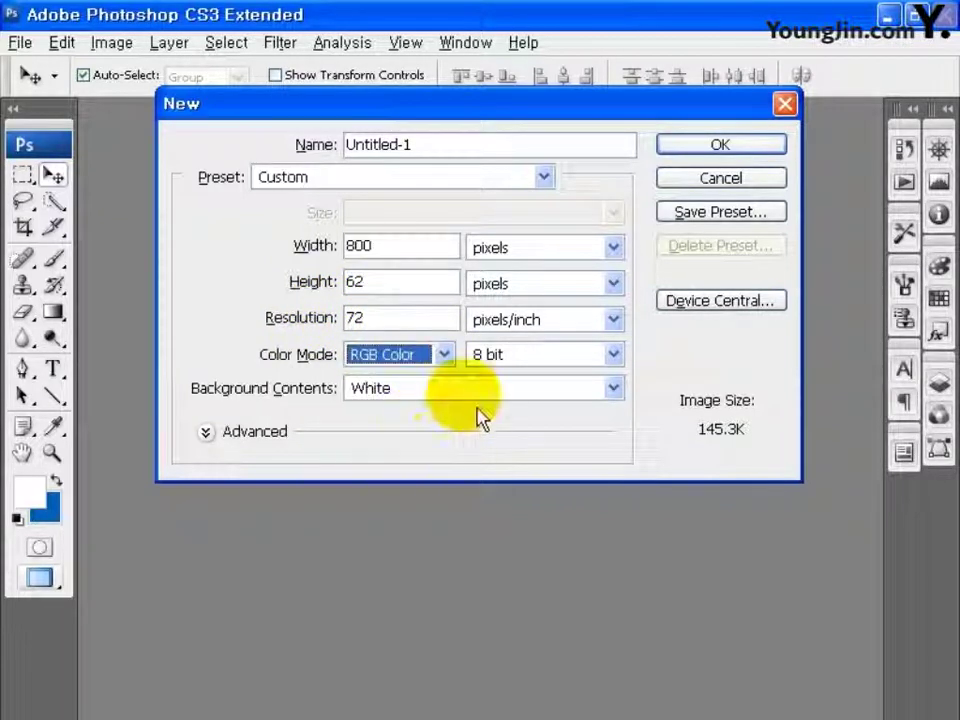
left_click(478, 391)
left_click(460, 414)
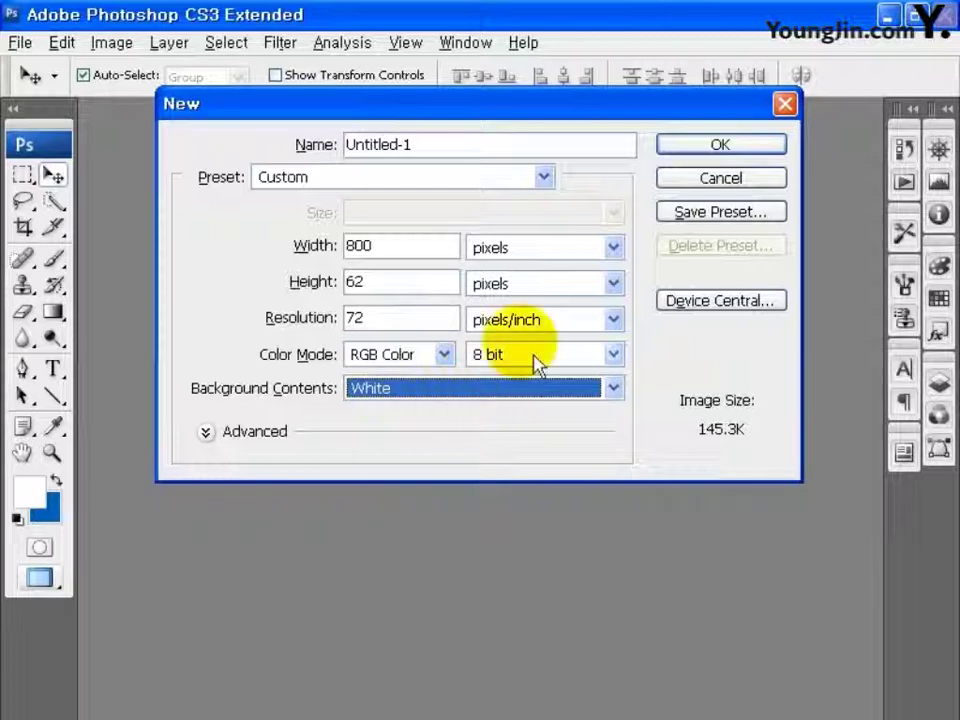
left_click(720, 145)
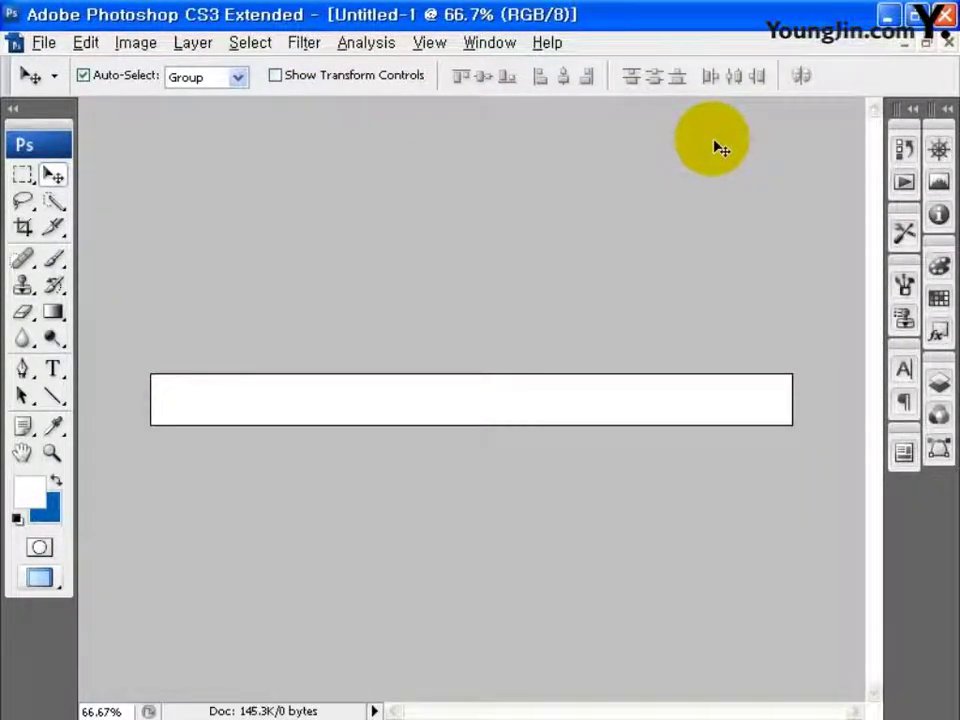
Step: Show the rulers with pixels as their unit and display the Info panel
key("ctrl+r")
right_click(716, 108)
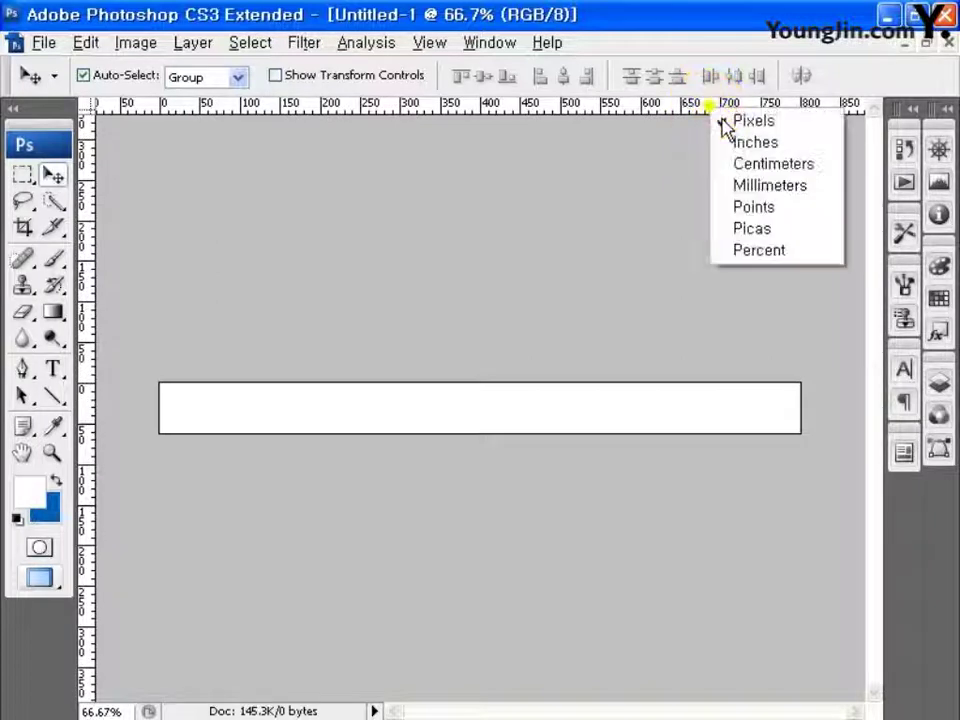
left_click(740, 121)
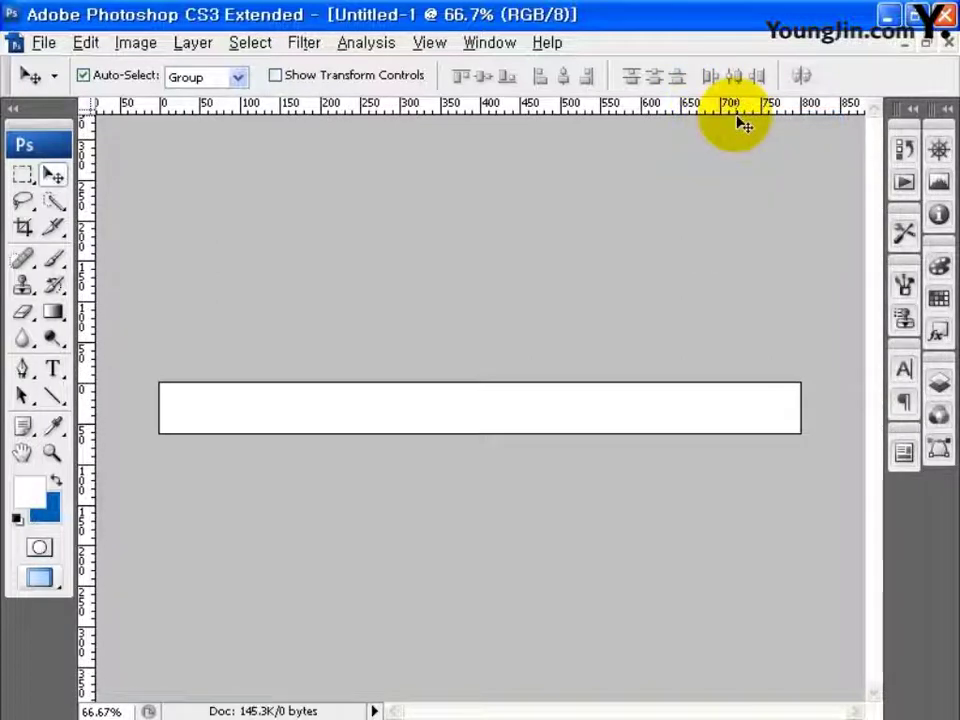
left_click(490, 43)
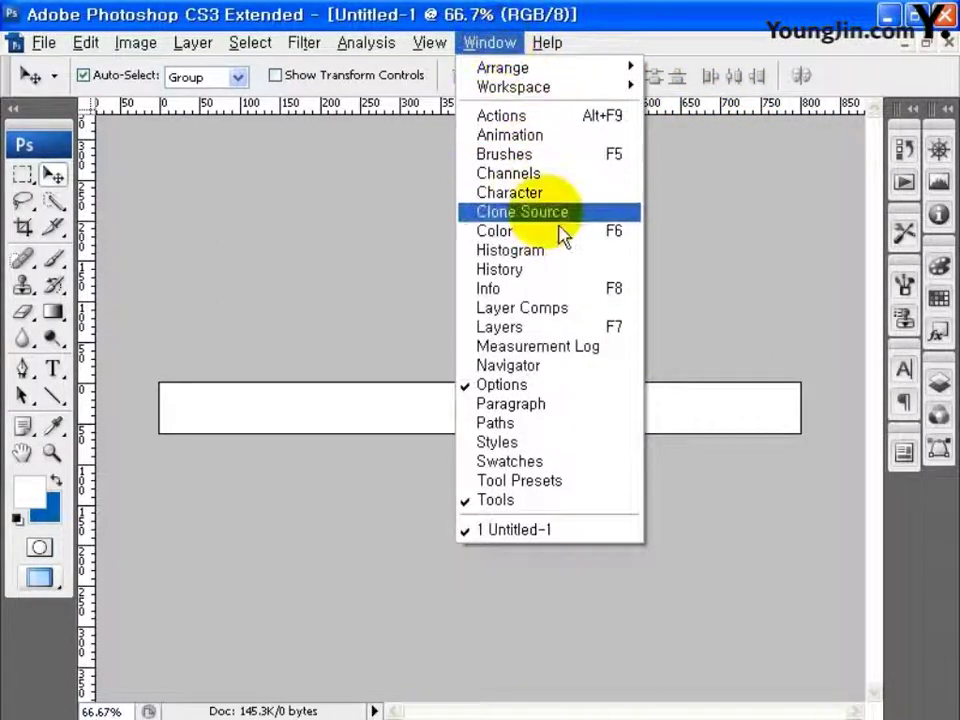
left_click(553, 290)
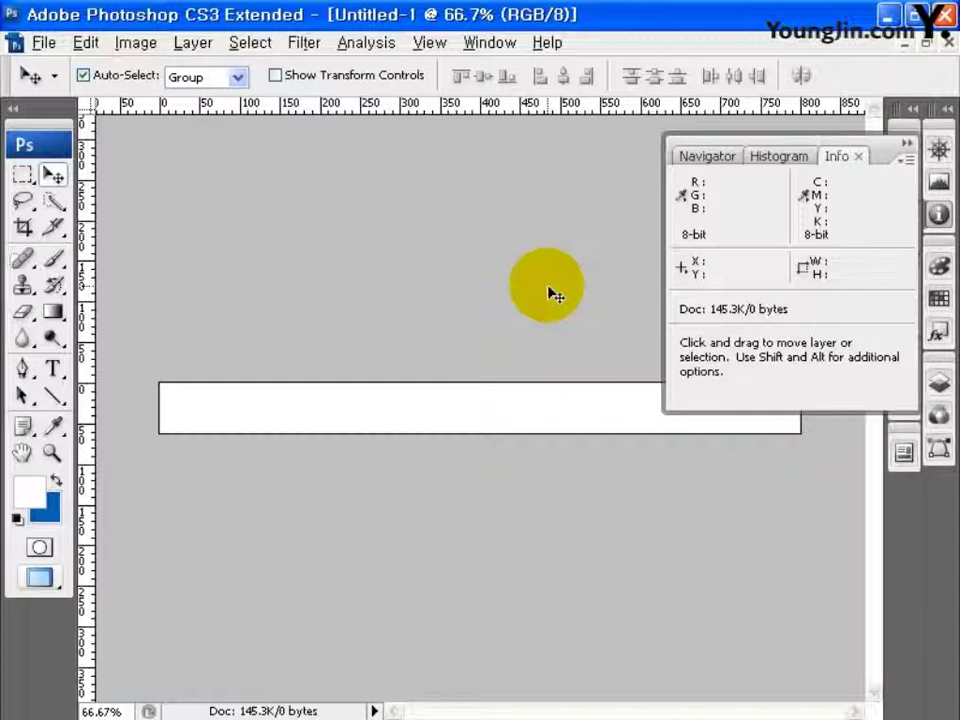
Step: Place a horizontal guide along the middle of the canvas height, at about 31 px
key("ctrl+plus")
key("ctrl+plus")
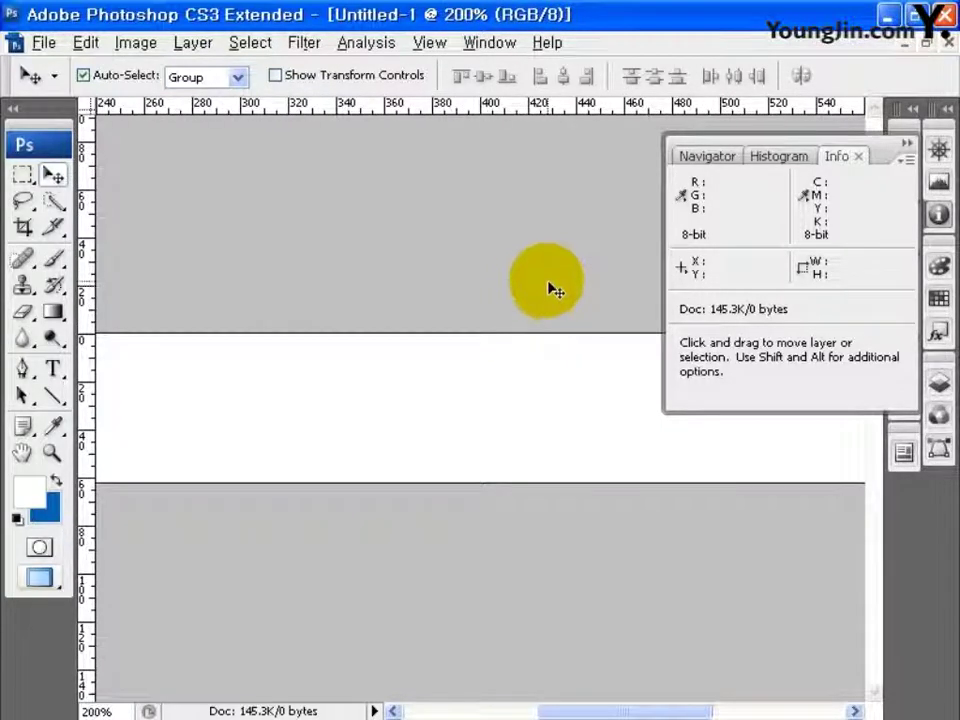
left_click_drag(540, 106, 547, 415)
Step: Place three vertical guides across the canvas at about 150, 530 and 740 px
key("ctrl+minus")
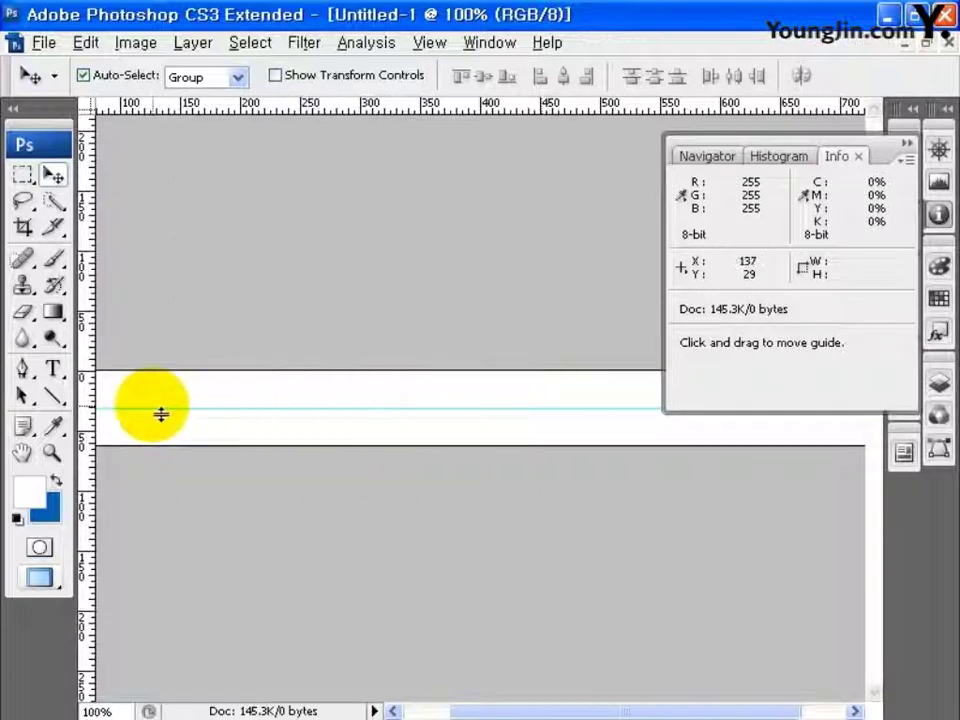
left_click_drag(89, 422, 188, 414)
left_click_drag(92, 422, 433, 411)
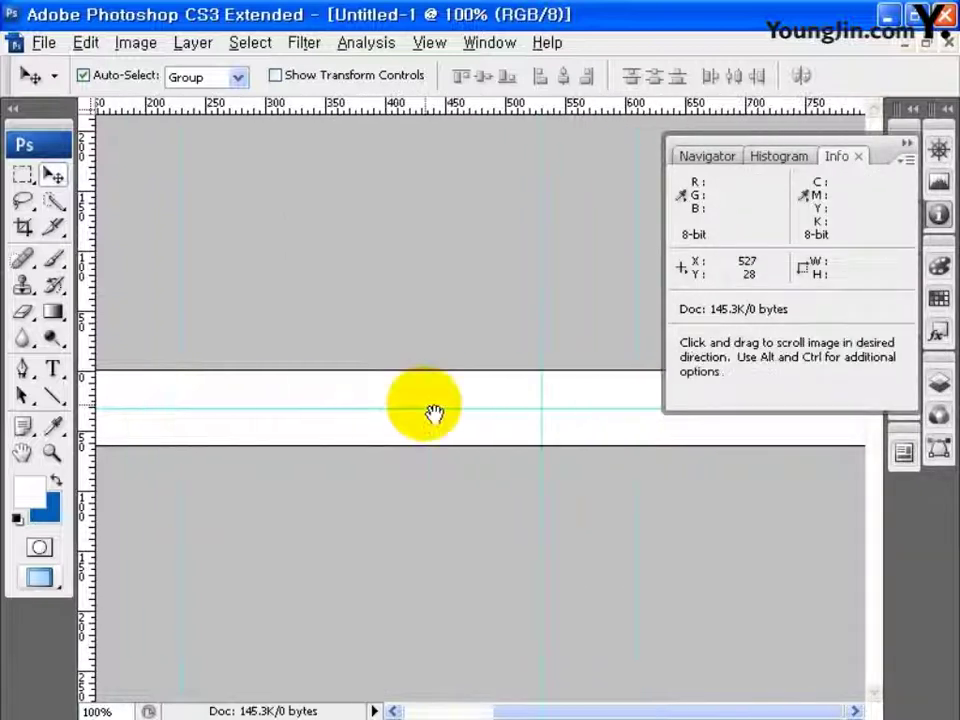
left_click_drag(86, 407, 786, 422)
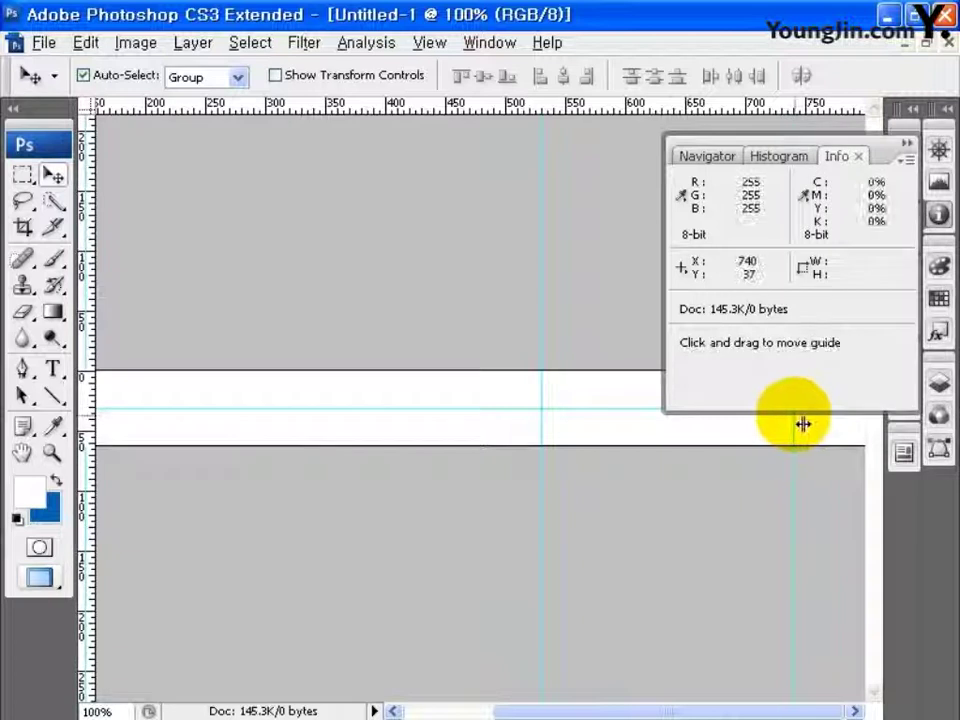
key("ctrl+minus")
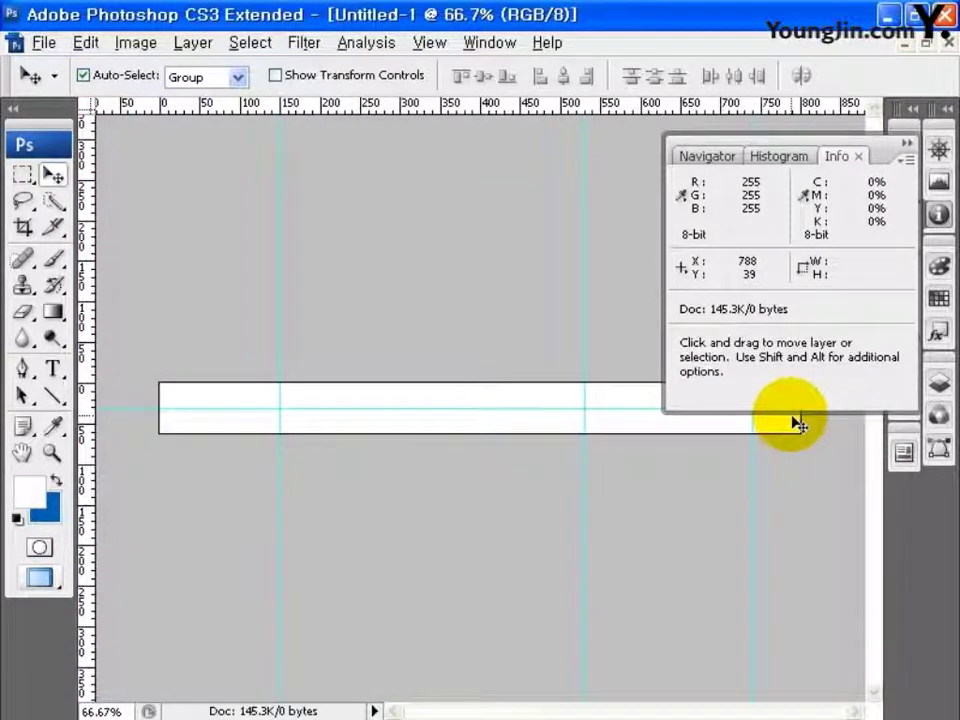
Step: Add a new layer above the background and fill it with the foreground color #F8F8F8
left_click(938, 382)
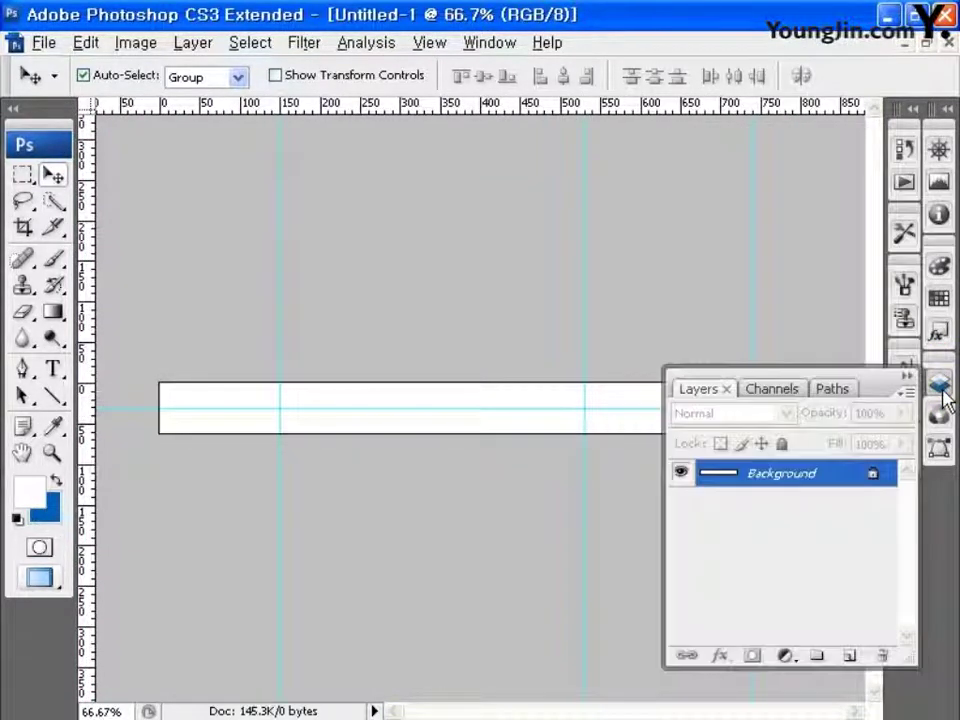
left_click(854, 658)
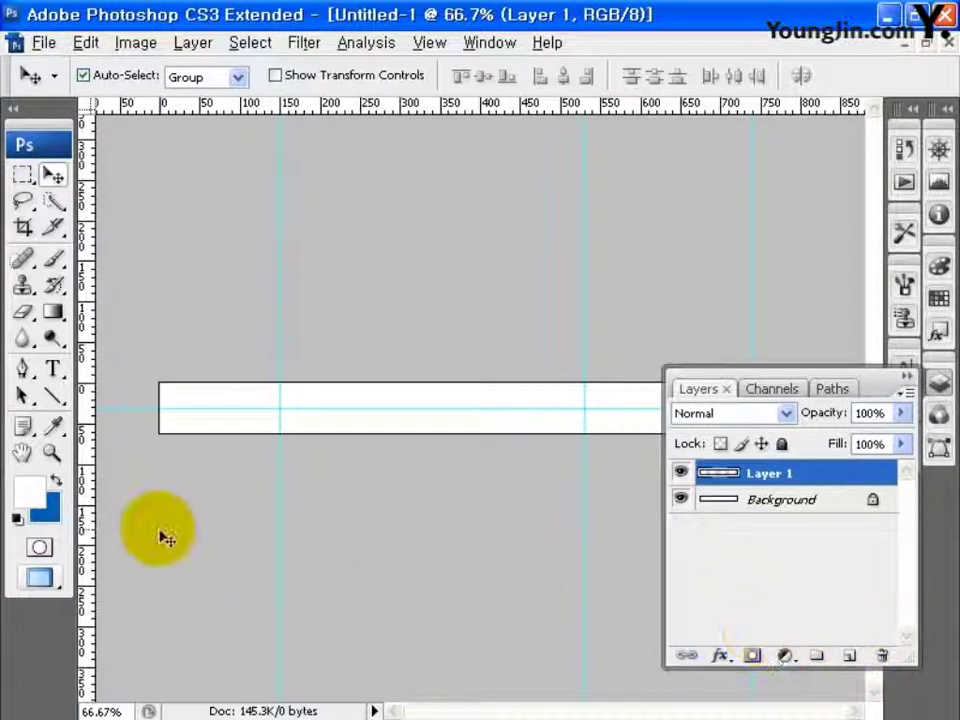
left_click(32, 497)
left_click(626, 586)
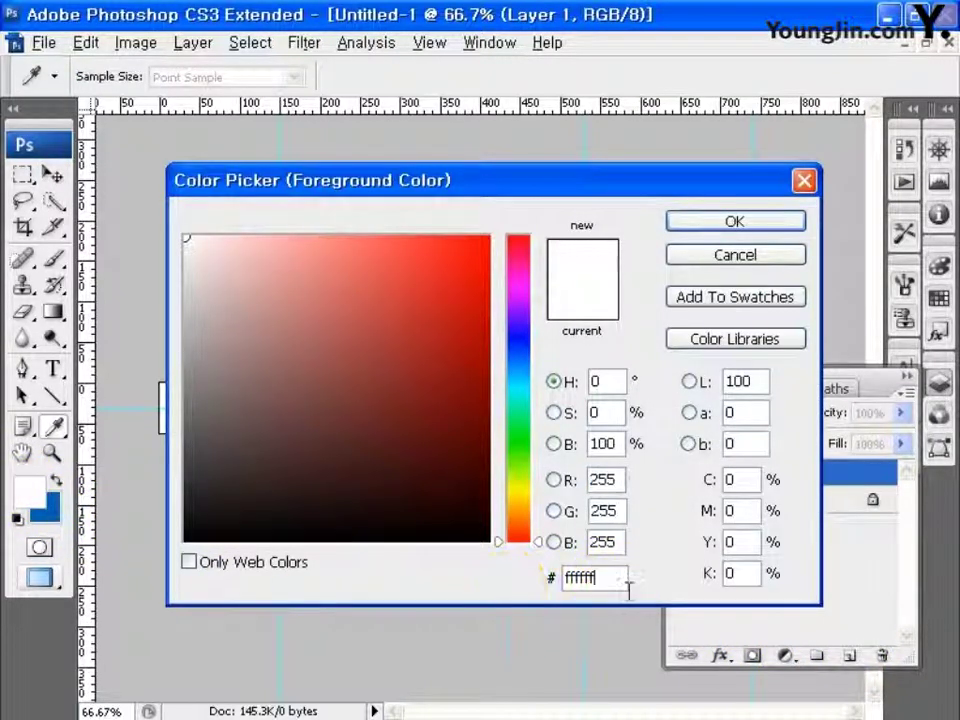
type("F8F8F8")
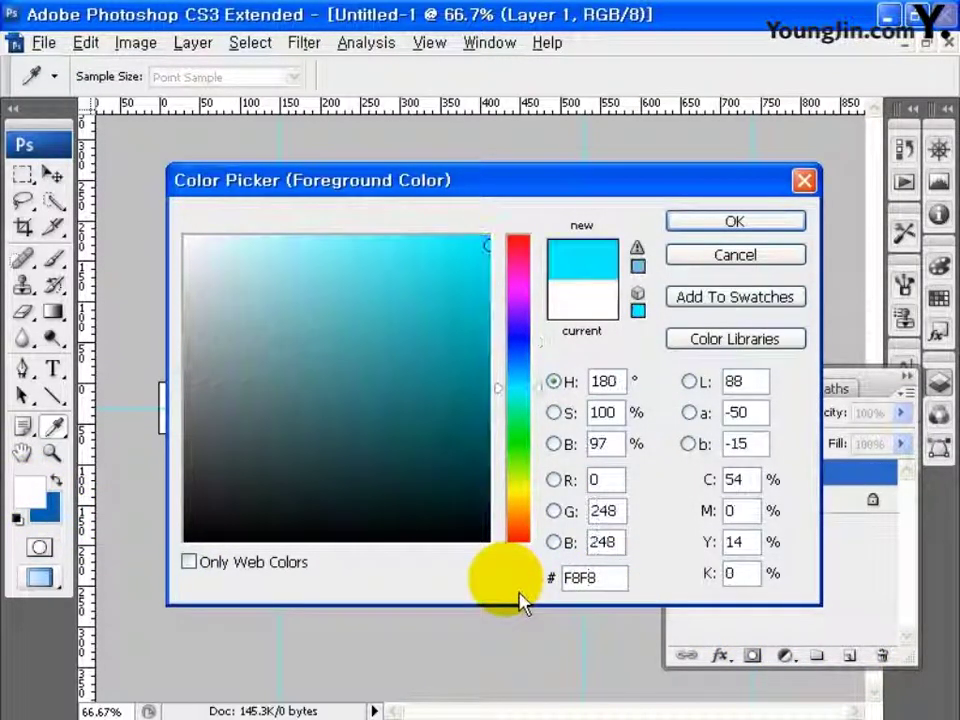
left_click(730, 222)
key("v")
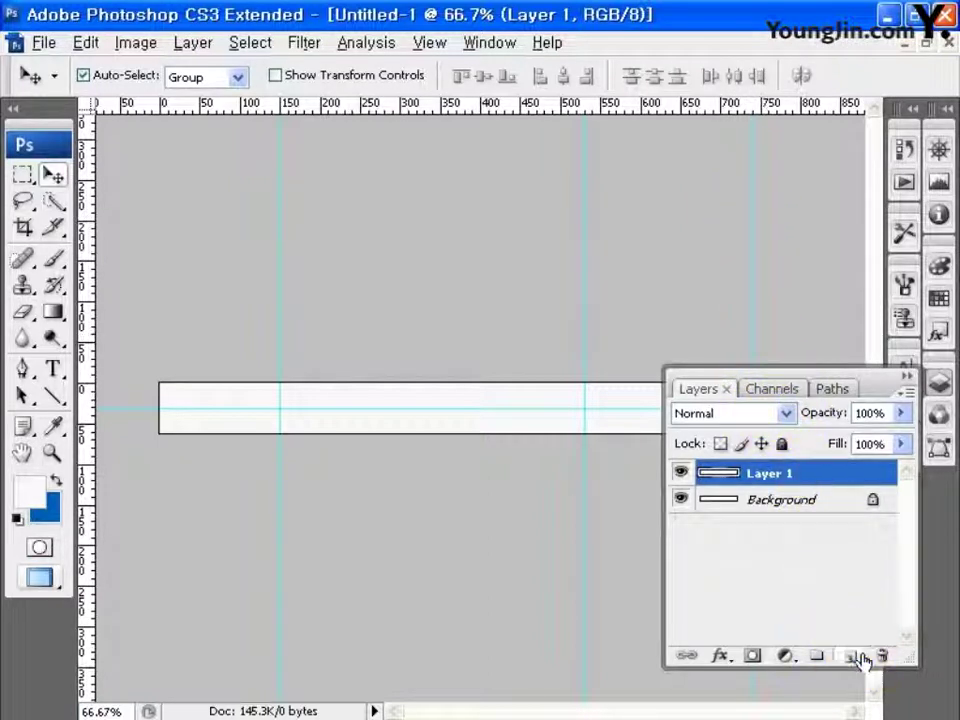
Step: Add another new layer on top and set the foreground color to black (#000000)
left_click(30, 488)
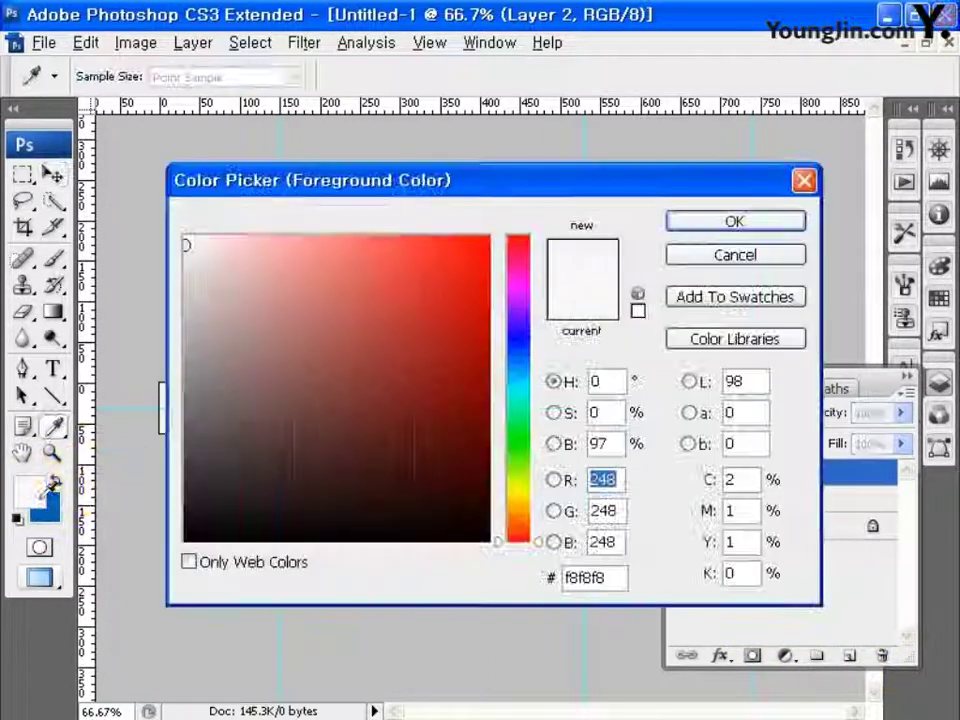
left_click_drag(223, 484, 176, 562)
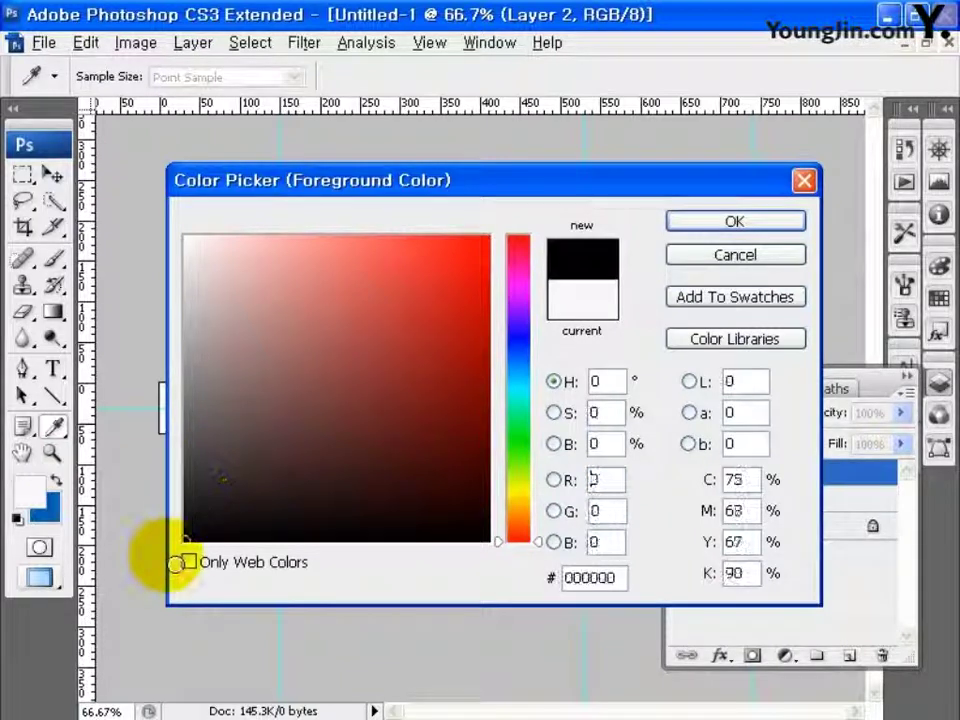
left_click(735, 222)
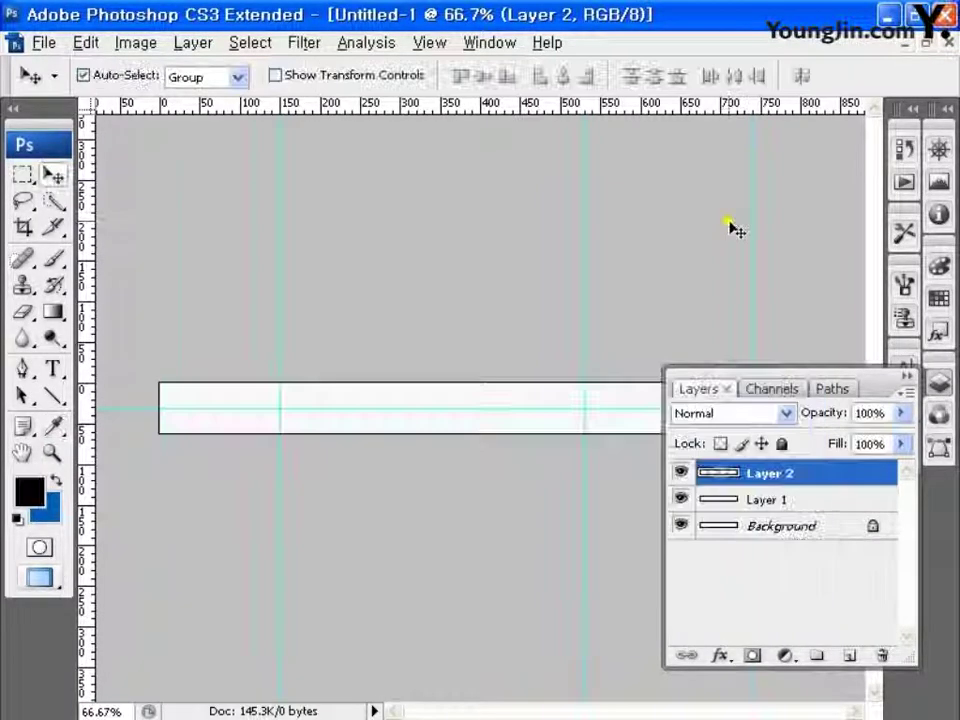
Step: Draw a circular selection about 16 px wide just below the horizontal guide, to the left of the 530 px vertical guide
left_click(24, 176)
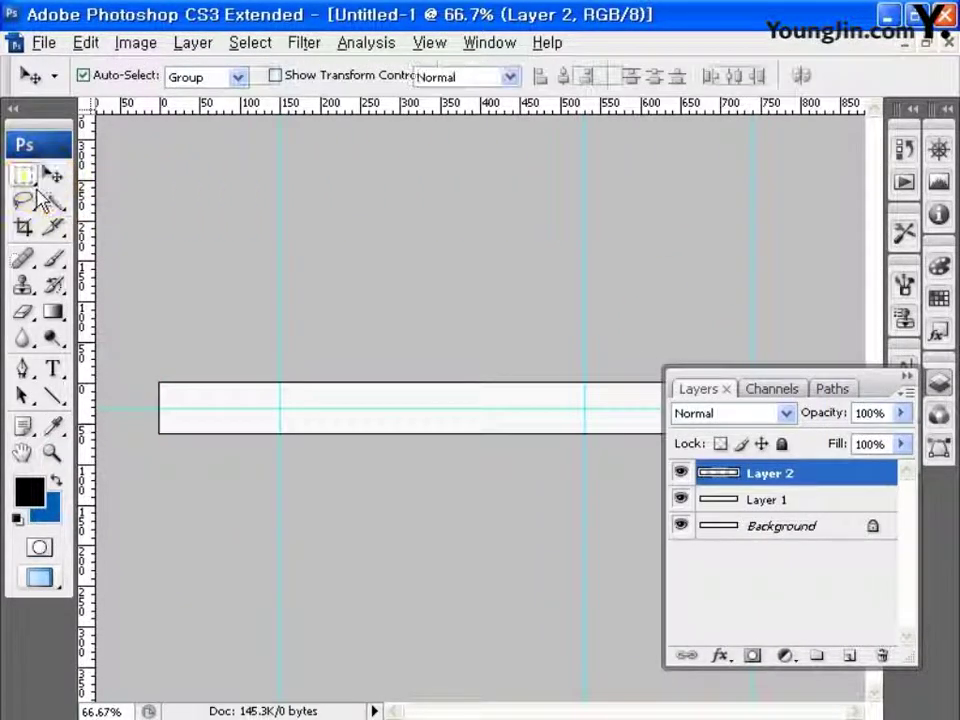
left_click(106, 196)
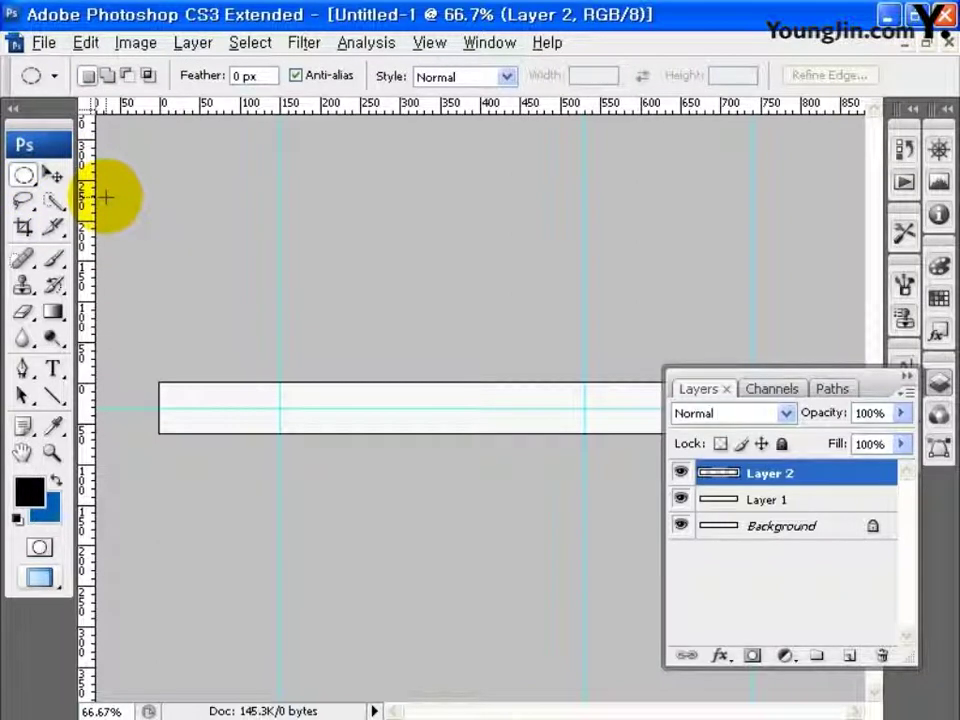
key("ctrl+plus")
key("ctrl+plus")
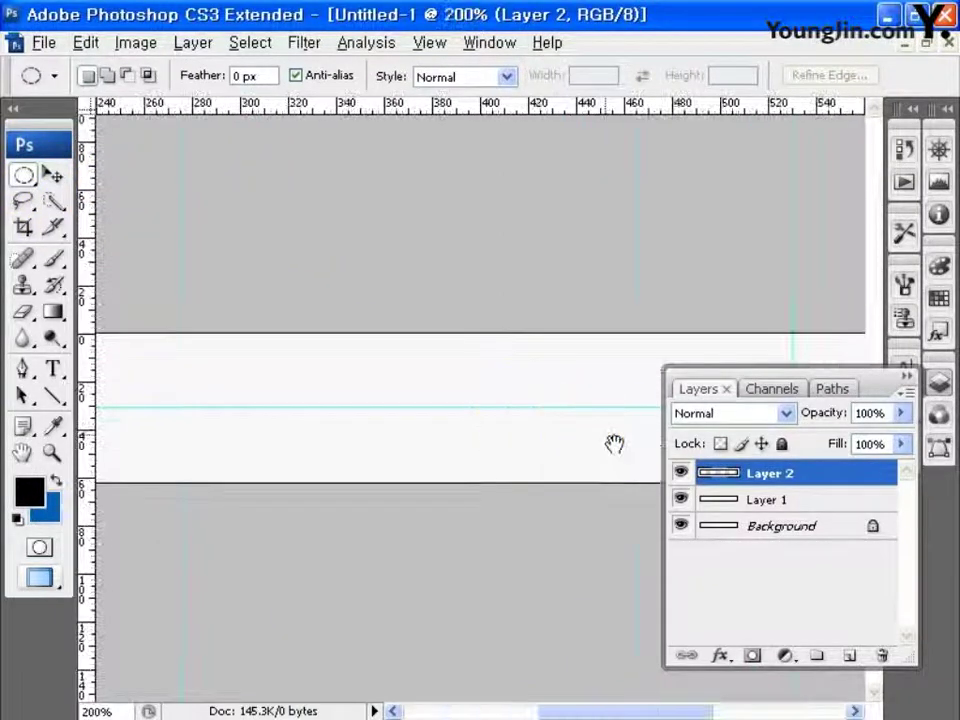
left_click_drag(529, 443, 536, 462)
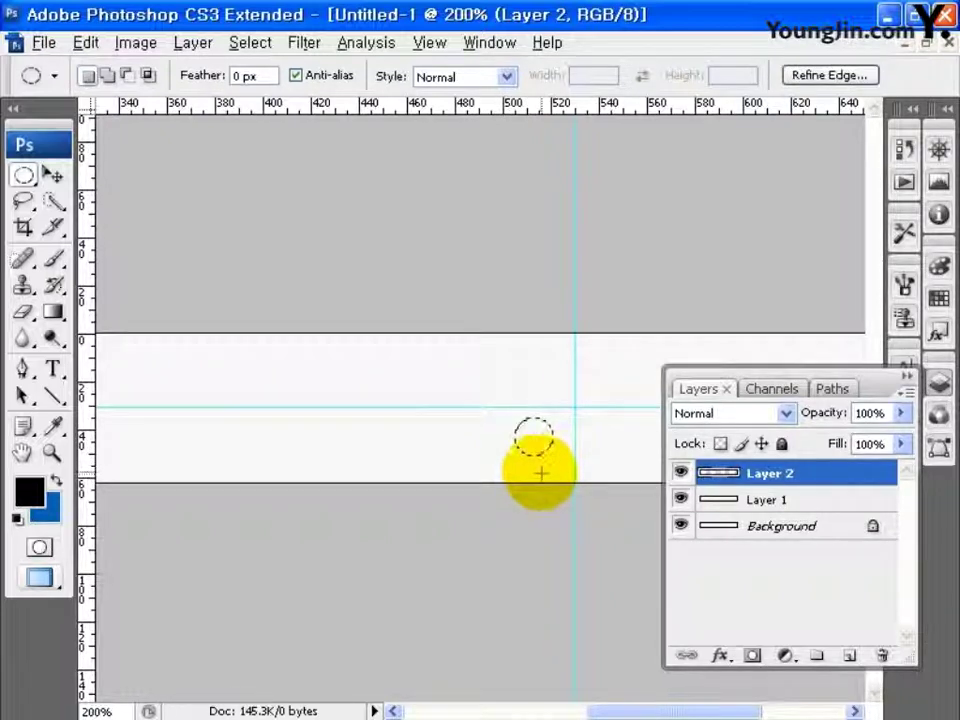
Step: Stroke the circular selection with a 2 px black line located at Center, and deselect it
left_click(86, 42)
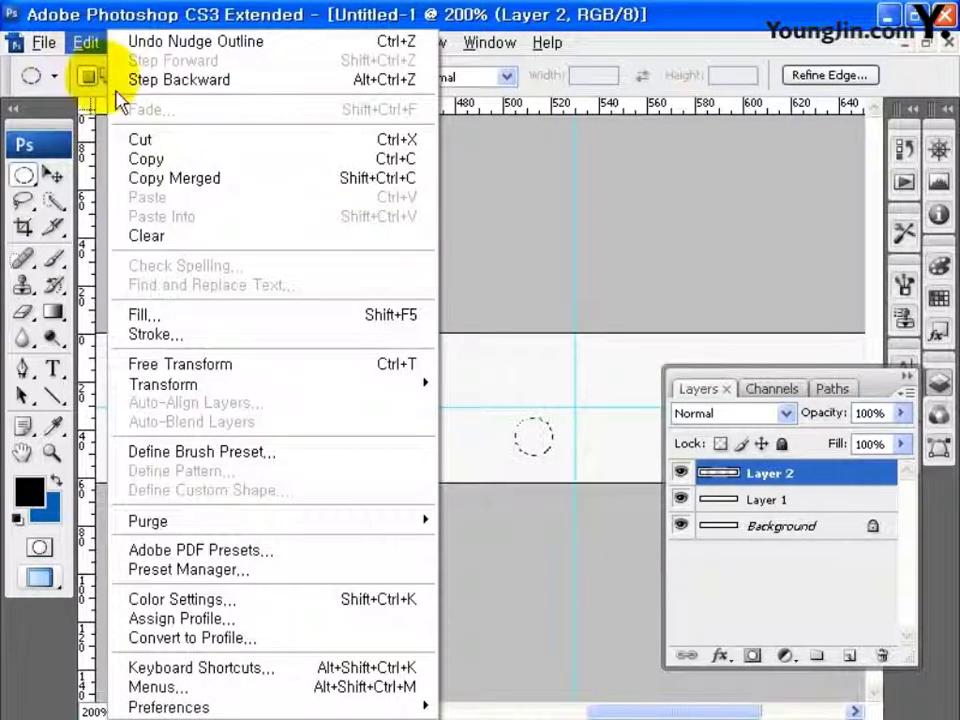
left_click(199, 334)
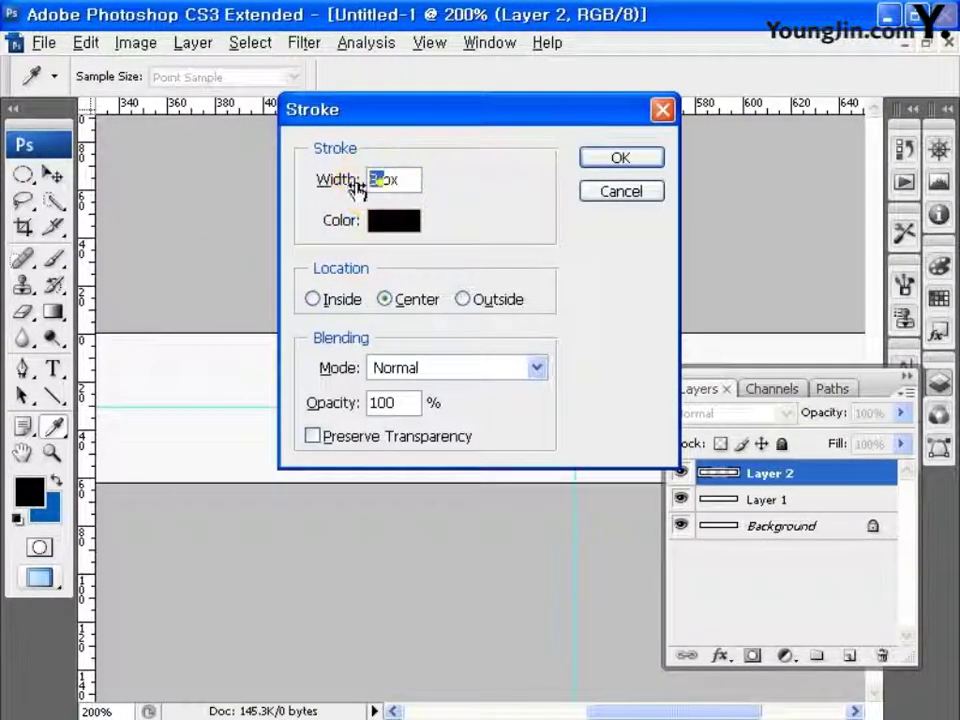
type("2")
left_click(380, 220)
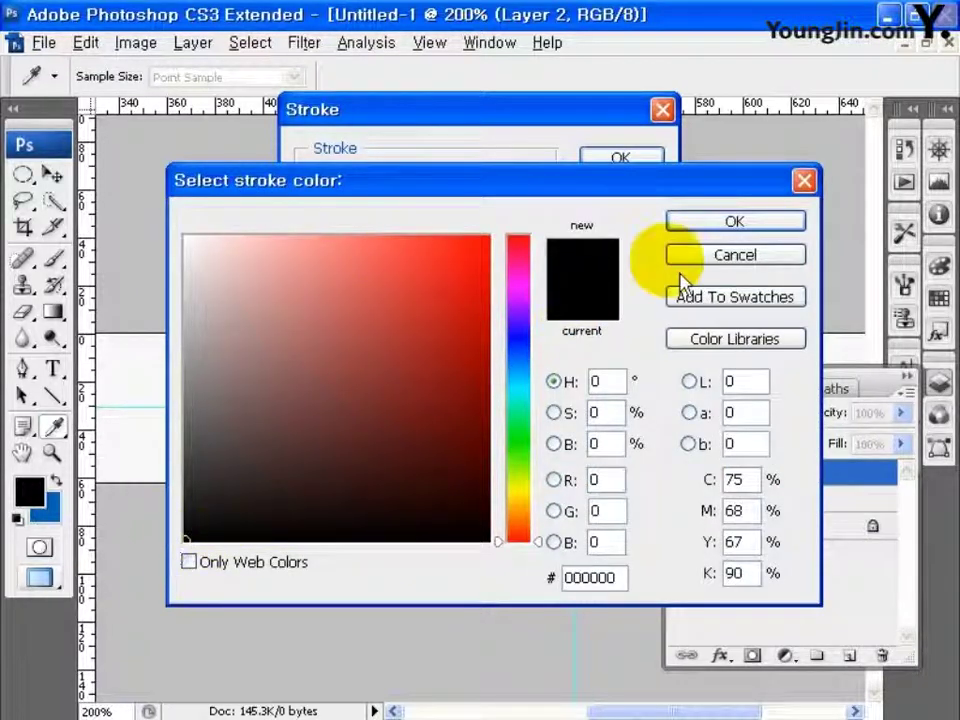
left_click(735, 221)
left_click(420, 303)
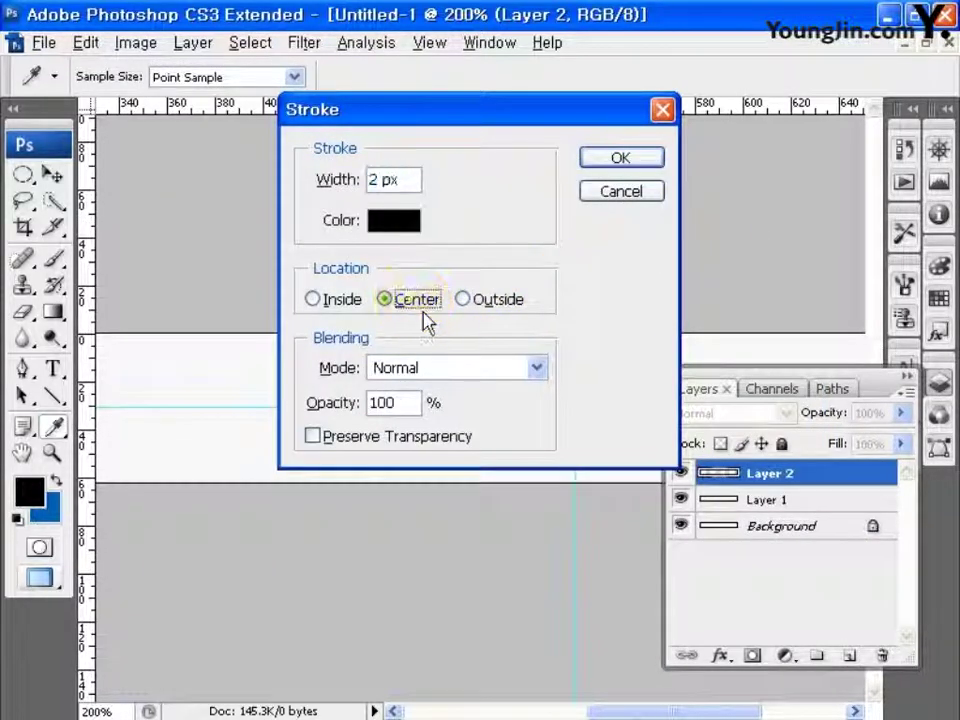
left_click(630, 158)
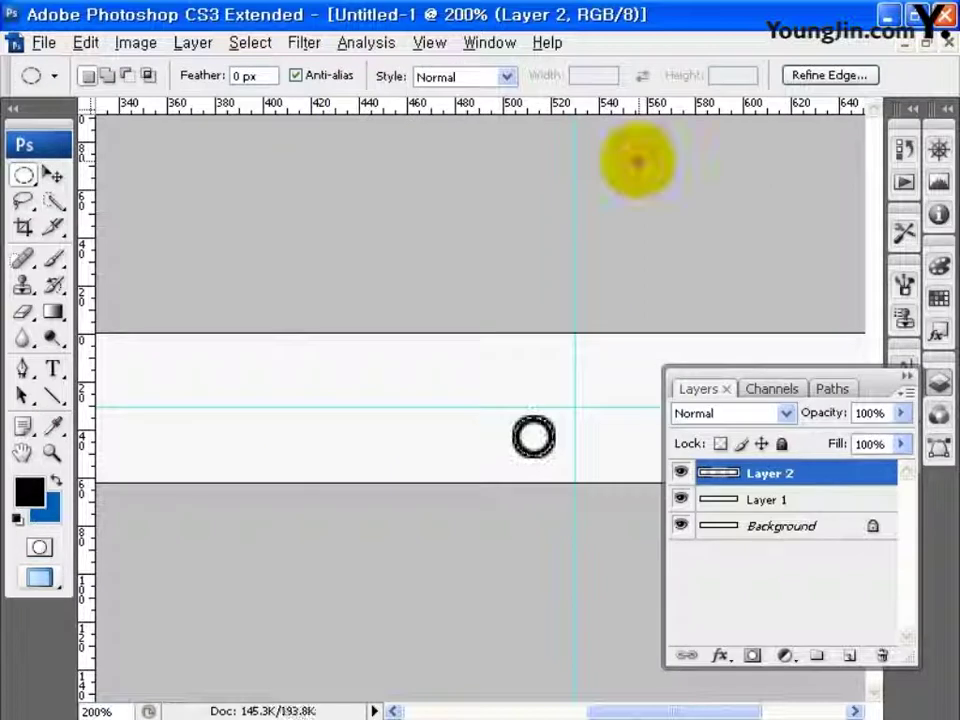
key("ctrl+d")
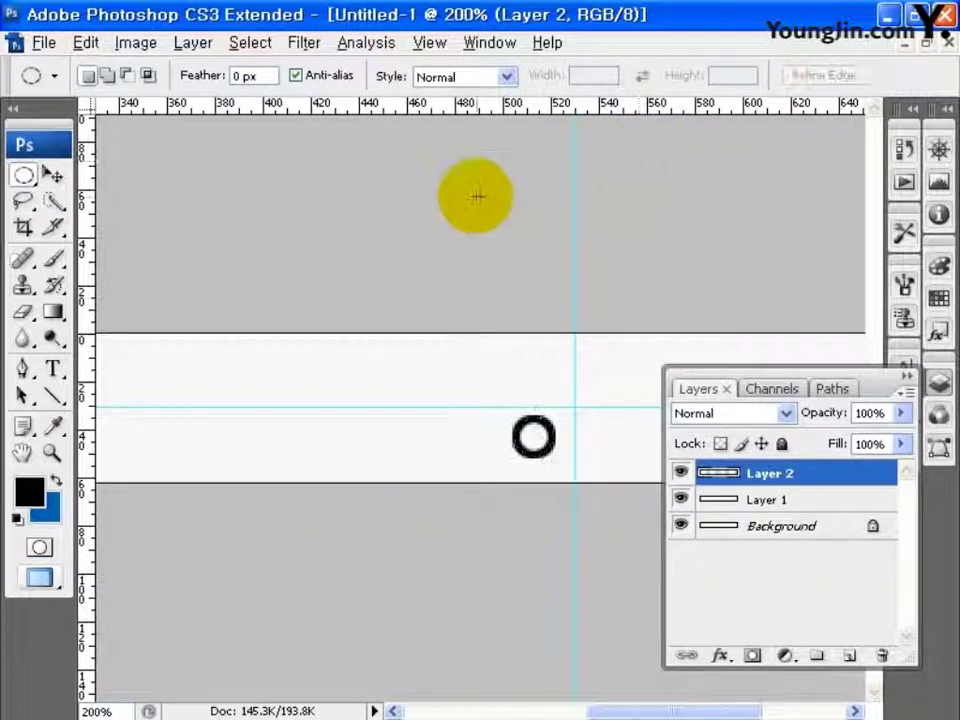
Step: Paint the magnifying glass handle diagonally down from the ring with a 3 px brush at 100% hardness
left_click(58, 261)
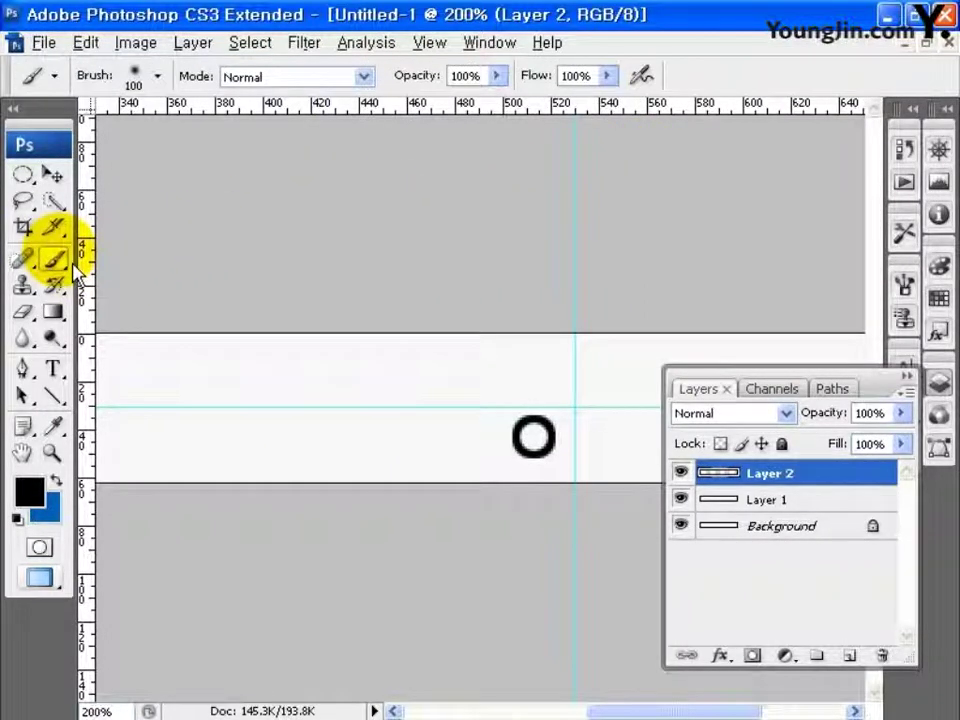
left_click(158, 77)
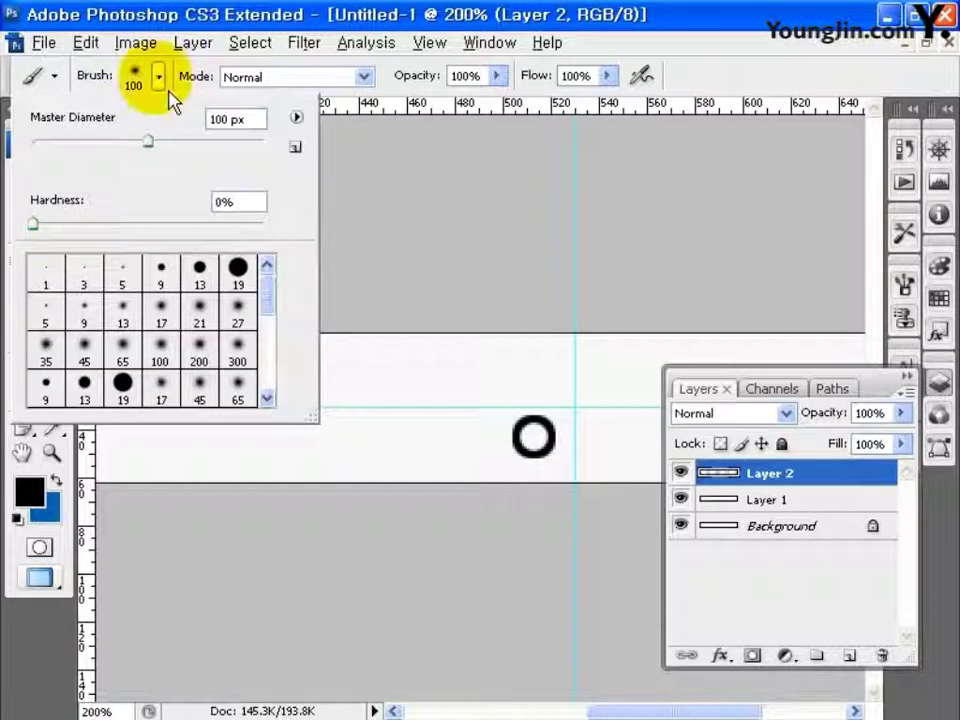
double_click(218, 119)
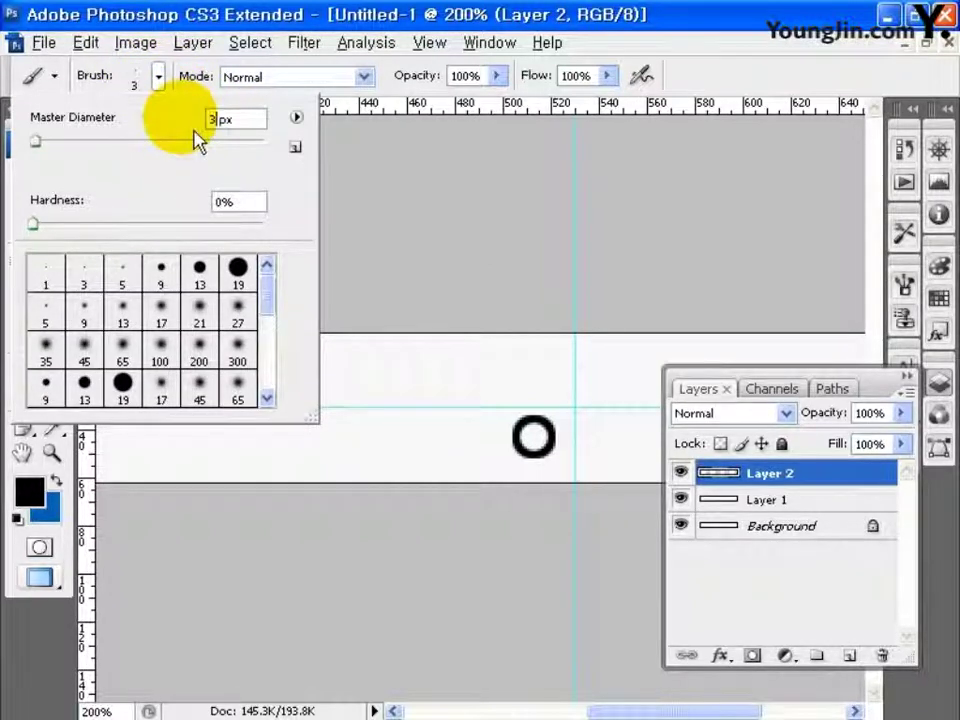
left_click_drag(36, 226, 287, 252)
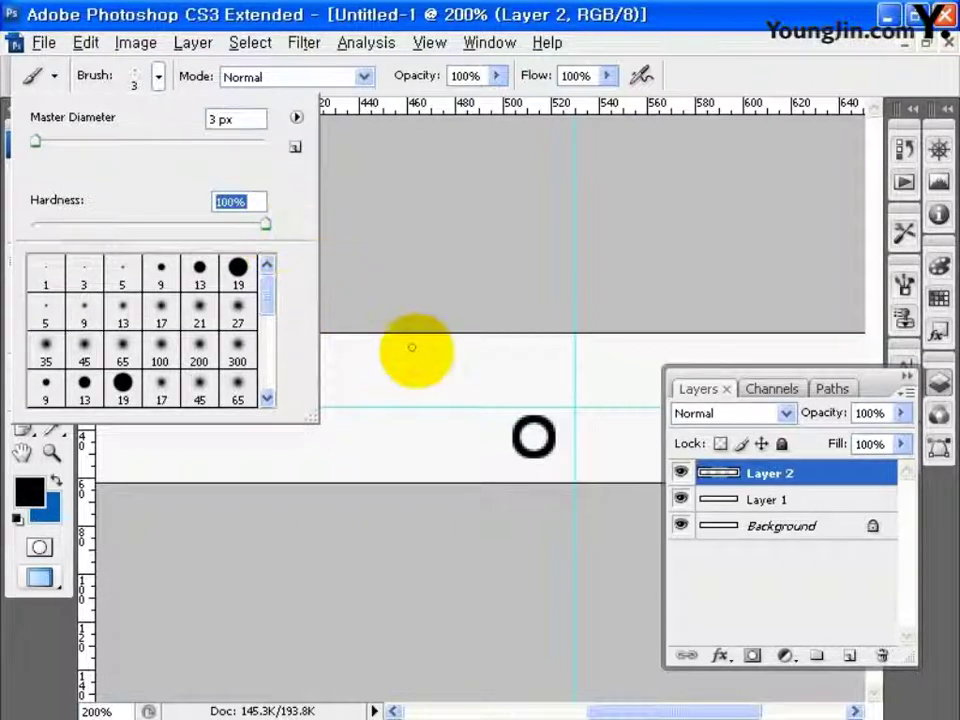
left_click(540, 447)
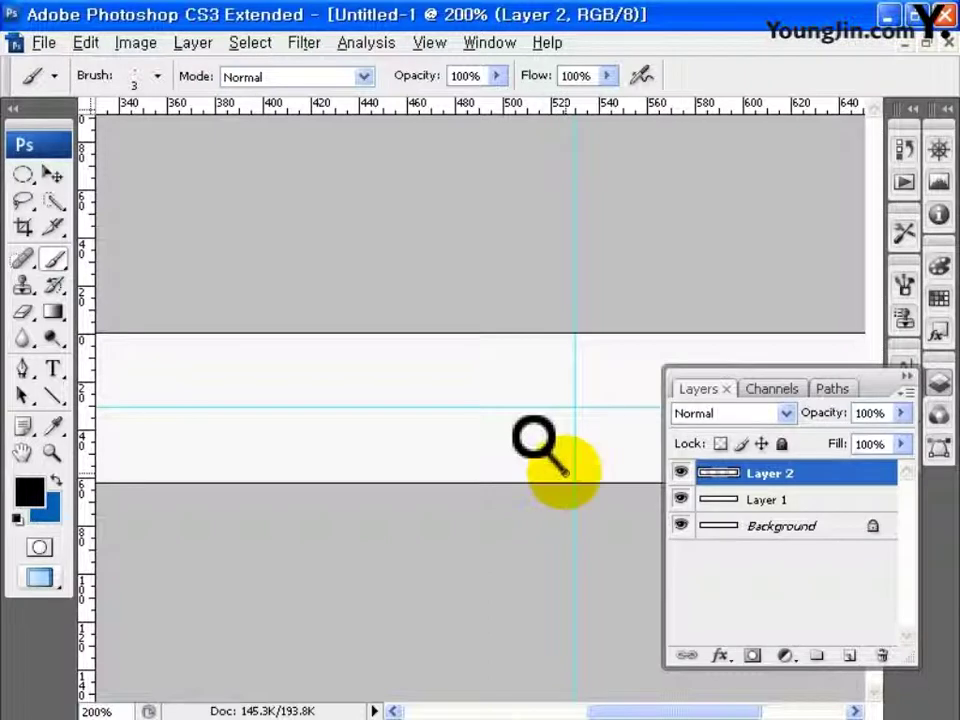
Step: Add a new layer and draw a rectangular selection about 47 x 24 px from the intersection of the 740 px guide and the horizontal guide
left_click(853, 657)
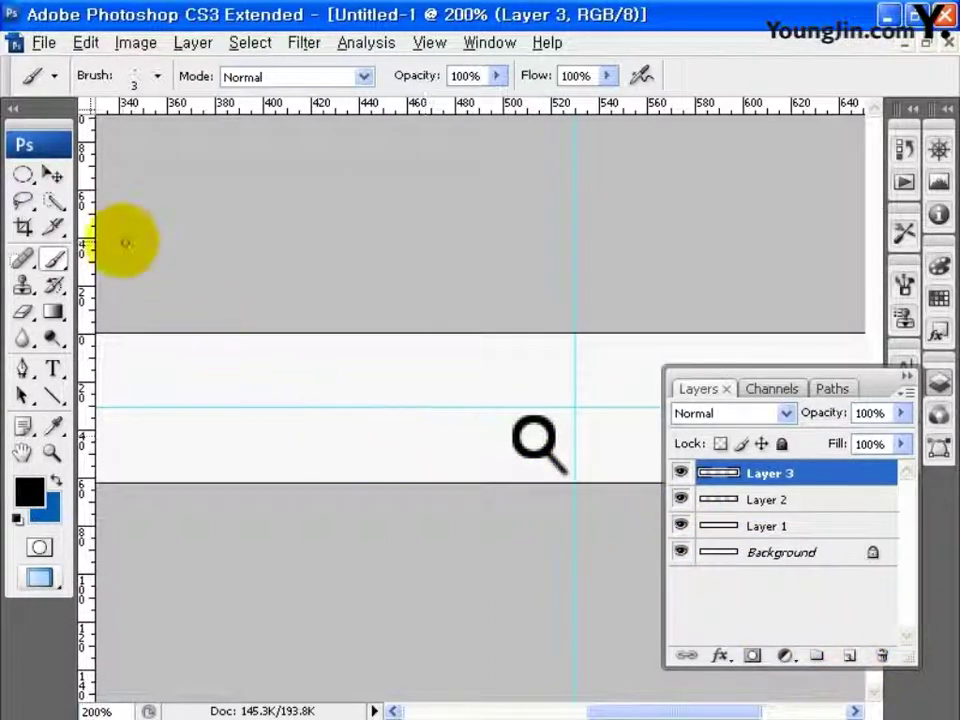
left_click(24, 177)
left_click(155, 176)
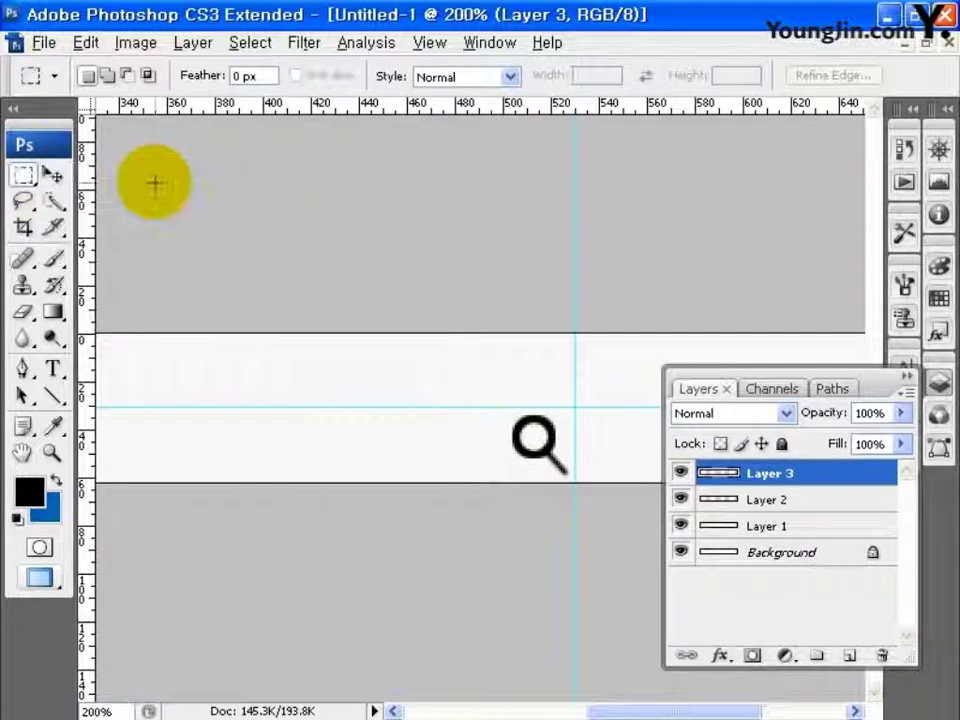
left_click(938, 383)
left_click_drag(816, 398, 294, 394)
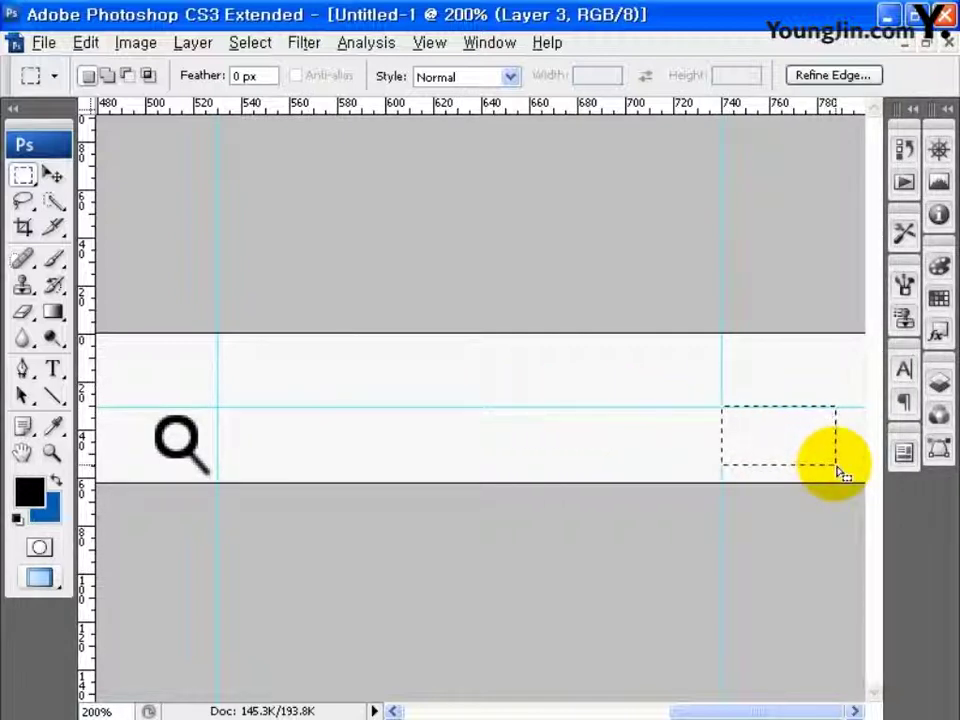
Step: Set the foreground color to #F1F1F1 and the background color to white
left_click(30, 490)
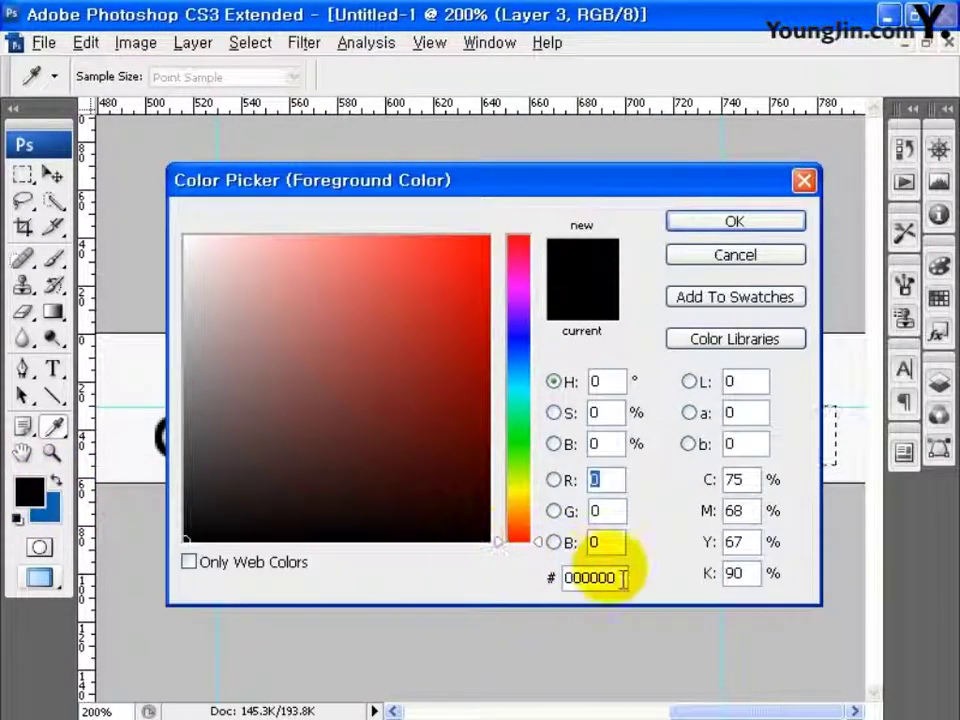
left_click_drag(610, 577, 540, 593)
type("F1F1F1")
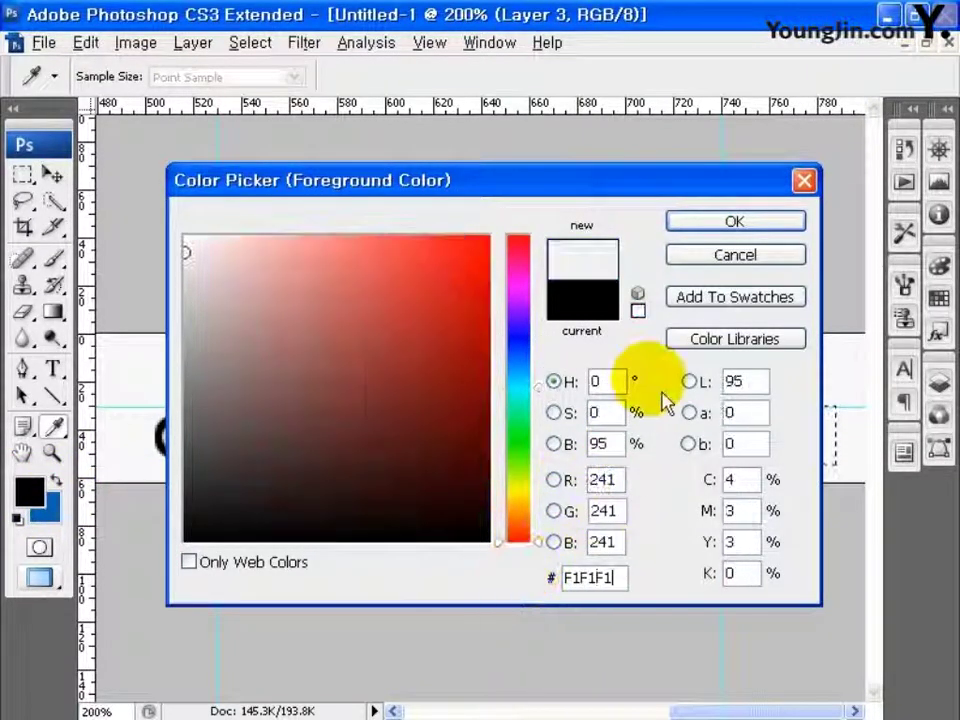
left_click(740, 222)
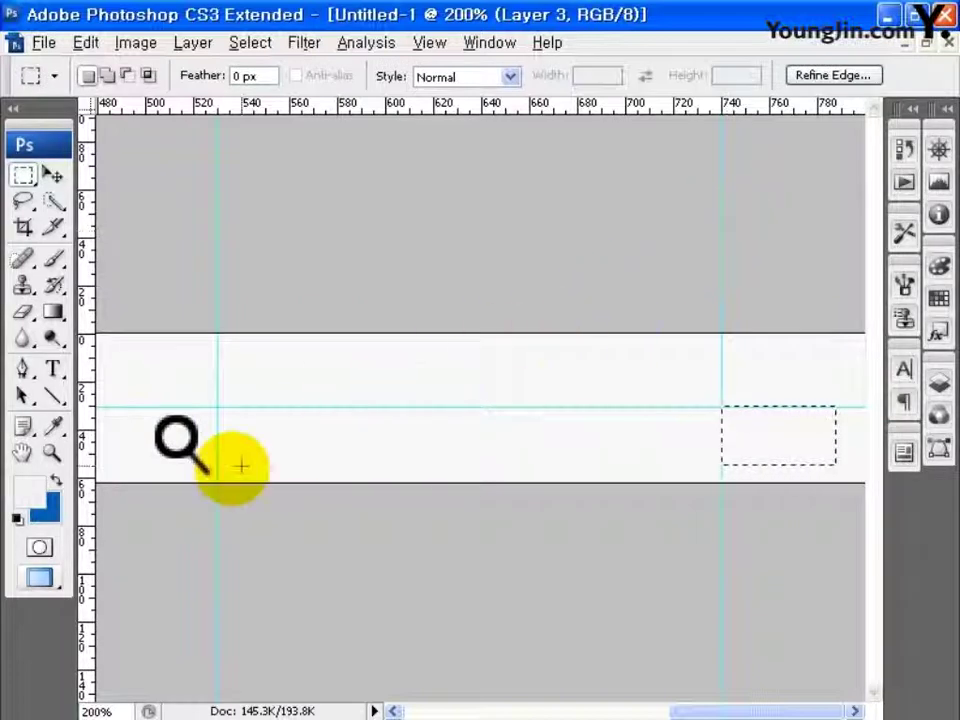
left_click(46, 508)
mouse_move(256, 450)
left_mouse_down()
mouse_move(216, 281)
mouse_move(189, 250)
left_mouse_up()
left_click(688, 221)
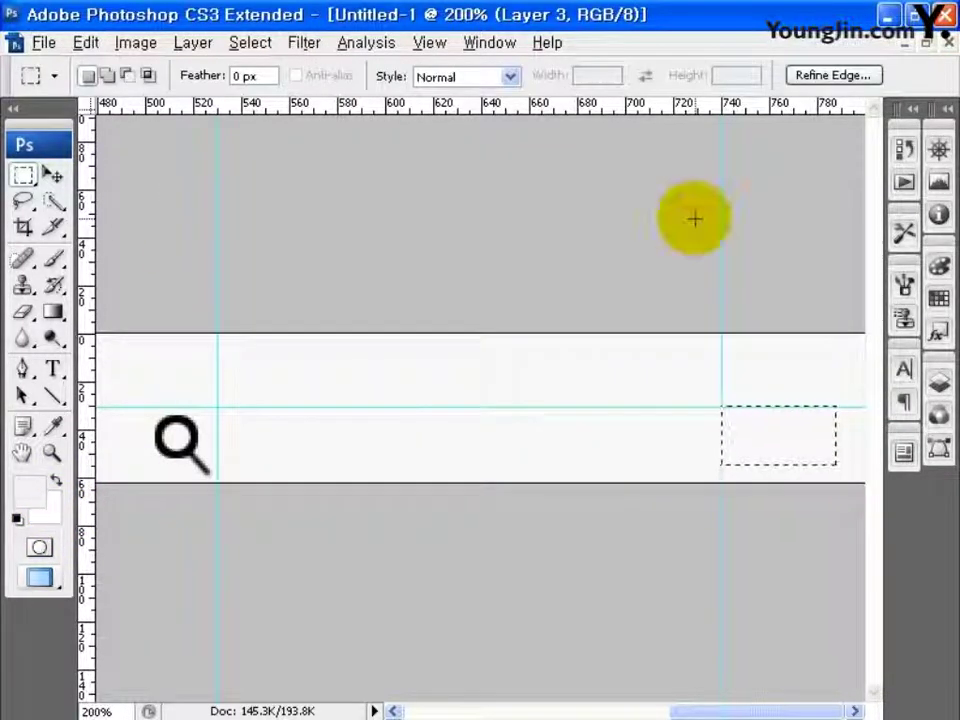
Step: Fill the rectangular selection with a linear foreground-to-background gradient running from its lower edge upward, and deselect it
left_click(66, 318)
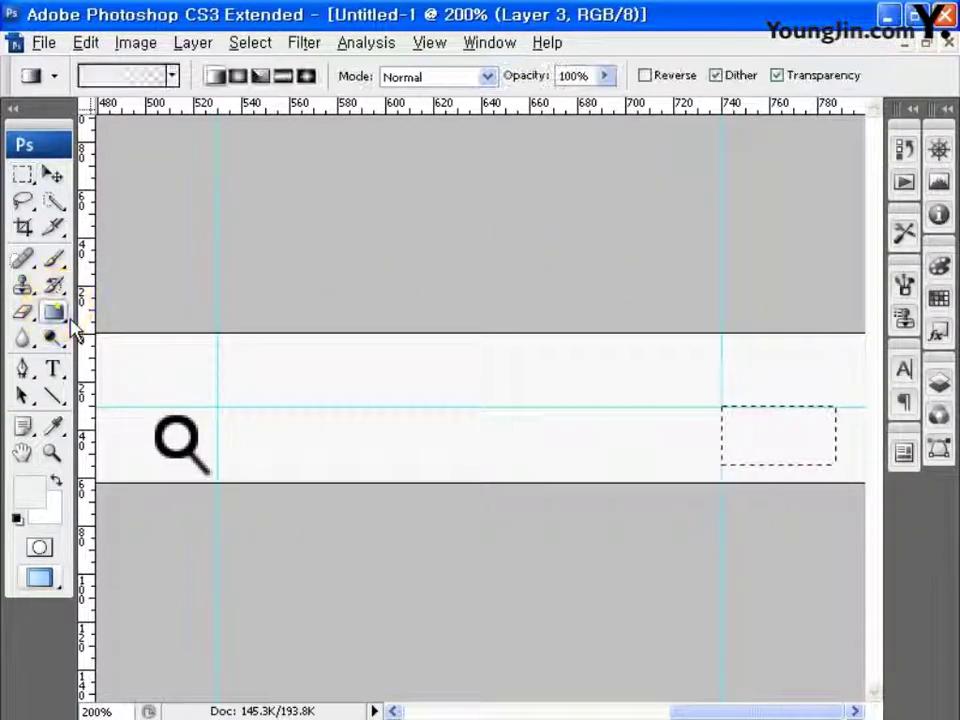
left_click(172, 76)
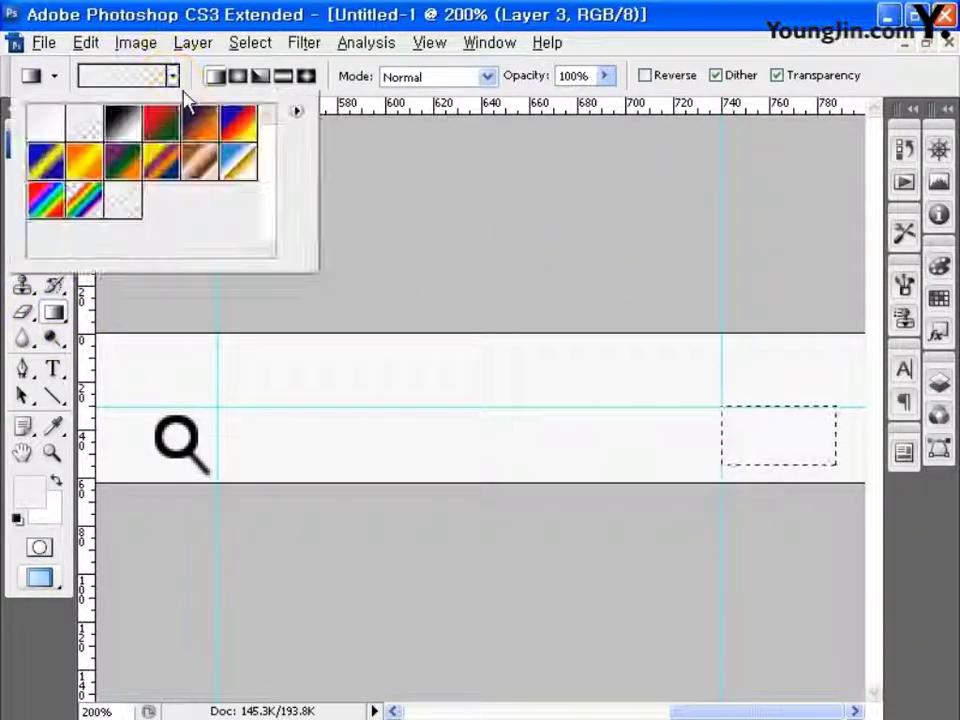
left_click(48, 124)
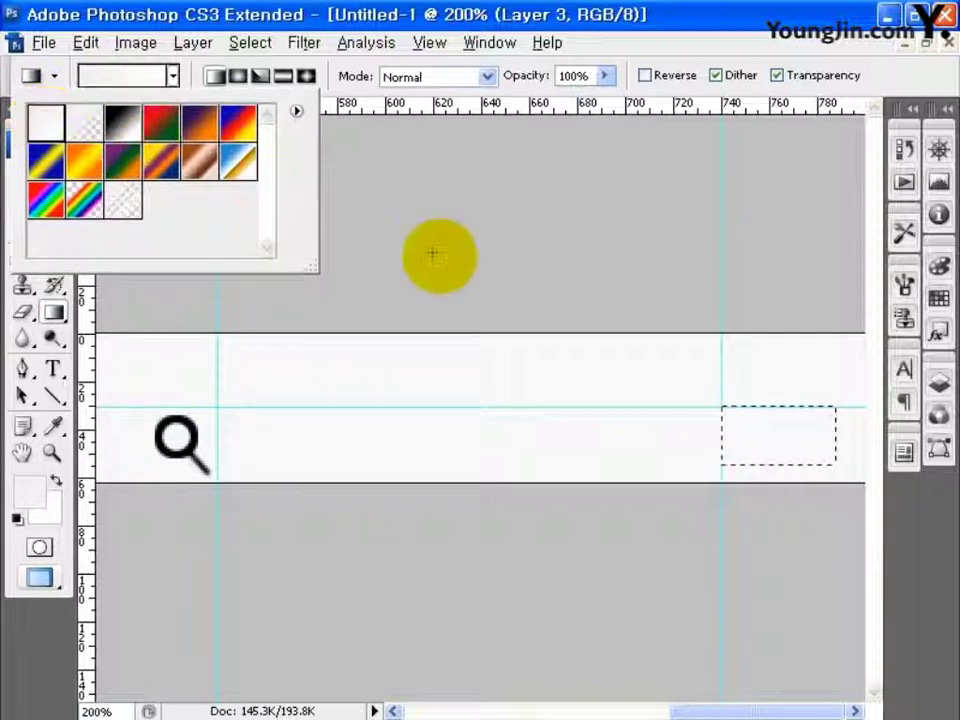
left_click_drag(782, 462, 782, 430)
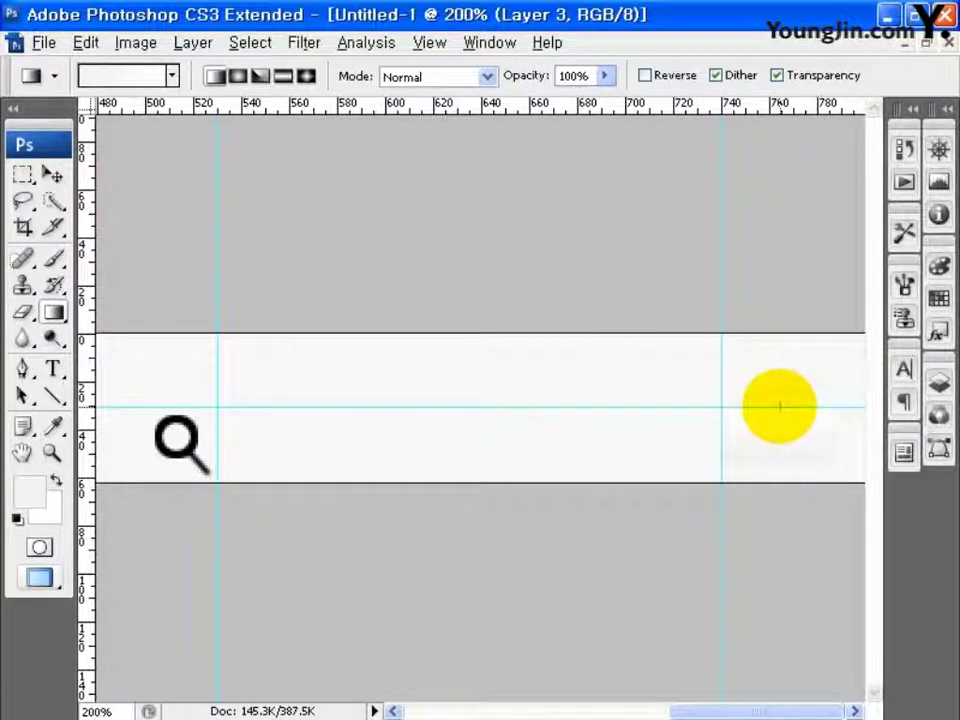
Step: Add a Stroke layer style to the gradient rectangle's layer with a size of 1 px and position Inside
left_click(946, 396)
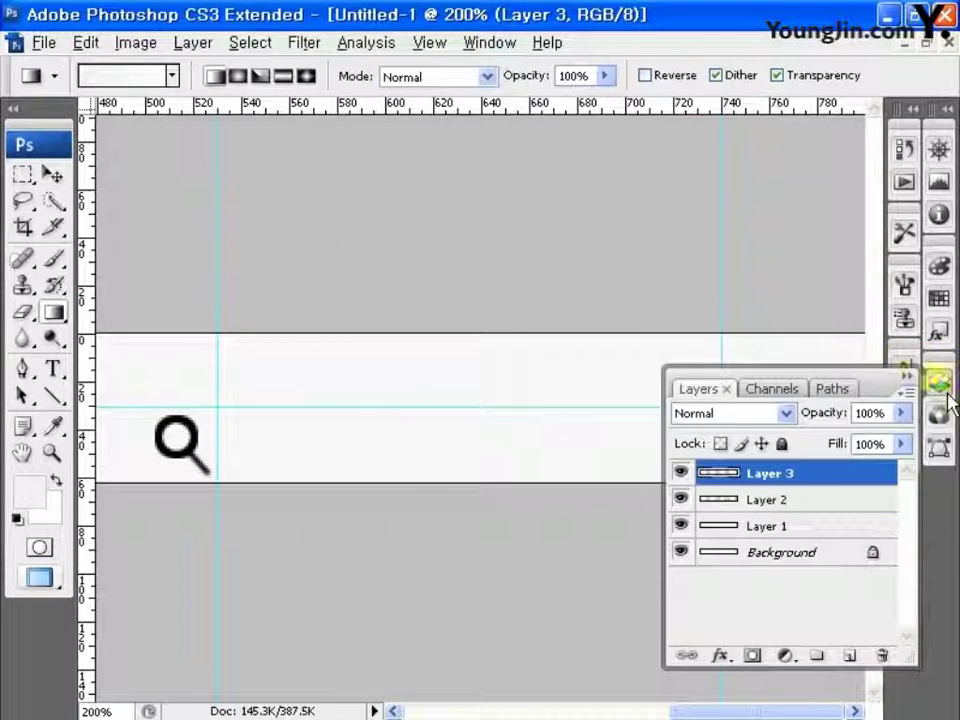
double_click(852, 476)
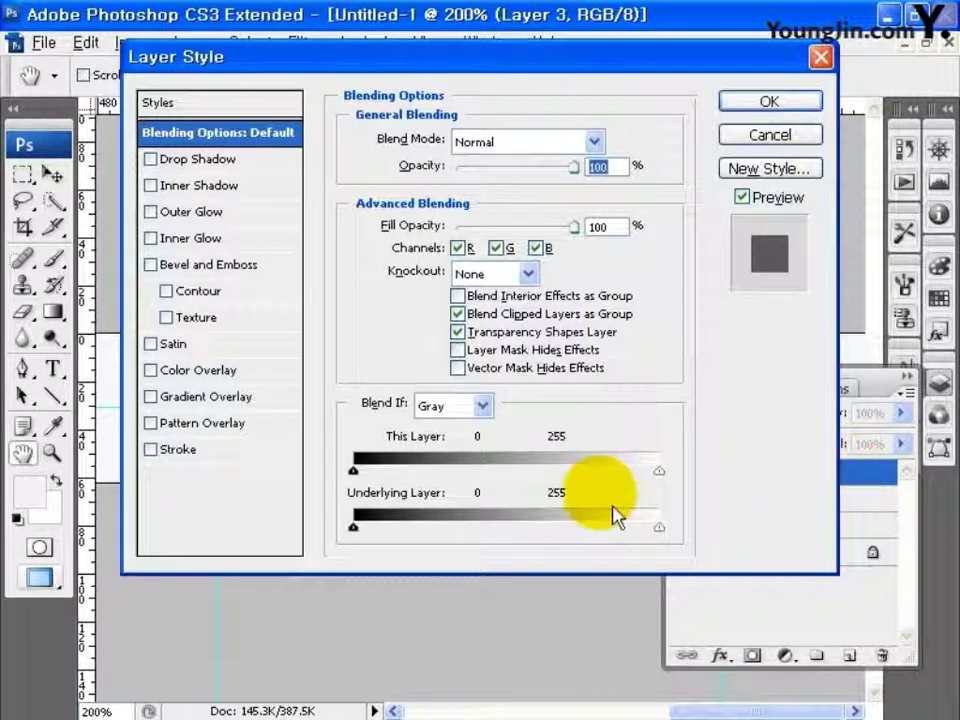
left_click(205, 452)
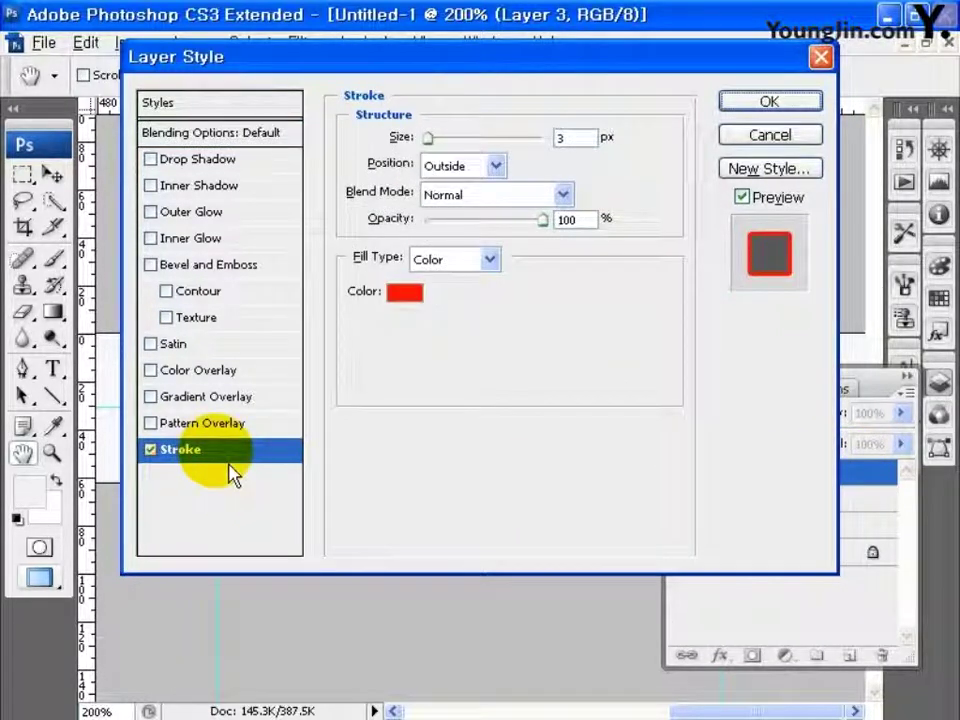
double_click(566, 138)
type("1")
left_click(495, 166)
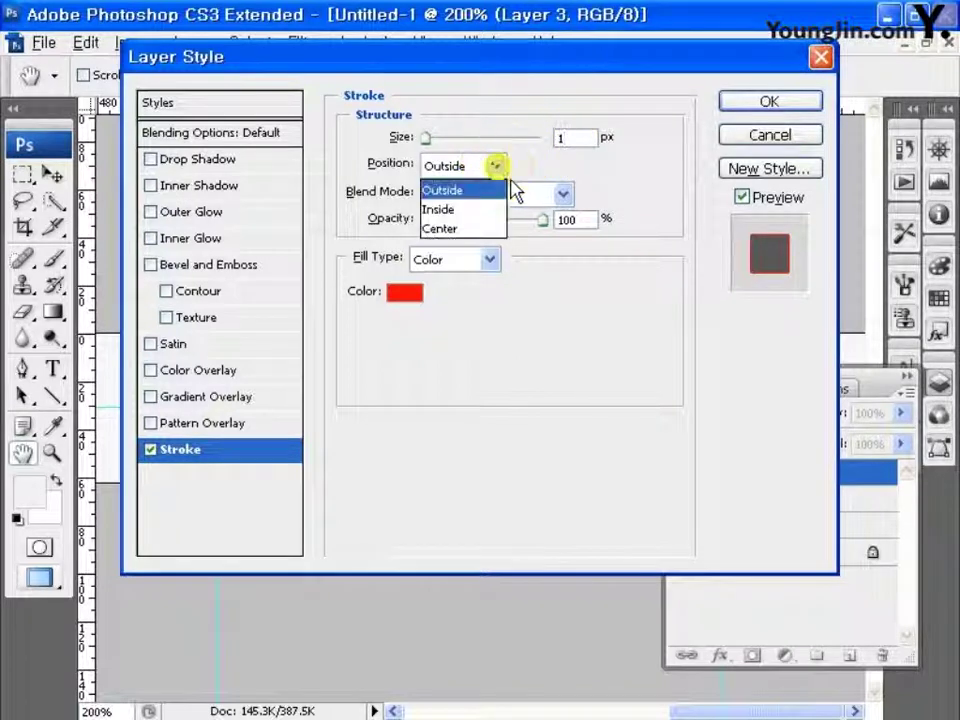
left_click(503, 210)
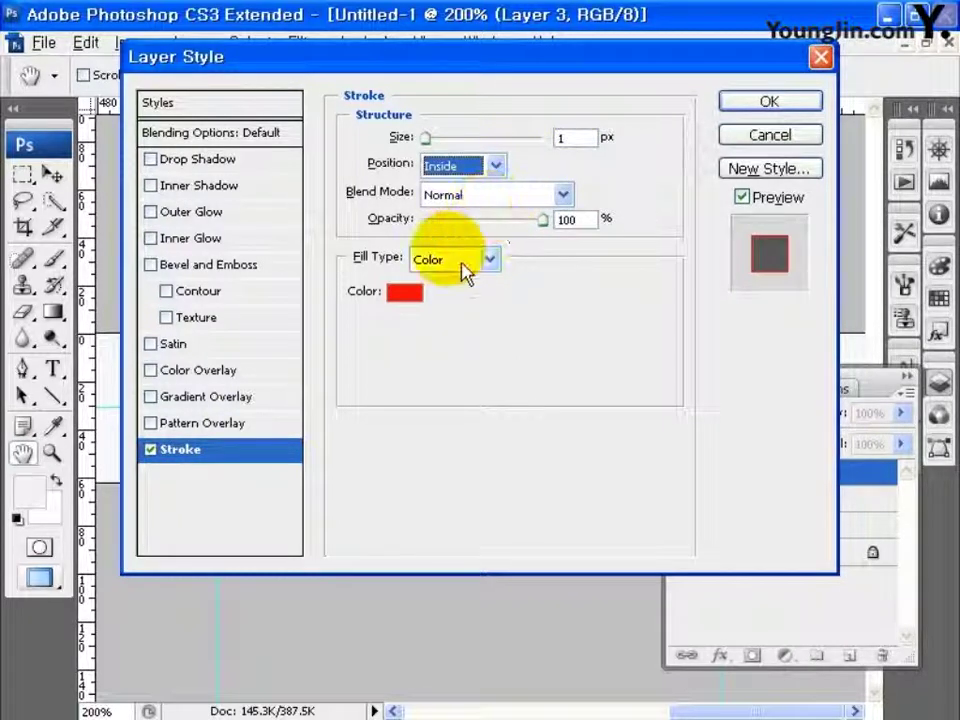
Step: Set the stroke color to #A4A4A4 and apply the layer style
left_click(419, 298)
left_click_drag(617, 579, 594, 580)
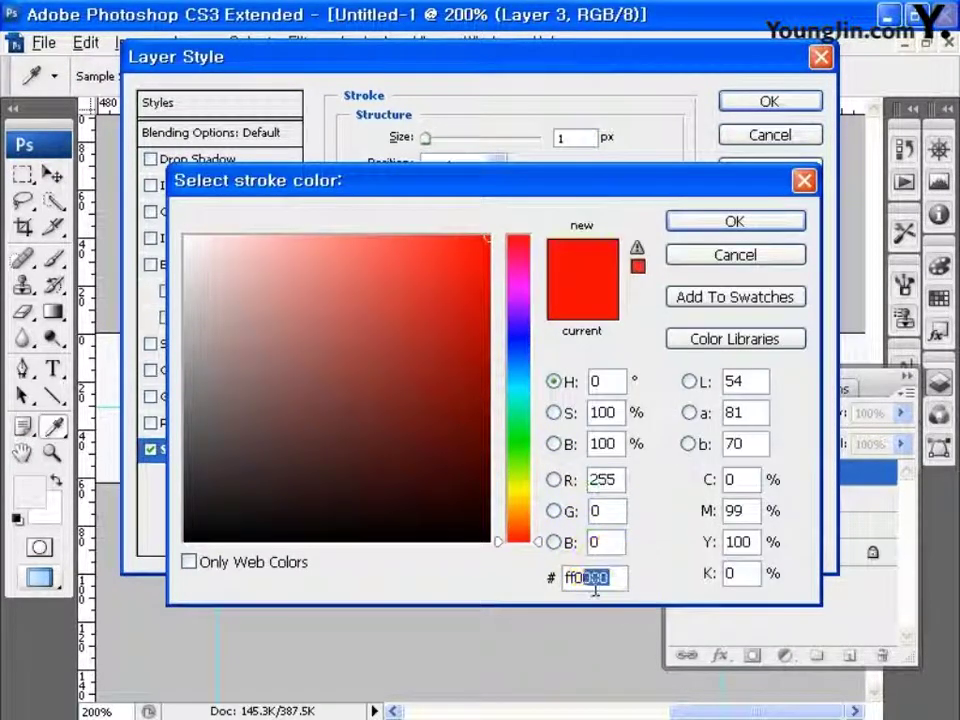
type("A4A4A4")
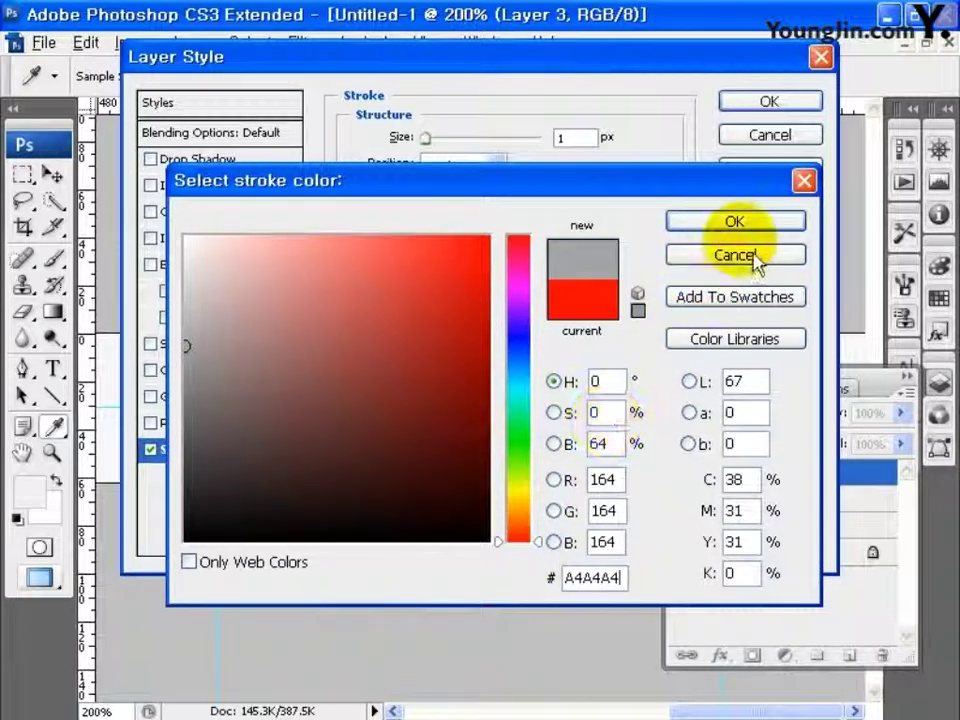
left_click(735, 221)
left_click(785, 102)
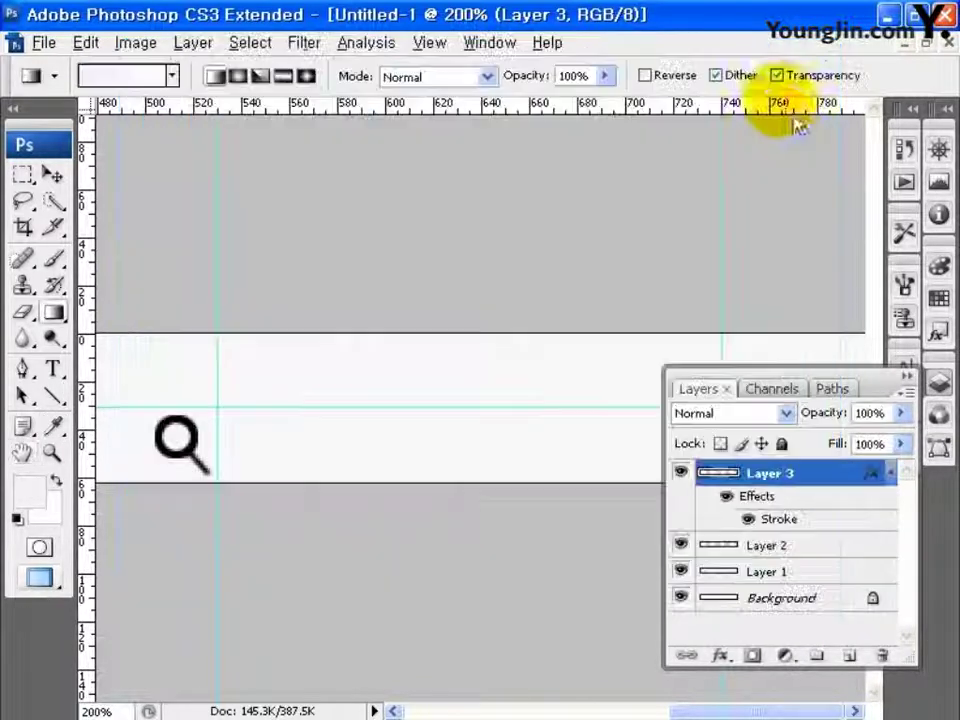
left_click(940, 384)
Step: Prepare the Type tool's character settings with the Dotum font at 13 pt
left_click(52, 369)
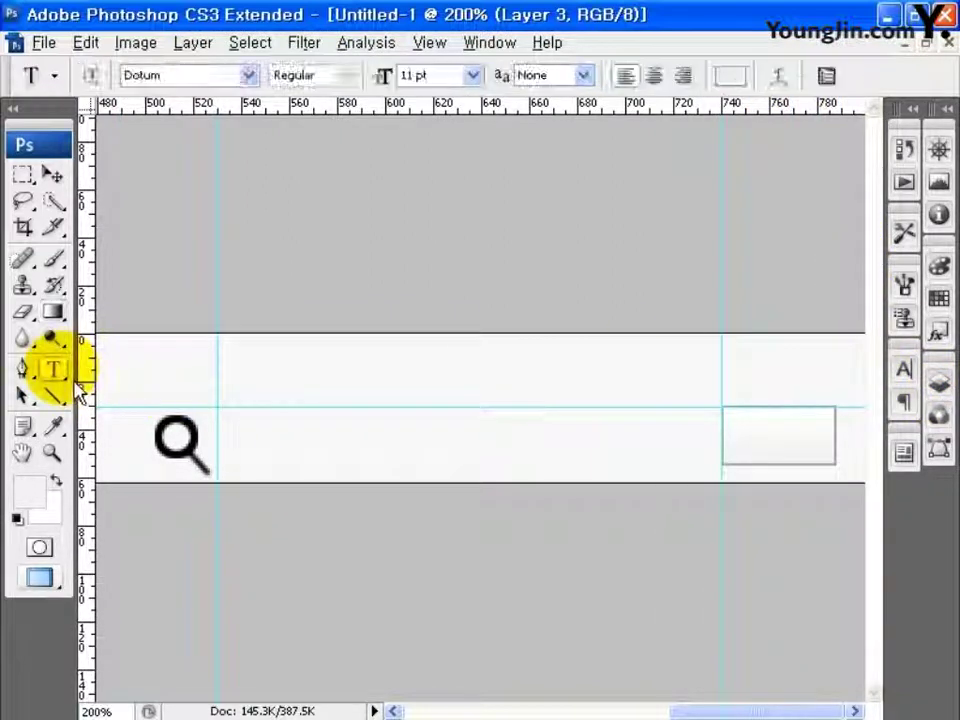
left_click(489, 42)
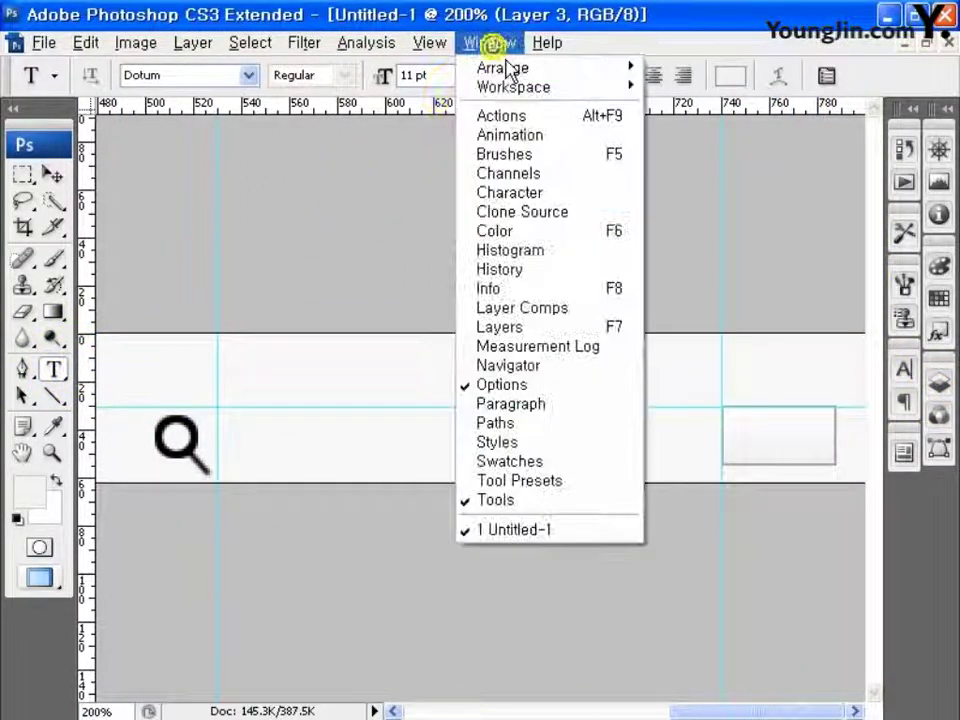
left_click(489, 192)
left_click(765, 402)
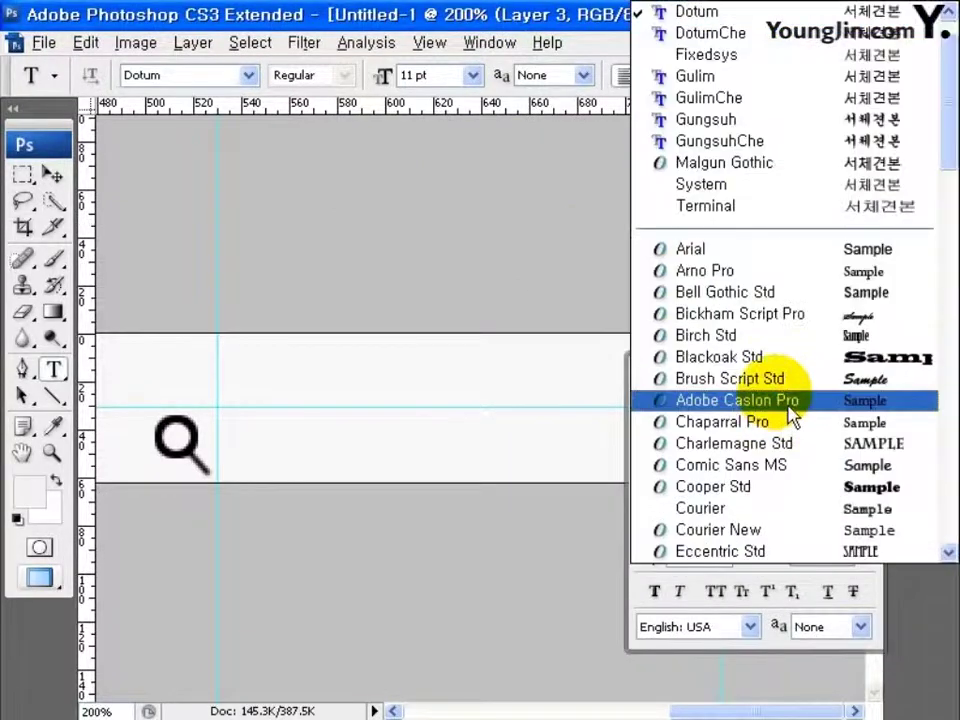
key("Escape")
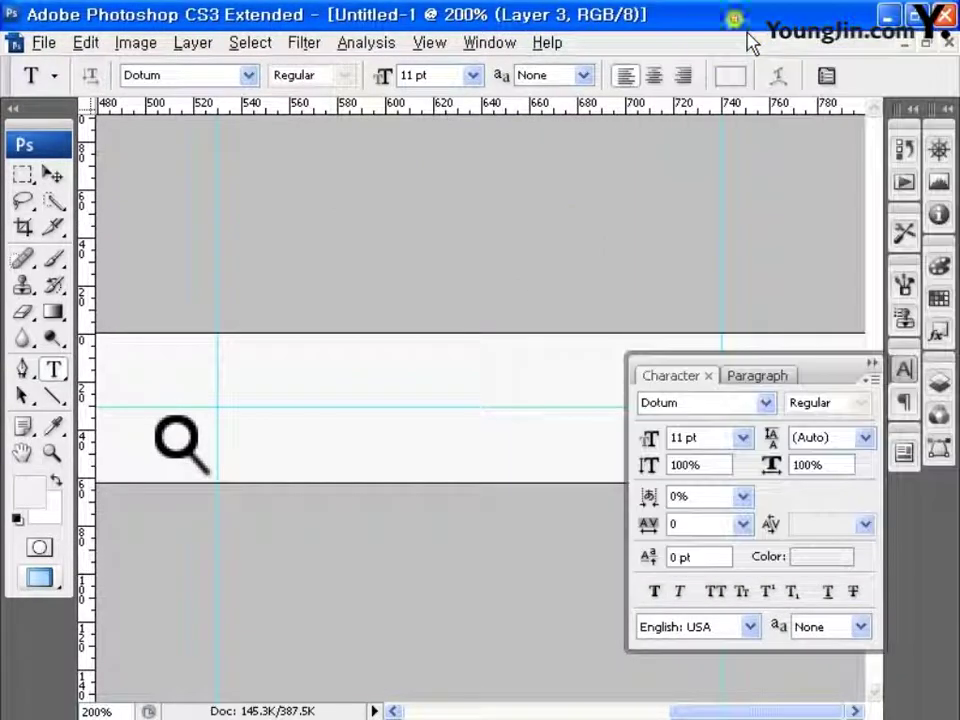
left_click(723, 437)
type("13")
key("Tab")
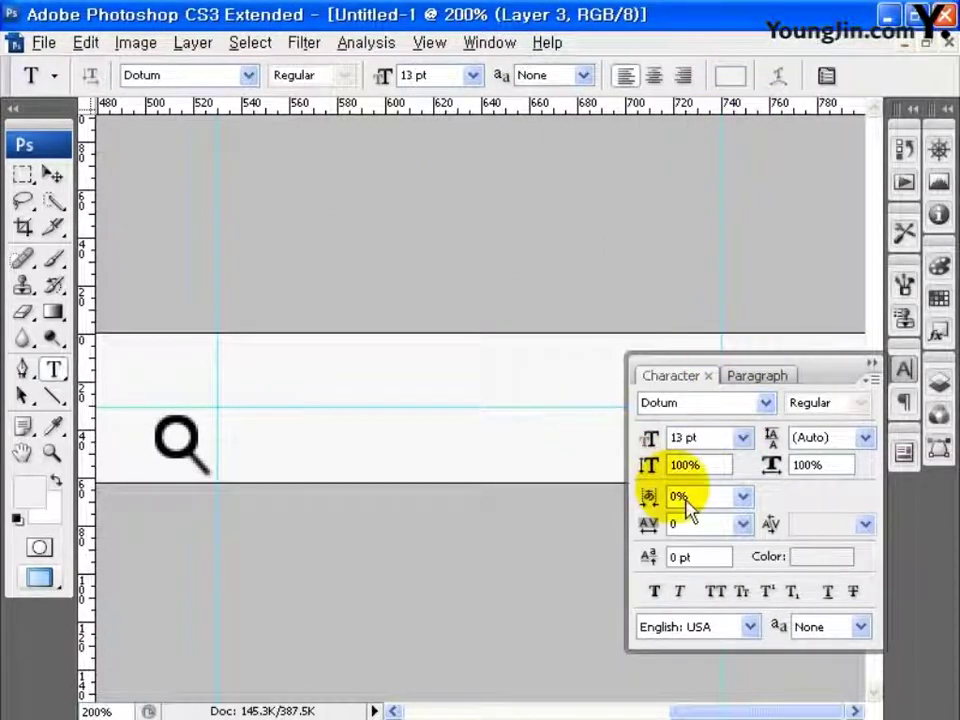
Step: Set the text color to #636363 and turn on Faux Bold for the type
left_click(821, 556)
left_click_drag(591, 519, 517, 522)
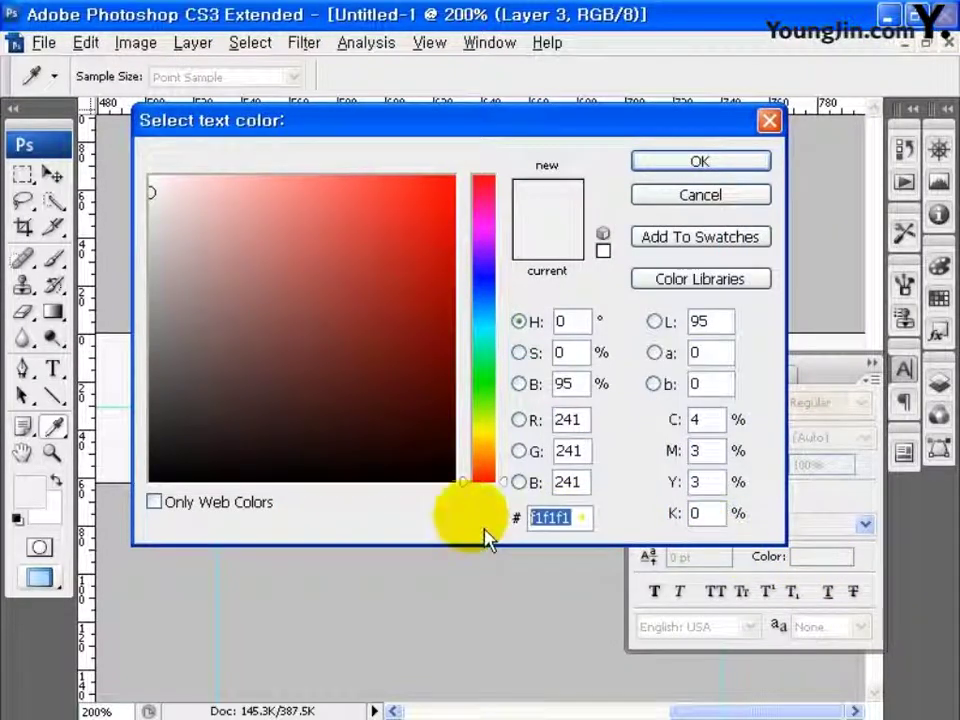
type("636363")
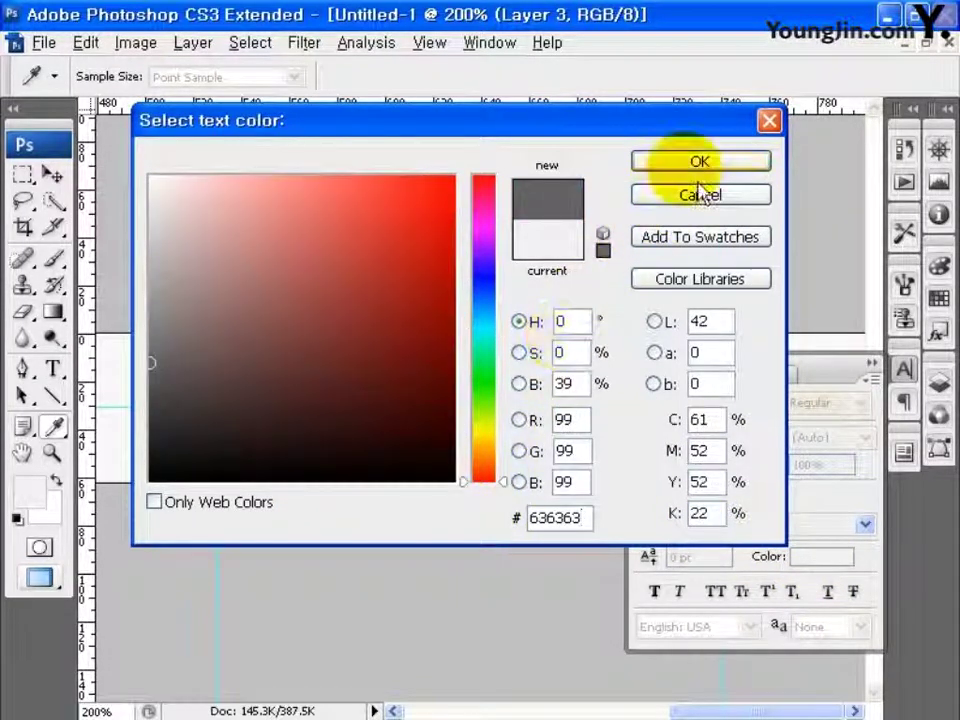
left_click(700, 162)
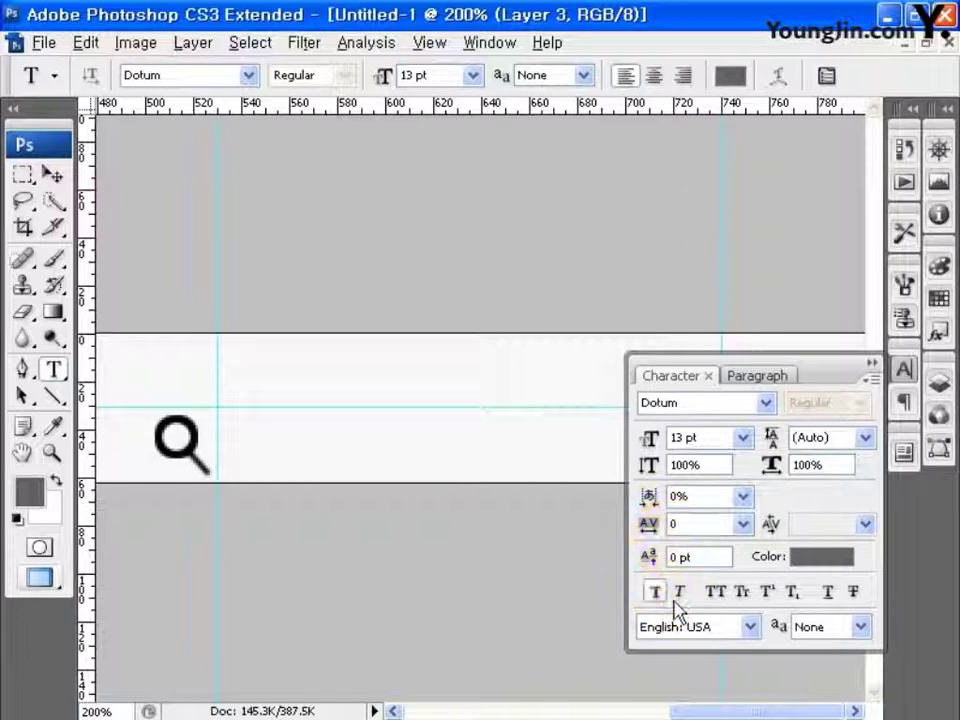
left_click(903, 369)
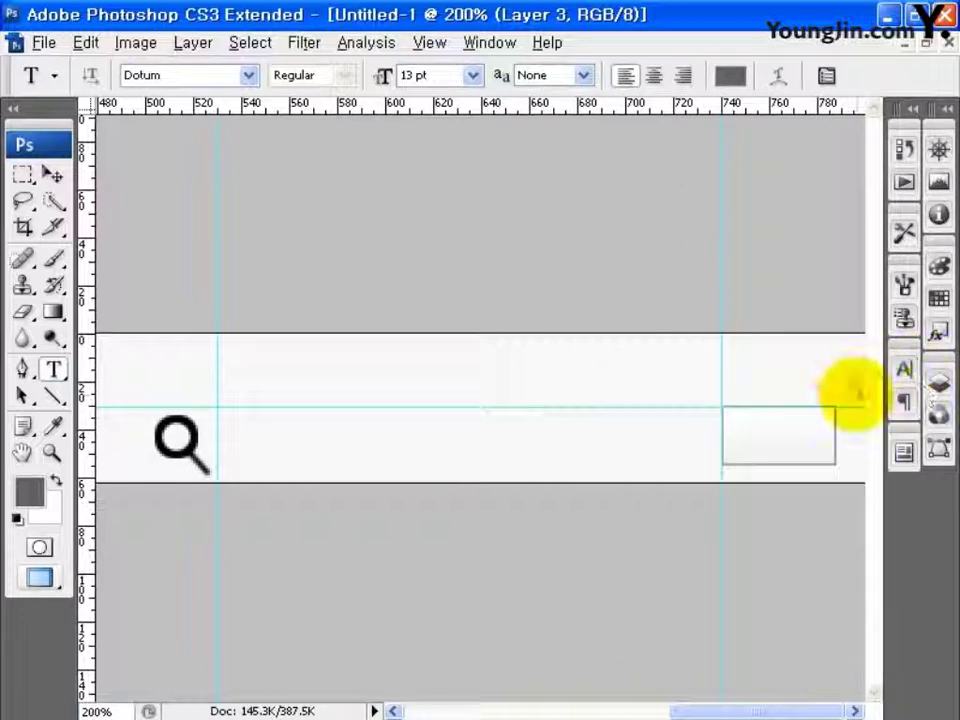
Step: Add the label "검색" inside the bordered gradient rectangle and commit the text
left_click(747, 440)
type("검")
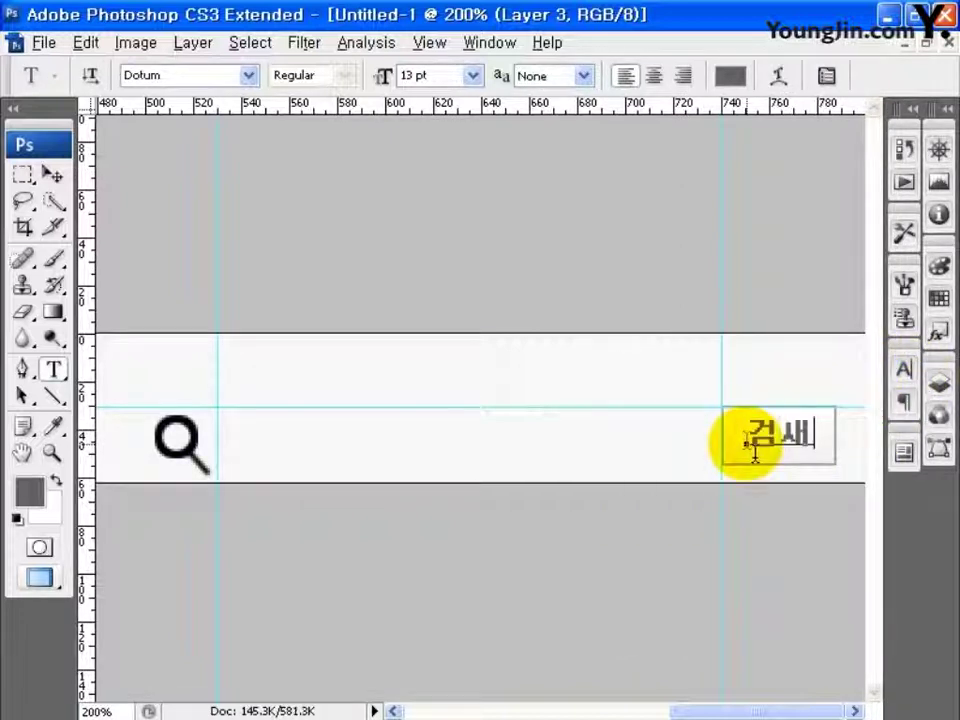
type("색")
left_click(53, 176)
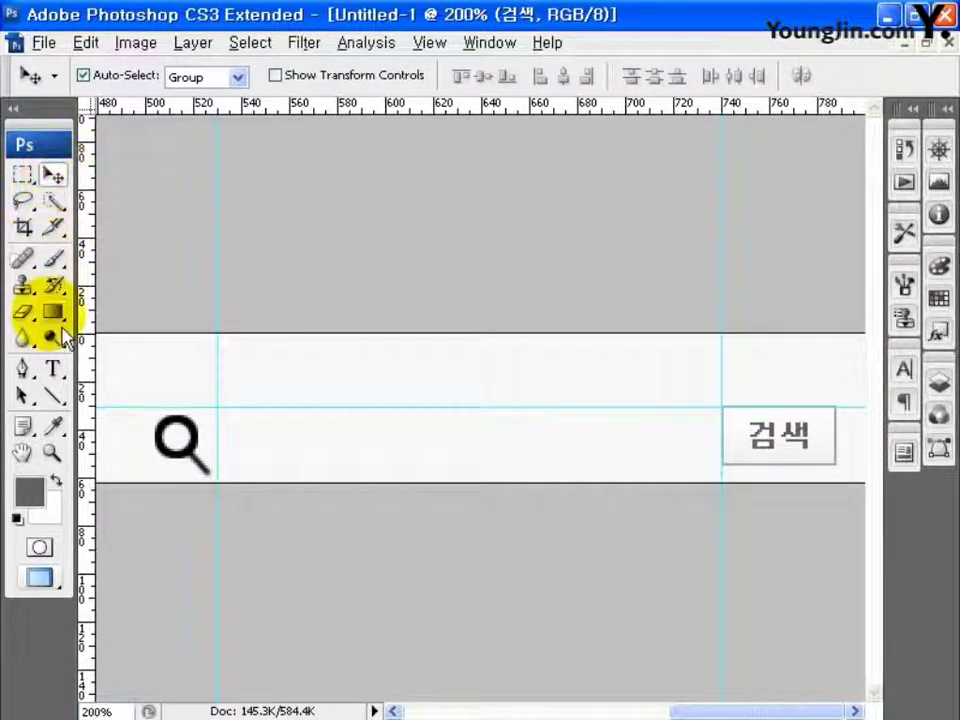
Step: Add the text "Home Sitemap Contact Us" above the 검색 button and format it in Arial at 11.12 pt without Faux Bold
left_click(52, 368)
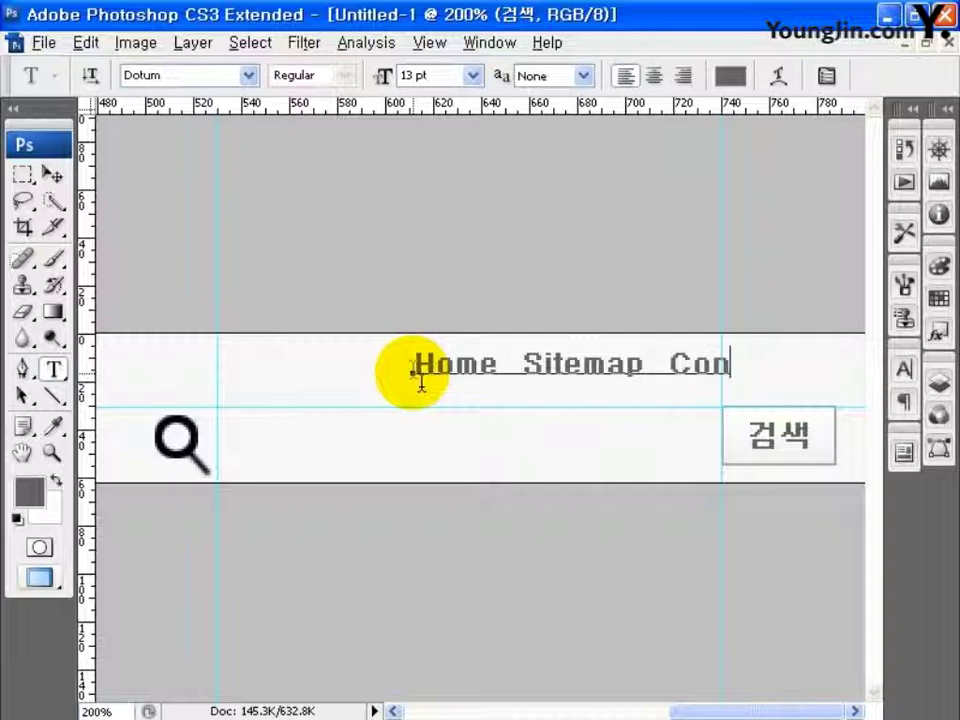
left_click(52, 175)
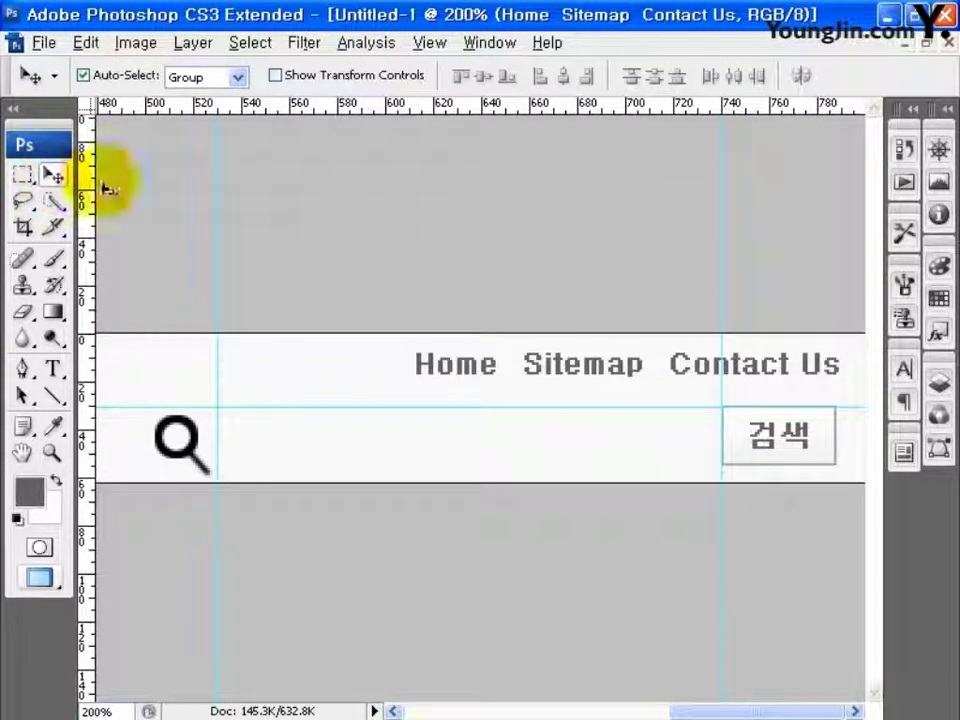
left_click(903, 368)
left_click(767, 403)
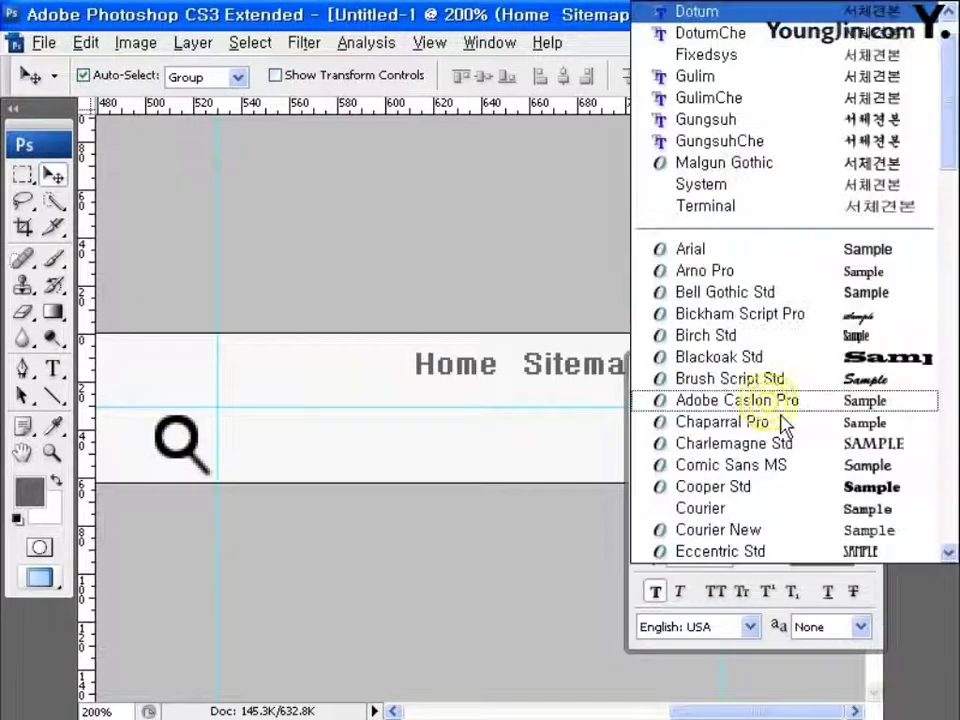
left_click(752, 249)
double_click(712, 438)
type("11.12")
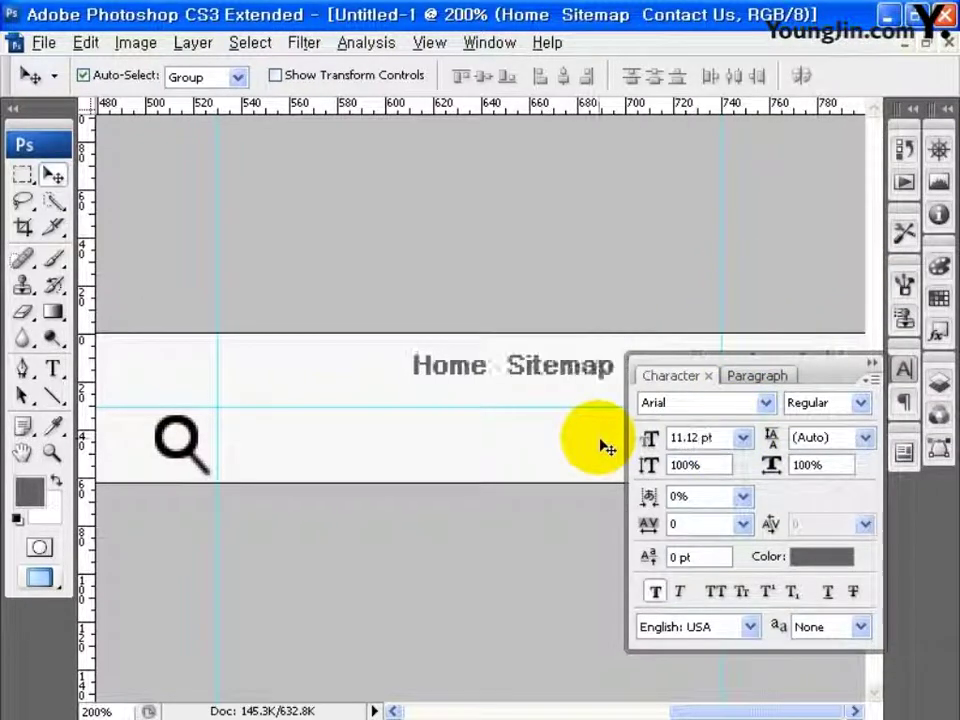
left_click(655, 591)
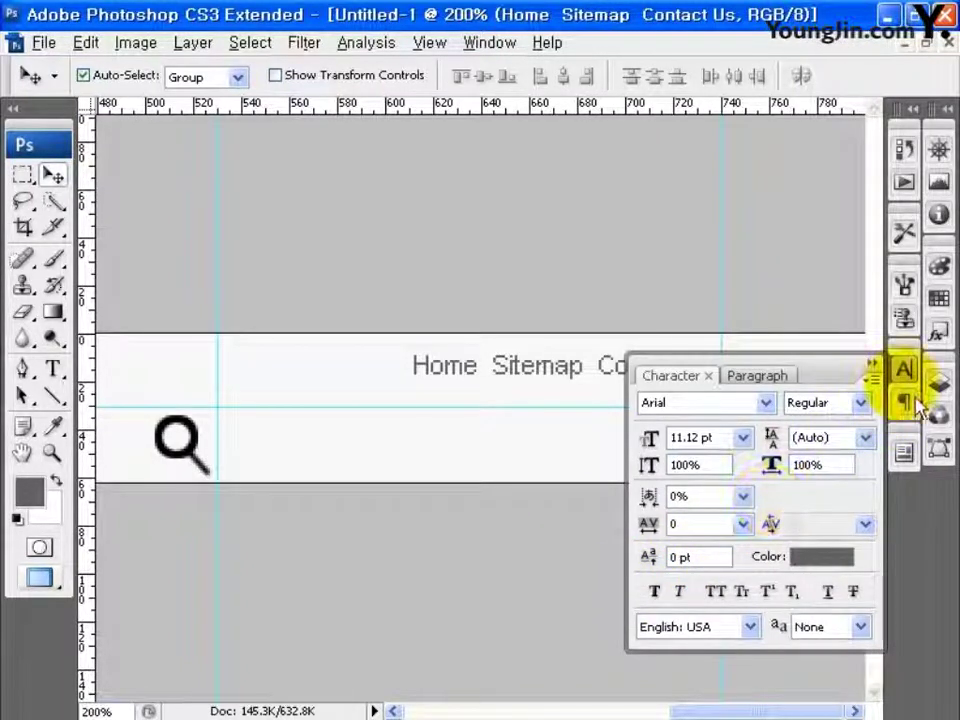
Step: Nudge the "Home Sitemap Contact Us" text toward the banner's right end, just above the 검색 button
left_click(904, 370)
key("Right")
key("Right")
key("Right")
key("Right")
key("Right")
key("Right")
key("Right")
key("Right")
key("Right")
key("Right")
key("Right")
key("Right")
key("Right")
key("Right")
key("Right")
key("Right")
key("Right")
key("Right")
key("Right")
key("Right")
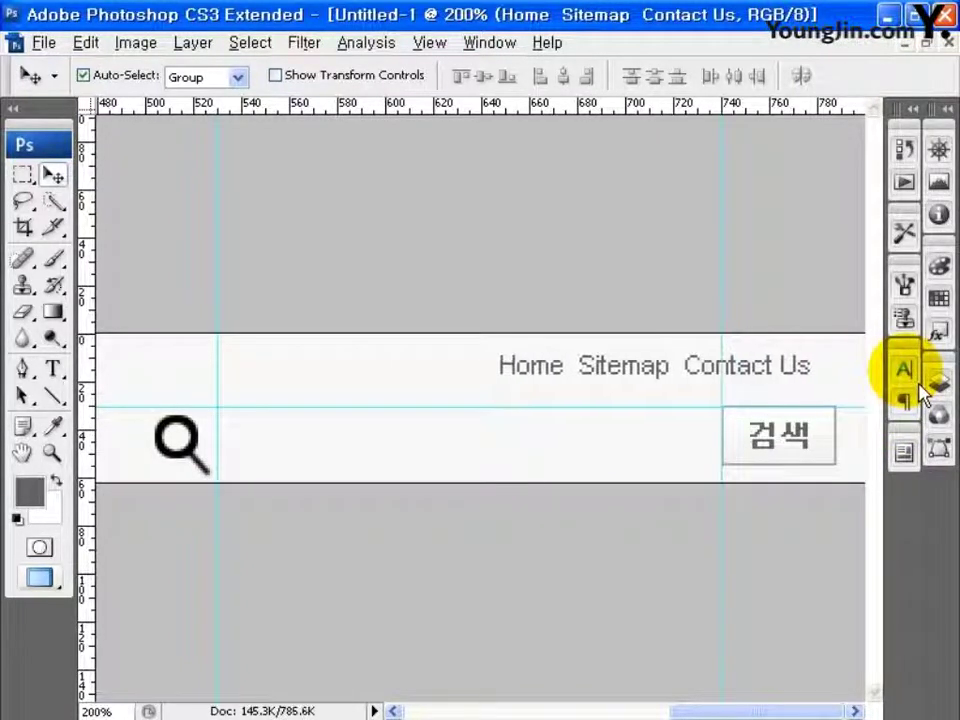
Step: Set the foreground color to #C1C1C1
left_click(29, 491)
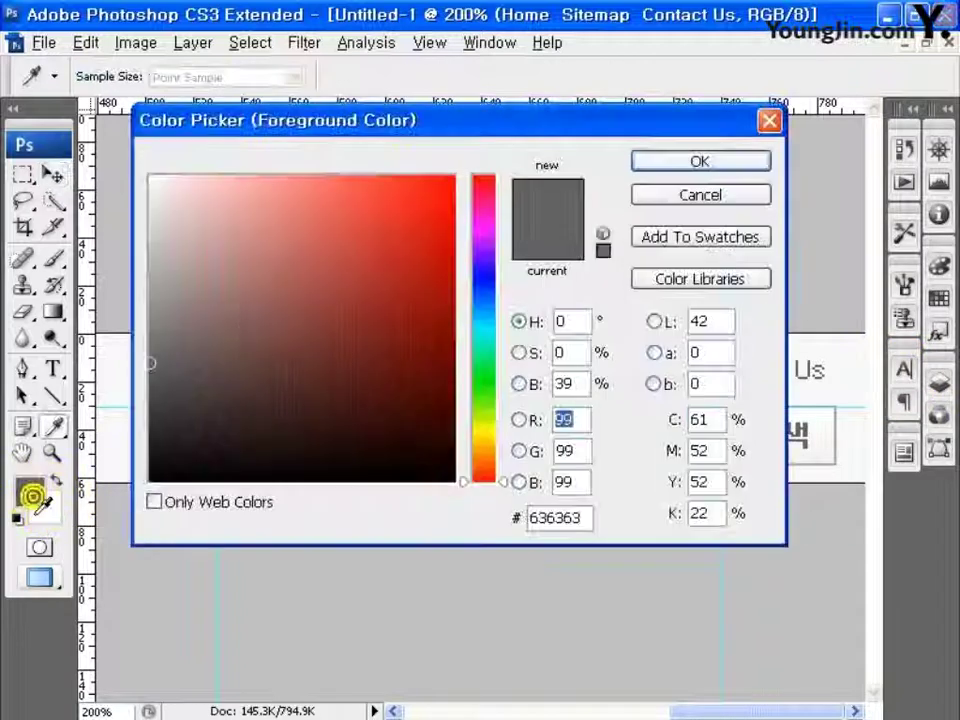
left_click(570, 522)
type("C1")
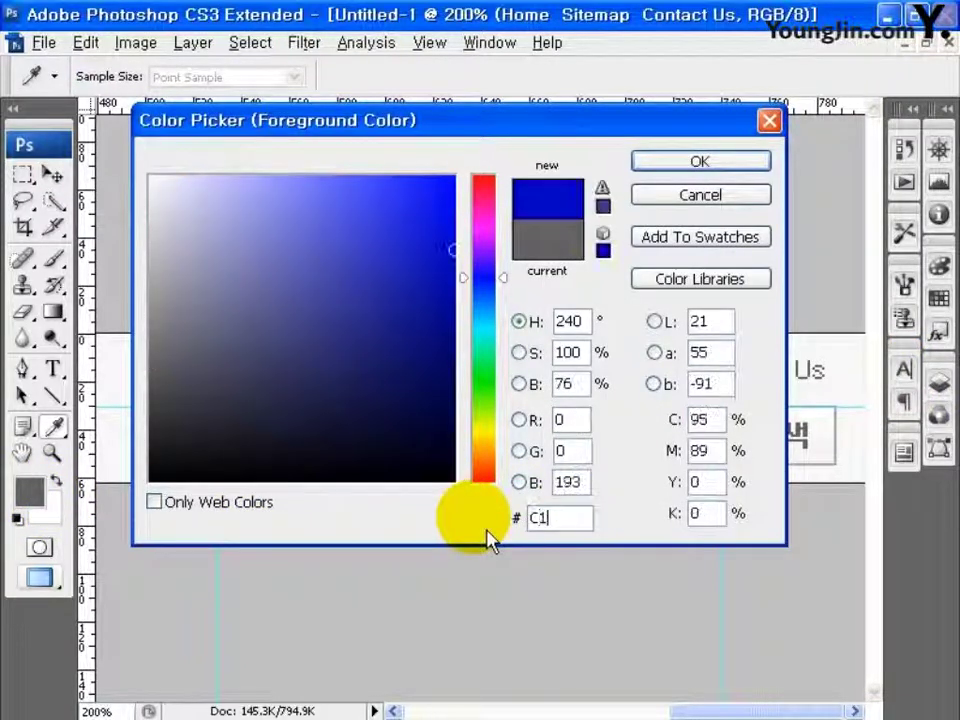
type("C1C1")
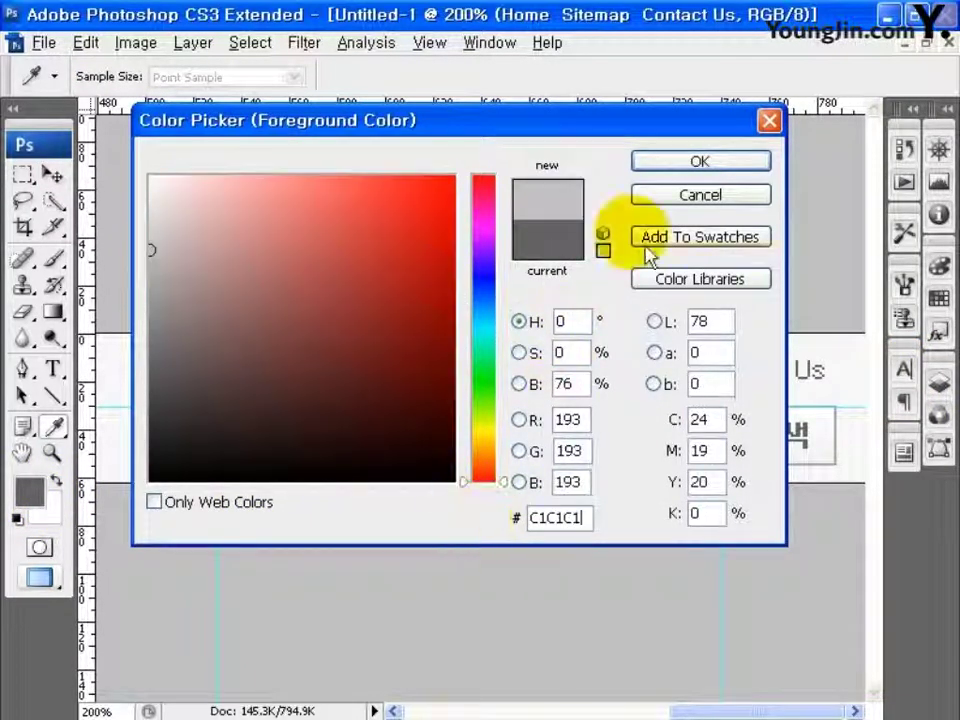
left_click(662, 160)
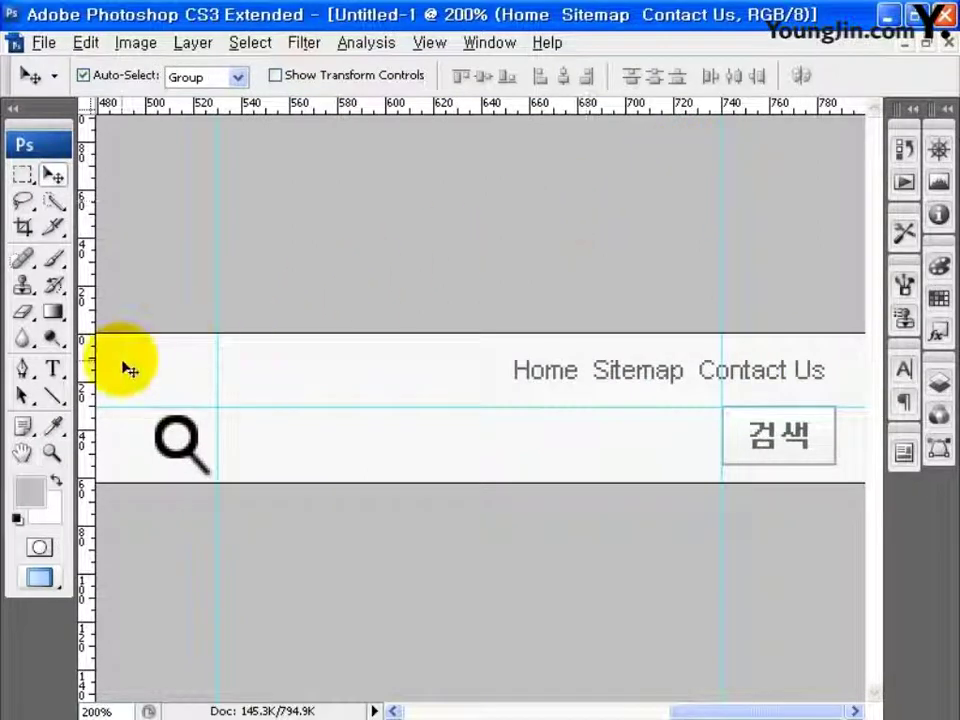
Step: Draw thin vertical rectangle shapes as dividers between Home and Sitemap and between Sitemap and Contact Us
left_click(54, 396)
left_click(125, 394)
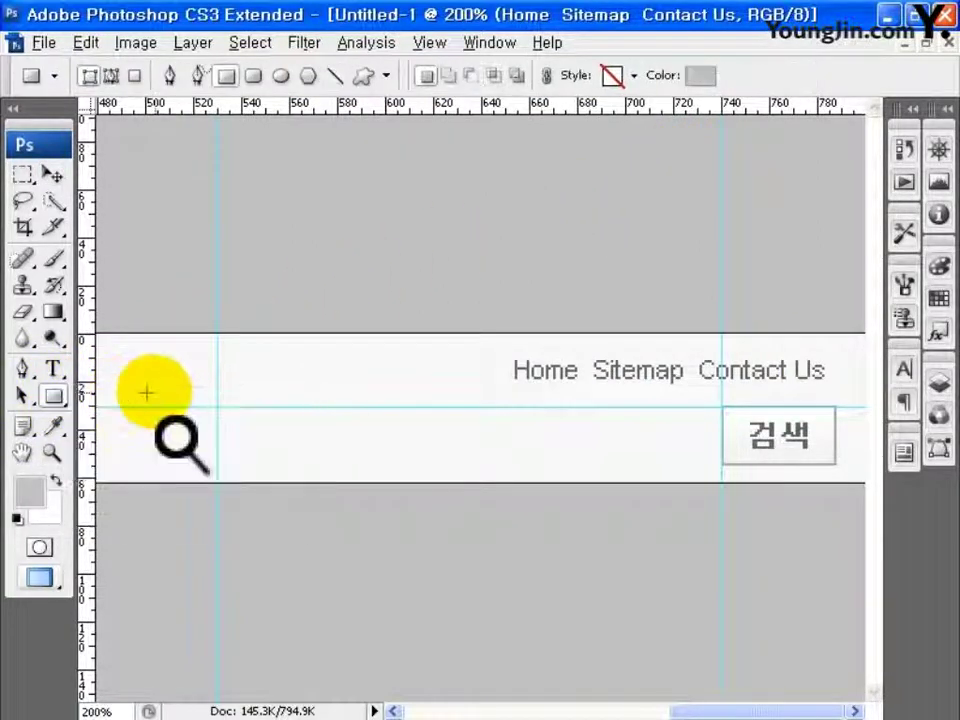
left_click_drag(582, 358, 587, 382)
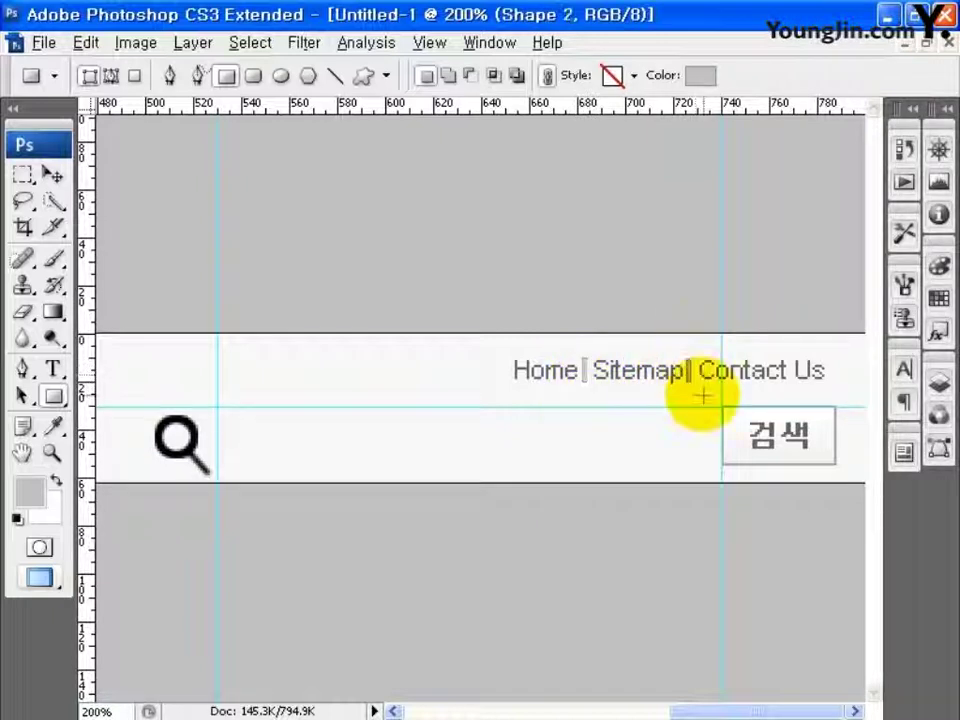
left_click(54, 174)
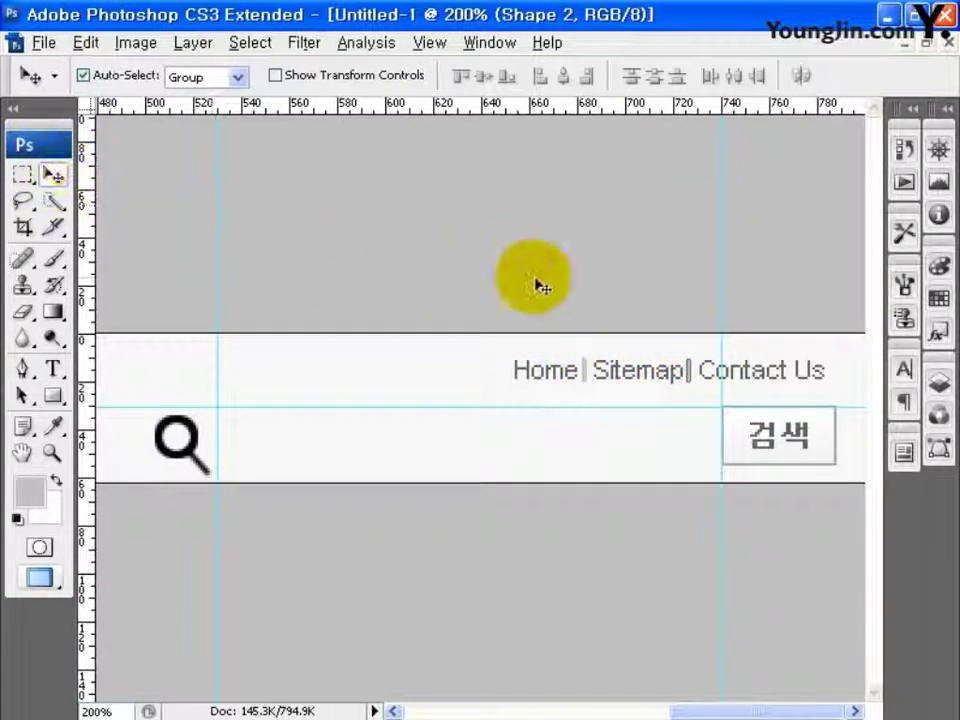
Step: Place the logo file in the banner and position it at the left end, centered at about X 74 px, Y 31 px
key("ctrl+minus")
key("ctrl+minus")
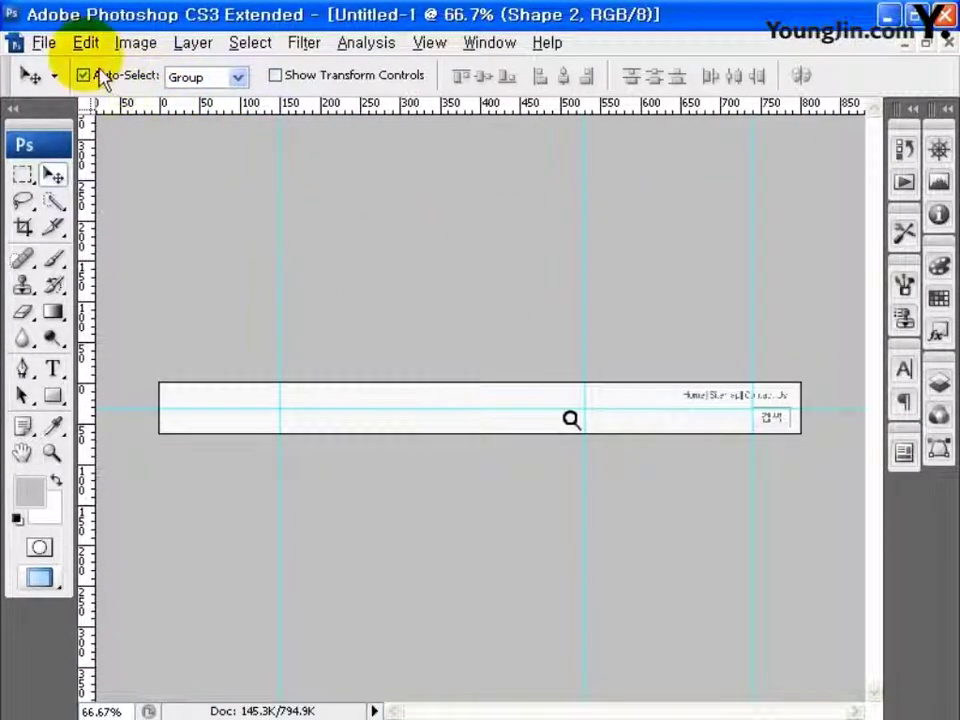
left_click(44, 42)
left_click(126, 389)
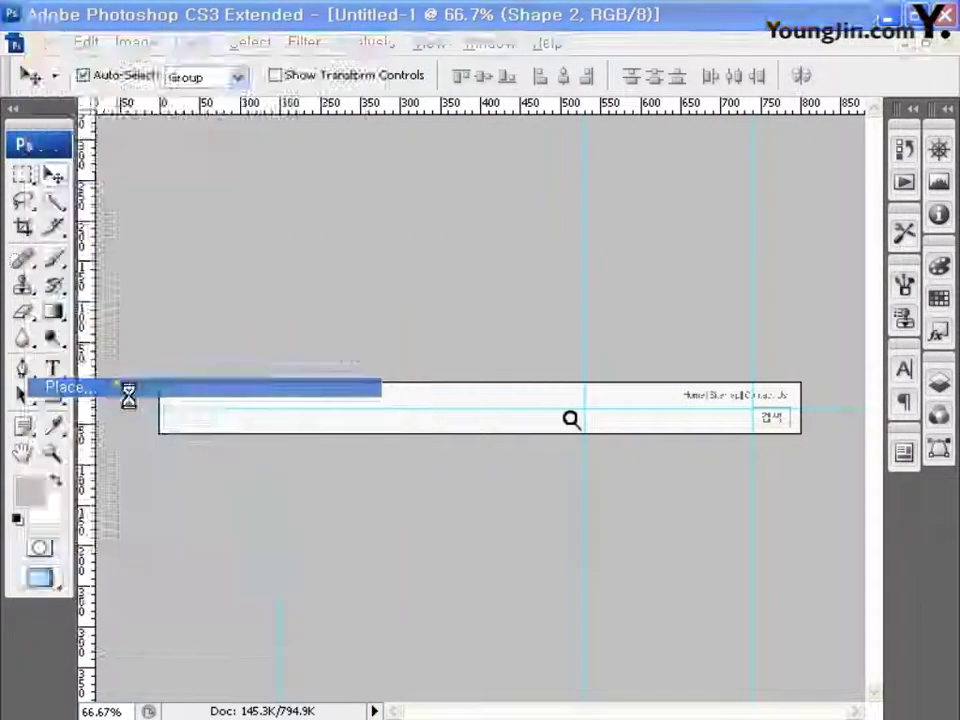
left_click(180, 92)
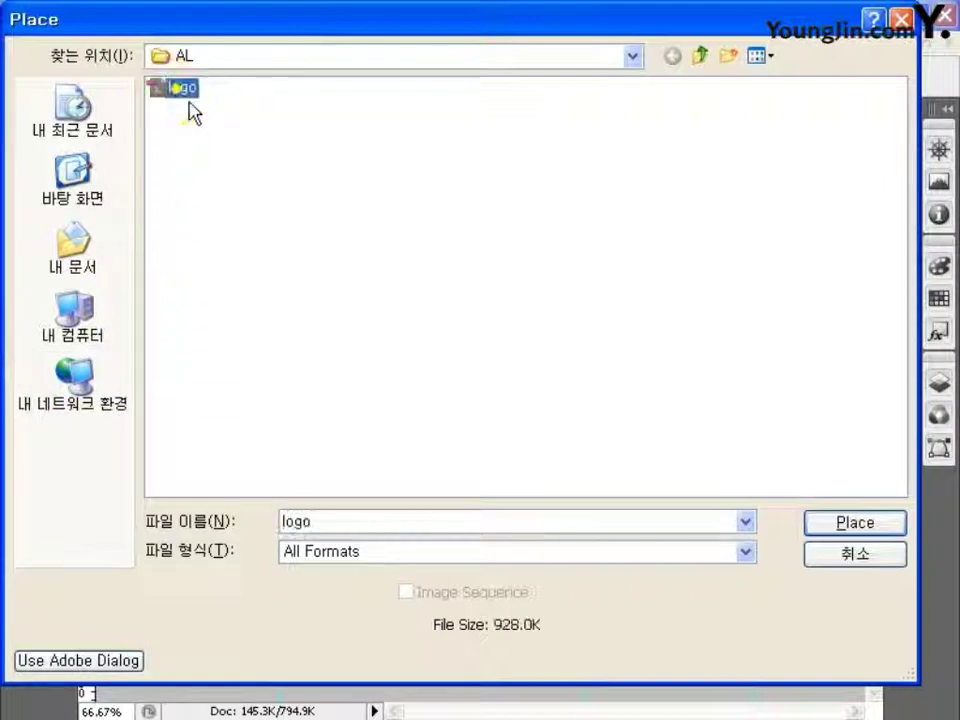
left_click(836, 521)
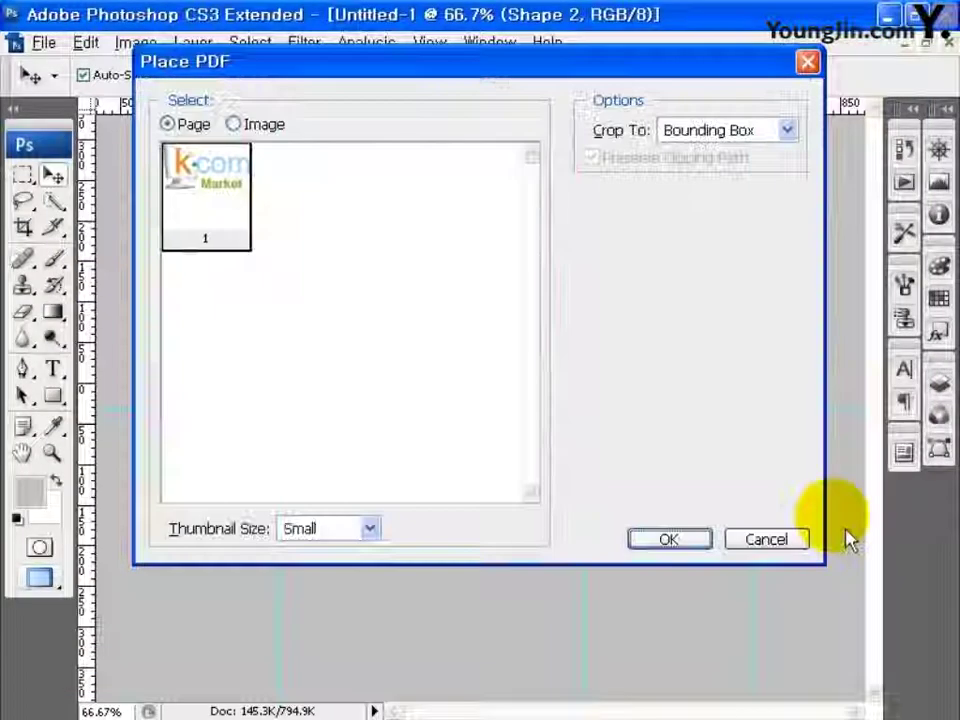
left_click(699, 548)
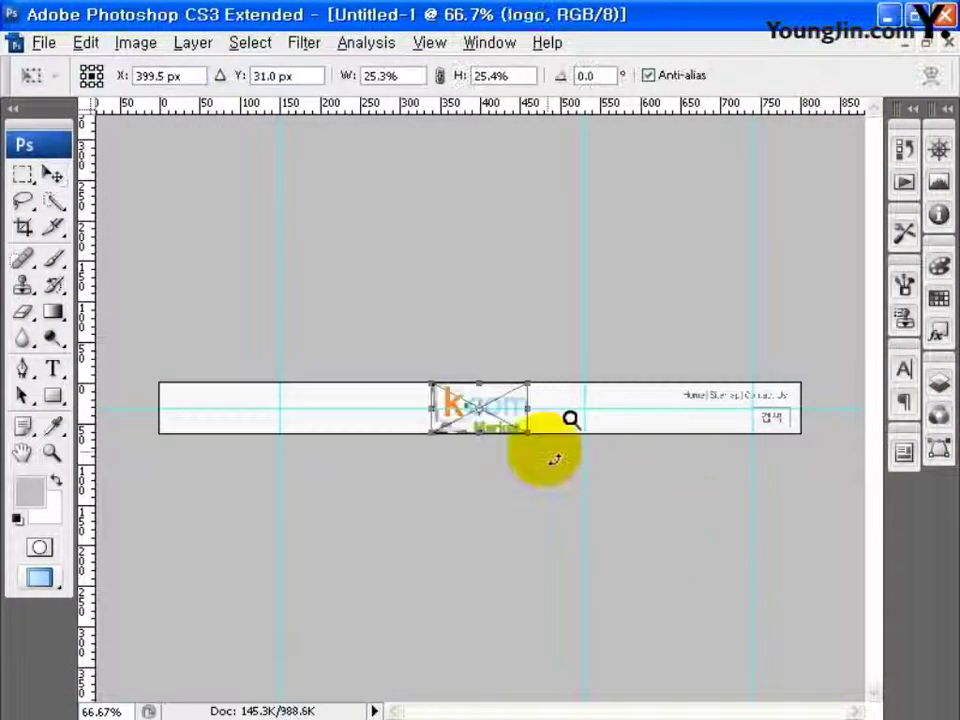
left_click_drag(525, 422, 281, 424)
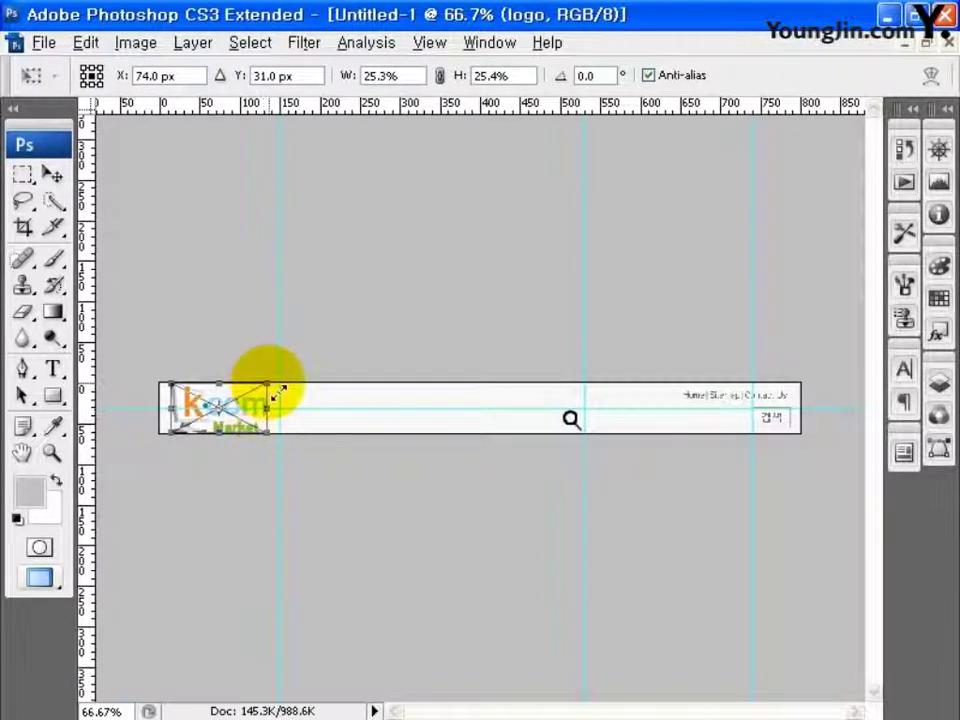
key("Return")
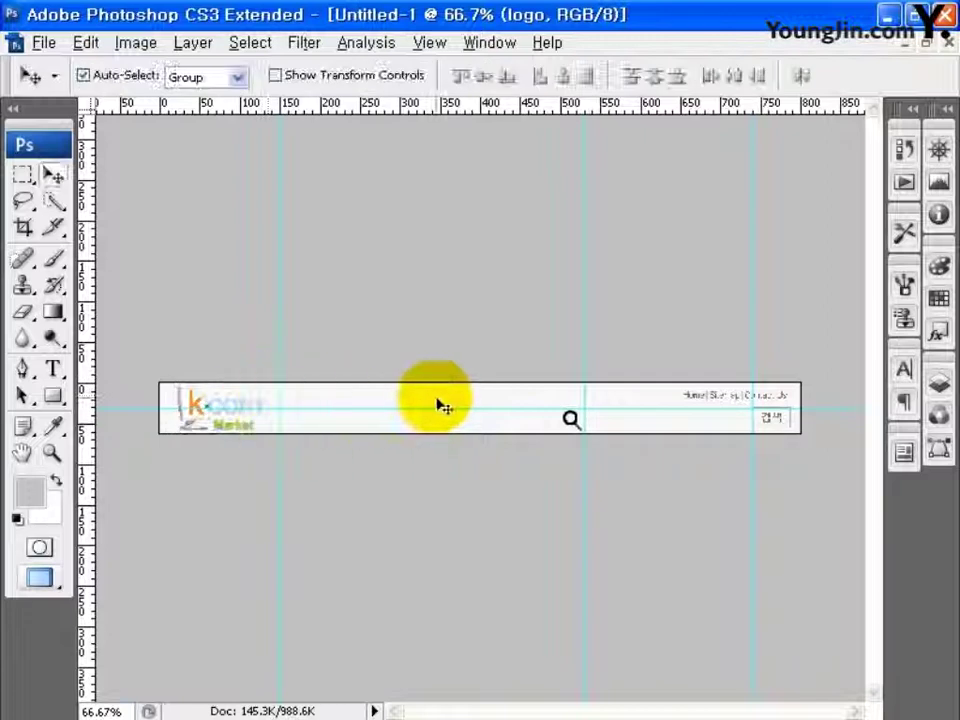
Step: Stamp all visible layers into a new layer above the logo and select the logo area up to the 150 px guide
left_click(940, 386)
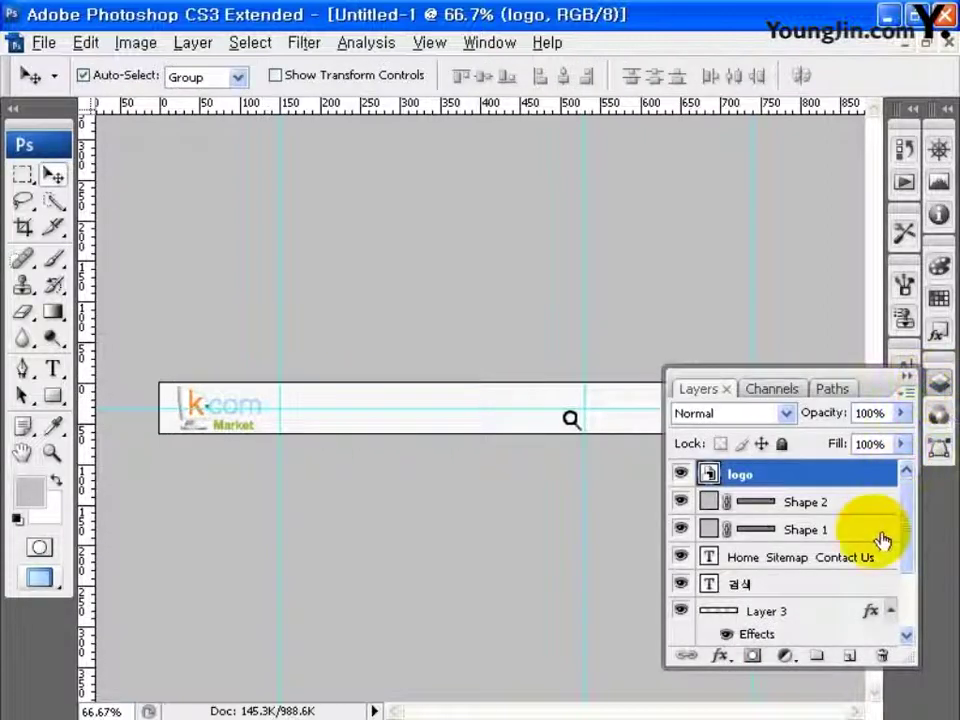
left_click(852, 657)
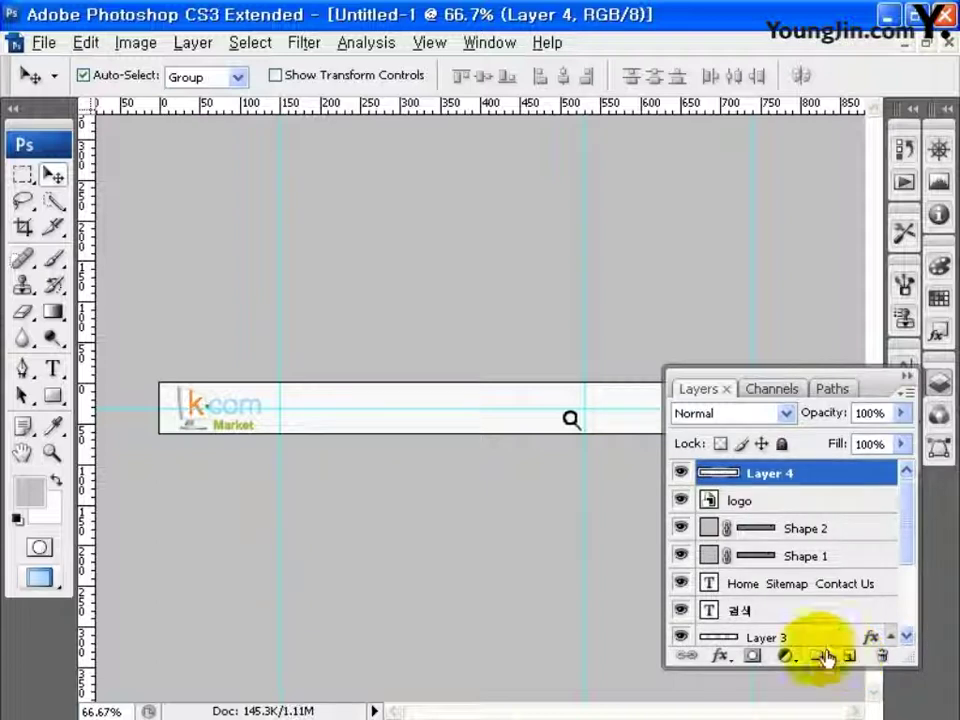
left_click(24, 176)
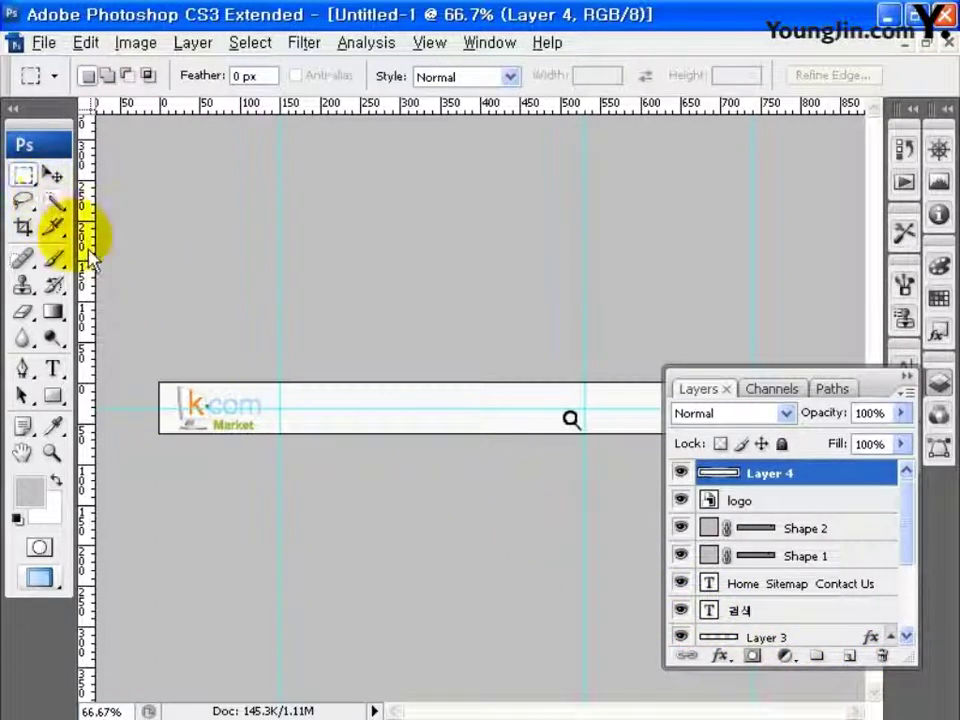
left_click_drag(153, 367, 254, 473)
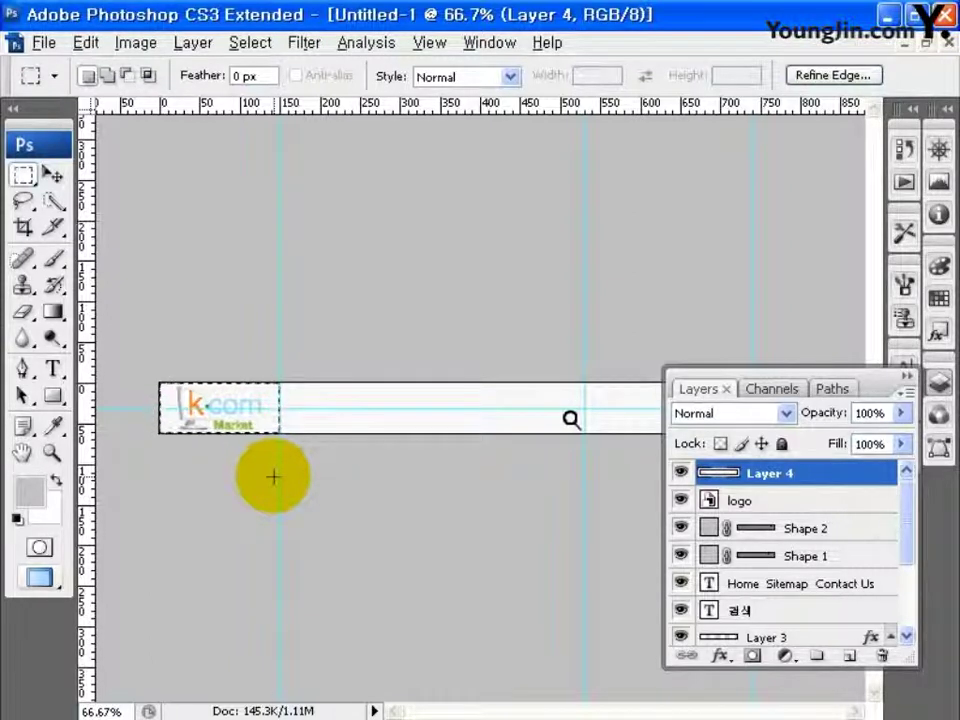
Step: Copy the selected logo area into a new 150 x 62 pixel document with a white background
key("ctrl+n")
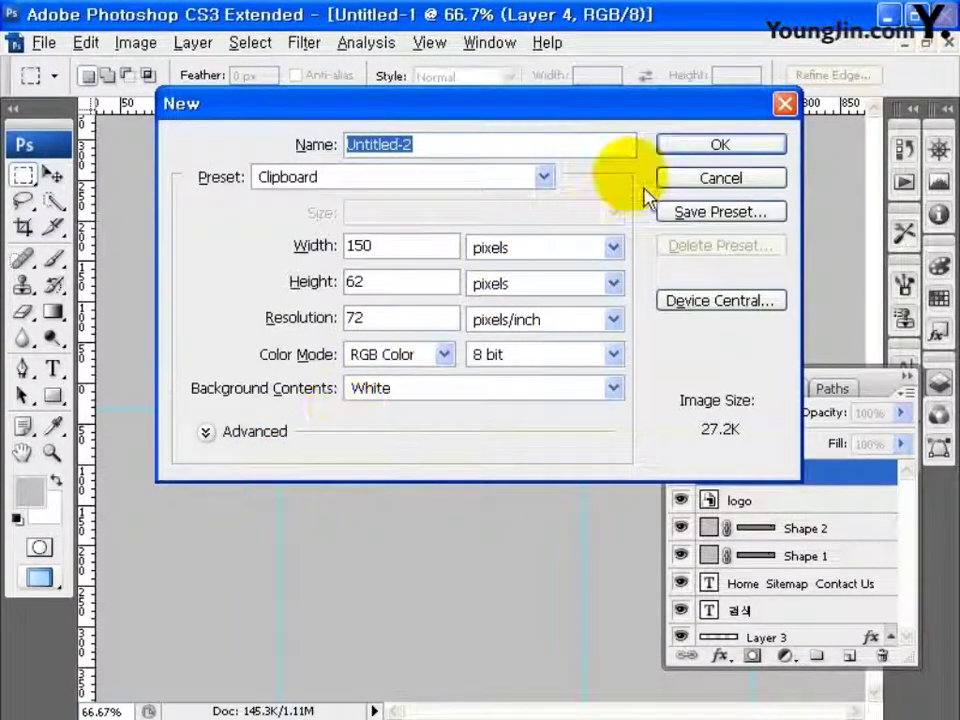
left_click(695, 146)
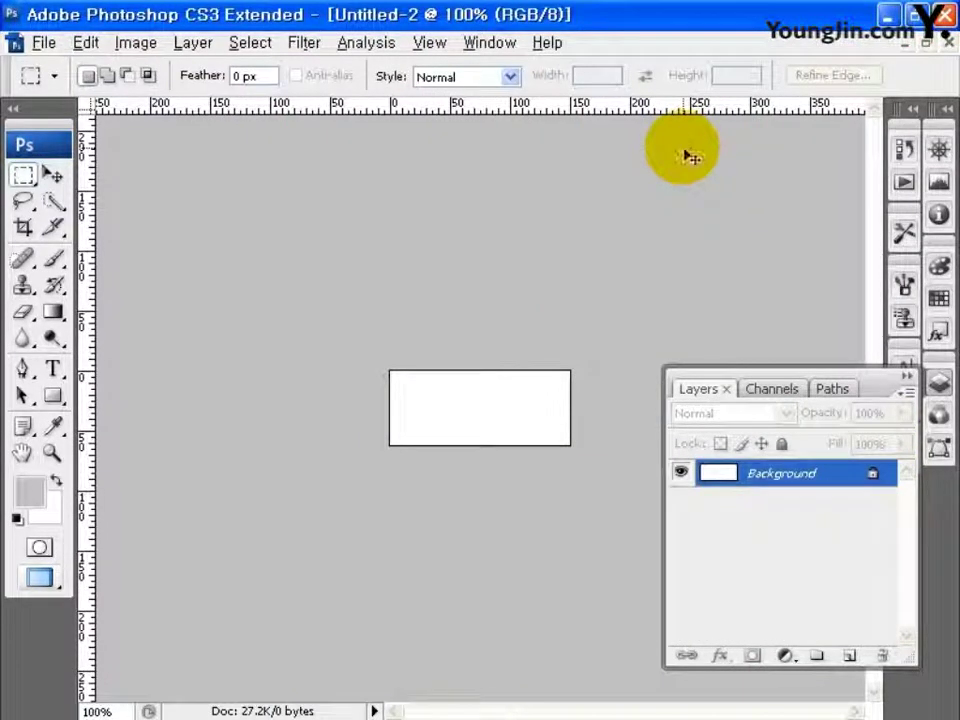
key("ctrl+v")
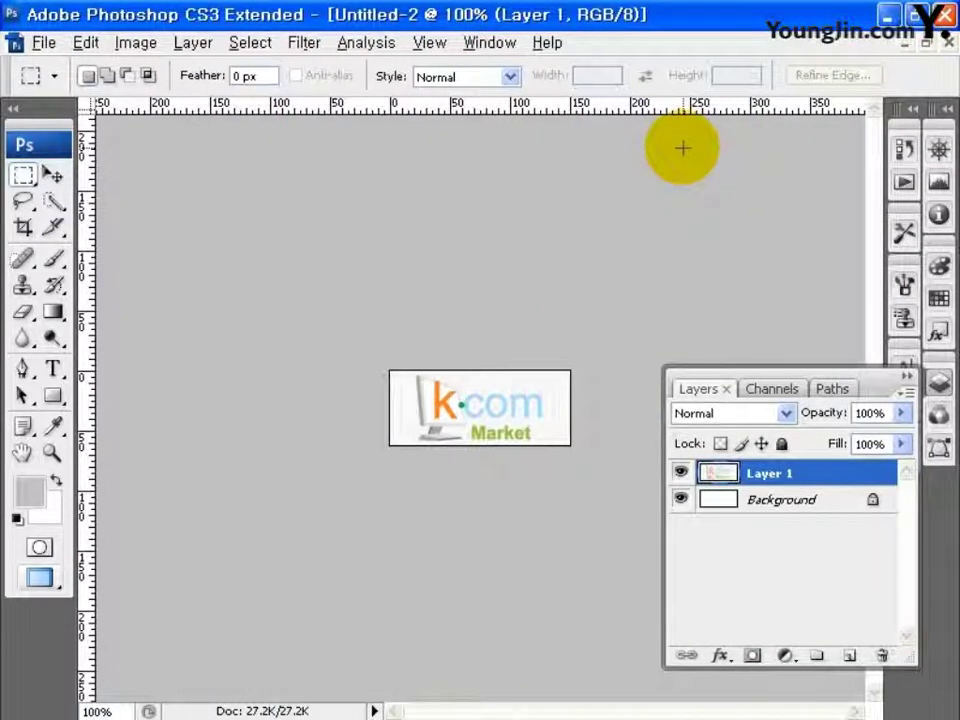
Step: Start exporting the logo image with Save for Web & Devices, using JPEG as the format
left_click(40, 43)
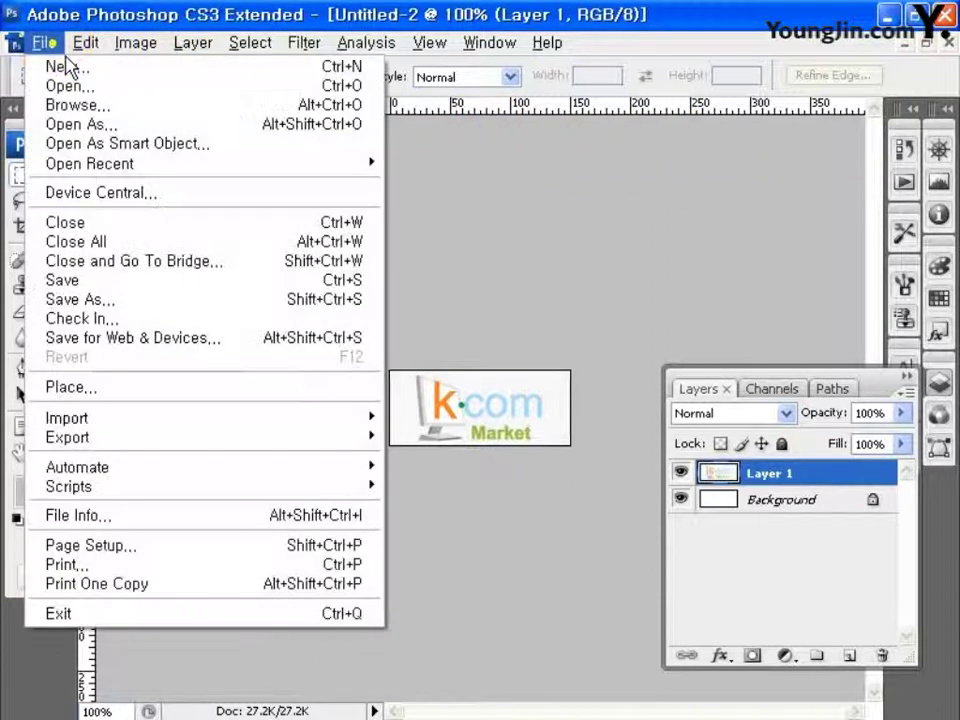
left_click(88, 340)
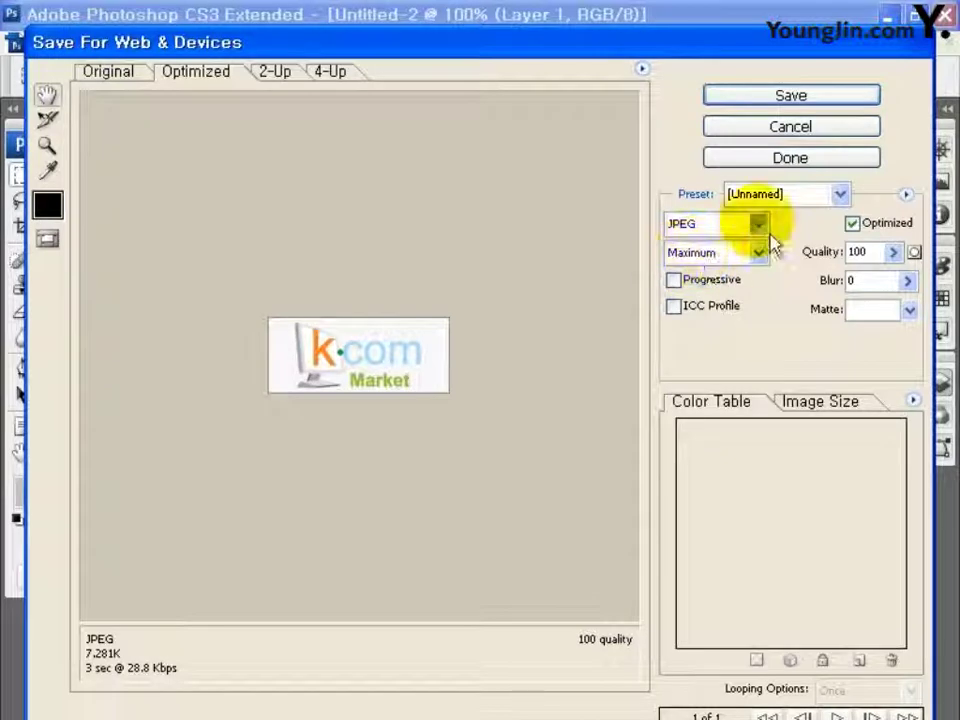
left_click(758, 224)
left_click(725, 271)
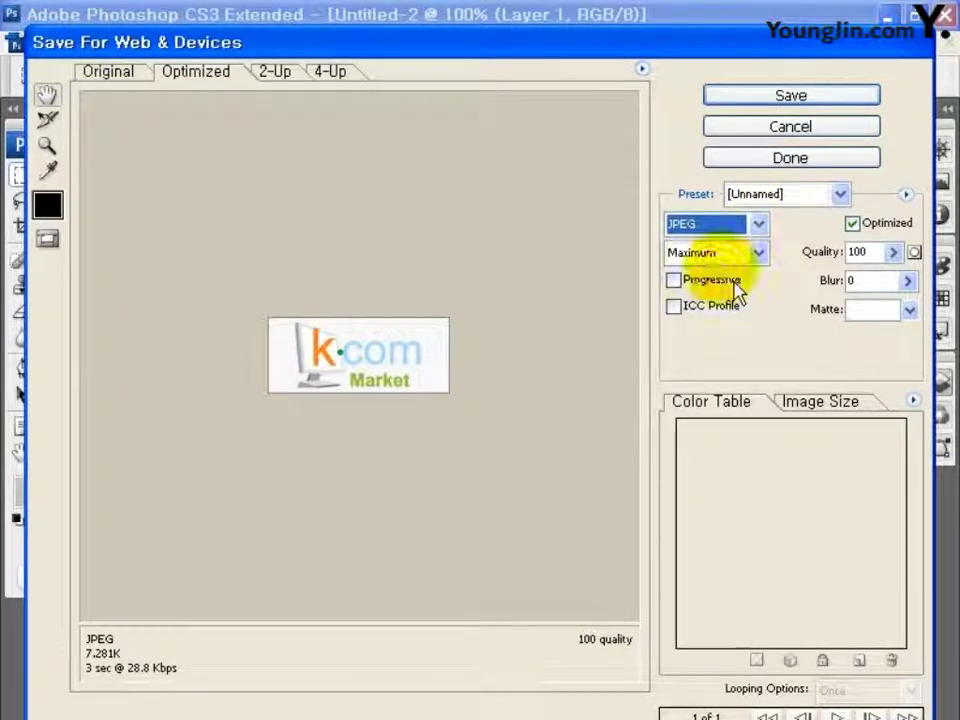
Step: Save the optimized logo image as logo in Images Only (*.jpg) format, and close its document without saving changes
left_click(791, 96)
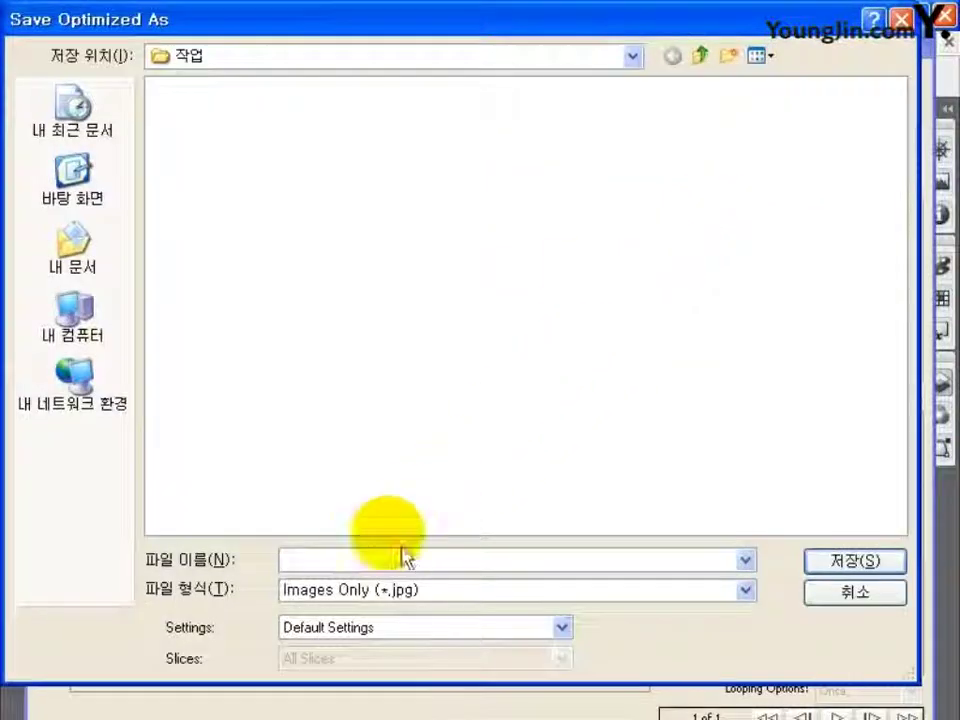
left_click(280, 560)
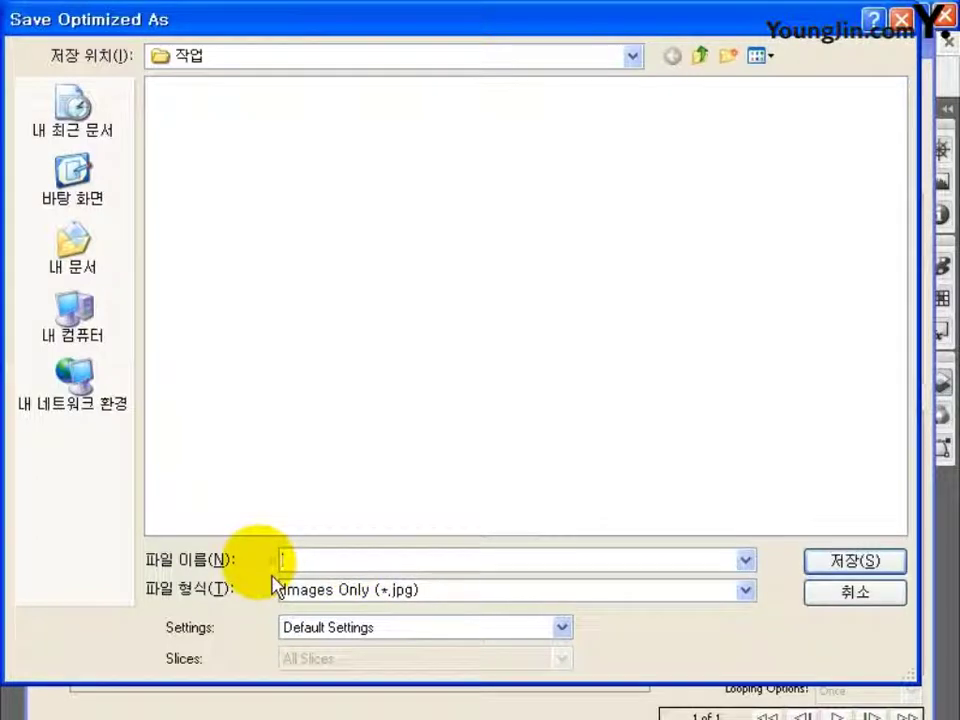
type("logo")
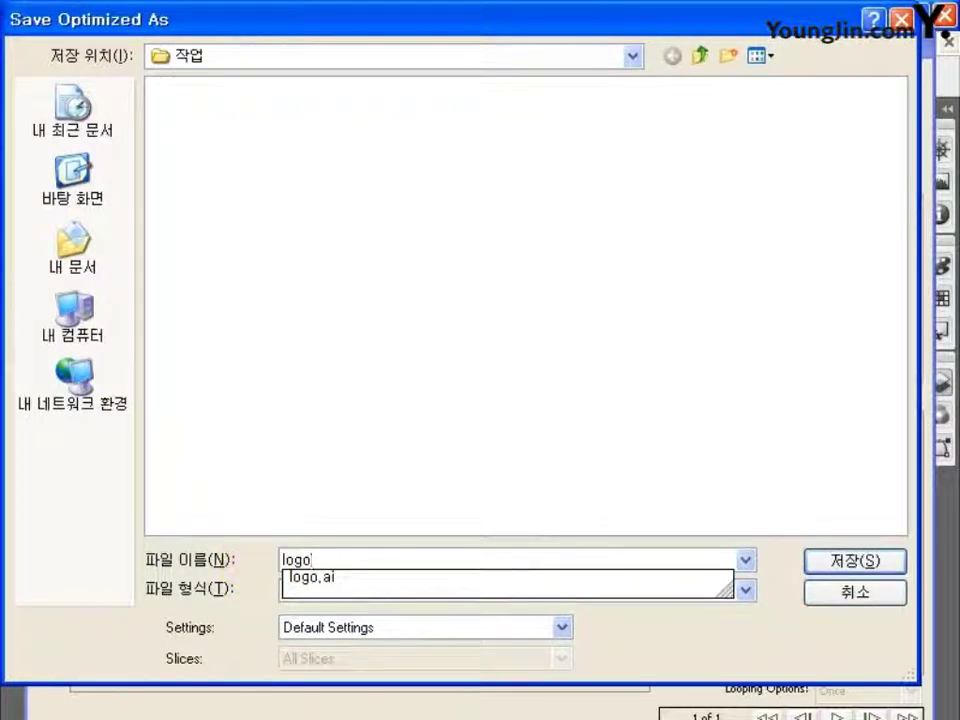
left_click(745, 590)
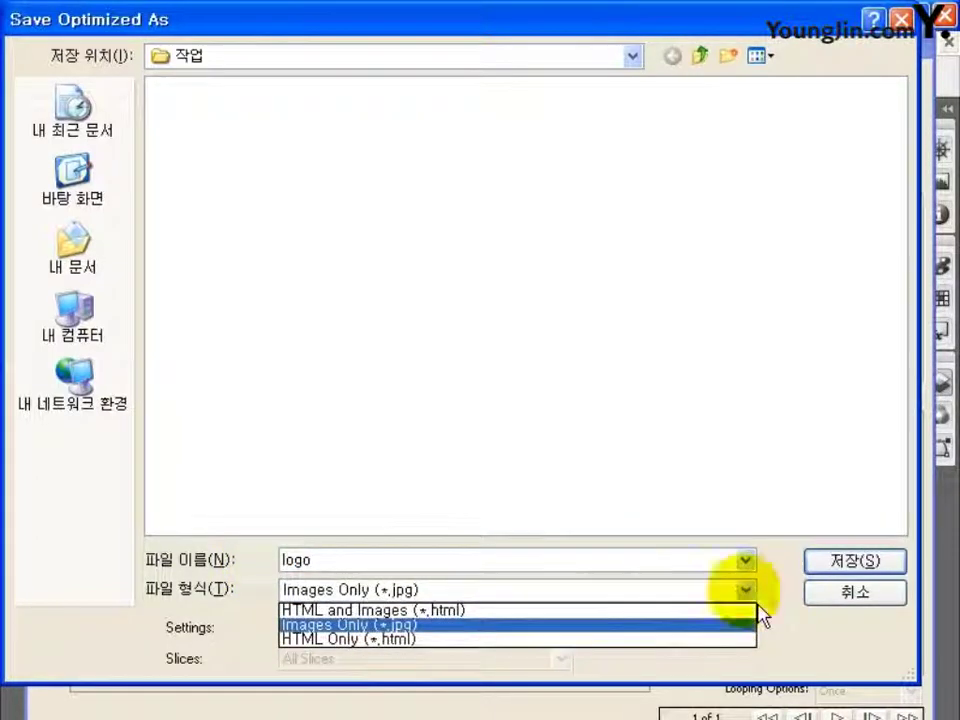
left_click(445, 658)
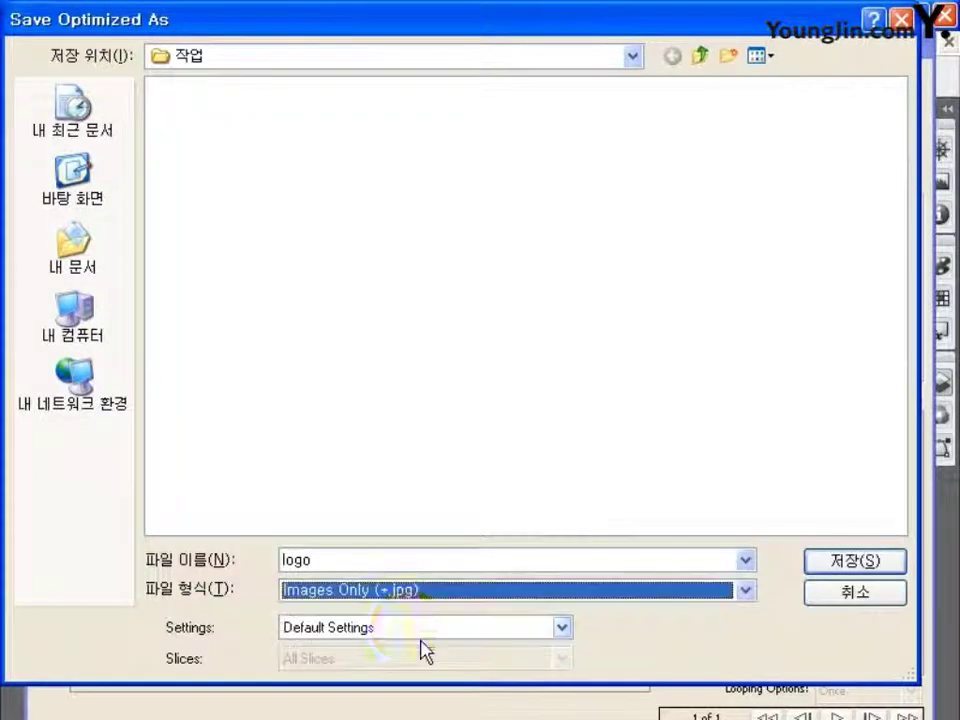
left_click(822, 570)
left_click(615, 439)
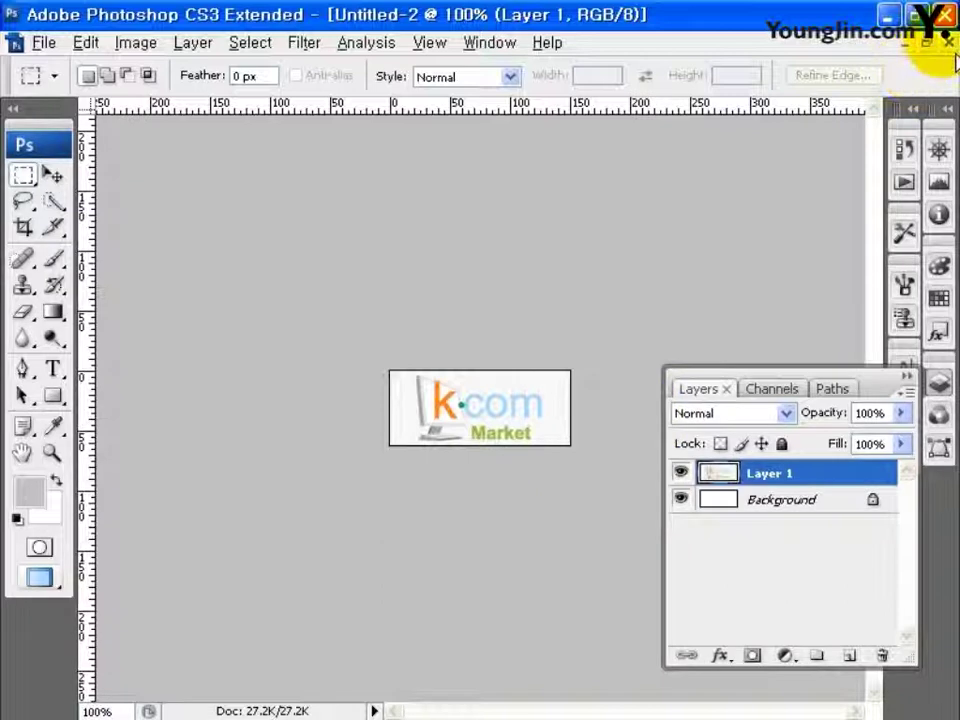
left_click(945, 42)
left_click(496, 308)
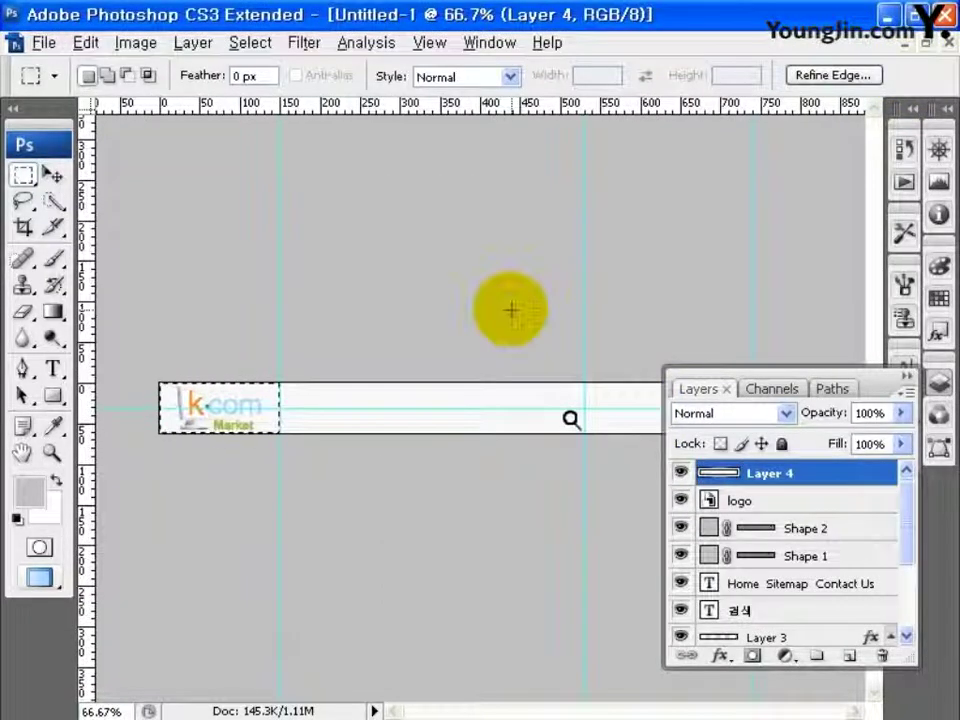
Step: Copy the banner's upper strip from the 150 px guide to the far end into a new white 650 x 31 pixel document
left_click(938, 381)
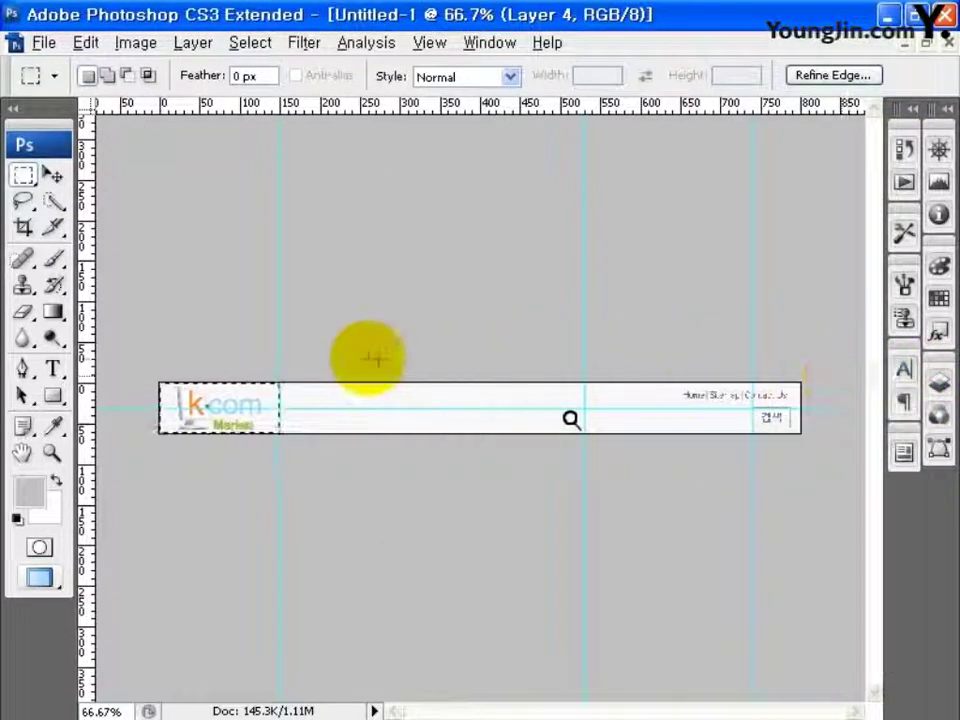
left_click_drag(280, 385, 815, 410)
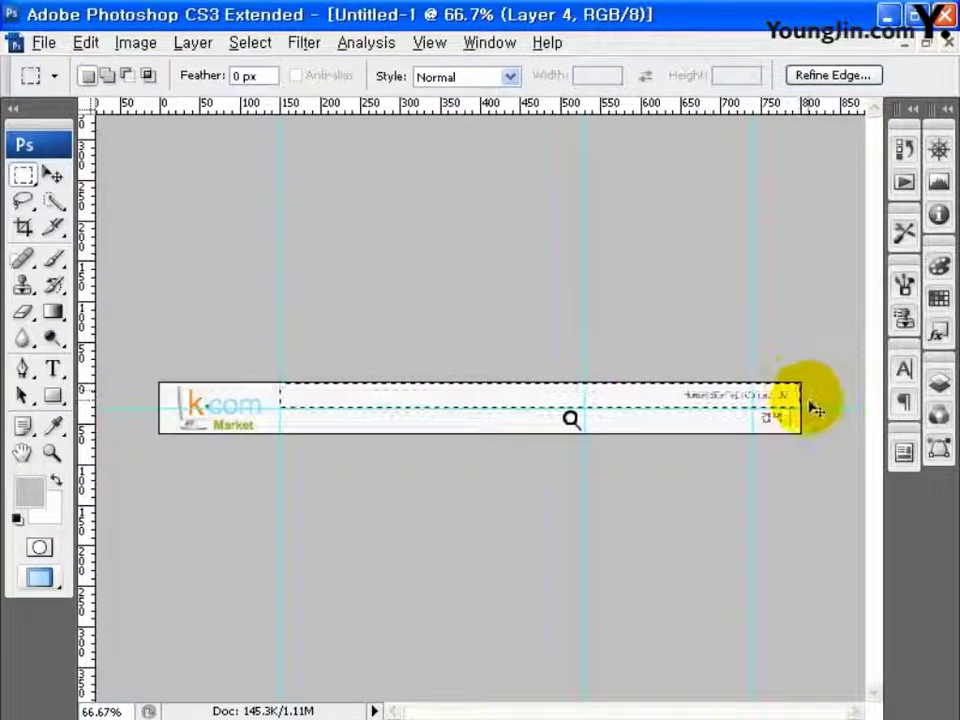
key("ctrl+c")
key("ctrl+n")
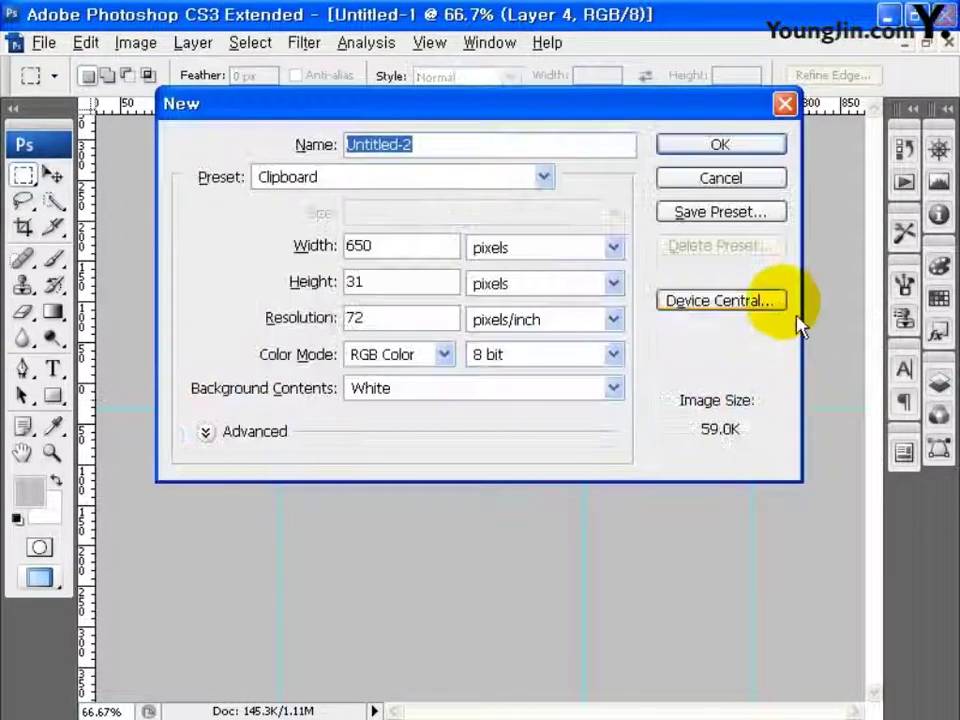
left_click(756, 146)
key("ctrl+v")
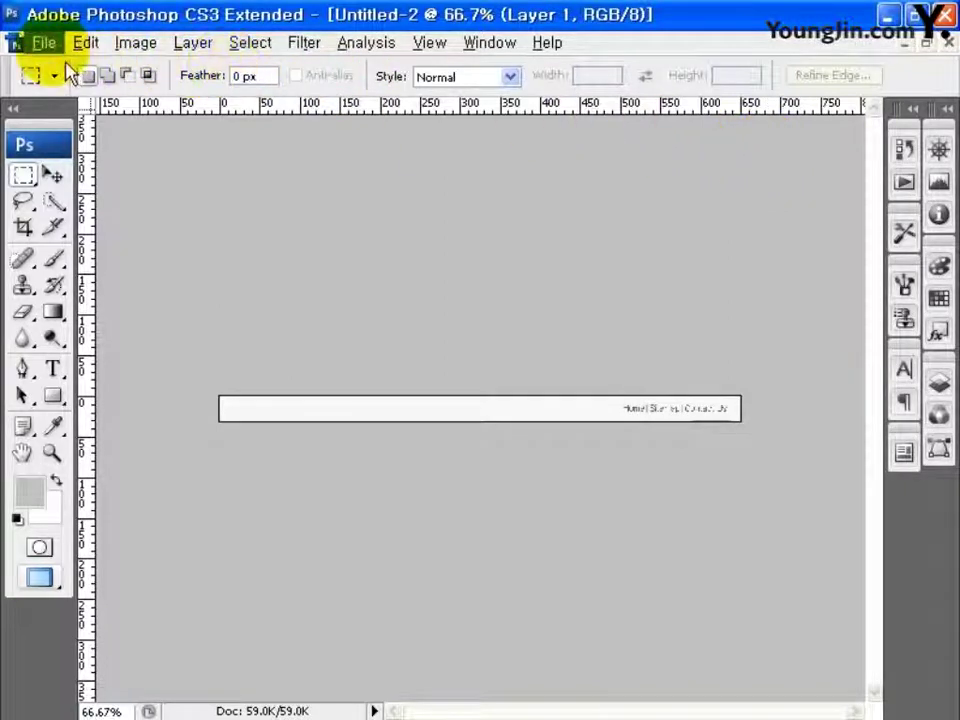
Step: Export the menu strip with Save for Web & Devices as JPEG top_bg, and close its document without saving changes
left_click(43, 42)
left_click(192, 338)
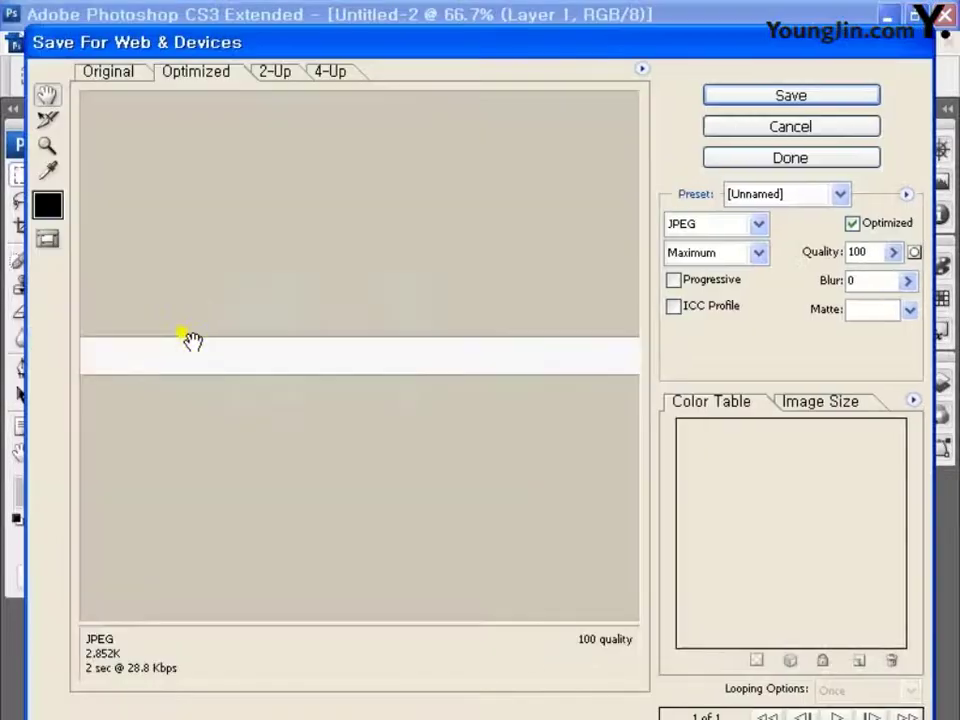
left_click(775, 96)
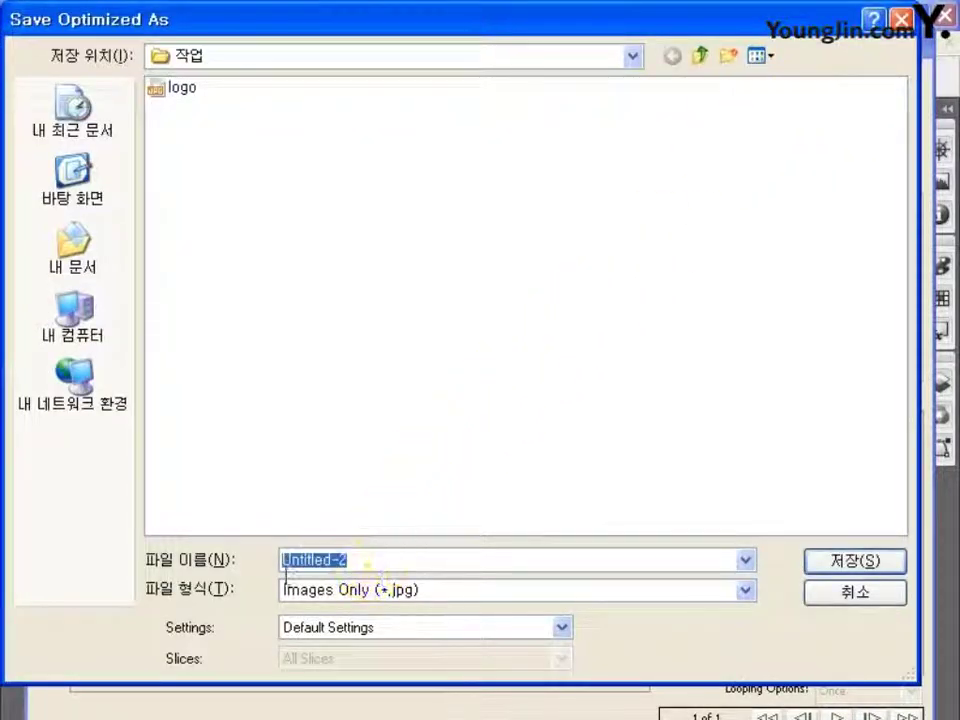
type("top_bg")
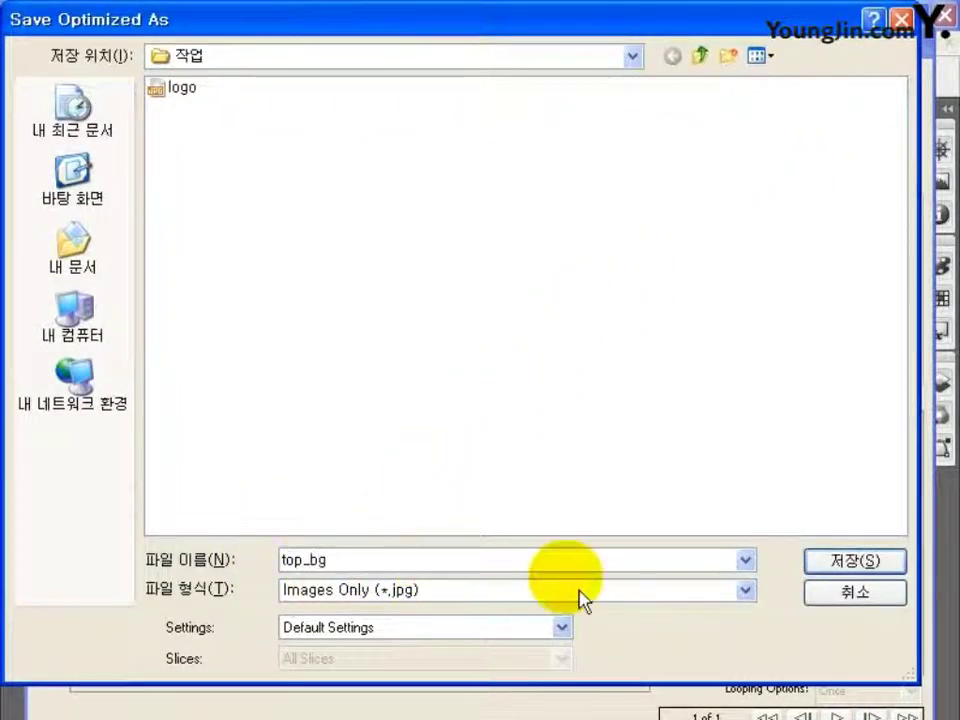
left_click(846, 563)
left_click(618, 437)
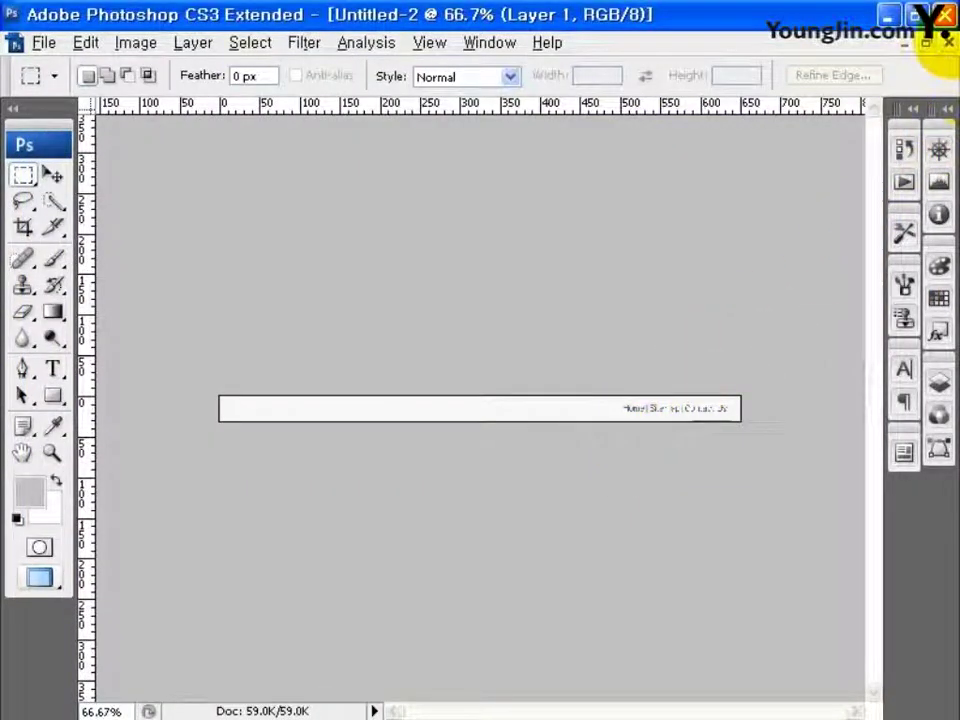
left_click(947, 43)
left_click(498, 308)
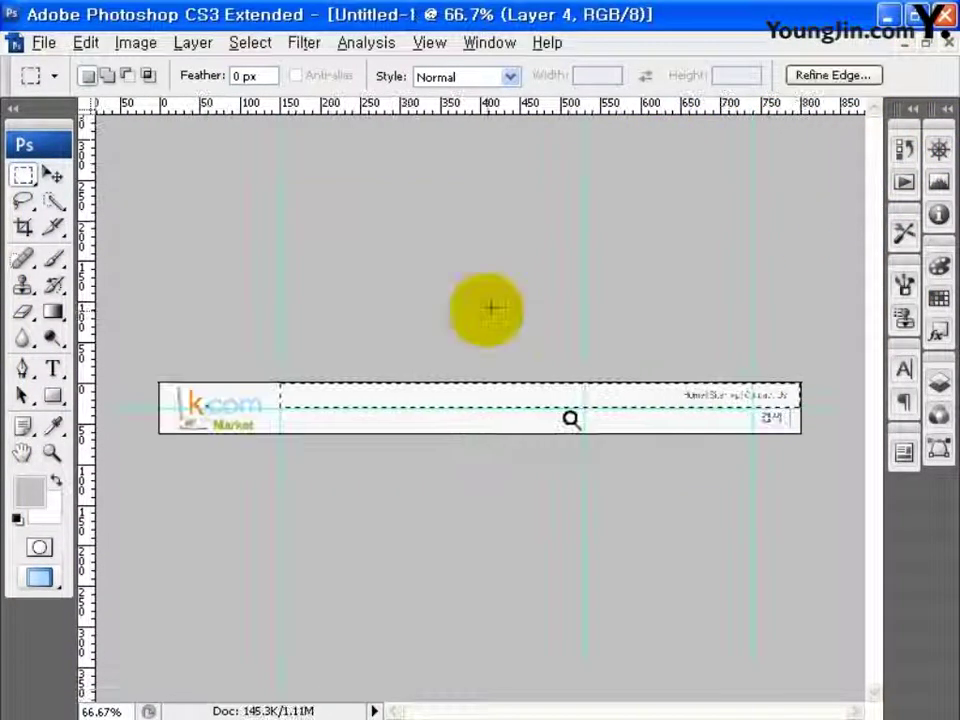
Step: Copy the banner's lower strip with the magnifying glass, between the first two vertical guides, into a new document
left_click(276, 448)
left_click_drag(280, 432, 575, 408)
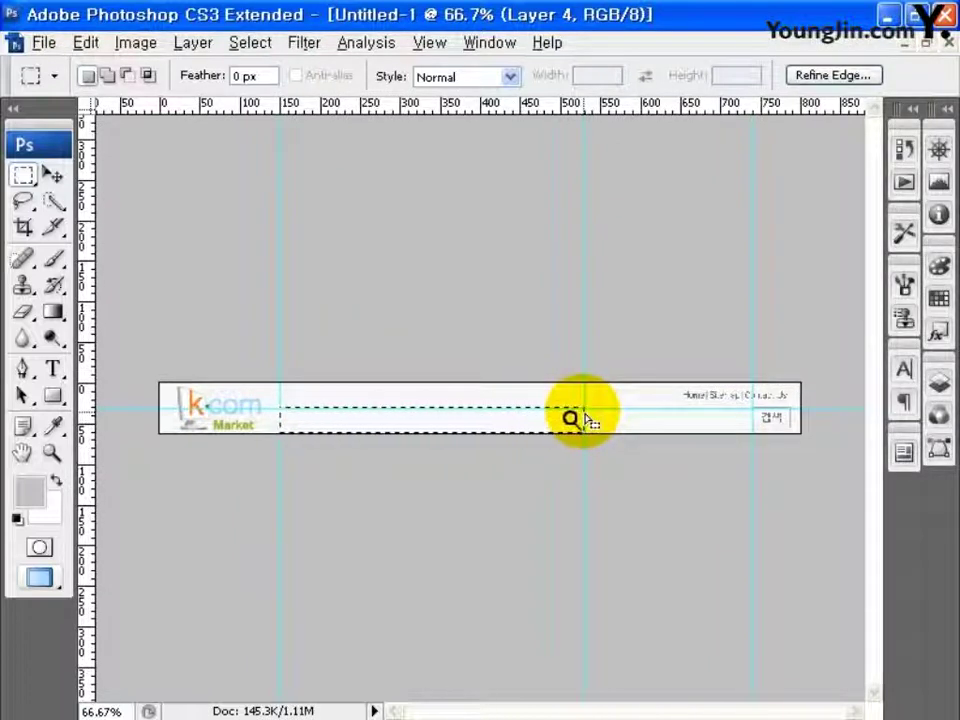
key("ctrl+c")
key("ctrl+n")
left_click(715, 148)
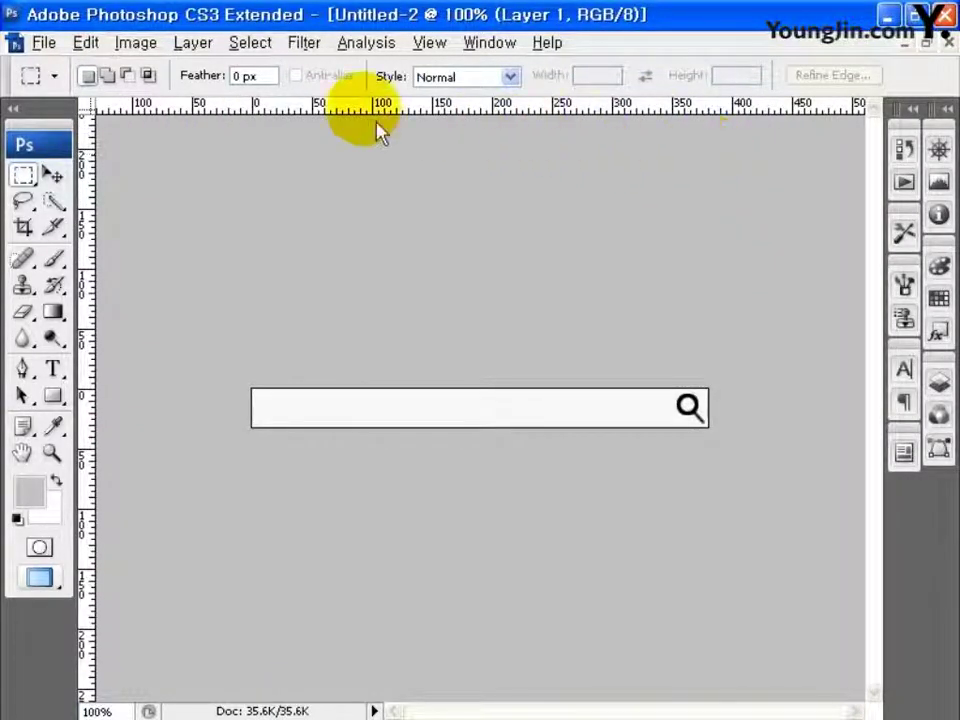
Step: Export the magnifying glass strip with Save for Web & Devices as JPEG top_glass, and close its document without saving changes
left_click(44, 42)
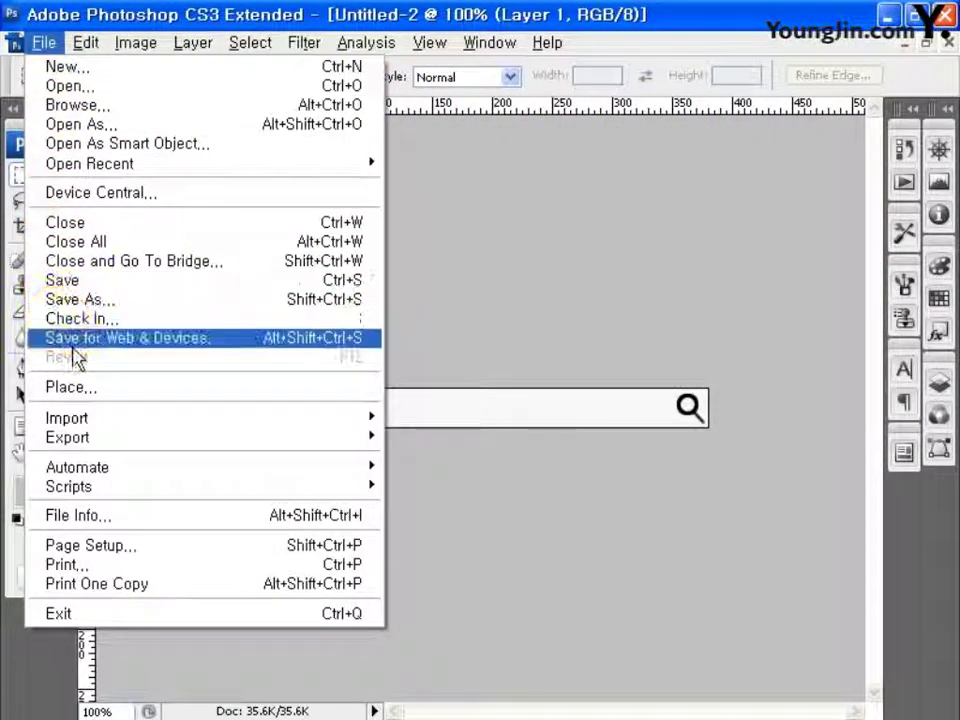
left_click(72, 338)
left_click(738, 98)
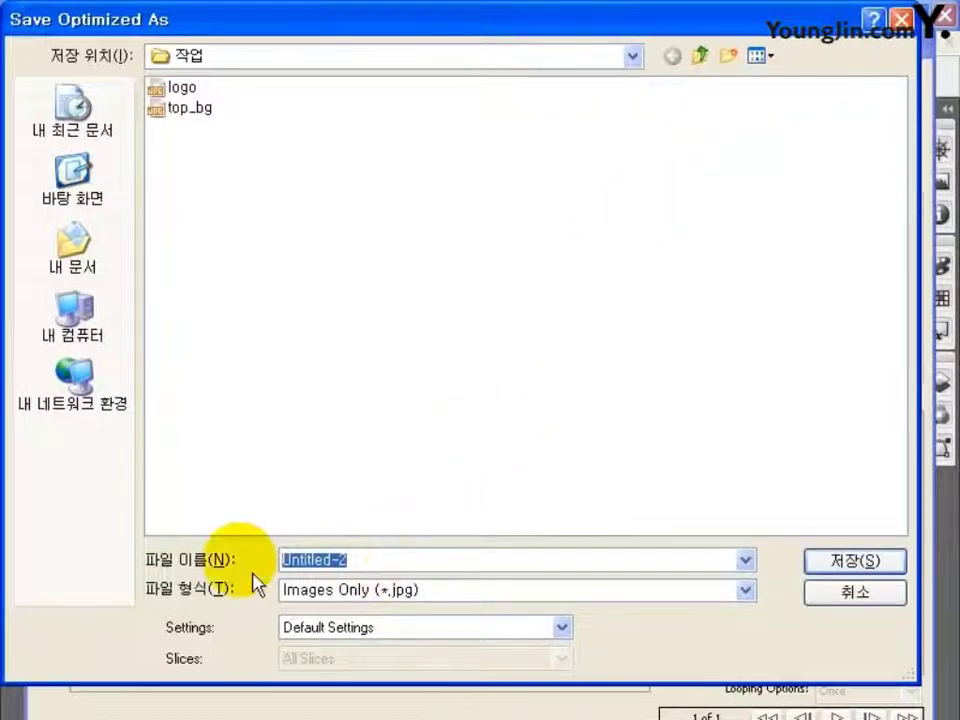
type("top_glass")
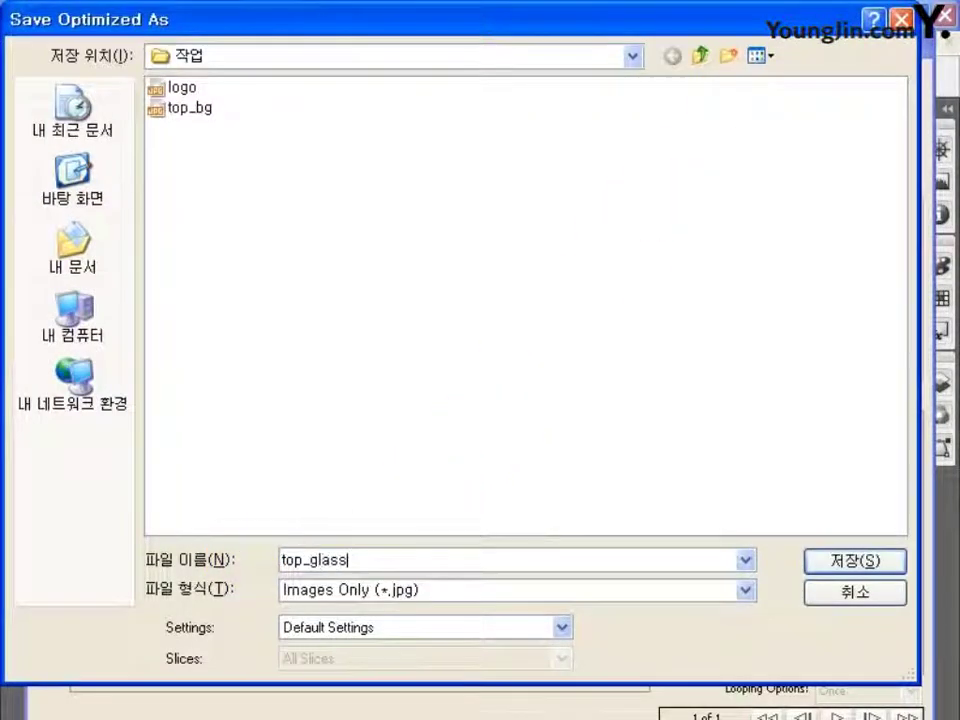
left_click(855, 563)
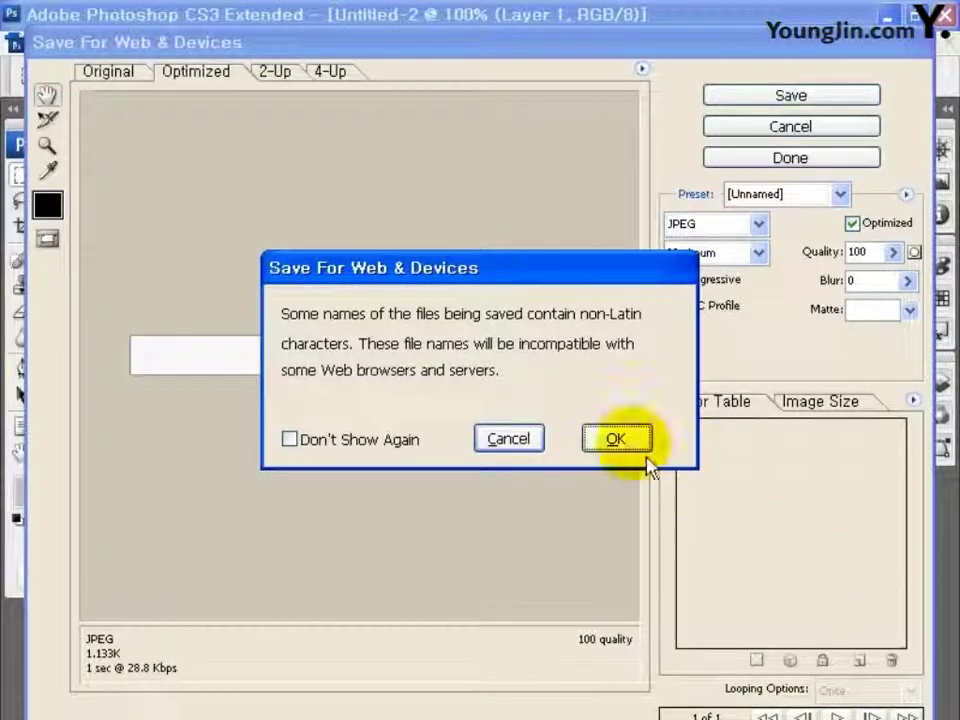
left_click(615, 439)
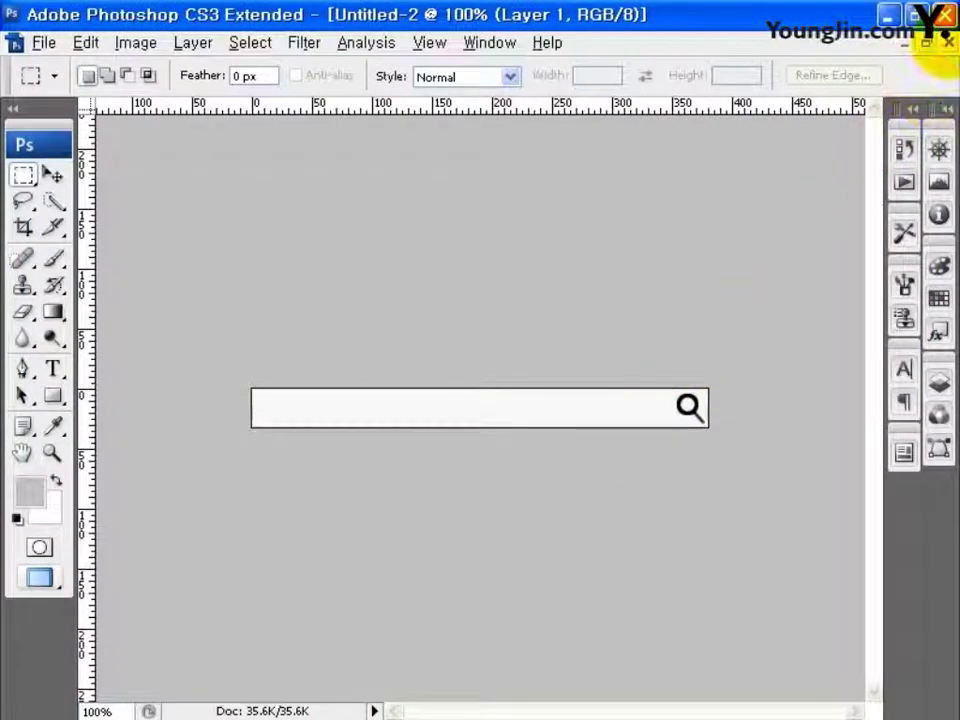
left_click(948, 42)
left_click(497, 309)
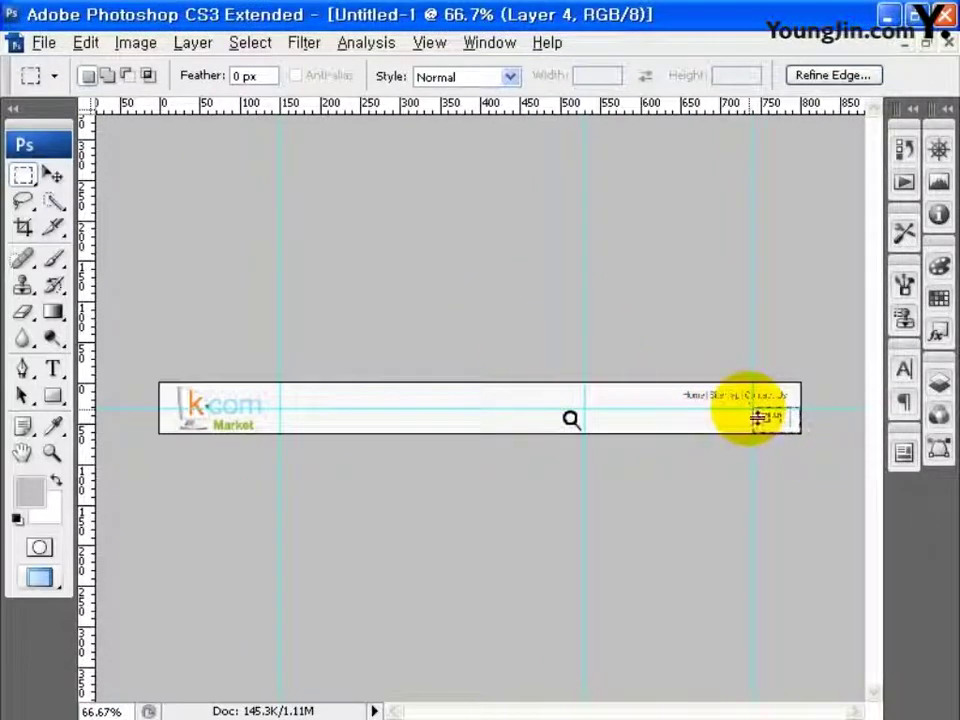
Step: Put the selected 검색 button area into a new document and export it with Save for Web & Devices as JPEG top_search
key("ctrl+n")
left_click(724, 146)
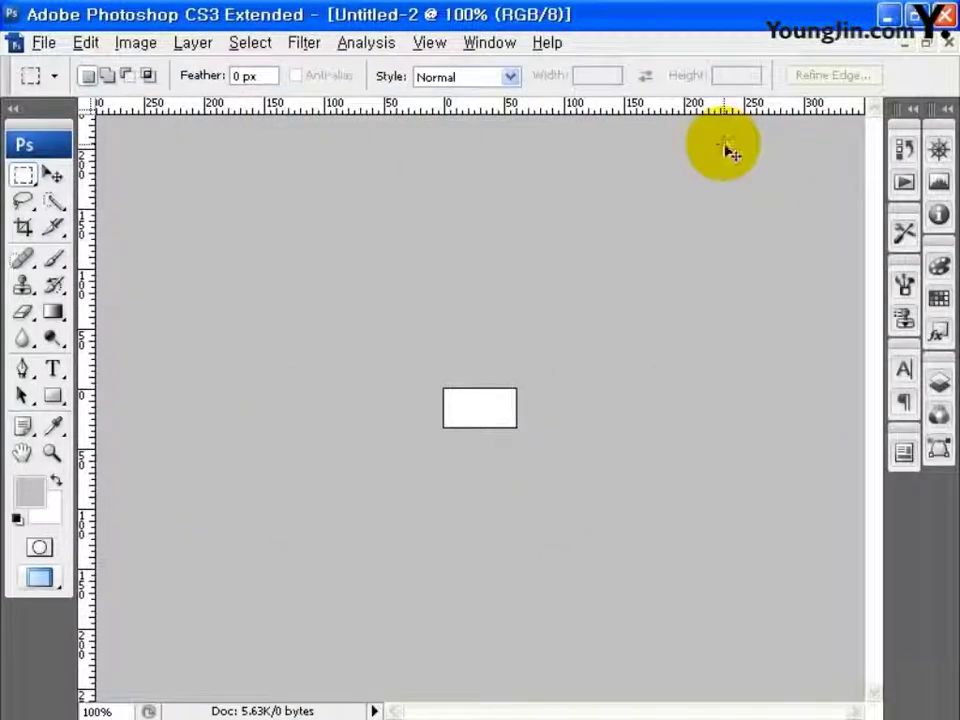
left_click(43, 42)
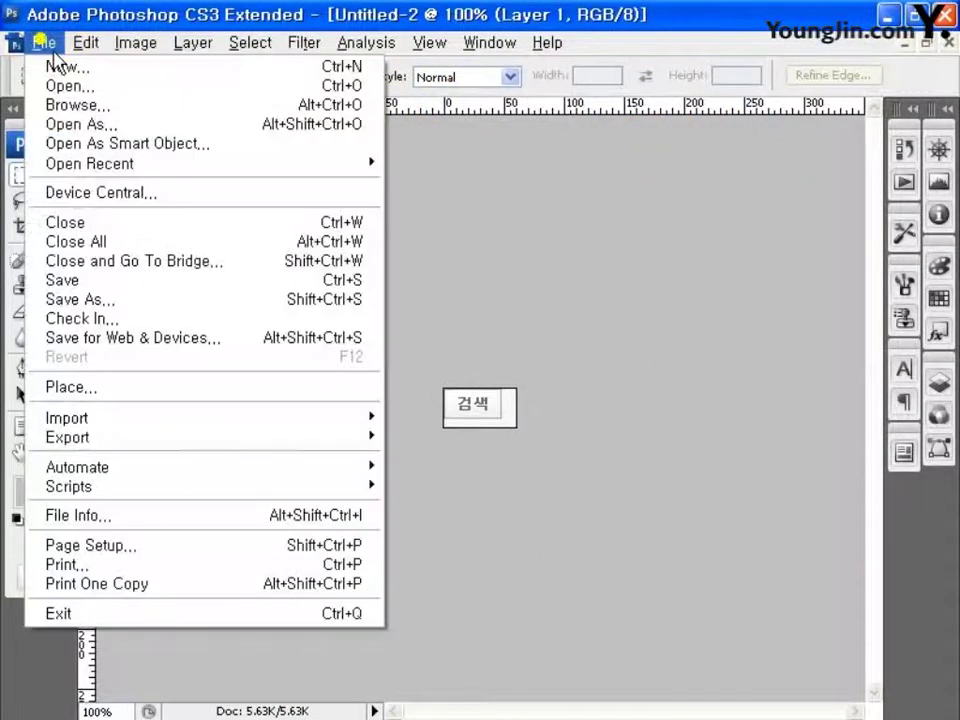
left_click(133, 340)
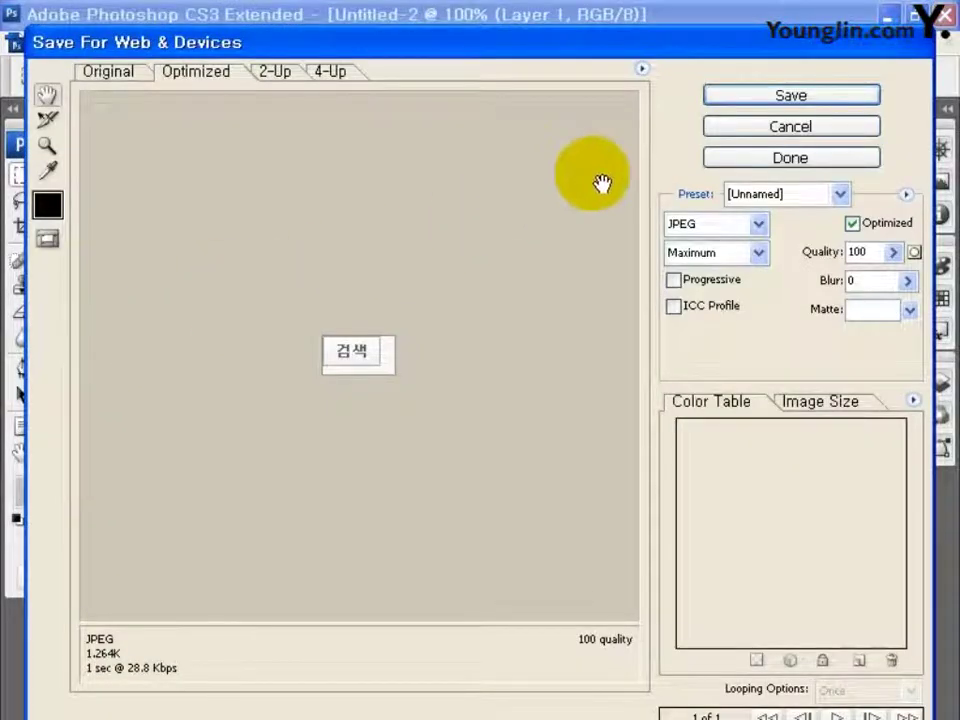
left_click(780, 98)
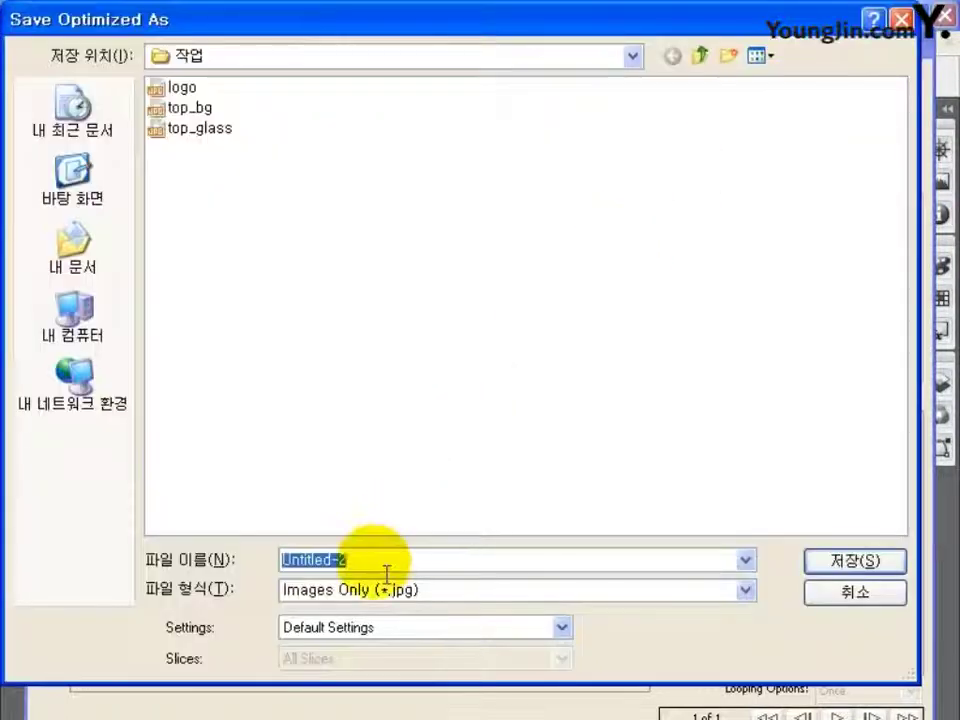
type("top_sea")
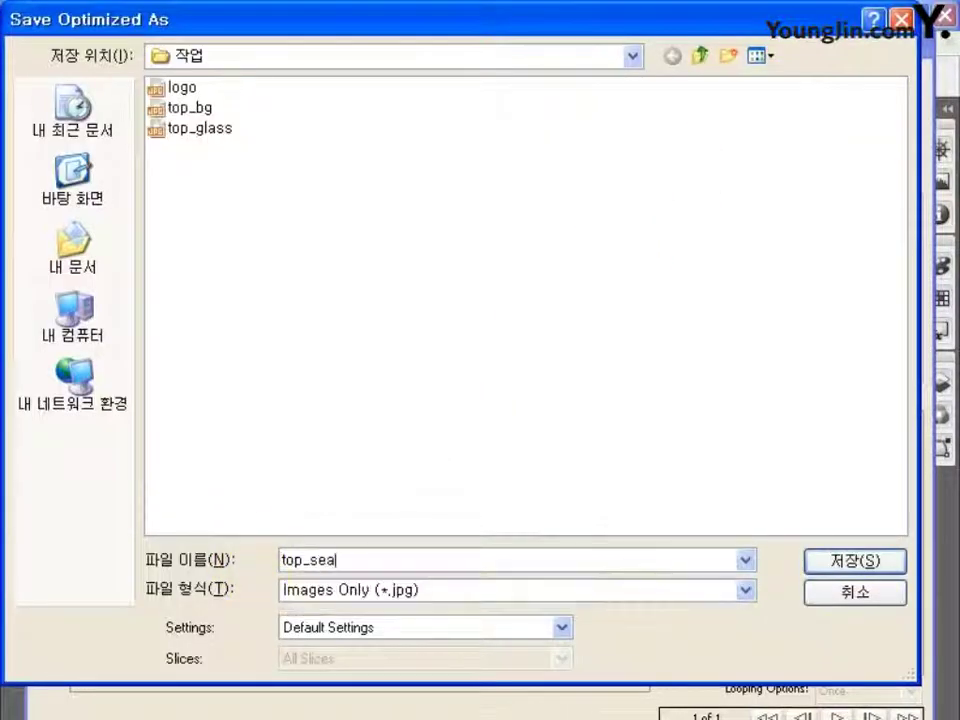
type("rch")
left_click(836, 565)
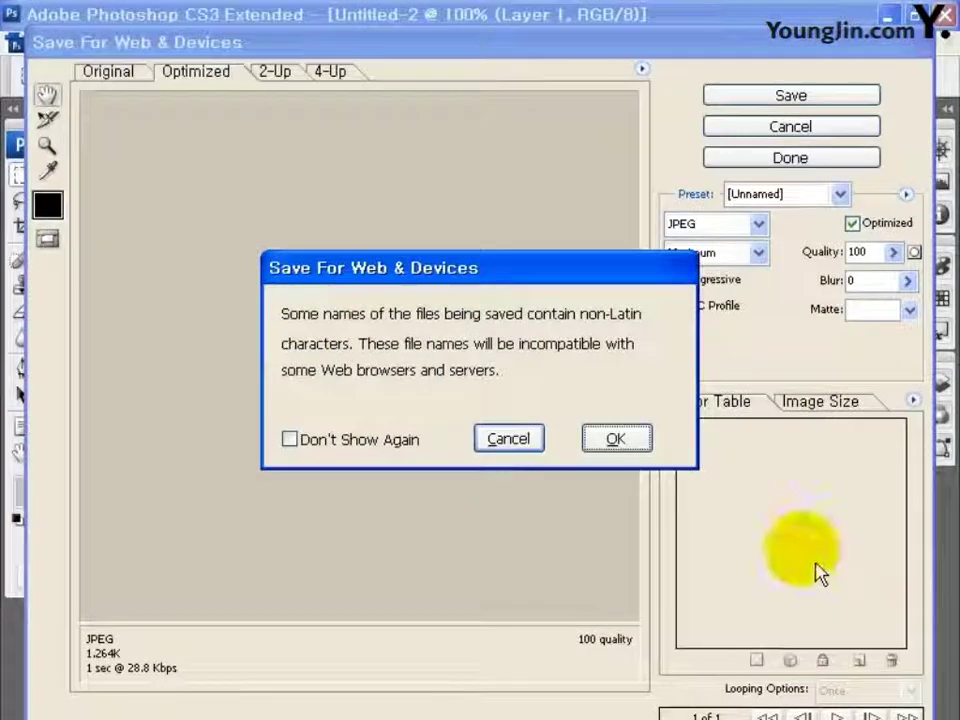
left_click(643, 443)
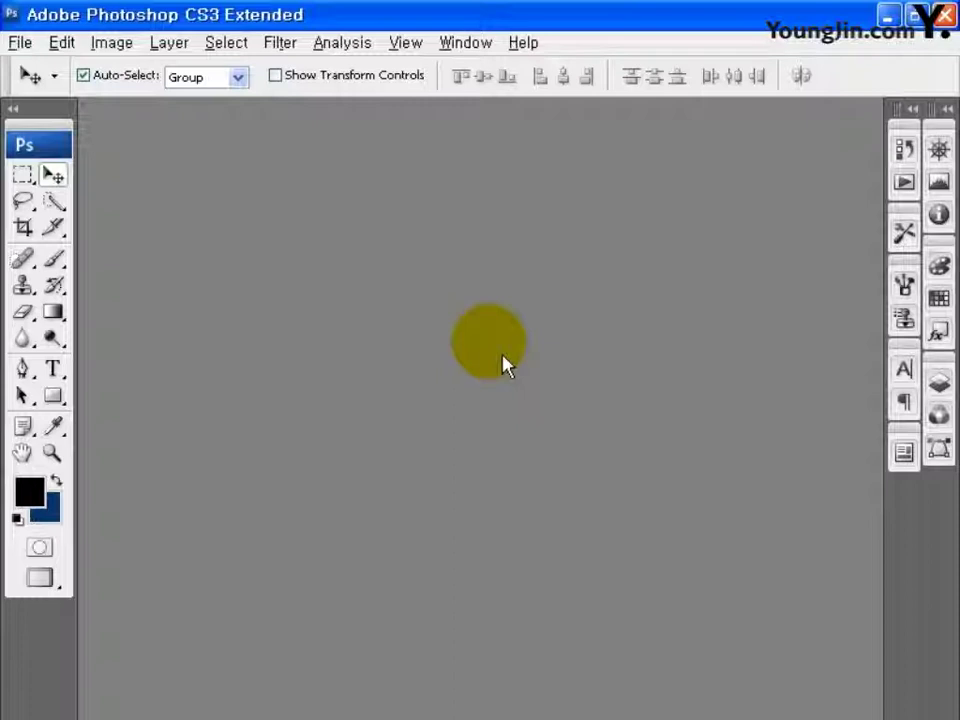
Step: Create a new RGB Color document 800 x 115 pixels at 72 pixels/inch with a white background
left_click(20, 42)
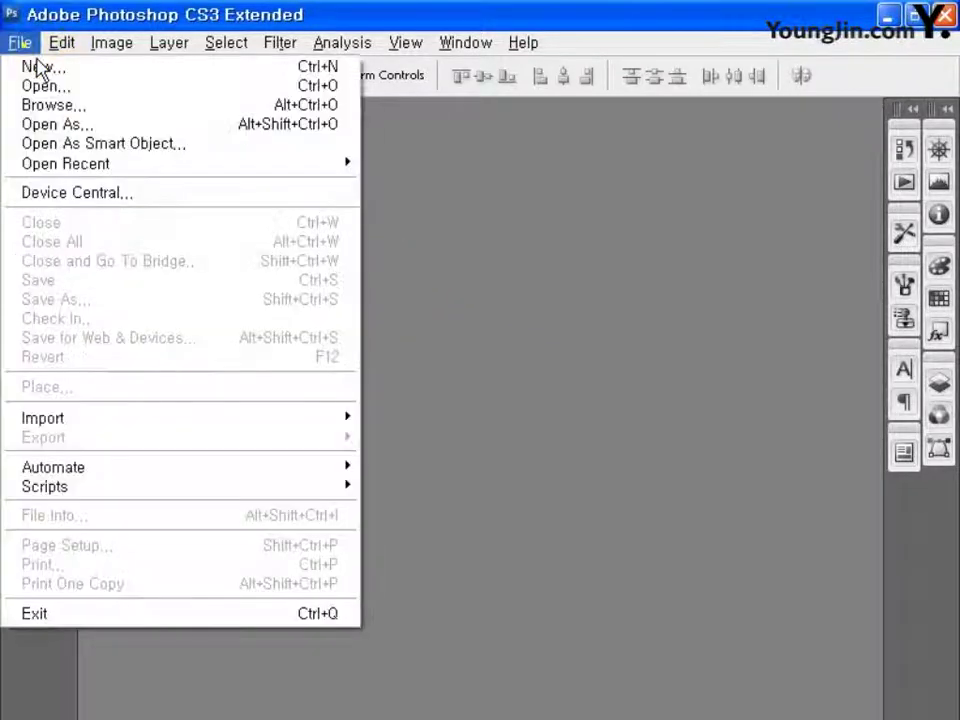
left_click(50, 68)
left_click(369, 244)
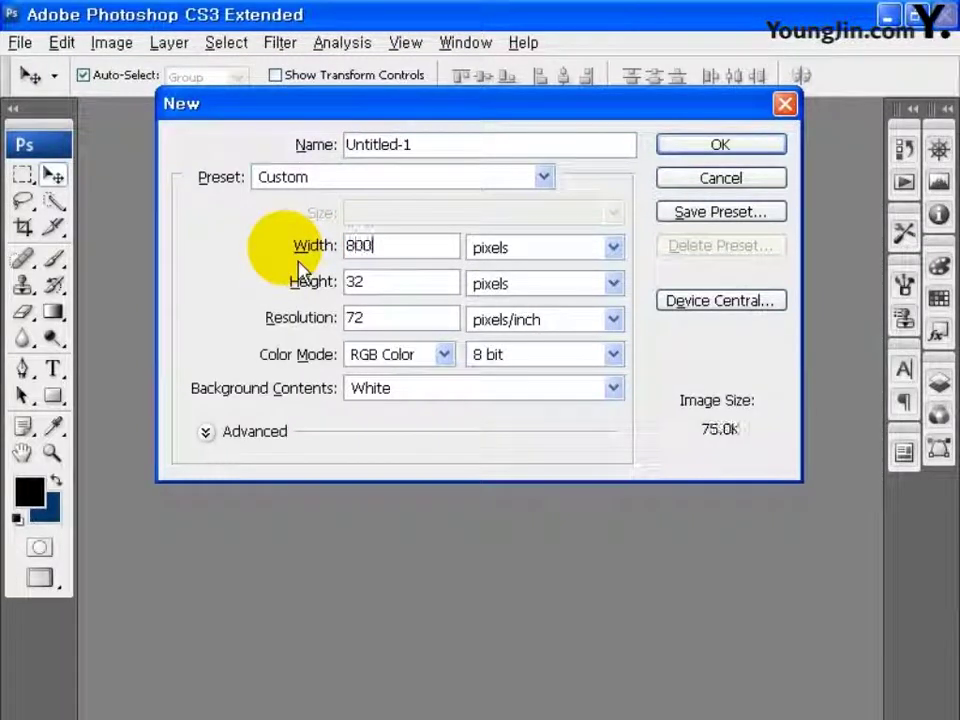
double_click(386, 281)
type("115")
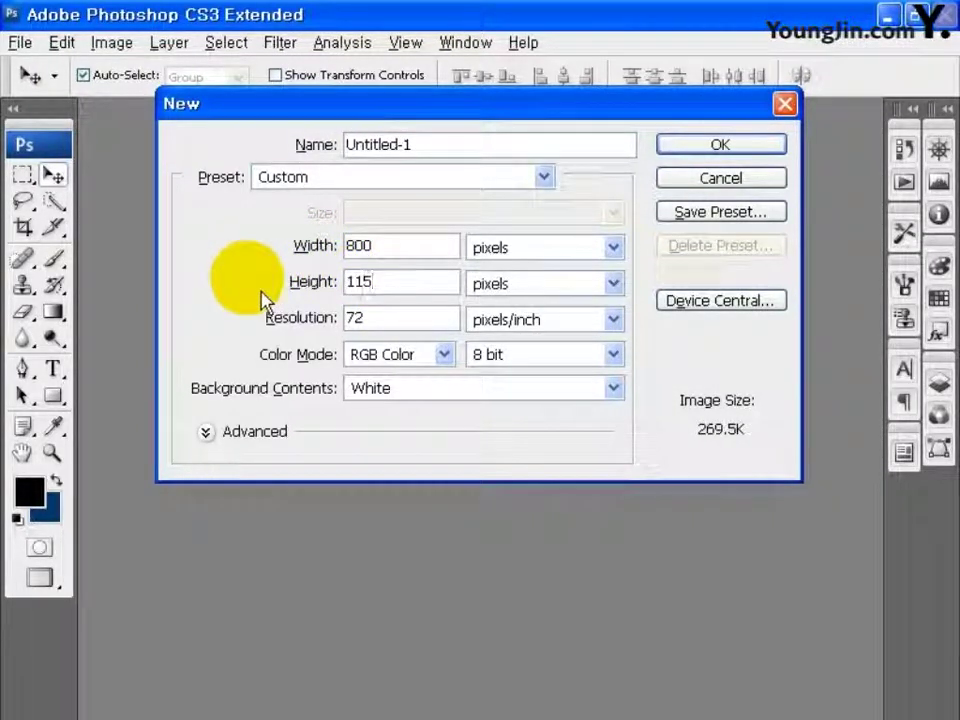
left_click(399, 325)
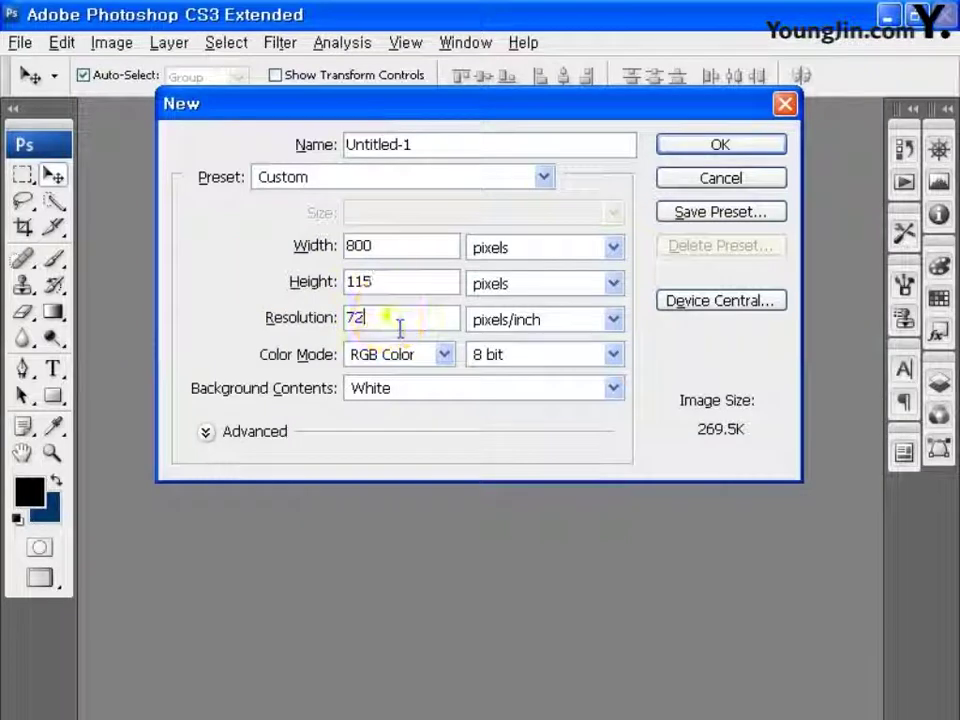
left_click(444, 354)
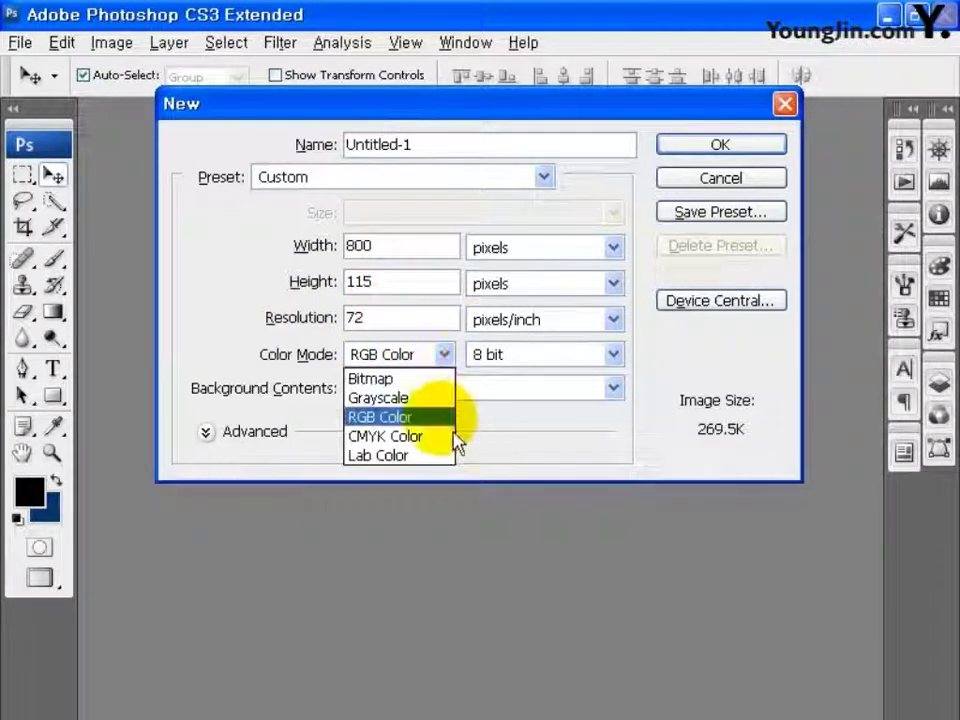
left_click(452, 416)
left_click(706, 148)
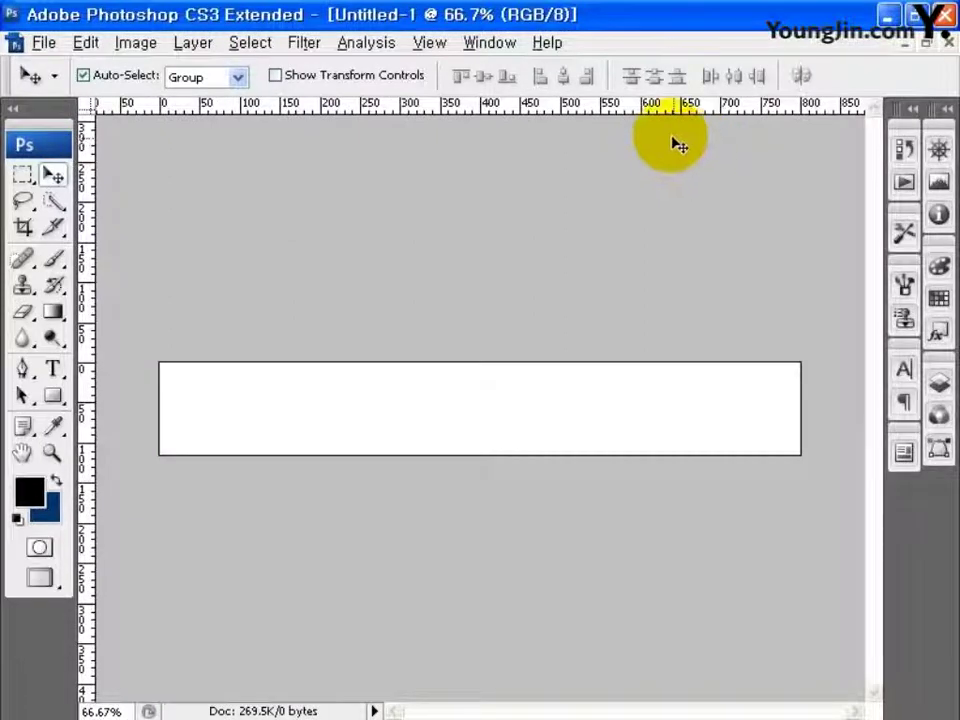
Step: Show the Info readout and place a horizontal guide at Y 10 pixels on the canvas
left_click(489, 42)
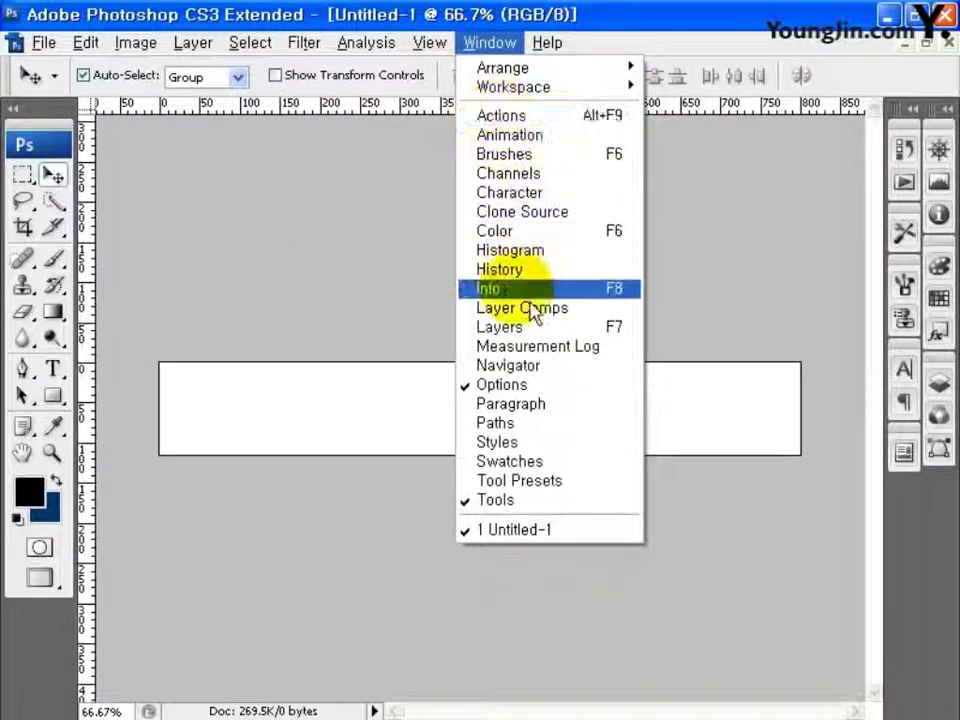
left_click(516, 291)
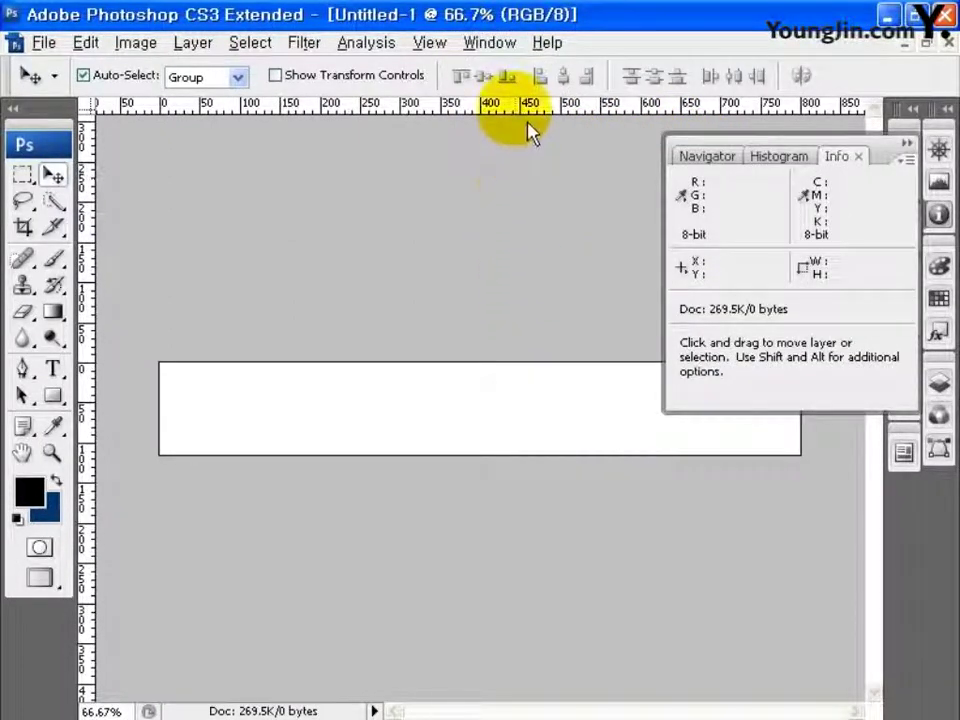
left_click_drag(516, 108, 523, 379)
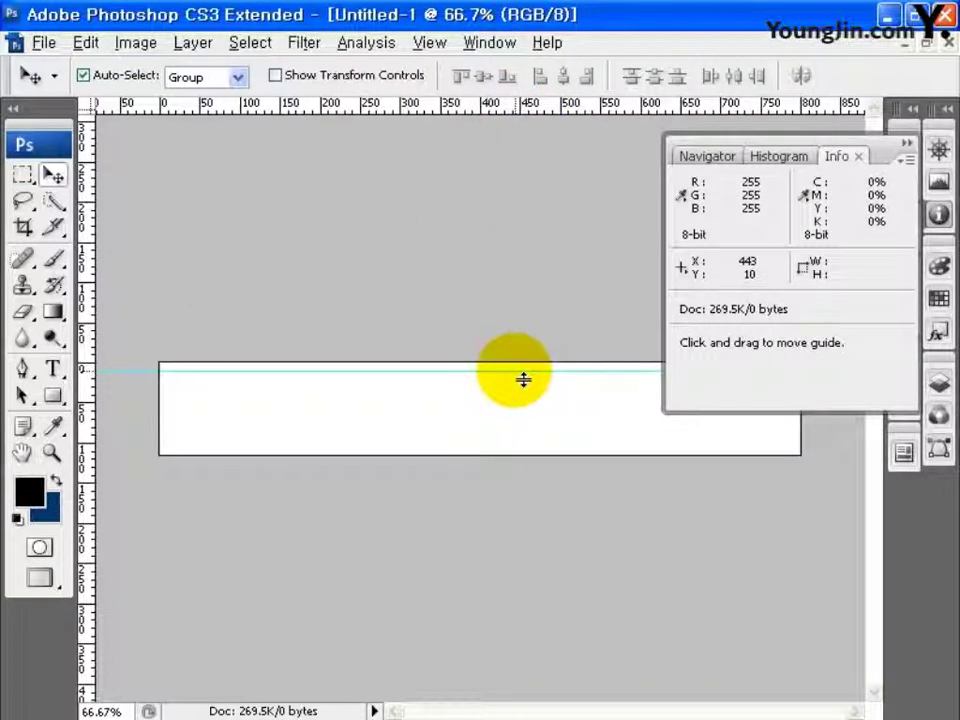
Step: Add a new layer and fill it entirely with the light blue foreground color #75D9F9
left_click(938, 382)
left_click(851, 655)
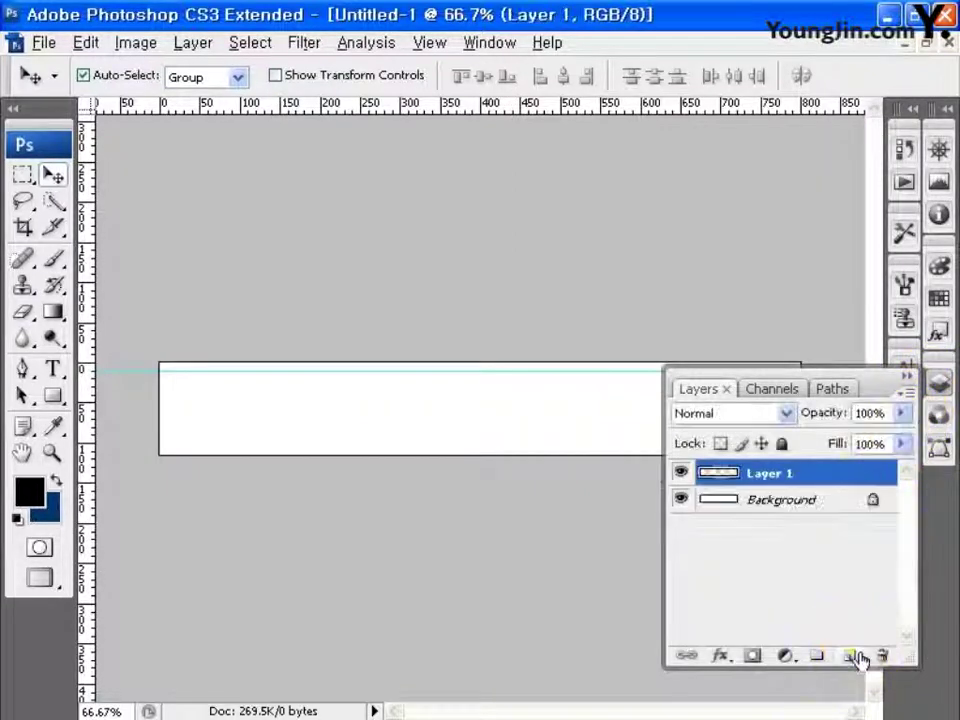
left_click(30, 490)
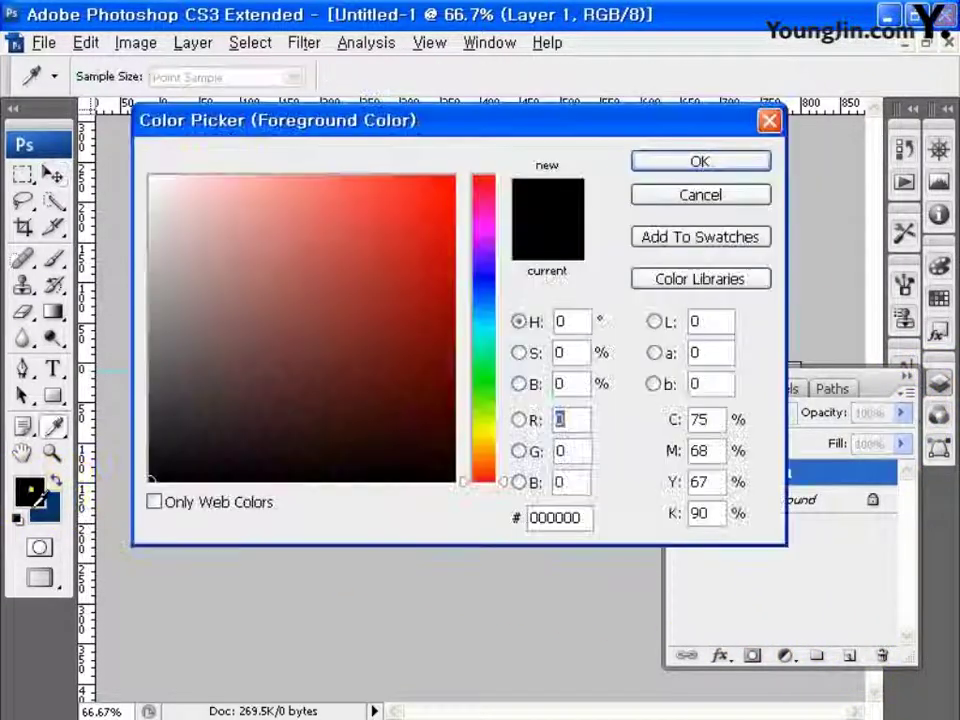
left_click(532, 518)
type("7")
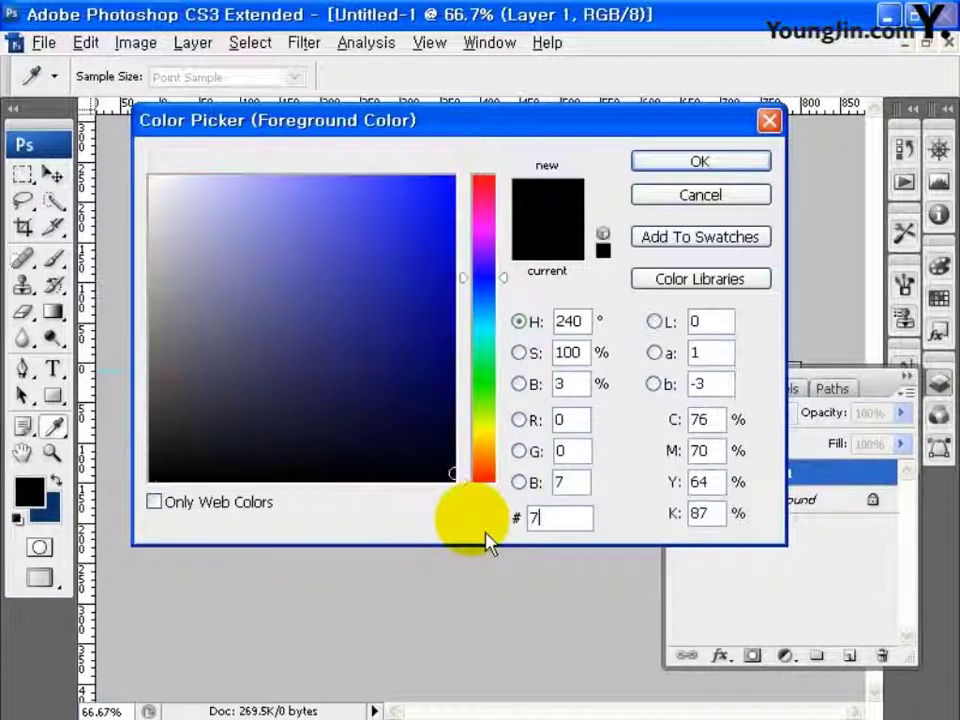
type("5D9F9")
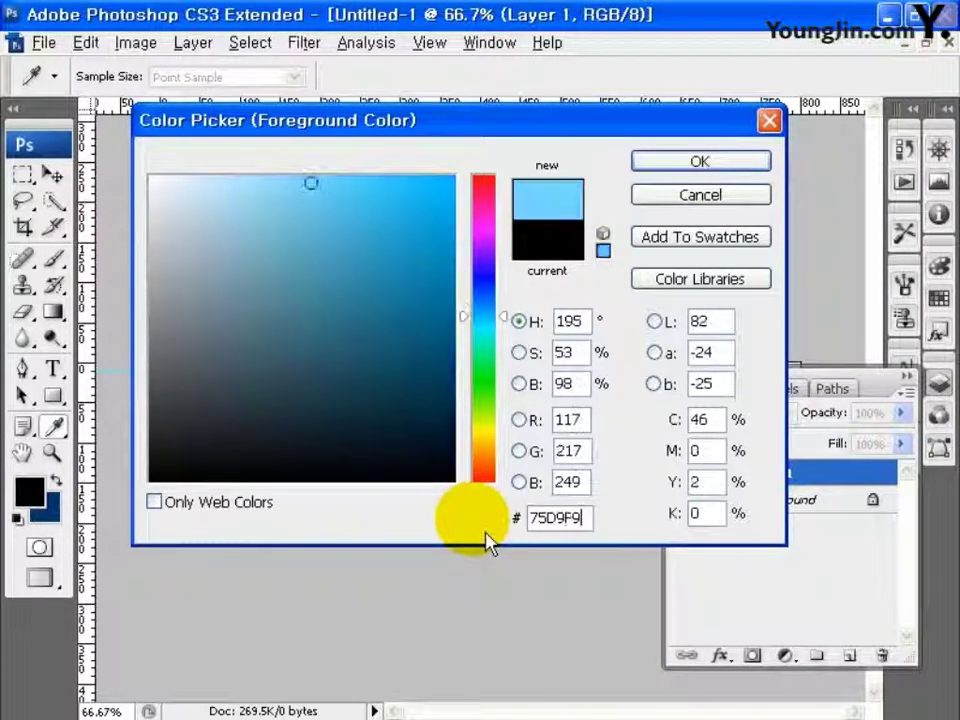
left_click(703, 163)
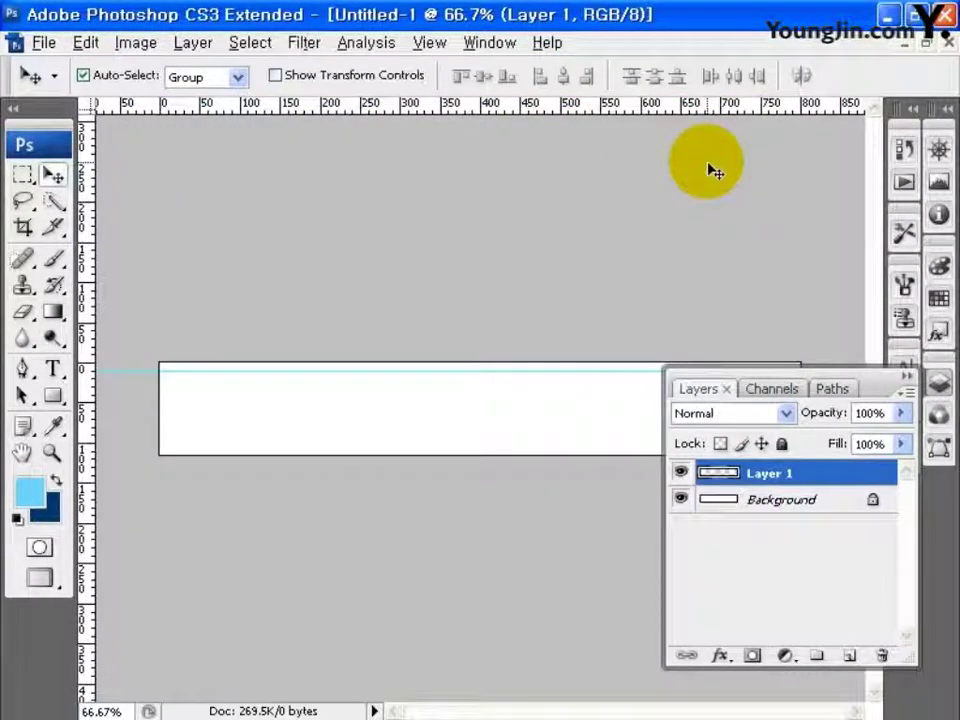
key("alt+BackSpace")
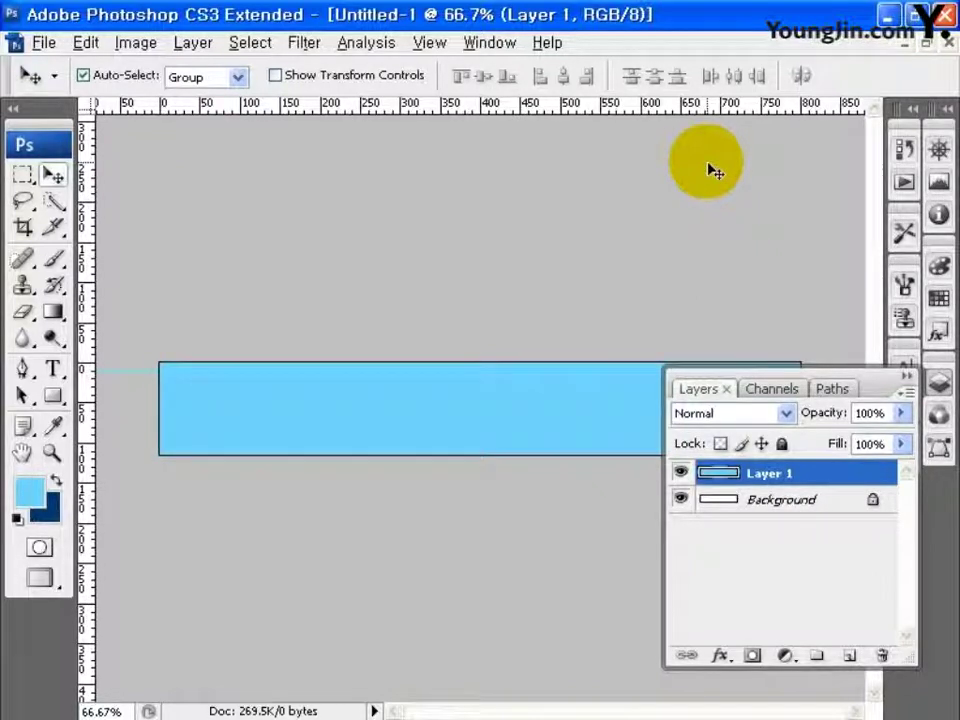
Step: On another new layer, fill the full-width strip above the guide with white (#ffffff), leaving nothing selected
left_click(852, 656)
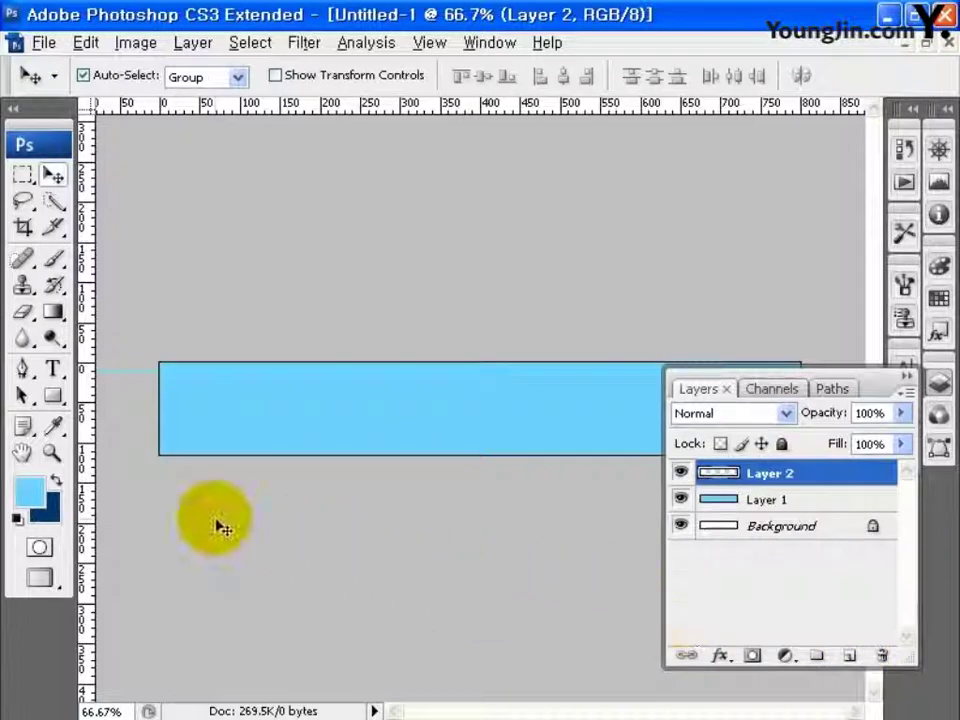
left_click(30, 490)
left_click(170, 242)
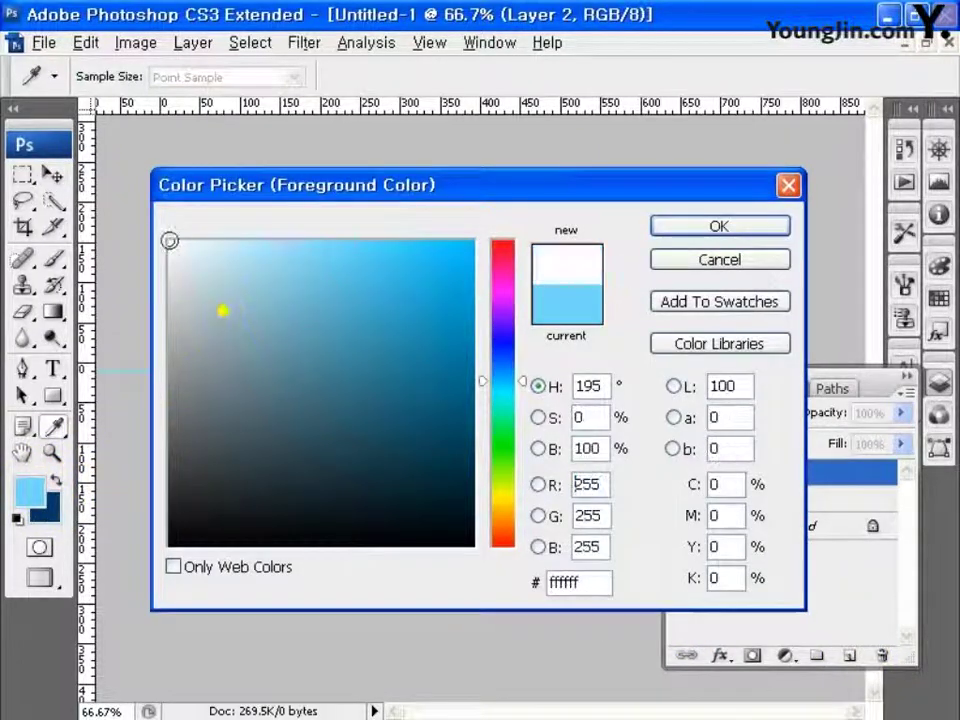
left_click(714, 228)
key("v")
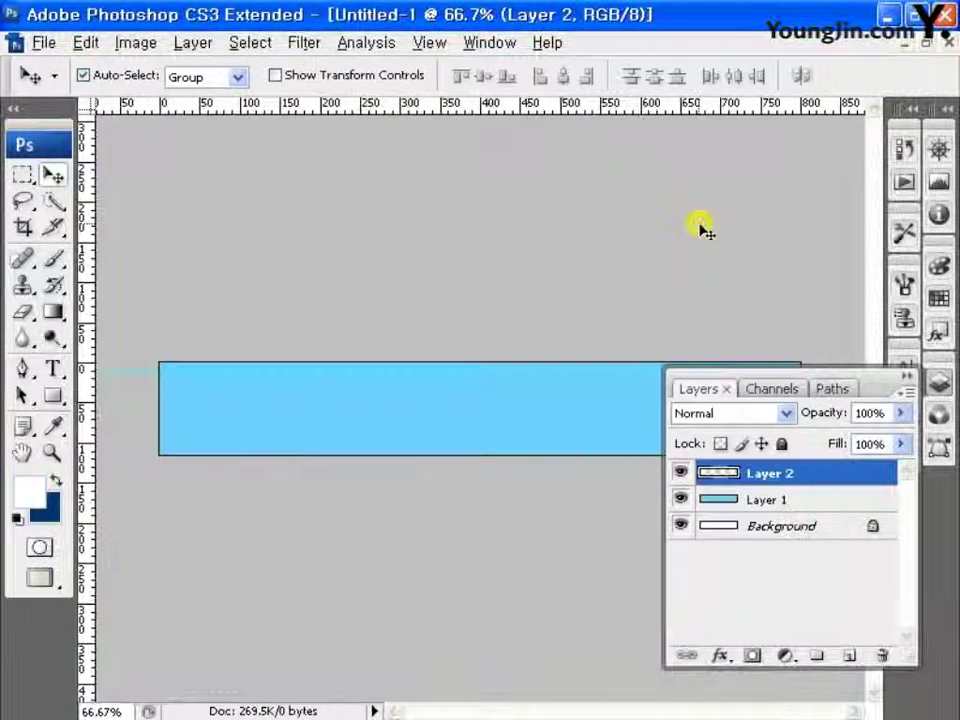
left_click(22, 175)
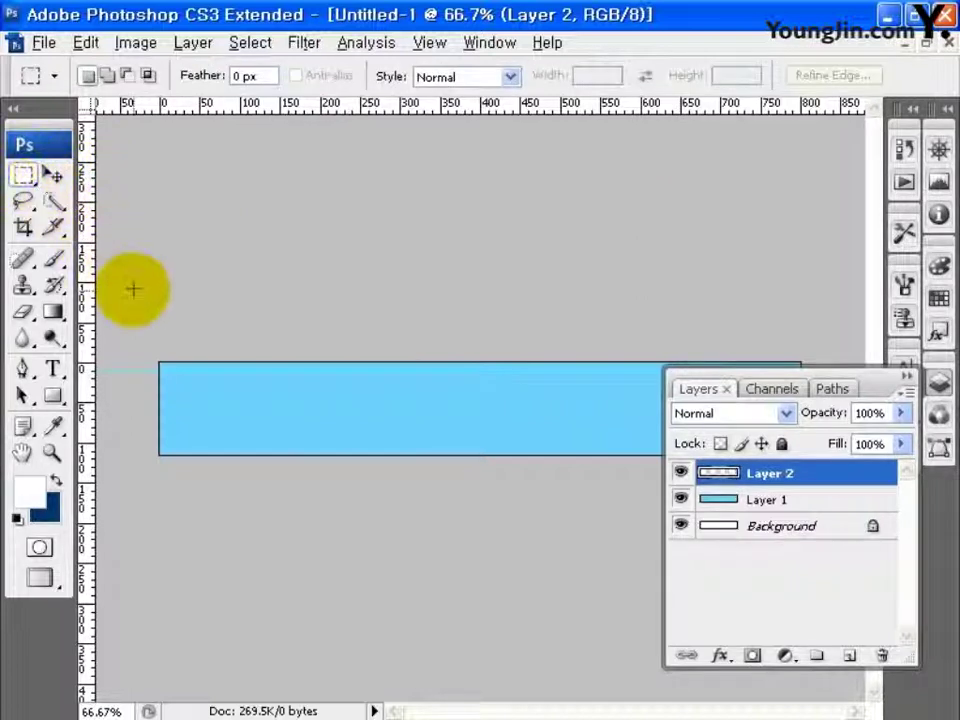
left_click_drag(160, 363, 745, 372)
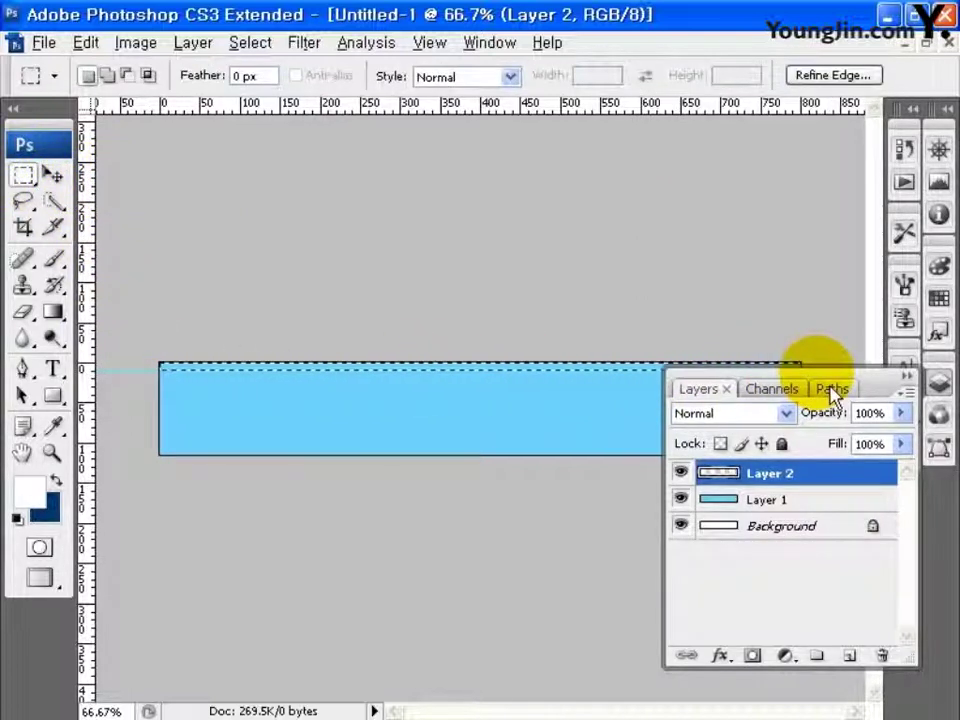
key("alt+BackSpace")
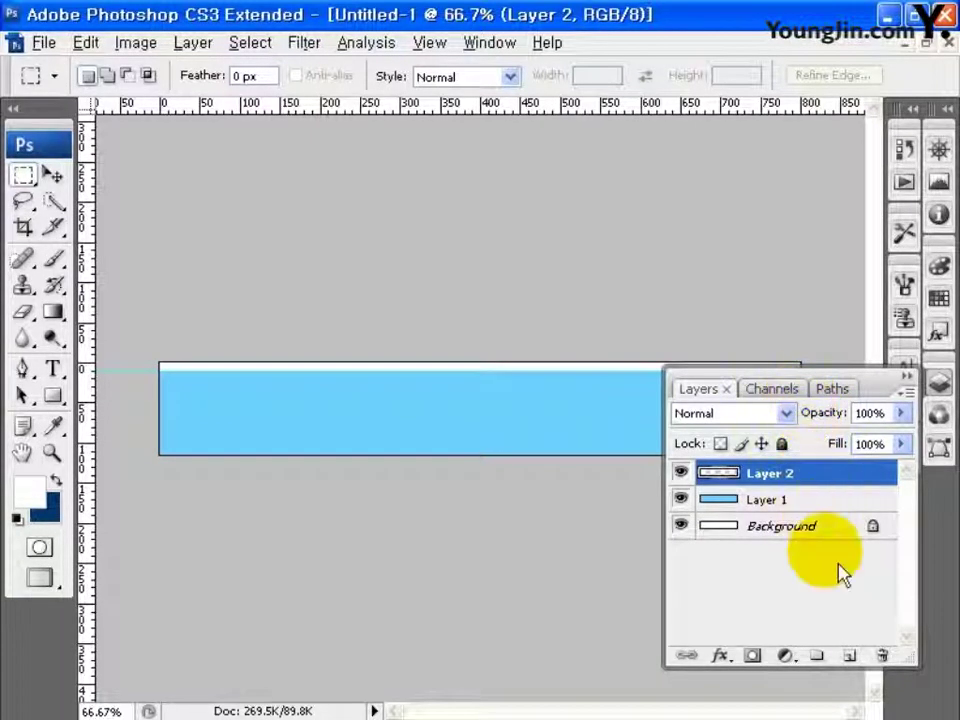
Step: Add a third layer and set the Polygon tool to Fill pixels with 3 sides and foreground color #75D9F9
left_click(848, 656)
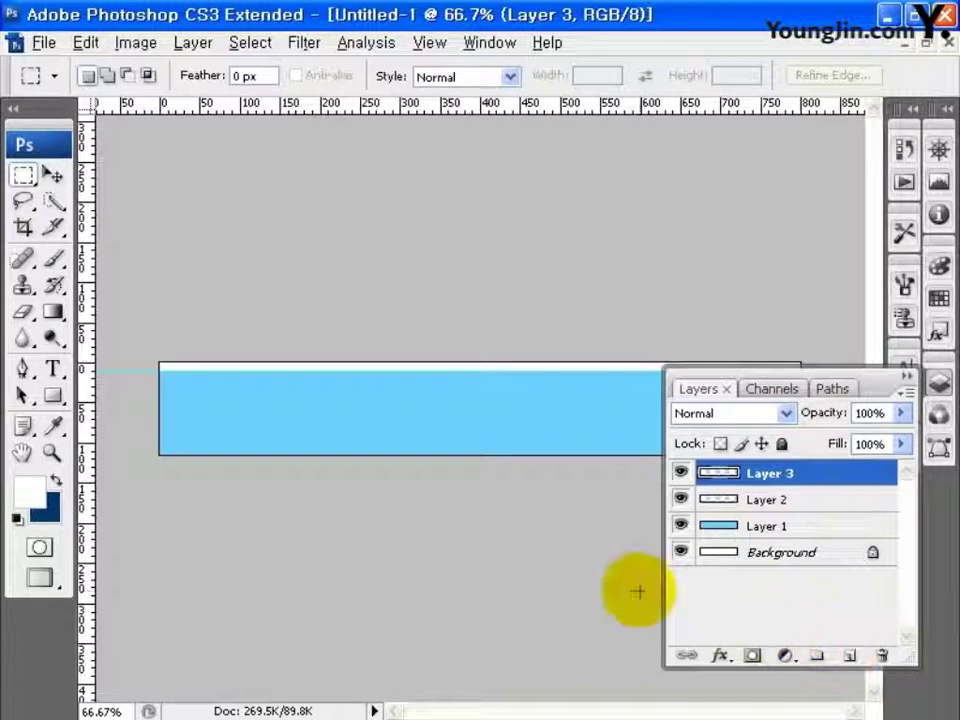
left_click(53, 395)
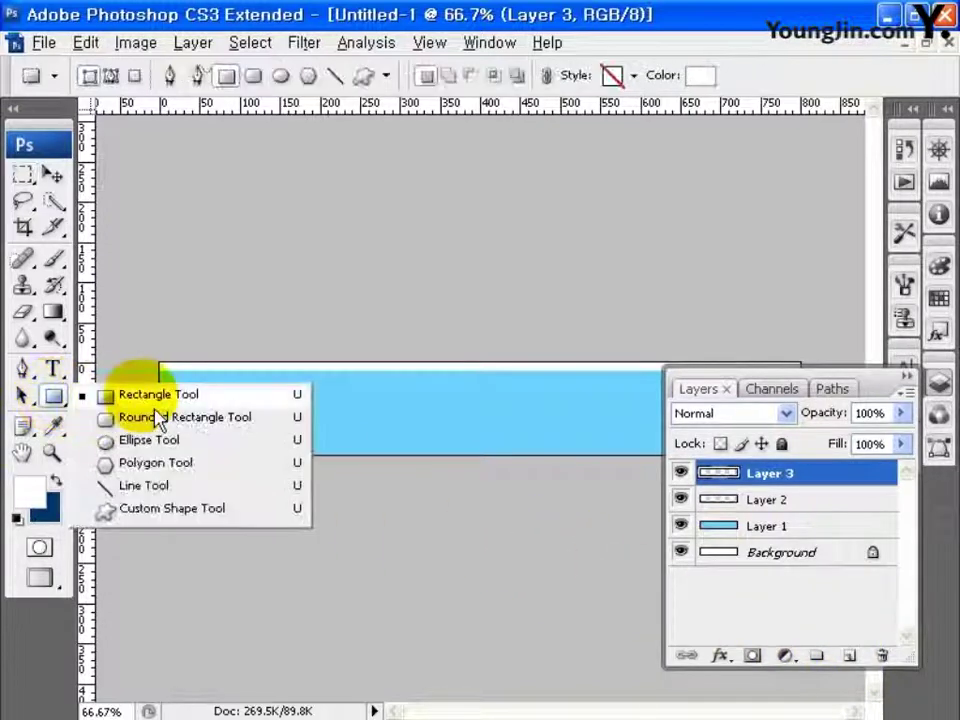
left_click(152, 461)
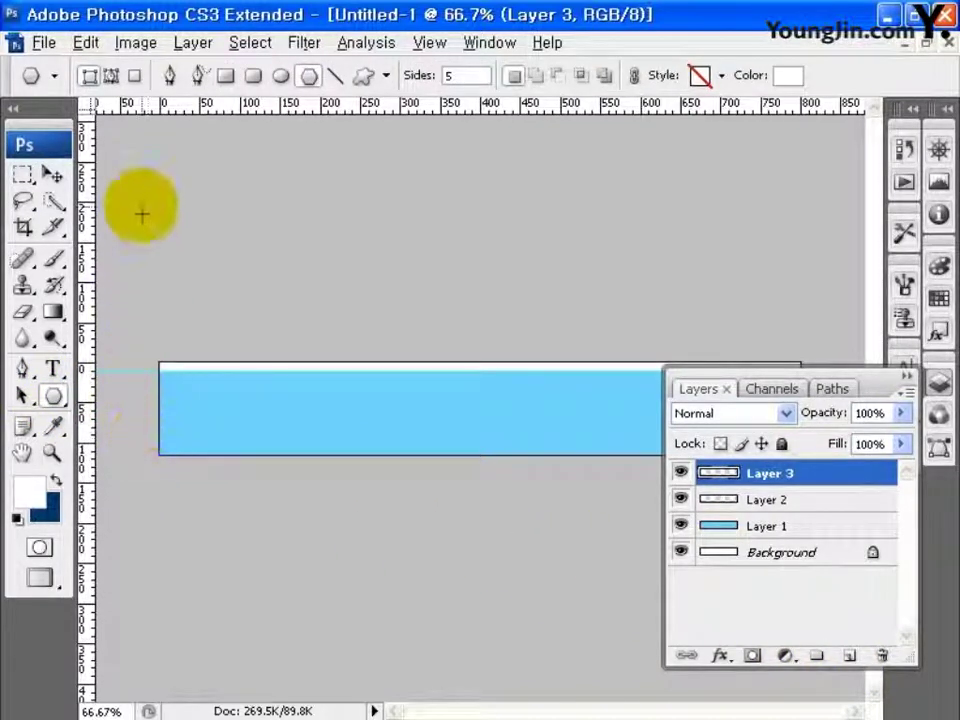
left_click(135, 75)
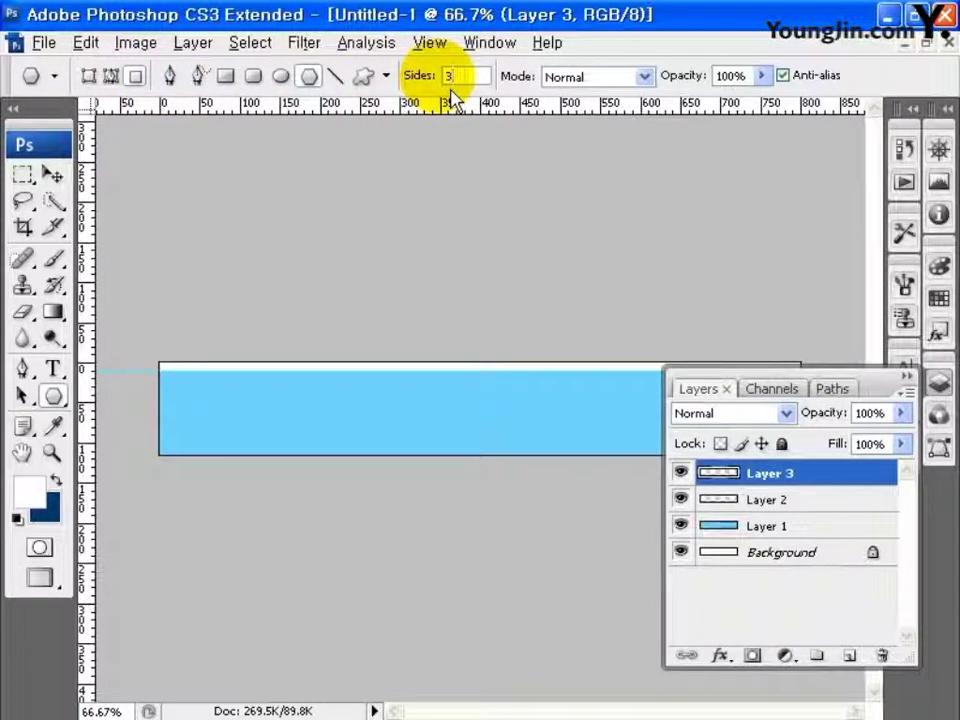
left_click(28, 490)
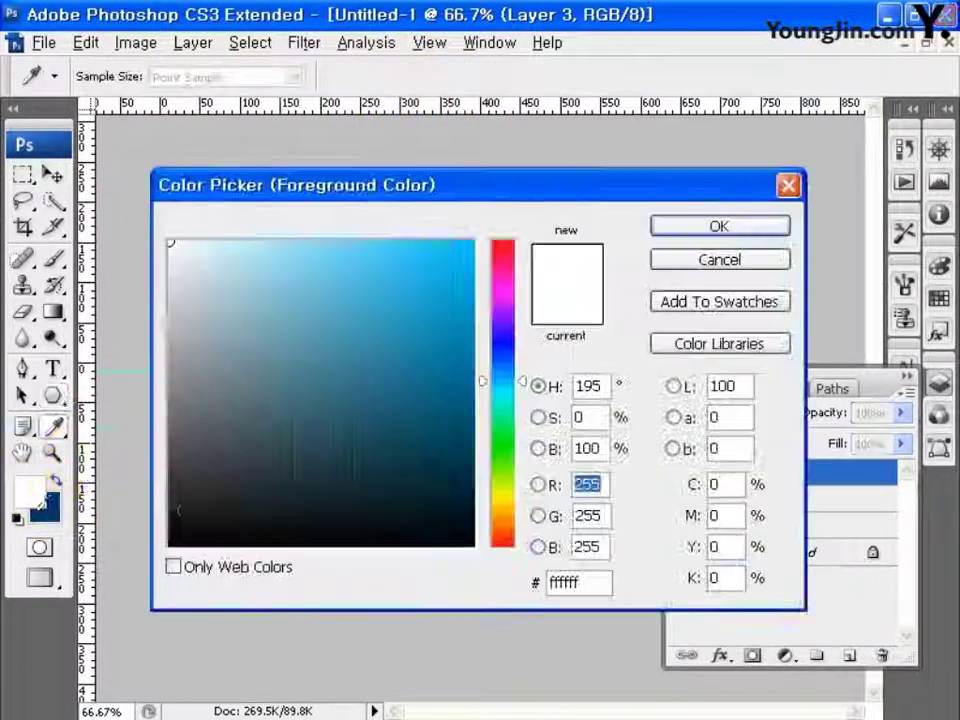
left_click(562, 591)
type("7")
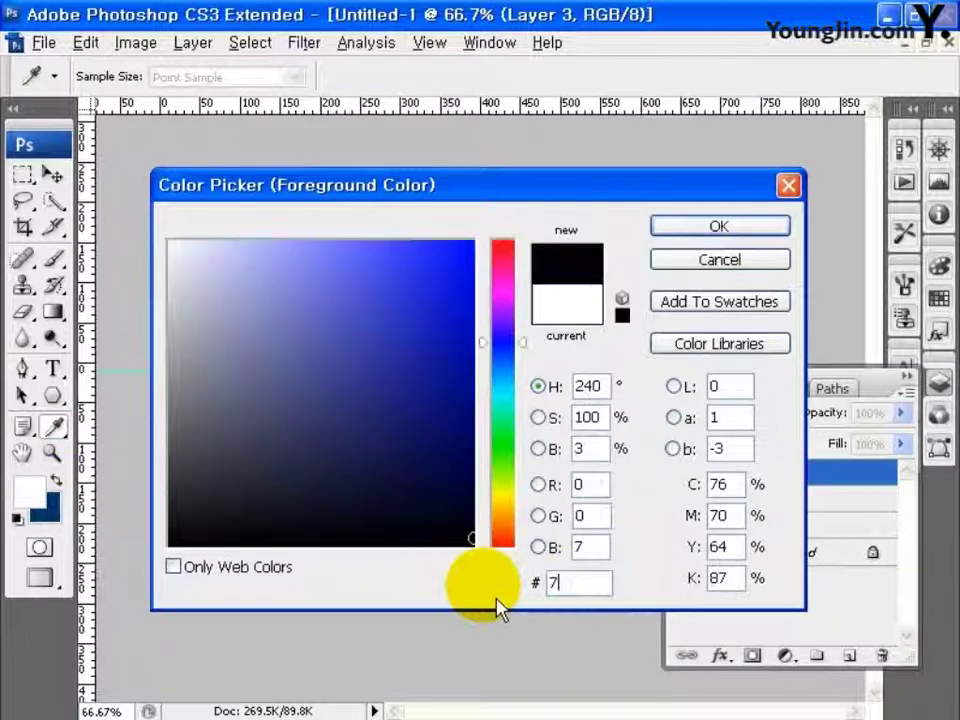
type("5D9F9")
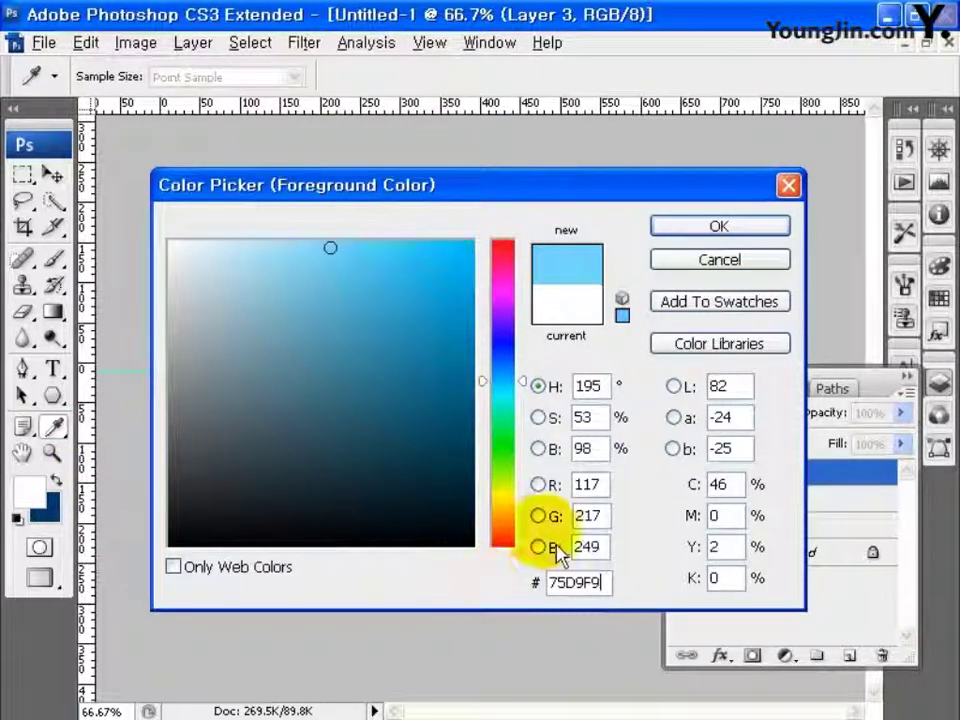
left_click(705, 227)
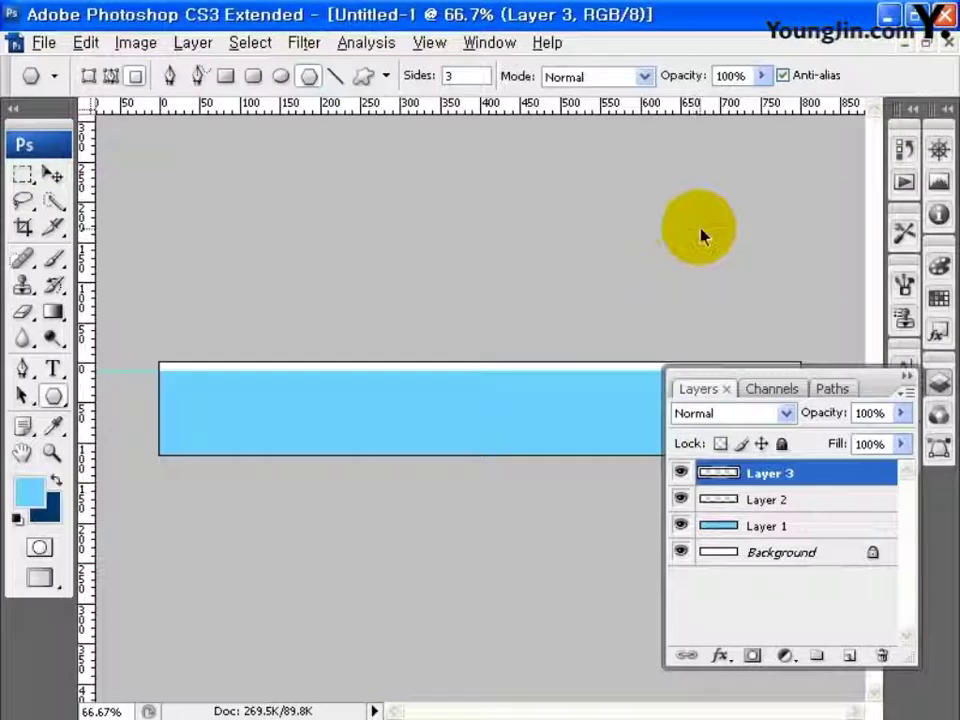
Step: Draw a small light blue triangle pointing up into the white strip at the left end of the blue area
key("ctrl+plus")
key("ctrl+plus")
key("ctrl+plus")
left_click_drag(705, 231, 323, 250)
left_click_drag(150, 222, 506, 227)
left_click_drag(300, 231, 461, 231)
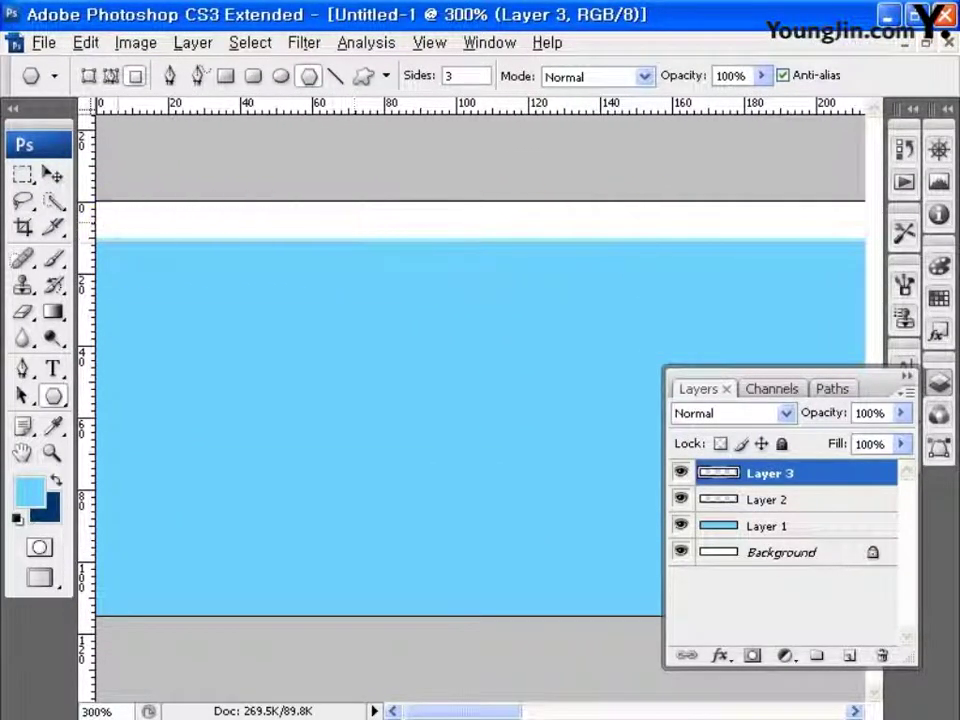
left_click_drag(120, 222, 165, 245)
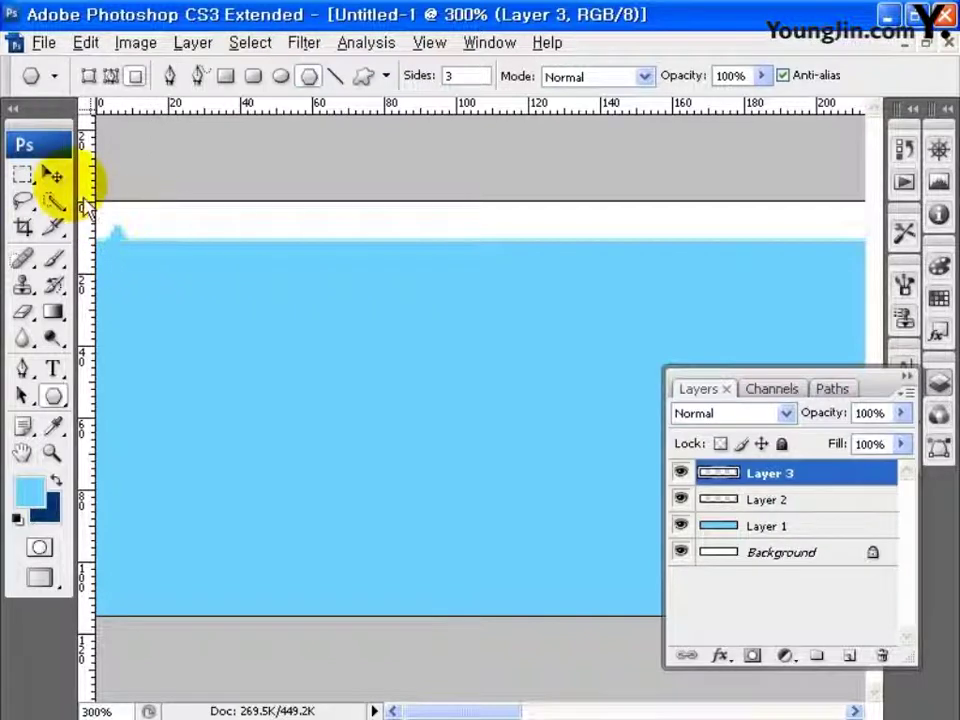
Step: Duplicate the triangle into 79 adjoining copies along the white strip, forming a sawtooth edge across the full canvas width
left_click(53, 175)
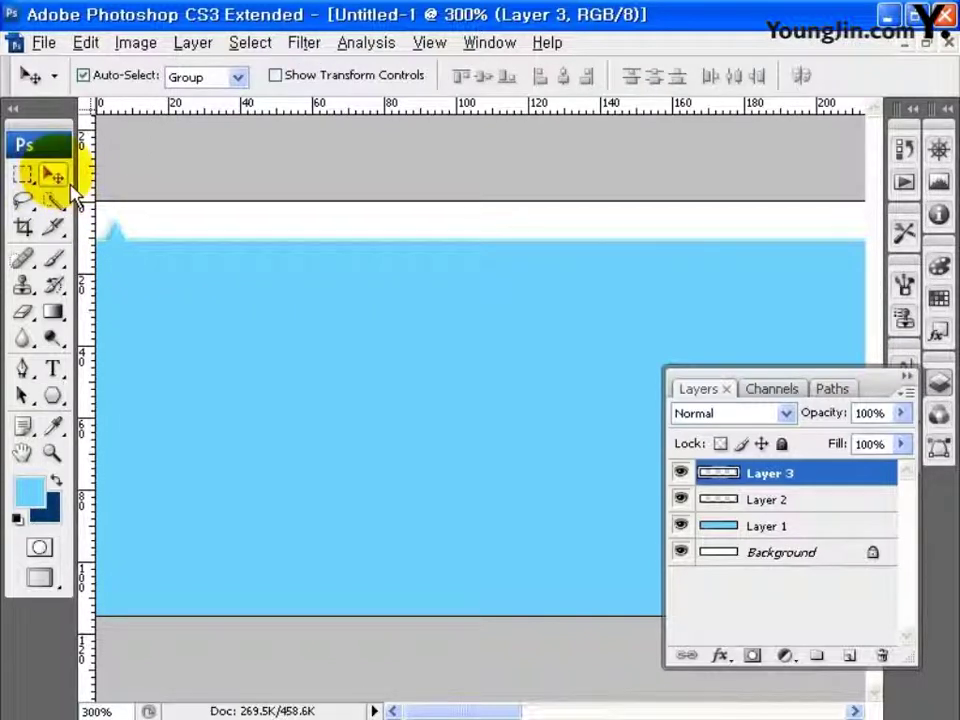
key("ctrl+minus")
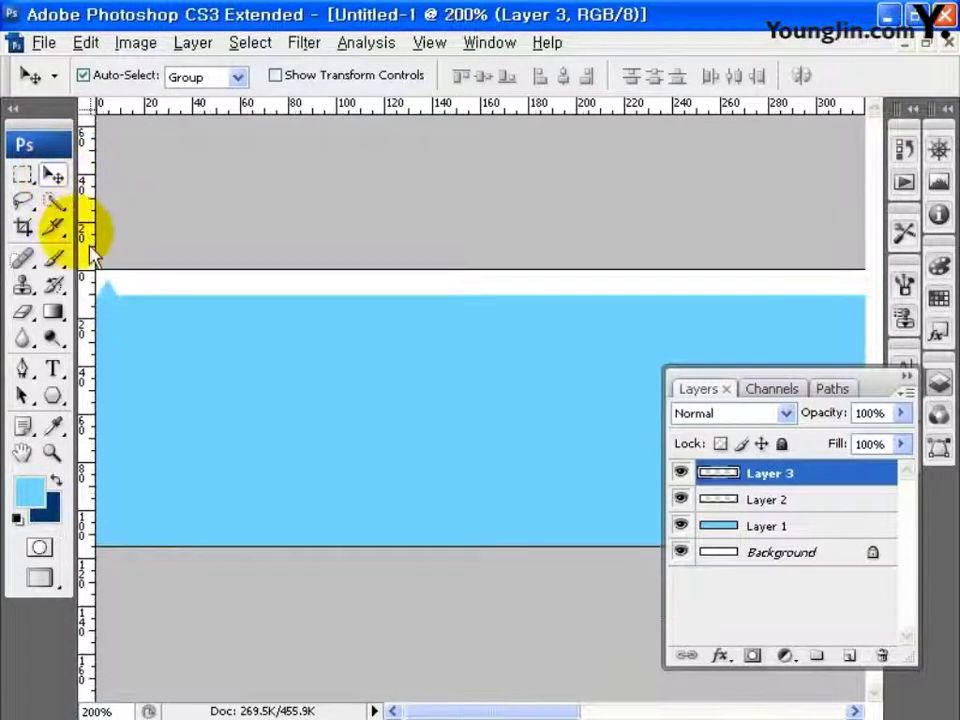
left_click_drag(116, 296, 229, 294)
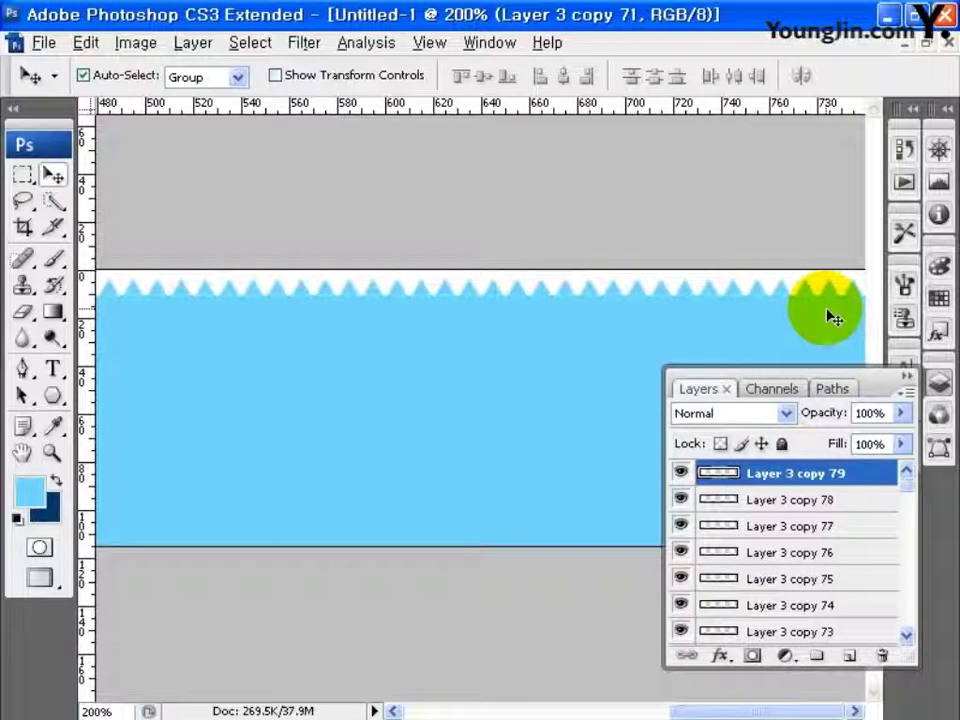
left_click_drag(904, 489, 912, 620)
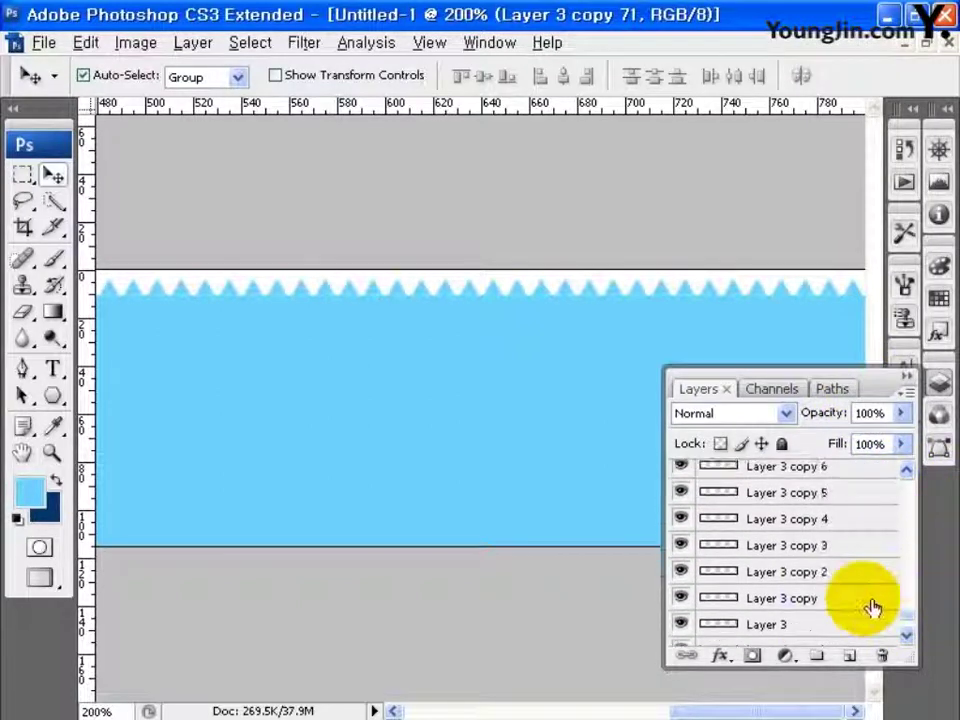
Step: Merge Layer 3 and all its triangle copies into one layer and load the merged triangles' outline as a selection
left_click(795, 626, "shift")
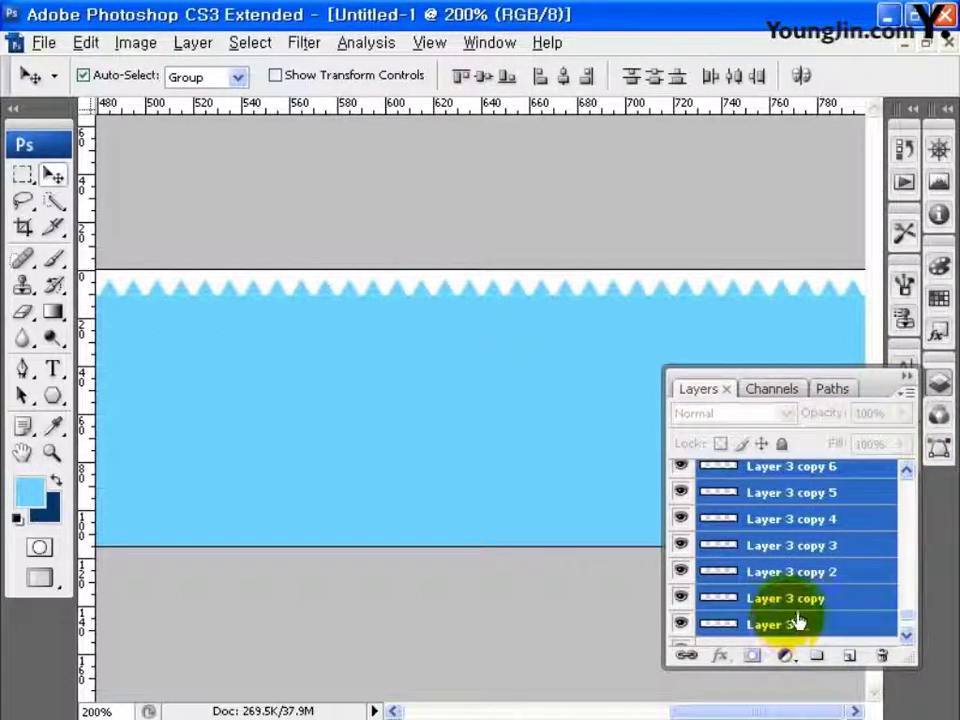
key("ctrl+e")
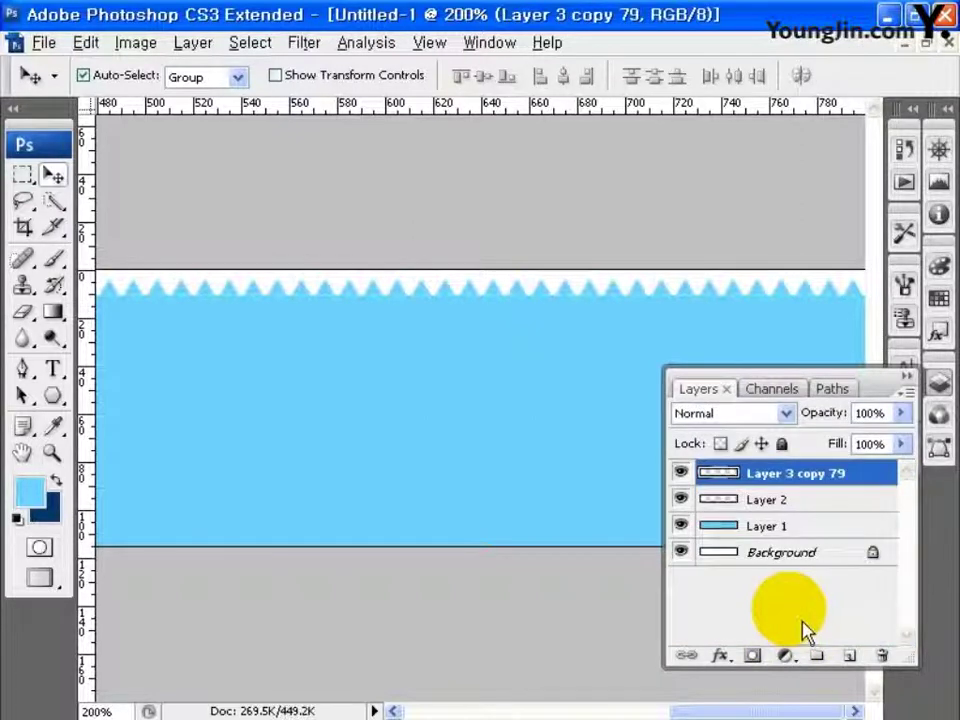
left_click(727, 481, "ctrl")
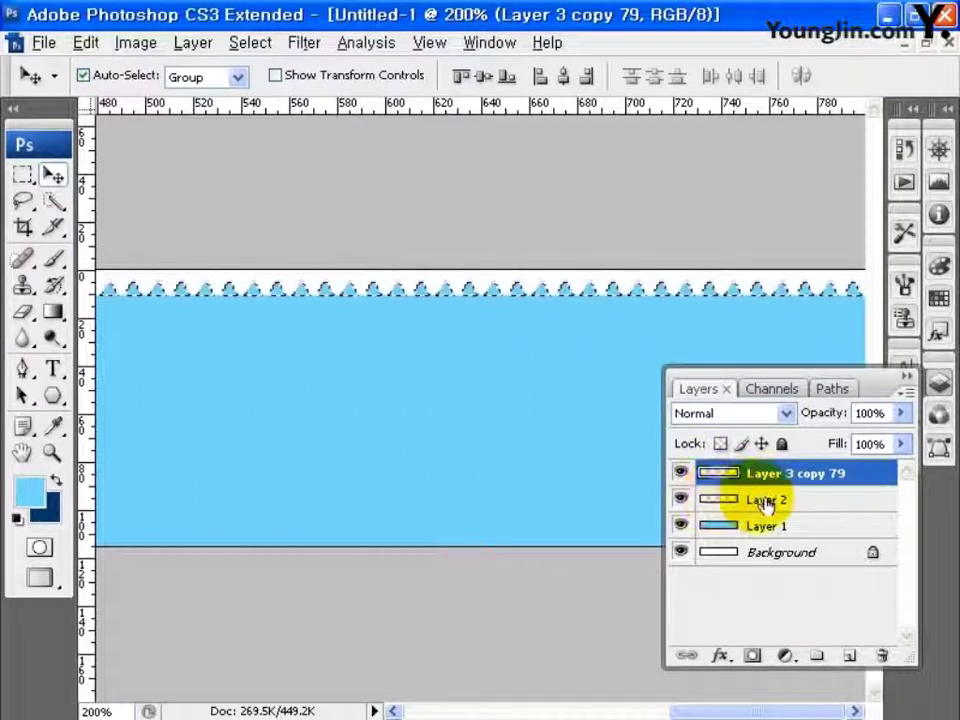
Step: Cut the selected triangle shapes out of the white strip on Layer 2, clear the selection and discard the merged triangle layer
left_click(799, 503)
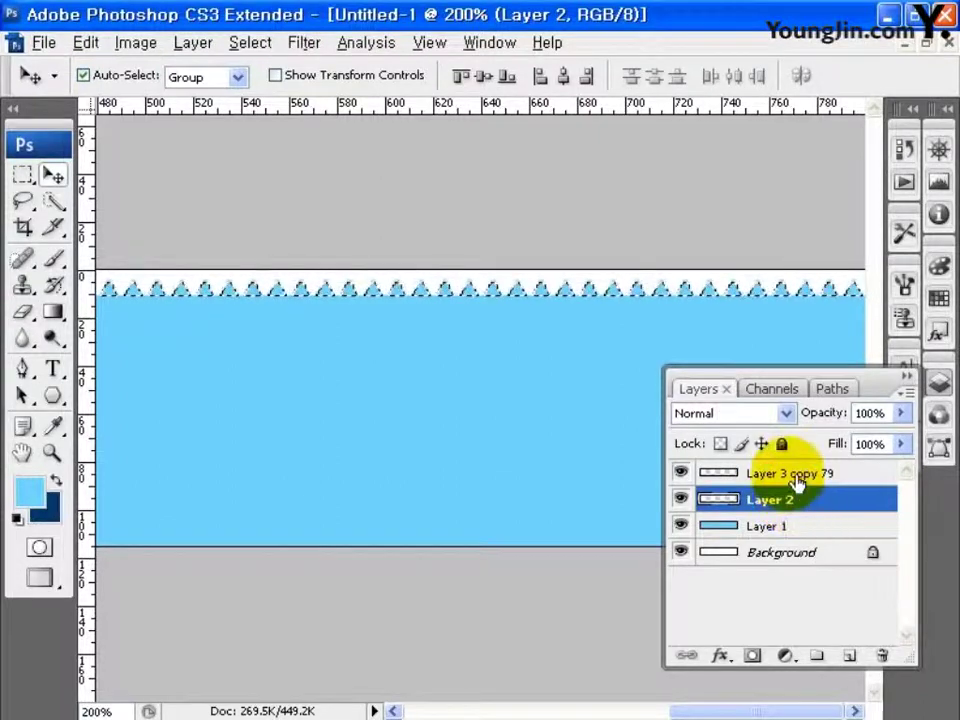
left_click(797, 478)
left_click_drag(797, 478, 882, 656)
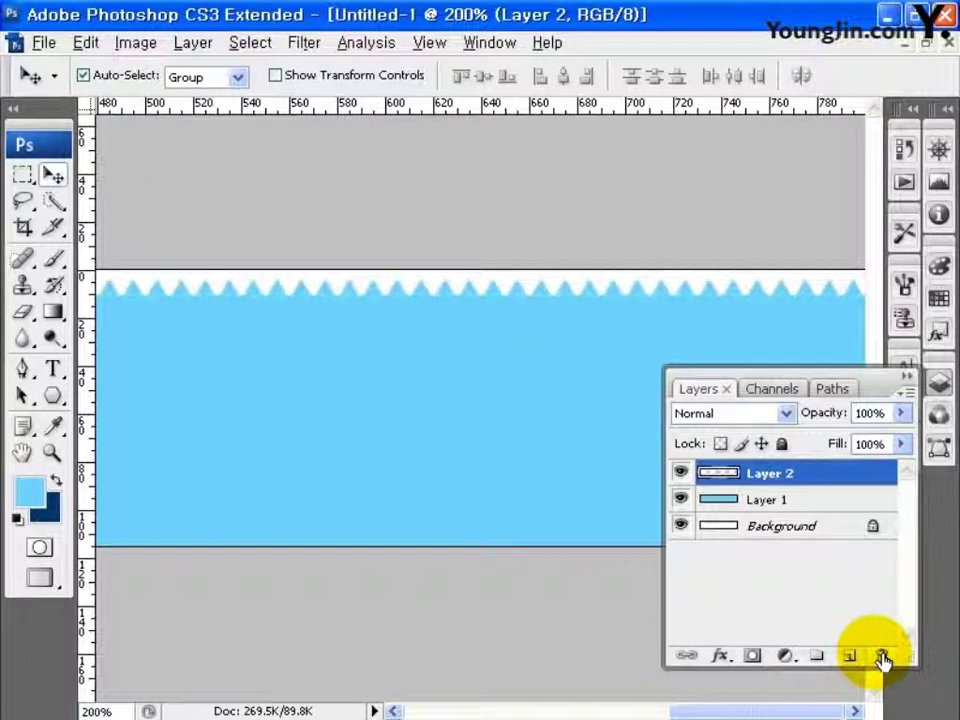
Step: Open the laptop picture image2 from the source folder
key("ctrl+minus")
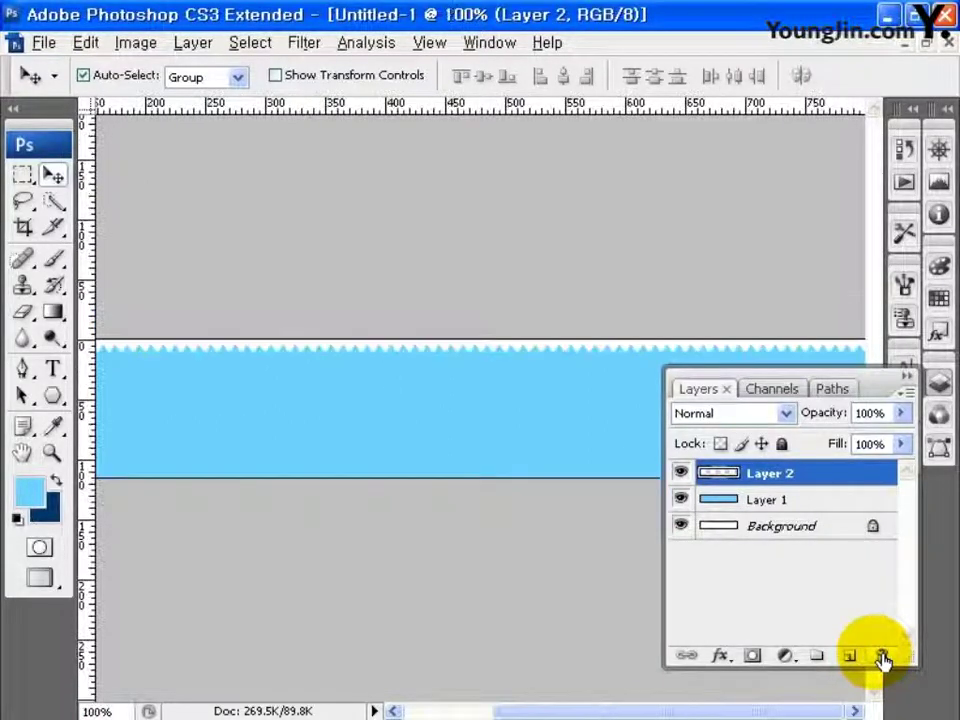
key("ctrl+minus")
left_click(44, 42)
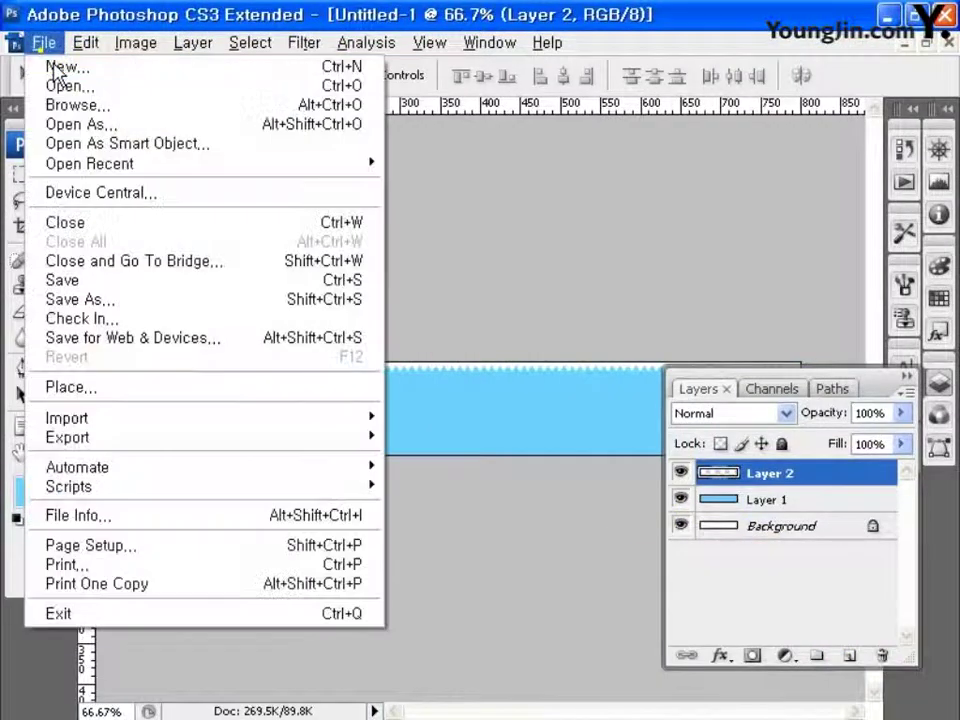
left_click(62, 85)
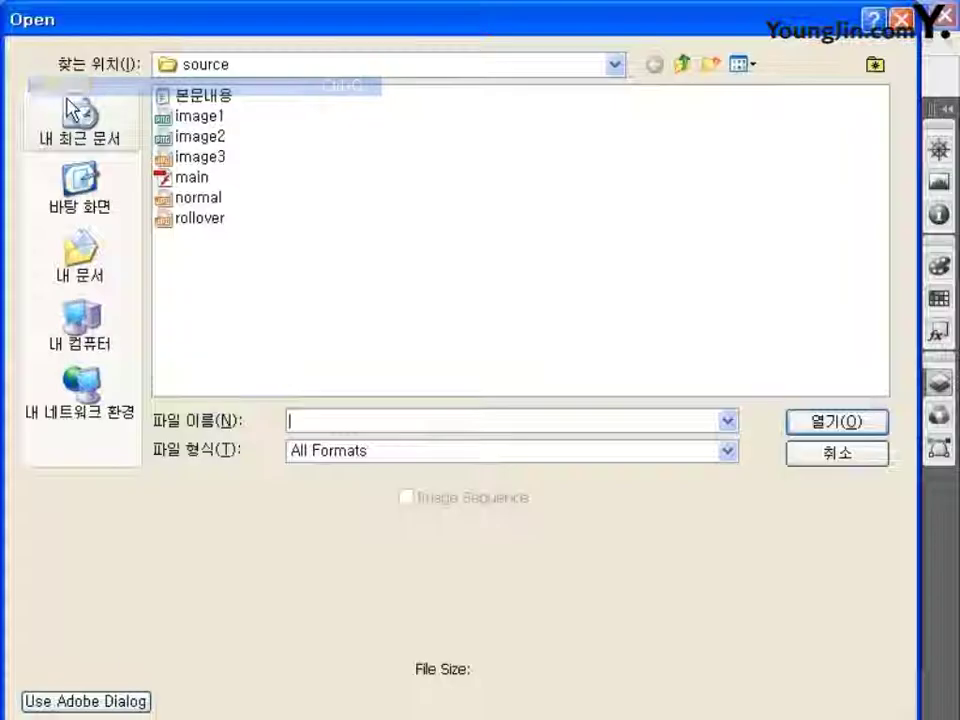
left_click(215, 137)
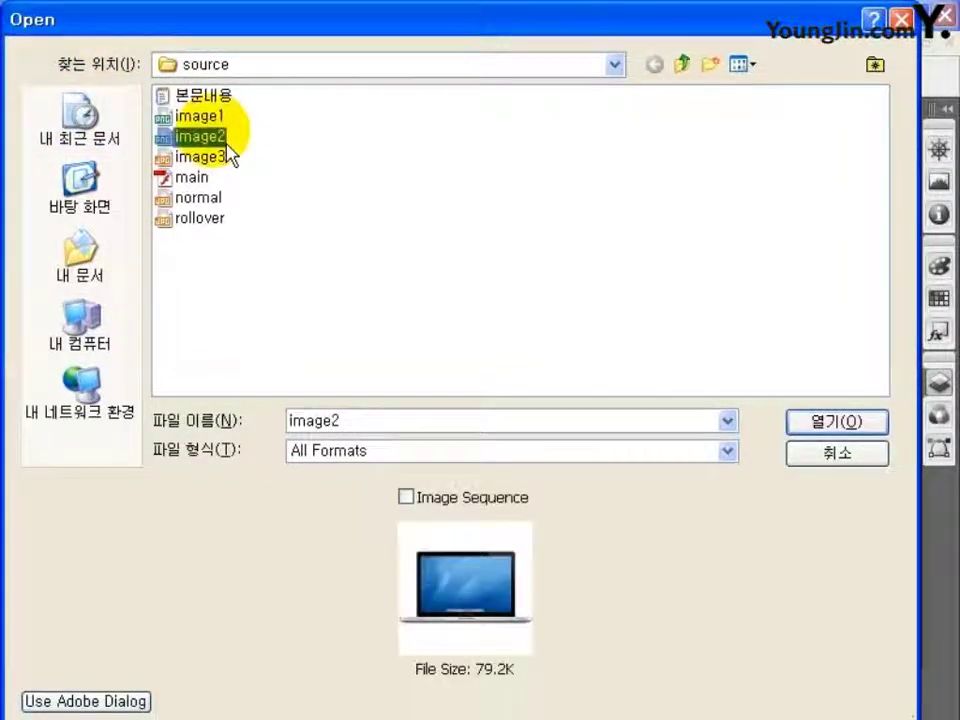
left_click(822, 421)
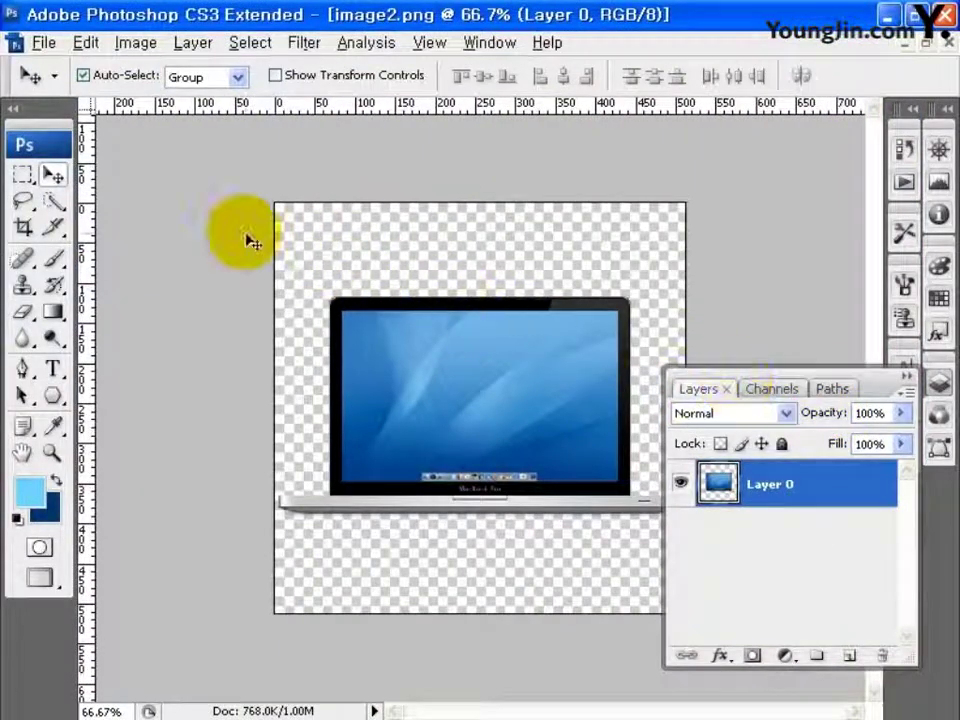
Step: Copy the entire laptop picture and paste it into the Untitled-1 banner as a new layer
left_click(24, 177)
left_click_drag(210, 186, 857, 684)
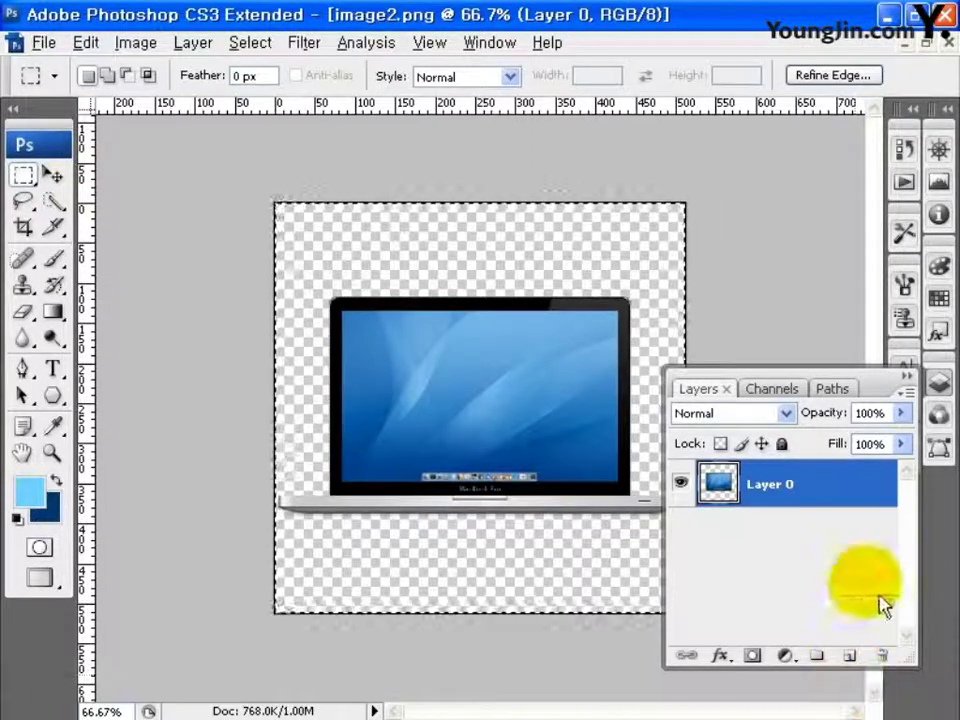
left_click(930, 42)
left_click(638, 150)
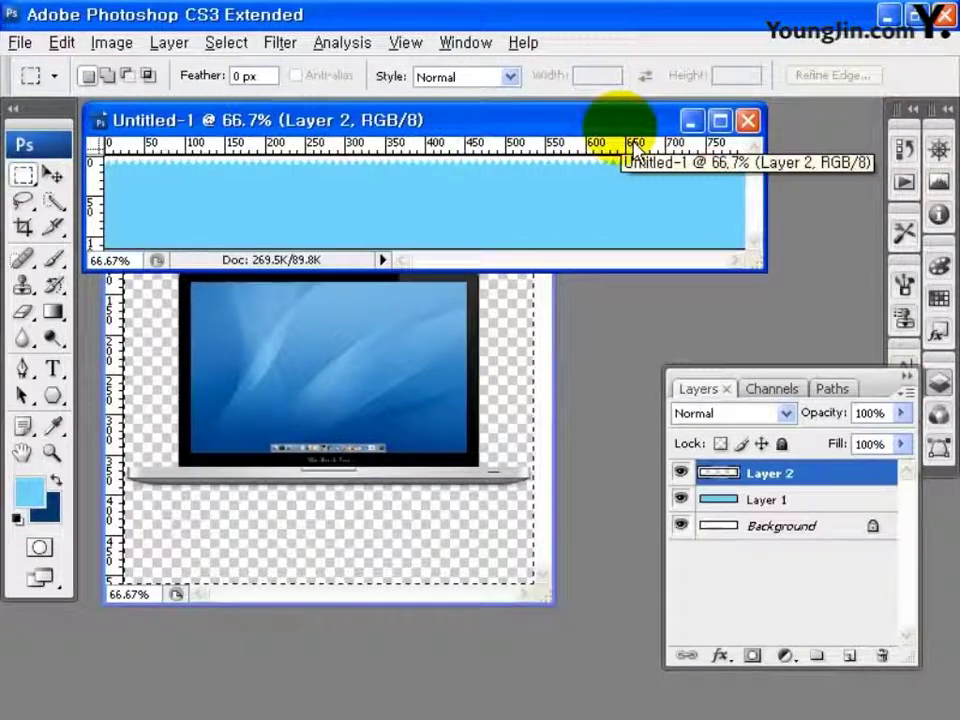
key("ctrl+v")
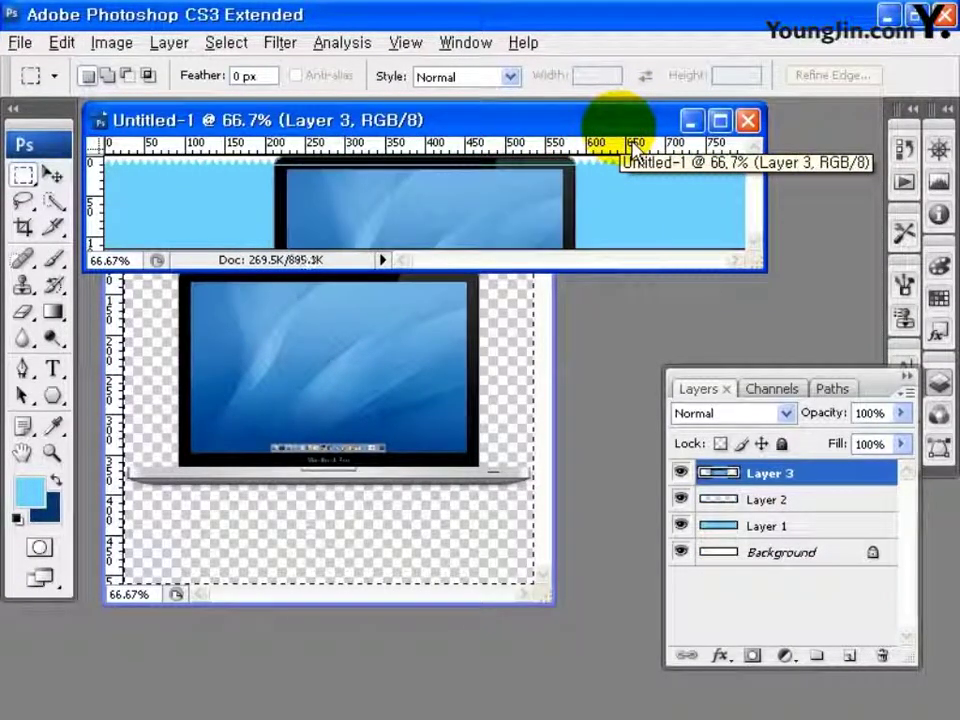
left_click(719, 122)
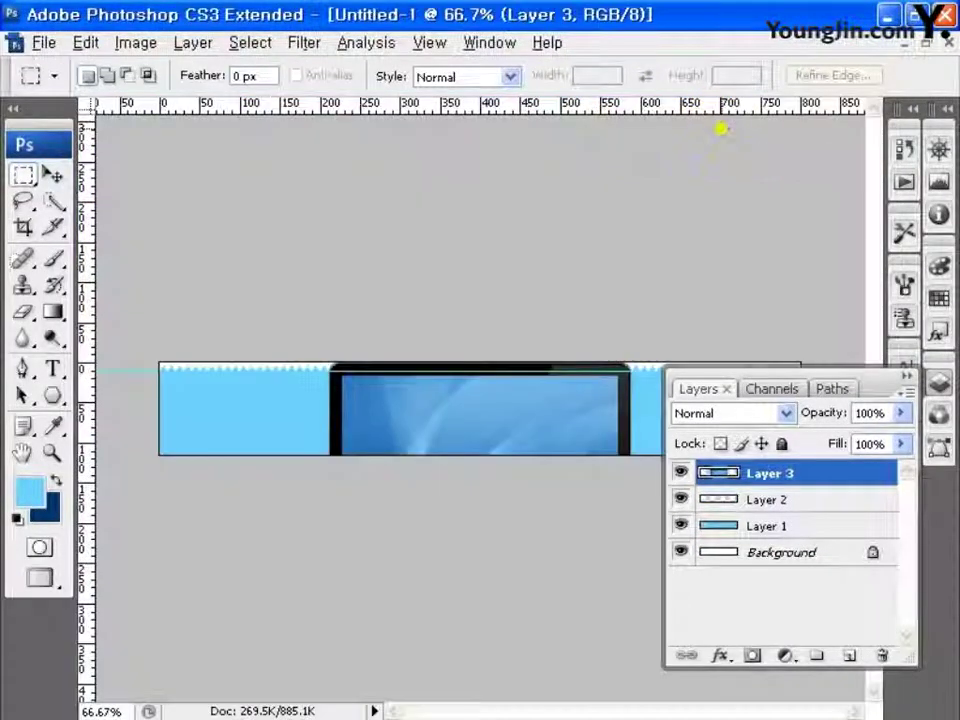
Step: Scale the pasted laptop proportionally to about 34.9% and place it in the left part of the blue banner
key("ctrl+t")
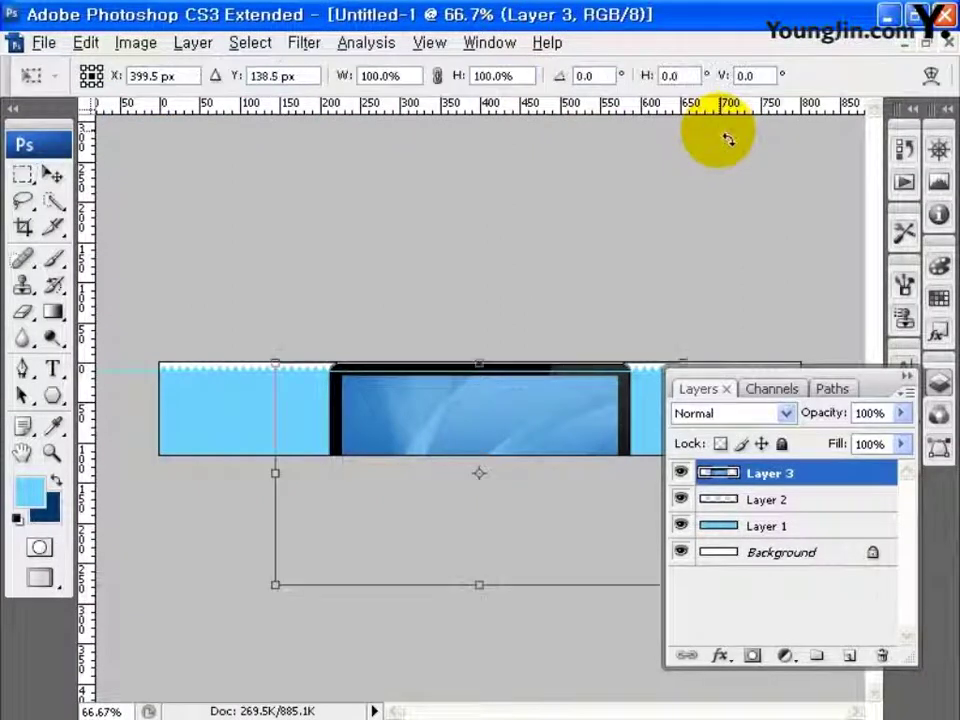
left_click_drag(700, 365, 476, 467)
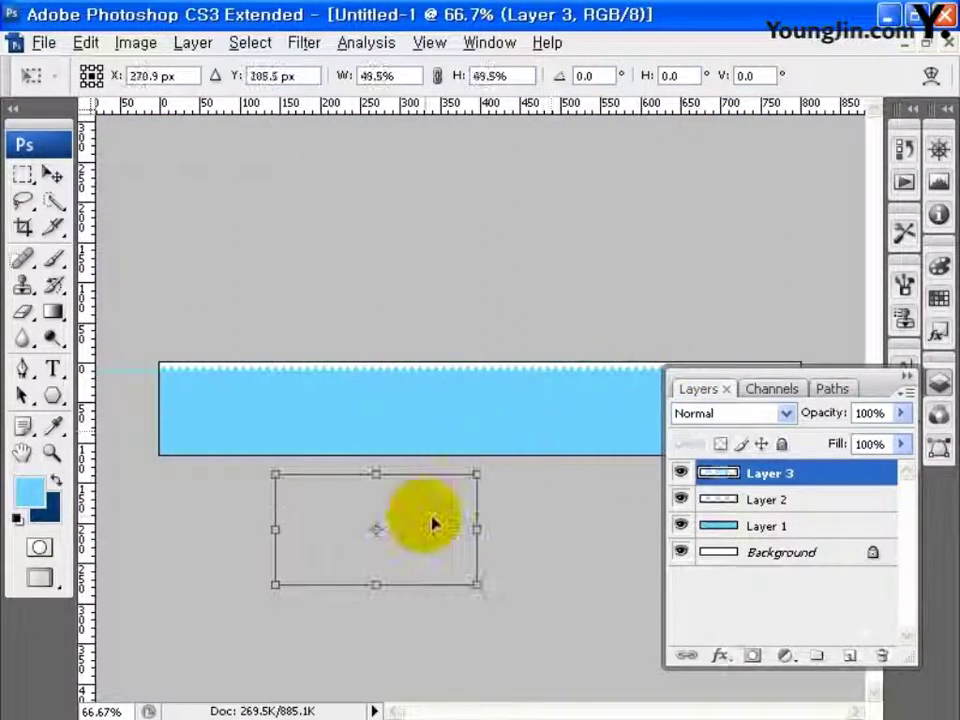
left_click_drag(429, 523, 375, 390)
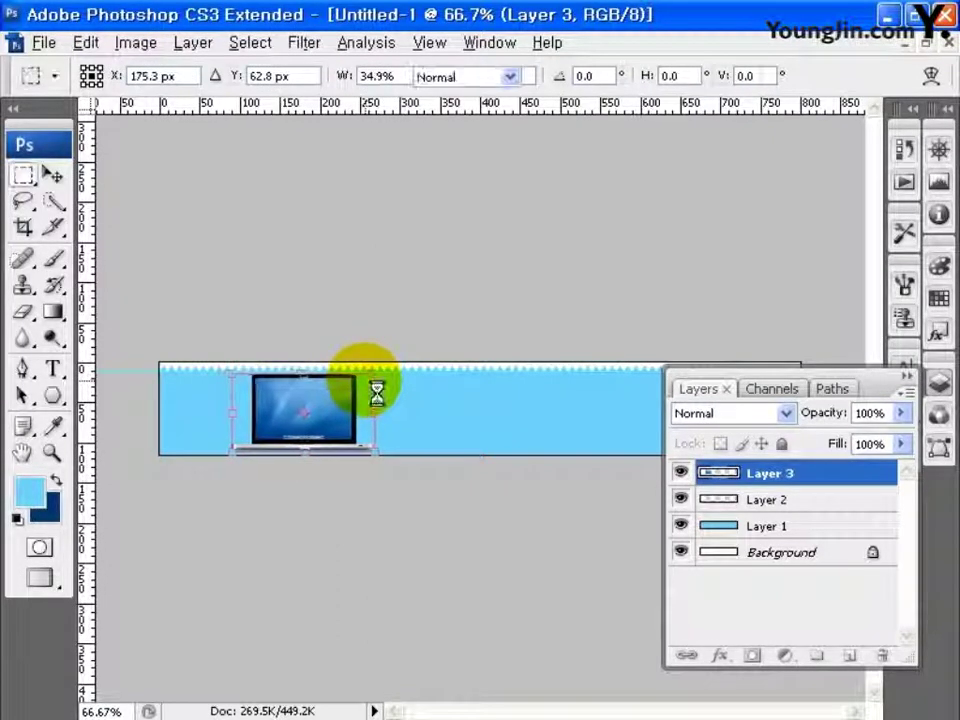
key("Return")
key("F7")
Step: Set the Horizontal Type tool's character formatting to Dotum, 19 pt, in white
left_click(53, 369)
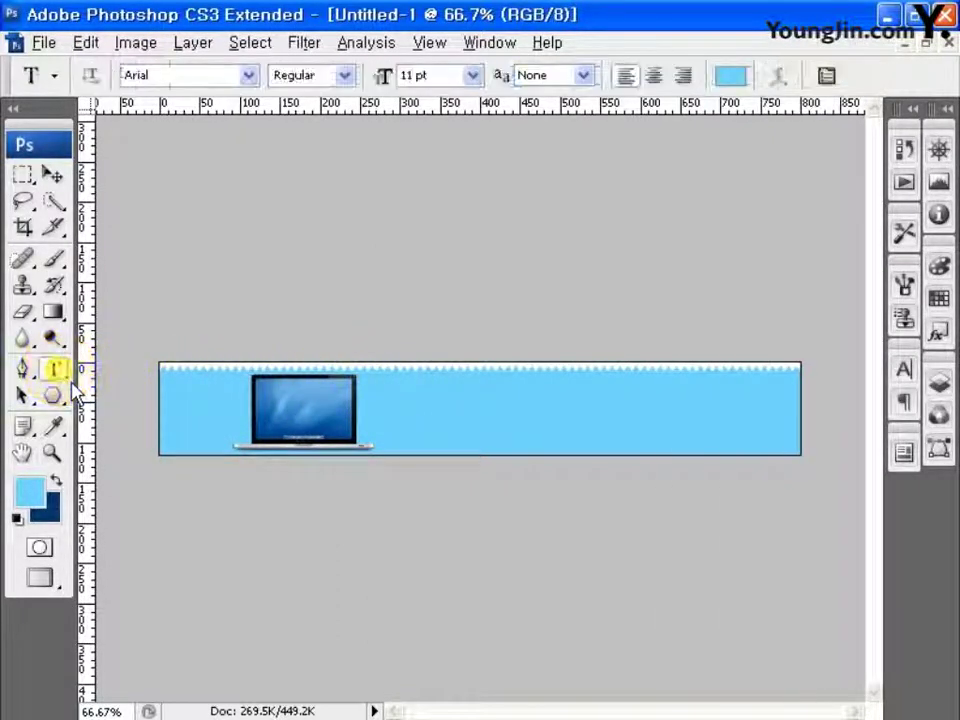
left_click(489, 42)
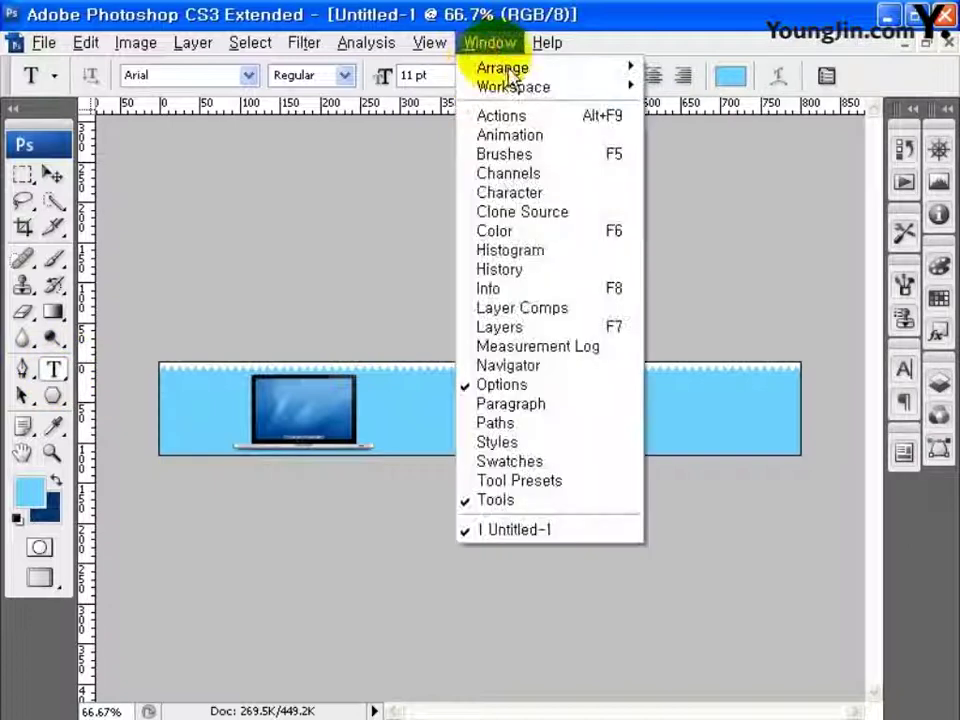
left_click(530, 196)
left_click(764, 401)
scroll(950, 232, "up", 5)
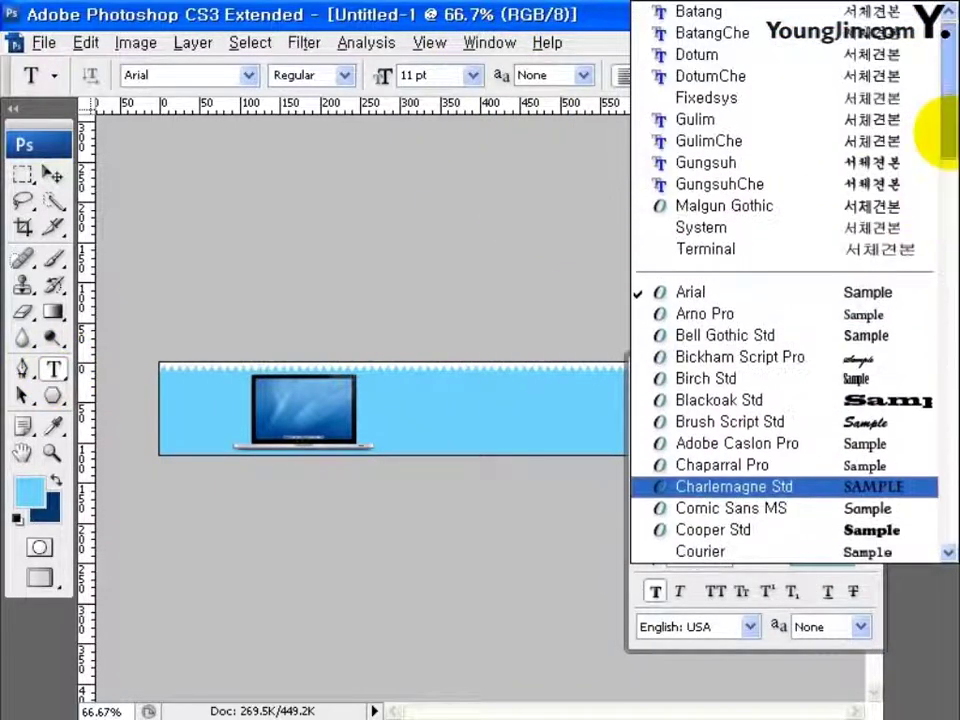
left_click(761, 75)
left_click_drag(735, 440, 587, 430)
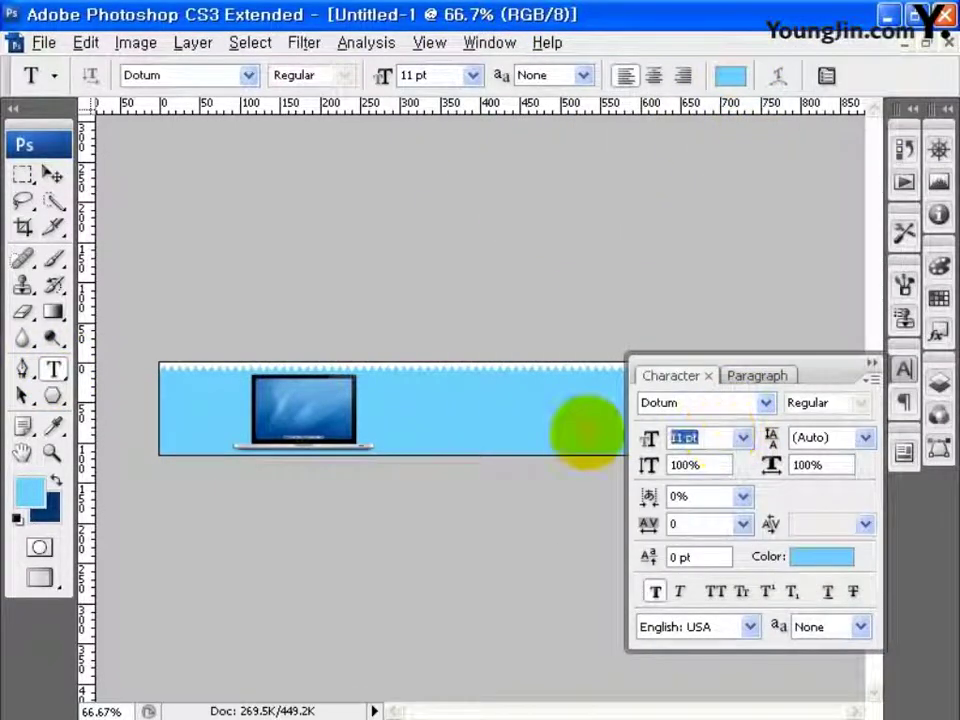
left_click(821, 556)
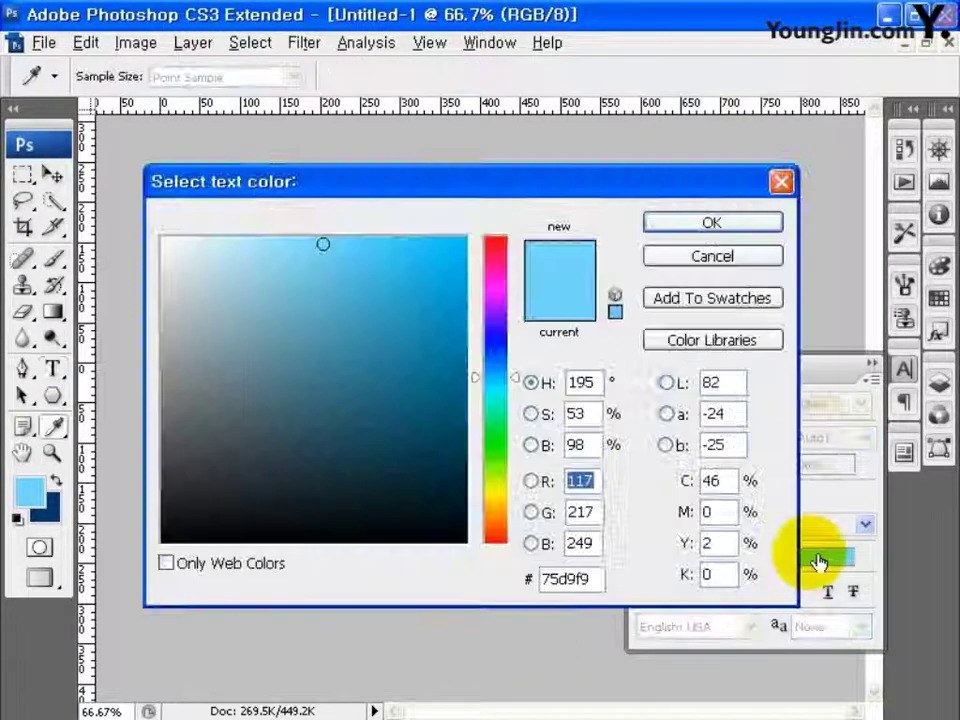
left_click_drag(325, 300, 110, 168)
left_click(700, 224)
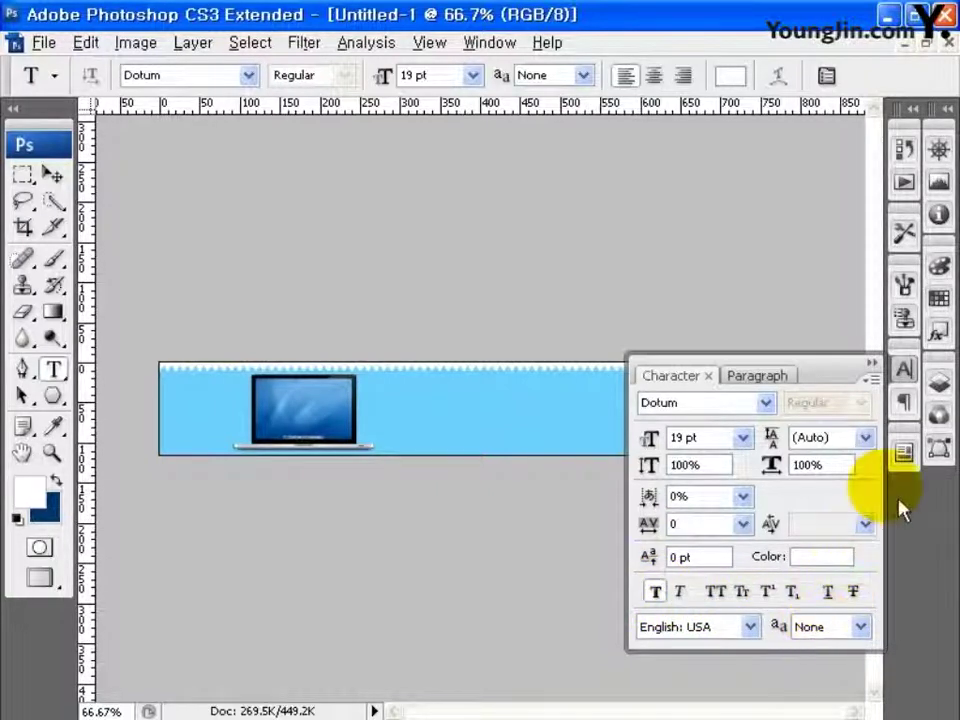
Step: Add the headline text "컴퓨터 온라인 쇼핑몰!!" on the banner just right of the laptop
left_click(904, 369)
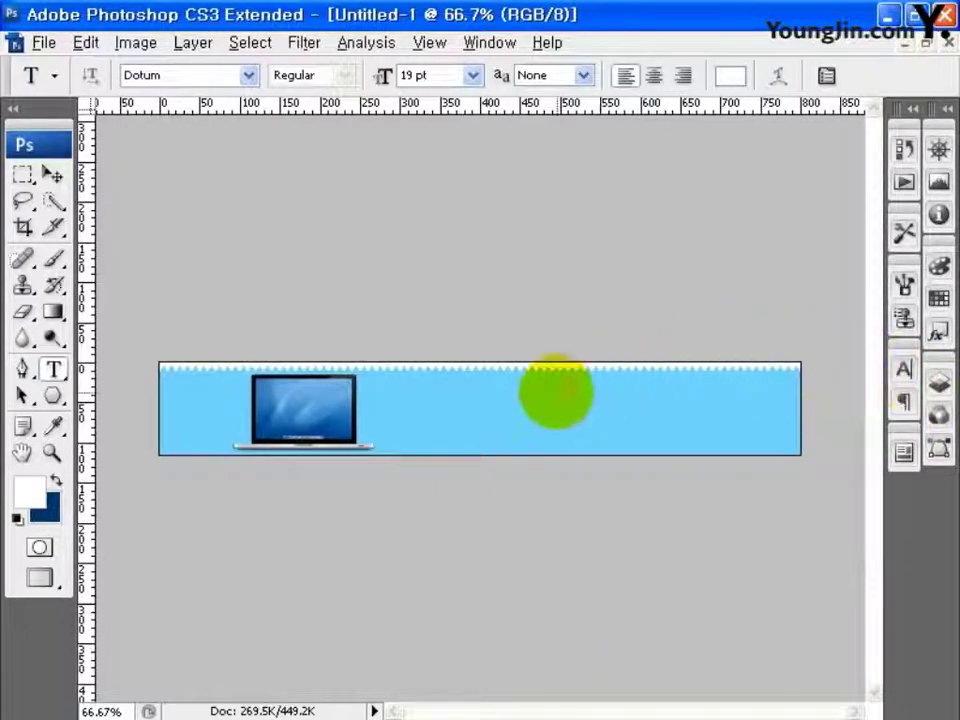
left_click(401, 410)
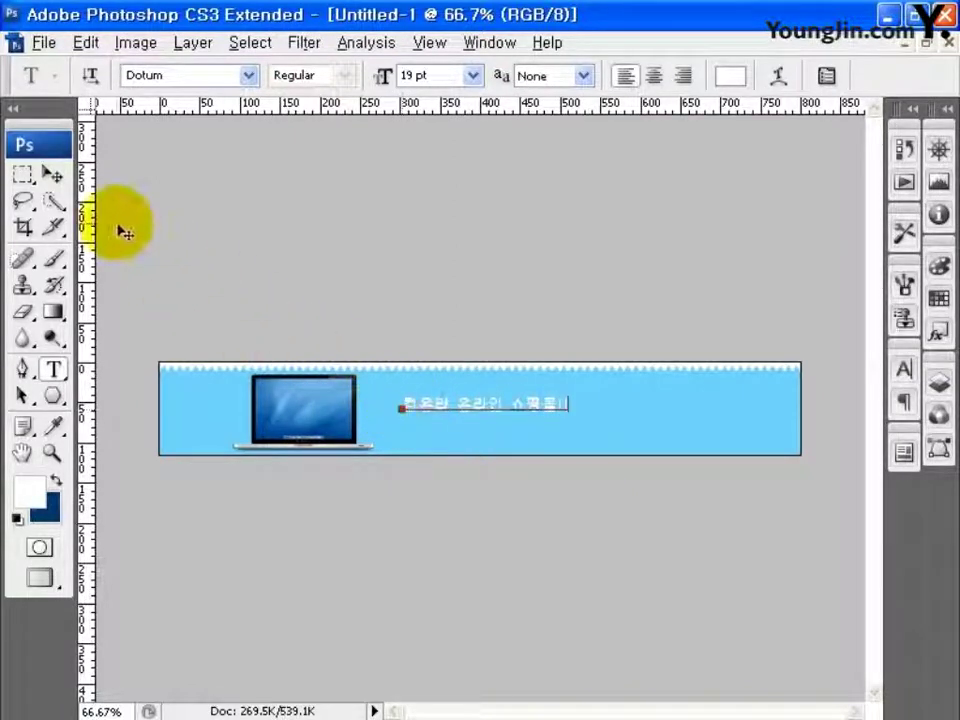
left_click(53, 175)
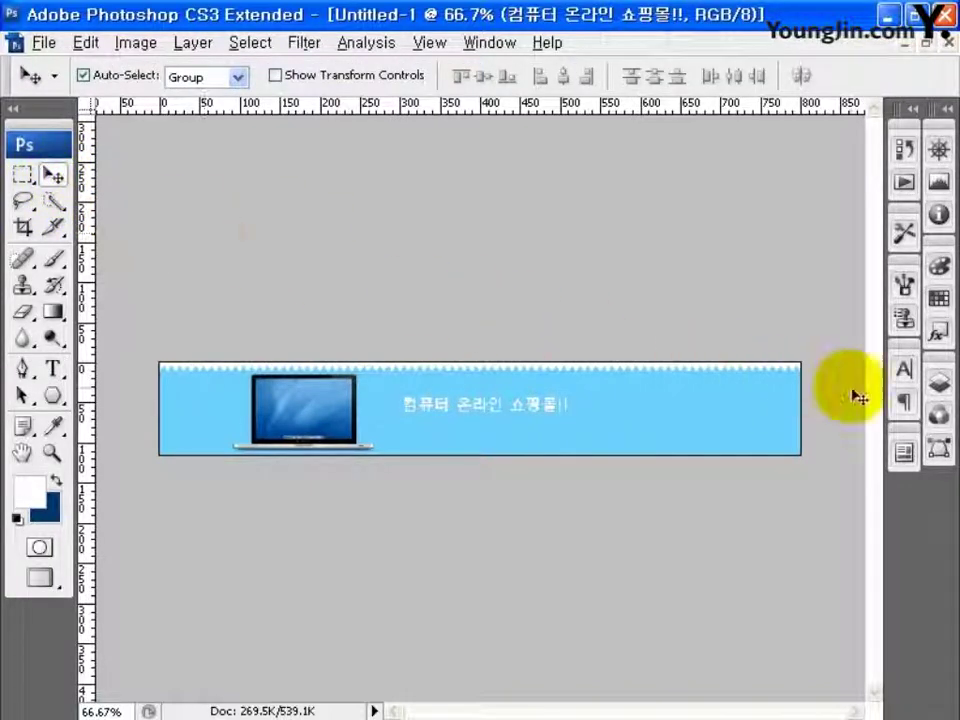
Step: Apply a drop shadow to the headline text with distance 0 px, spread 0% and size 5 px
left_click(938, 381)
double_click(880, 480)
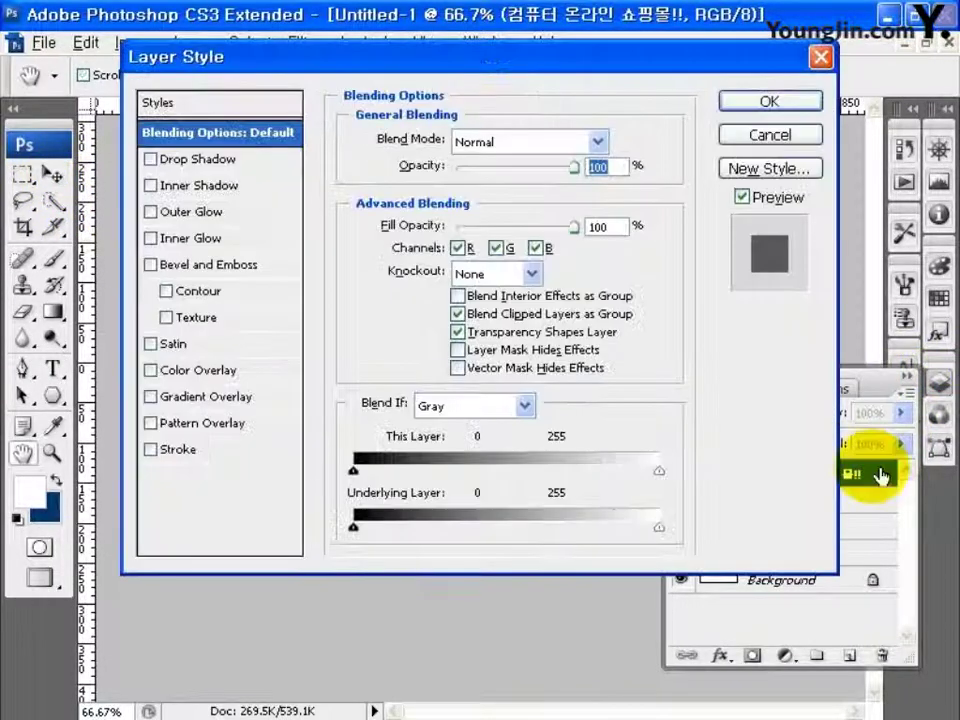
left_click(229, 166)
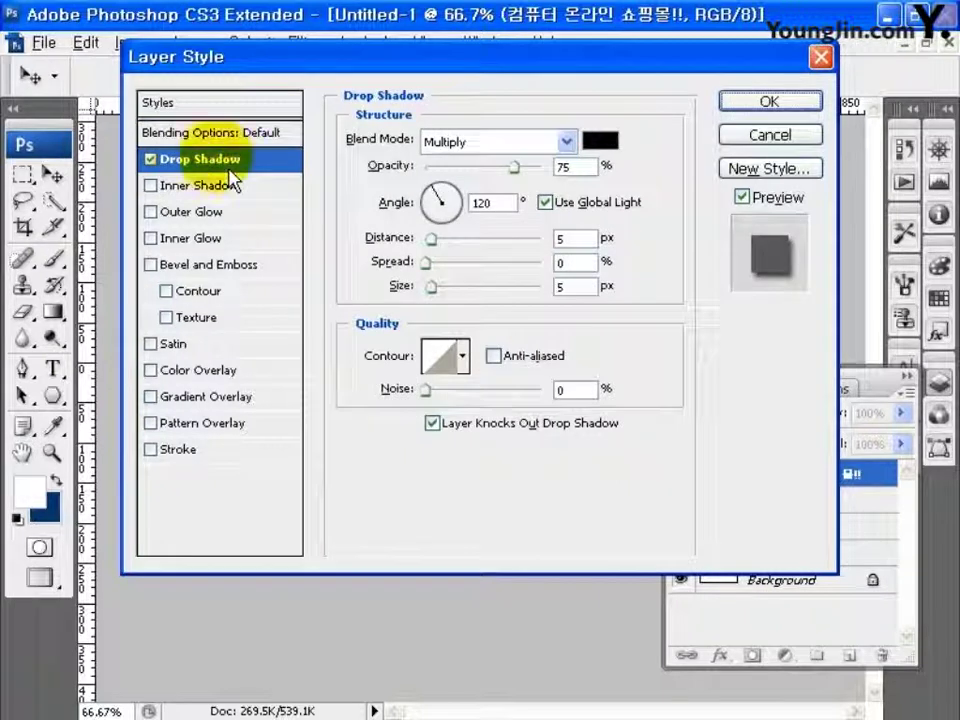
type("0")
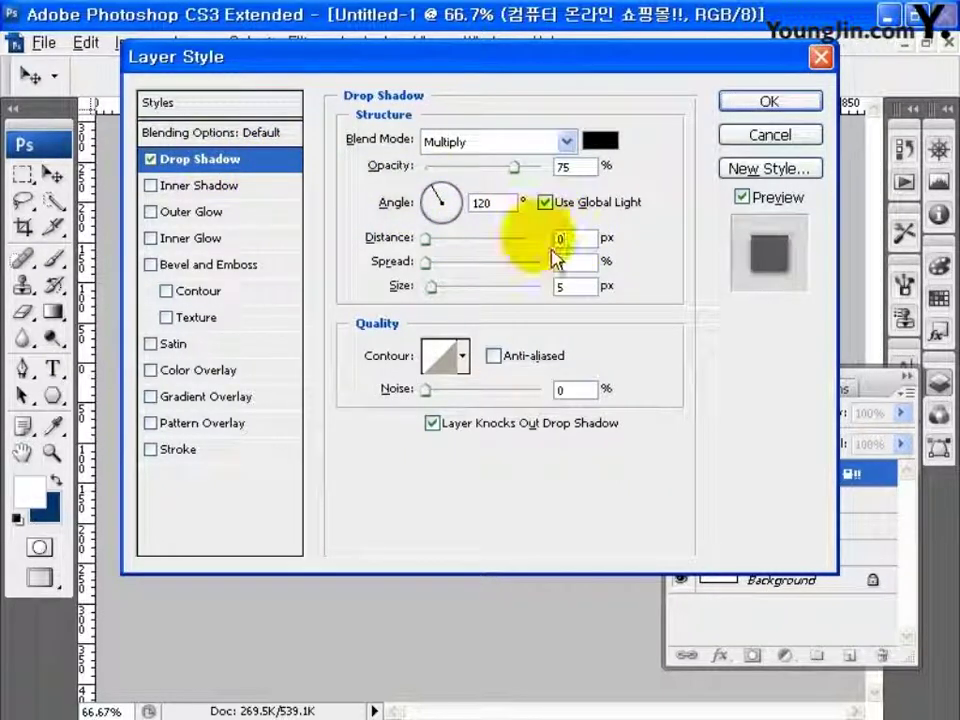
left_click(580, 265)
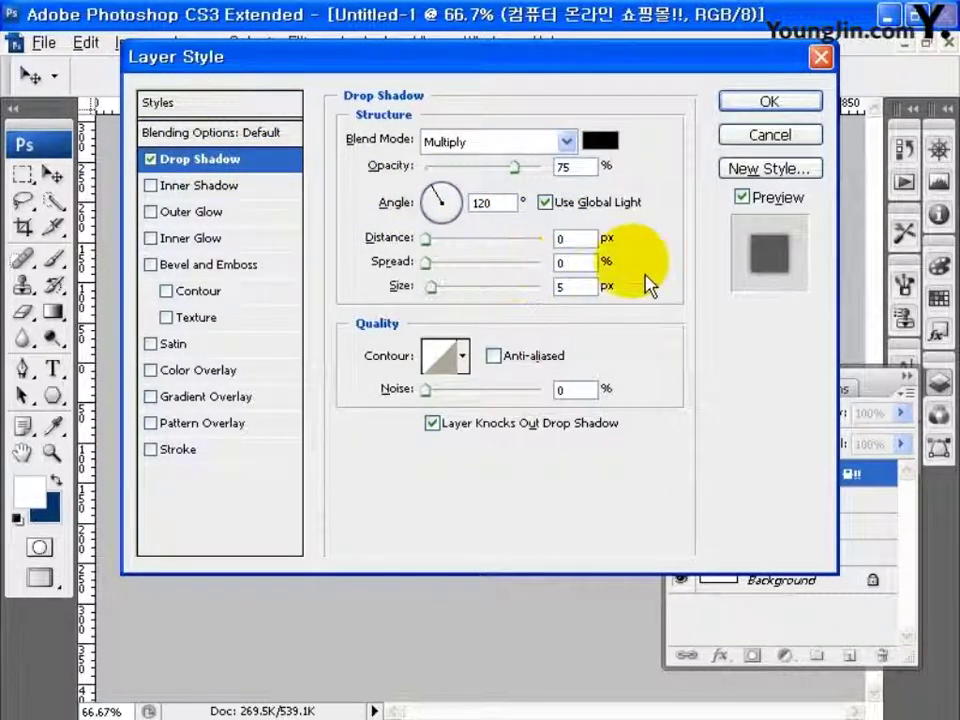
left_click(562, 287)
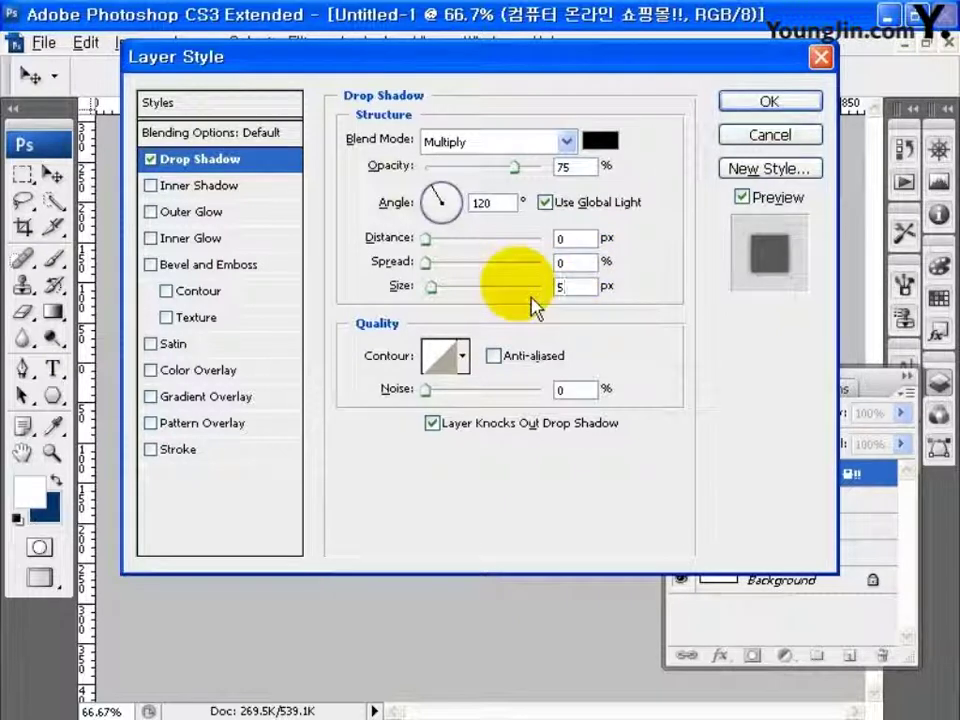
left_click(760, 104)
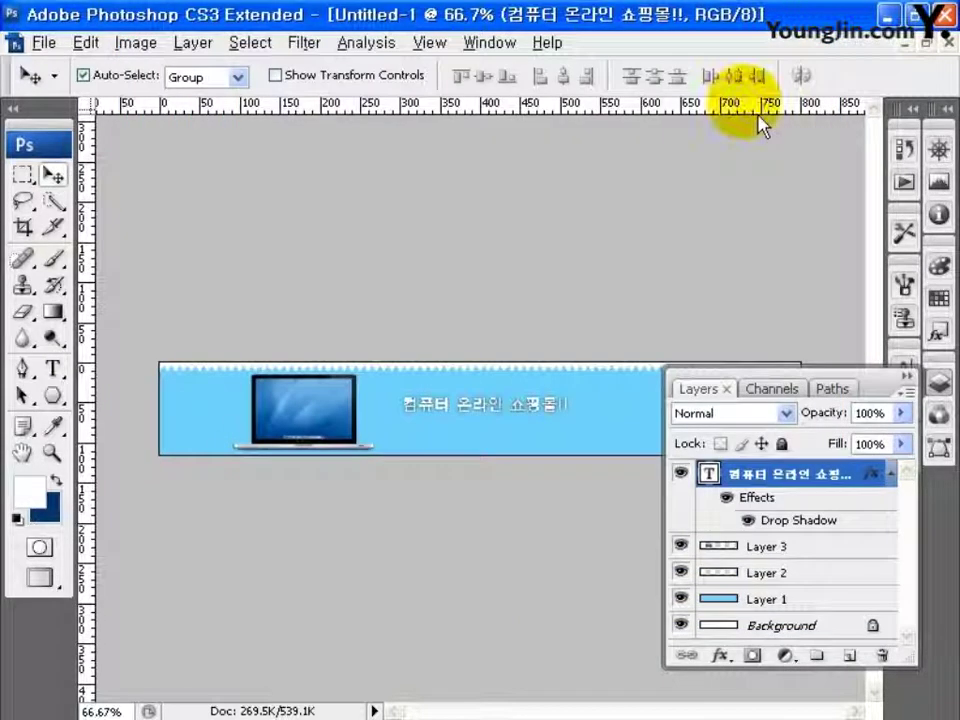
Step: Add the 12 pt white Dotum text line "원스톱 쇼핑이 가능한 전문 쇼핑몰" below the headline on the banner
left_click(50, 368)
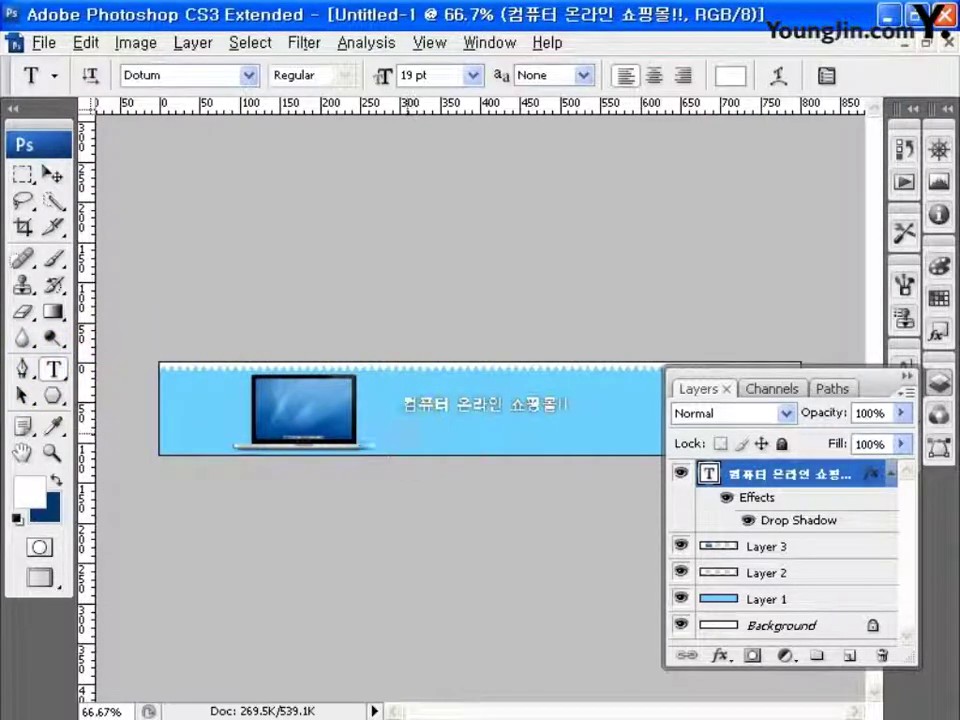
left_click(404, 431)
left_click(905, 372)
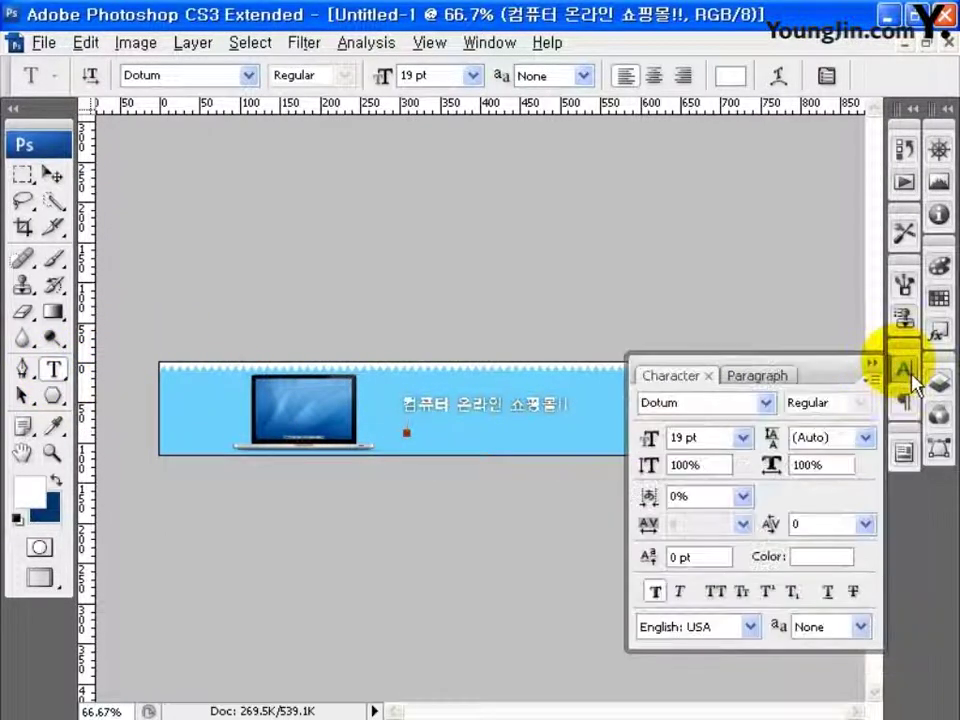
left_click(763, 402)
left_click(735, 18)
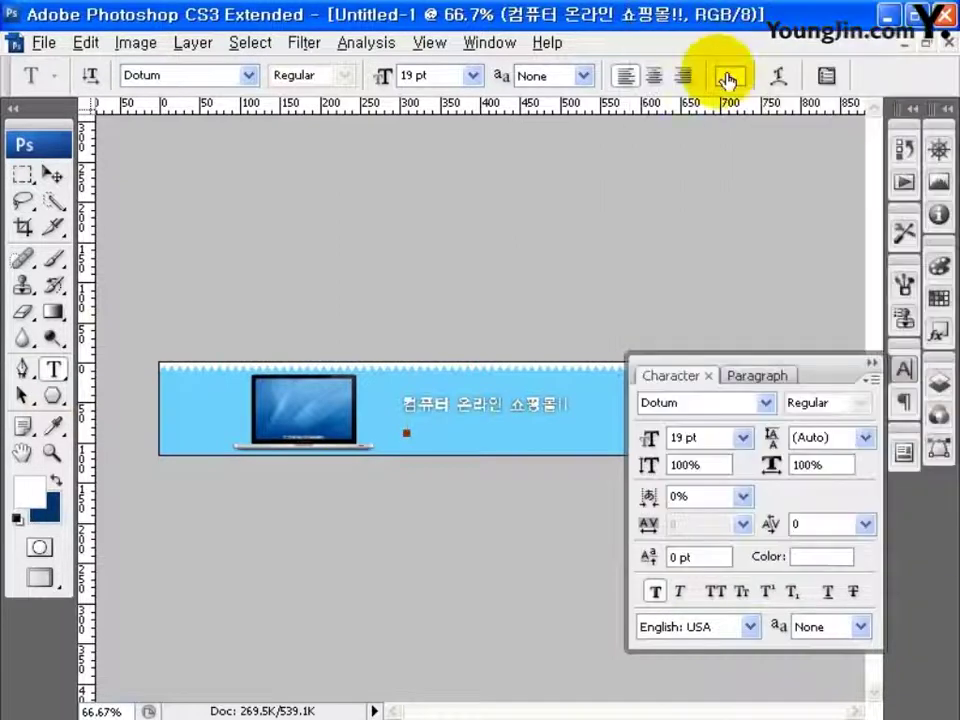
left_click_drag(726, 438, 654, 437)
type("12")
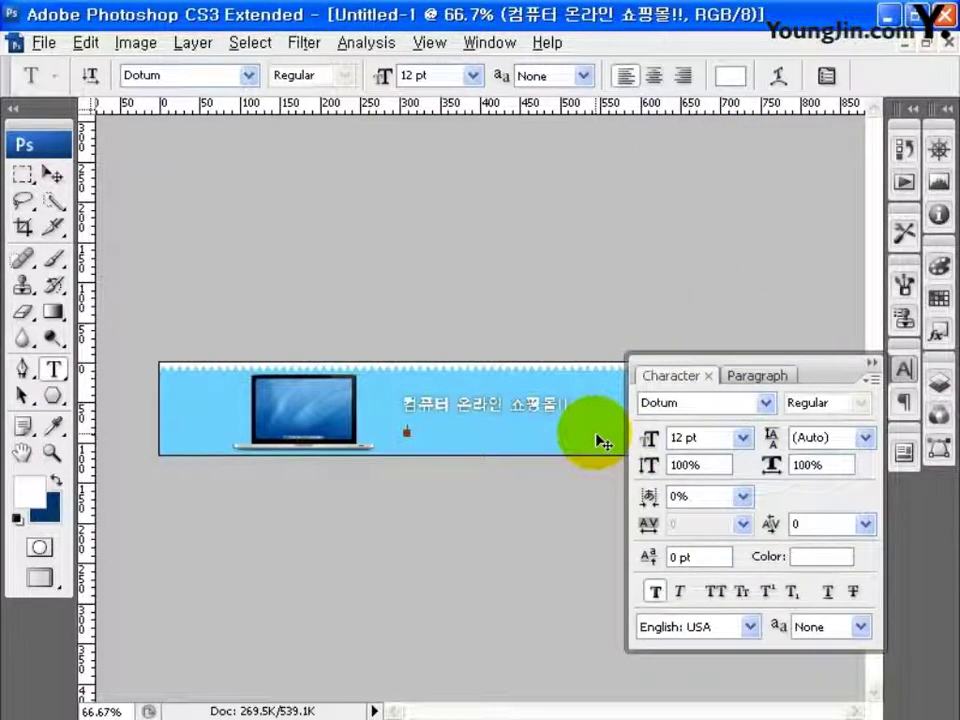
type("www")
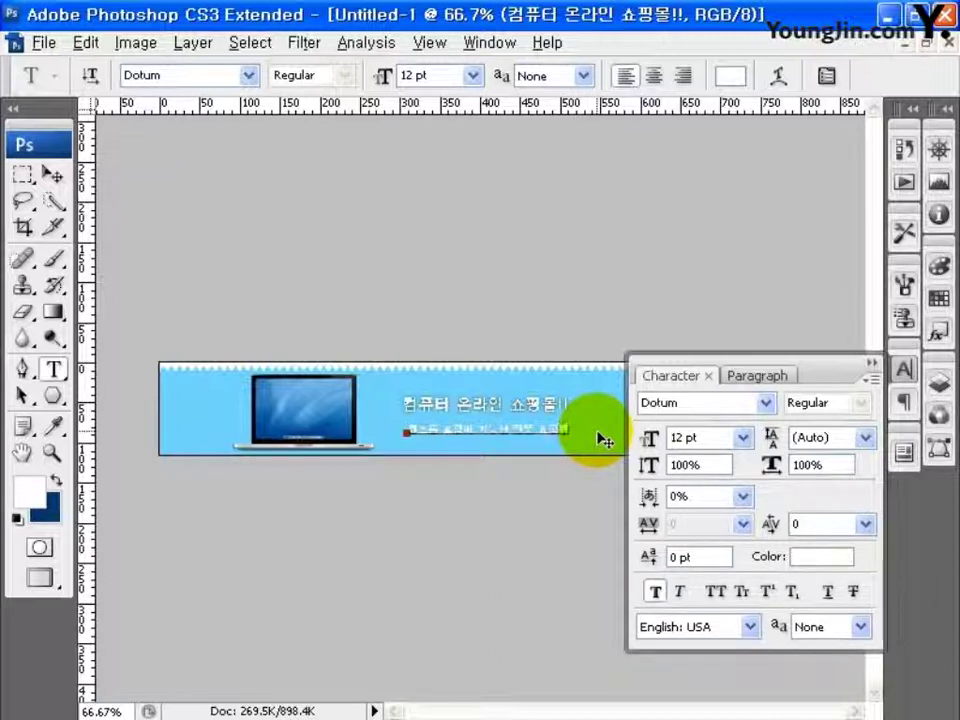
Step: Set the new subline's tracking to 10 and align it under the headline
left_click(54, 177)
left_click(742, 524)
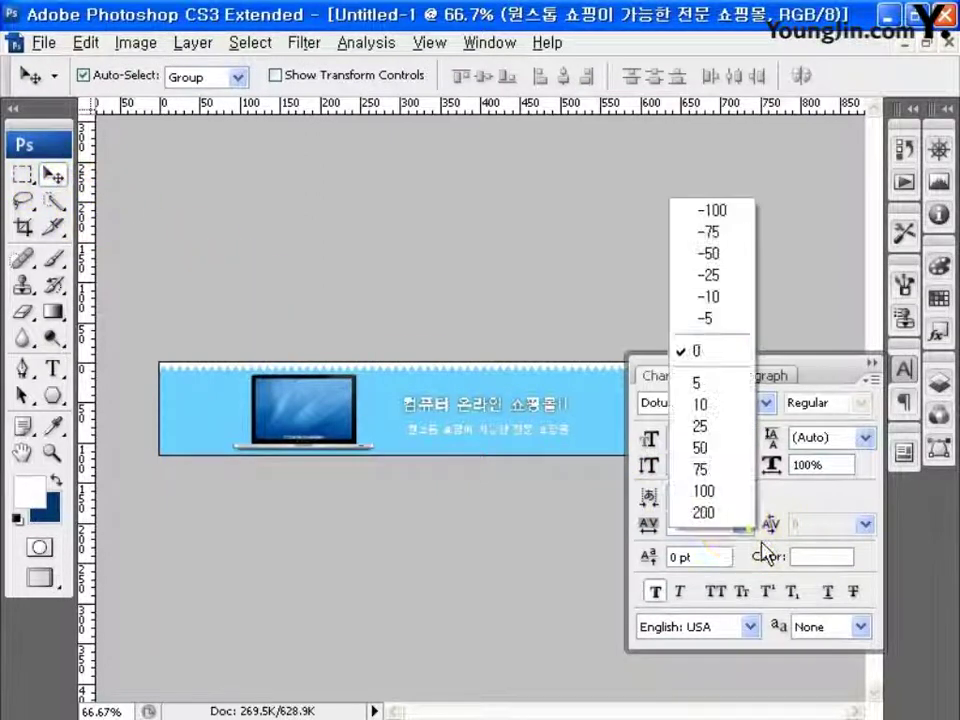
left_click(734, 410)
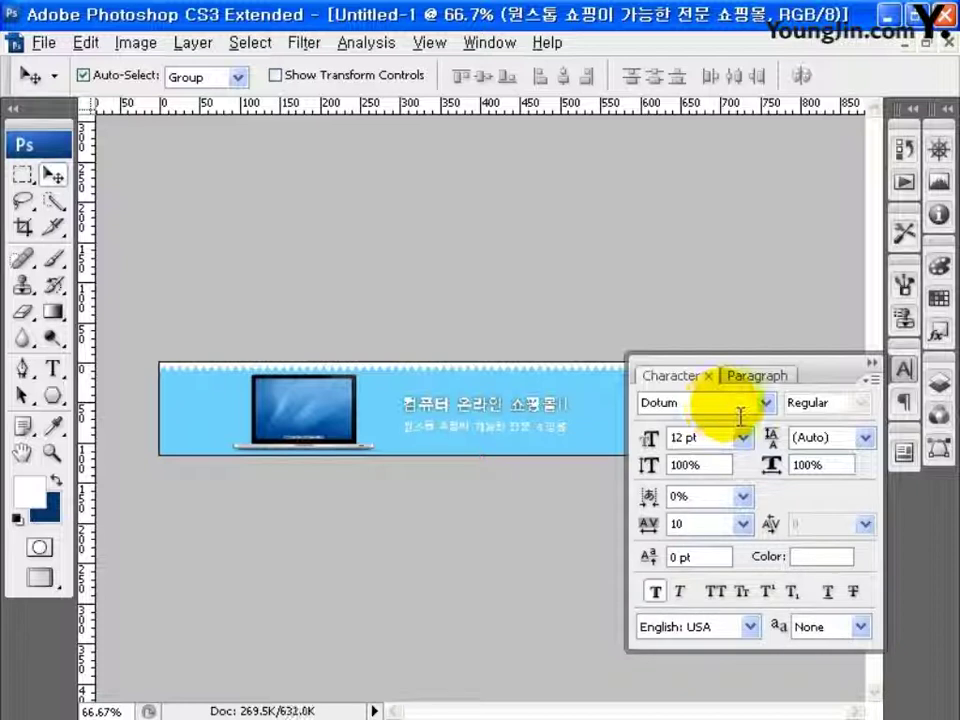
Step: Start a new text line right of the Korean text with the font set to Arial, 44.44 pt
left_click(55, 369)
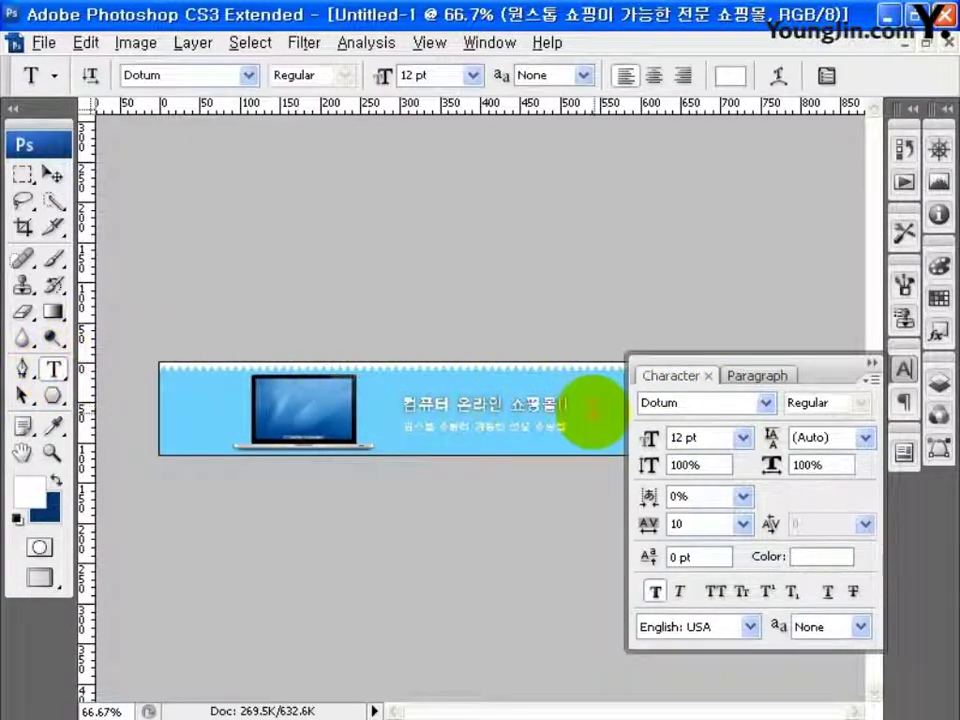
left_click(603, 430)
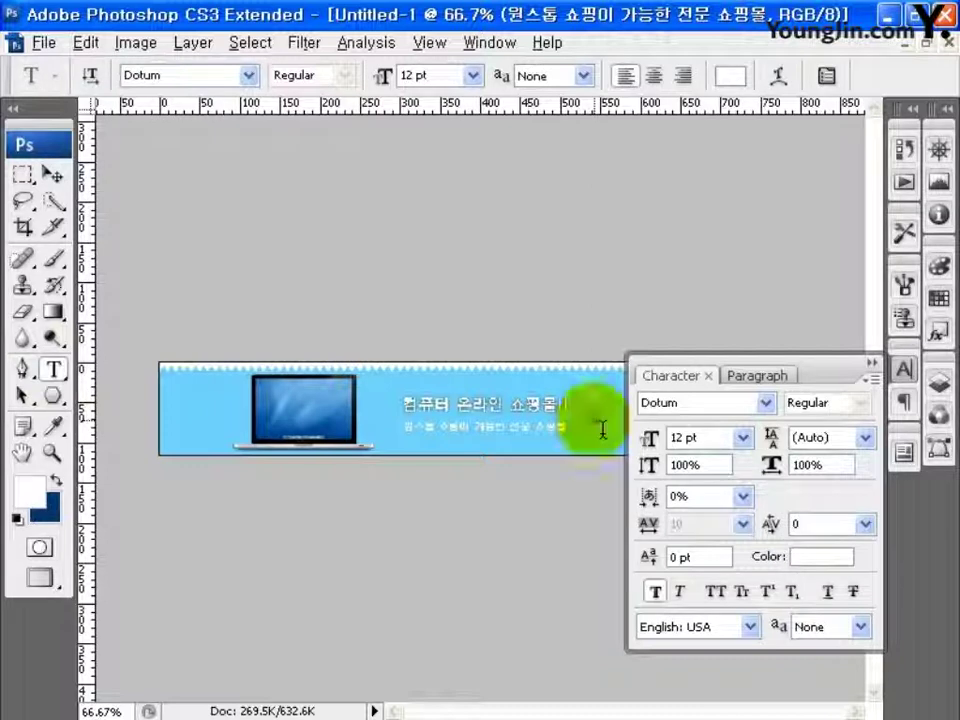
left_click(766, 402)
left_click(772, 250)
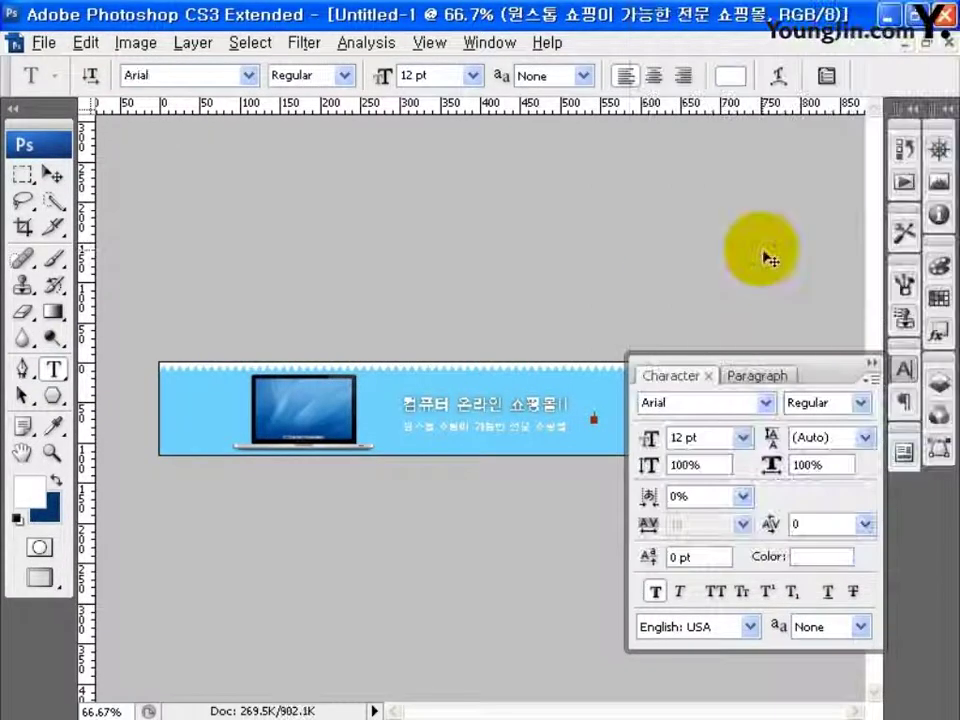
double_click(685, 437)
type("44.44")
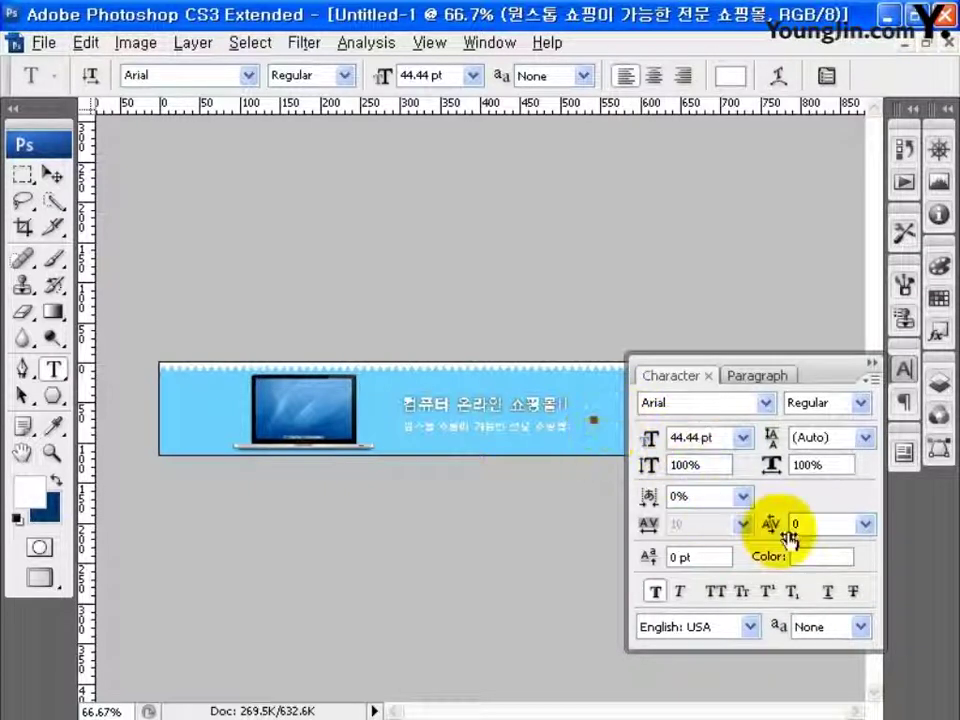
Step: Set the text color to #C3F80C and enter "computer", placing it just right of the headline
left_click(820, 556)
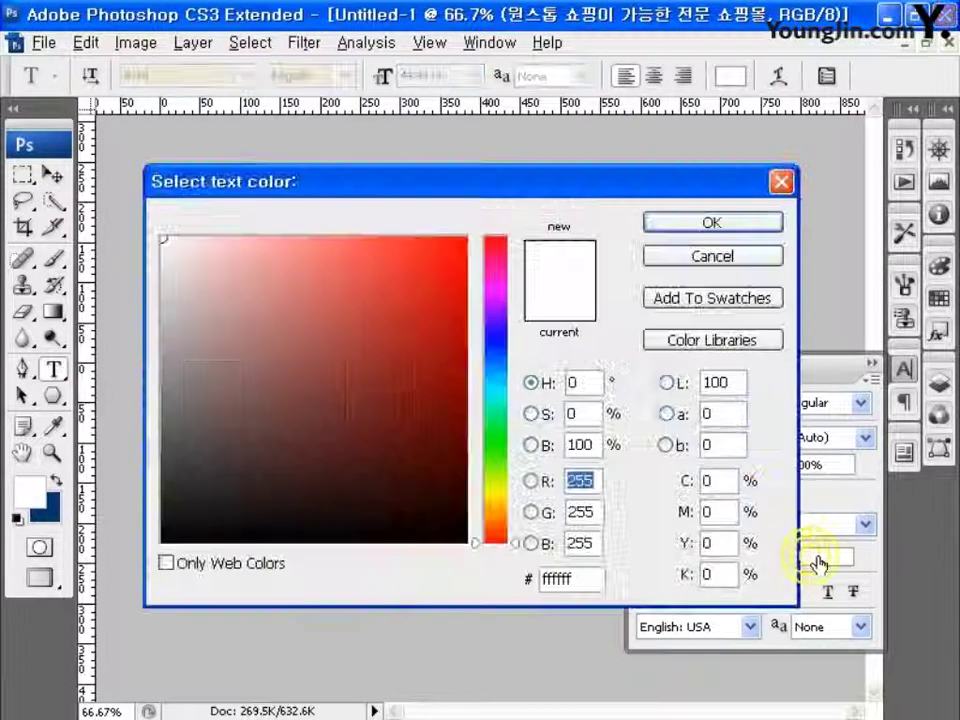
double_click(552, 579)
type("C3")
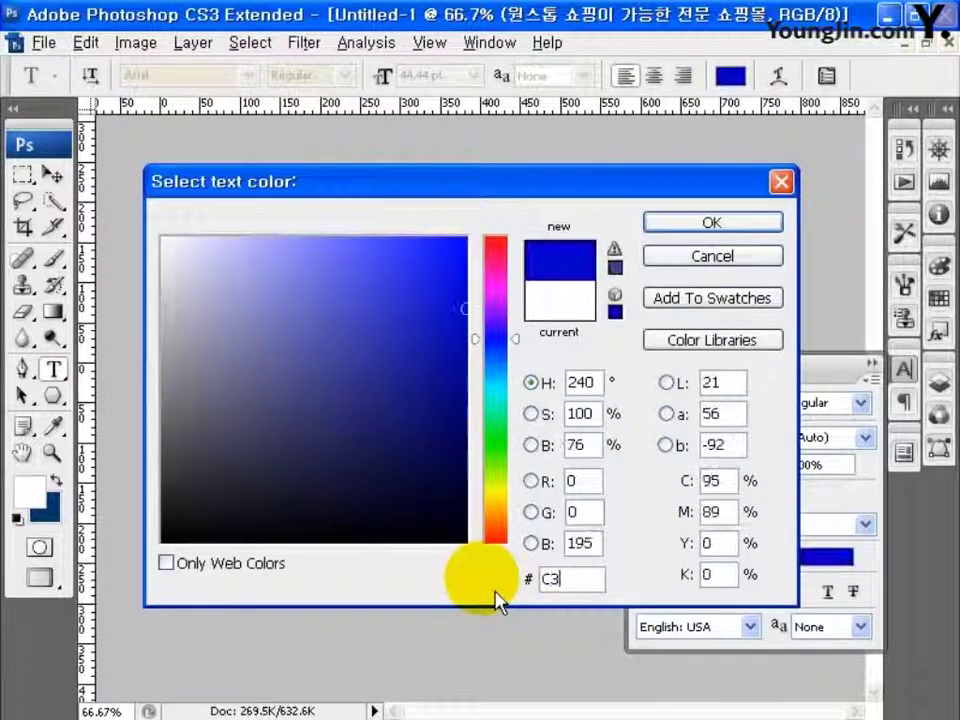
type("F80C")
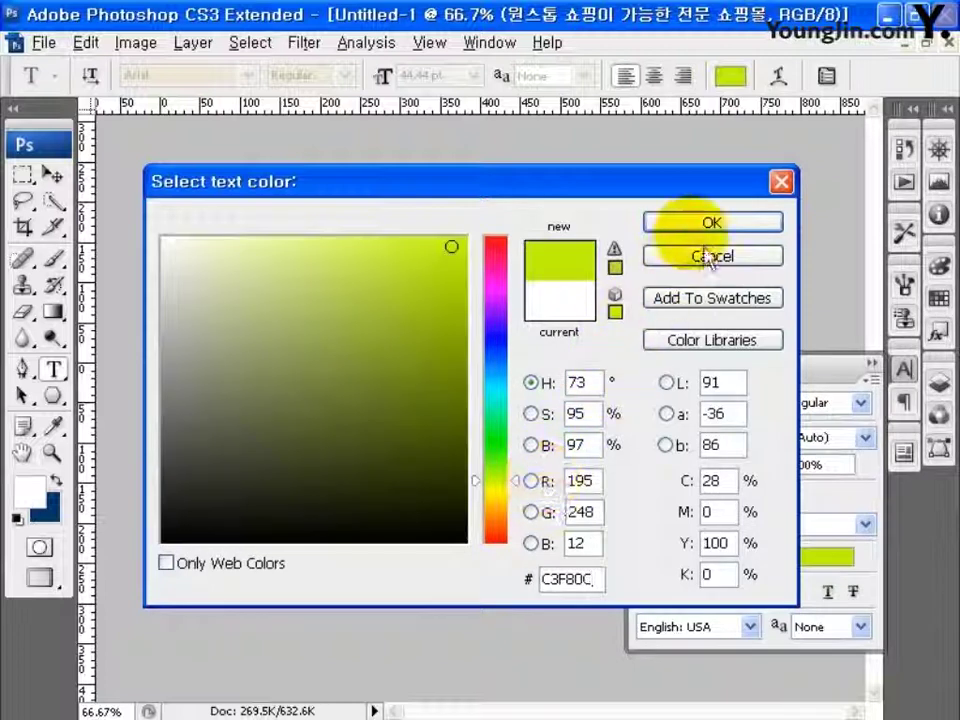
left_click(700, 222)
left_click(904, 370)
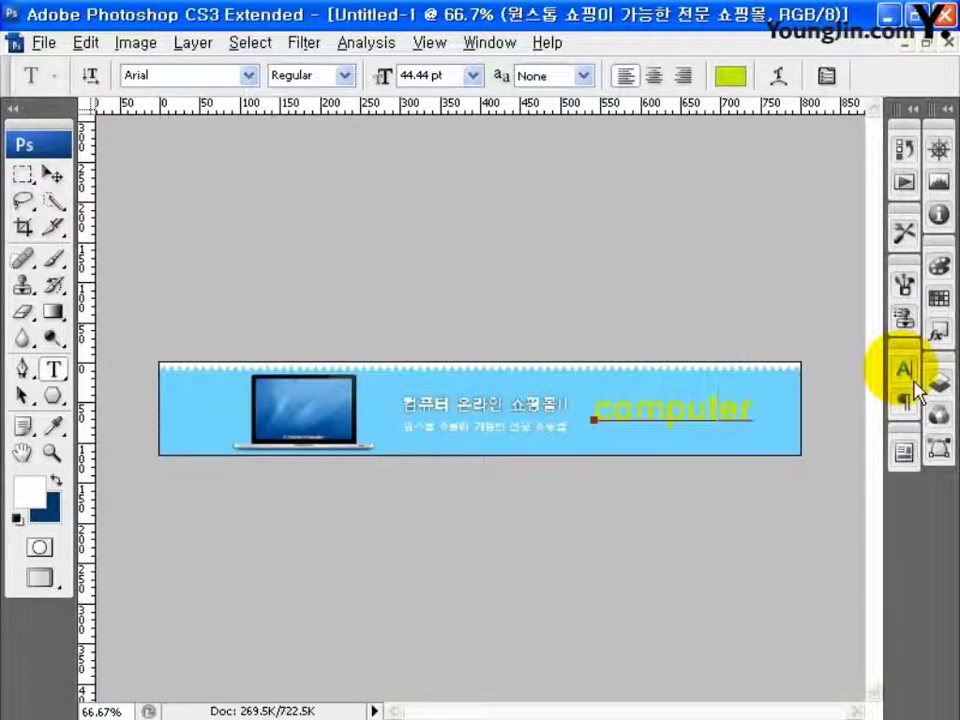
left_click(62, 182)
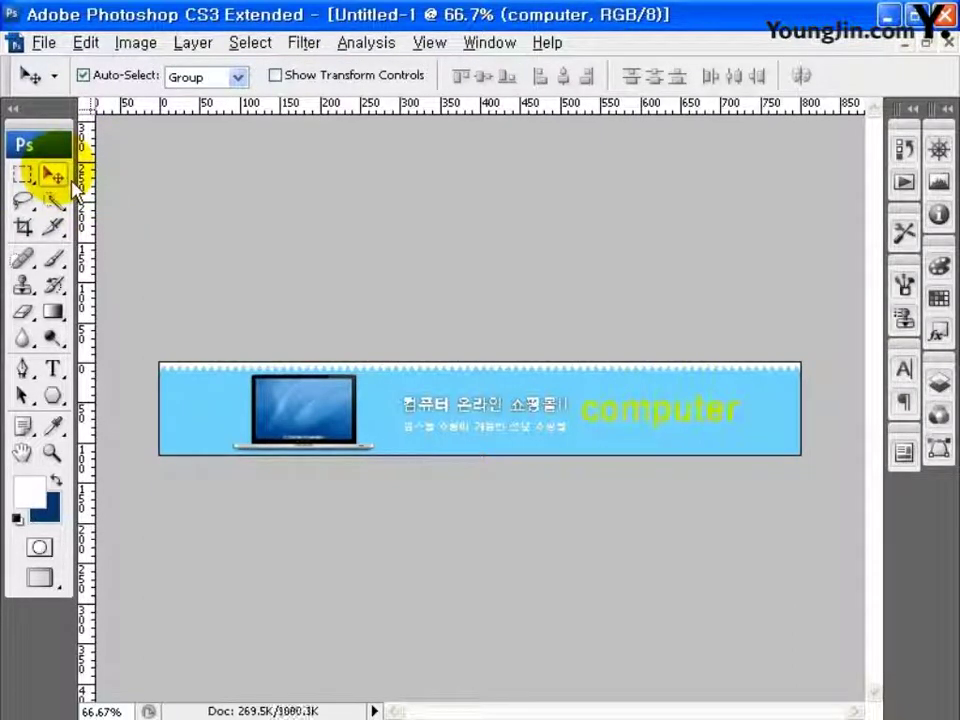
Step: Apply a drop shadow to the "computer" text with distance 0 px, spread 0% and size 5 px
left_click(938, 386)
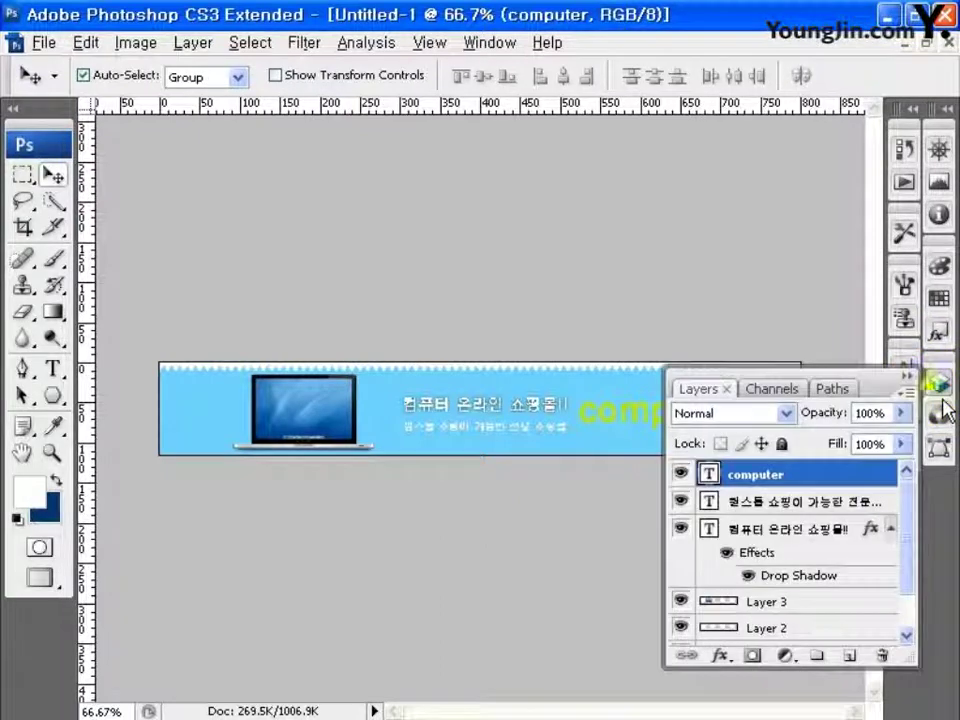
double_click(866, 476)
left_click(215, 158)
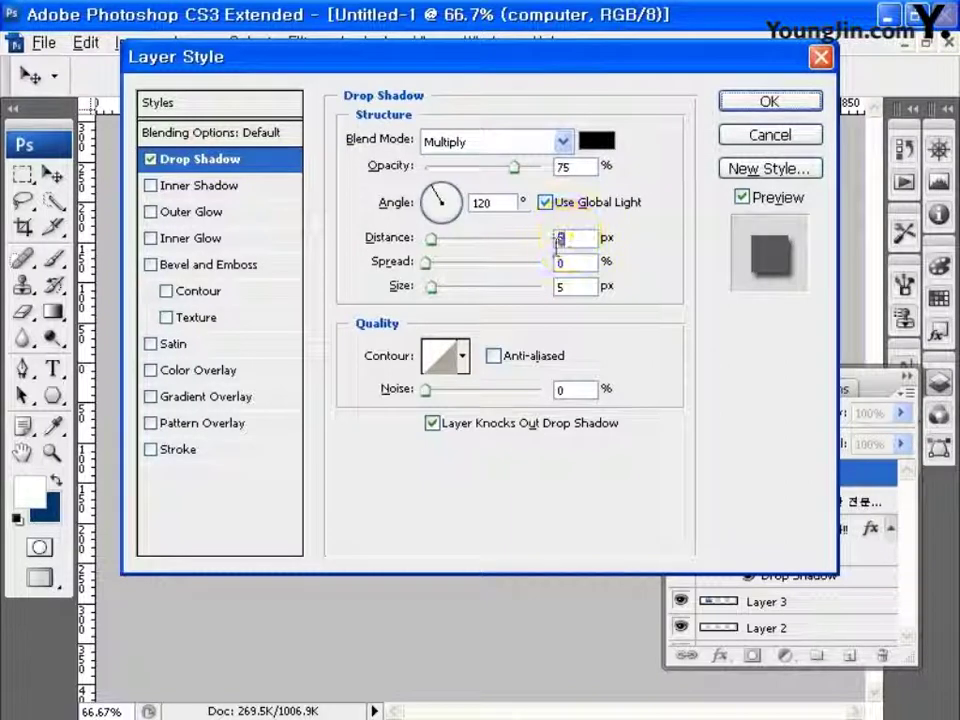
key("Tab")
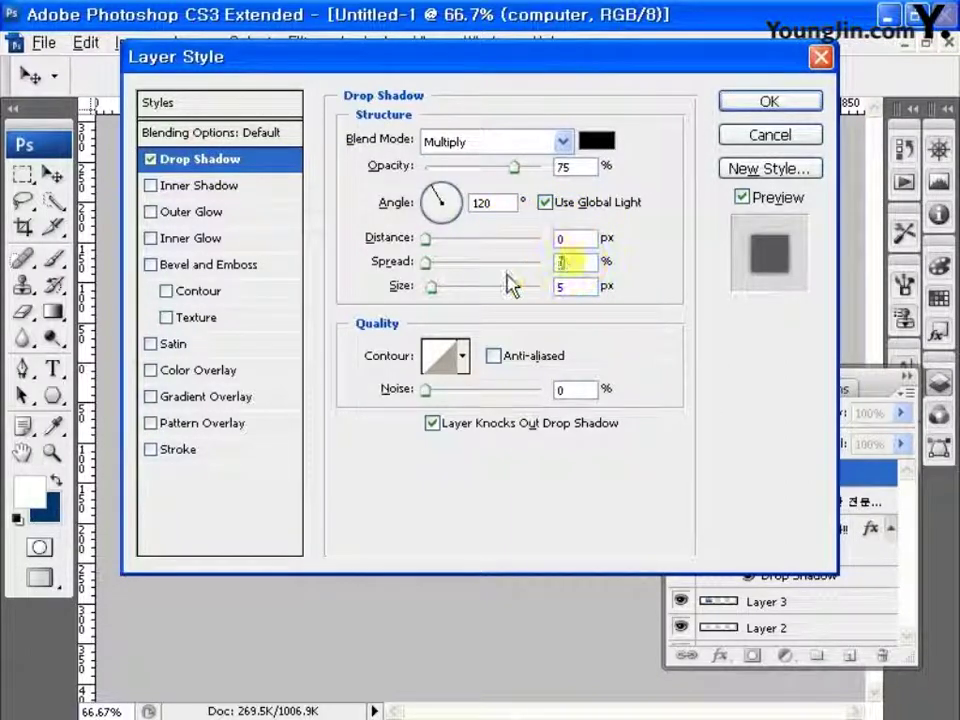
key("Tab")
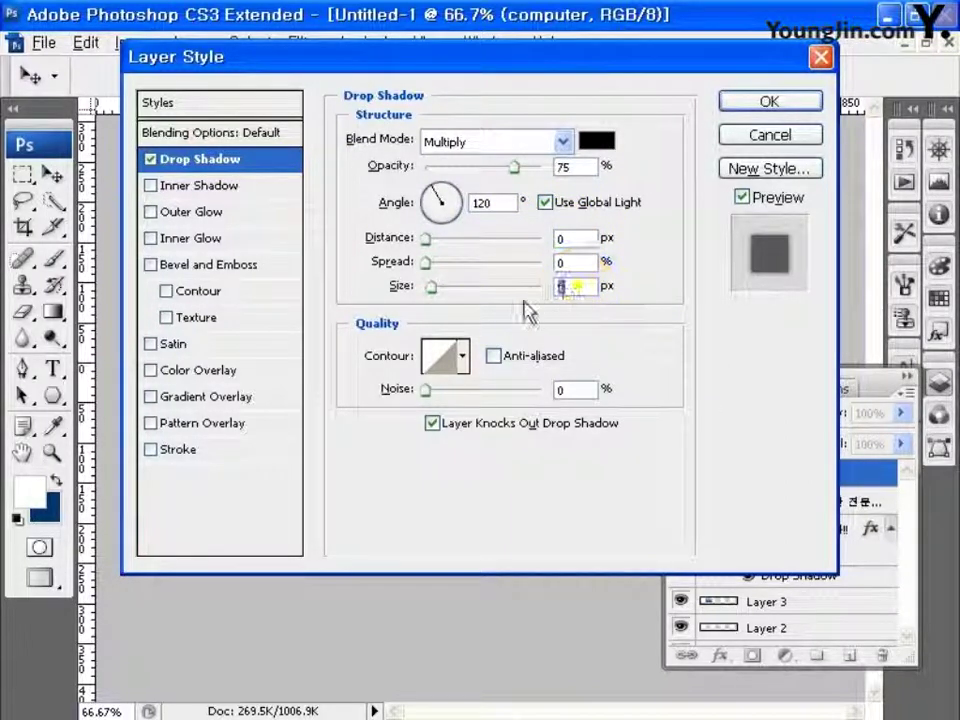
left_click(765, 101)
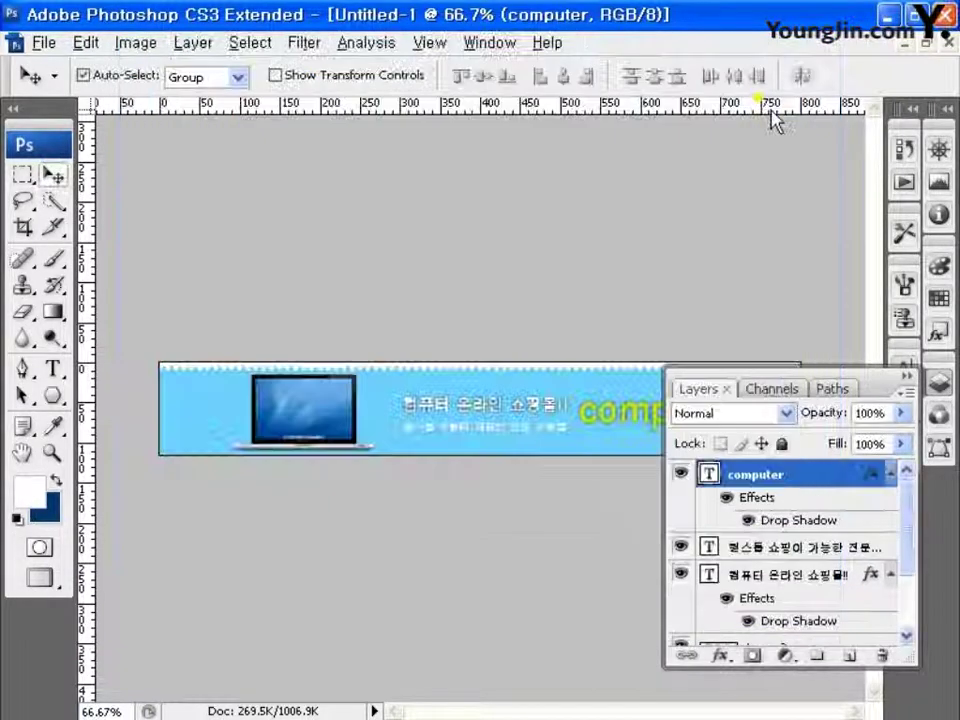
left_click(904, 370)
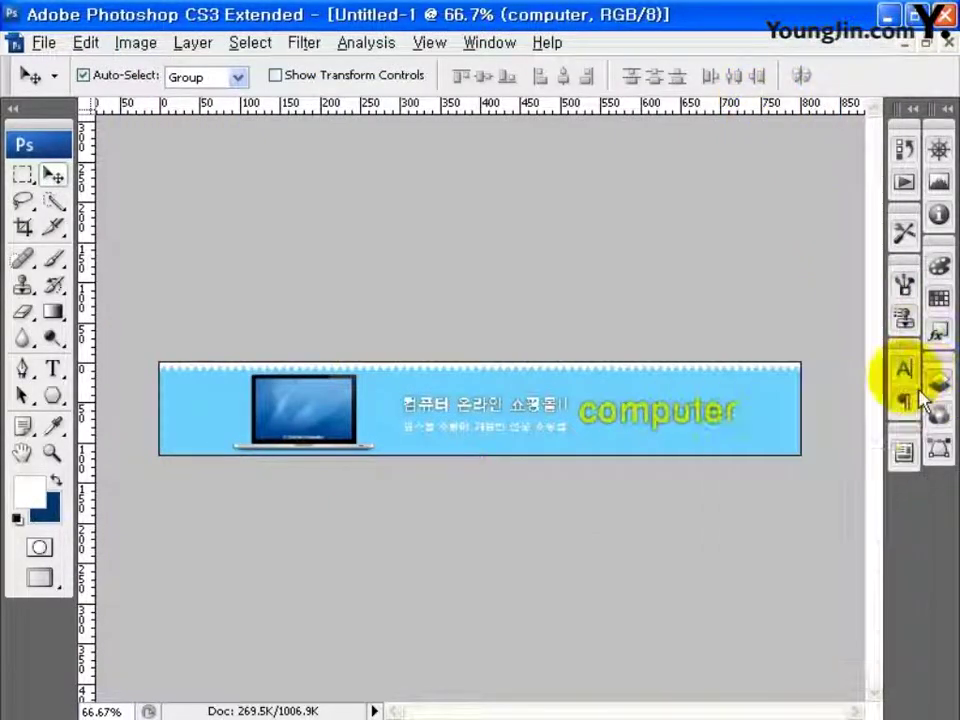
Step: Open the printer picture image3 from the source folder
left_click(45, 41)
left_click(70, 86)
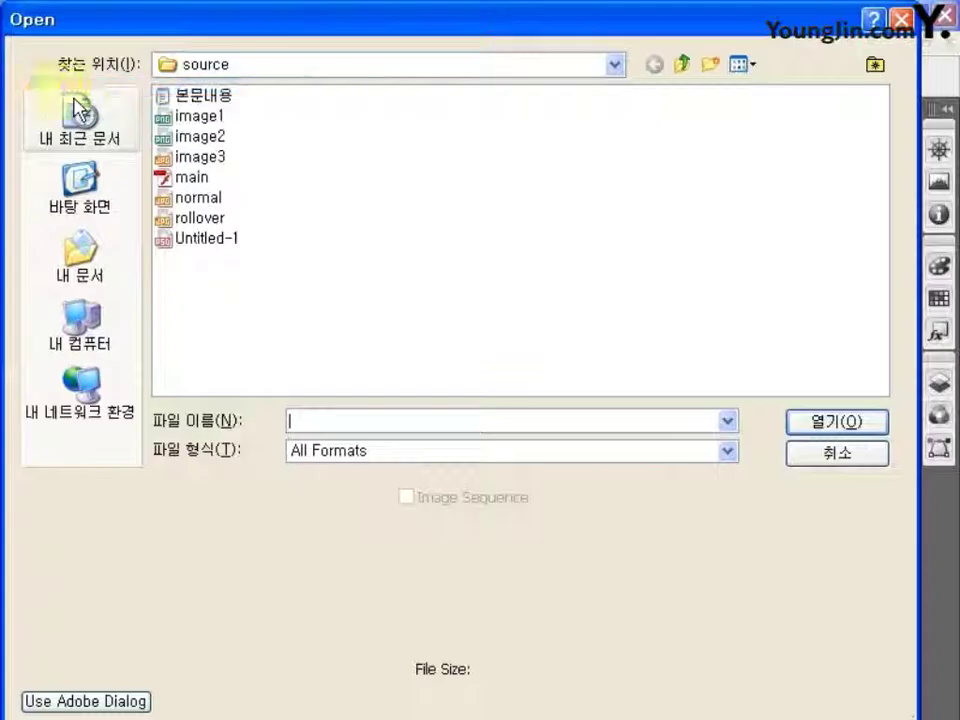
left_click(200, 157)
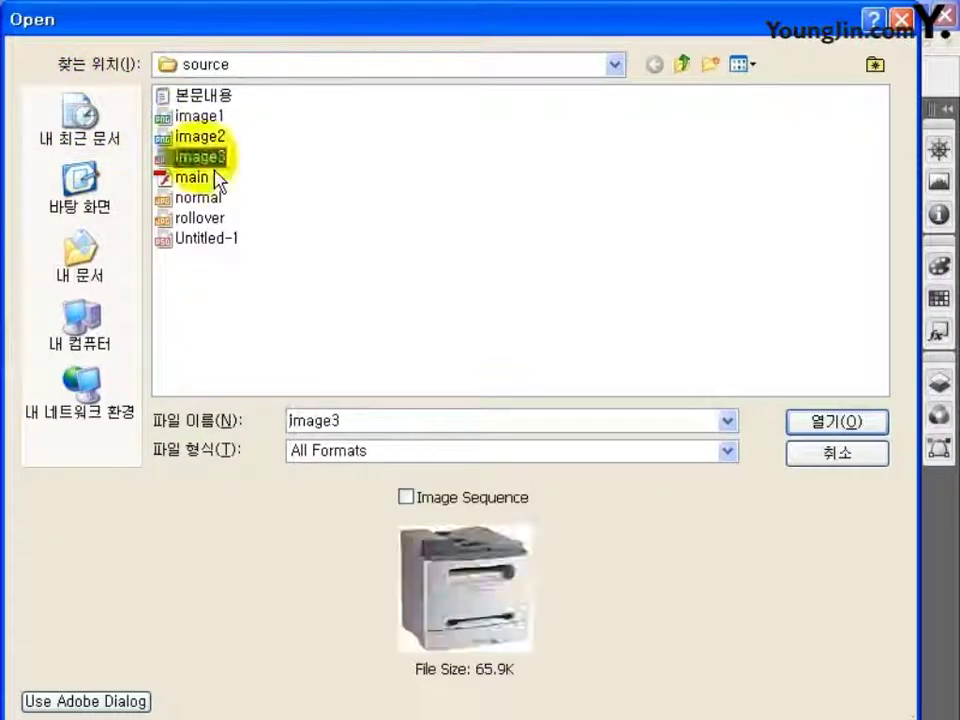
left_click(834, 423)
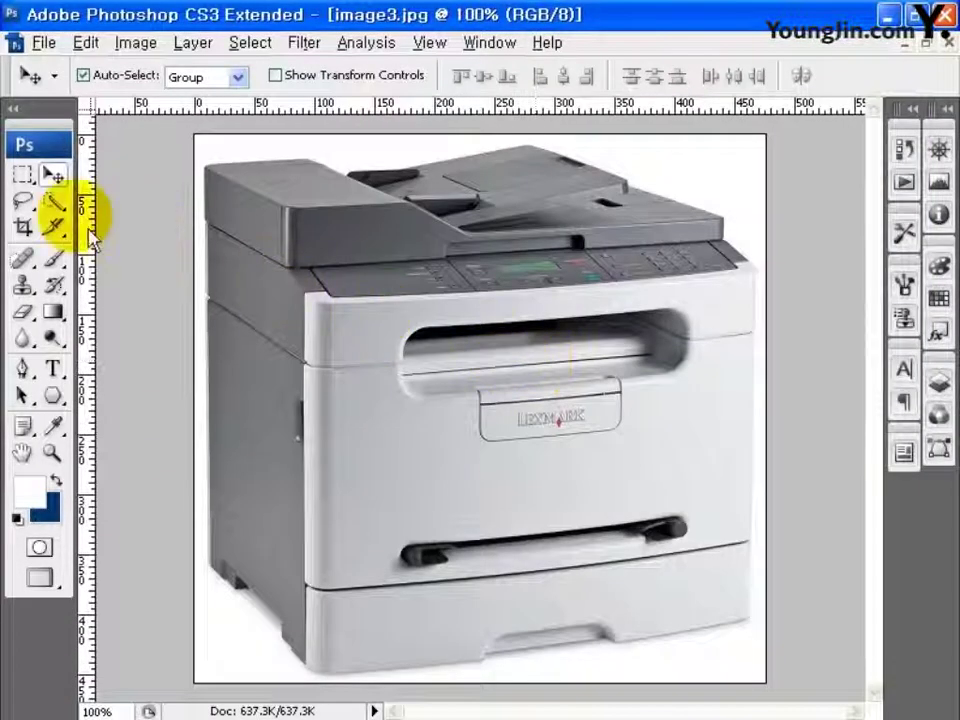
Step: Select the whole printer picture, copy it and paste it into the banner document
left_click(24, 178)
left_click_drag(171, 122, 816, 689)
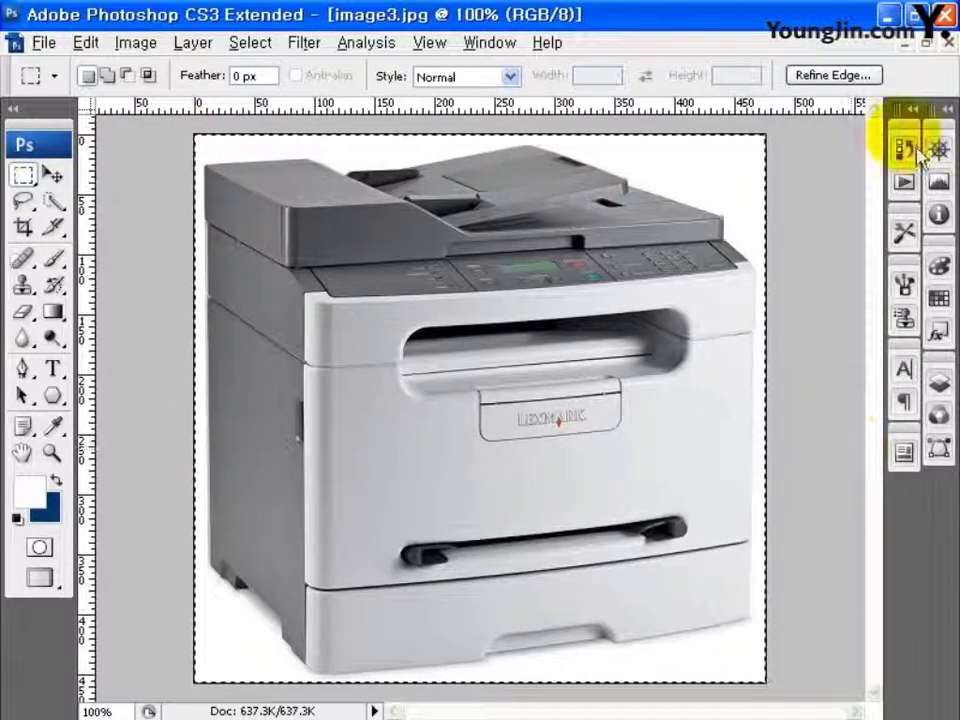
left_click(929, 42)
left_click(752, 200)
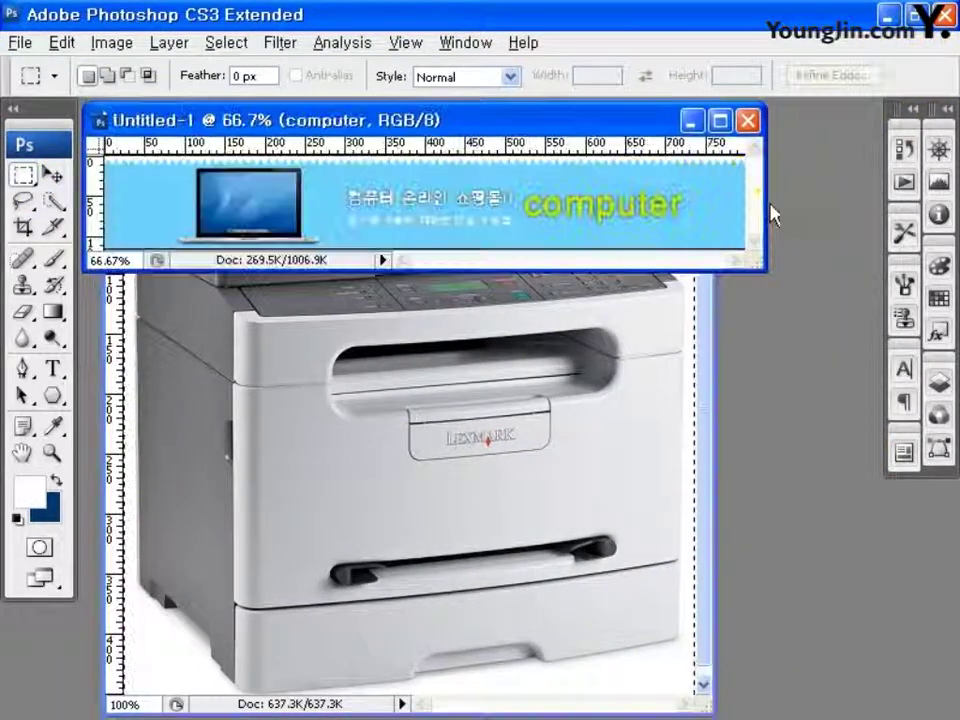
left_click(722, 121)
key("ctrl+v")
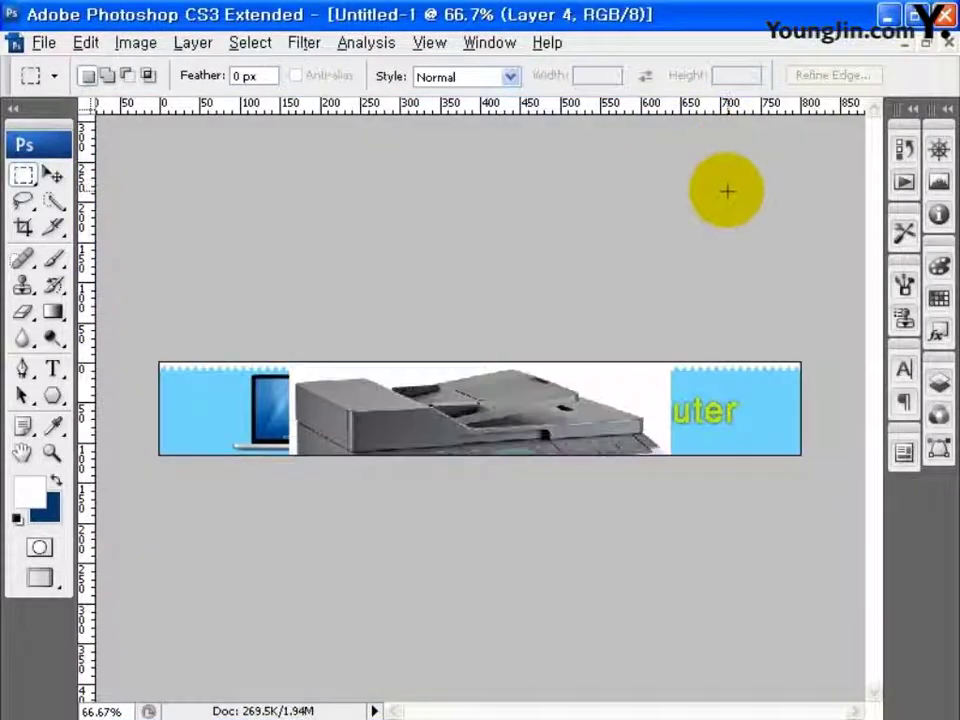
Step: Scale the pasted printer proportionally to 21.0% and place it over the laptop on the banner
key("ctrl+t")
left_click_drag(611, 424, 508, 279)
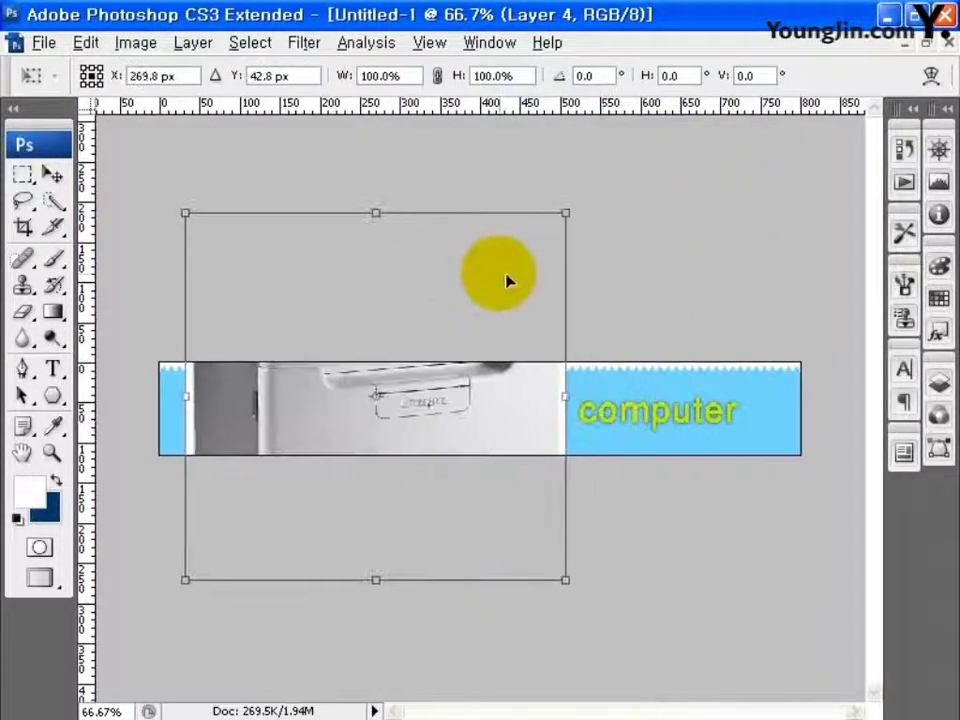
left_click_drag(570, 218, 342, 372)
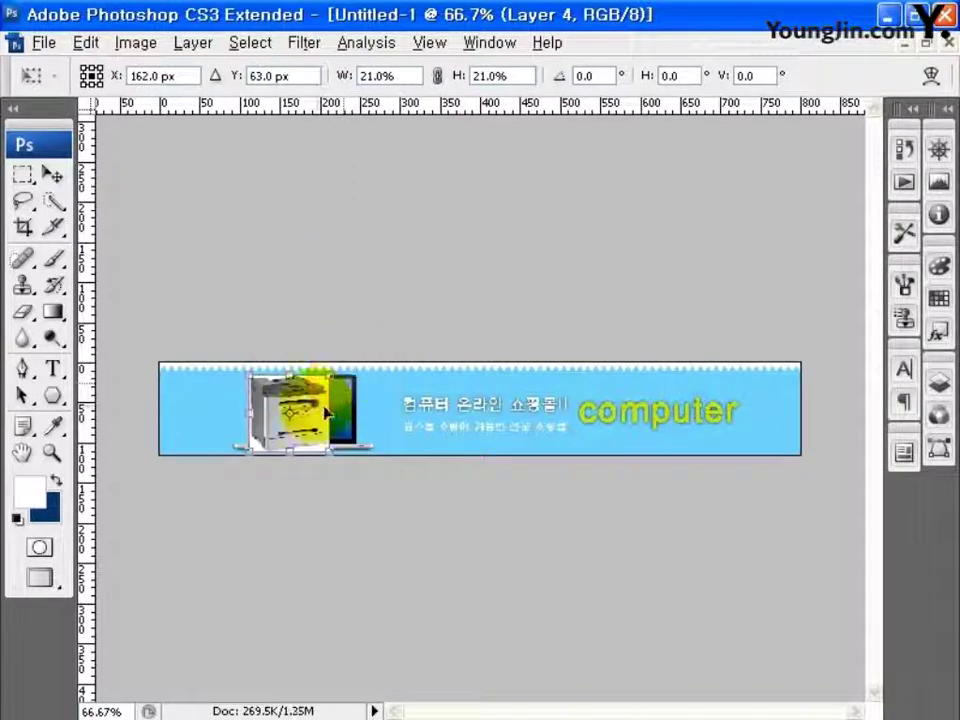
key("Return")
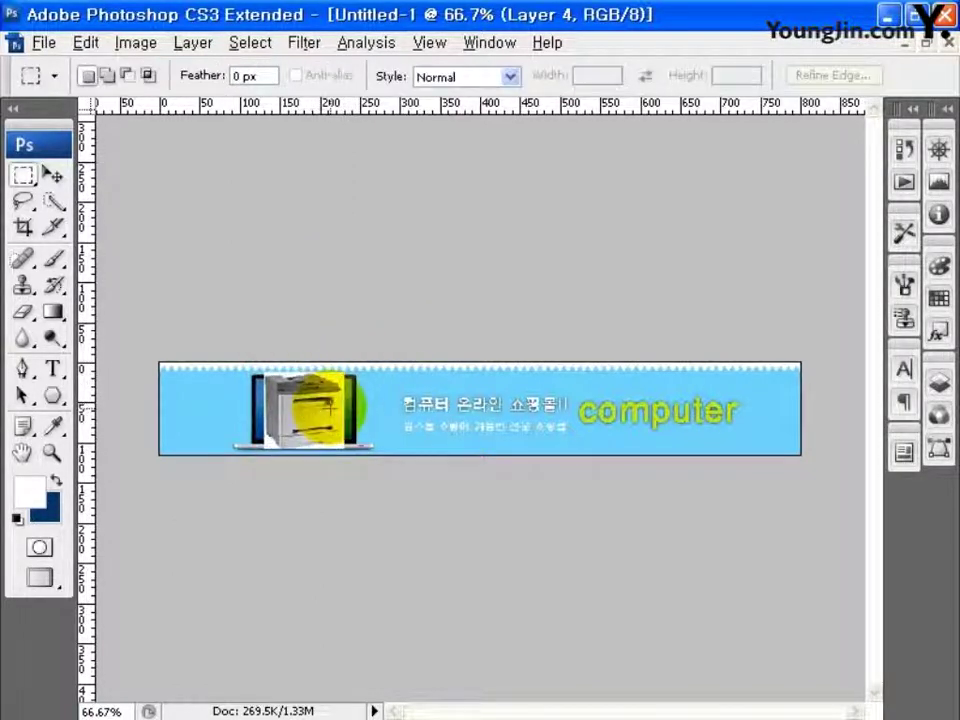
Step: Select the printer's white background using the Magic Wand with a tolerance of 5 and delete it
left_click(53, 201)
left_click(172, 225)
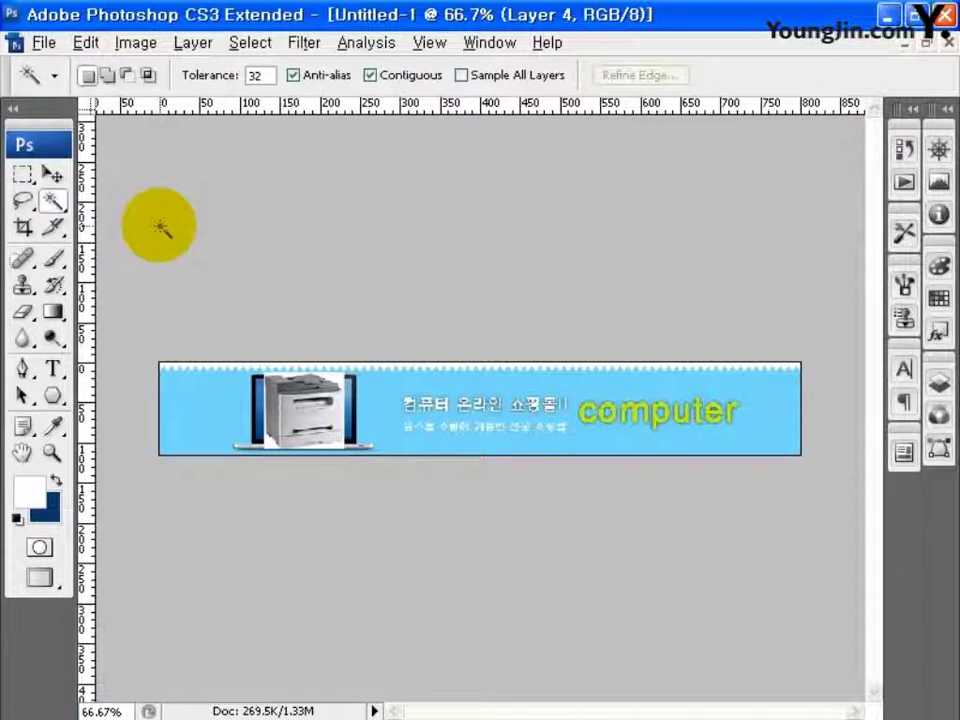
left_click(226, 82)
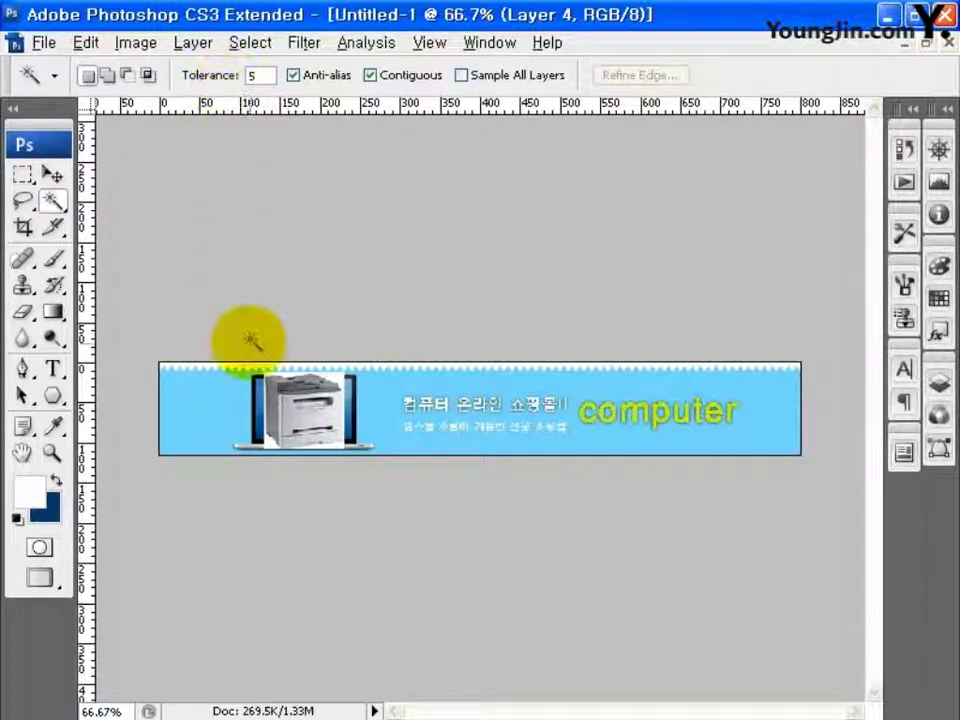
left_click(269, 441)
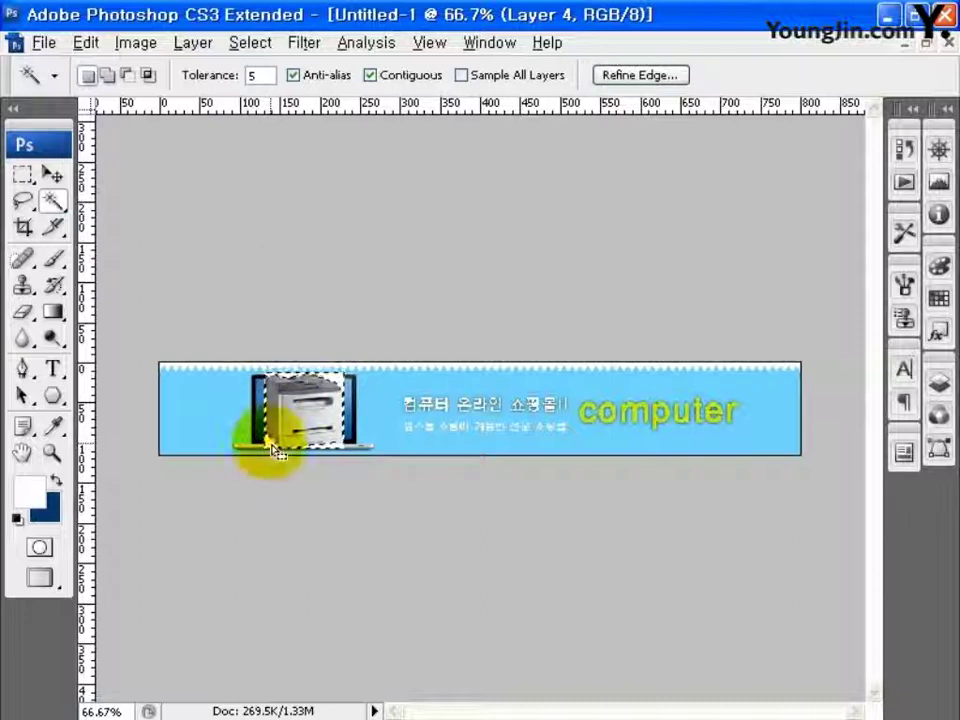
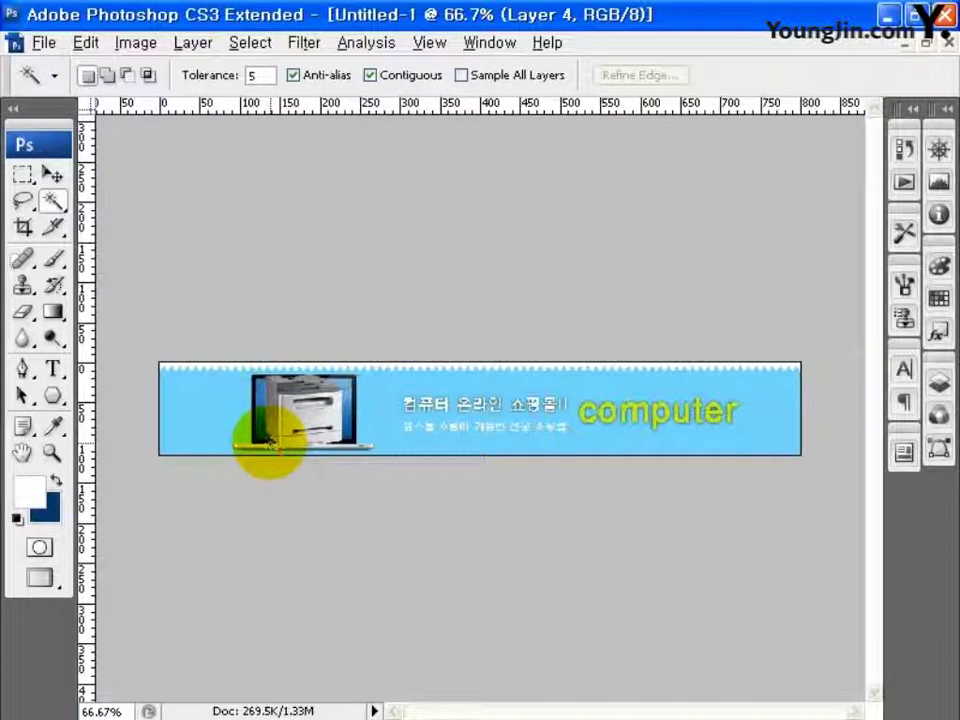
Step: Hide the printer picture on Layer 4 of the banner
left_click(939, 381)
left_click(681, 472)
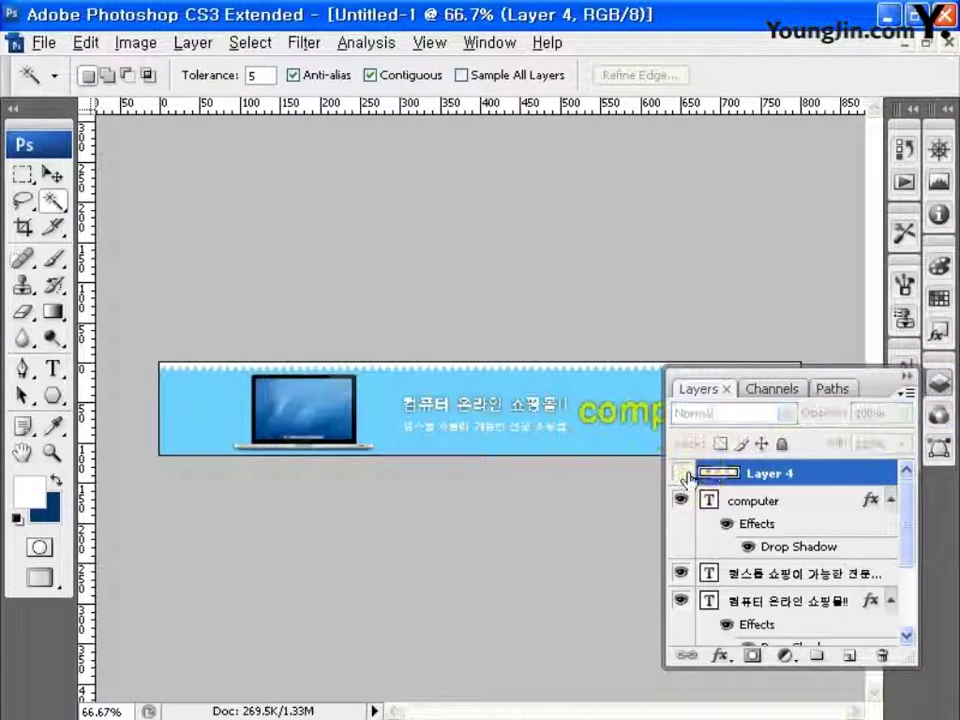
key("v")
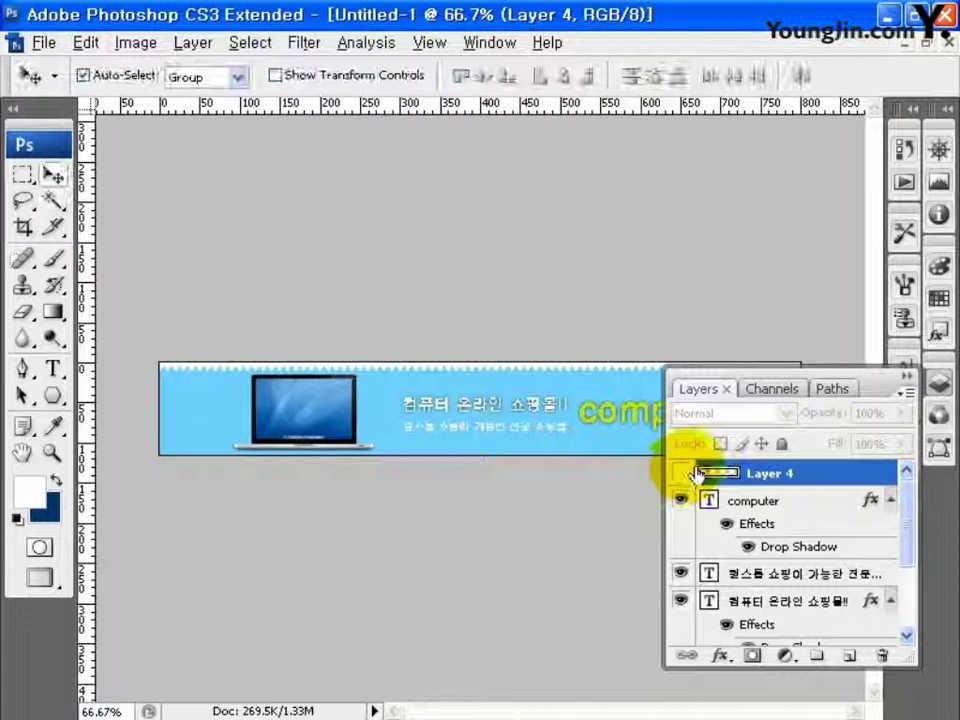
Step: Duplicate the "computer" title layer and hide the original title
left_click(779, 509)
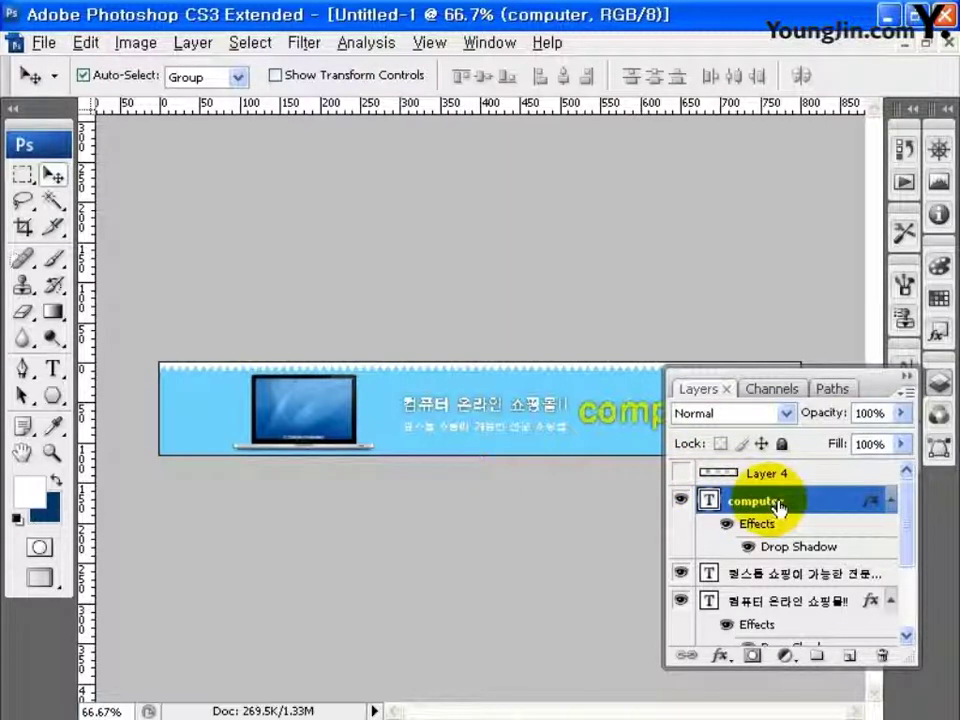
key("ctrl+j")
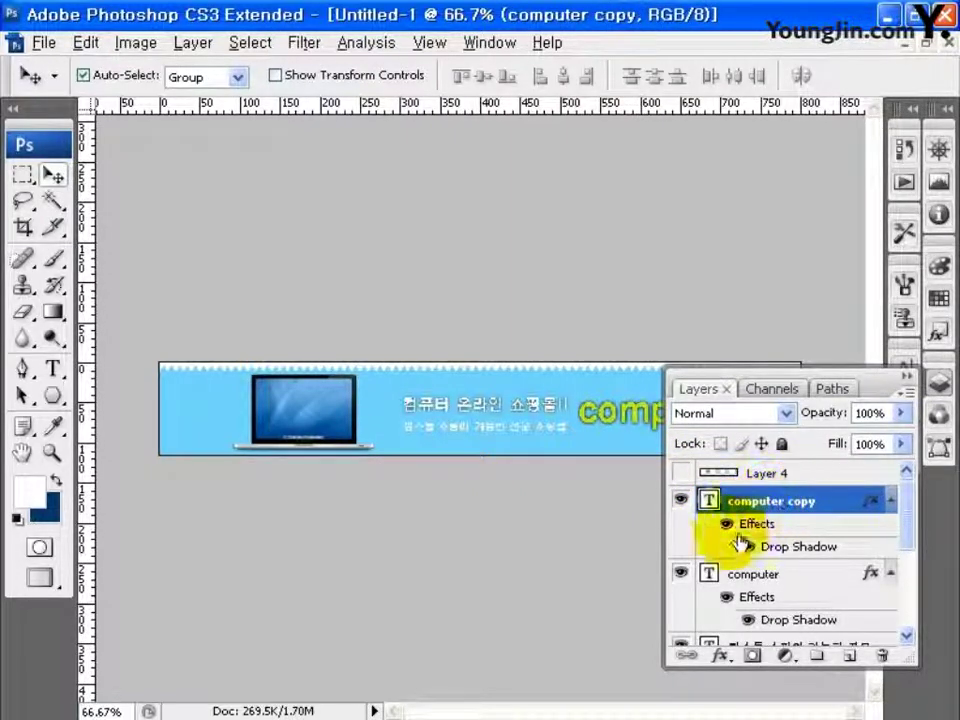
left_click(682, 573)
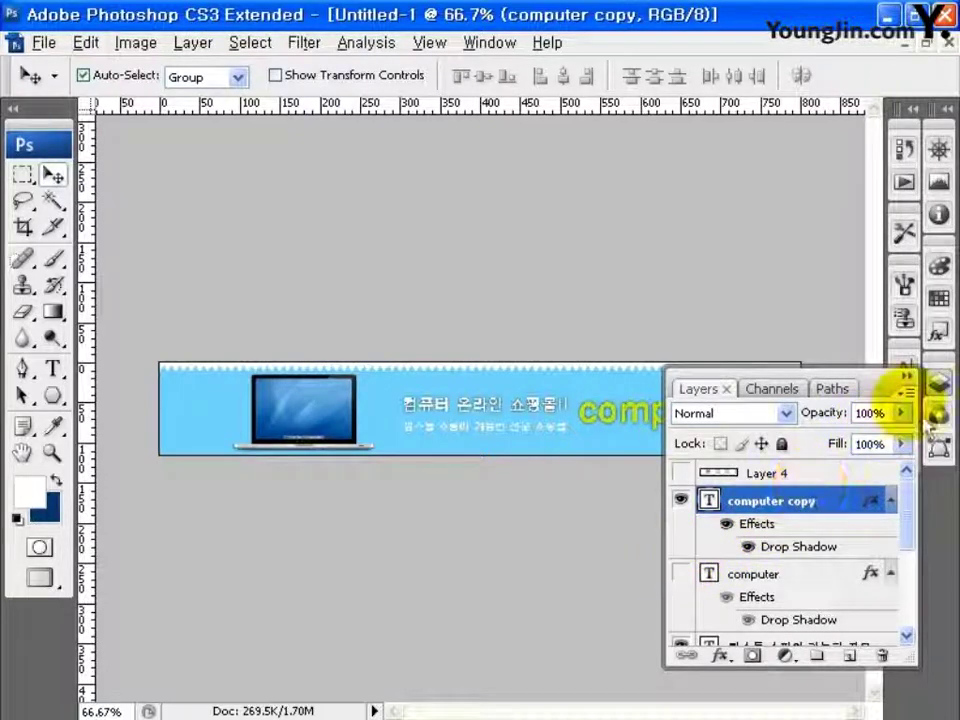
left_click(939, 385)
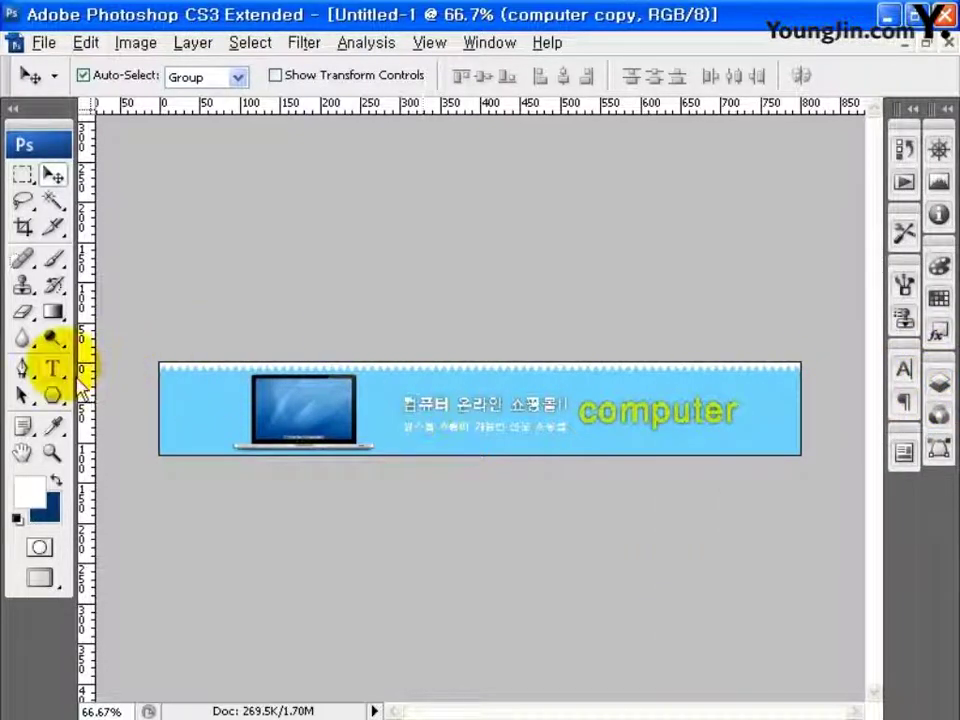
Step: Replace the duplicated title's text with "printer"
left_click(53, 368)
left_click(582, 420)
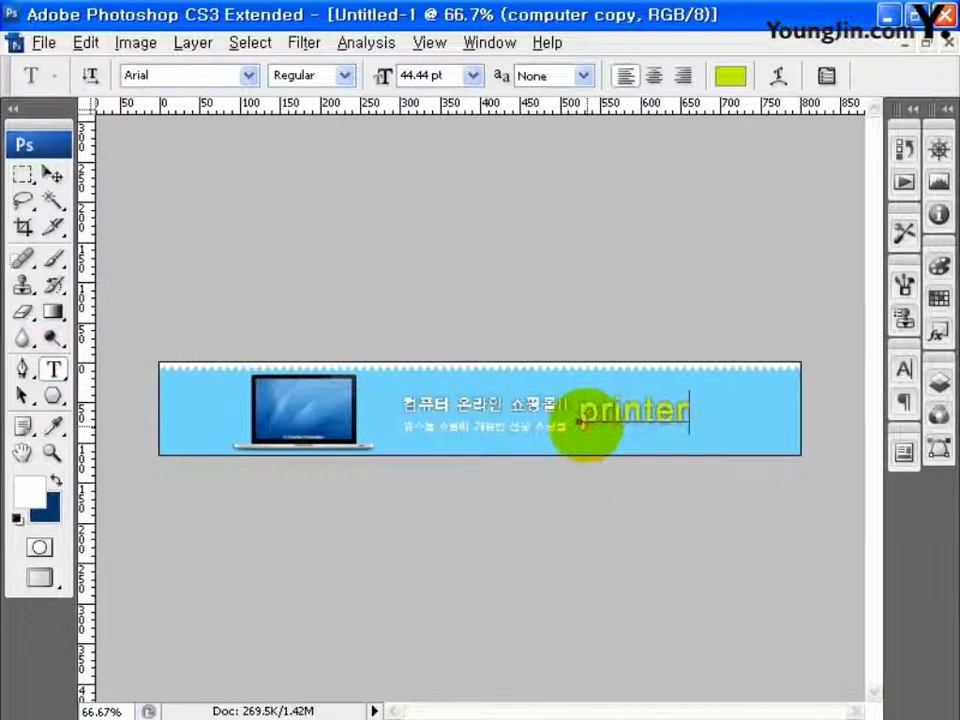
left_click(53, 176)
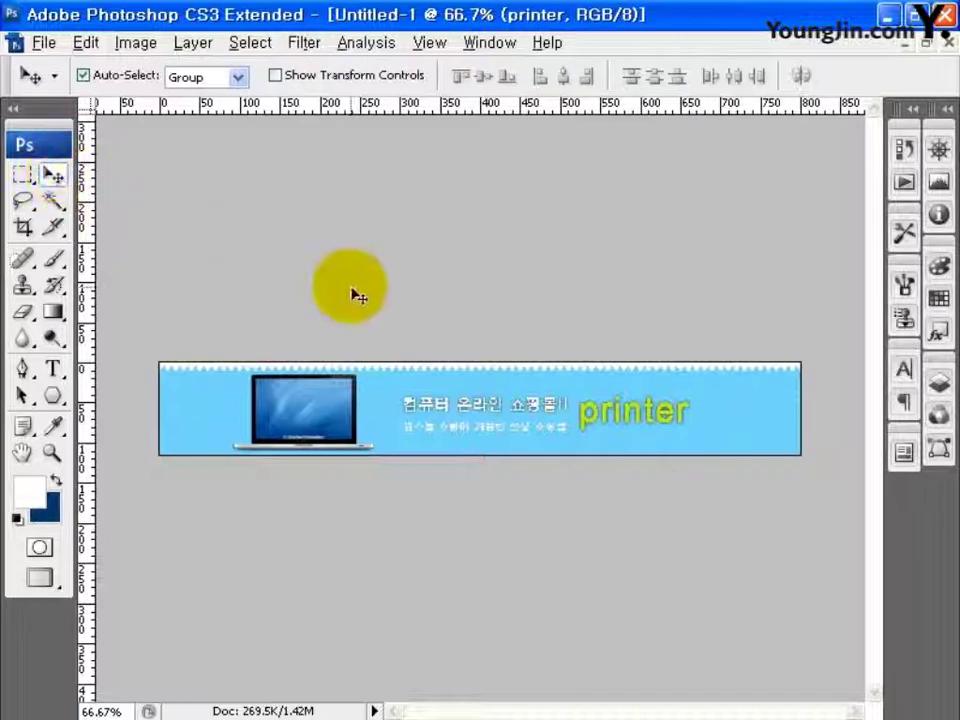
Step: Hide the "printer" title layer and show the "computer" title layer again
left_click(939, 383)
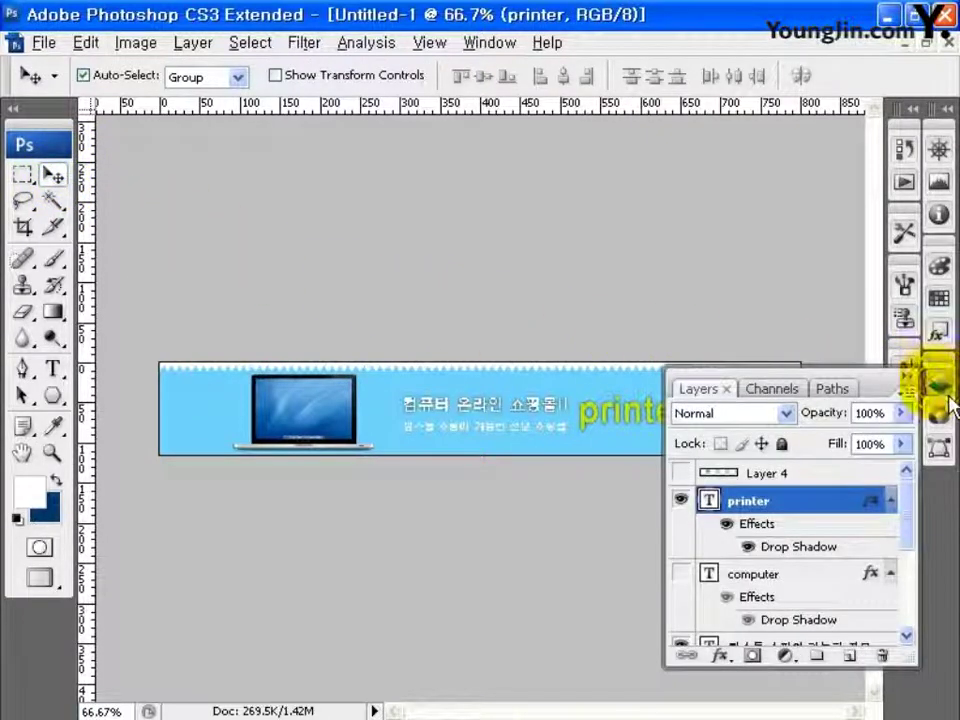
left_click(681, 498)
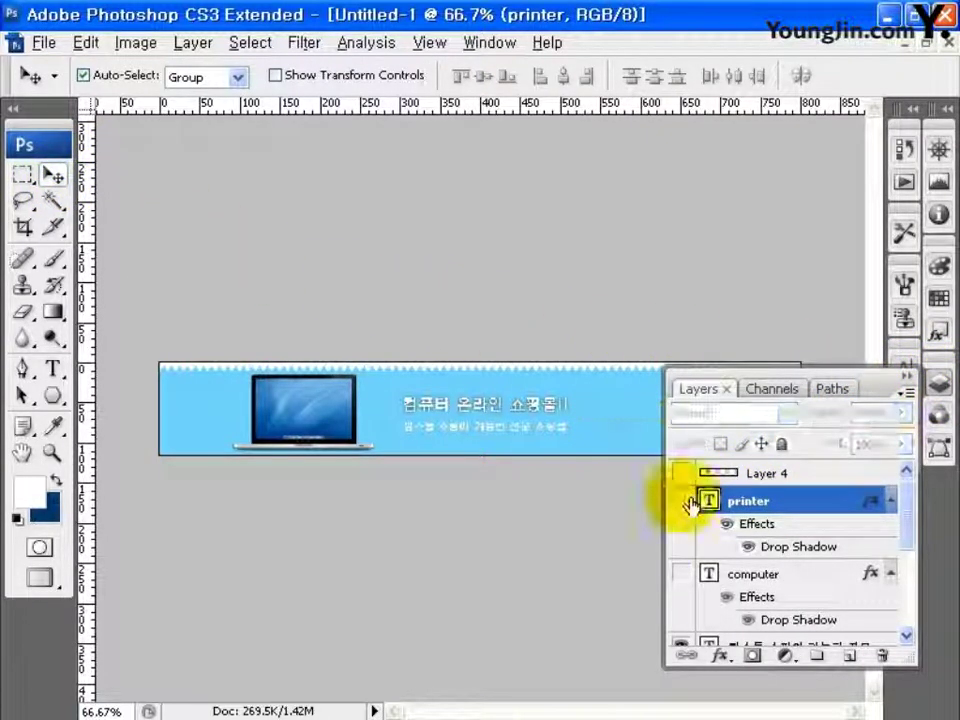
left_click(681, 574)
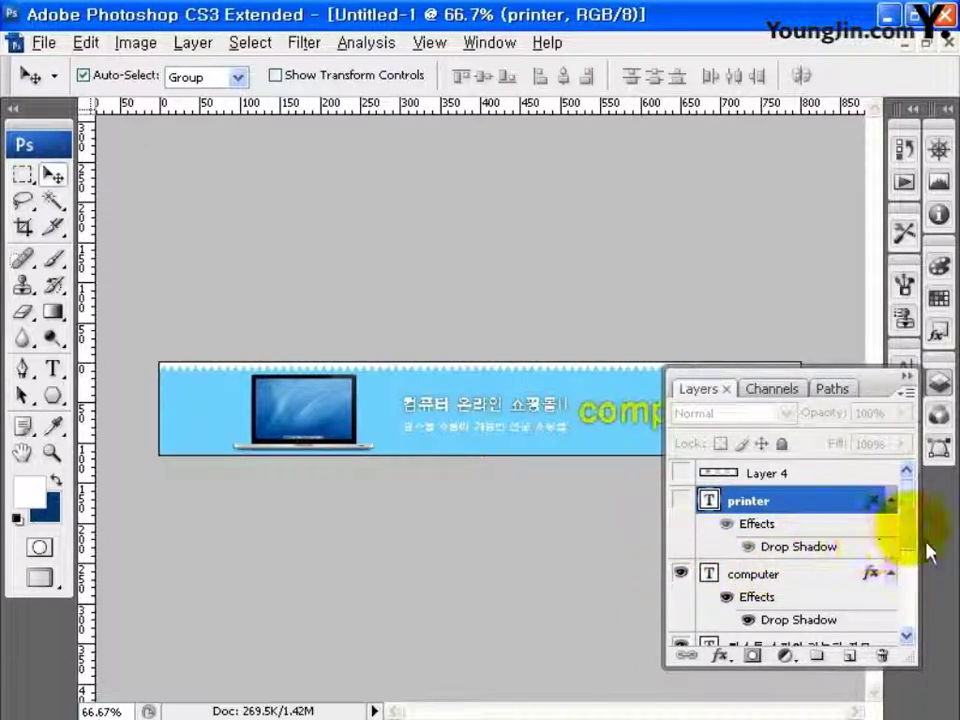
Step: Select the laptop's blue screen area on Layer 3 with a rectangular marquee and copy it to a new layer
left_click_drag(922, 553, 928, 628)
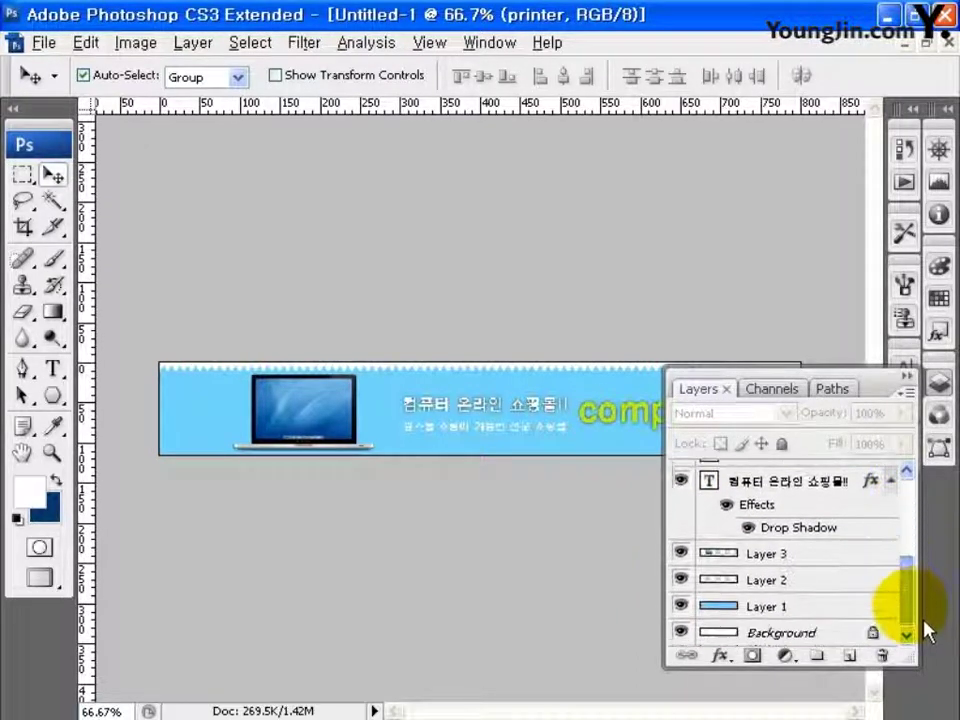
left_click(778, 554)
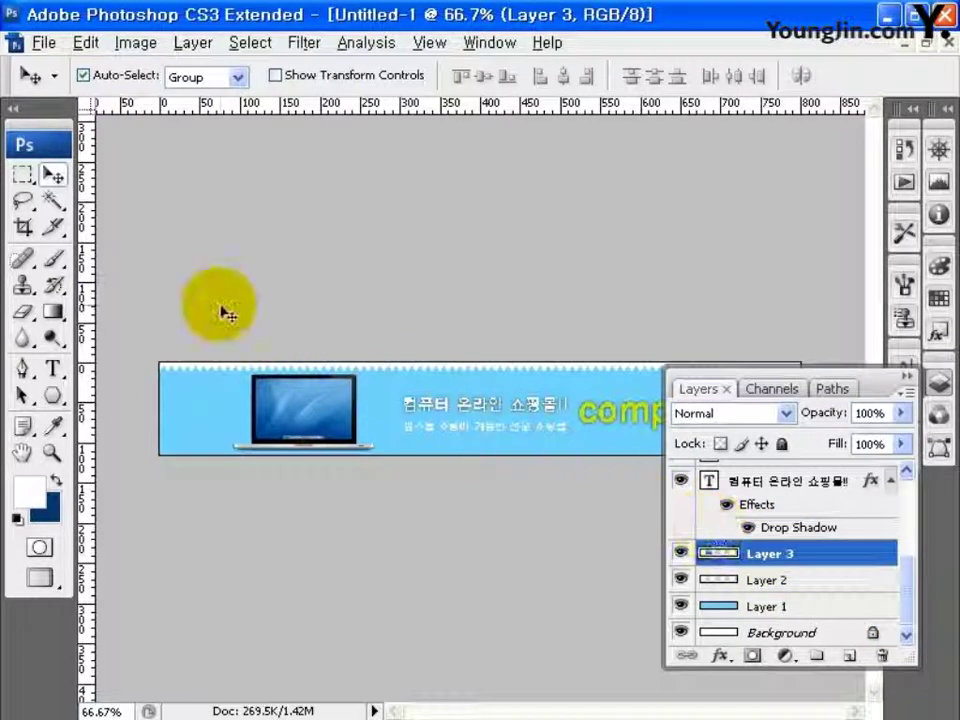
left_click(23, 175)
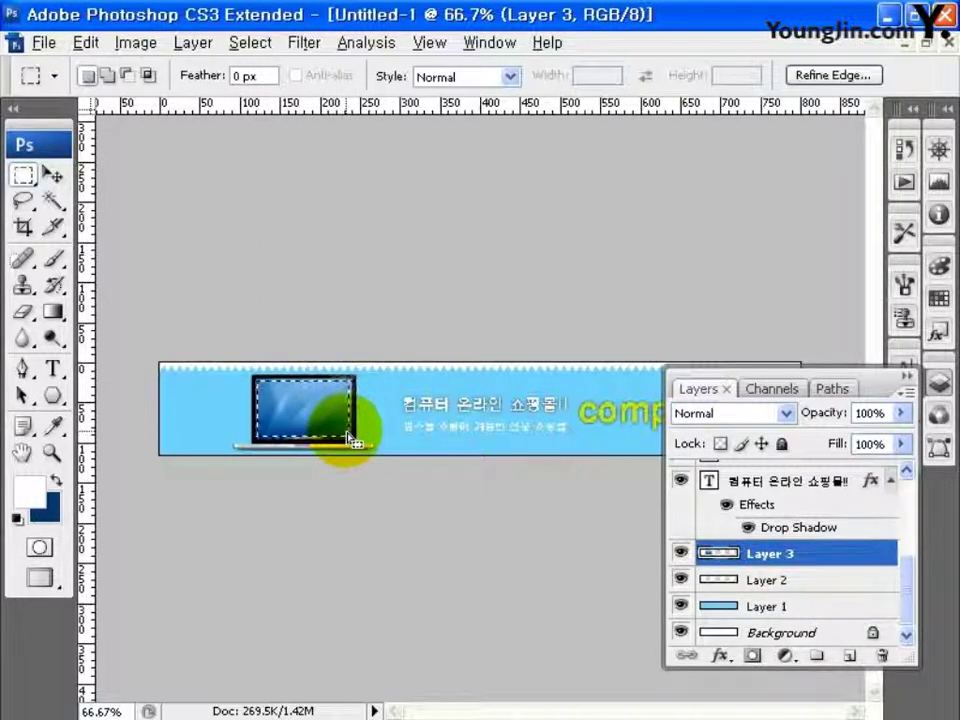
key("ctrl+j")
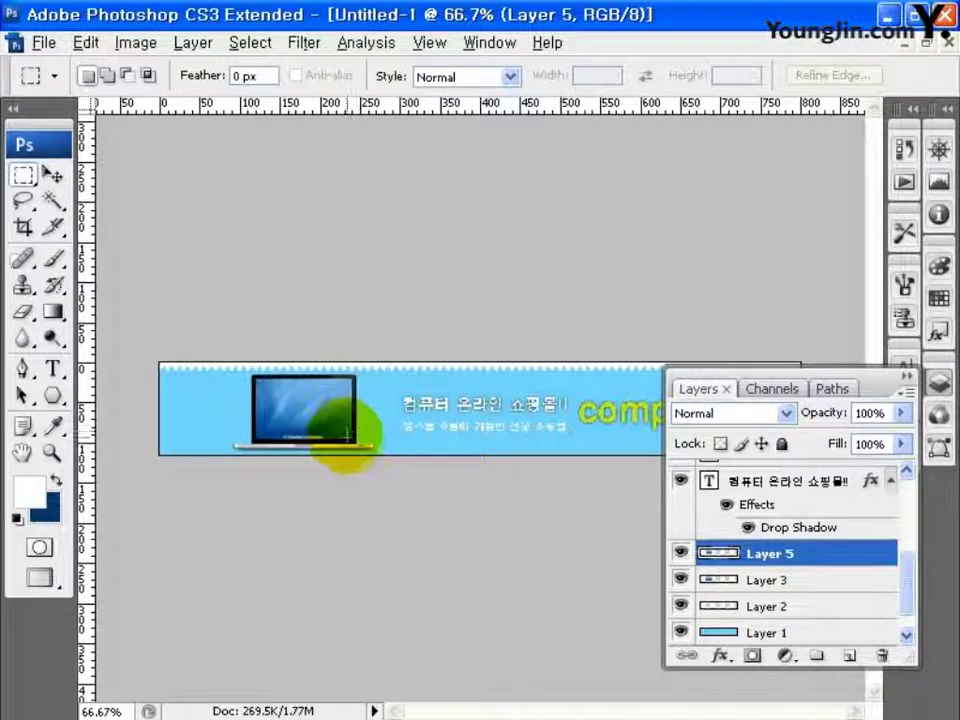
Step: Enlarge the copied screen image and place it behind the "computer" title, covering the right end of the banner
left_click(938, 382)
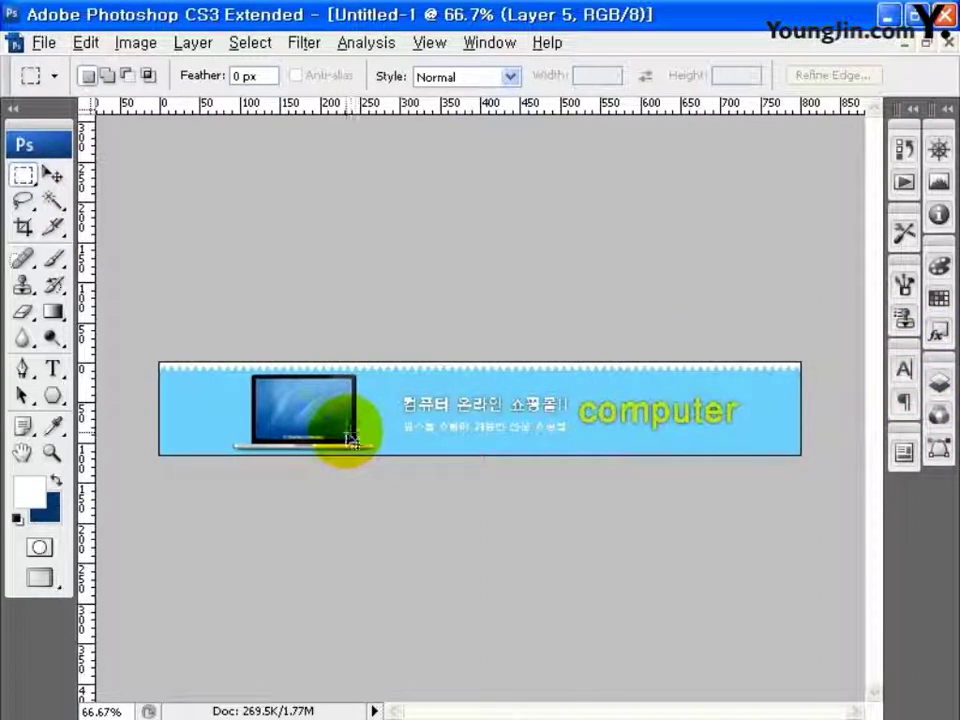
key("ctrl+t")
left_click_drag(360, 388, 784, 461)
key("Return")
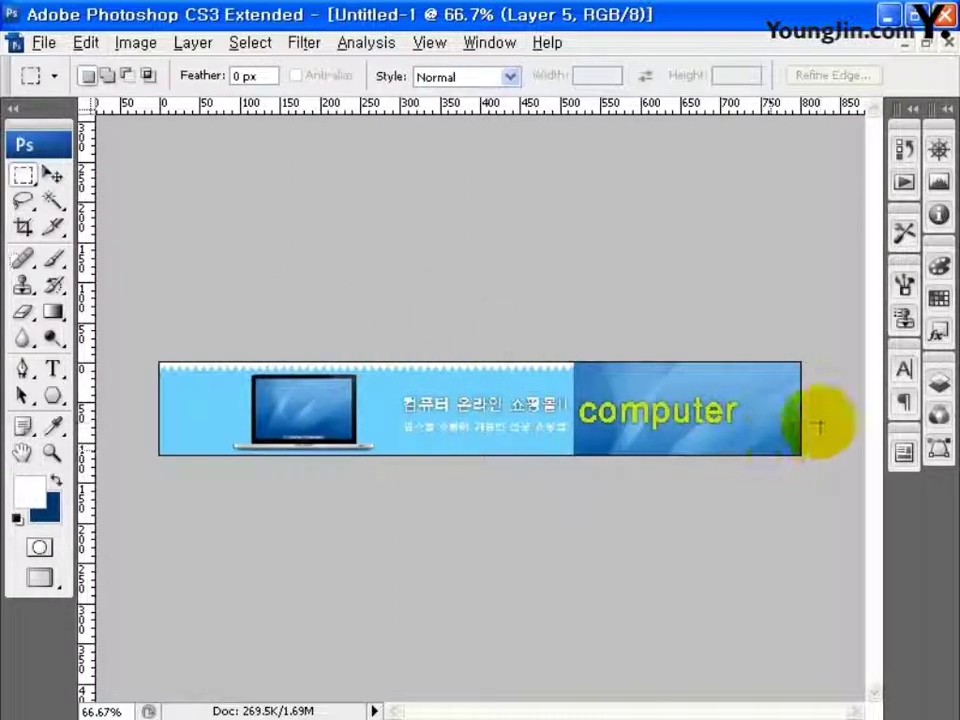
Step: Move the enlarged screen image, Layer 5, below Layer 2 and add a layer mask to it
left_click(938, 381)
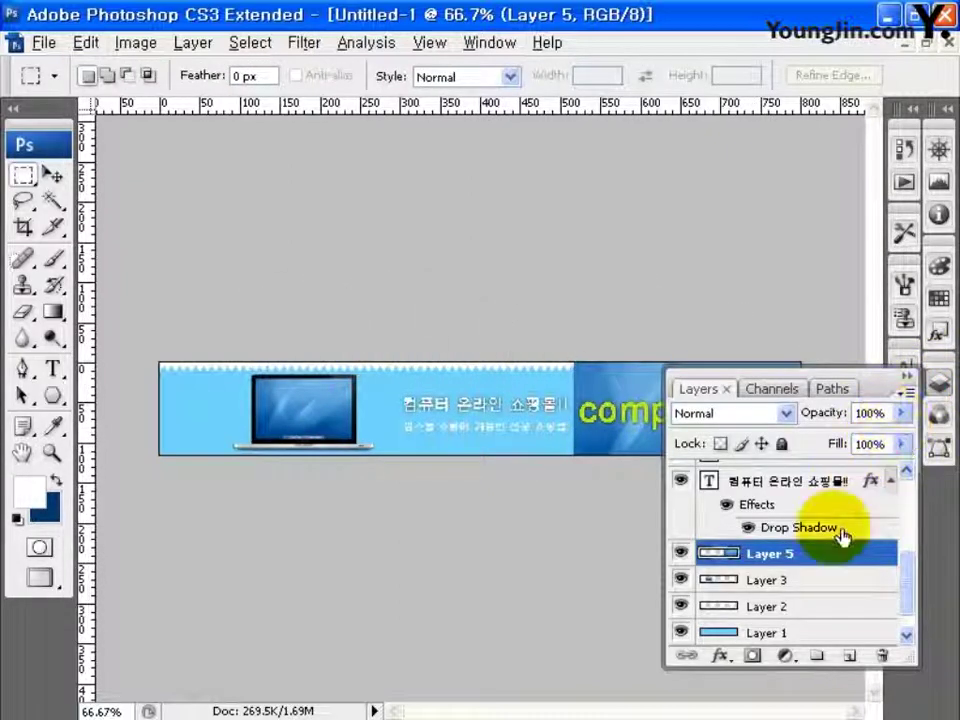
left_click_drag(825, 553, 835, 627)
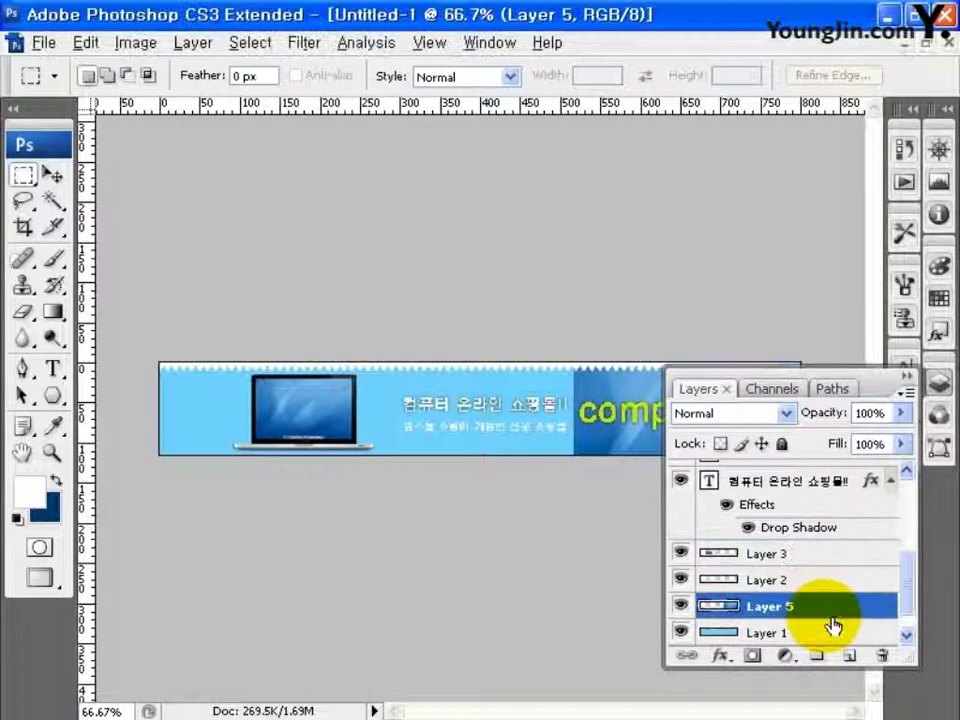
left_click(754, 656)
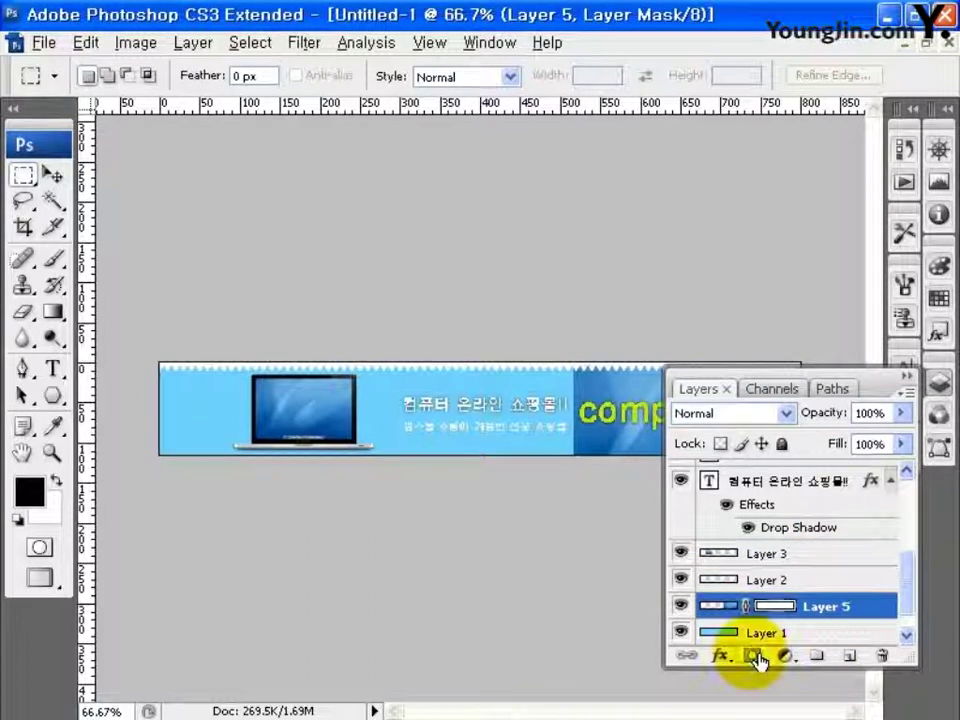
left_click(940, 383)
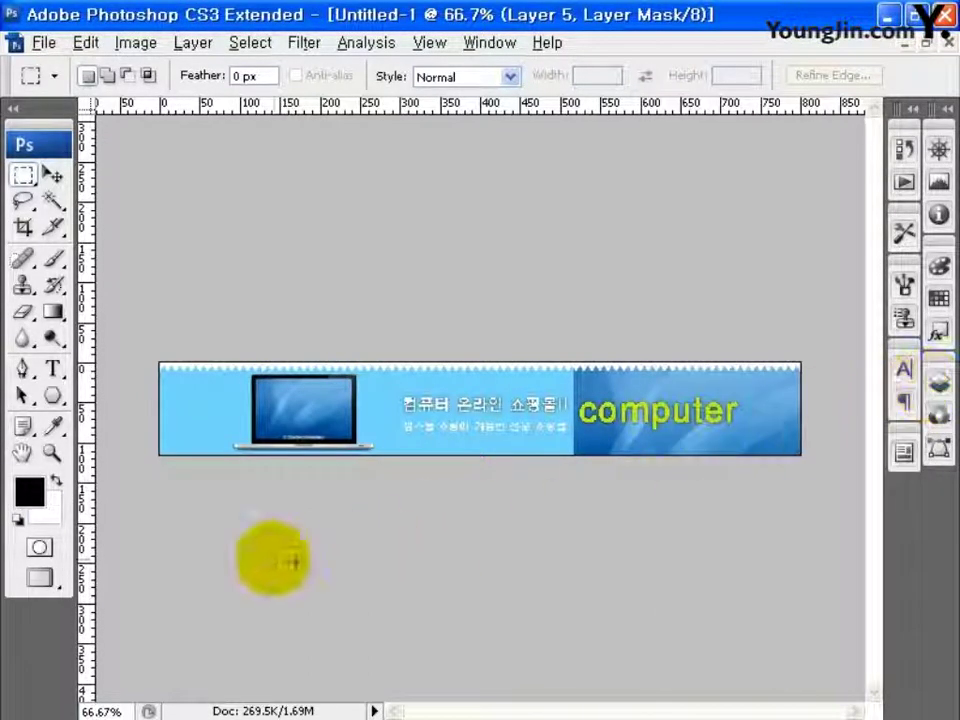
left_click(29, 490)
key("Escape")
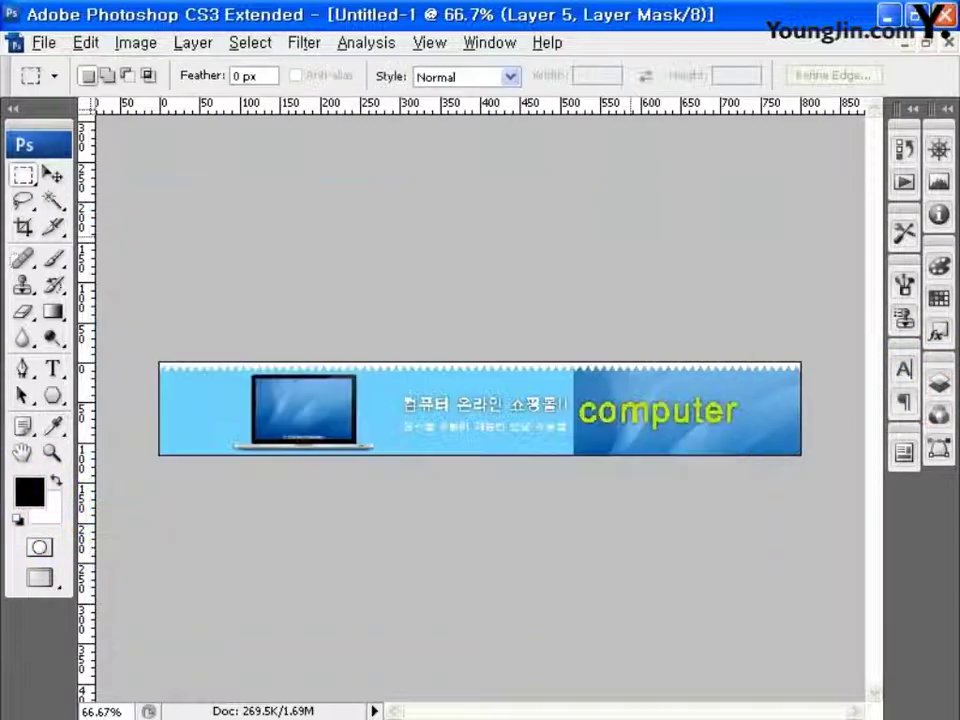
left_click(45, 512)
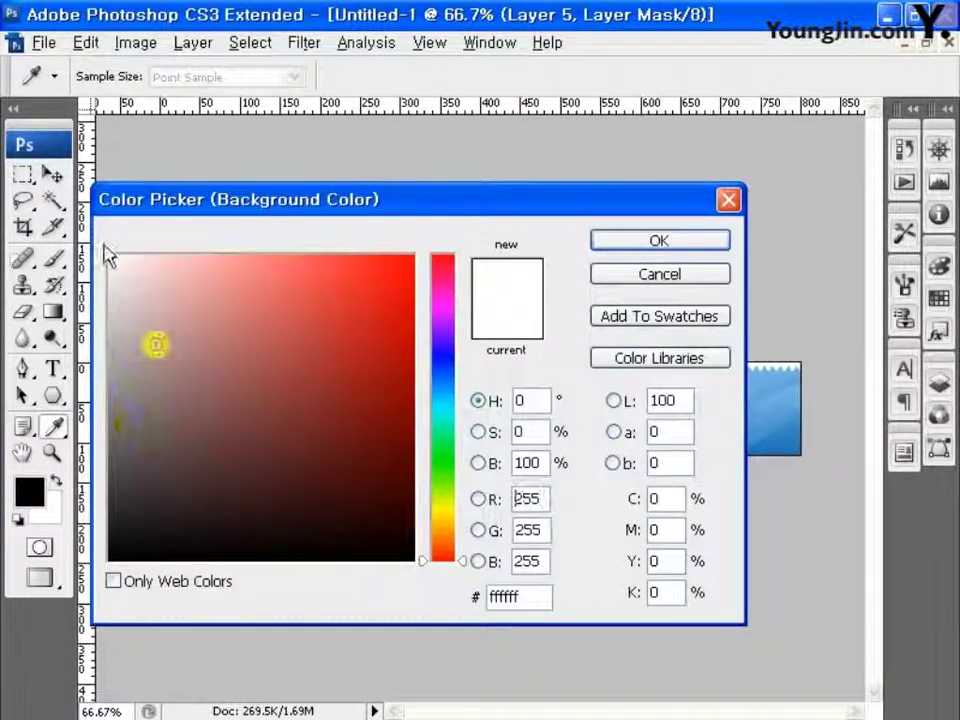
key("Escape")
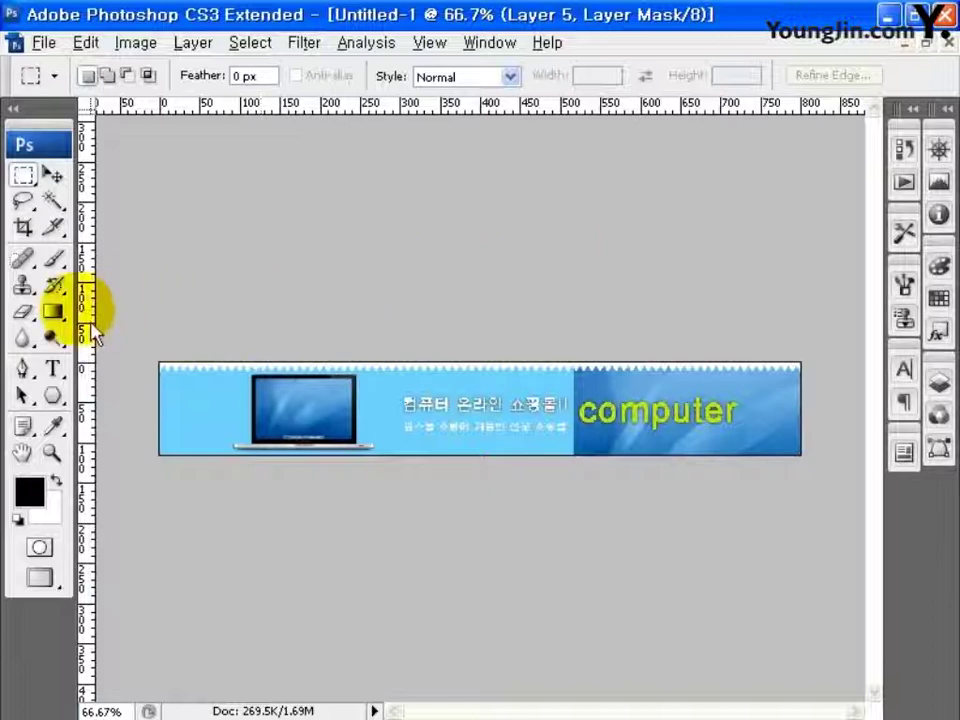
Step: Fade the screen image's left edge into the banner with a black-to-transparent linear gradient on its mask
left_click(53, 311)
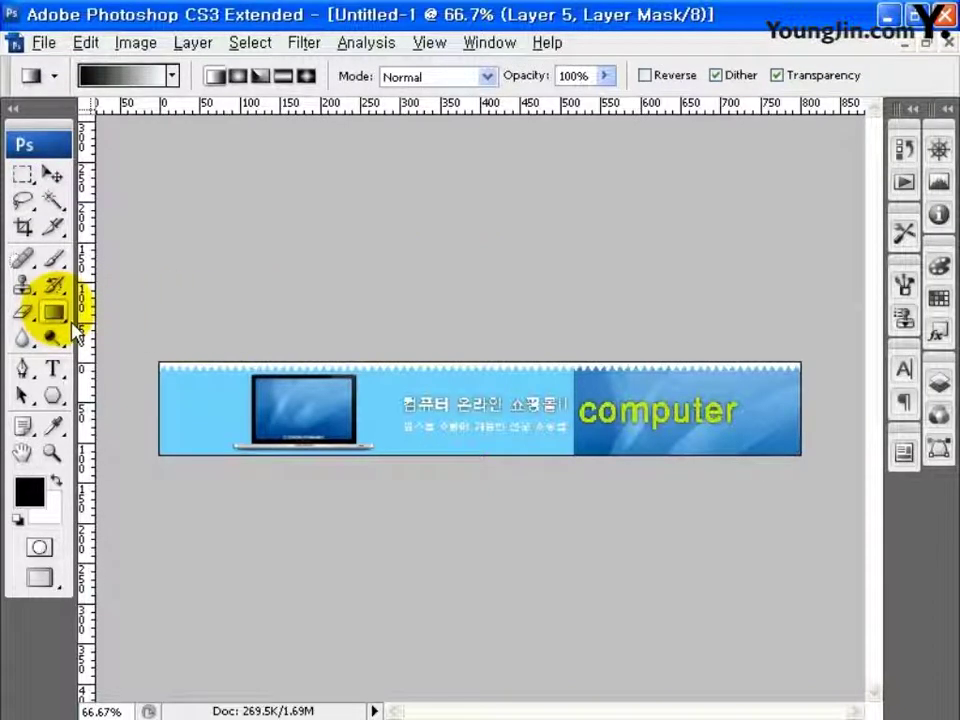
left_click(173, 75)
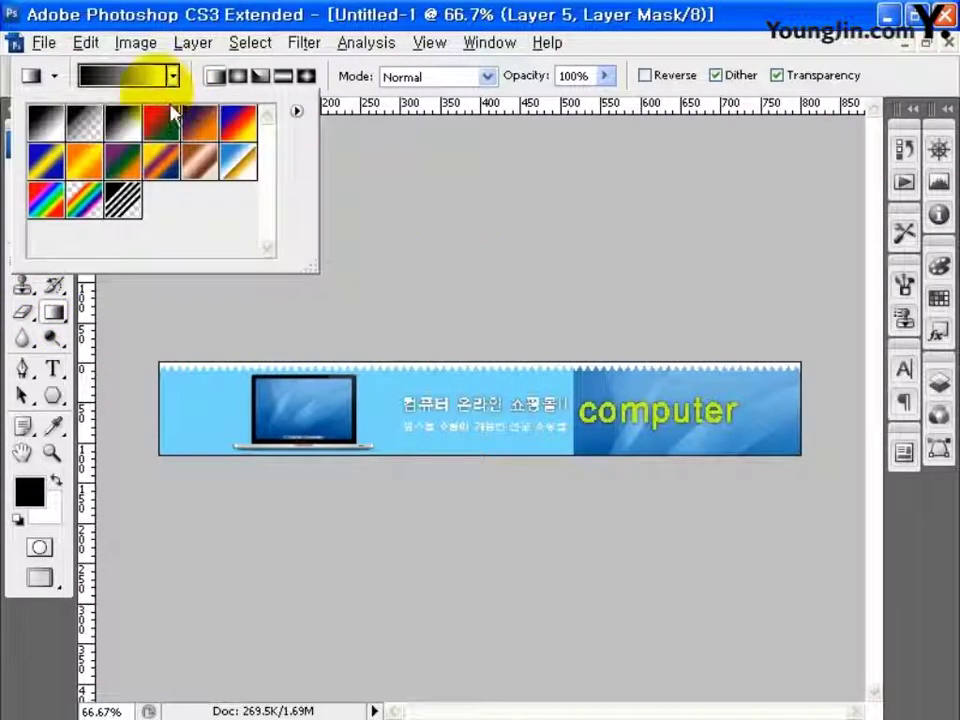
left_click(101, 127)
left_click(380, 300)
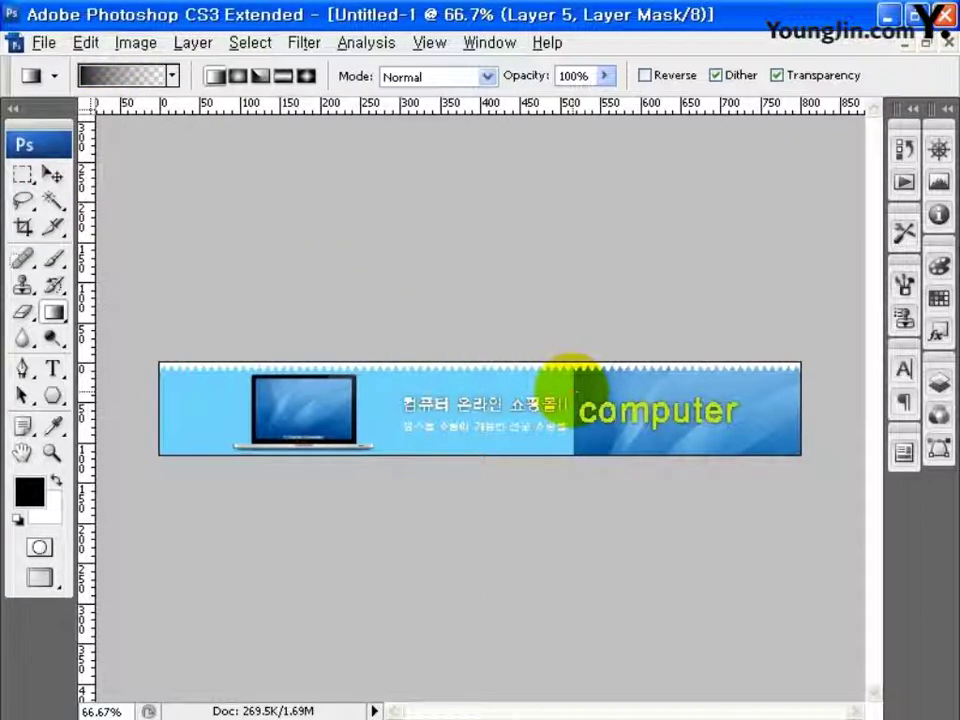
left_click_drag(662, 391, 662, 391)
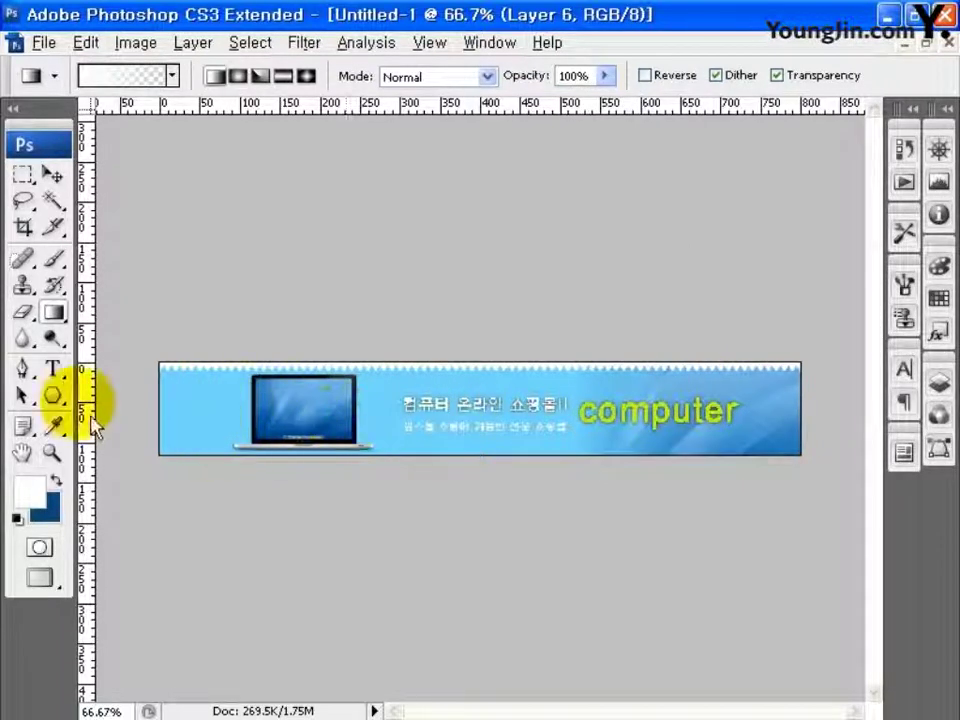
Step: Draw a white chevron arrow custom shape on Layer 6, just right of the "computer" title
left_click(53, 396)
left_click(150, 508)
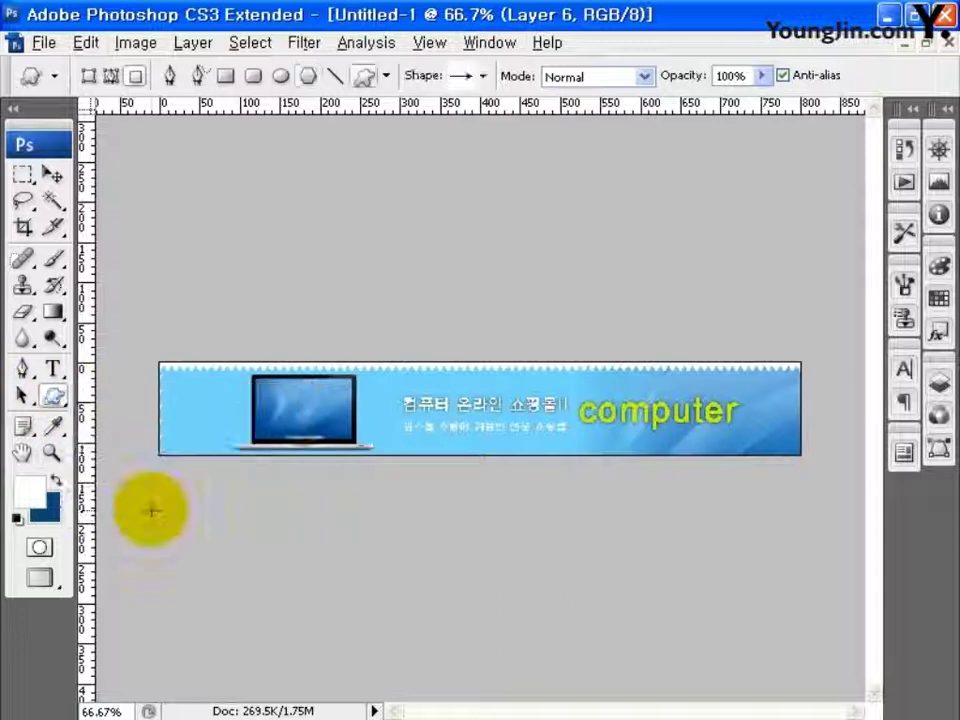
left_click(483, 75)
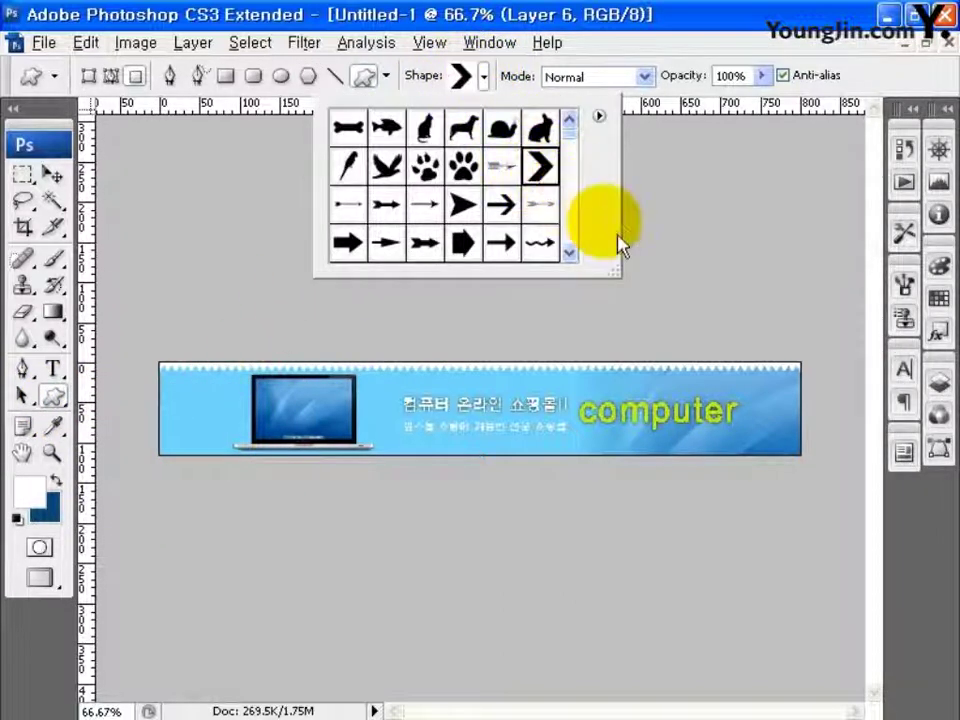
left_click(755, 398)
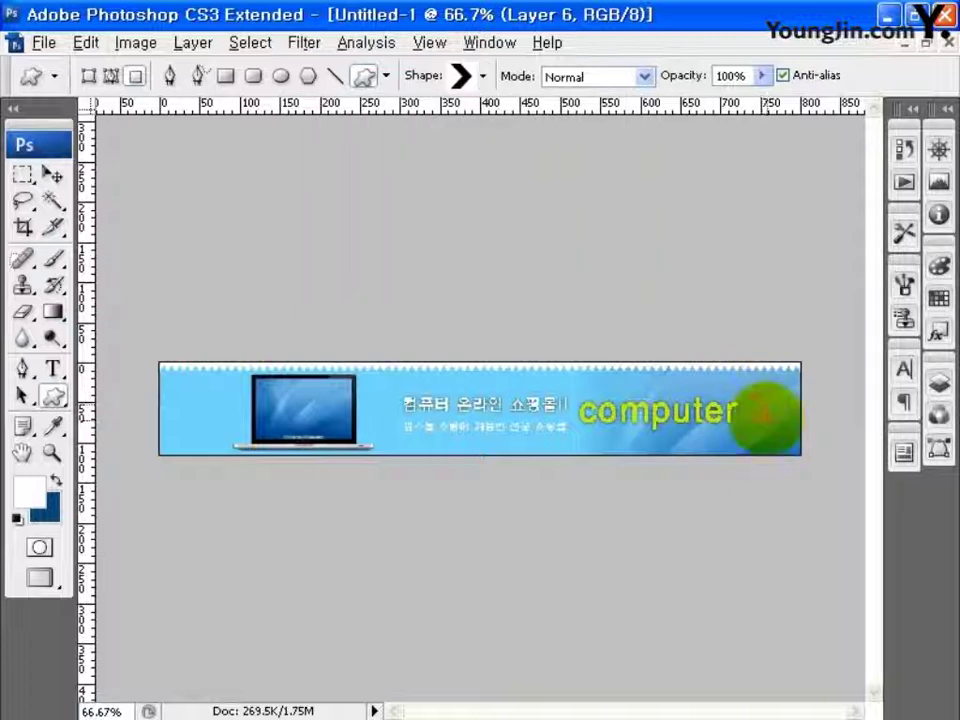
left_click(53, 175)
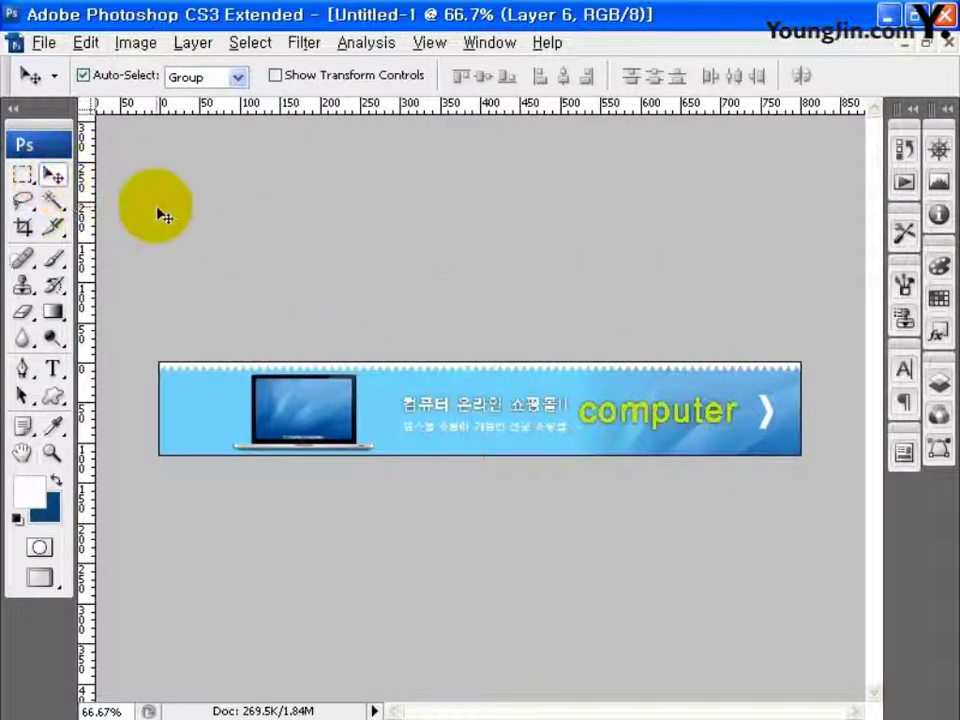
Step: Duplicate the white chevron arrow layer, Layer 6
left_click(939, 381)
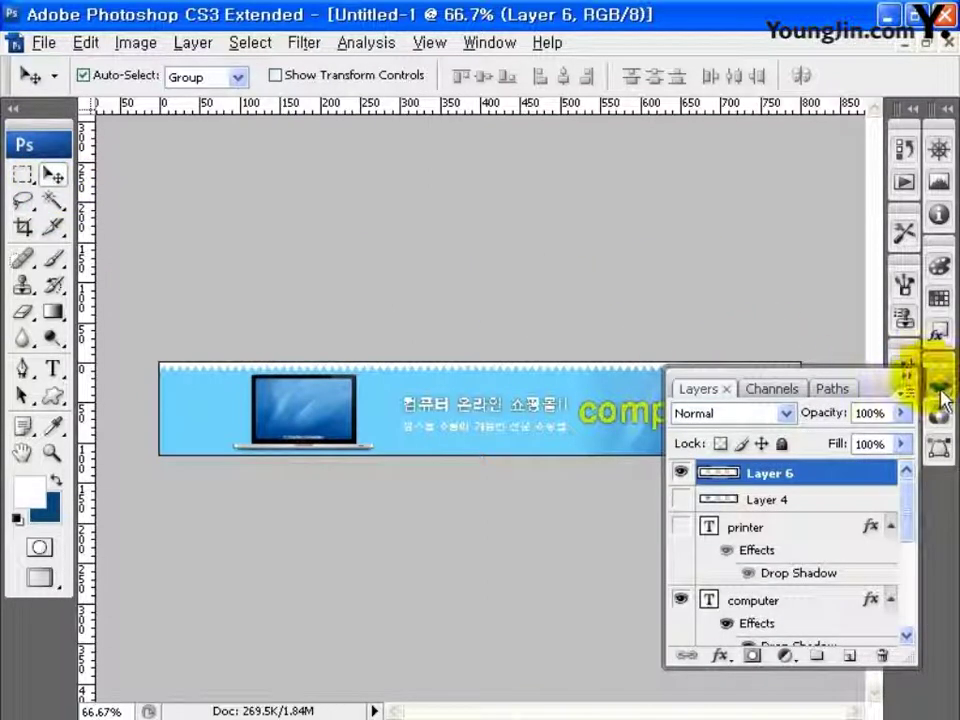
key("ctrl+j")
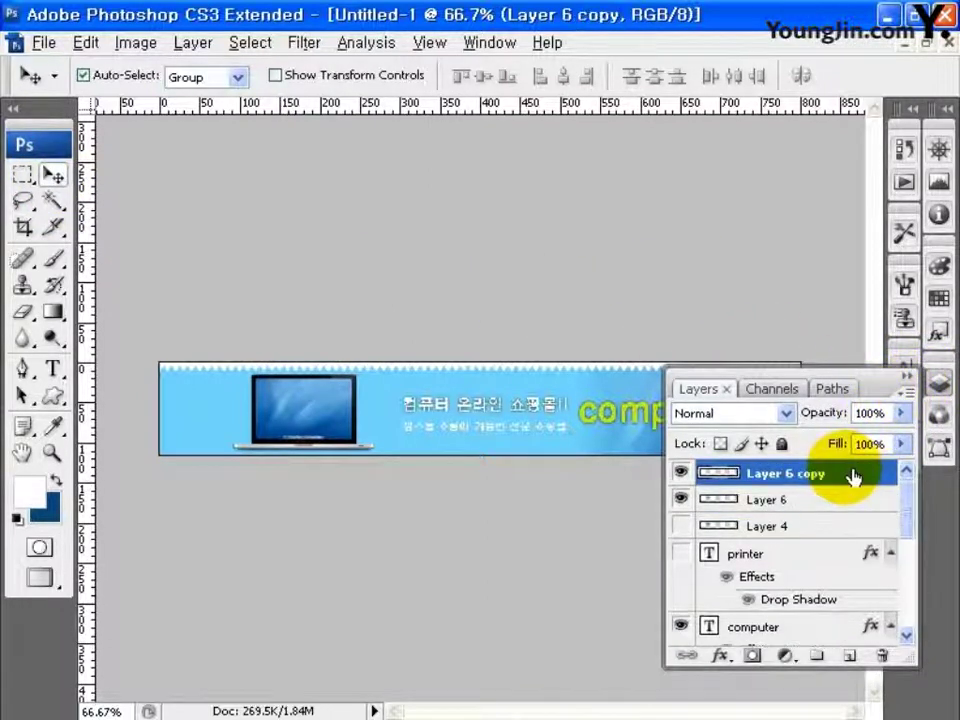
left_click(939, 381)
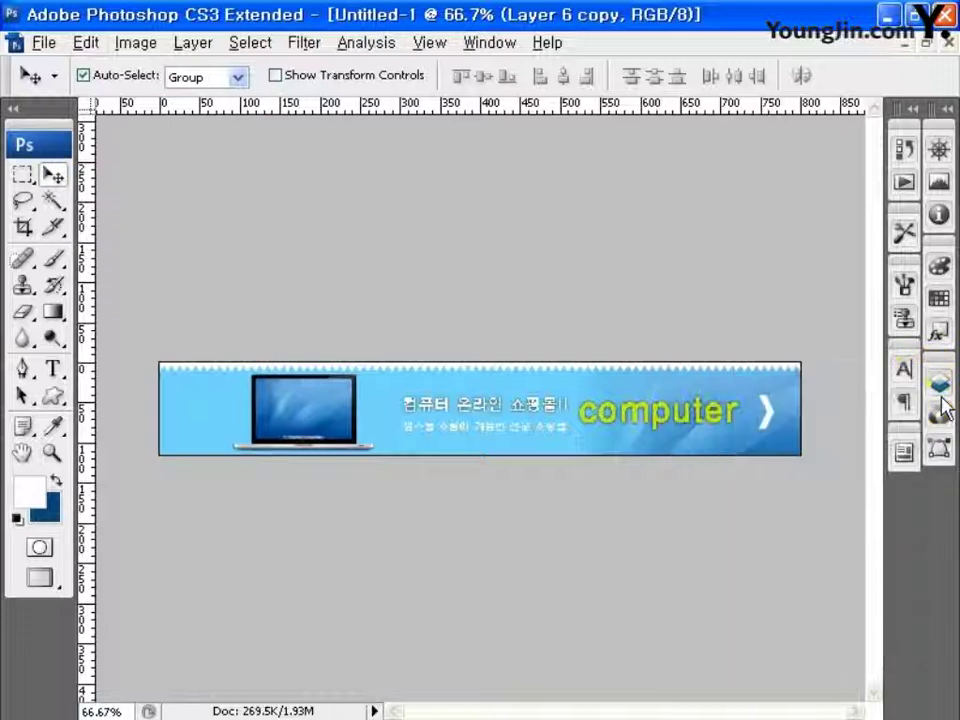
Step: Flip the duplicated white chevron horizontally and move it level to the banner's left end, at about X 40 px
key("ctrl+t")
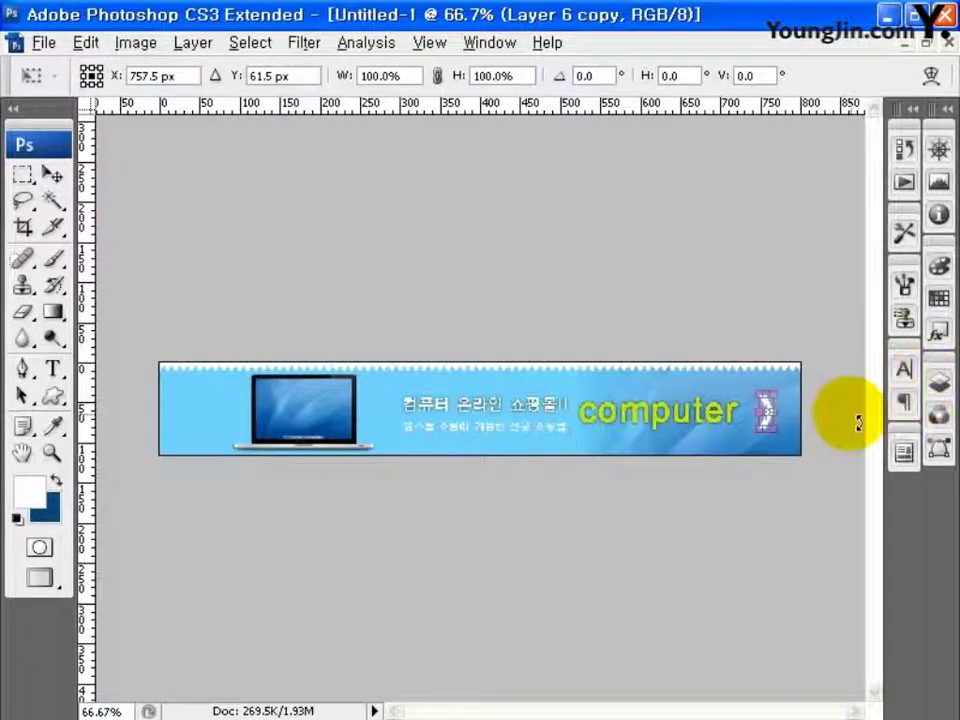
right_click(775, 422)
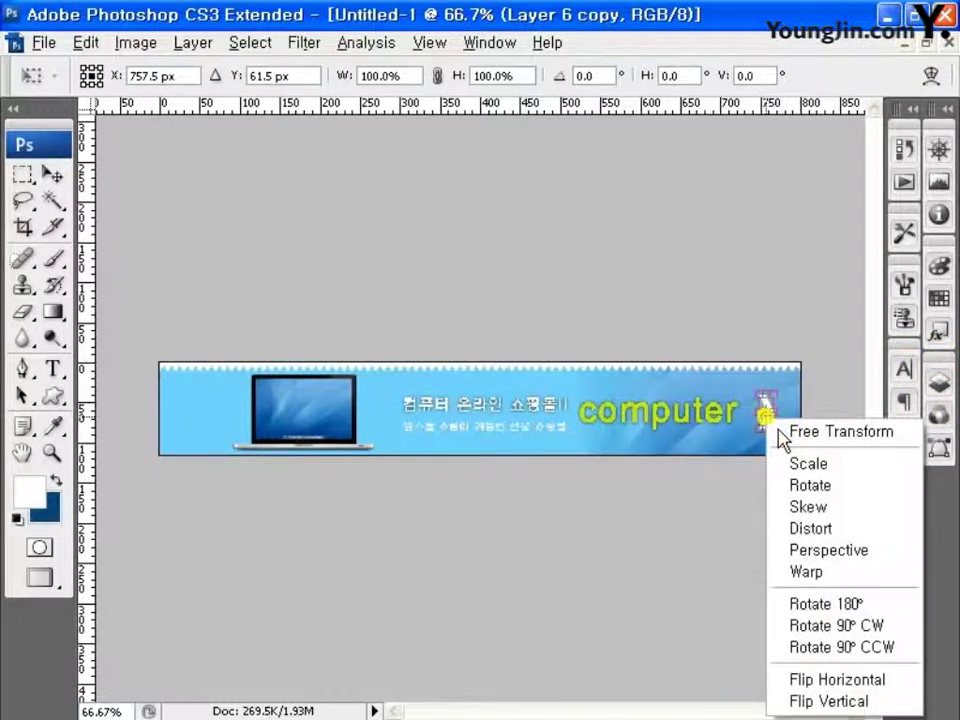
left_click(800, 680)
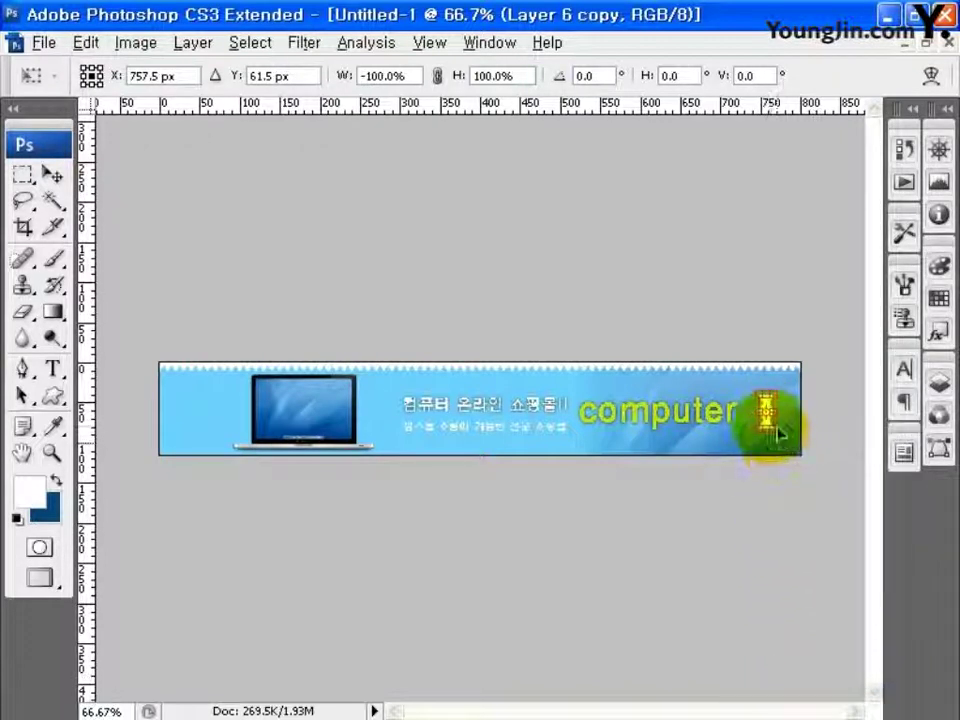
left_click_drag(778, 432, 196, 434)
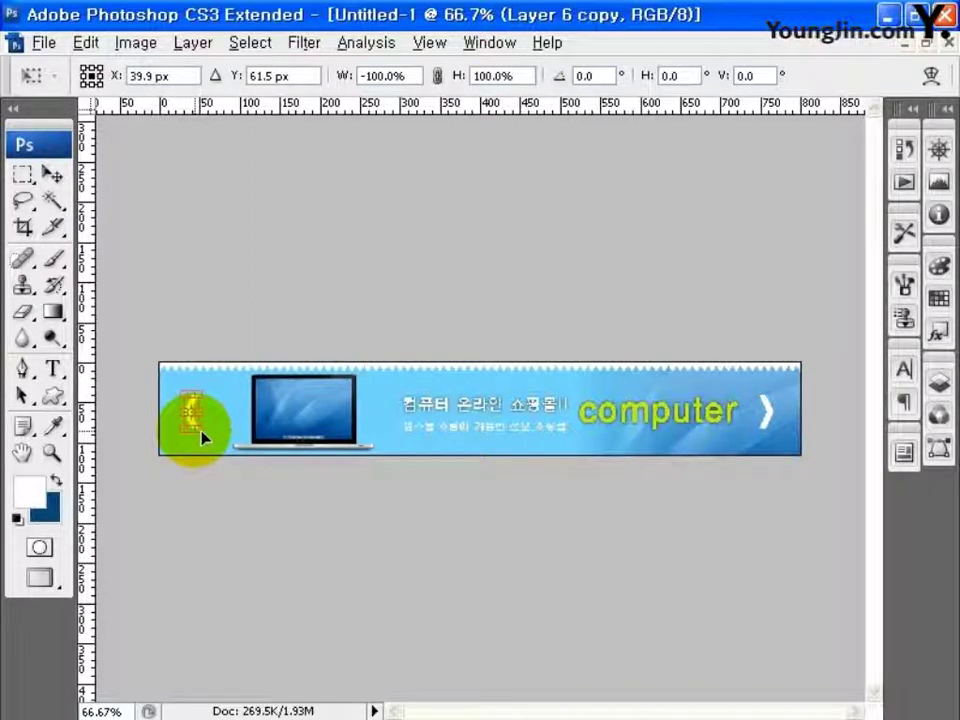
key("Return")
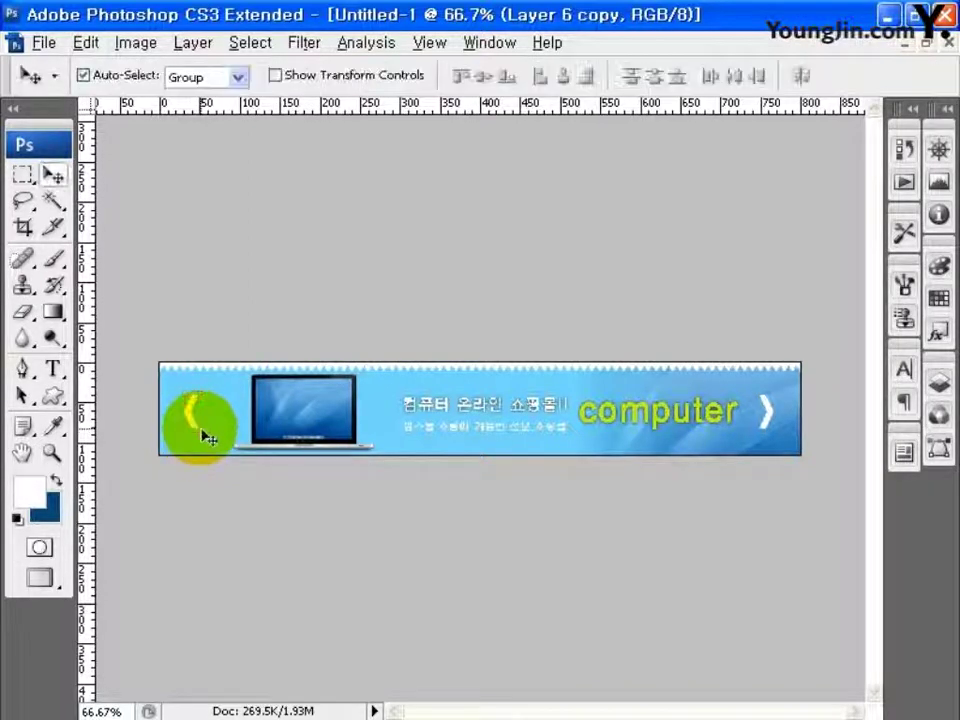
Step: Draw a small white circle with the Ellipse tool on new Layer 7, just above the left chevron arrow
left_click(940, 386)
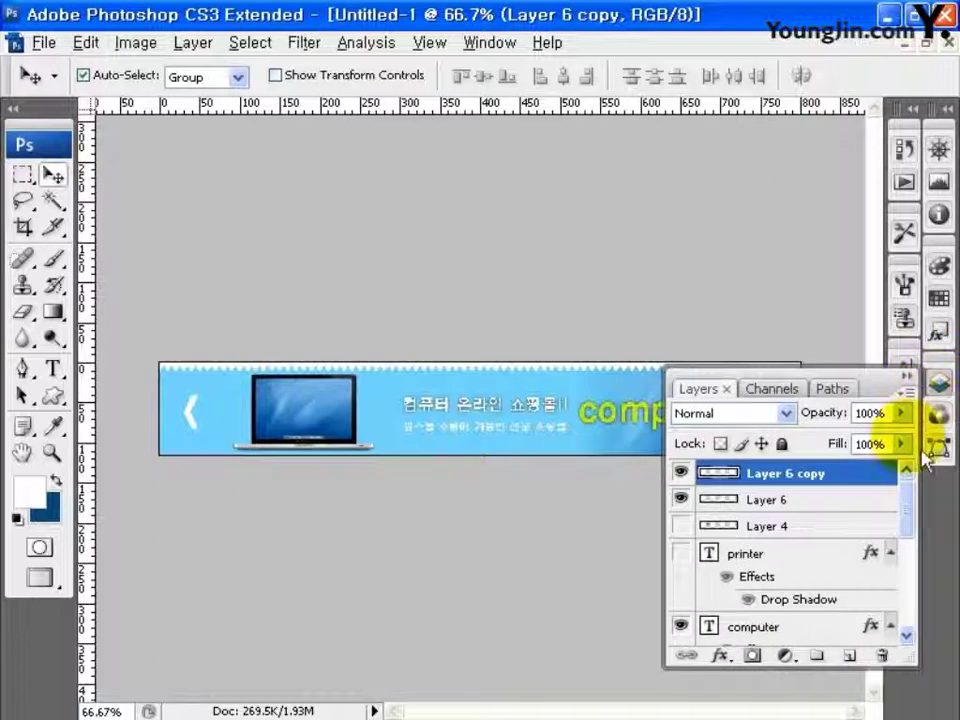
left_click(849, 655)
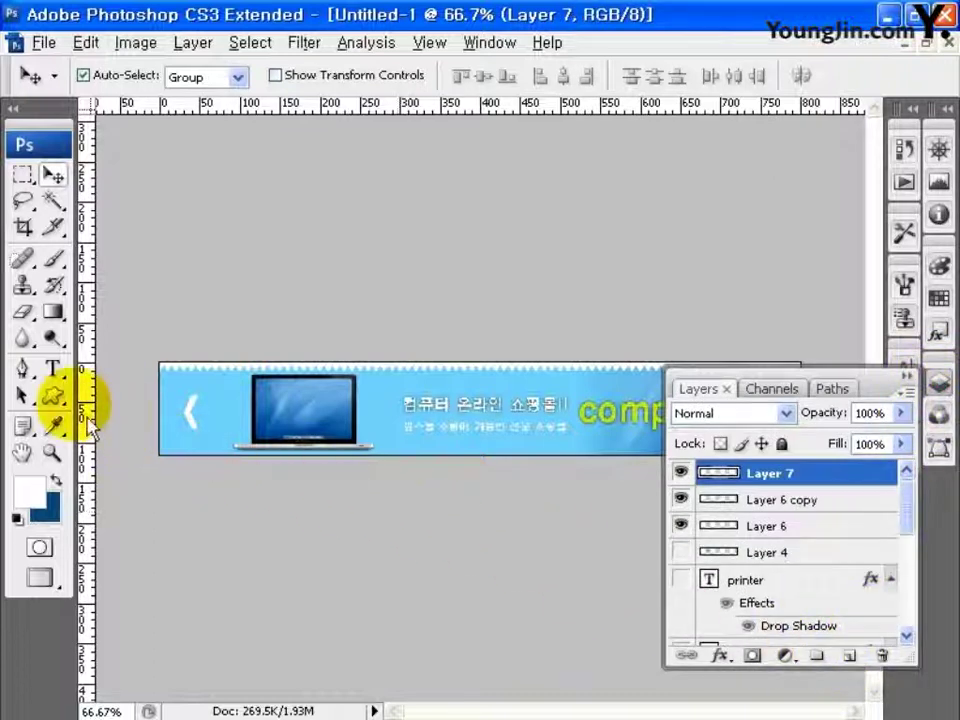
left_click_drag(54, 396, 105, 440)
key("ctrl+plus")
key("ctrl+plus")
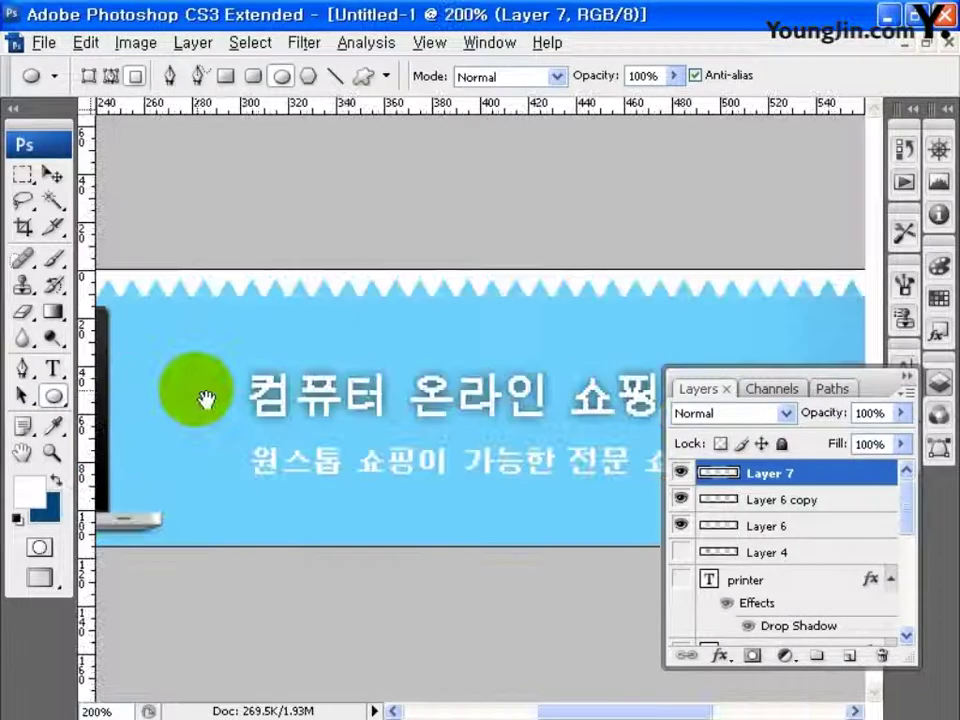
left_click_drag(204, 399, 825, 373)
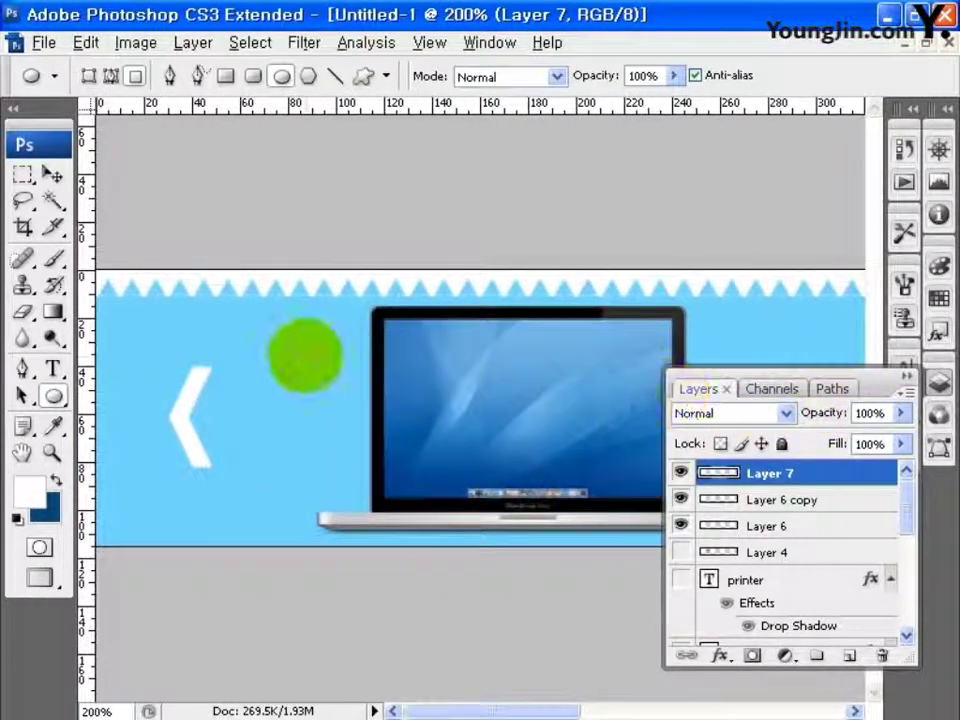
mouse_move(167, 322)
left_mouse_down()
mouse_move(185, 336)
mouse_move(178, 332)
left_mouse_up()
Step: Duplicate the small white dot and place the copy immediately to its right
left_click(53, 176)
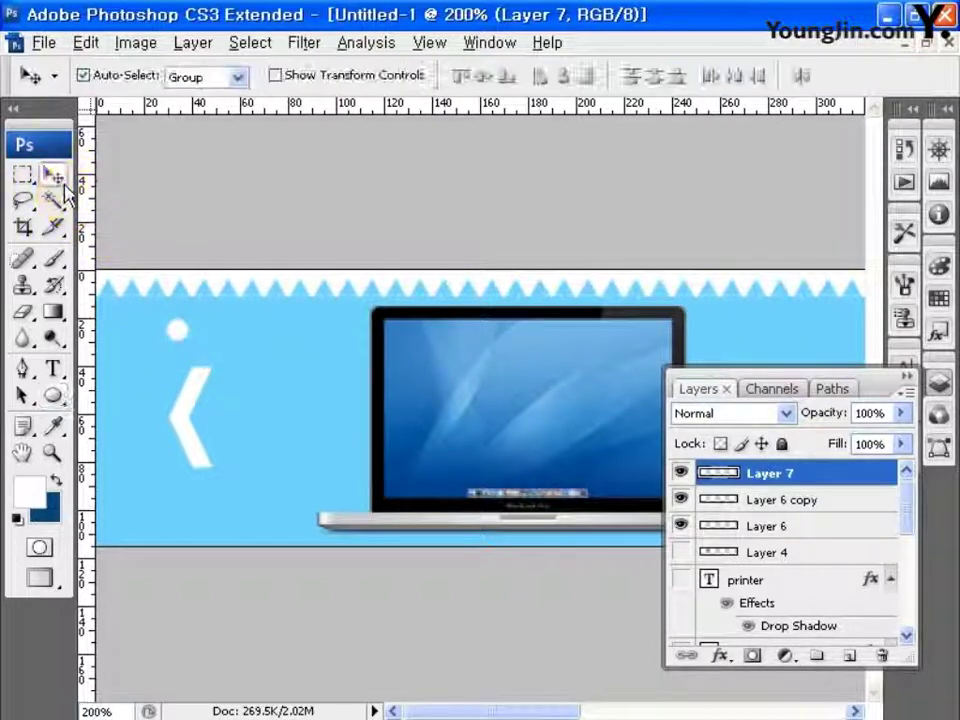
left_click(176, 327)
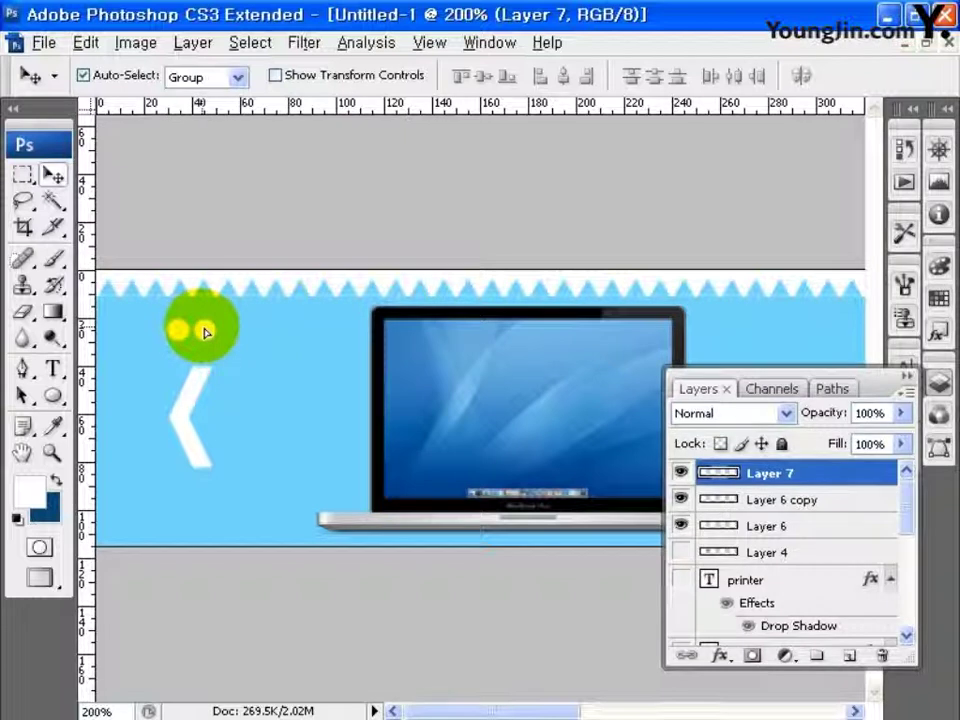
left_click_drag(205, 333, 210, 335)
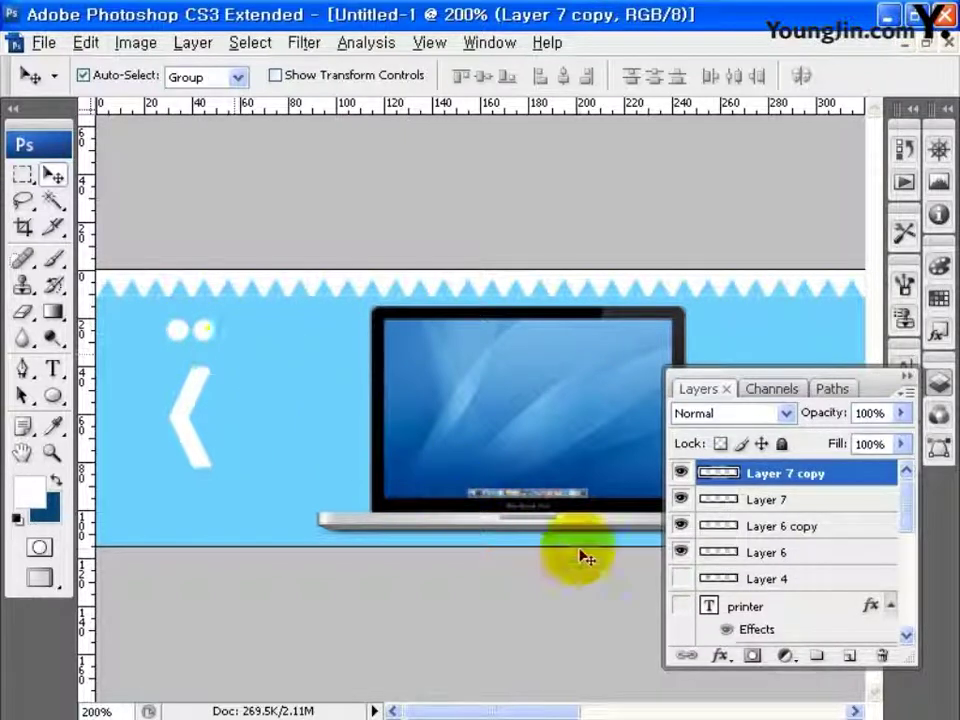
Step: Draw a small #C3F80C rounded rectangle with an 8 px radius on new Layer 8, right of the two white dots
left_click(852, 656)
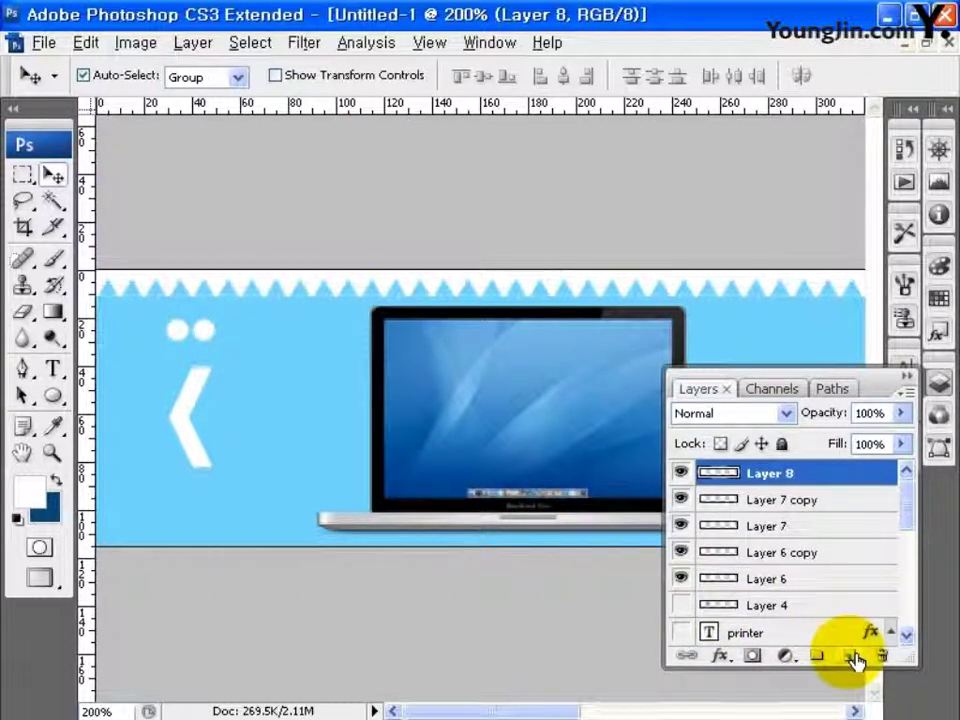
left_click(53, 396)
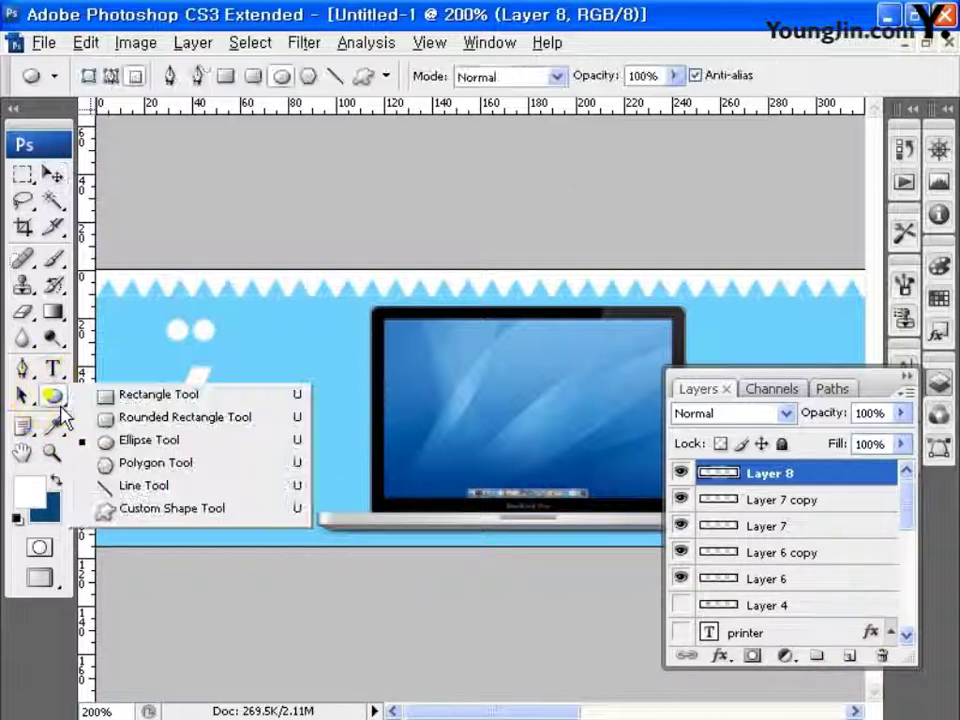
left_click(140, 418)
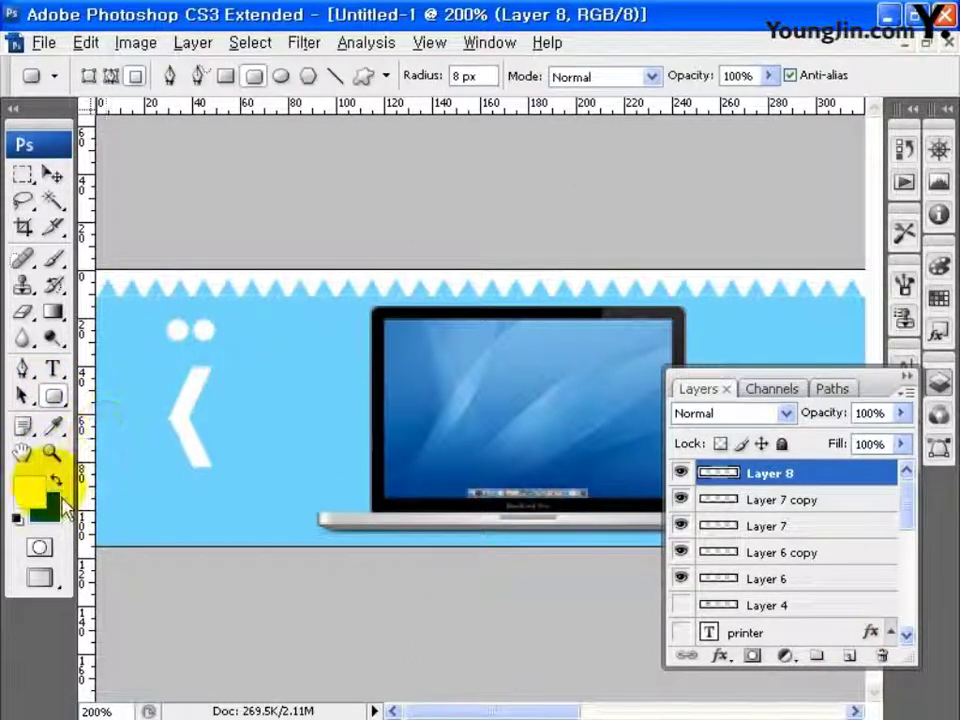
left_click(35, 490)
left_click(520, 598)
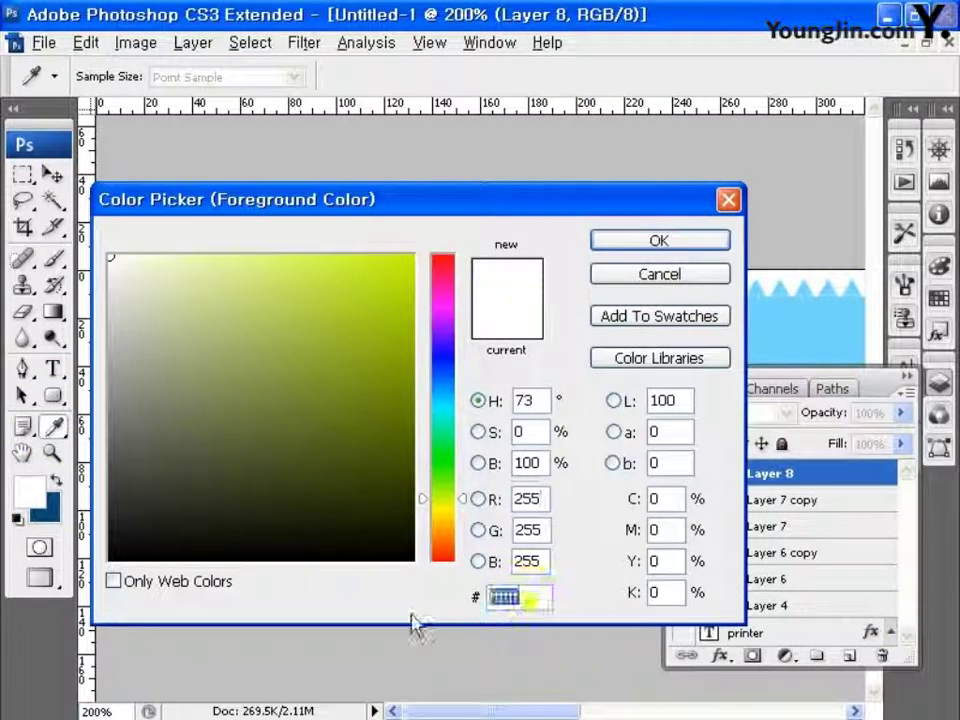
type("C3F80")
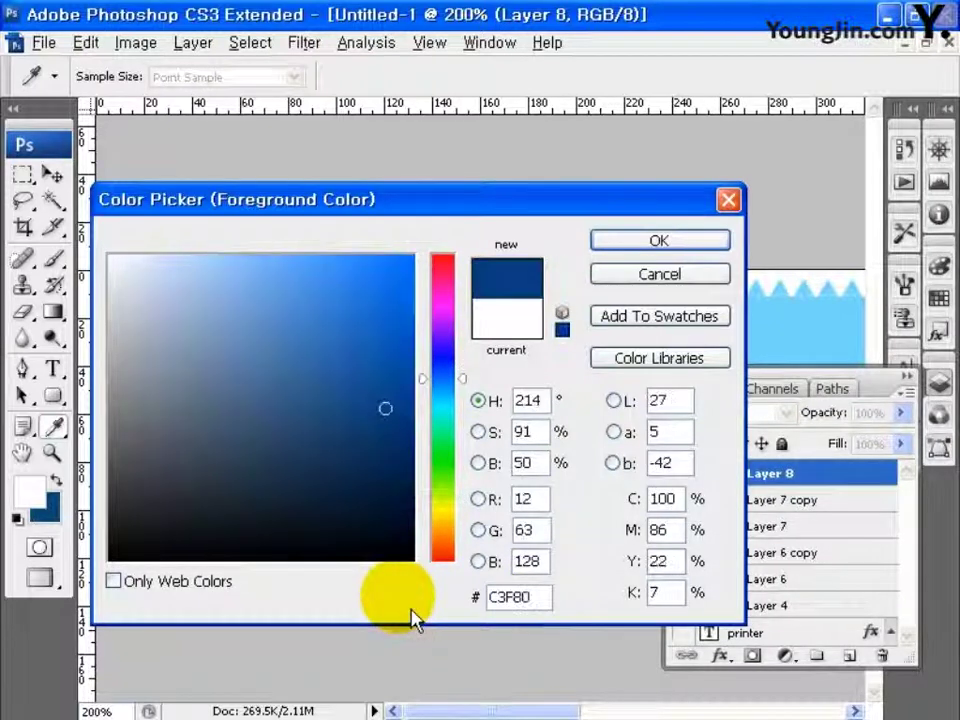
type("C")
left_click(617, 243)
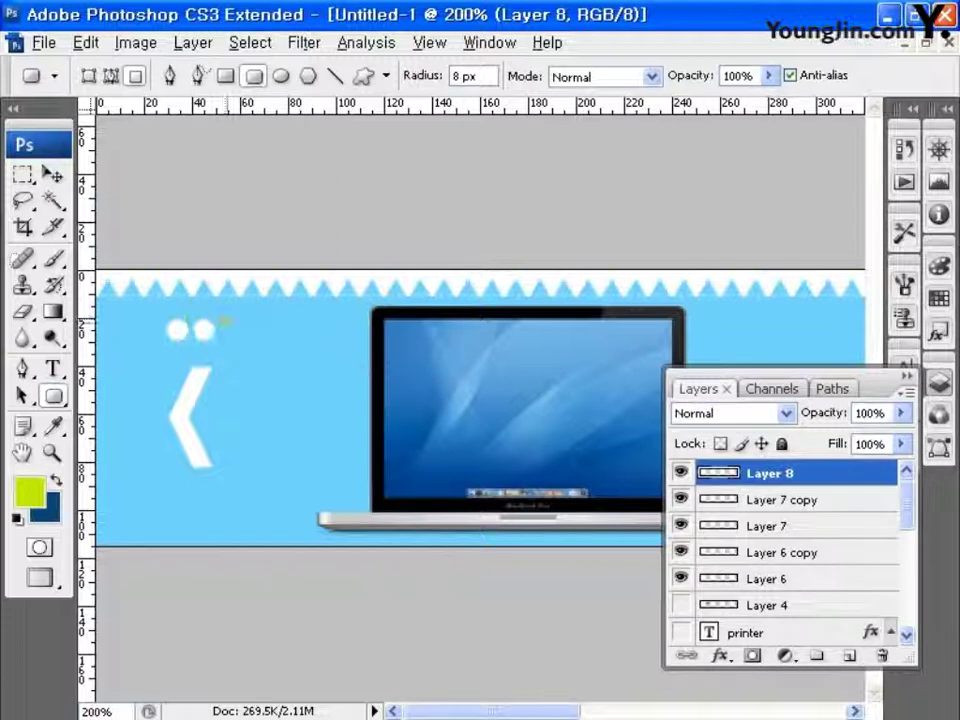
left_click_drag(272, 338, 272, 336)
Step: Duplicate the white dot twice from Layer 7 copy, placing both copies right of the lime rounded rectangle
left_click(53, 176)
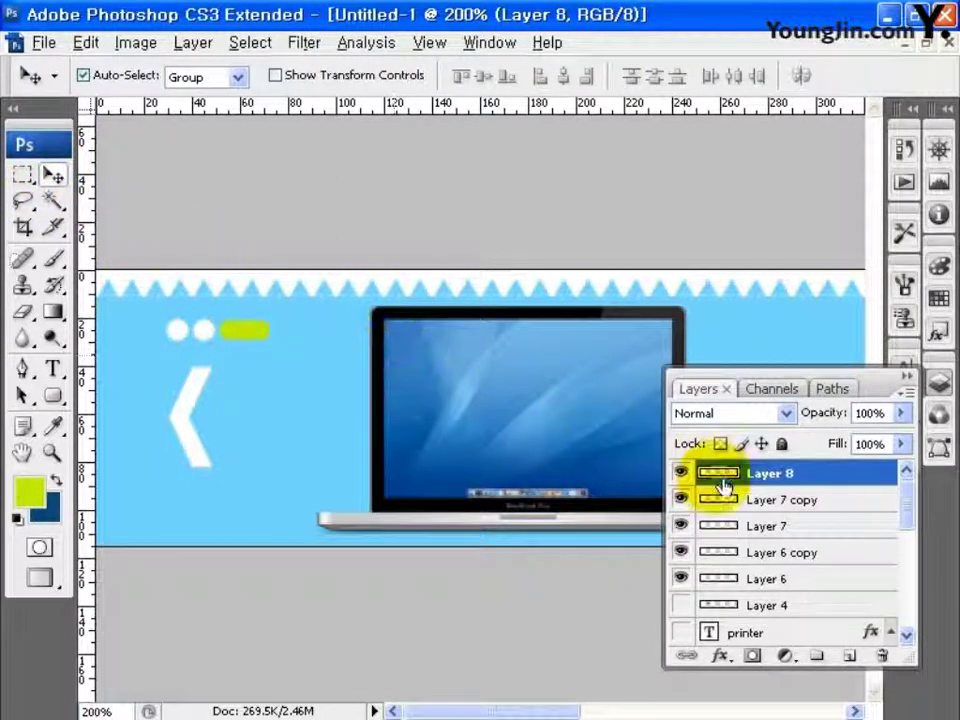
left_click(789, 506)
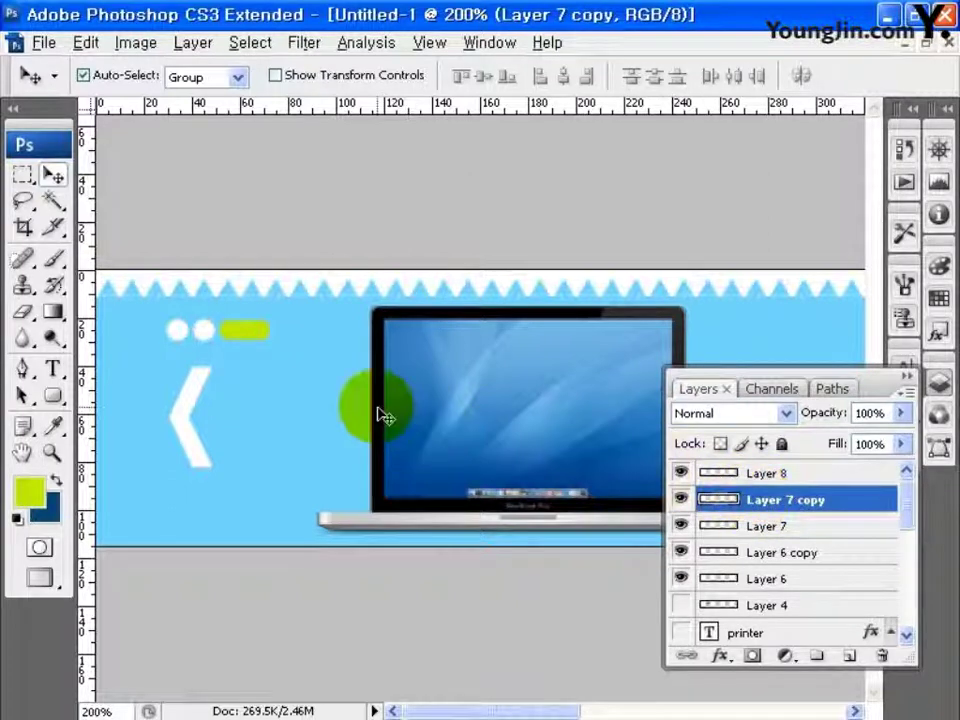
left_click_drag(264, 336, 333, 343)
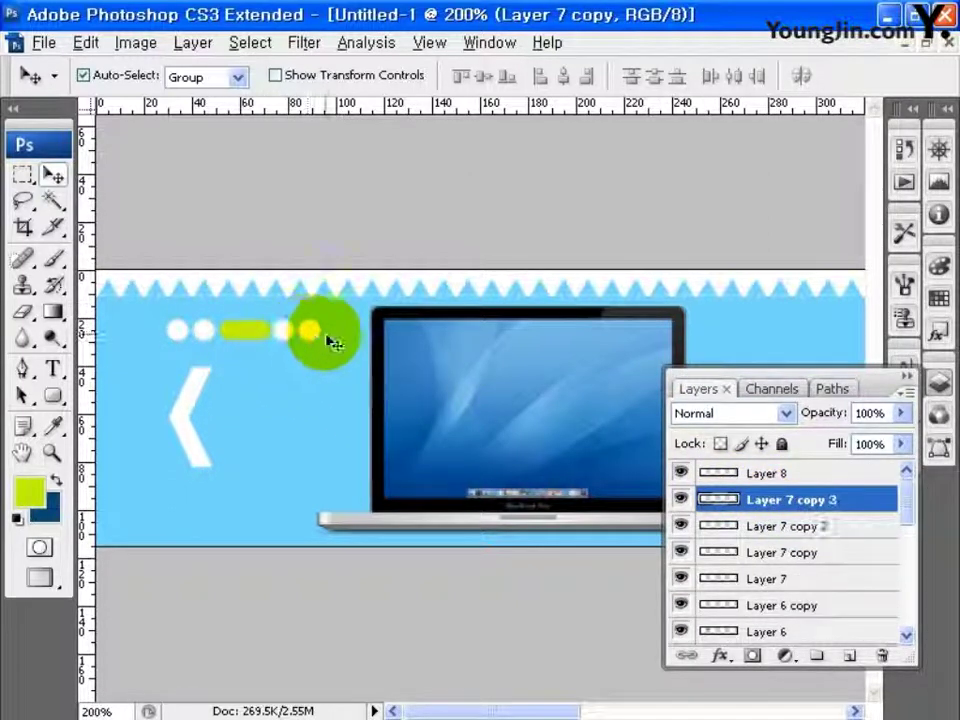
Step: Hide the "computer" title and the laptop image, Layer 3
key("ctrl+minus")
key("ctrl+minus")
left_click_drag(920, 519, 920, 572)
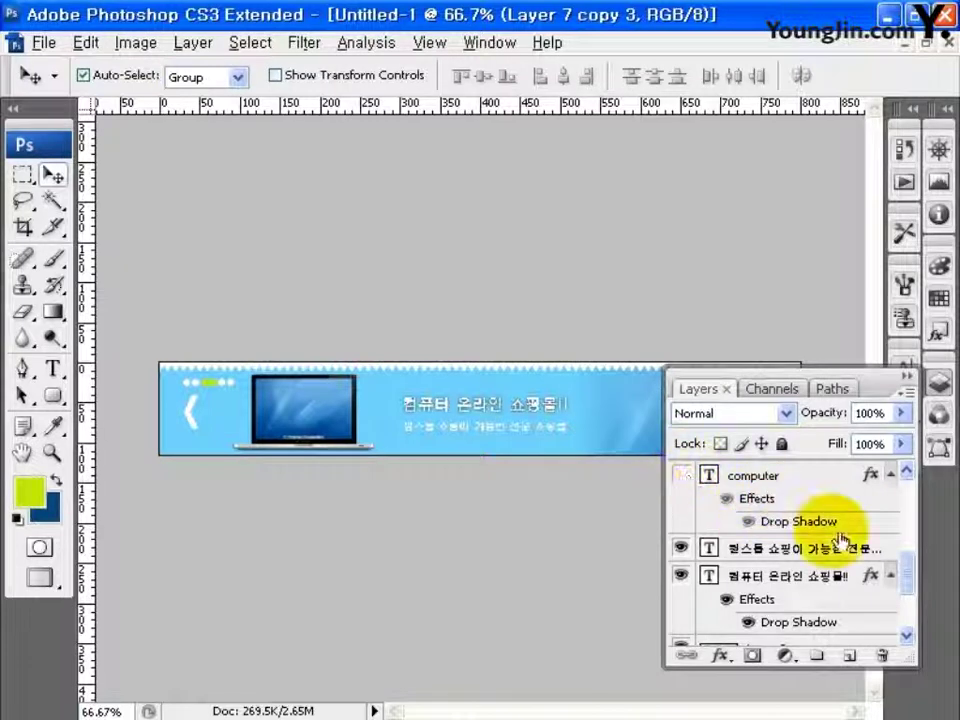
left_click_drag(906, 561, 893, 597)
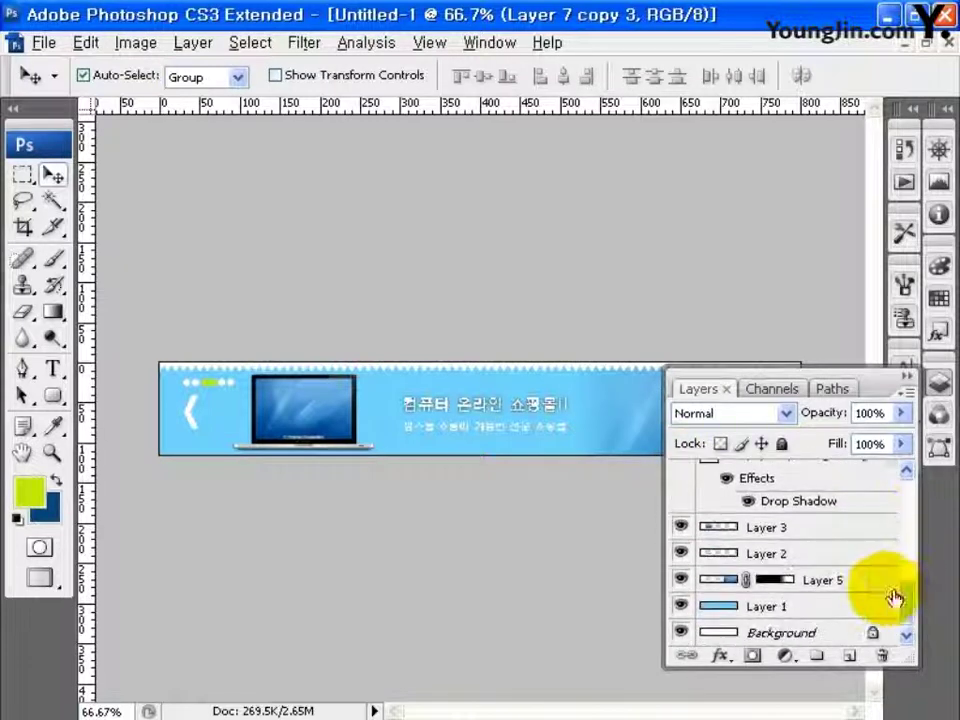
left_click(681, 527)
left_click(942, 390)
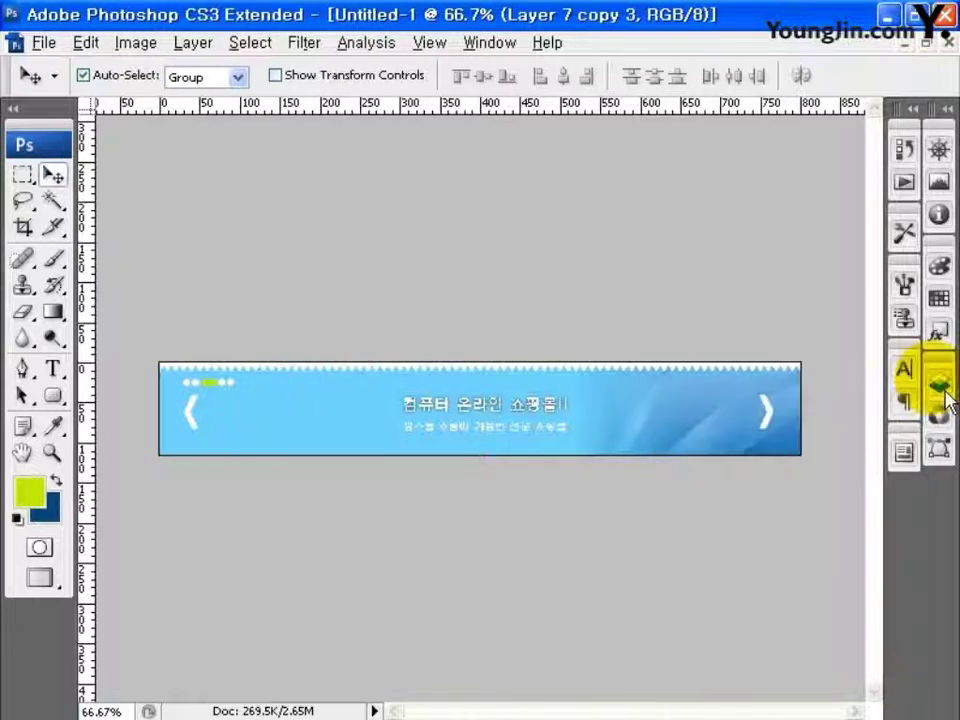
Step: Export the banner background for the web as a maximum-quality JPEG named fla_bg in the 작업 folder
left_click(44, 42)
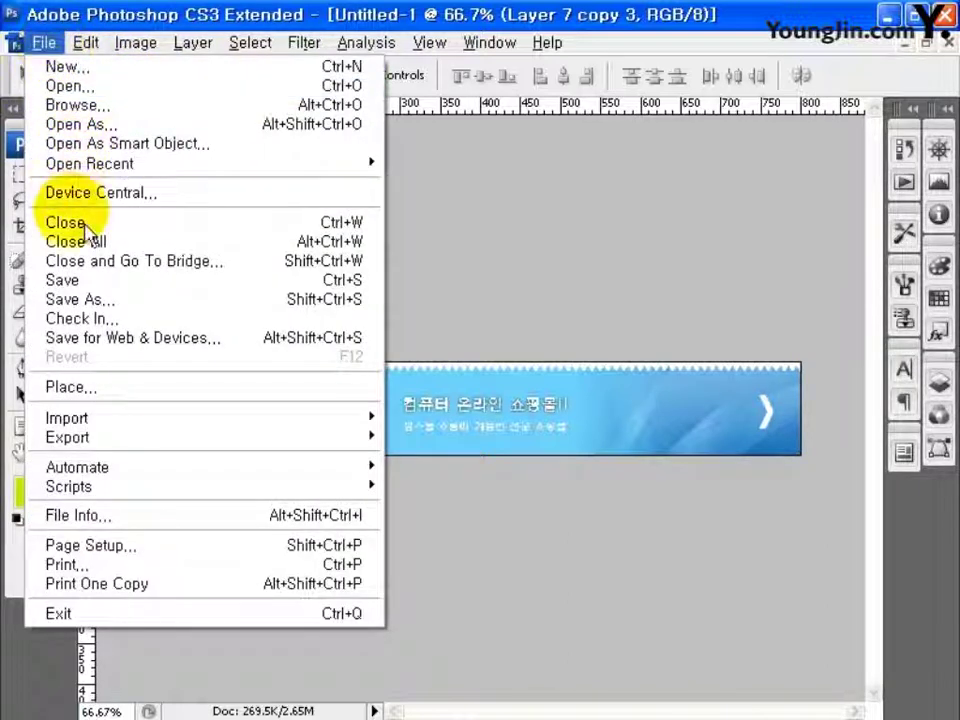
left_click(98, 340)
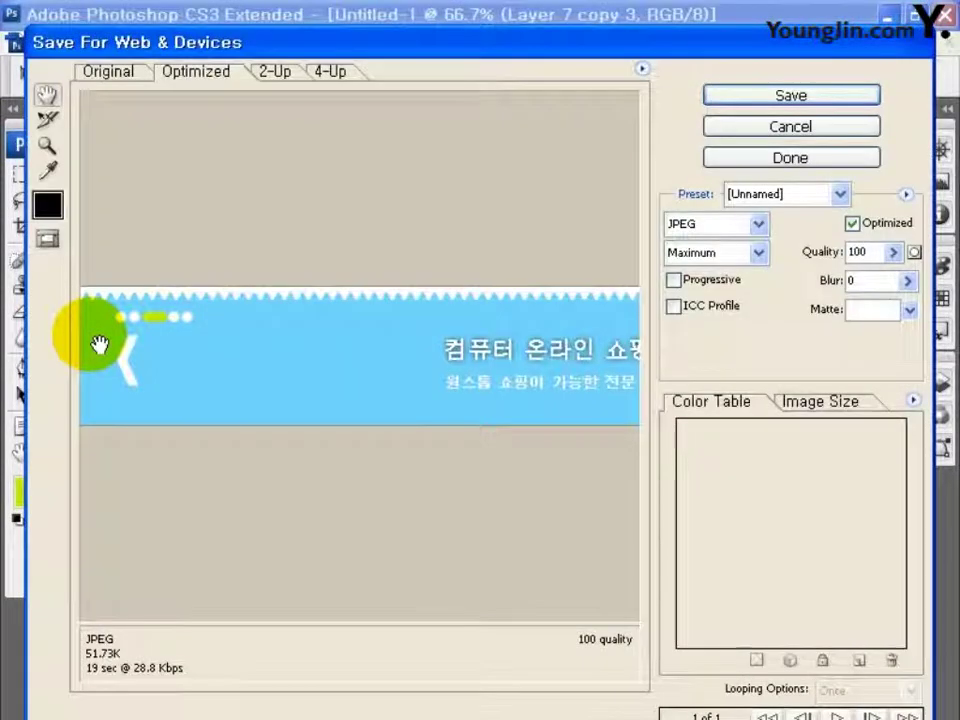
left_click(725, 96)
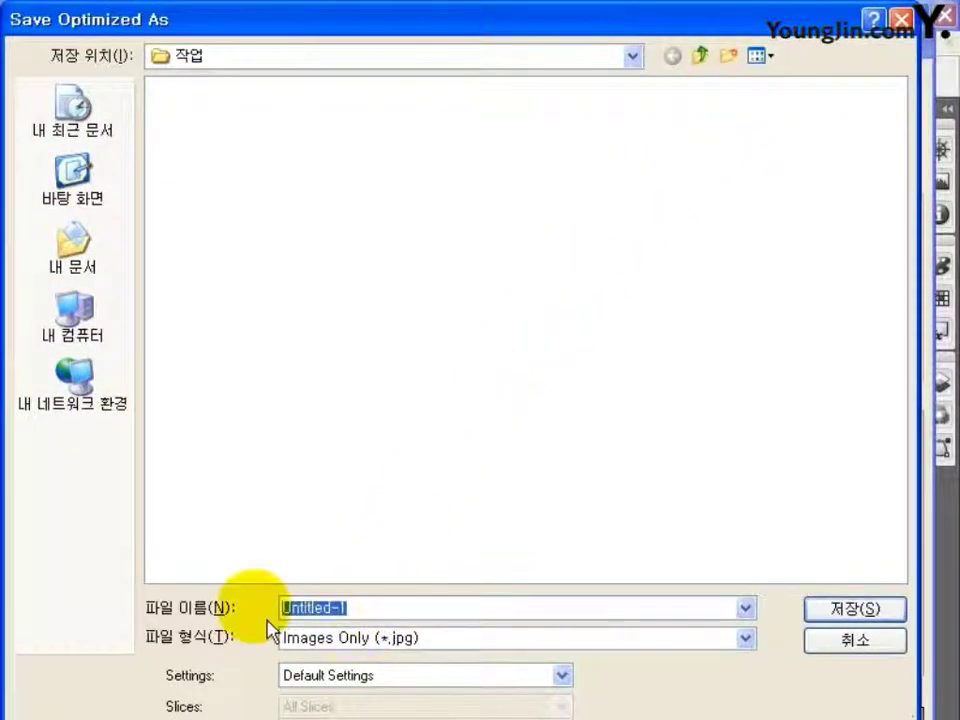
type("fla_bg")
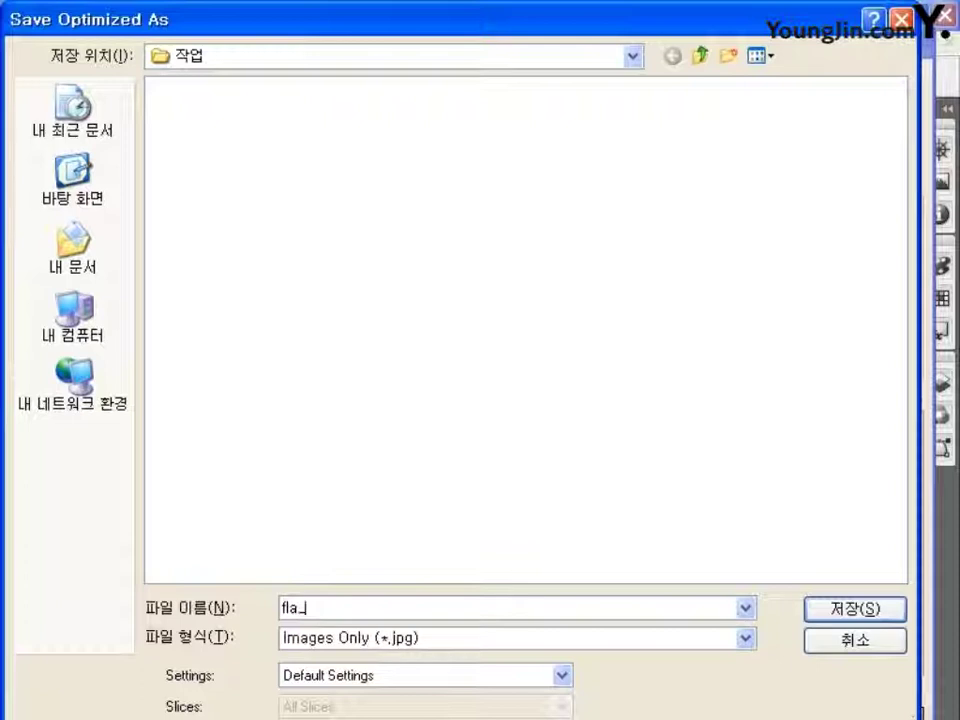
left_click(850, 610)
left_click(631, 443)
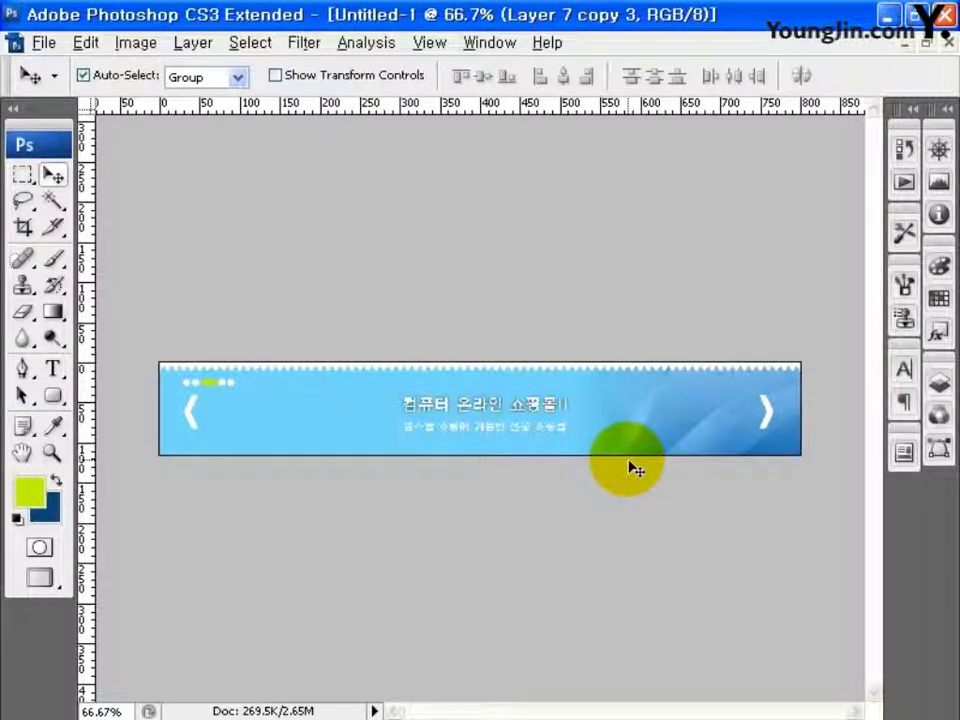
Step: Create a new 210 x 110 pixel document at 72 pixels/inch in RGB Color with a white background
left_click(43, 42)
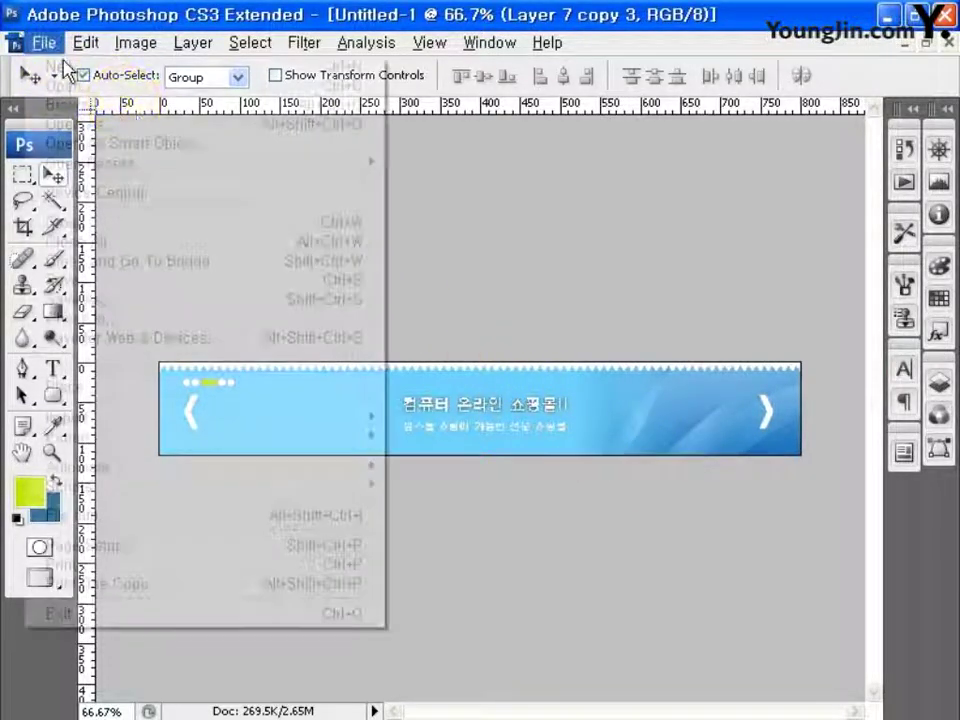
left_click(64, 69)
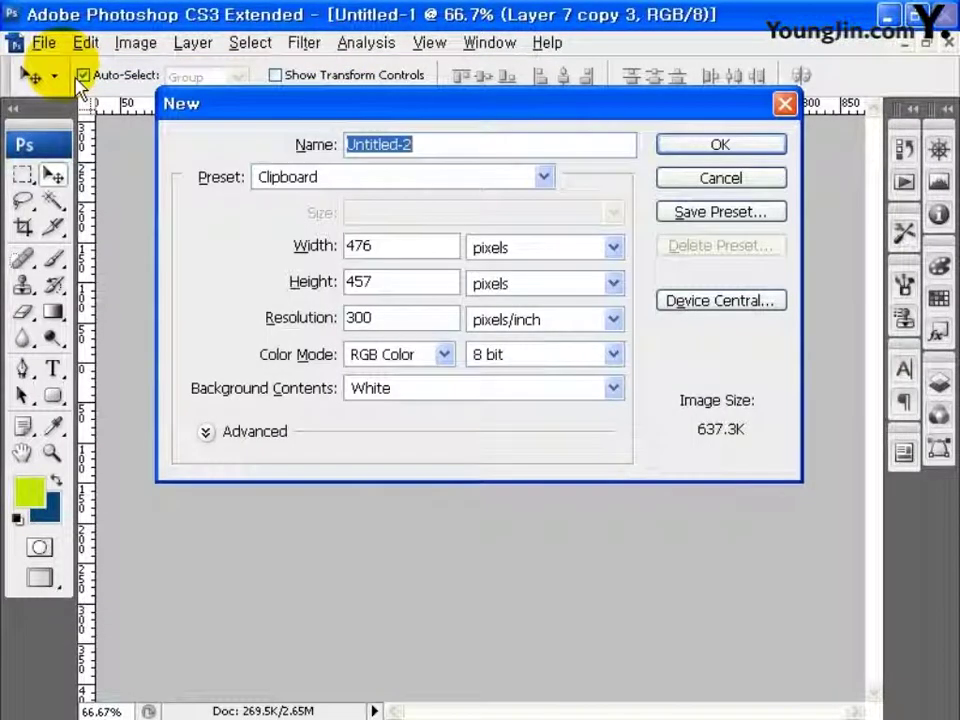
double_click(372, 247)
type("2")
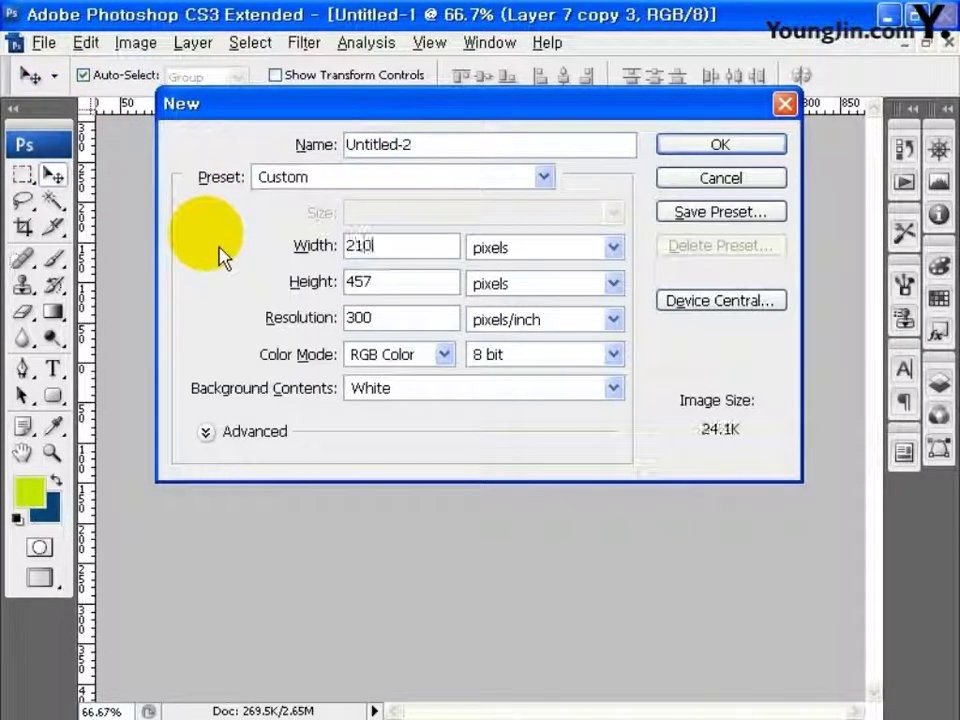
type("10")
double_click(394, 285)
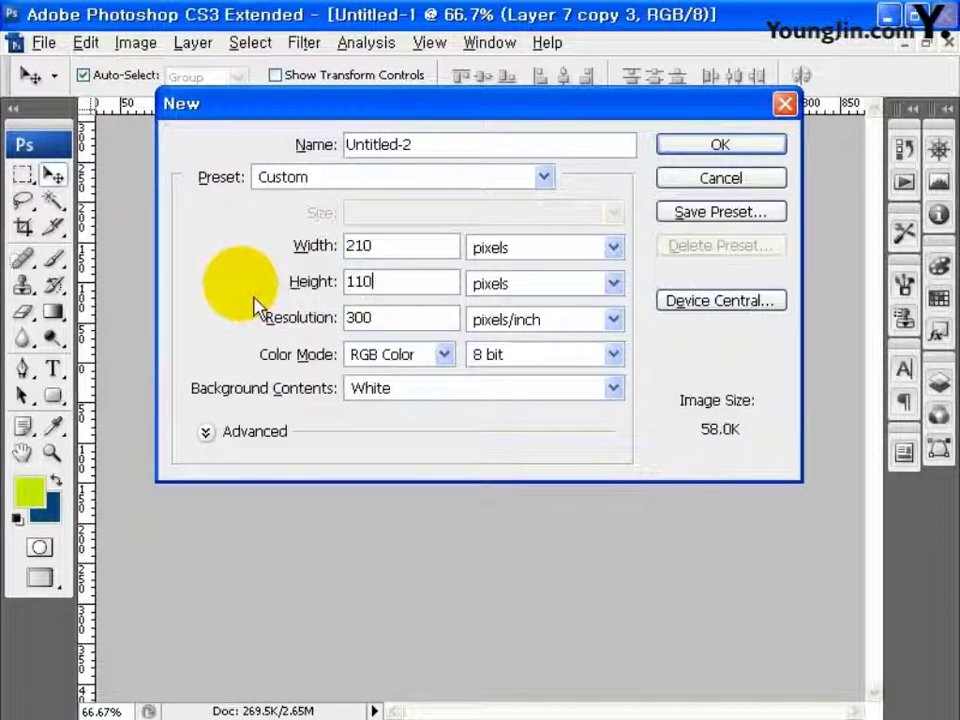
left_click(390, 320)
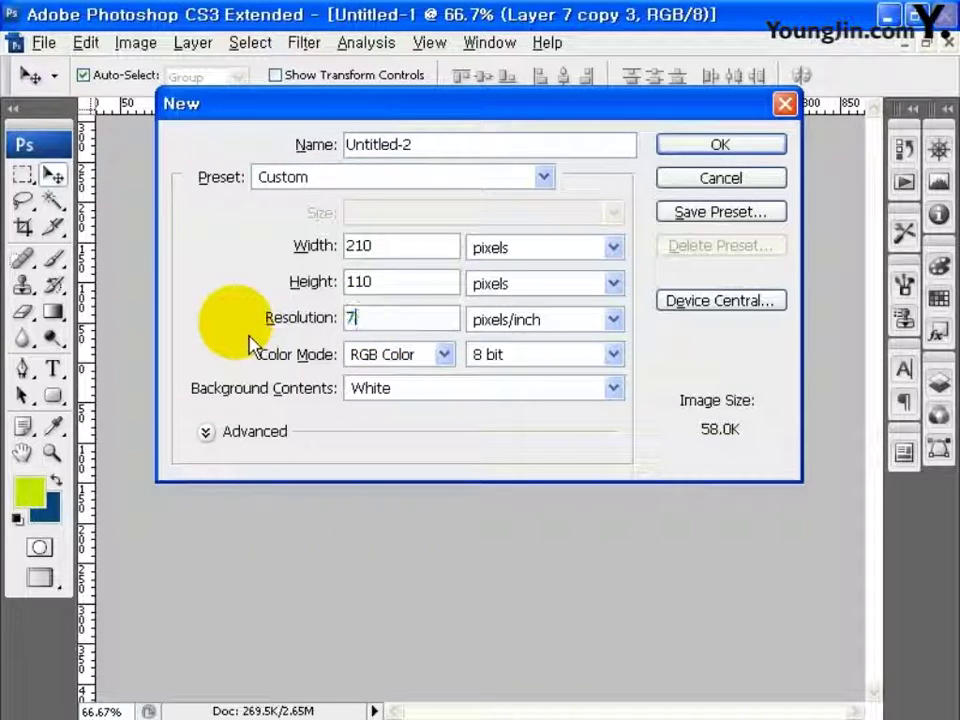
type("72")
left_click(350, 356)
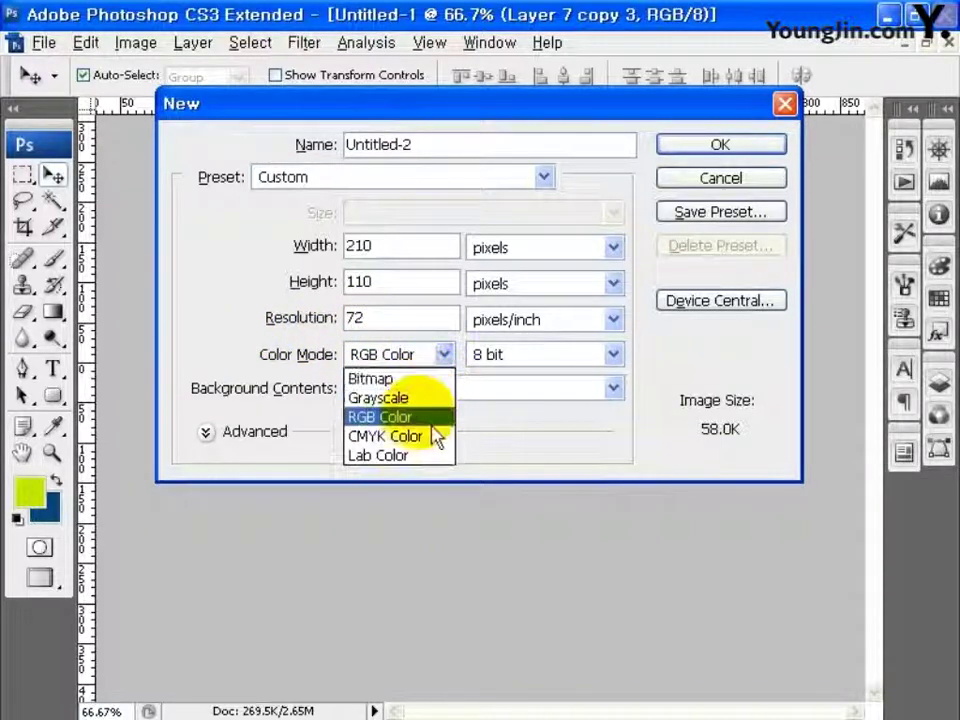
left_click(434, 418)
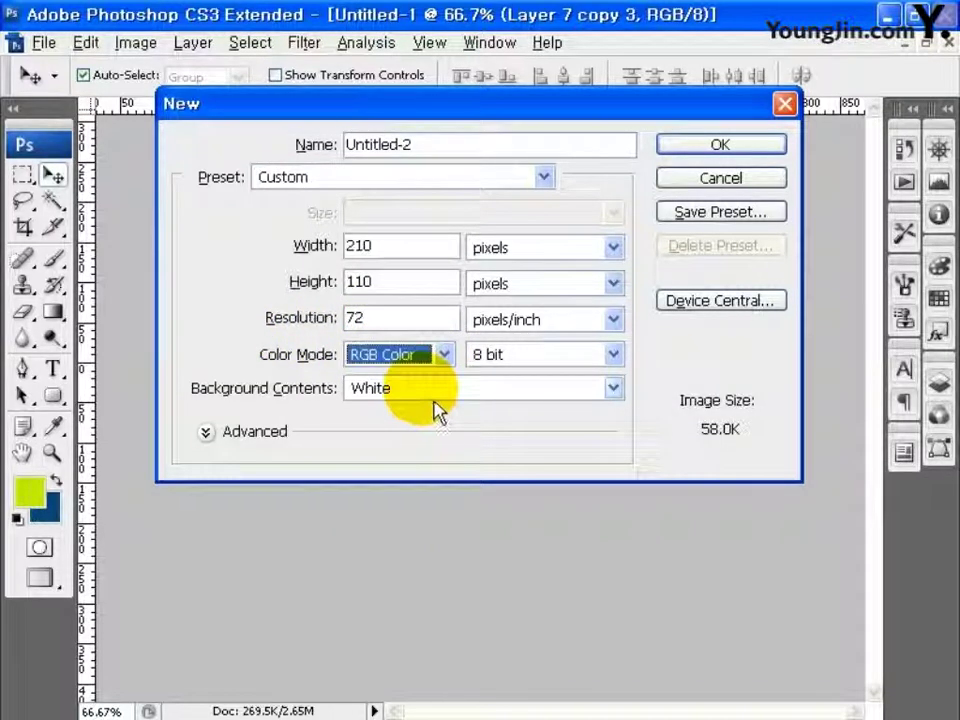
left_click(722, 146)
Step: Restore the floating document windows, show the printer image, "printer" title and laptop image in Untitled-1, and select Layer 3
left_click(926, 43)
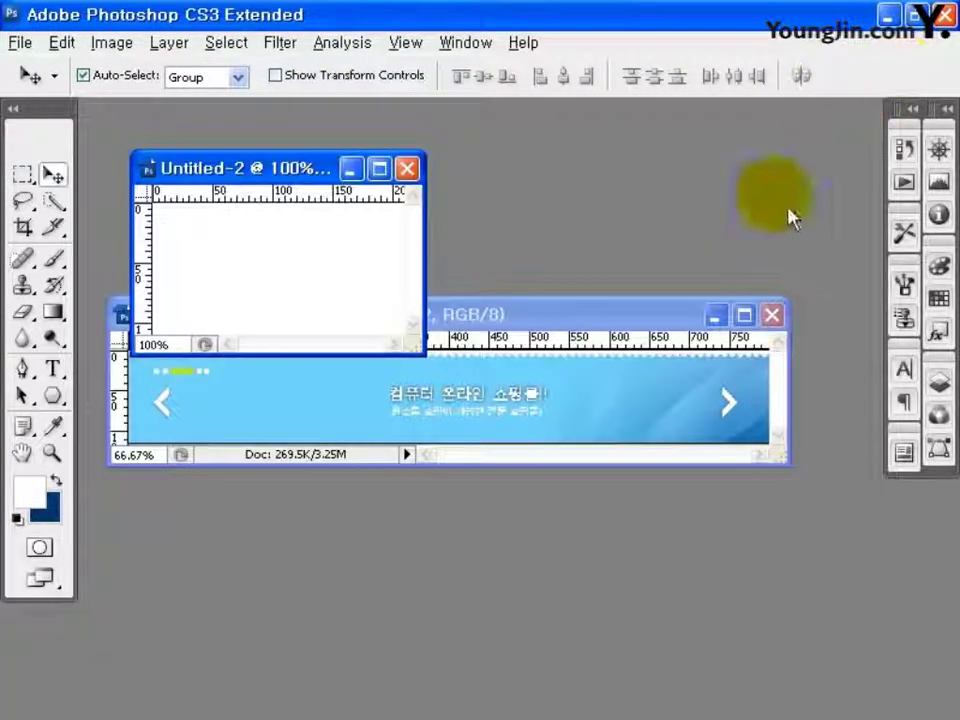
left_click(660, 315)
left_click(940, 384)
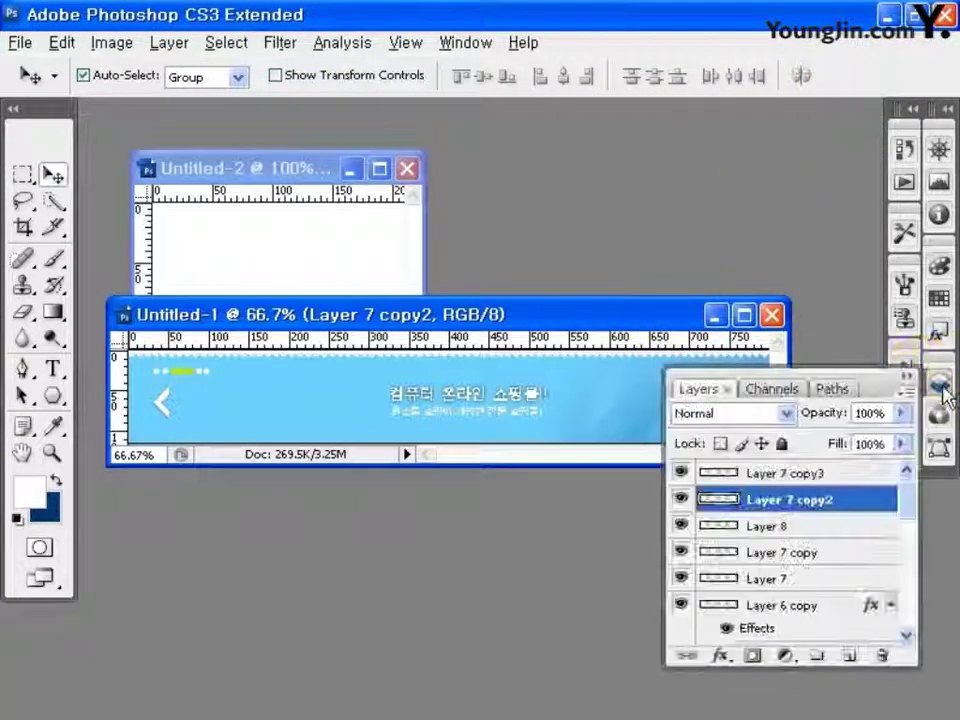
left_click_drag(908, 497, 910, 626)
left_click(681, 494)
left_click(681, 527)
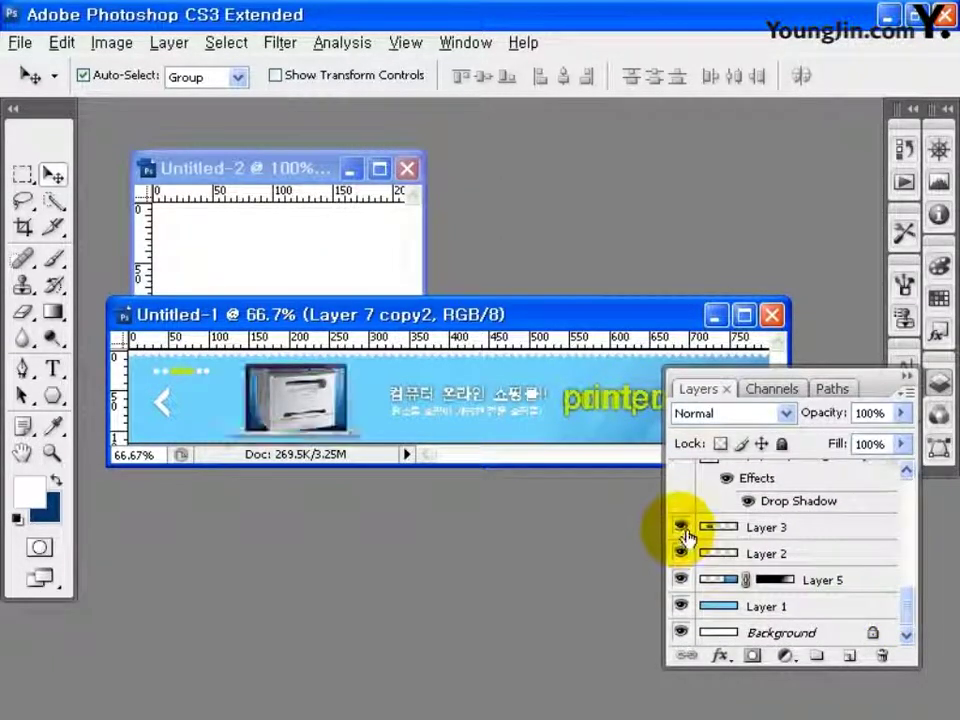
left_click(780, 528)
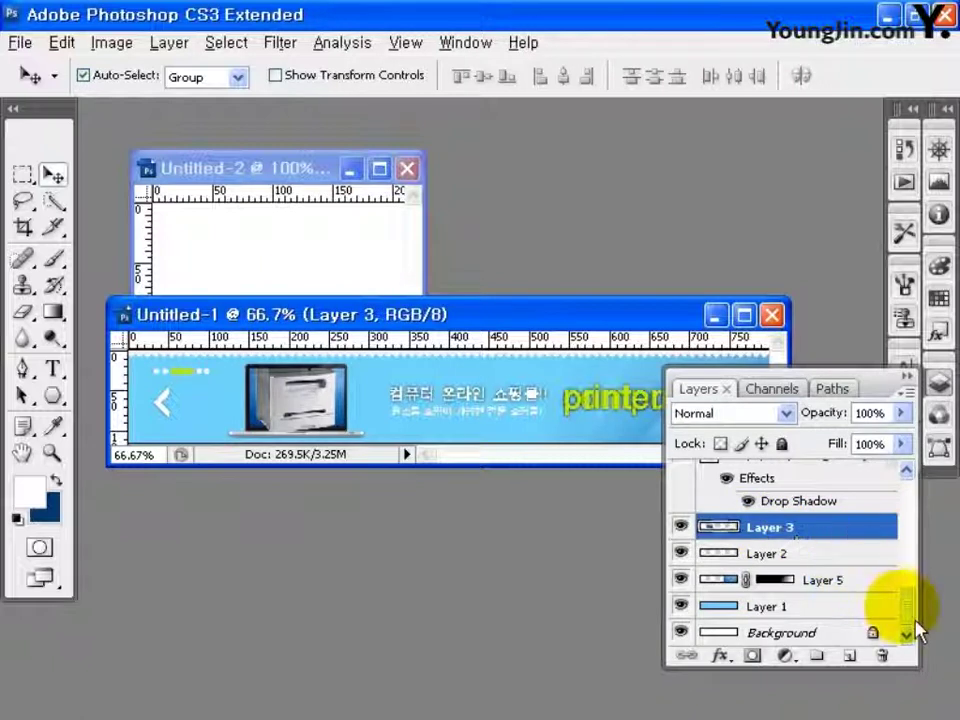
Step: Copy the laptop layer, the computer and printer text layers, and the printer image layer from the banner into Untitled-2
left_click_drag(911, 621, 917, 577)
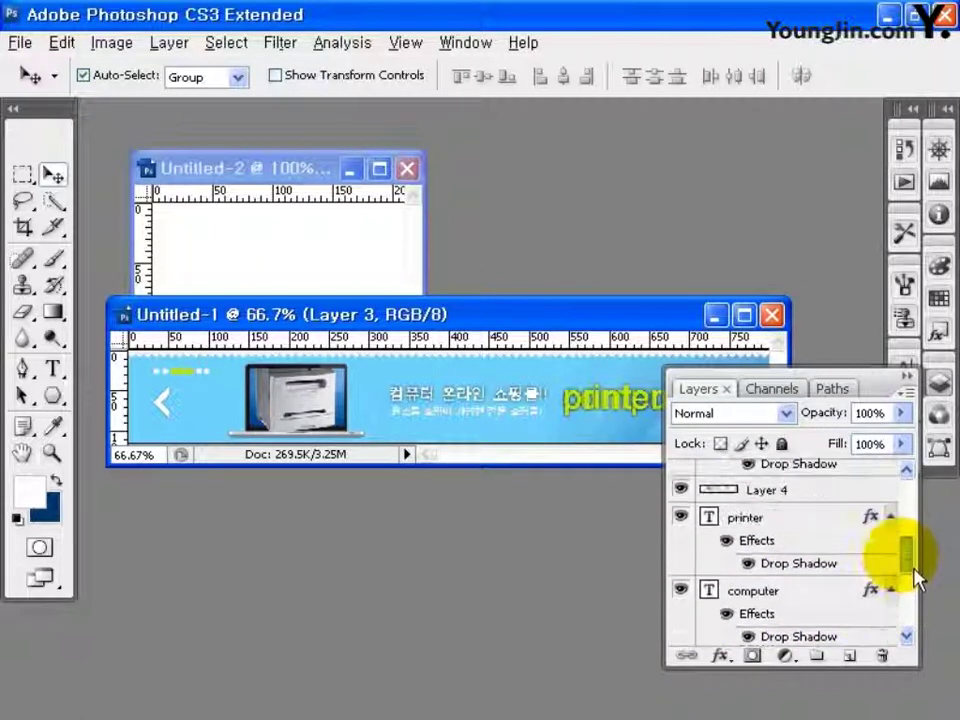
left_click(782, 588)
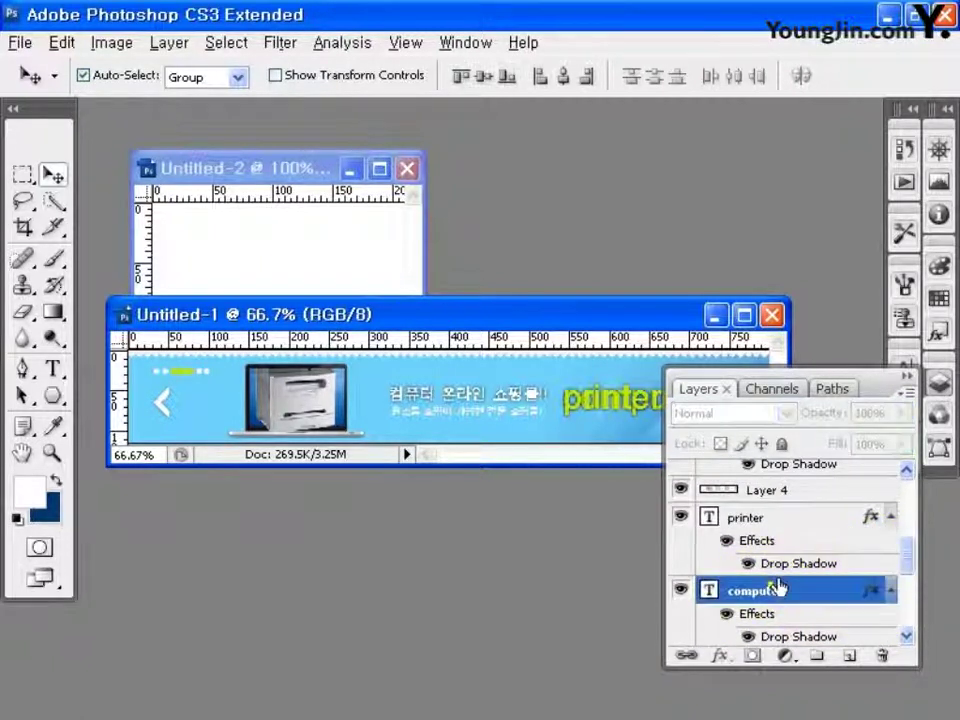
left_click(755, 520, "shift")
left_click(767, 493, "shift")
left_click_drag(767, 497, 385, 280)
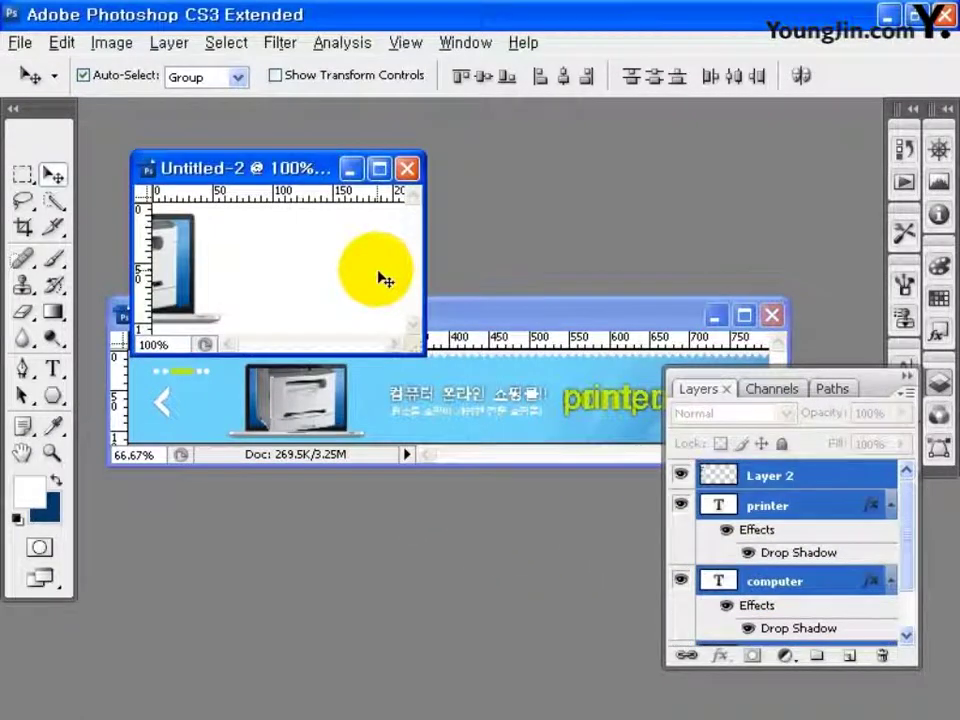
Step: Maximize the Untitled-2 document and centre the laptop and printer images on the canvas
left_click(381, 170)
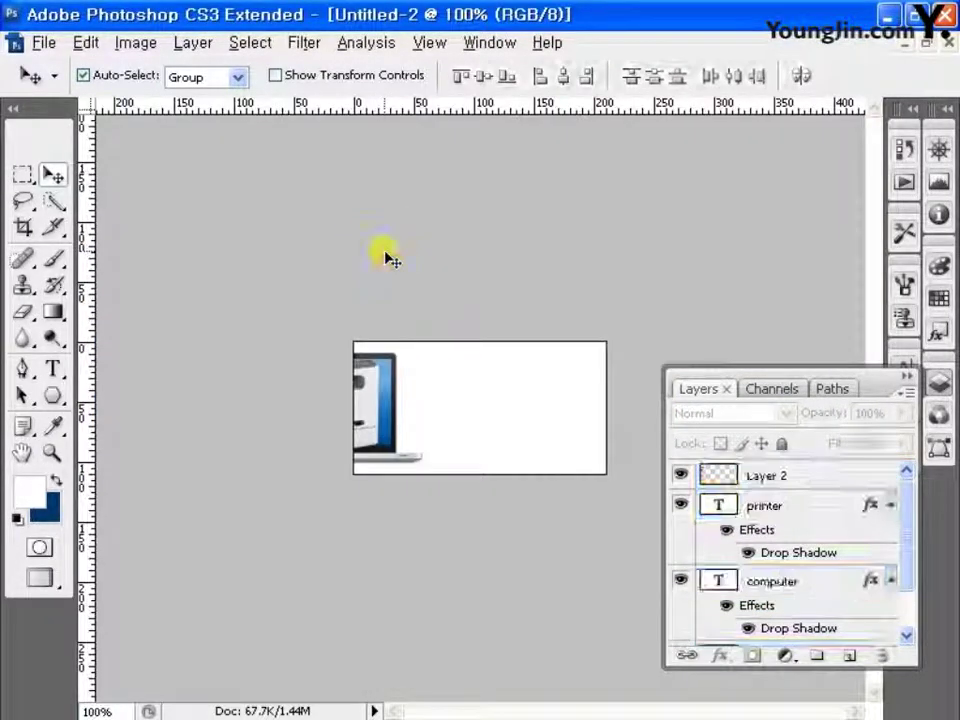
left_click_drag(390, 399, 535, 397)
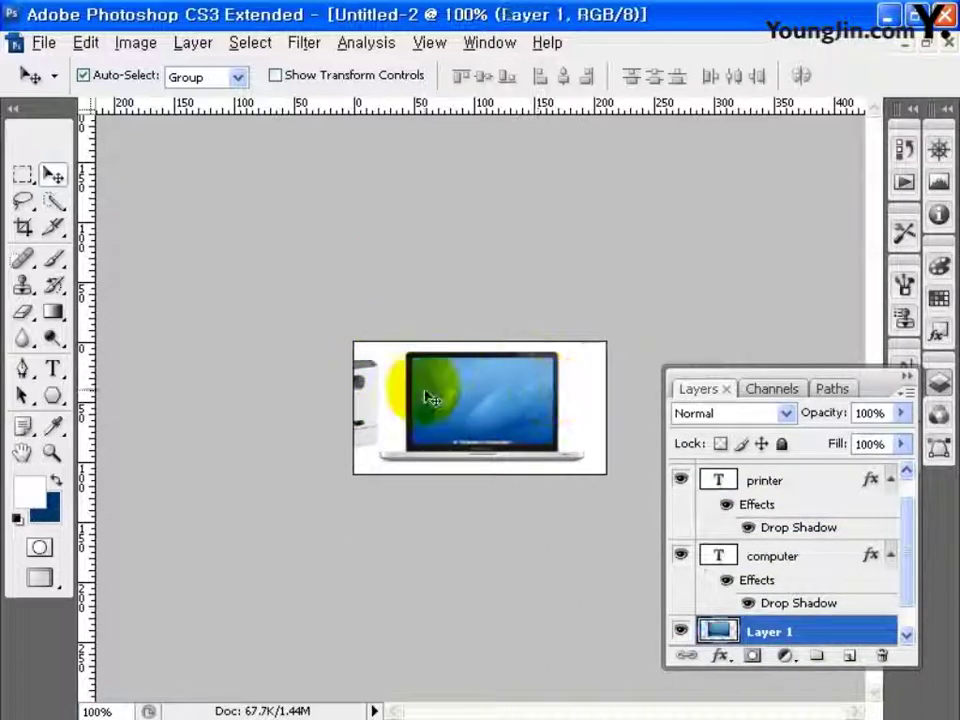
left_click_drag(429, 396, 531, 392)
Step: Turn off Auto-Select and centre the computer and printer text layers on the canvas
left_click(772, 584)
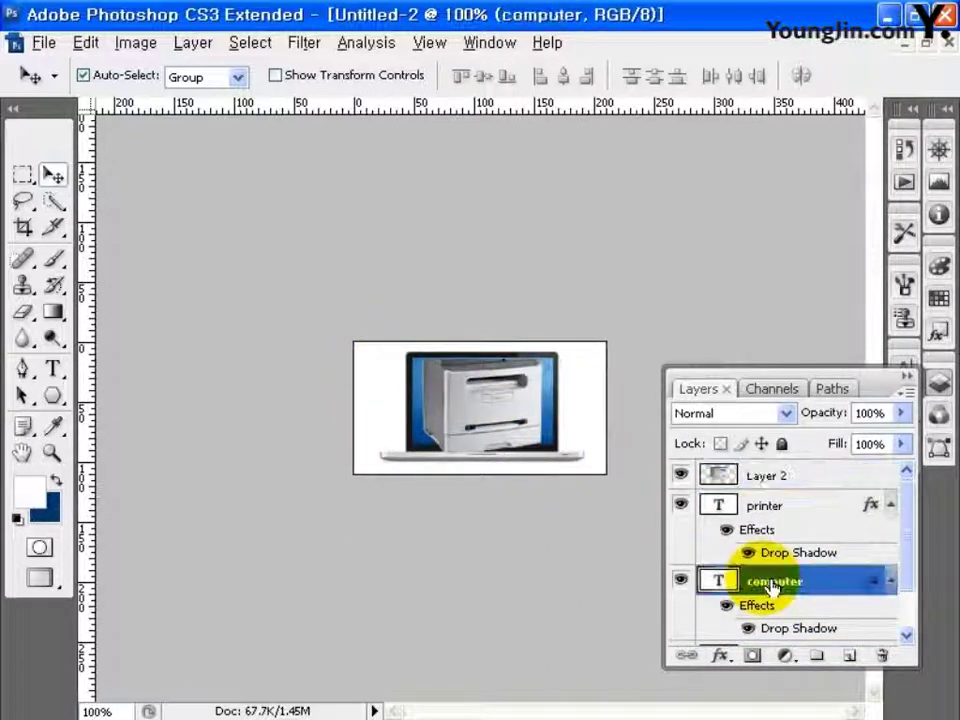
left_click(83, 75)
left_click_drag(478, 416, 430, 405)
key("alt+bracketright")
left_click_drag(590, 438, 555, 407)
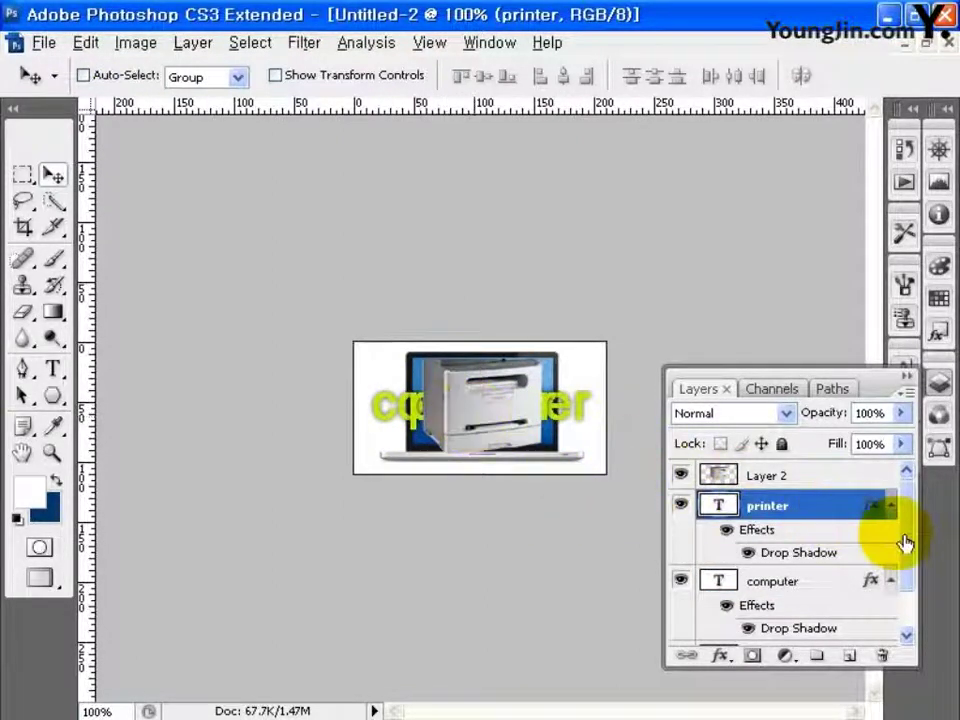
Step: Hide the background, both text layers and the printer image so that only the laptop image shows
left_click_drag(904, 542, 891, 632)
left_click(683, 631)
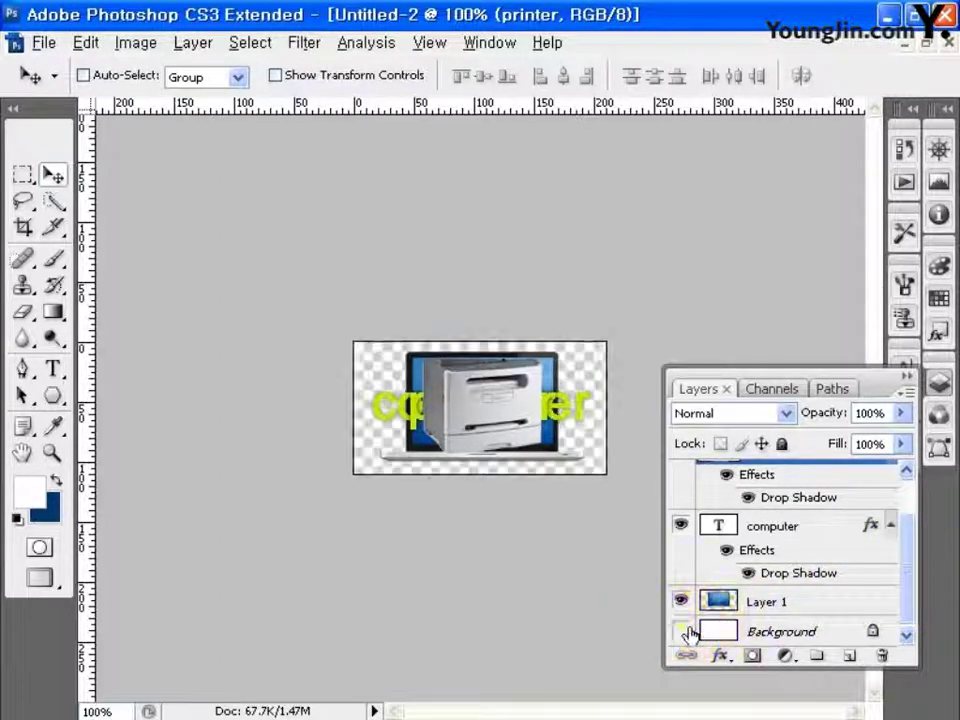
left_click(681, 601)
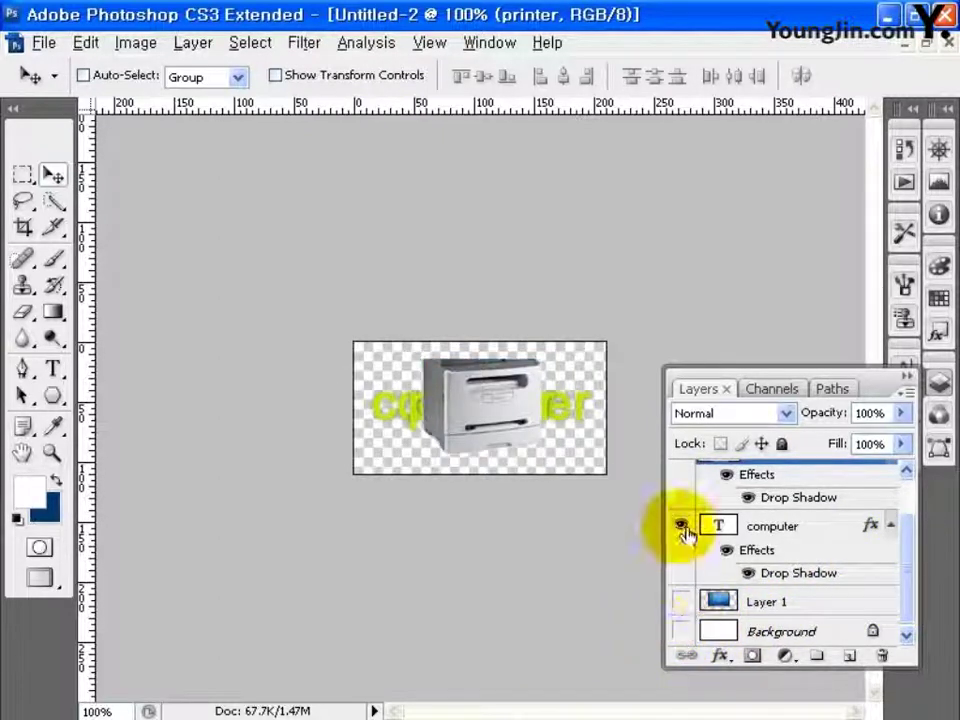
left_click_drag(918, 590, 910, 480)
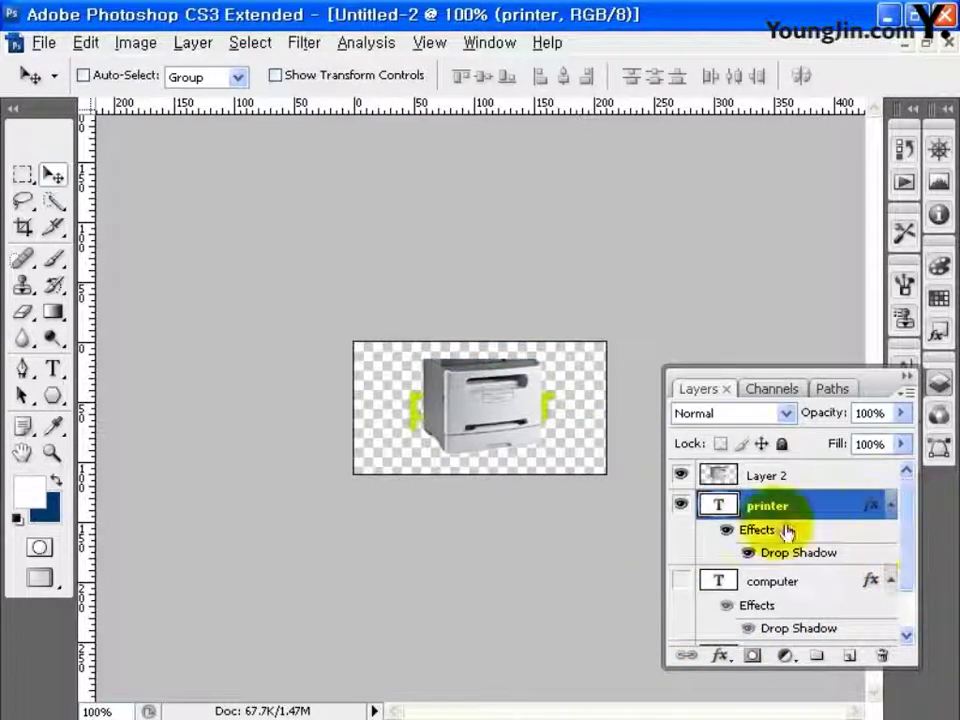
left_click(681, 503)
left_click(681, 475)
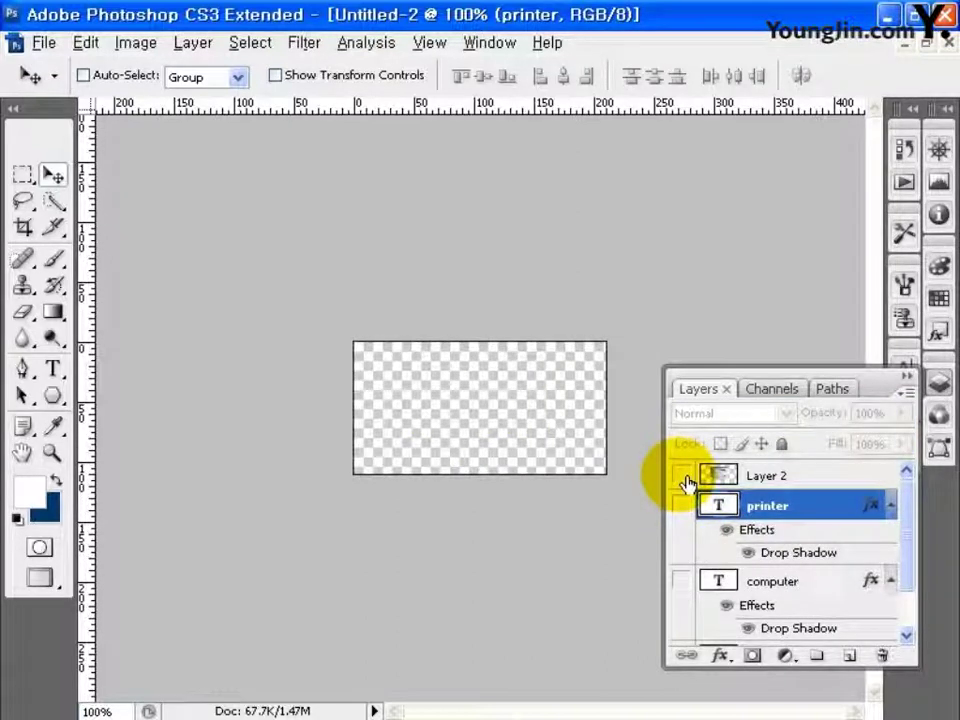
left_click_drag(903, 514, 885, 610)
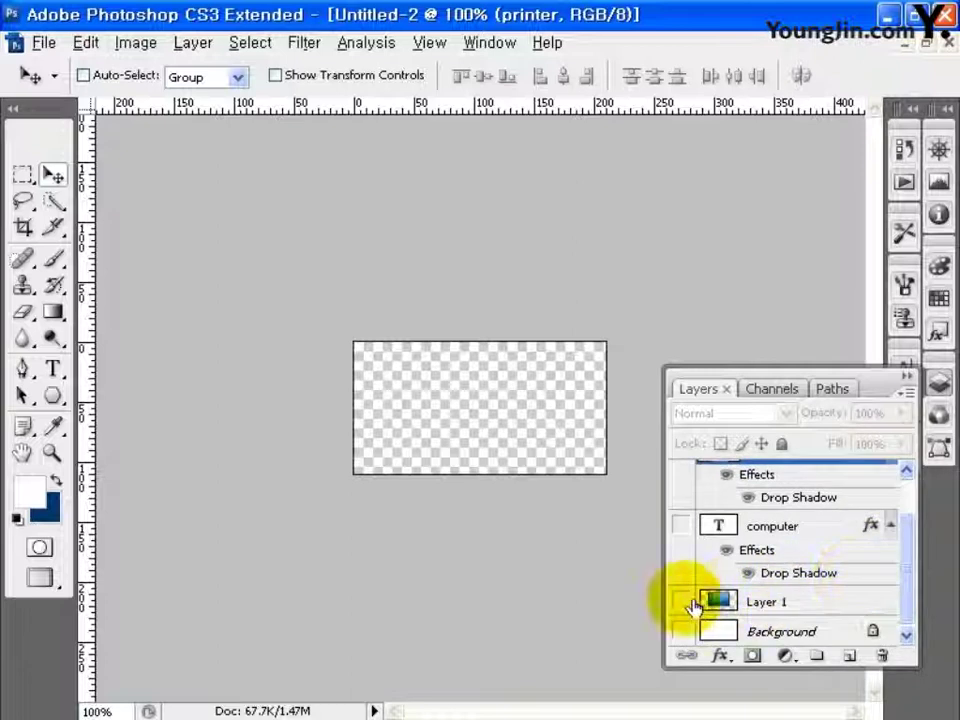
left_click(690, 603)
Step: Export the laptop image for the web as a transparent PNG-24 file named fla_com_img
left_click(44, 43)
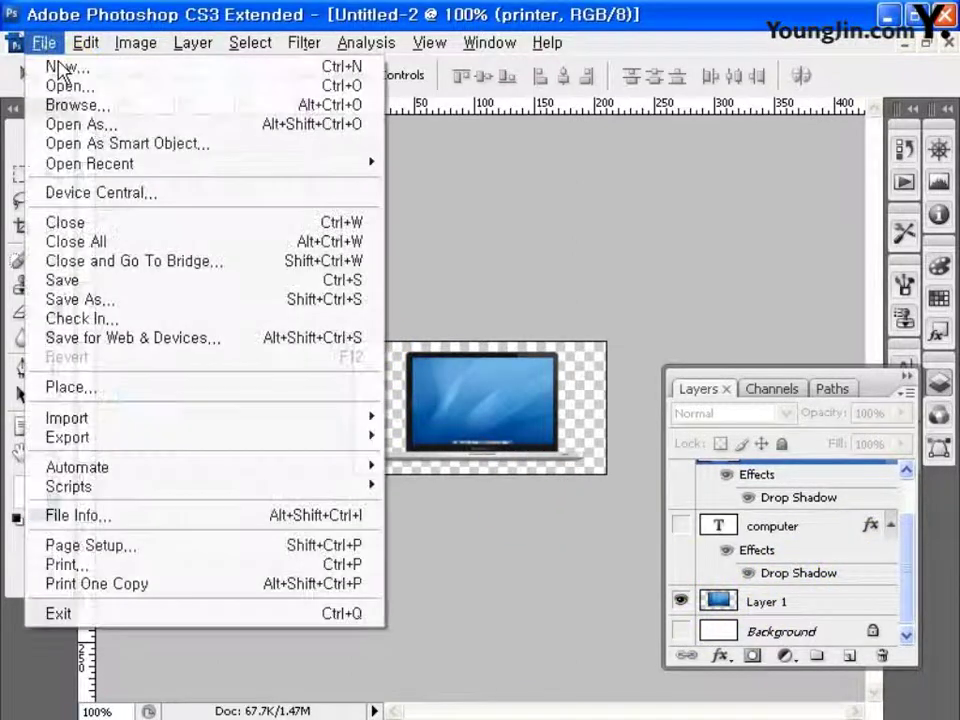
left_click(131, 338)
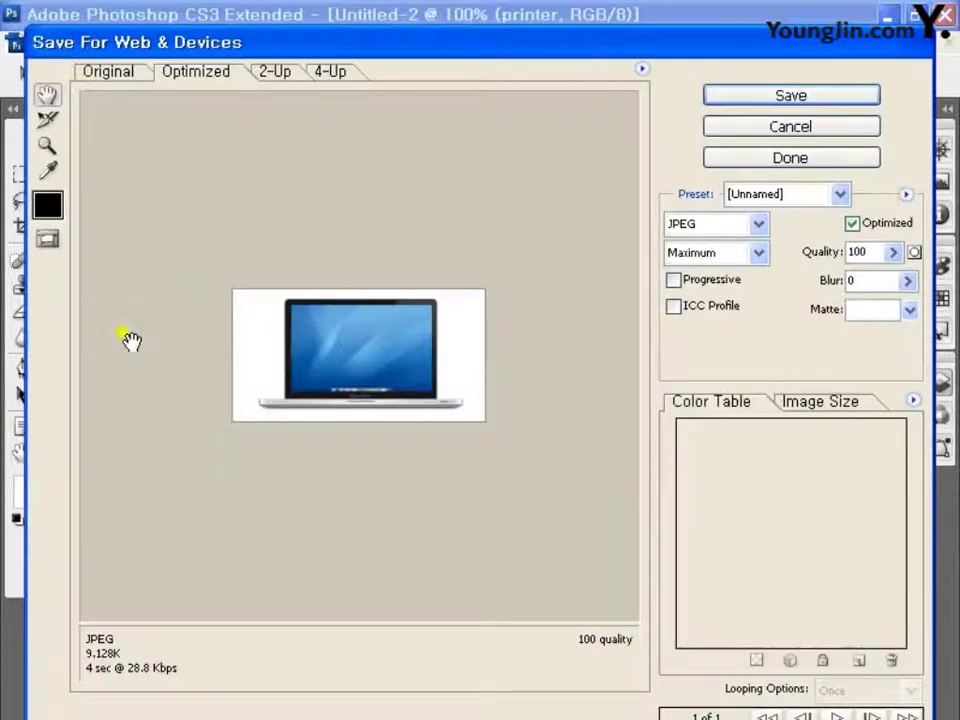
left_click(758, 224)
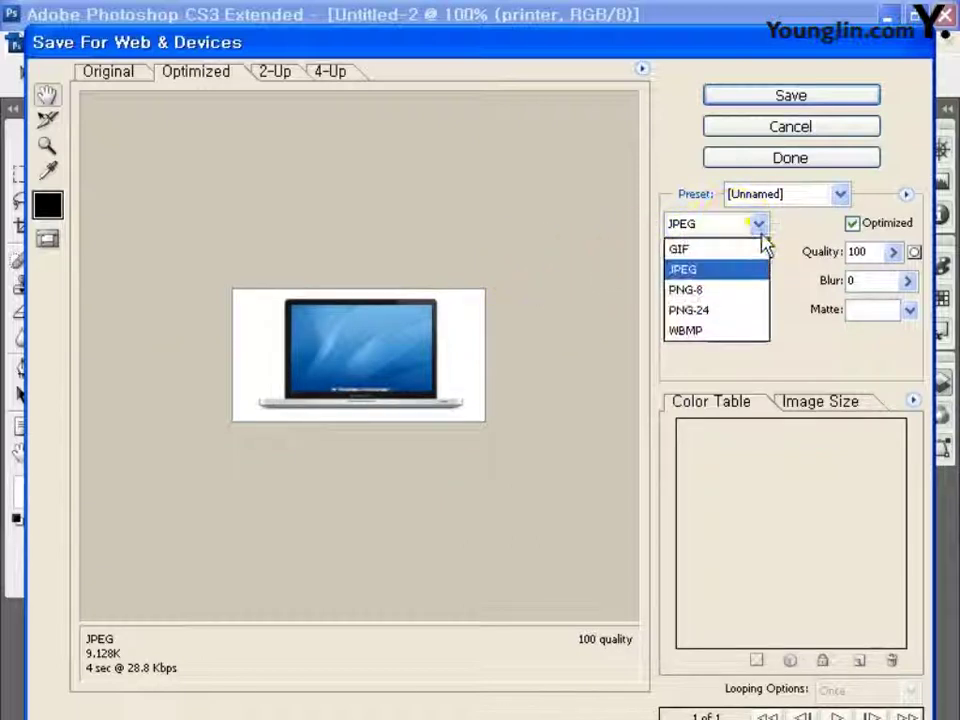
left_click(748, 310)
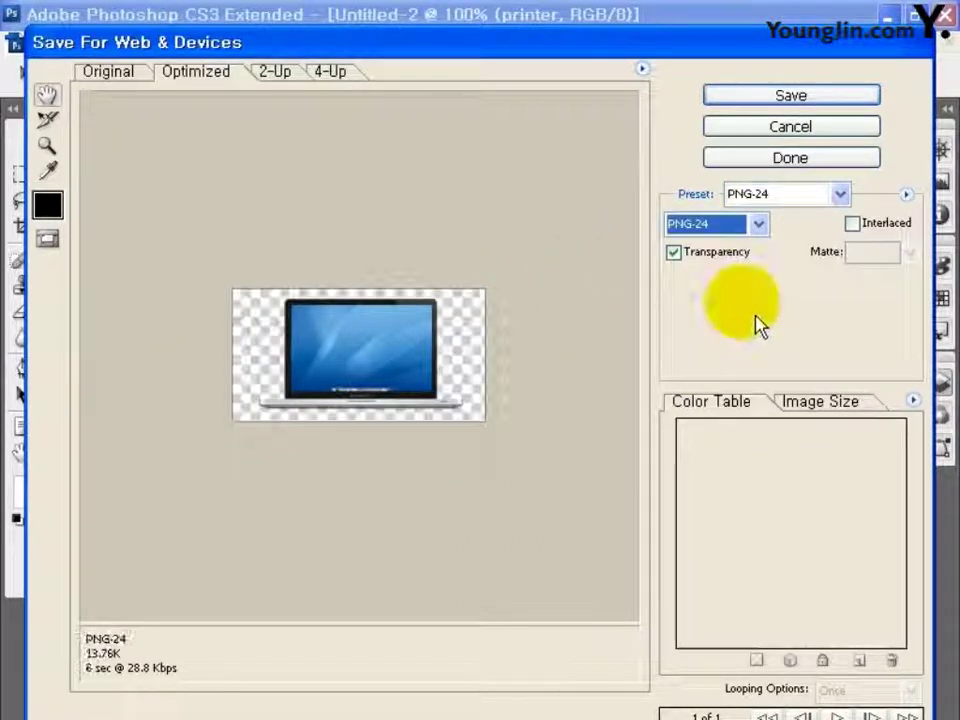
left_click(844, 98)
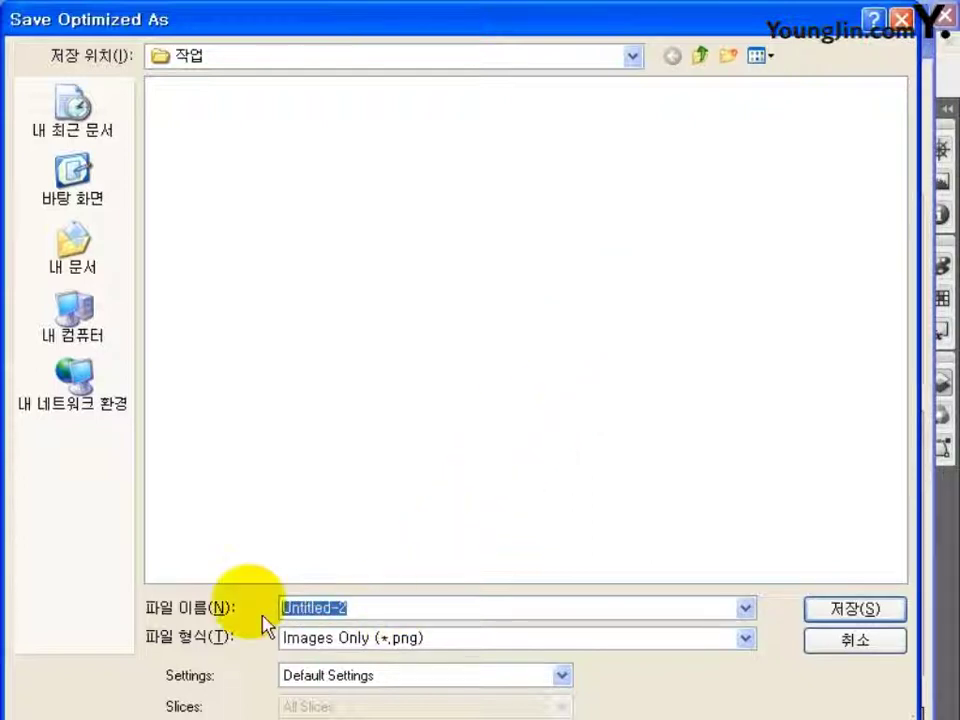
type("fla_com")
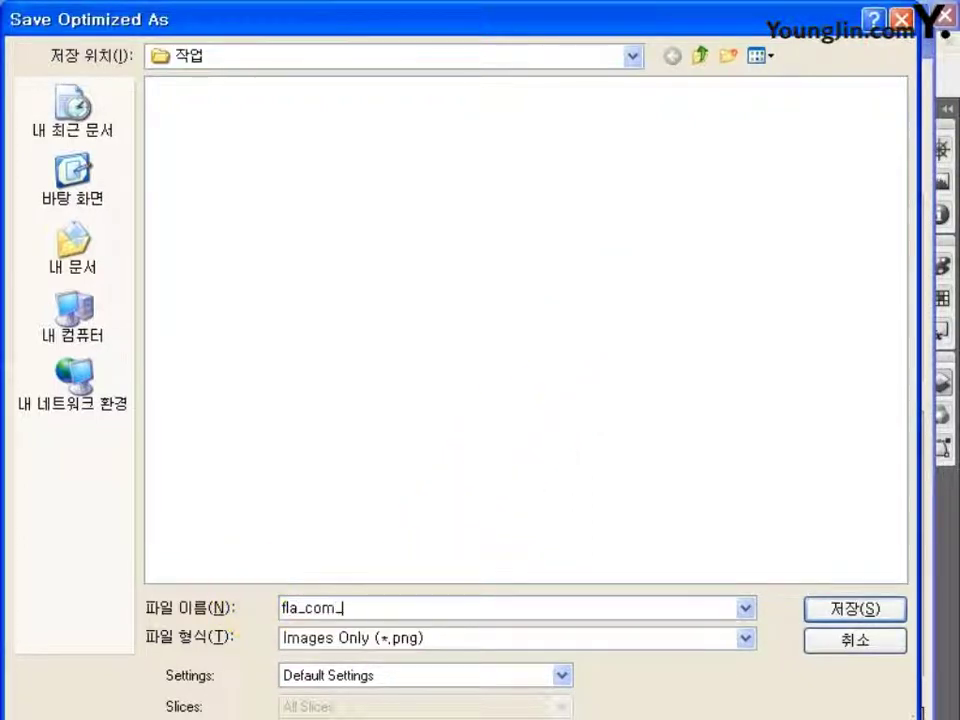
type("_img")
left_click(845, 612)
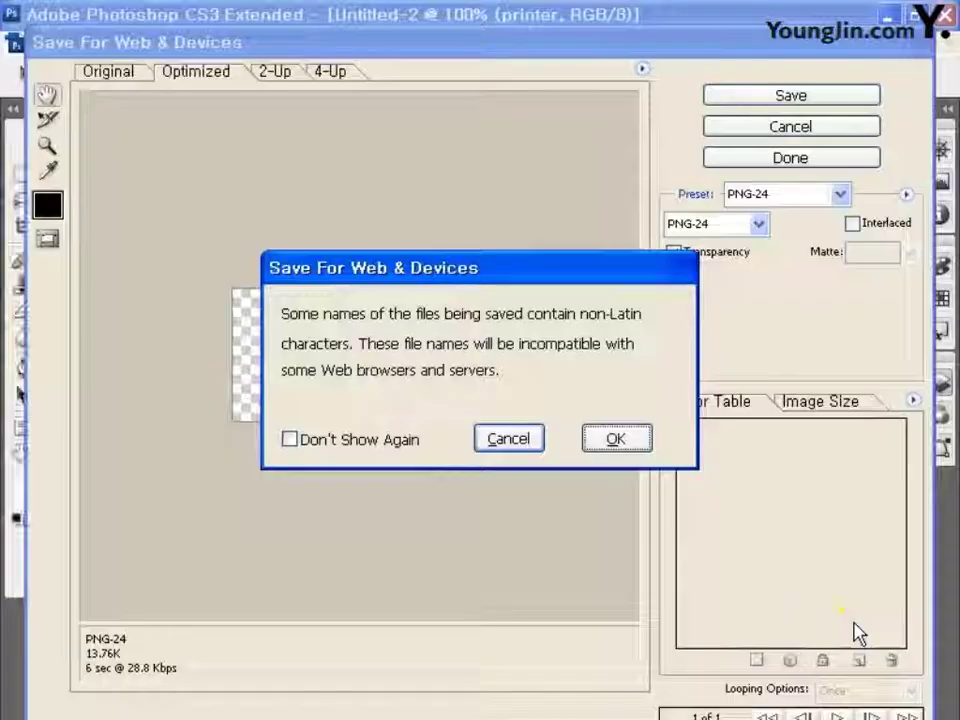
left_click(638, 446)
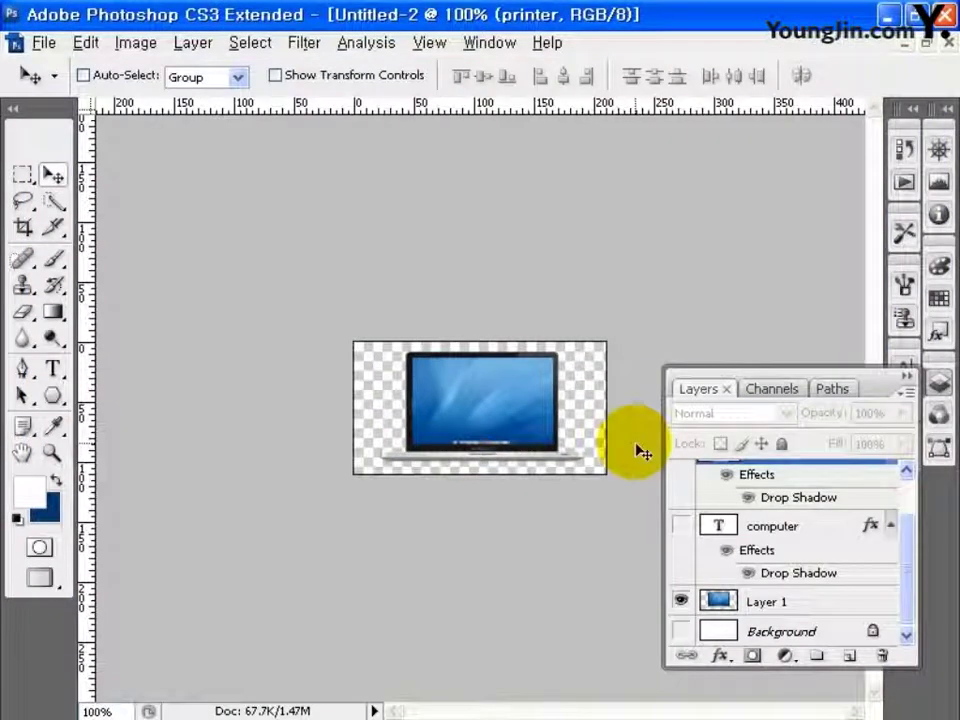
Step: Export the remaining layers separately as PNG-24 images, finishing with the printer text as fla_pri_type
scroll(690, 475, "up", 2)
left_click(681, 475, "alt")
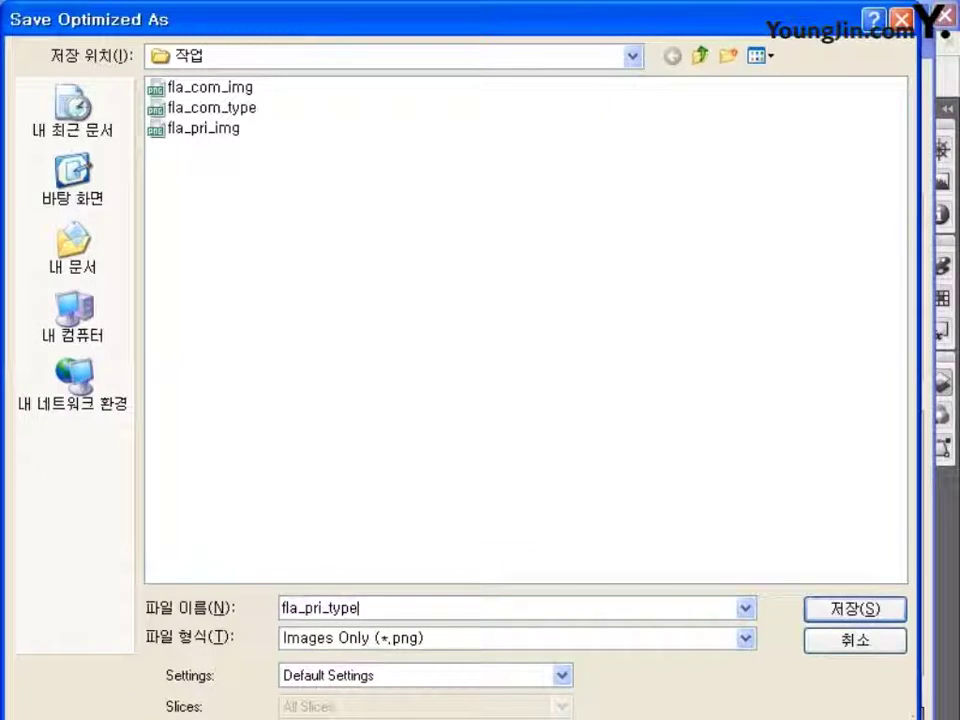
left_click(850, 612)
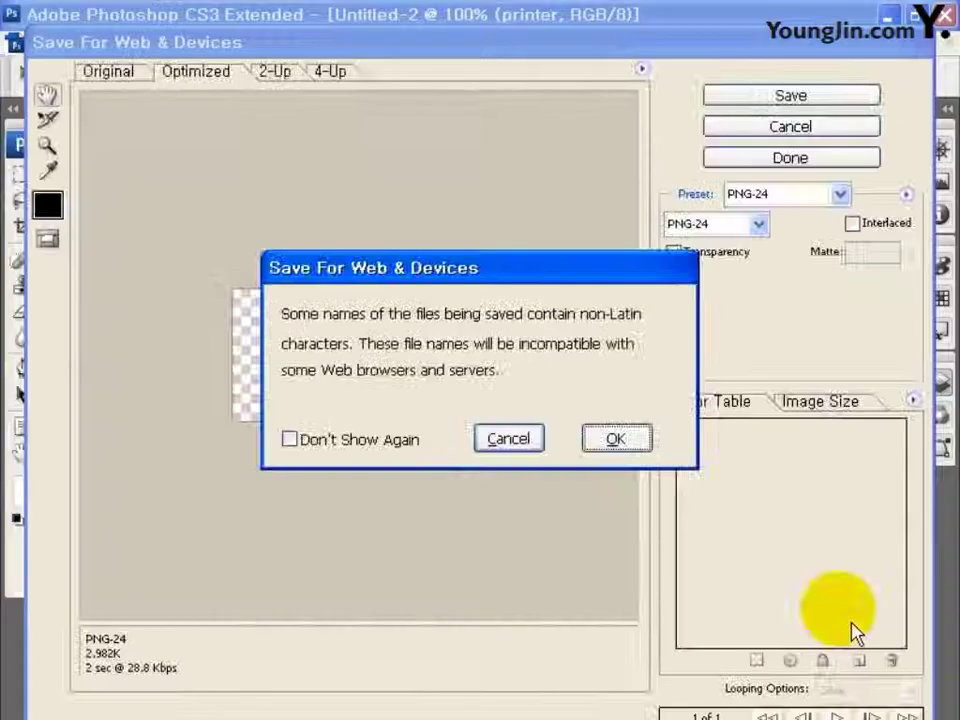
left_click(630, 440)
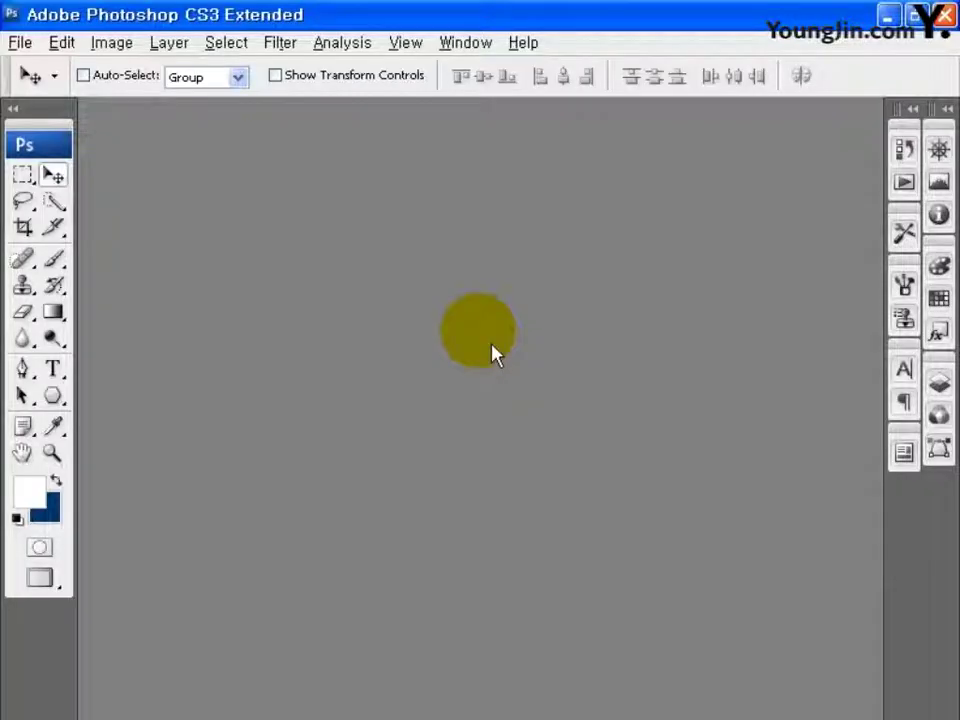
Step: Create a new RGB document 800 pixels wide and 64 pixels high at 72 pixels/inch
left_click(20, 43)
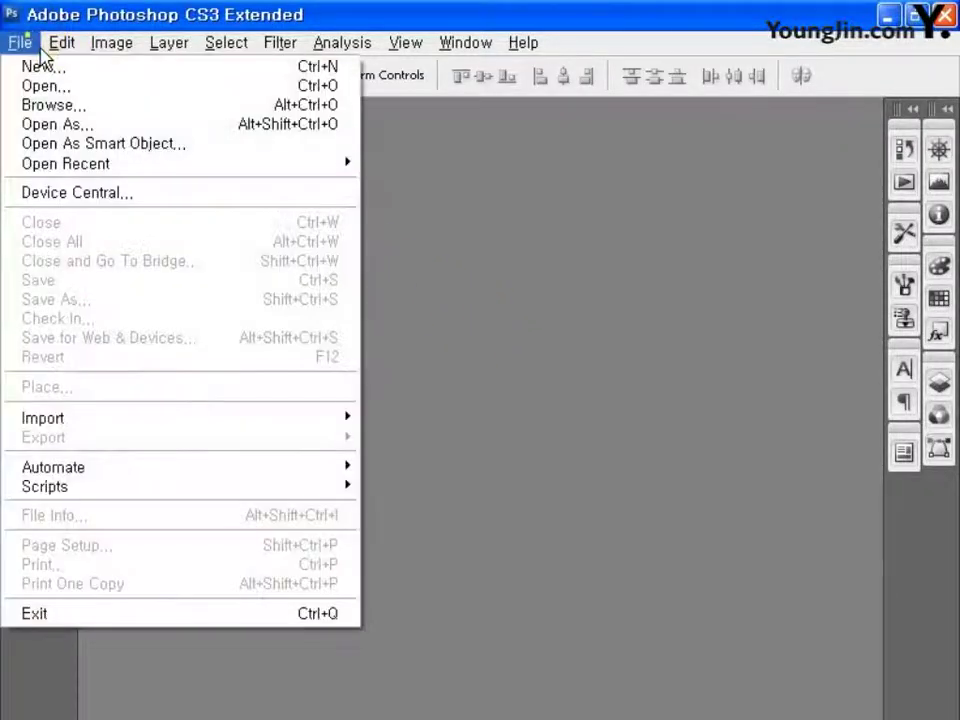
left_click(40, 72)
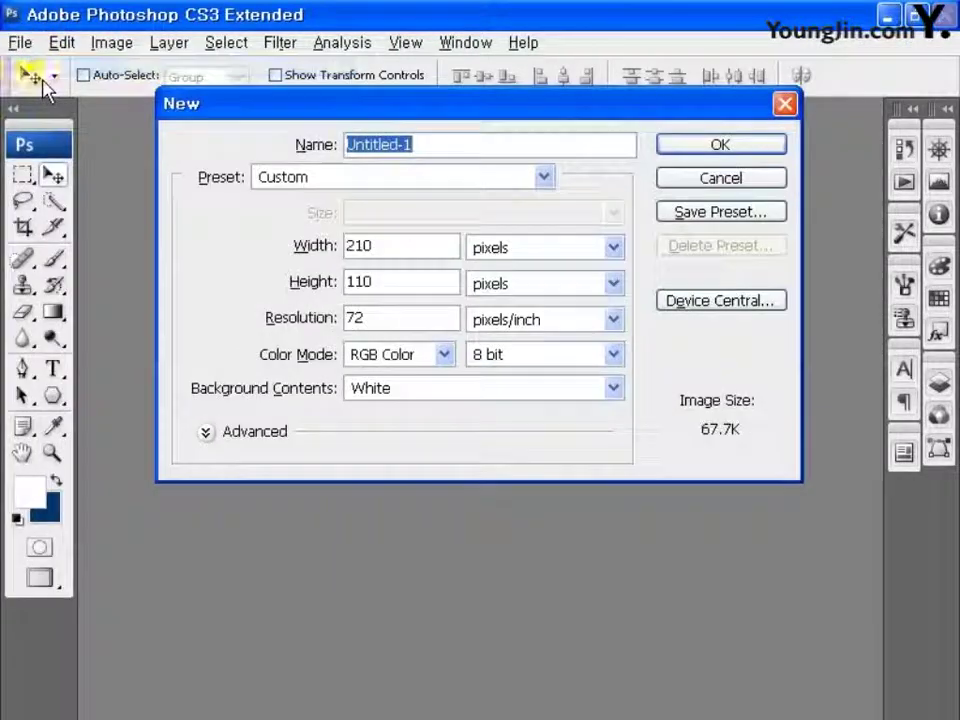
left_click(391, 252)
left_click_drag(391, 258, 283, 275)
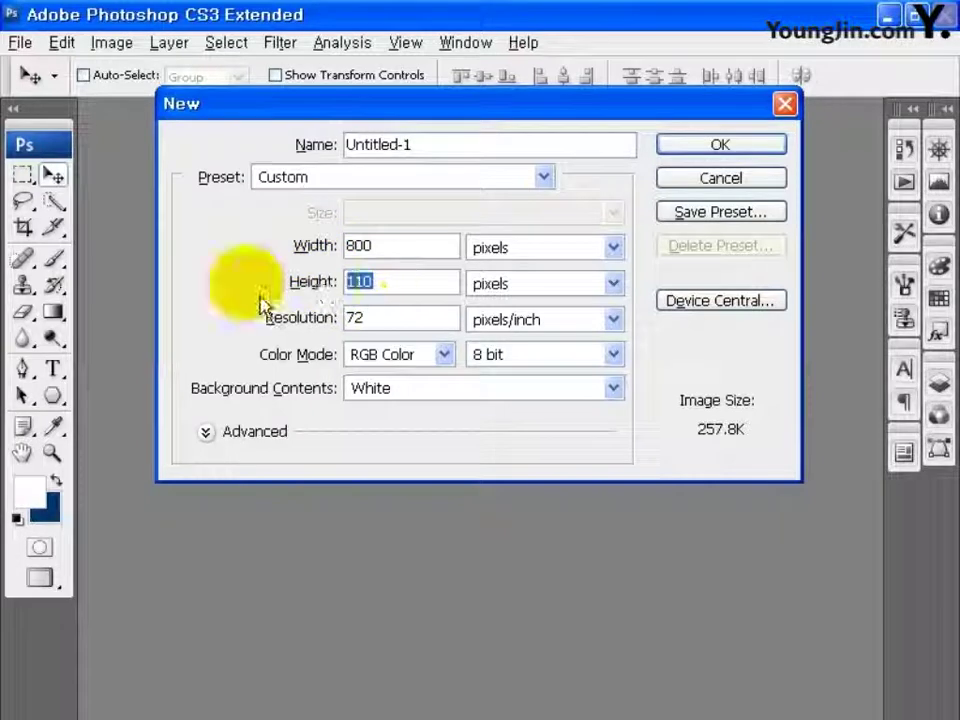
left_click(392, 322)
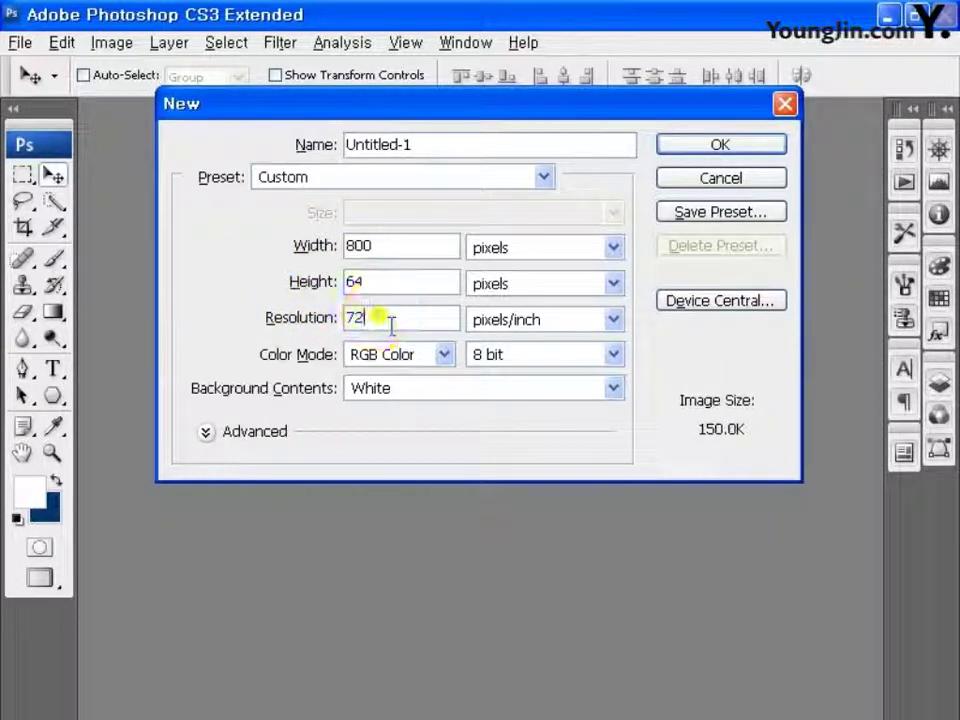
left_click(440, 356)
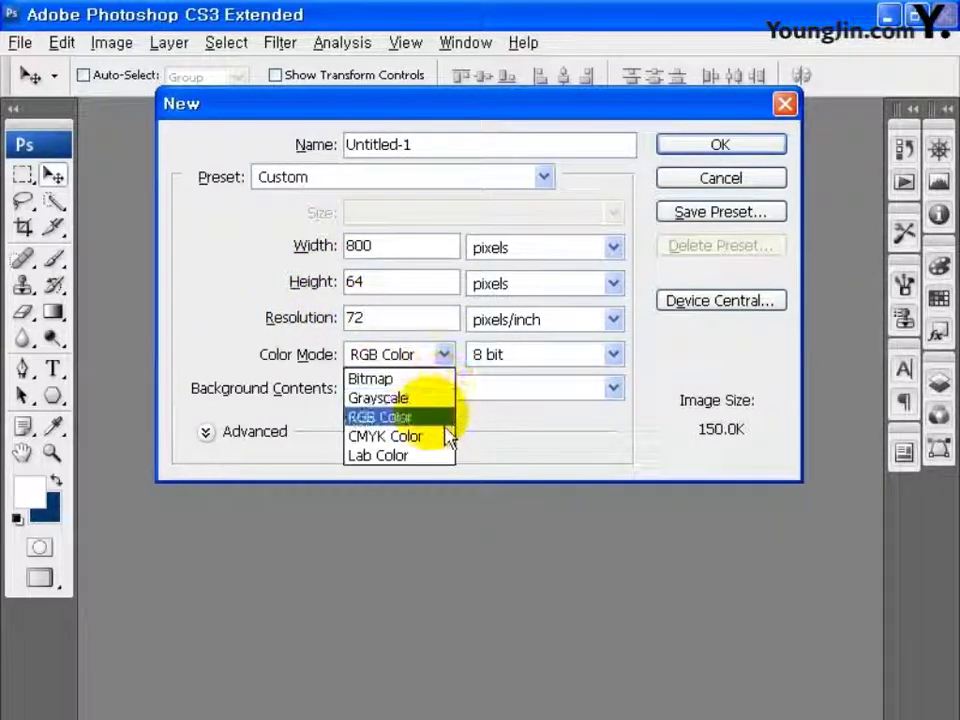
left_click(444, 418)
left_click(738, 148)
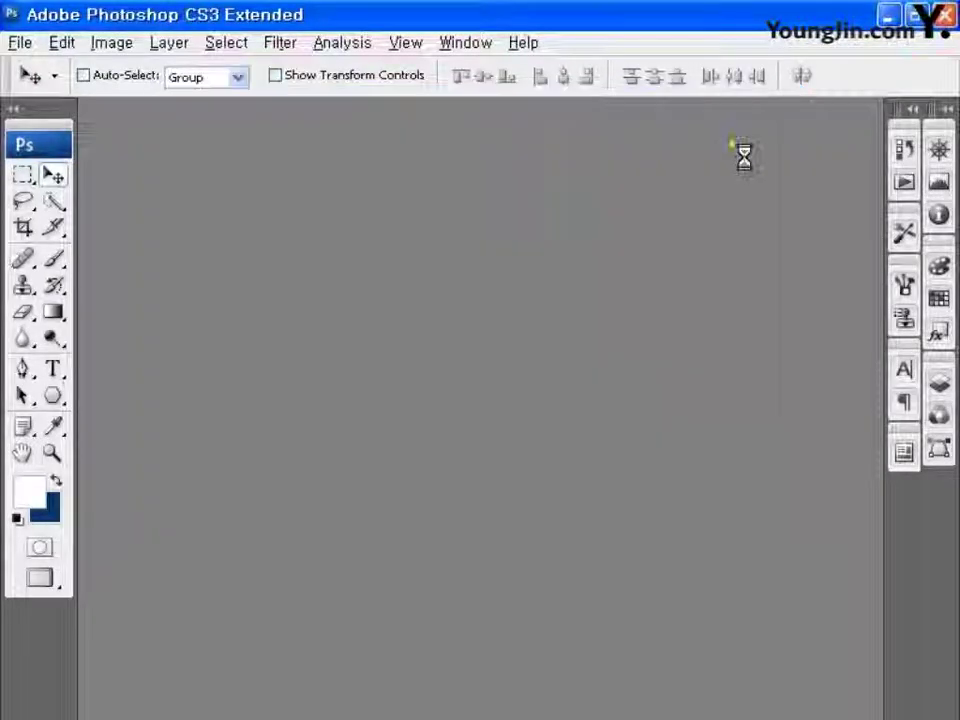
Step: Show the Info panel and place horizontal guides at about 5 and 30 pixels and a vertical guide at about 180 pixels
left_click(495, 43)
left_click(500, 288)
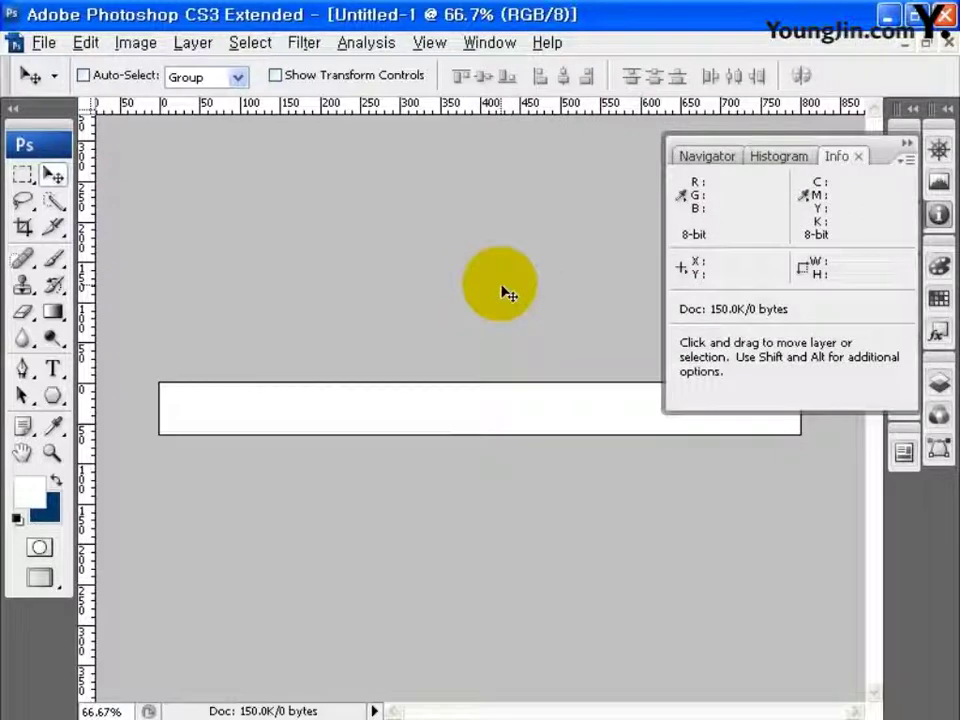
key("ctrl+plus")
key("ctrl+plus")
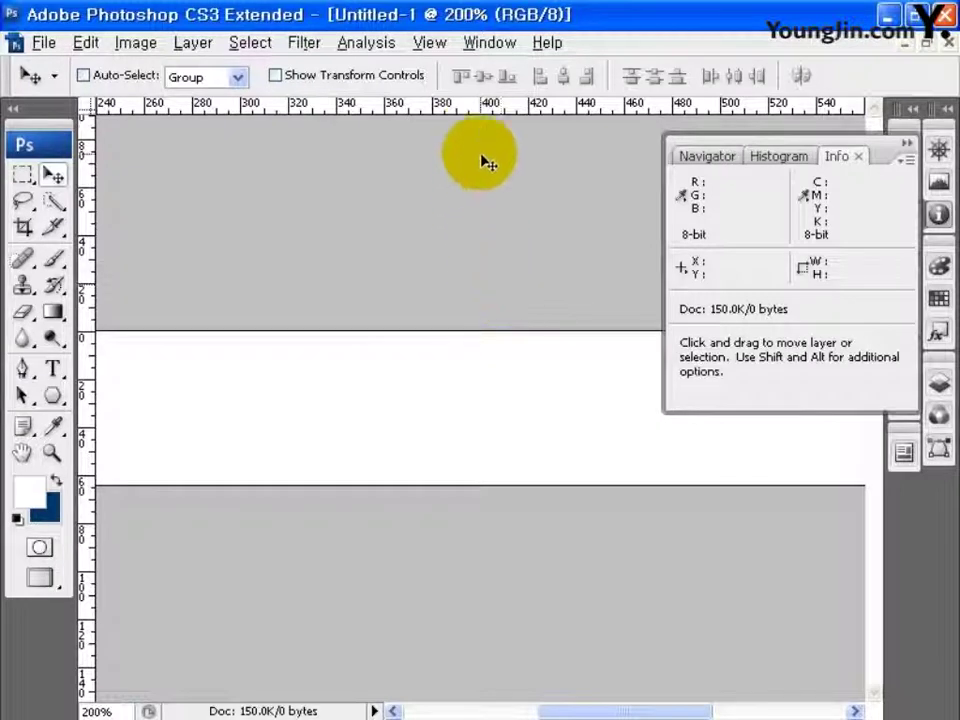
left_click_drag(487, 104, 489, 341)
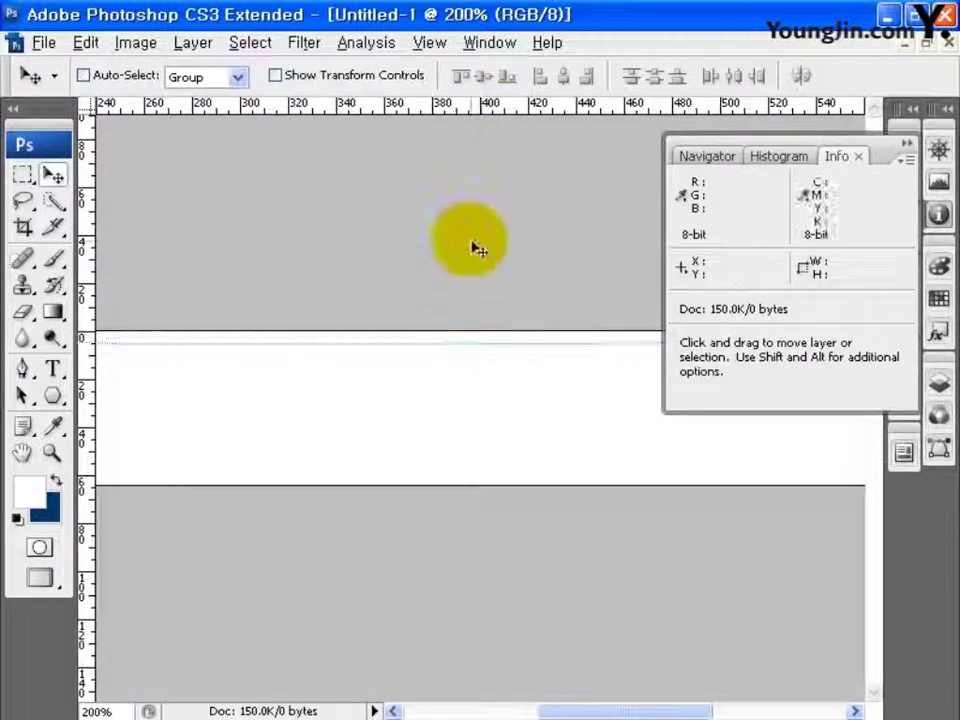
left_click_drag(476, 104, 476, 411)
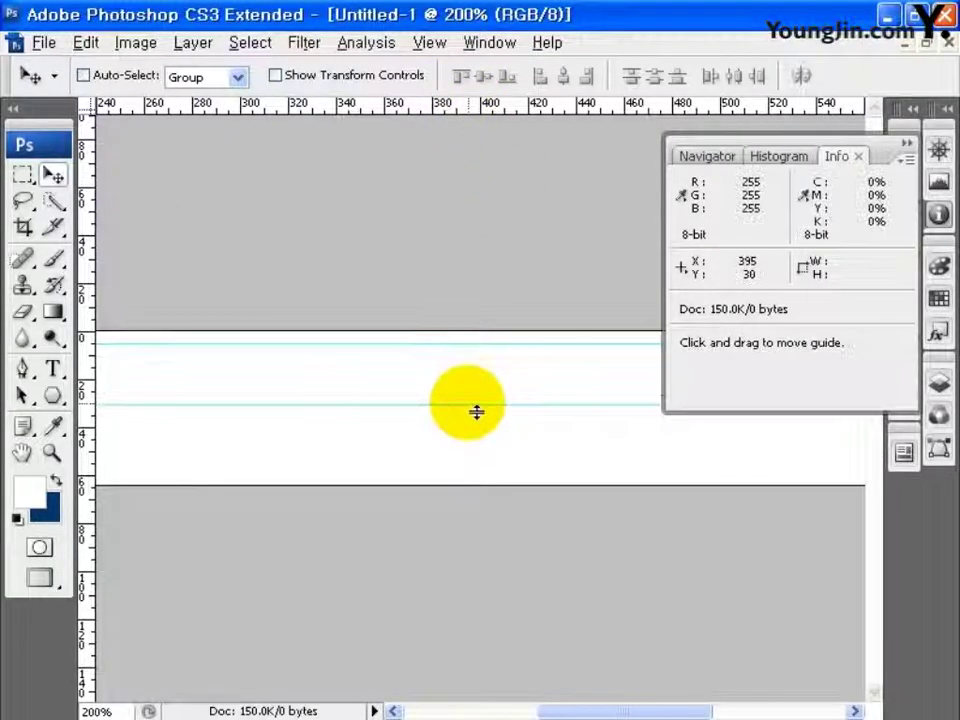
key("ctrl+minus")
left_click_drag(87, 400, 224, 402)
key("ctrl+minus")
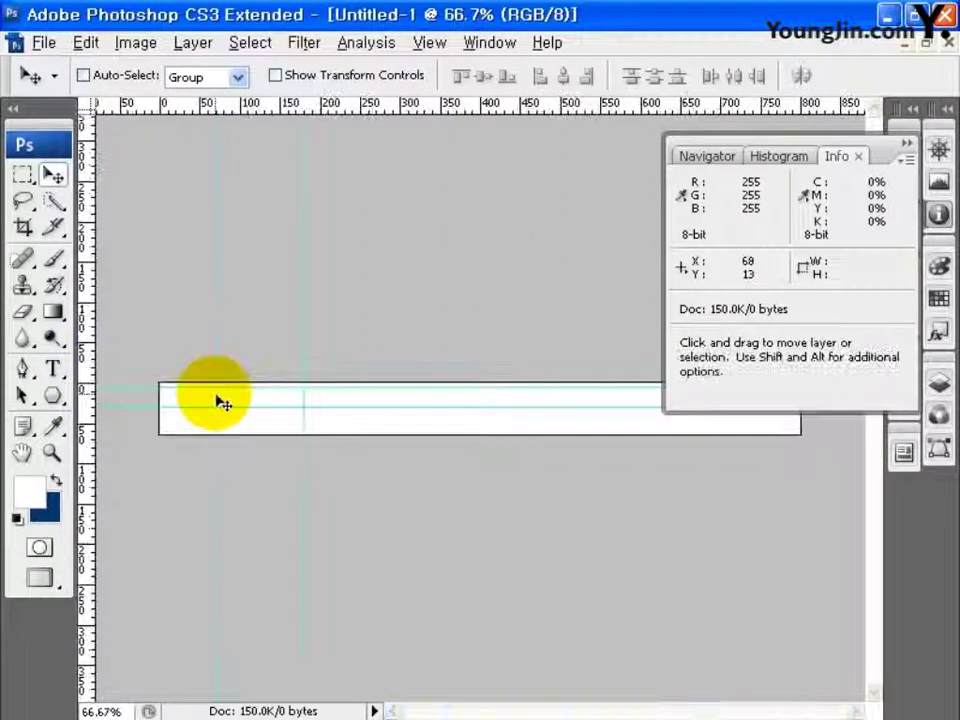
Step: Add a new empty layer above the background
left_click(938, 384)
left_click(850, 656)
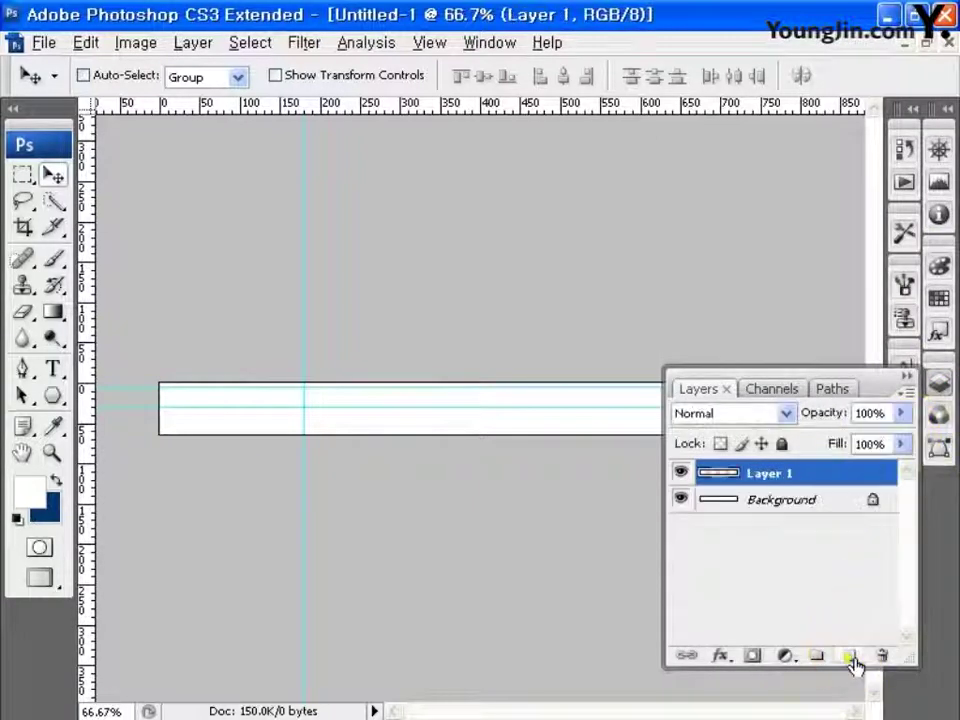
Step: Select the thin strip above the upper horizontal guide across the full width and fill it with color #4DBFD9
left_click(24, 176)
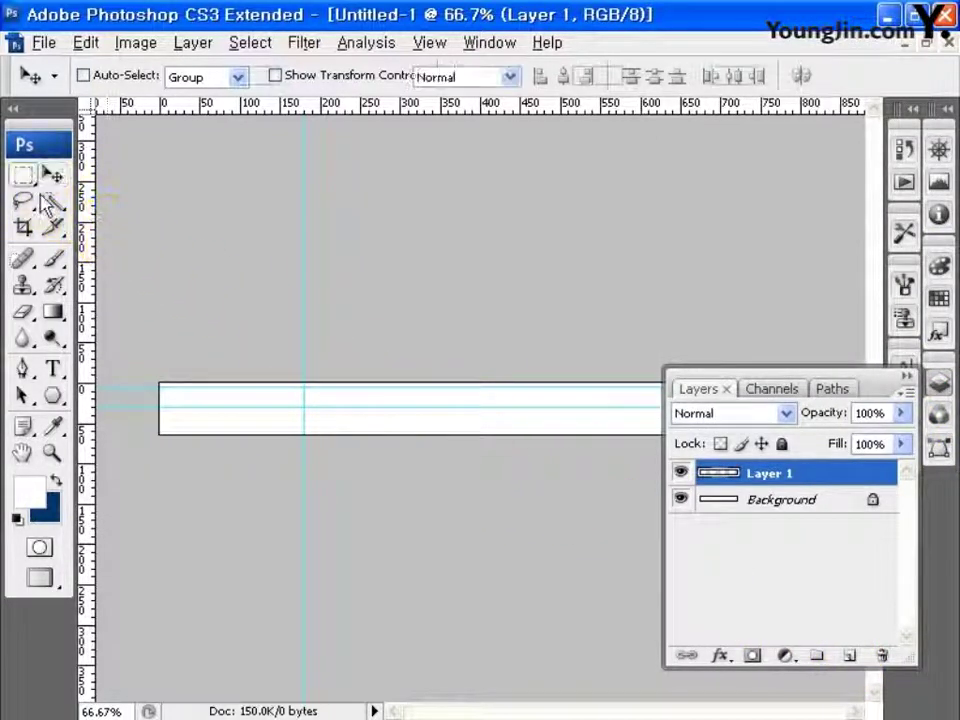
left_click_drag(157, 381, 865, 398)
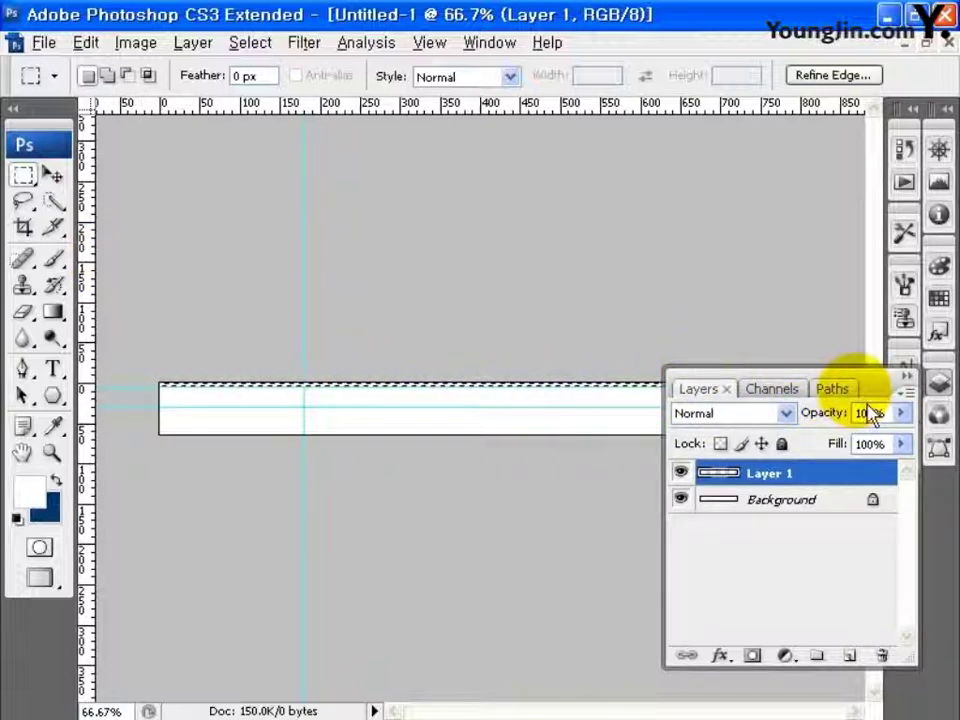
left_click(30, 490)
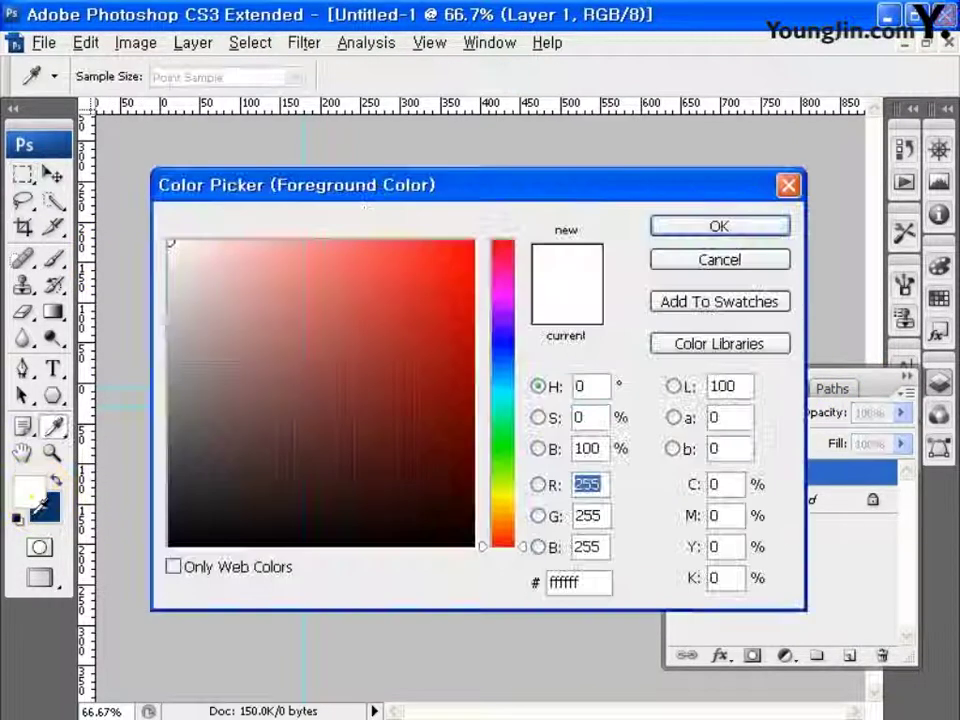
left_click(583, 580)
type("4")
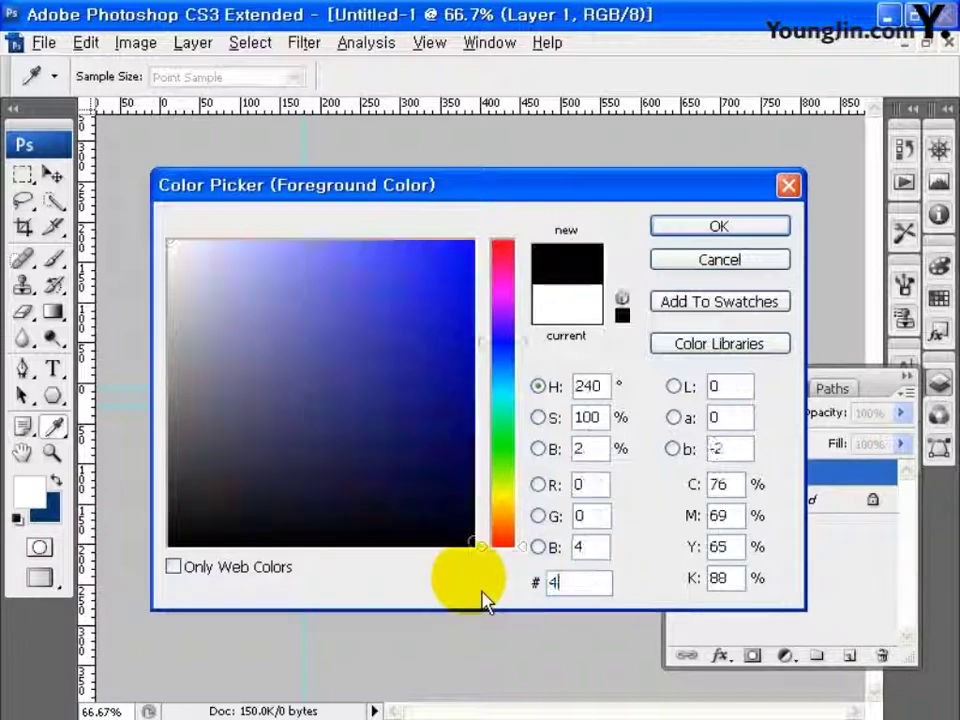
type("FD9")
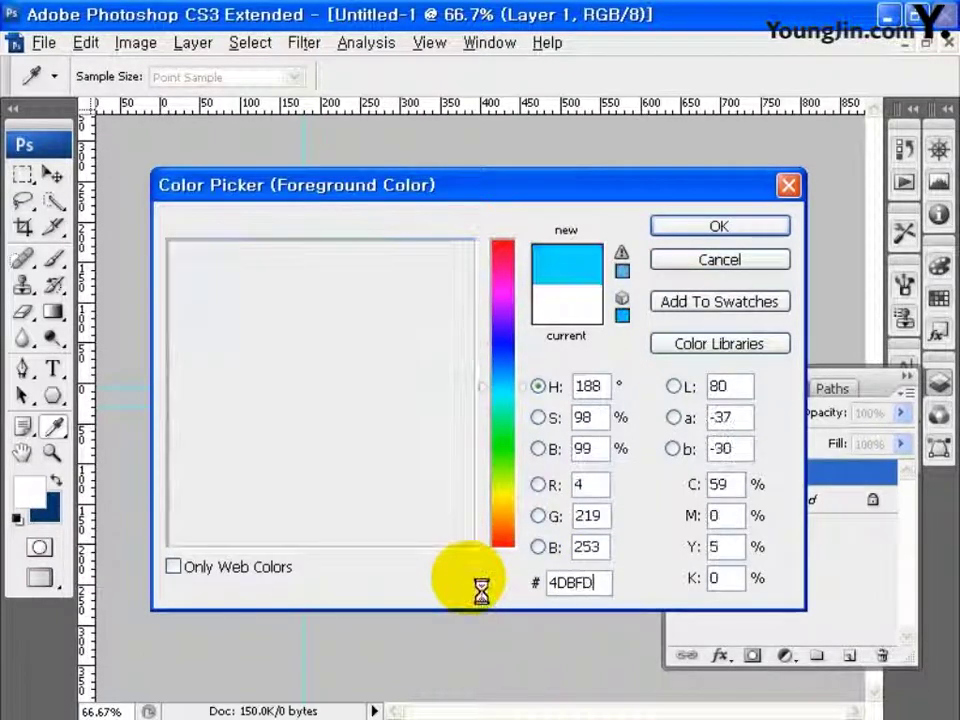
left_click(710, 228)
key("m")
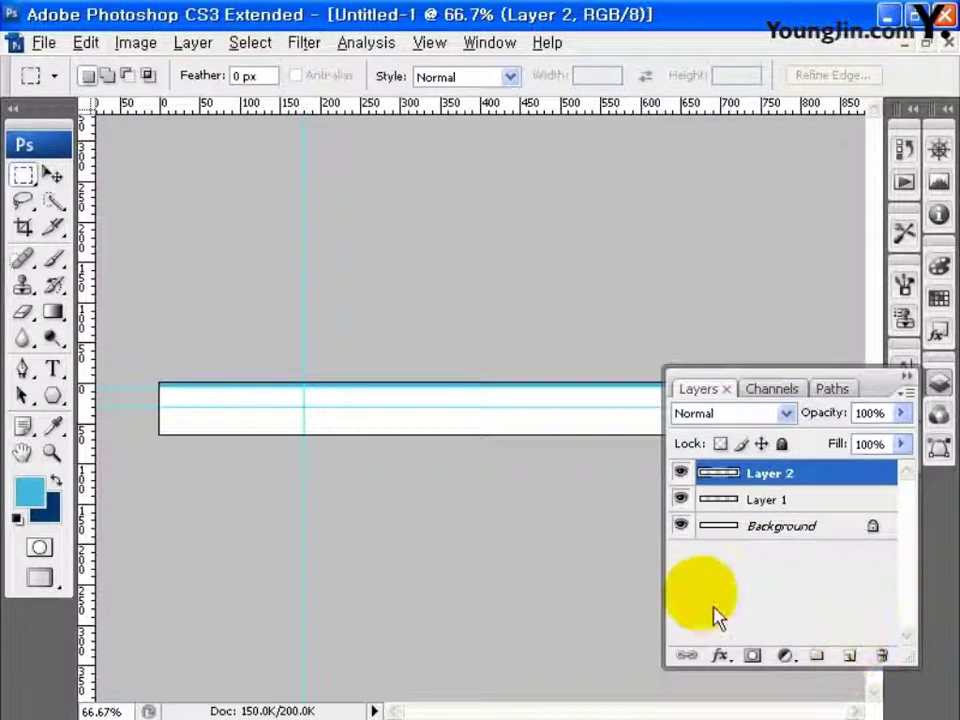
Step: Fill the full-width band between the two horizontal guides with color #3C4452 on Layer 2, and deselect
left_click_drag(365, 412, 814, 410)
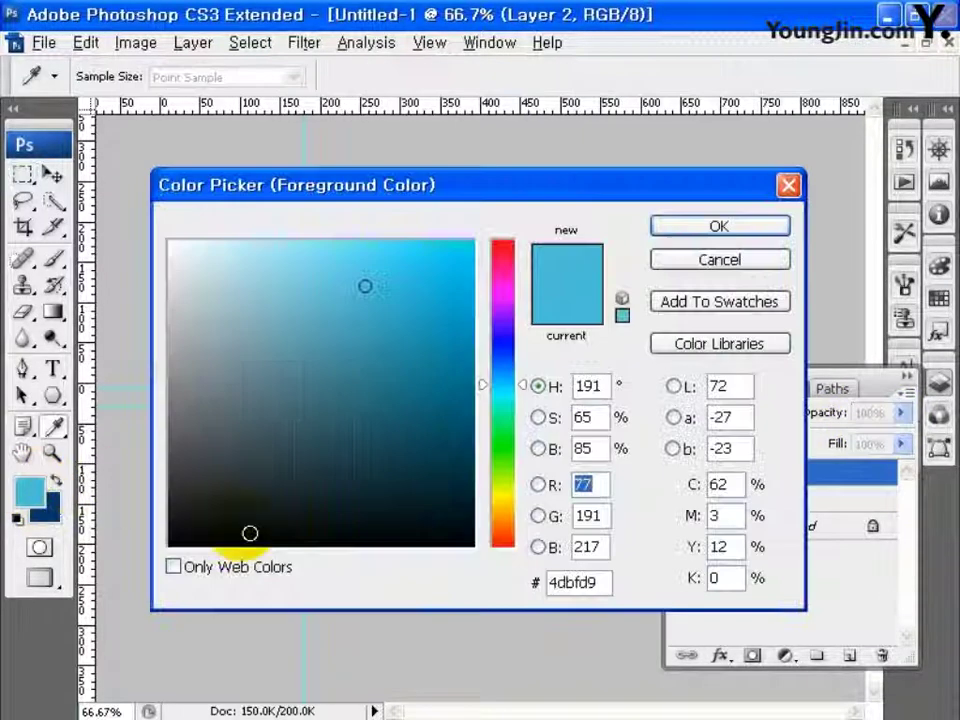
type("3C4452")
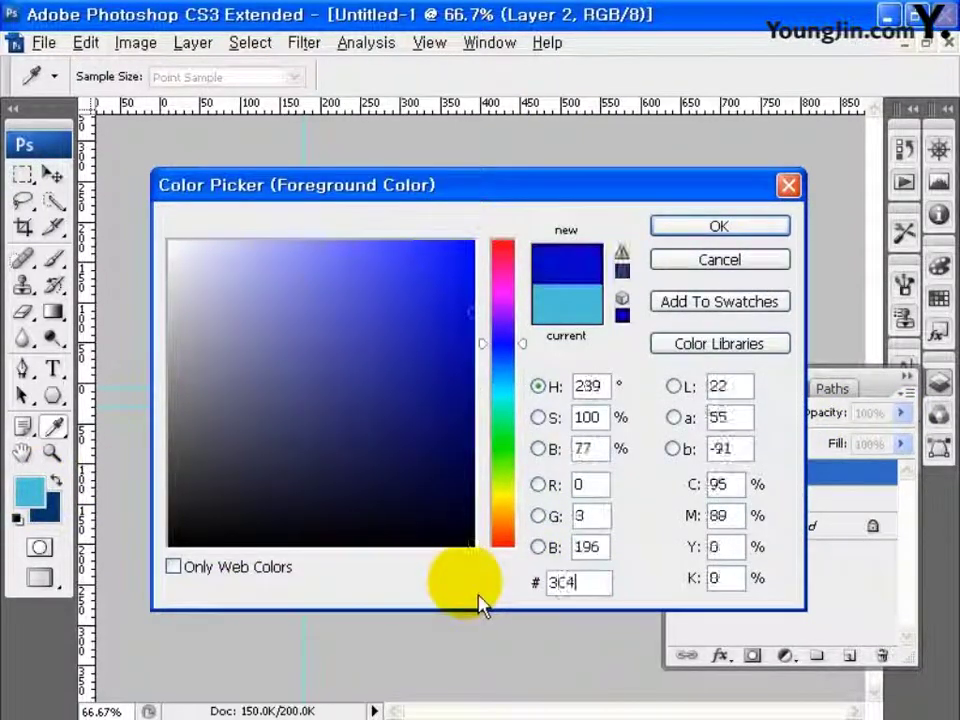
left_click(718, 226)
key("m")
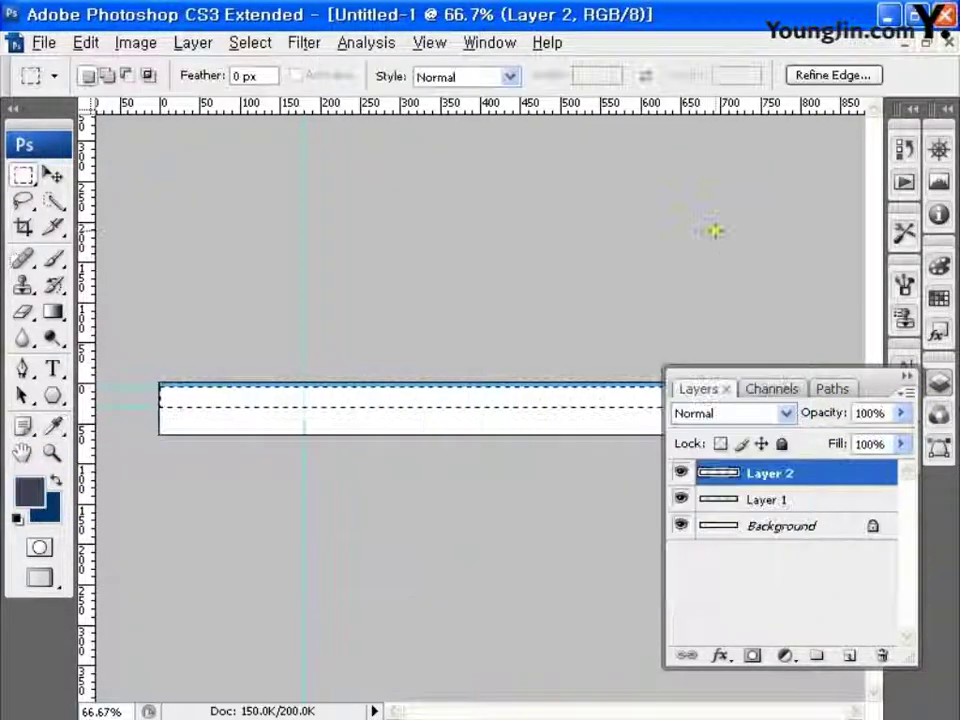
key("alt+BackSpace")
key("ctrl+d")
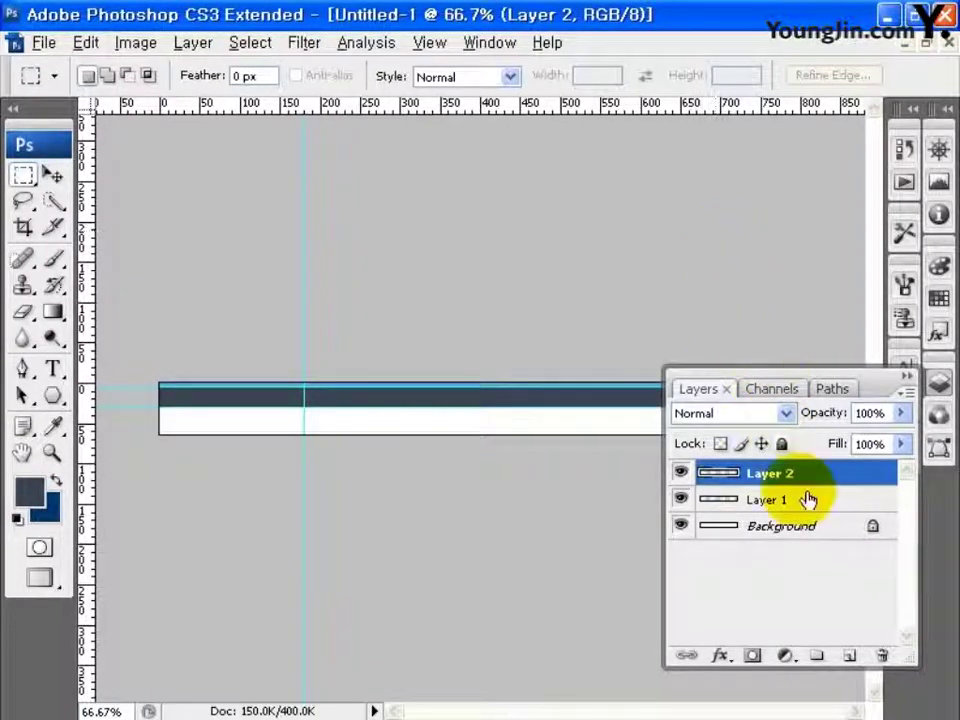
Step: Add a new layer, fill the full-width area below the lower horizontal guide with color #59C8D3, and clear the selection
left_click(850, 656)
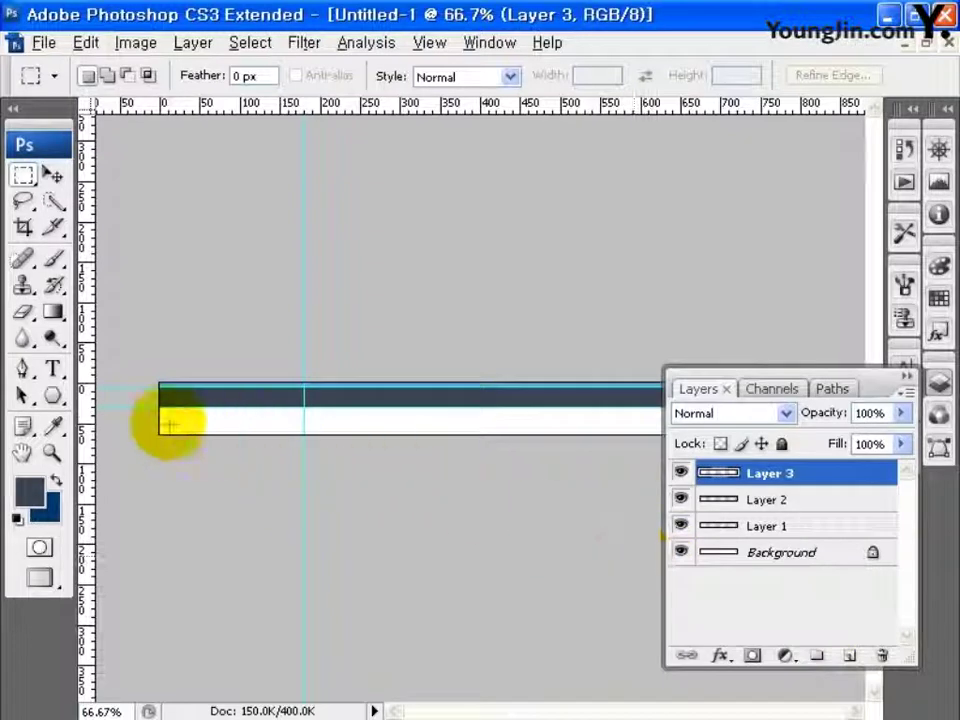
left_click_drag(196, 430, 700, 433)
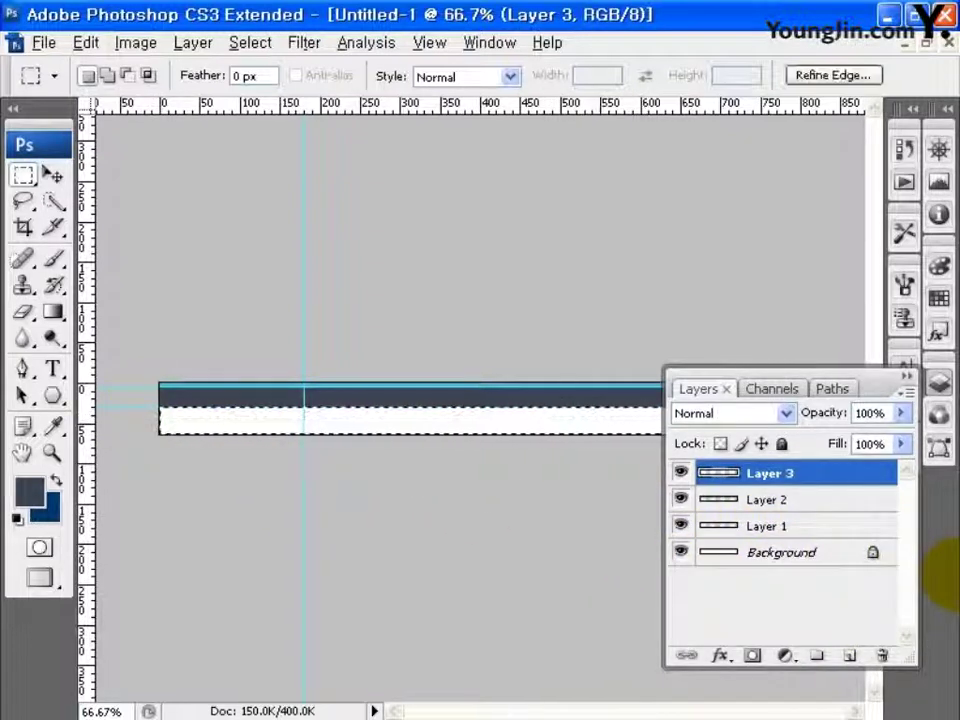
left_click(29, 490)
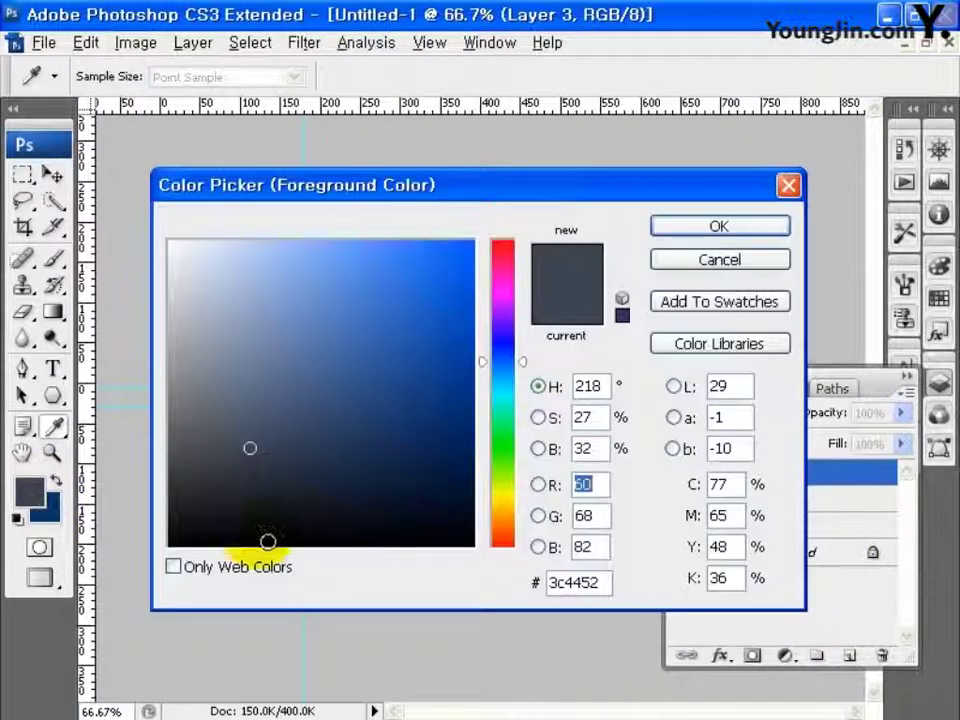
type("59")
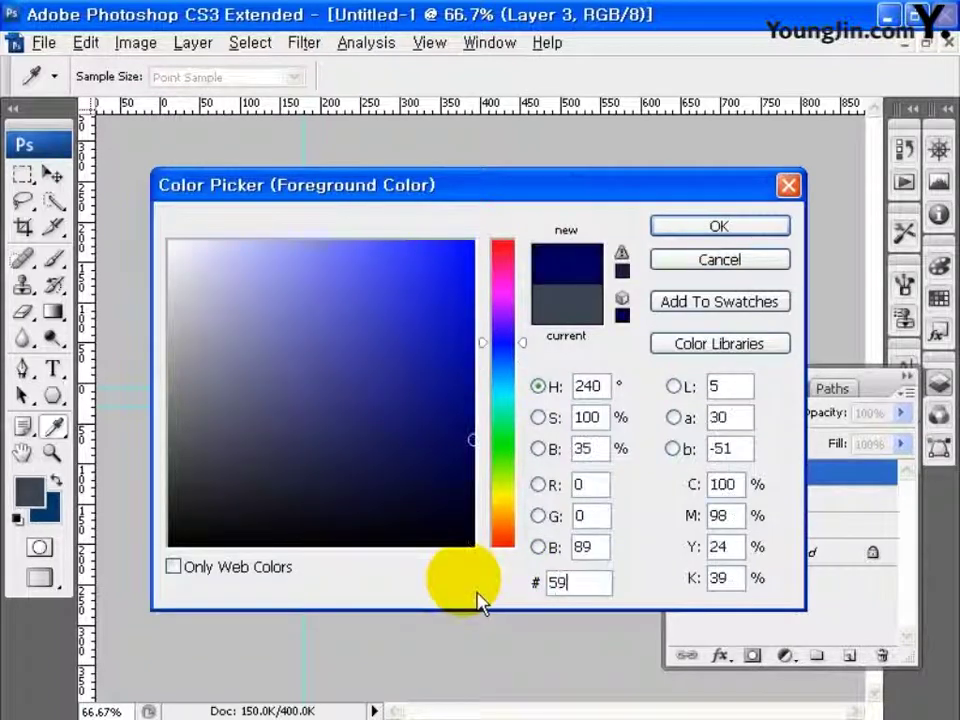
type("C8D3")
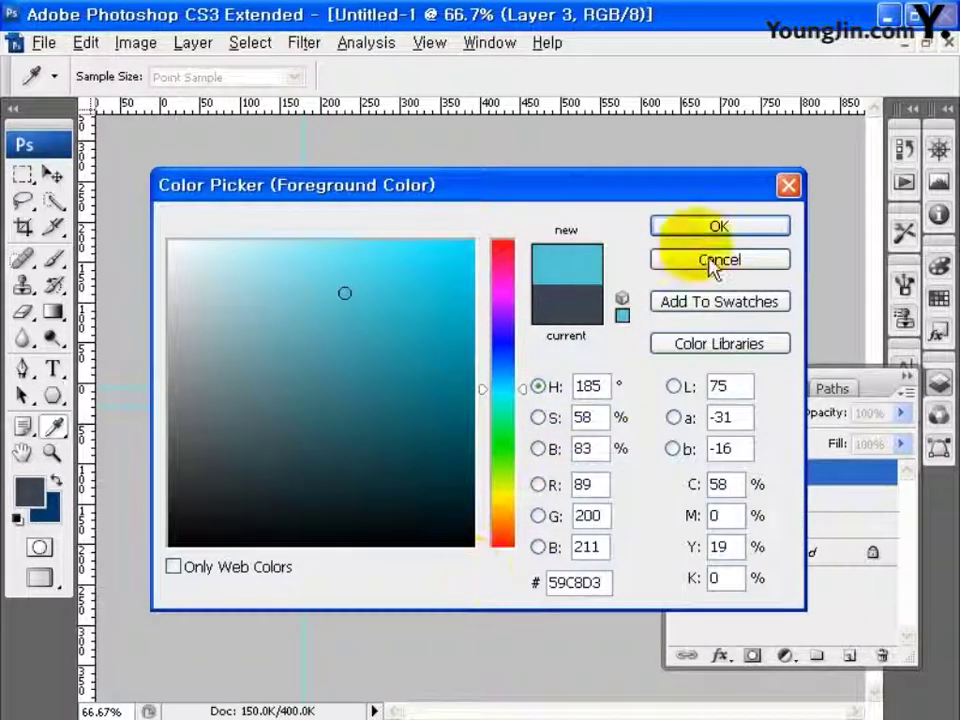
left_click(711, 226)
key("alt+BackSpace")
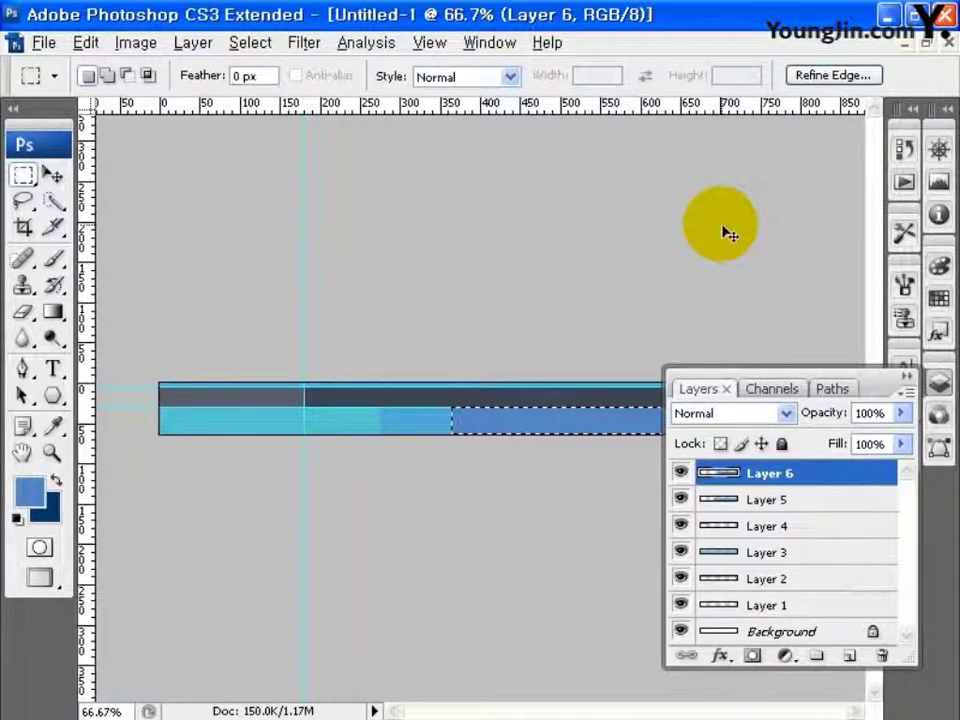
key("ctrl+d")
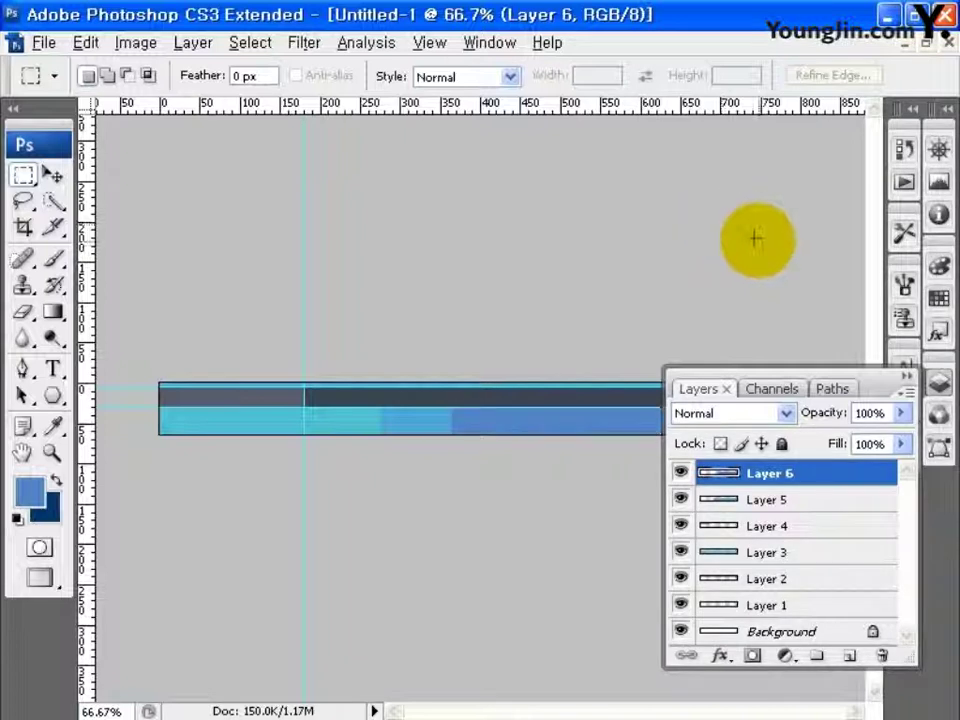
Step: Collapse the Layers panel and show the Character panel for the Type tool
left_click(940, 390)
key("ctrl+plus")
key("ctrl+plus")
left_click_drag(729, 381, 810, 381)
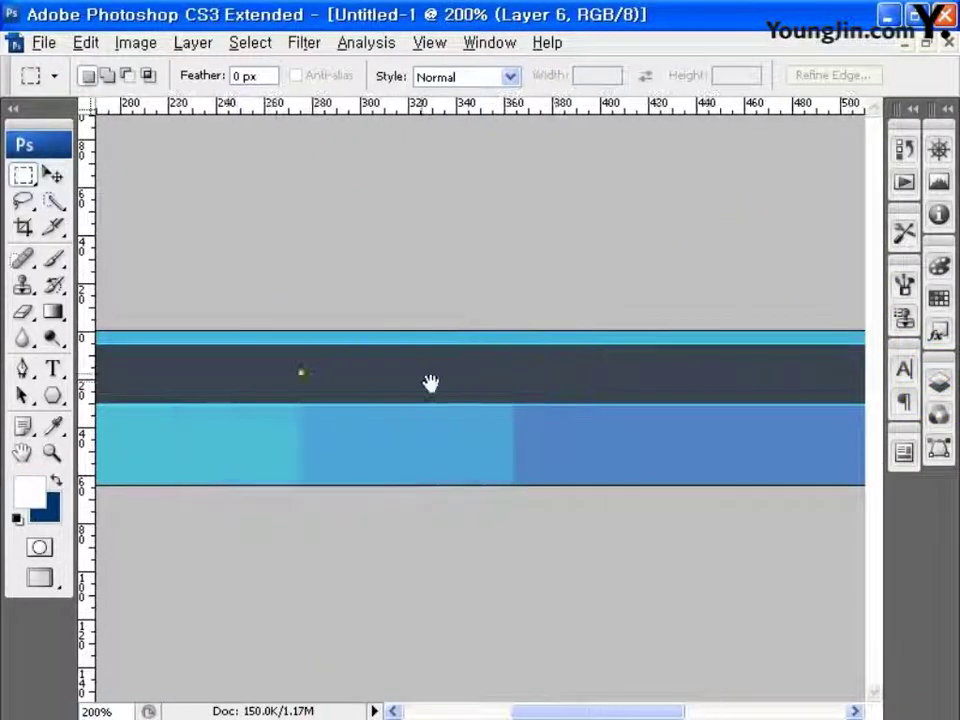
left_click_drag(431, 384, 887, 383)
left_click(53, 368)
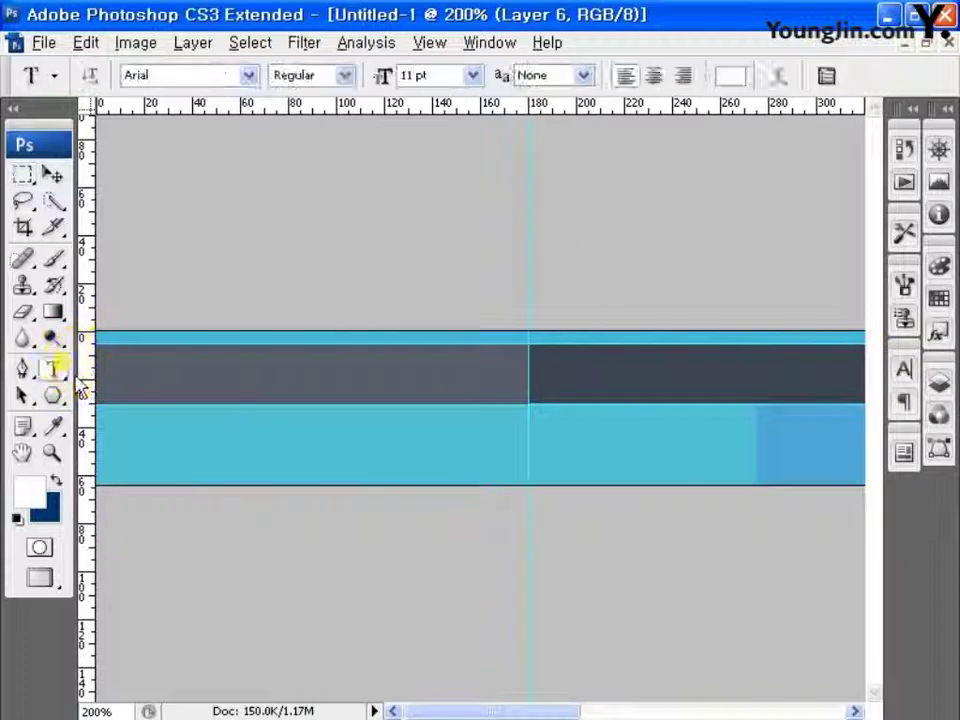
left_click(489, 42)
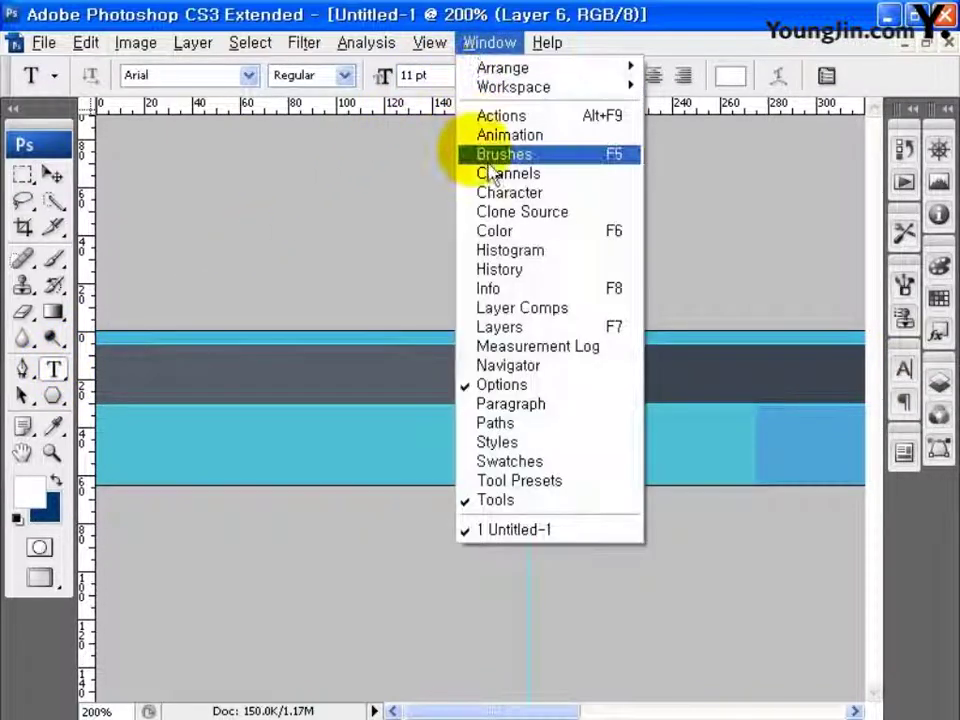
left_click(480, 193)
Step: Write "로그인" and "회원가입" with a wide gap between them in white 12 pt Dotum, on the gray band before the vertical guide
left_click(765, 402)
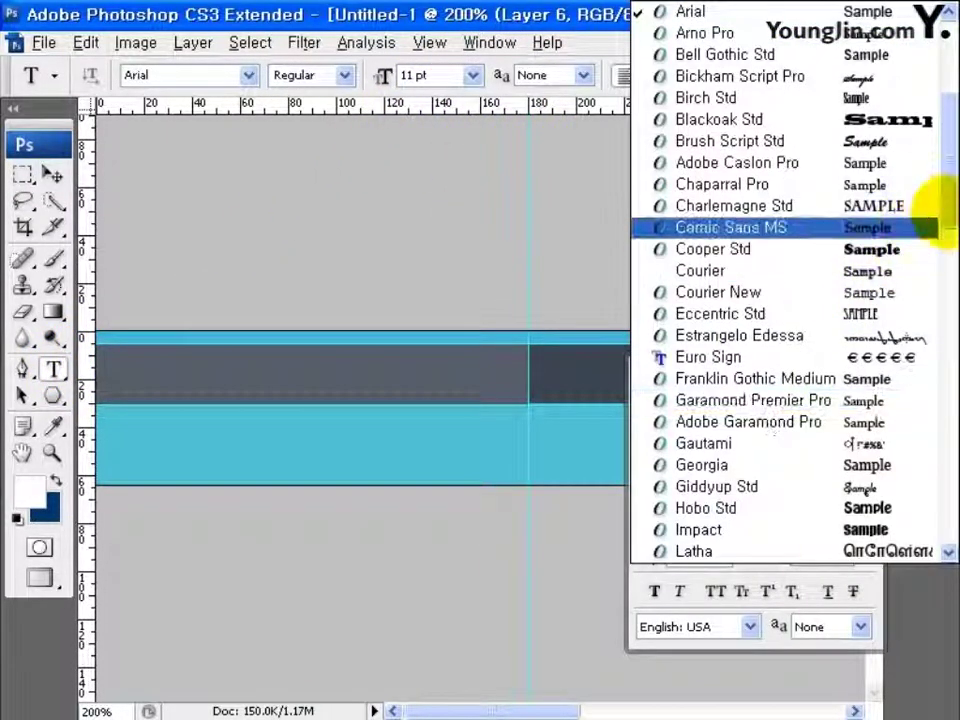
left_click_drag(930, 203, 945, 140)
left_click(715, 54)
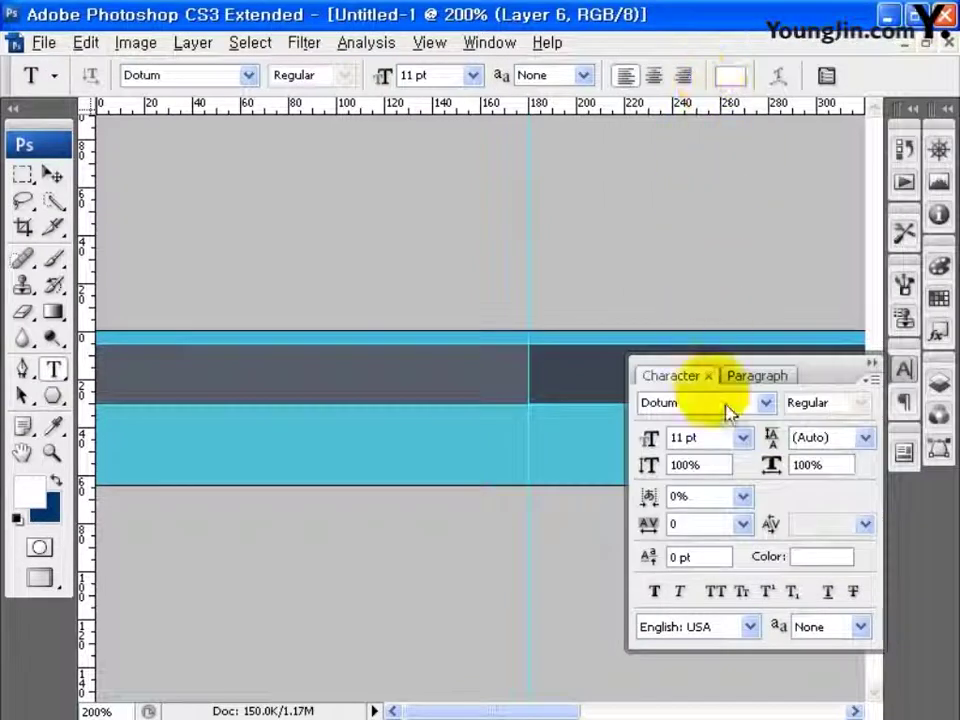
left_click(640, 440)
left_click(800, 557)
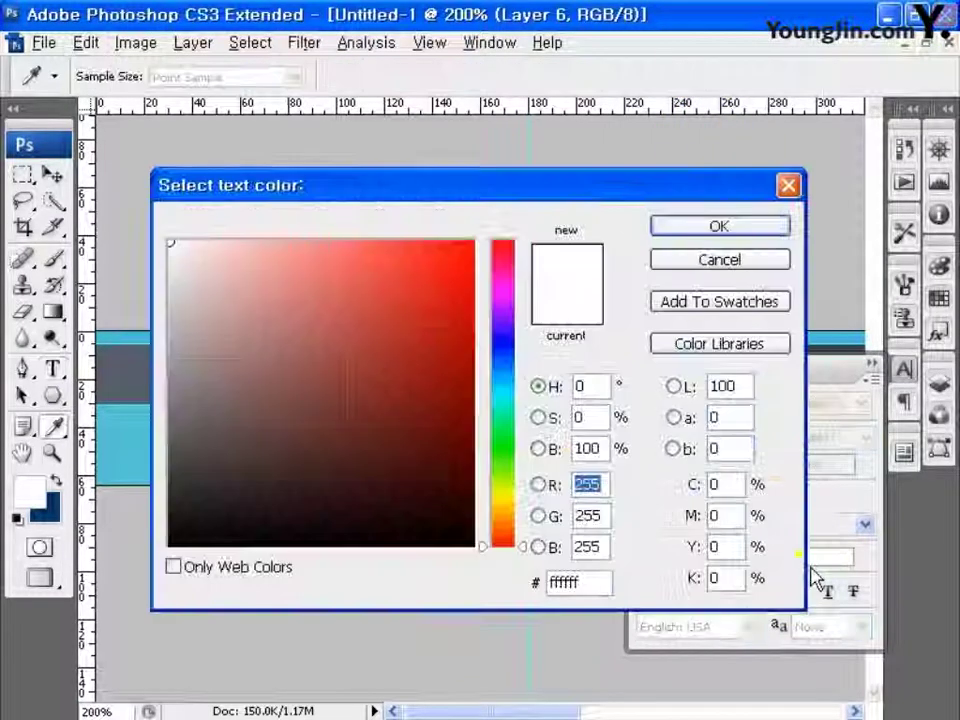
left_click(718, 226)
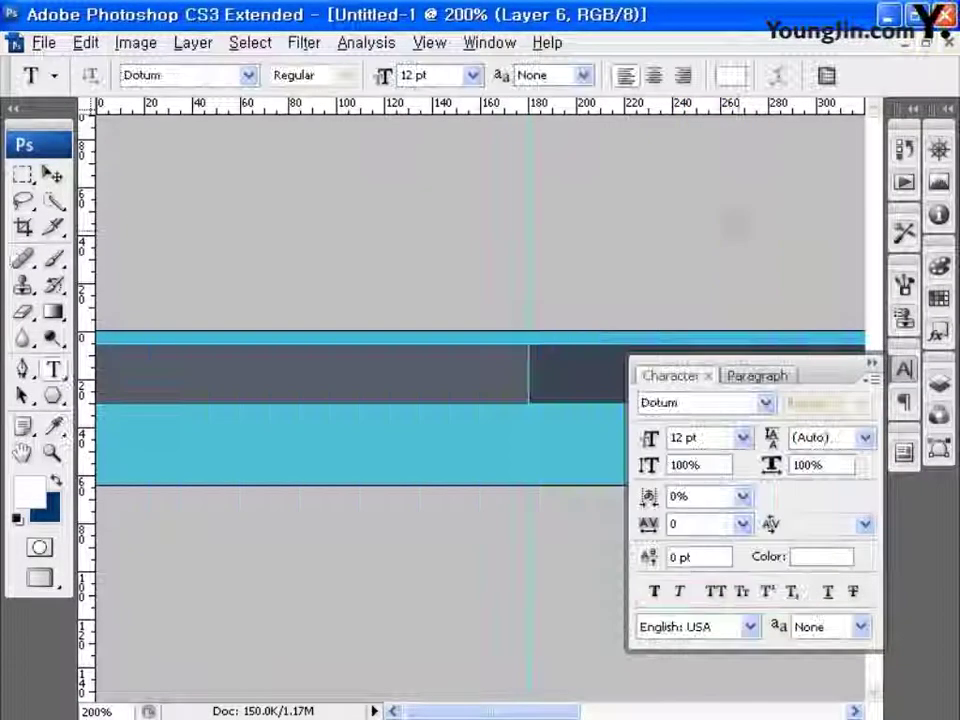
left_click(177, 382)
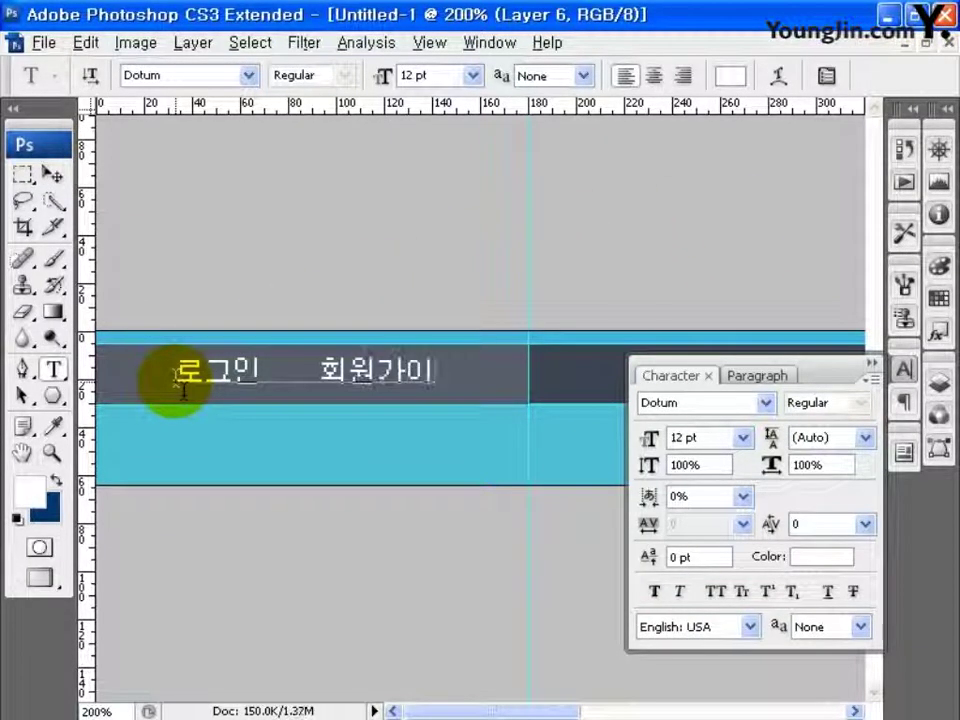
left_click(56, 180)
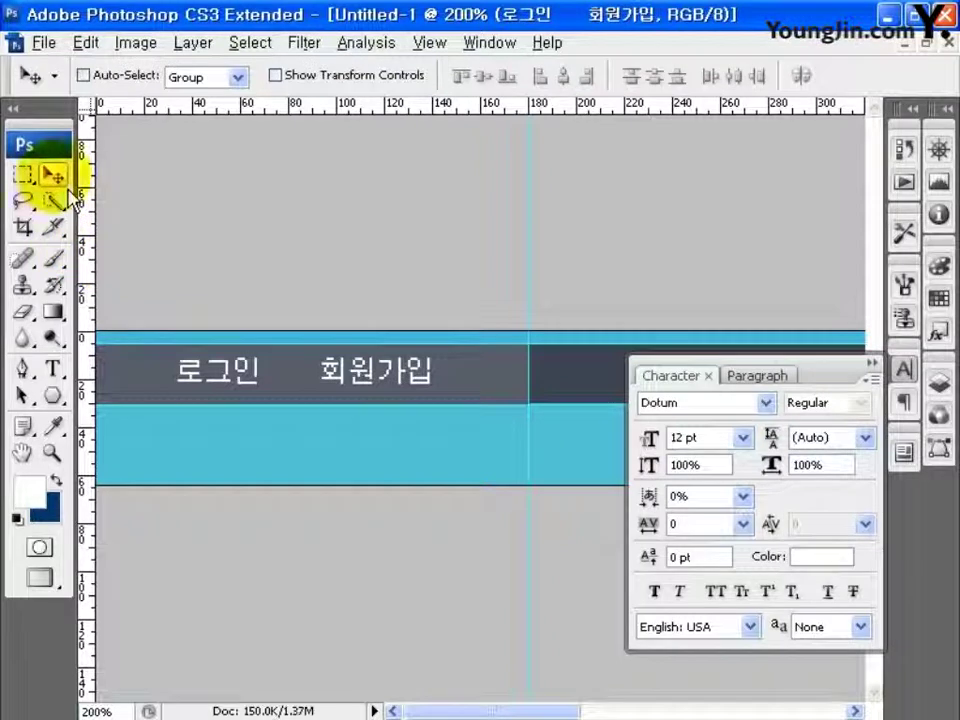
Step: Draw a thin white vertical rectangle as a shape layer between "로그인" and "회원가입" as a divider
left_click(53, 394)
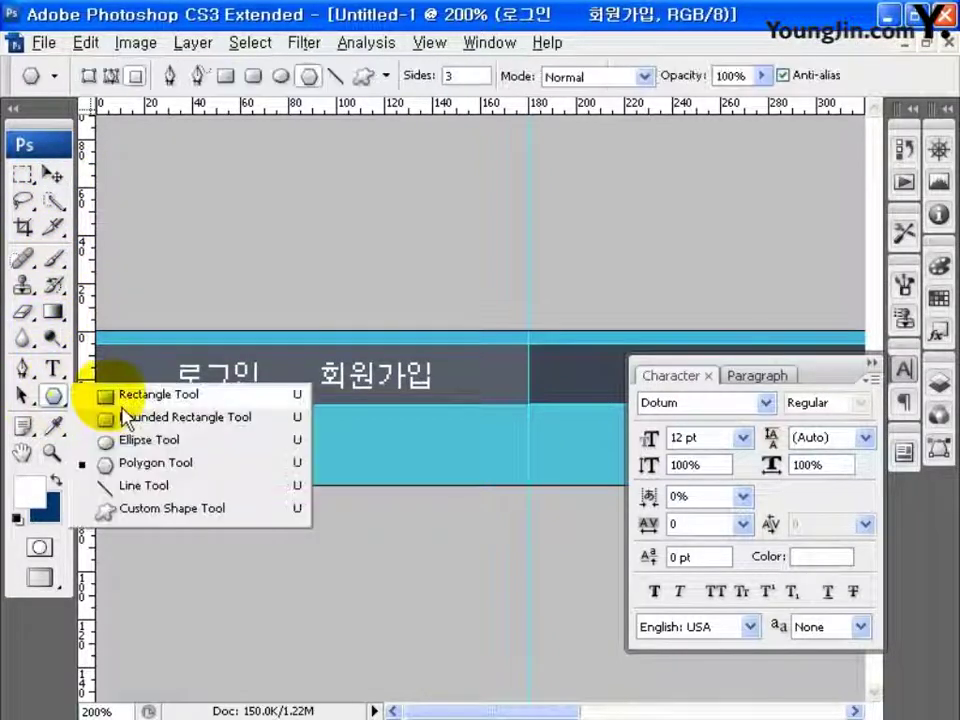
left_click(124, 400)
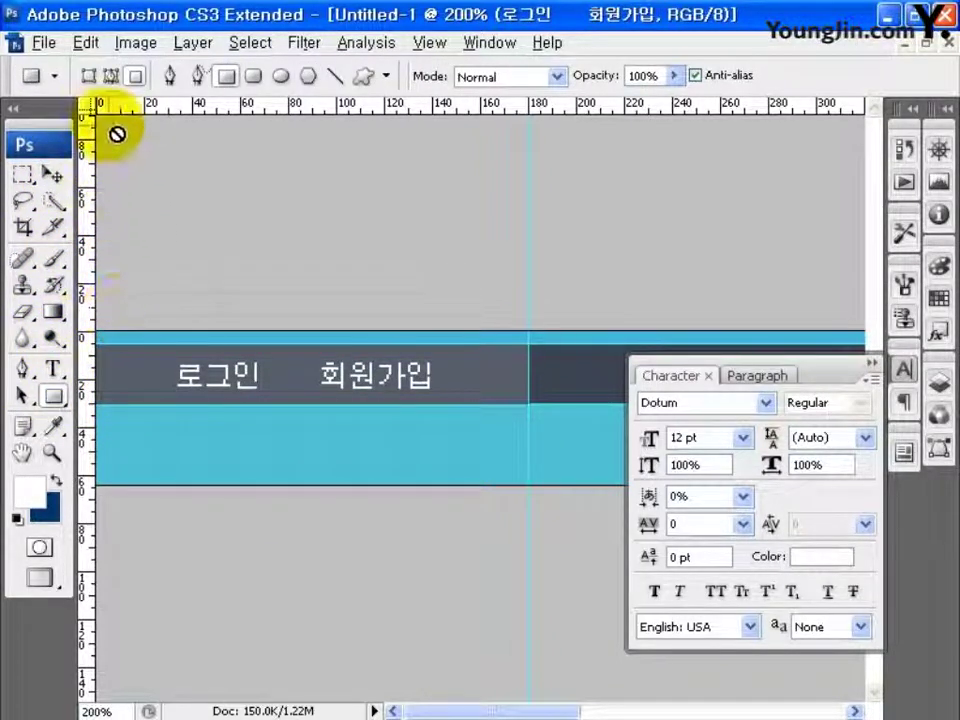
left_click(90, 77)
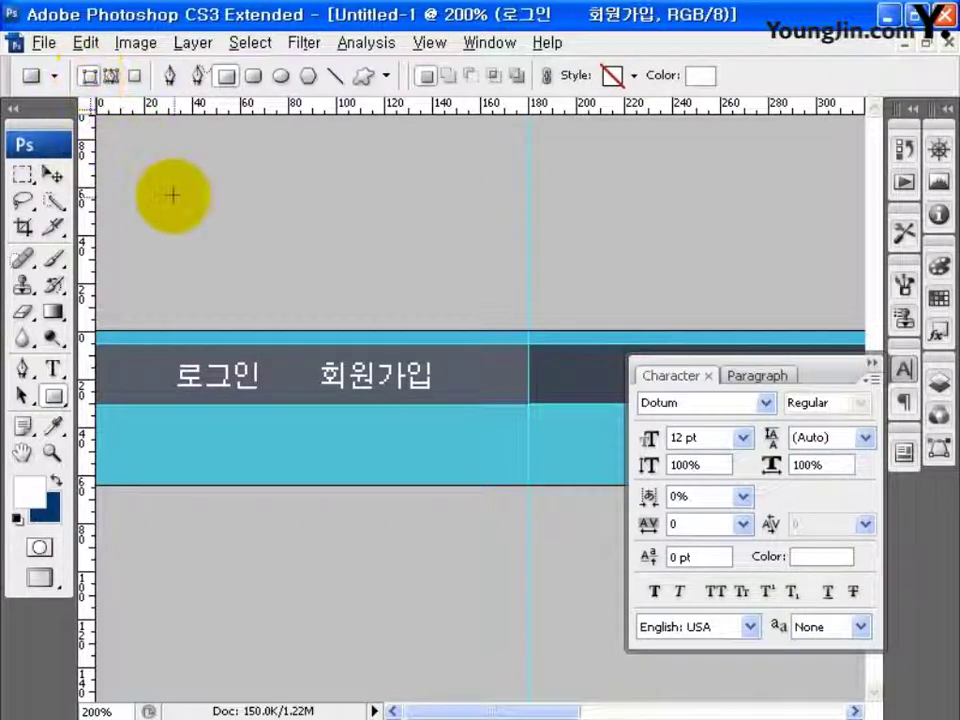
left_click_drag(277, 363, 288, 388)
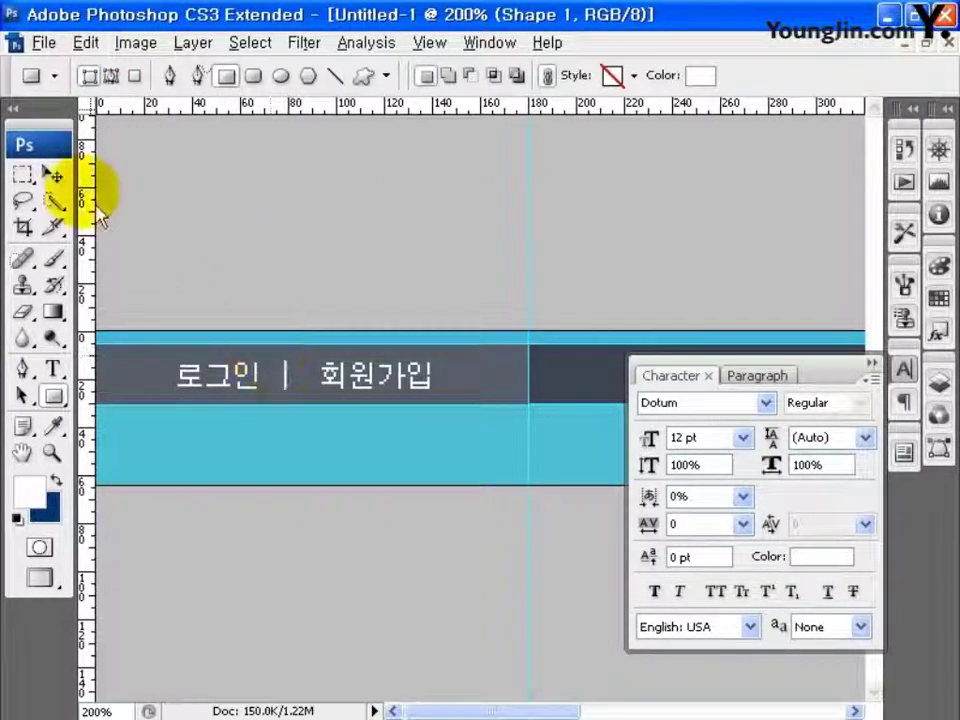
left_click(54, 177)
Step: Start a white text line on the dark band after the vertical guide, set to Gulim, 12 pt, with faux bold
key("ctrl+minus")
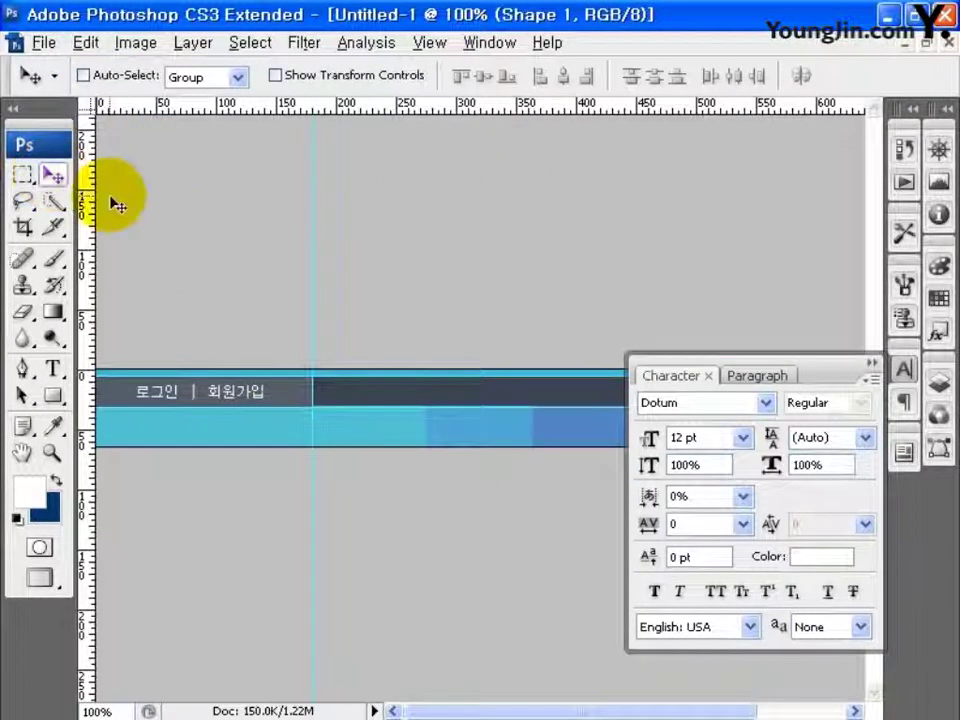
left_click_drag(461, 274, 296, 274)
left_click(54, 369)
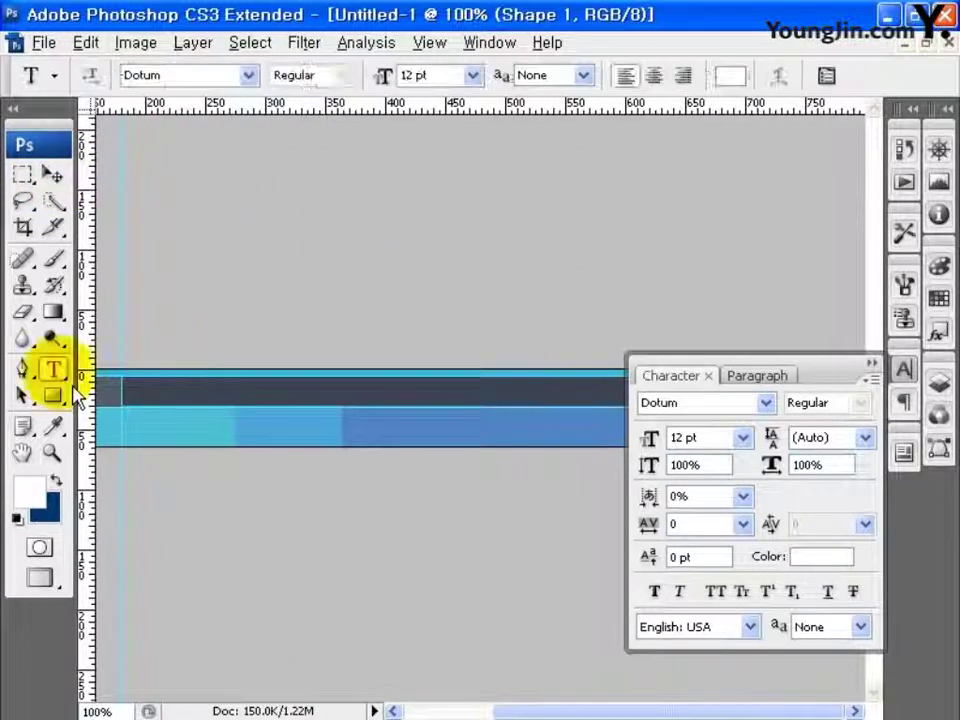
left_click(158, 396)
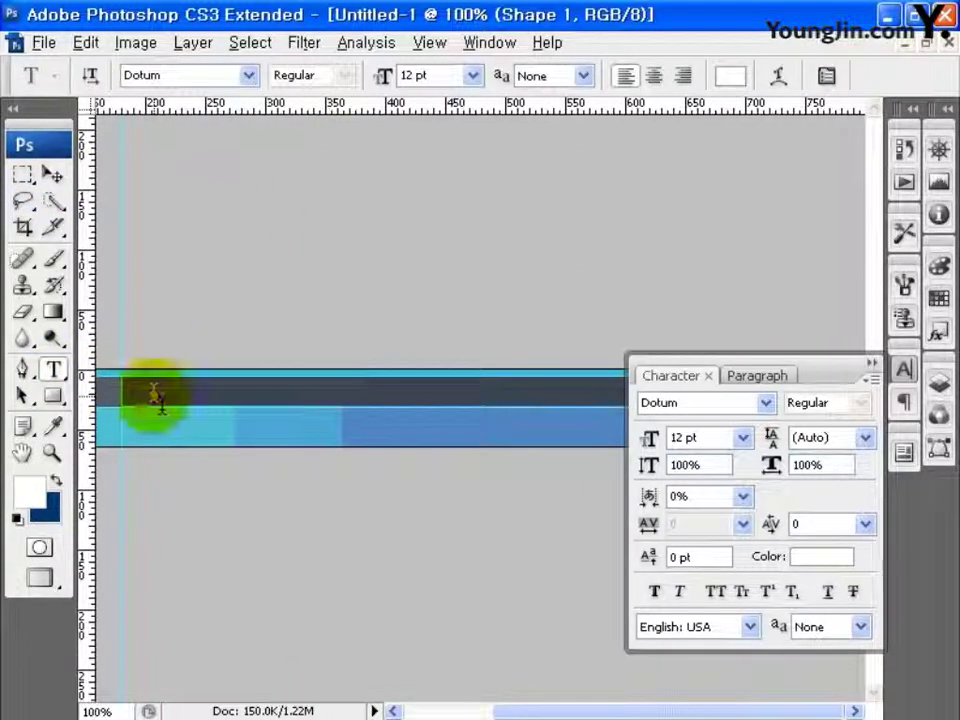
left_click(737, 404)
left_click(722, 80)
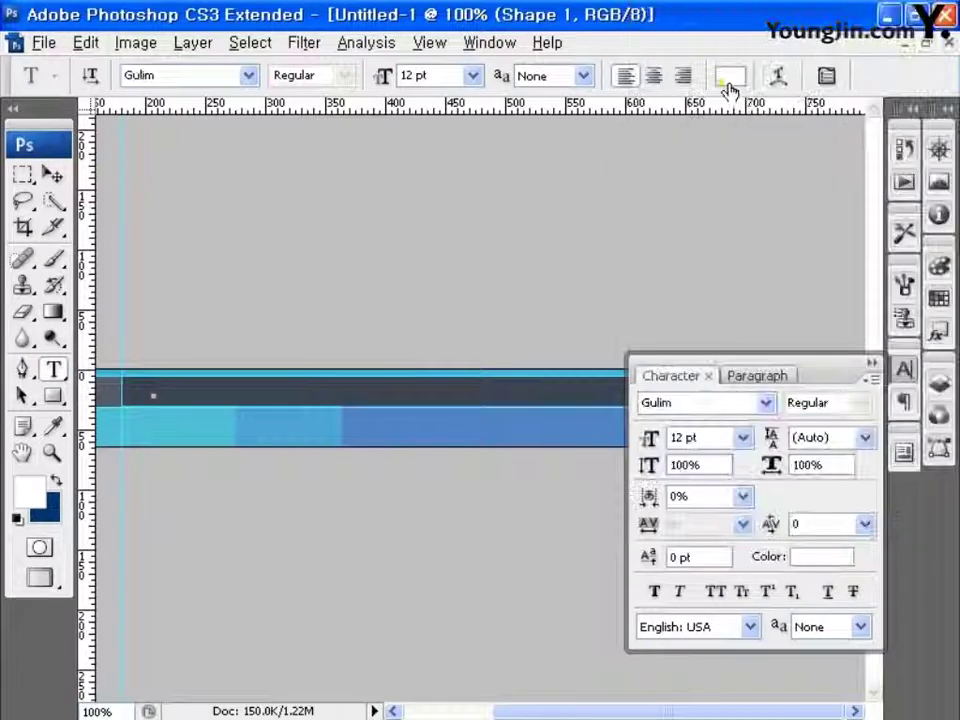
left_click(715, 437)
type("12")
key("Return")
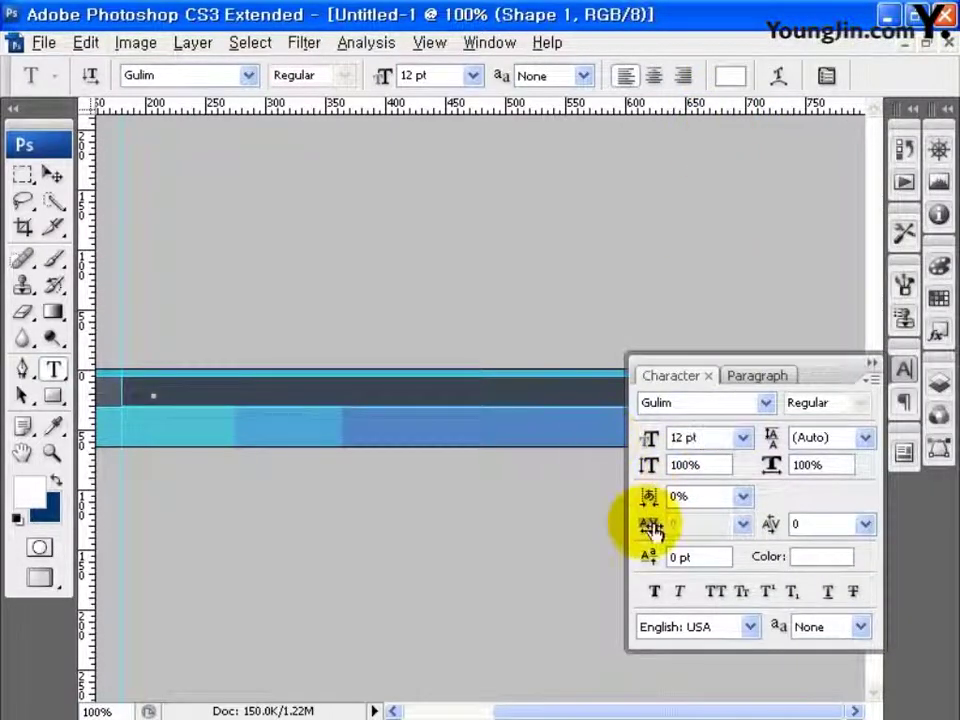
left_click(655, 591)
Step: Write the widely spaced menu text "완제품", "주변장치", "컴퓨터부품", "네트워크" and "게시판" on one line and finish the text
left_click(918, 392)
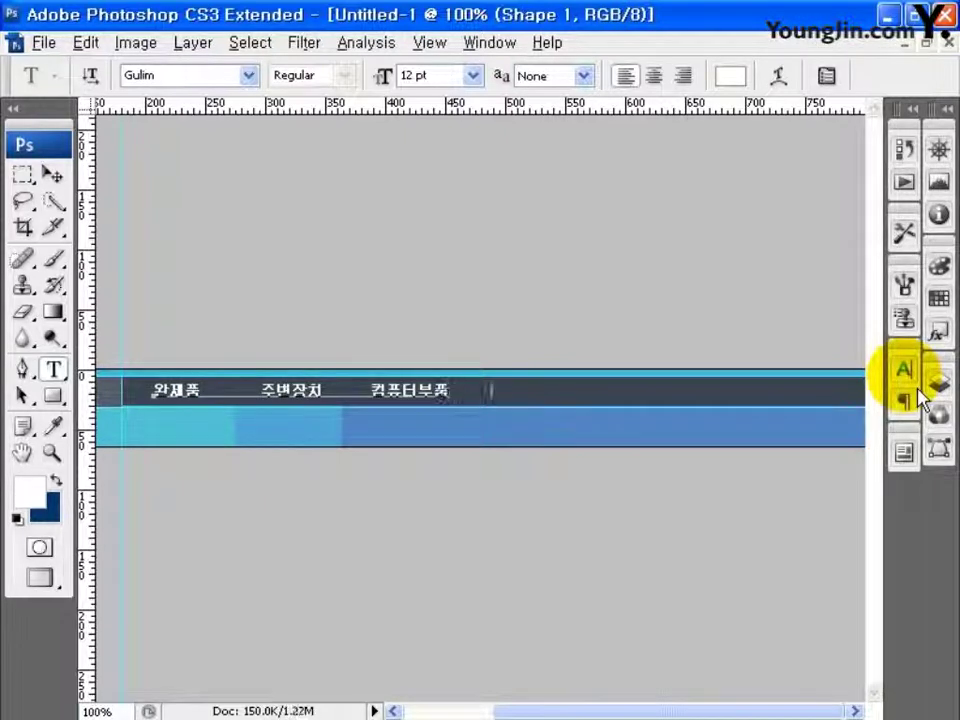
type("게시판")
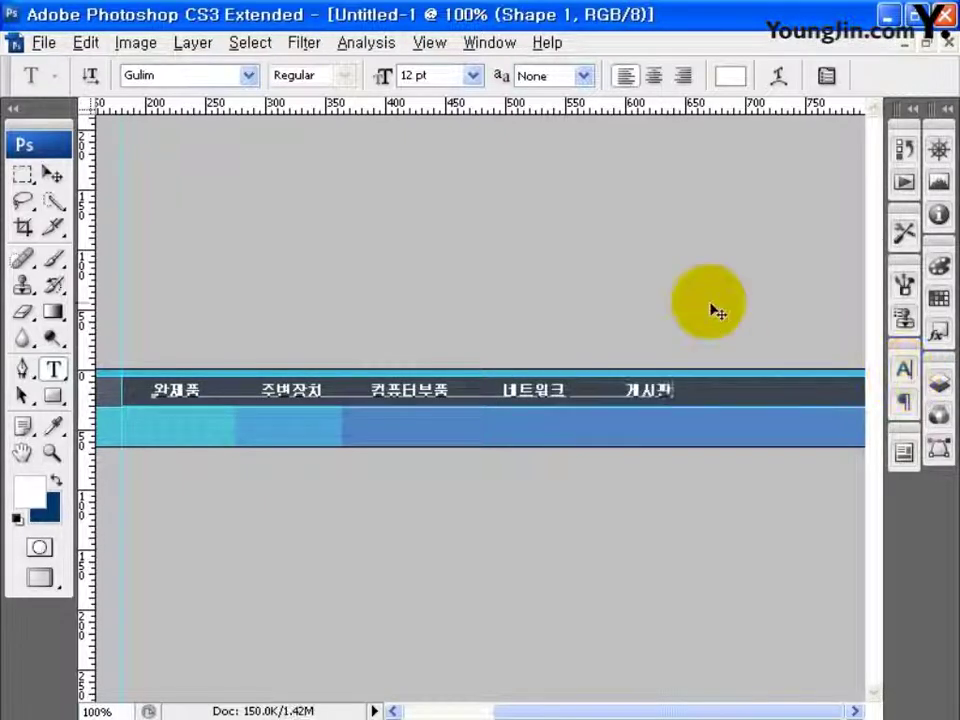
left_click(55, 177)
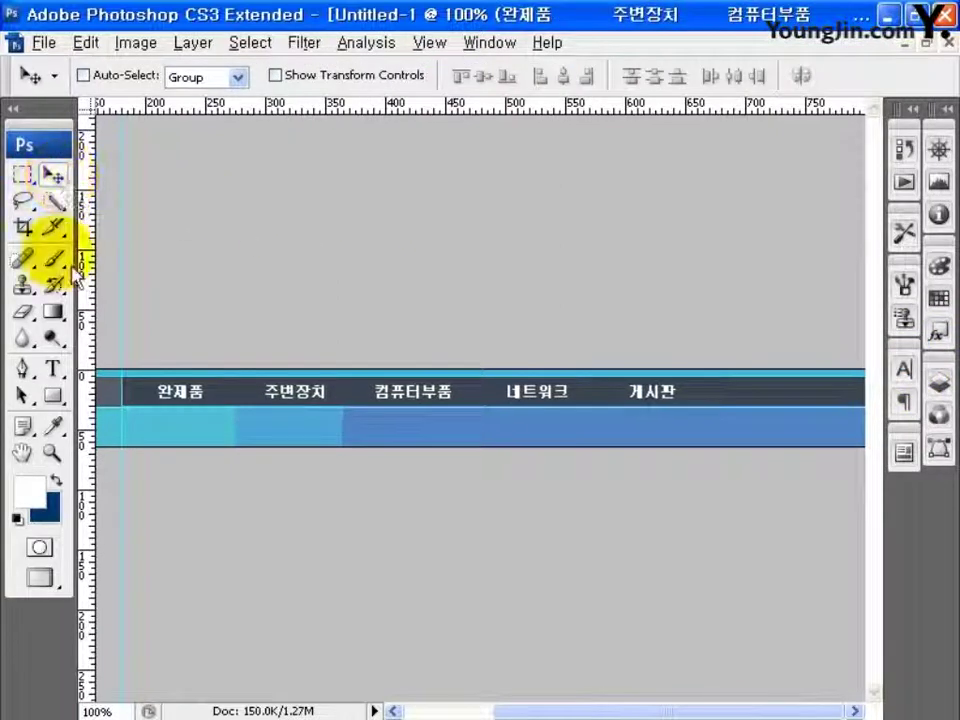
Step: Adjust the gaps between the menu words so the items are spaced more evenly
left_click(53, 368)
left_click(229, 400)
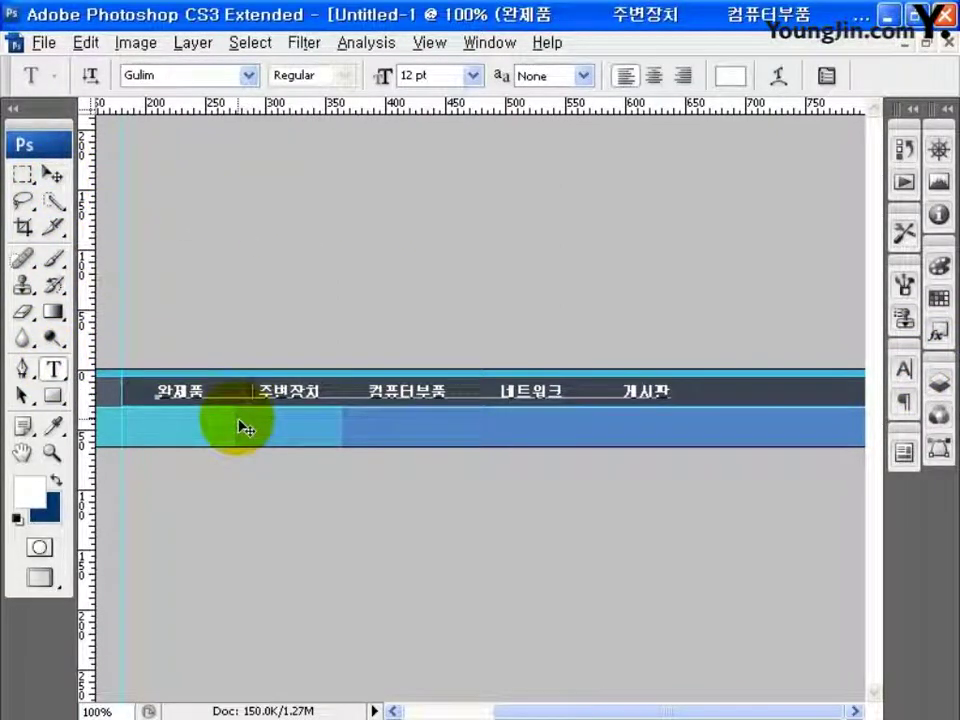
left_click(52, 178)
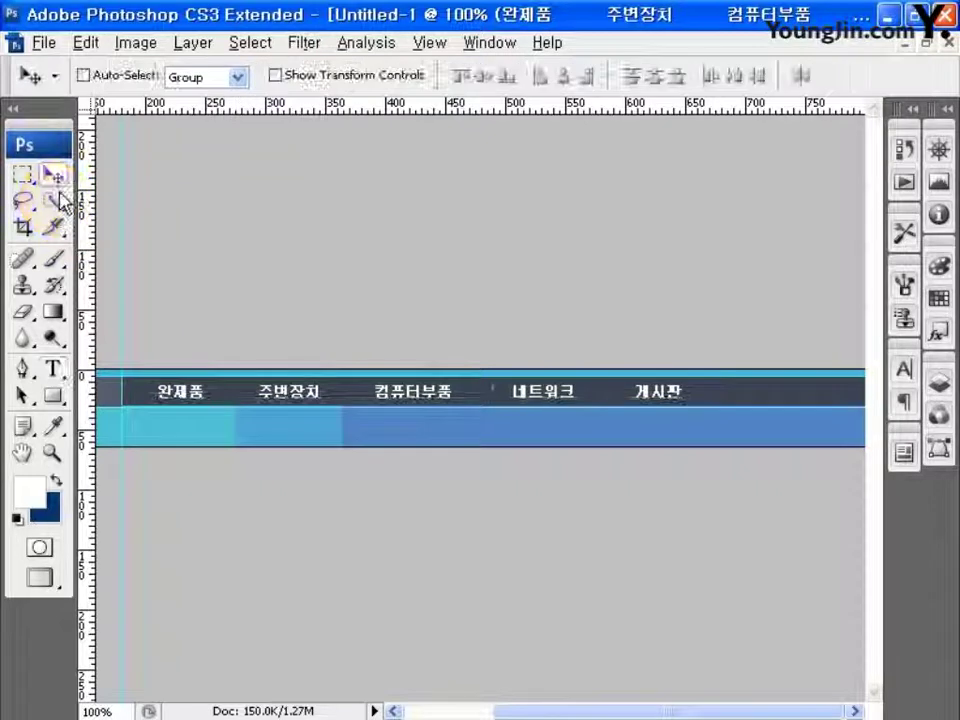
Step: Show the Layers panel and set the foreground color to #535C6C for the Rectangle tool
key("F7")
left_click(54, 396)
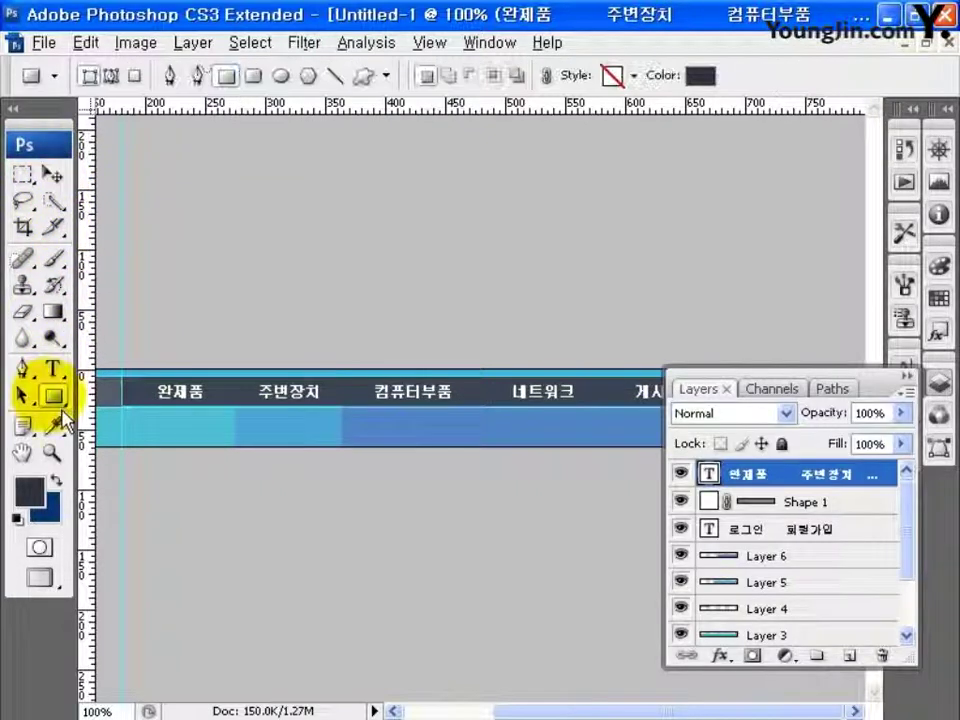
left_click(24, 494)
left_click(583, 585)
type("53")
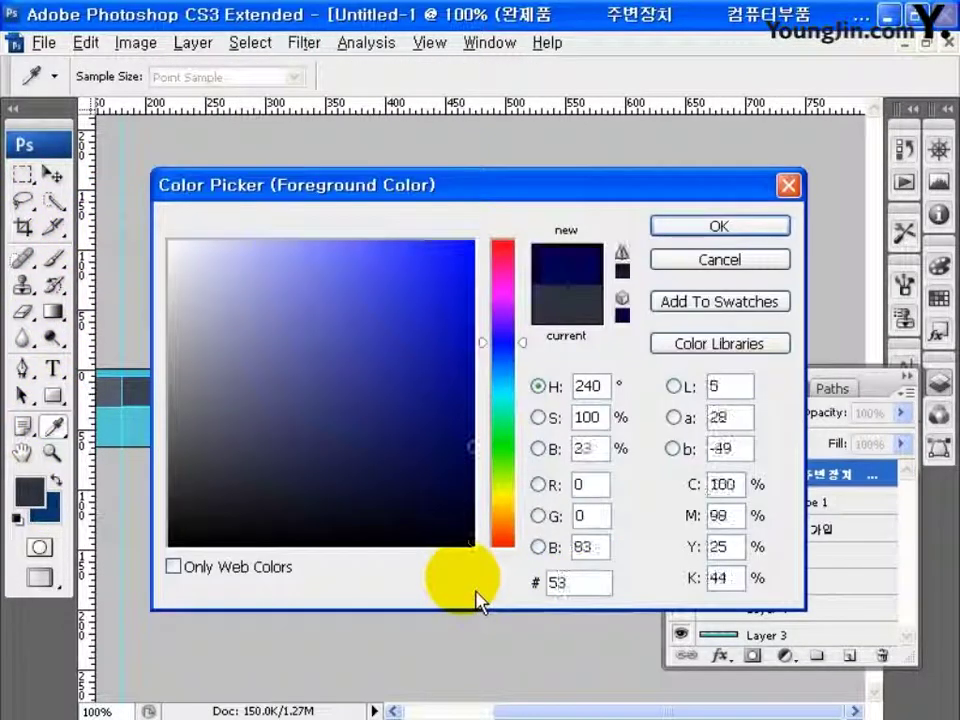
type("5C6C")
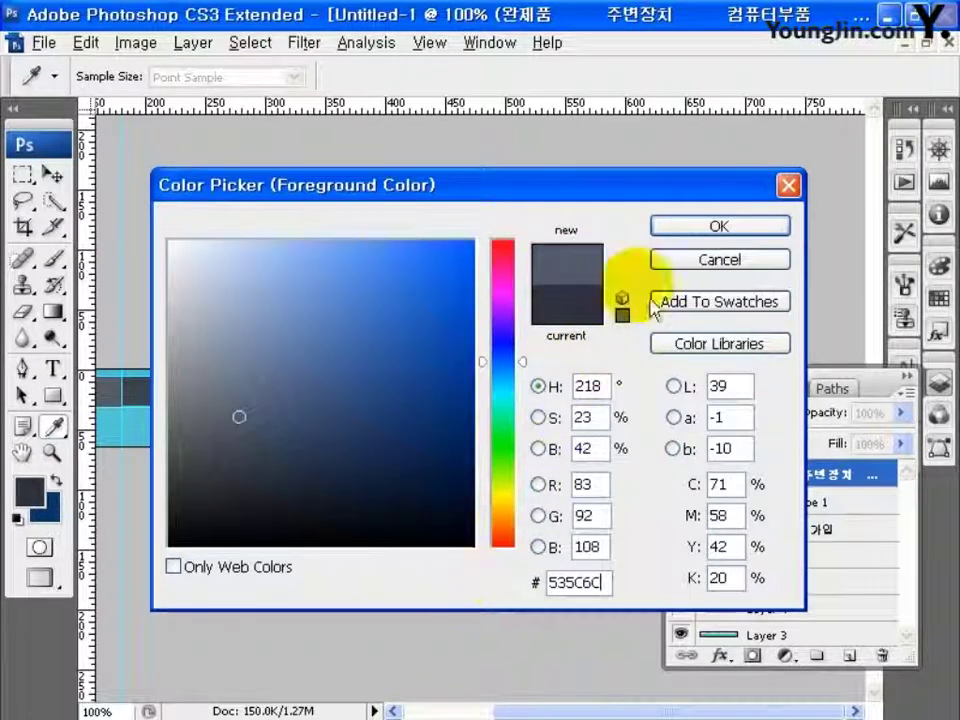
left_click(676, 228)
Step: Draw a thin vertical rectangle as a shape layer between "완제품" and "주변장치" as a divider
key("ctrl+plus")
key("ctrl+plus")
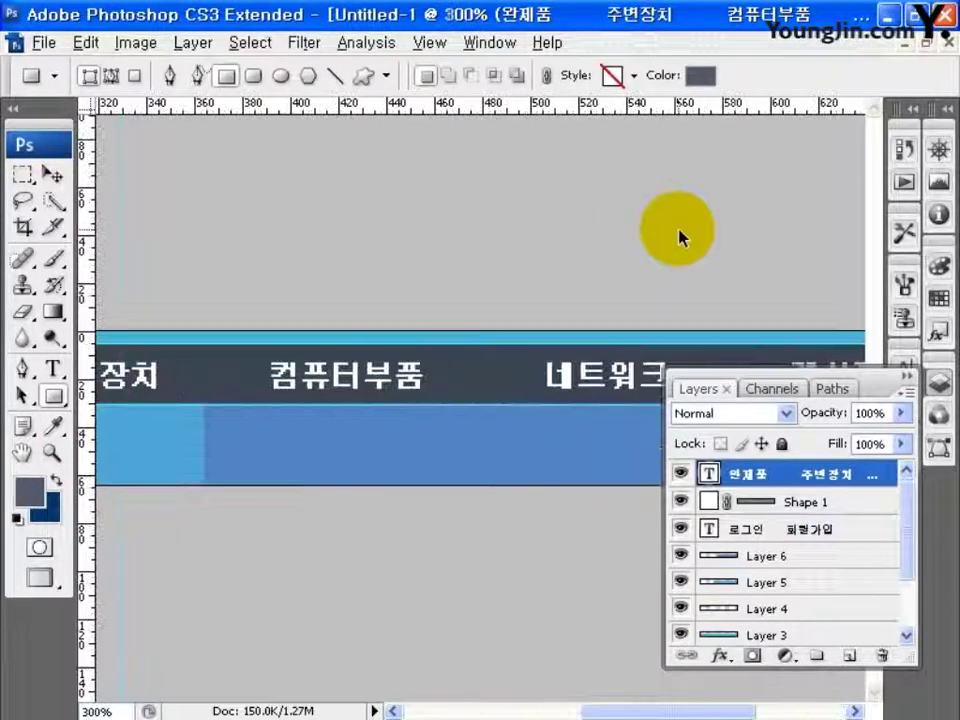
scroll(411, 300, "left", 10)
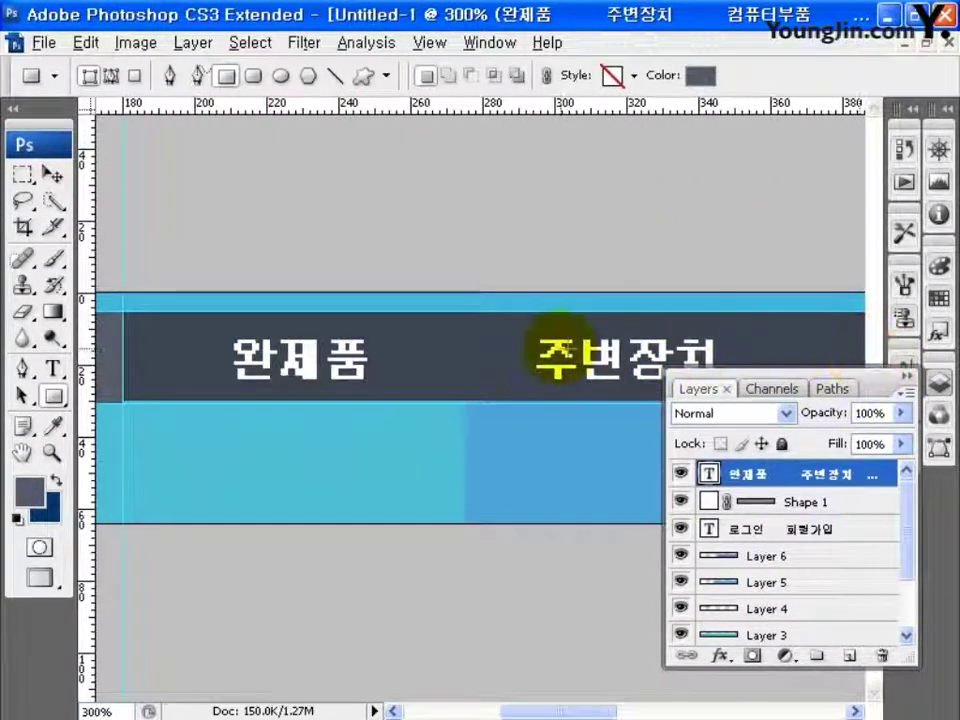
left_click_drag(466, 377, 466, 379)
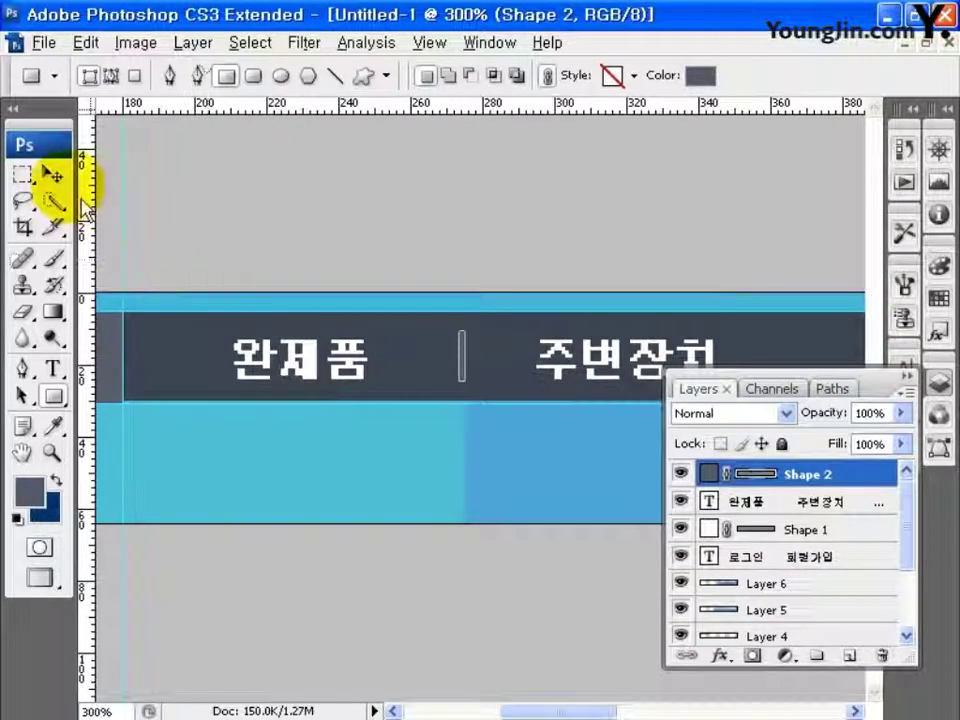
Step: Duplicate the gray divider into each remaining gap between the menu items, up to "게시판", and collapse the Layers panel
left_click(52, 176)
left_click_drag(629, 210, 377, 214)
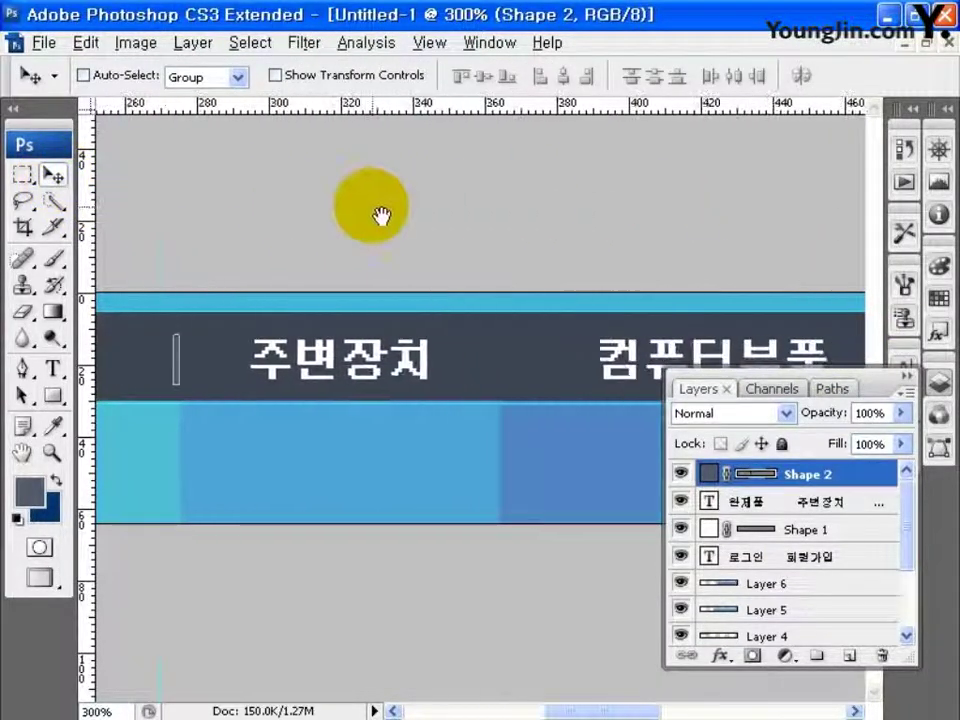
left_click_drag(484, 373, 527, 376)
left_click(527, 376, "alt")
left_click_drag(765, 229, 392, 212)
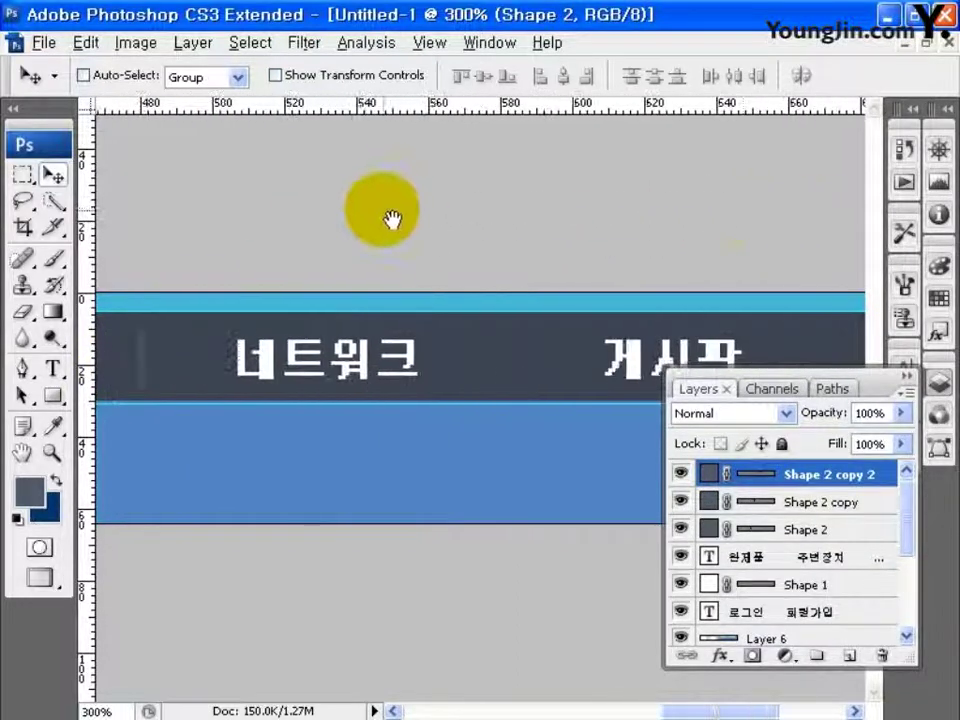
left_click(509, 375, "alt")
key("ctrl+minus")
key("ctrl+minus")
key("ctrl+minus")
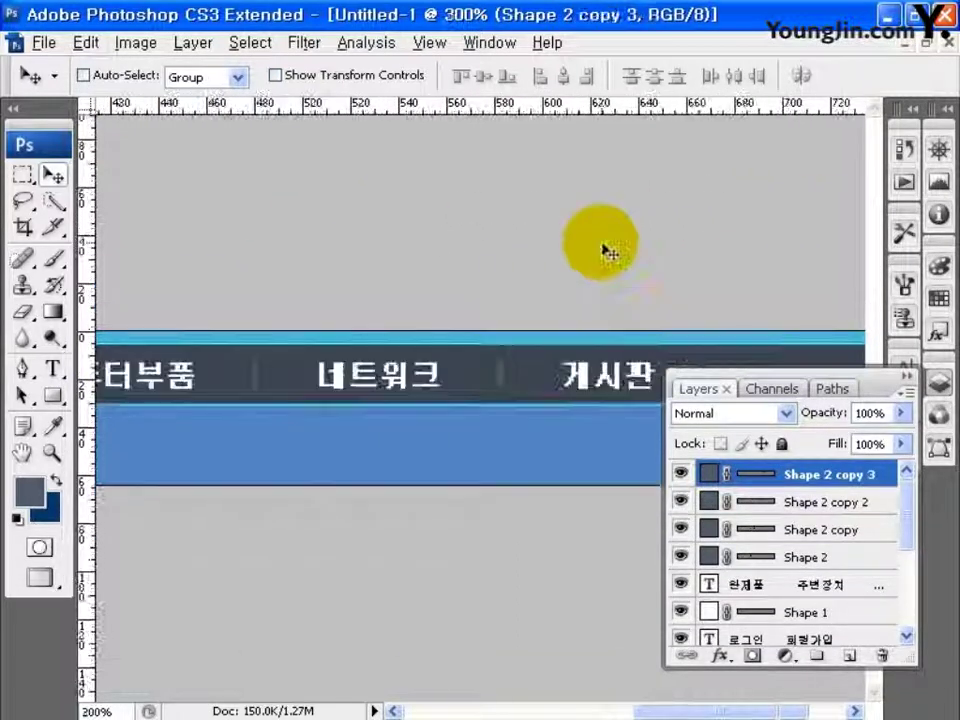
left_click(650, 286)
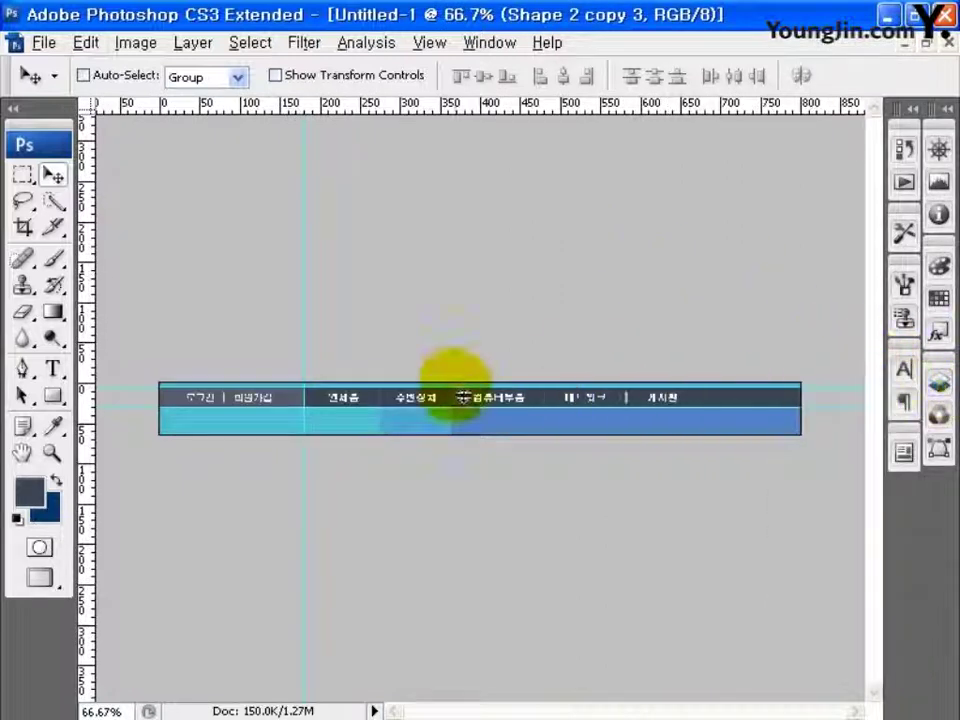
Step: Set up the Rounded Rectangle tool with a 5 px radius and the color #4DBFD9
left_click(56, 398)
left_click(160, 417)
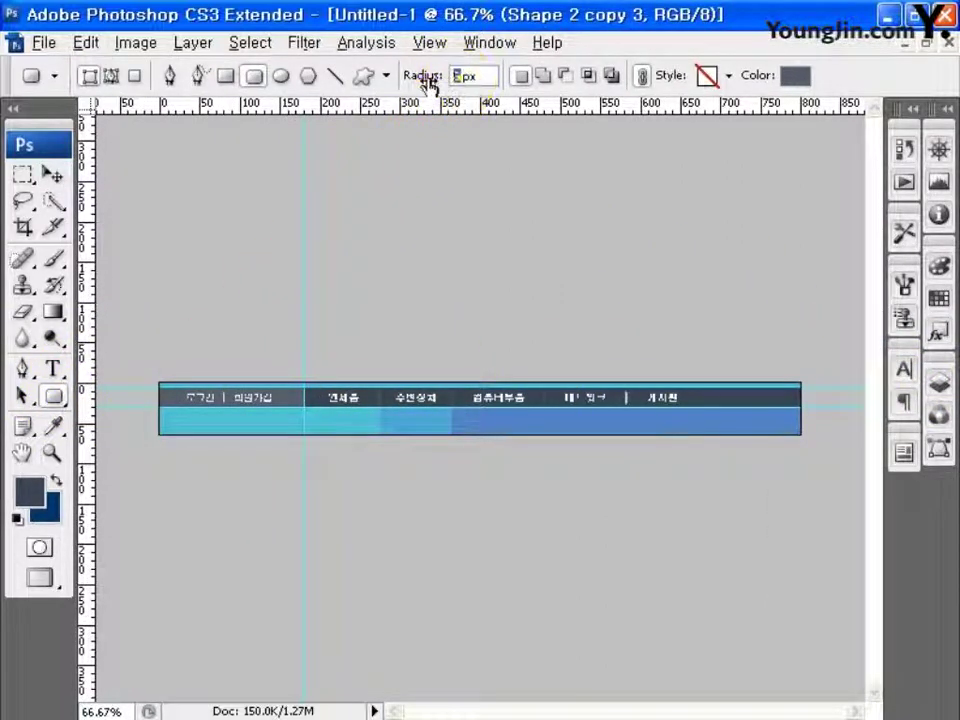
left_click(794, 77)
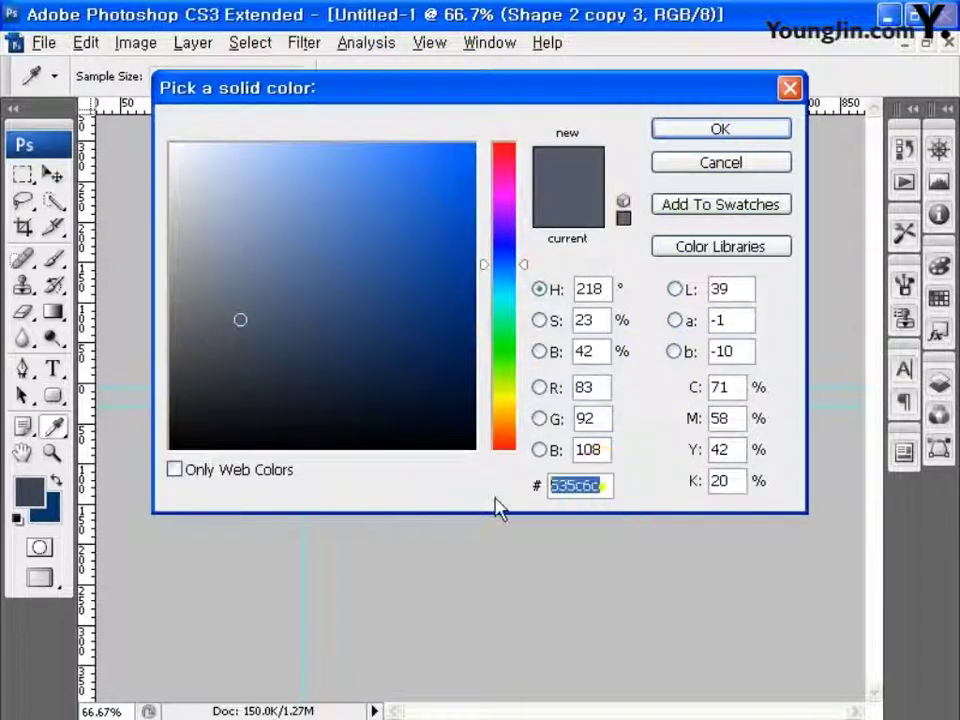
type("4DBFD9")
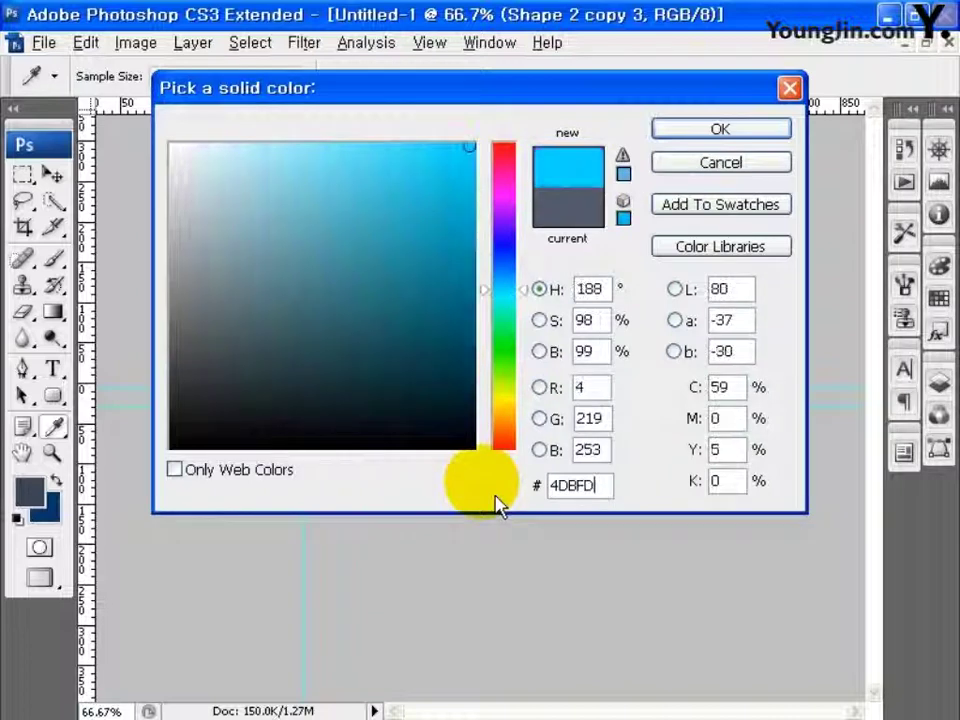
left_click(730, 130)
Step: Draw a rounded rectangle from the graphic's upper edge around "완제품" and place its layer below the menu text layer
key("ctrl+plus")
key("ctrl+plus")
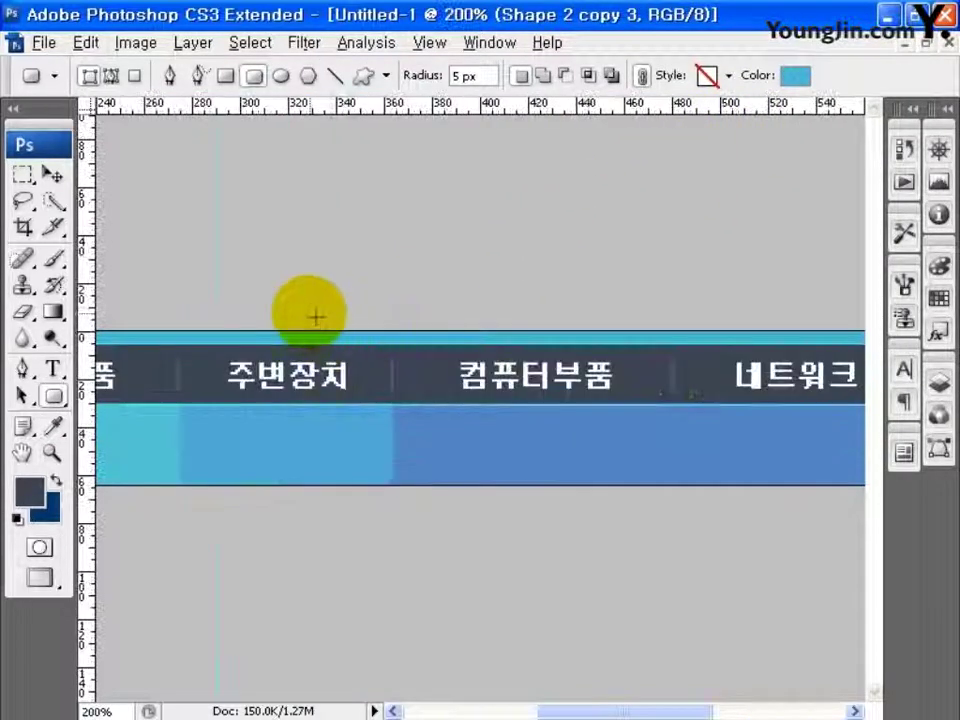
left_click_drag(315, 315, 520, 315)
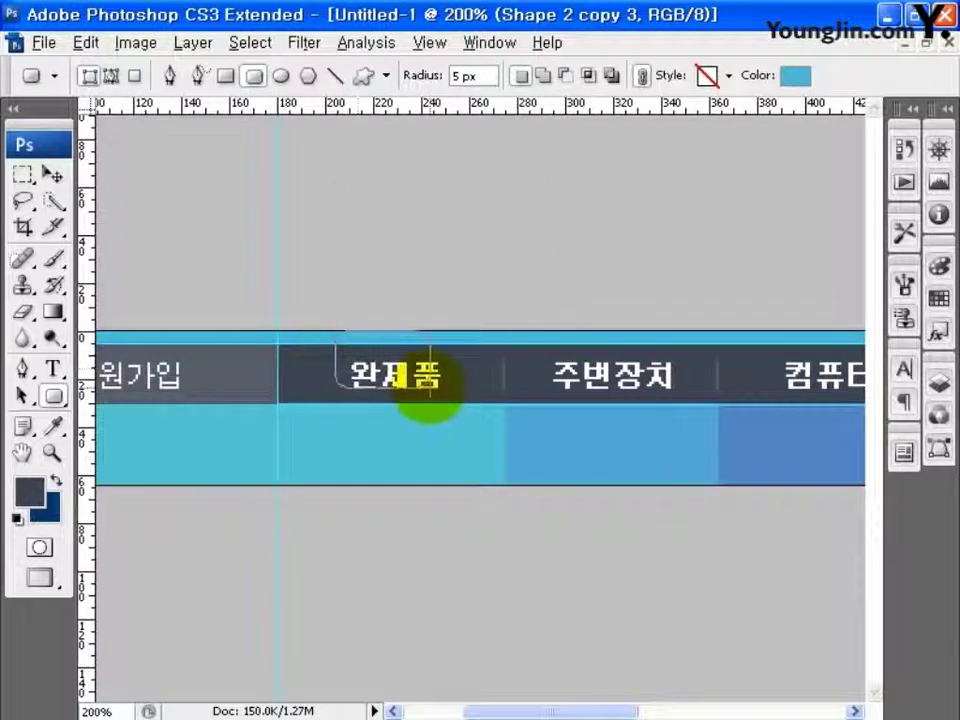
left_click_drag(462, 396, 458, 398)
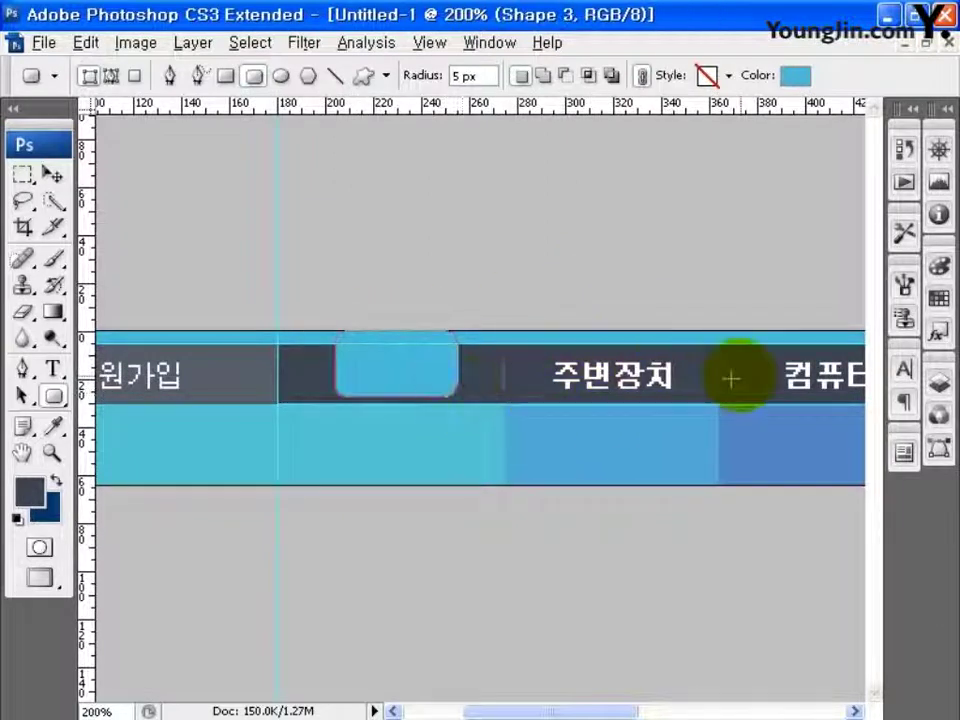
left_click(936, 382)
left_click_drag(820, 474, 860, 638)
Step: Draw matching rounded rectangles behind "주변장치", "컴퓨터부품", "네트워크" and "게시판"
left_click(50, 174)
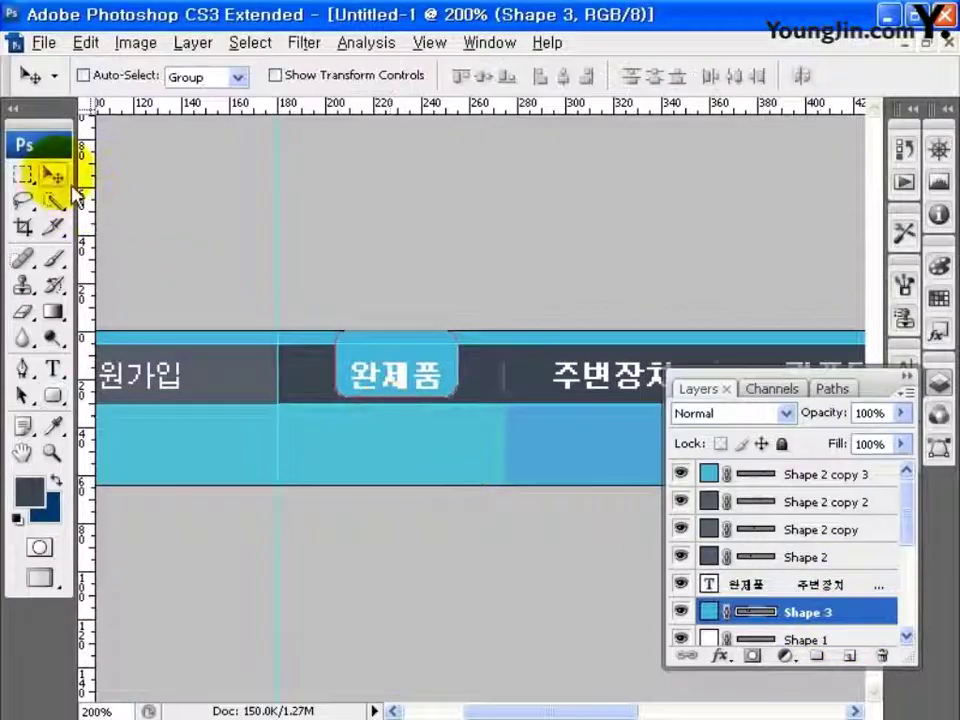
left_click_drag(651, 195, 456, 189)
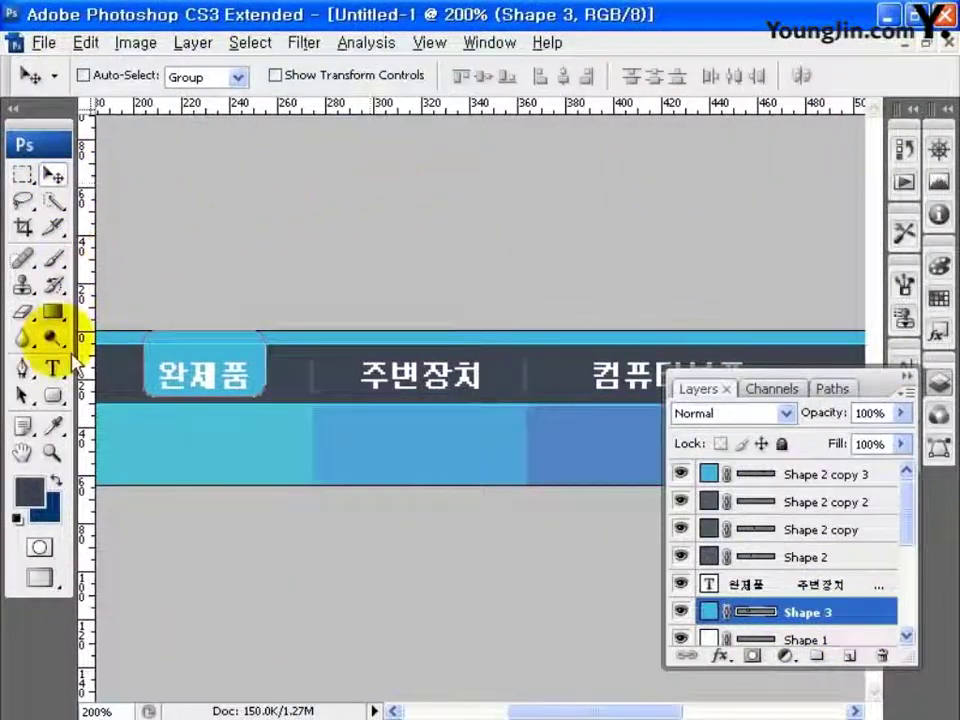
left_click(54, 396)
left_click_drag(346, 334, 497, 397)
left_click_drag(763, 242, 527, 242)
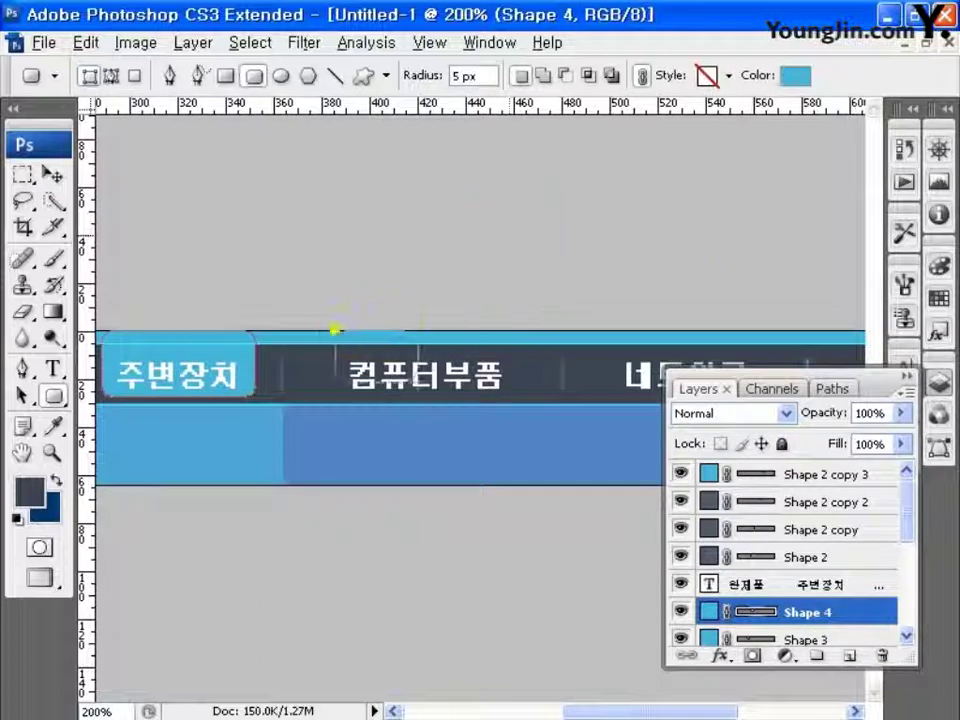
left_click_drag(338, 334, 514, 407)
left_click_drag(590, 340, 447, 275)
mouse_move(360, 334)
left_mouse_down()
mouse_move(497, 401)
mouse_move(518, 400)
left_mouse_up()
left_click_drag(669, 313, 474, 313)
left_click_drag(407, 334, 533, 398)
key("ctrl+minus")
key("ctrl+minus")
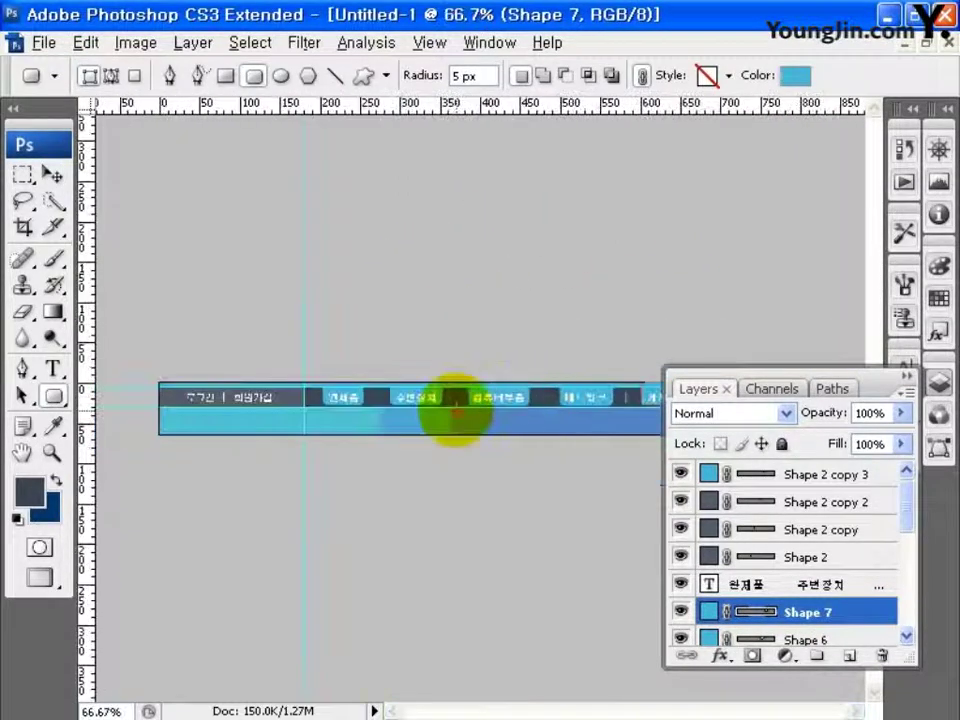
Step: Draw a #0060A5 rectangle shape covering the lower band before the vertical guide
left_click(30, 490)
left_click_drag(594, 500, 499, 508)
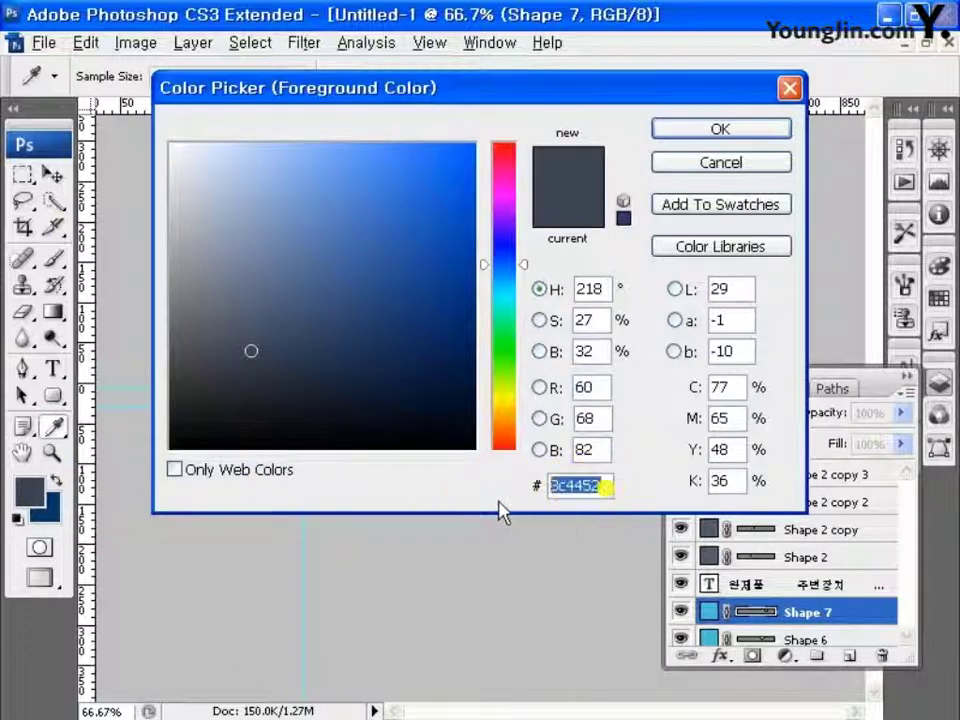
type("0060A5")
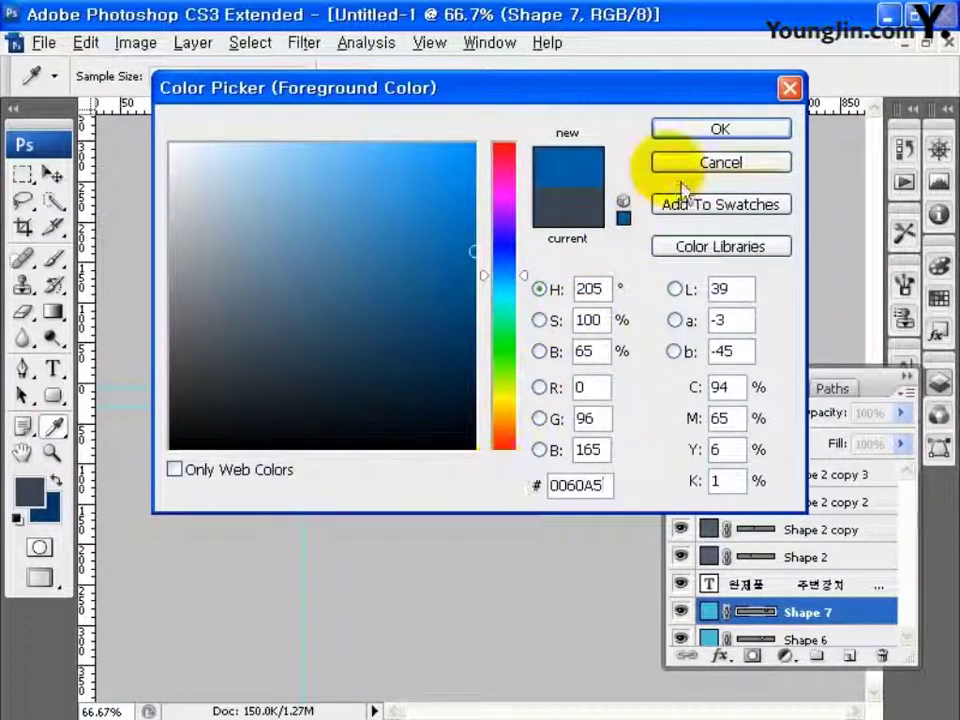
left_click(710, 130)
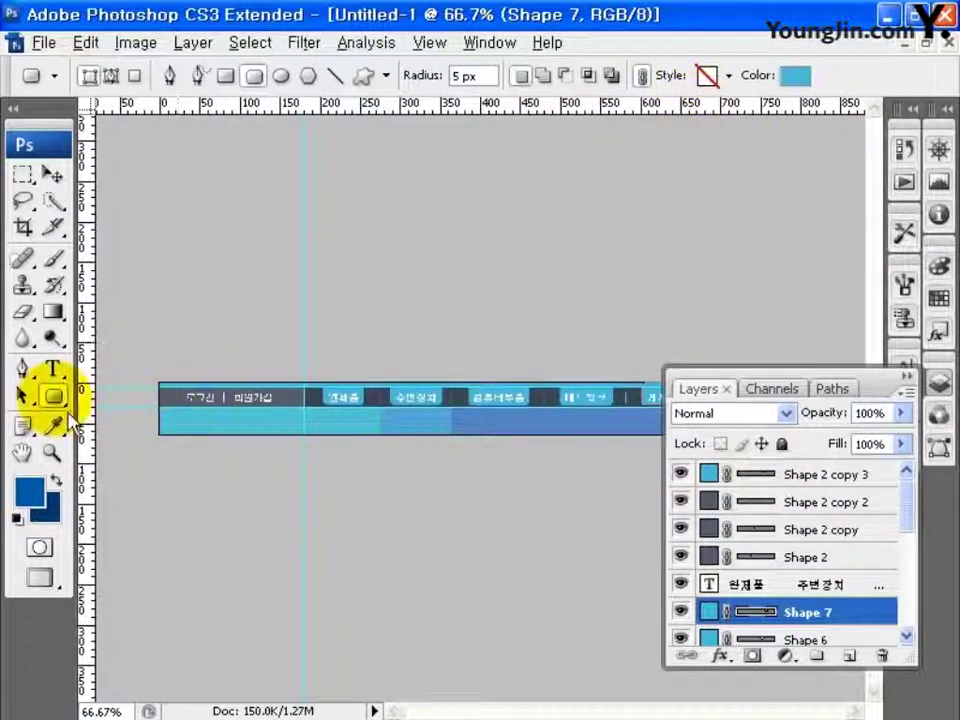
mouse_move(56, 396)
left_mouse_down()
mouse_move(130, 396)
mouse_move(289, 439)
left_mouse_up()
left_click_drag(152, 407, 300, 440)
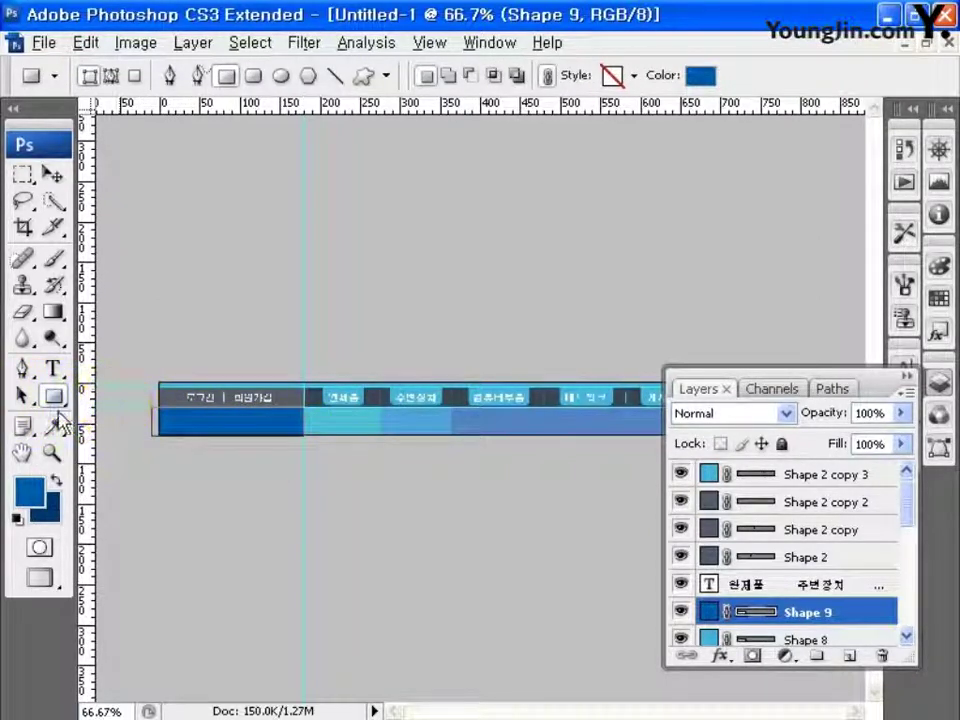
Step: Draw a three-sided polygon as a narrow arrow tip on the lower blue rectangle's inner edge and merge both shape layers
left_click_drag(58, 420, 150, 460)
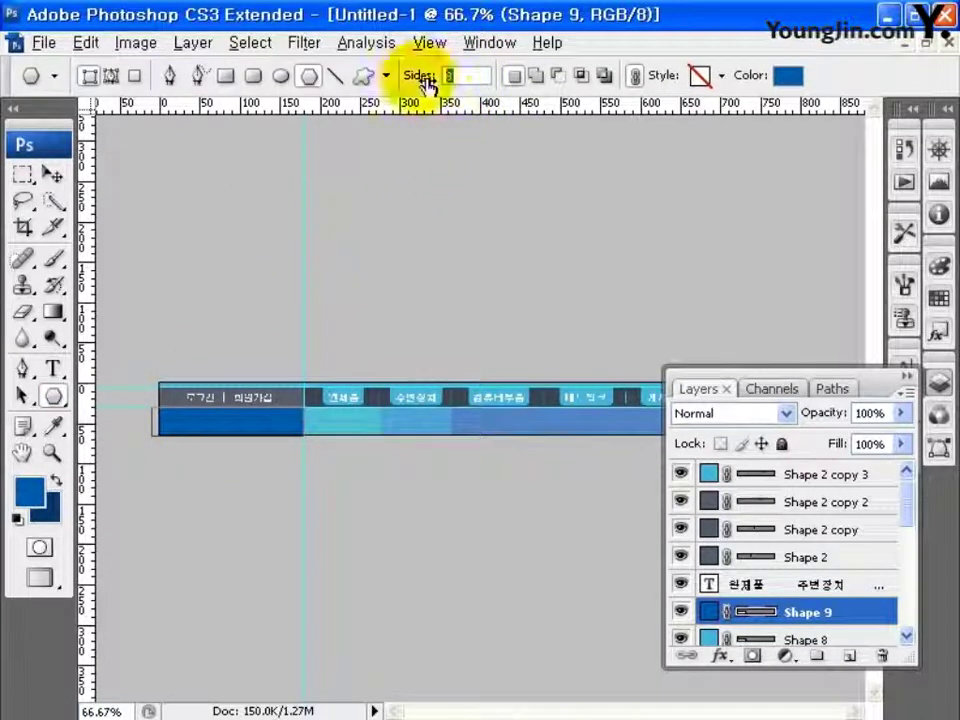
key("ctrl+plus")
left_click(396, 437, "ctrl")
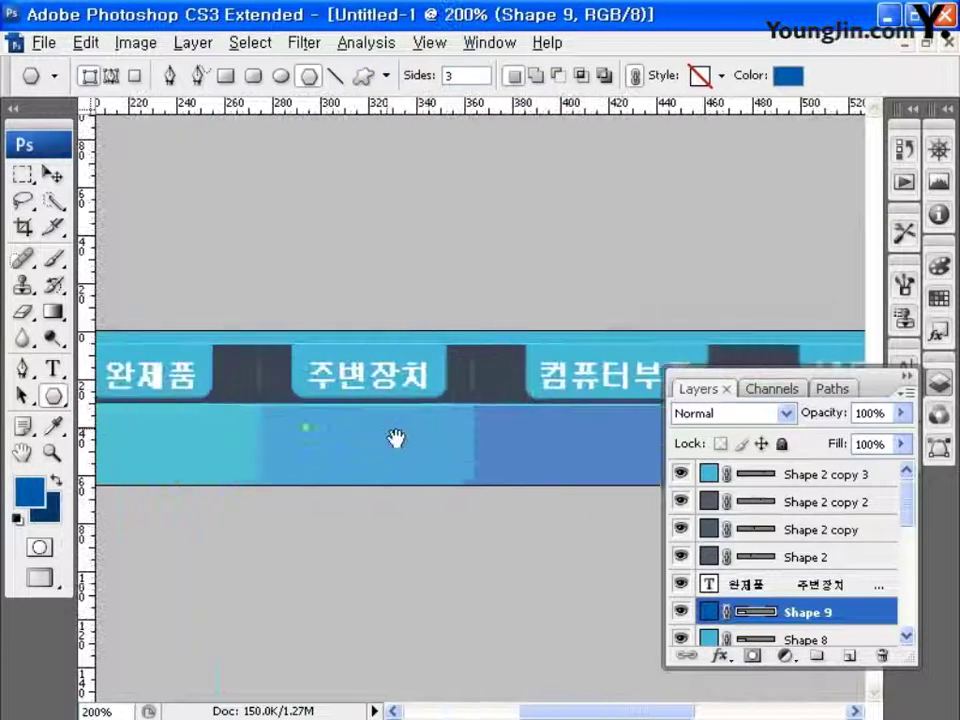
left_click_drag(394, 437, 607, 437)
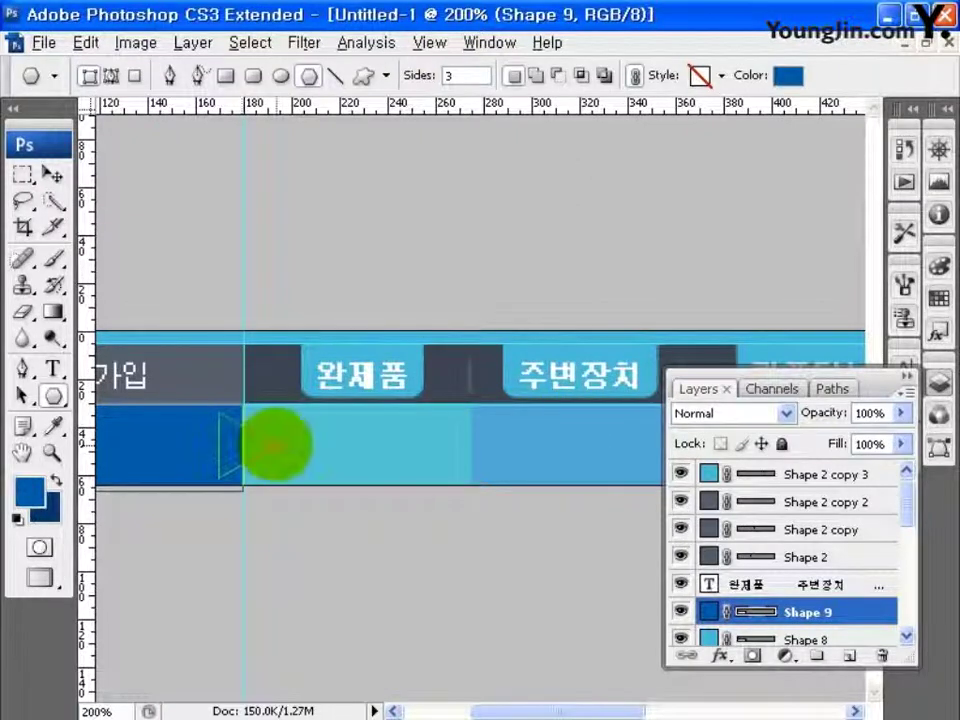
key("ctrl+t")
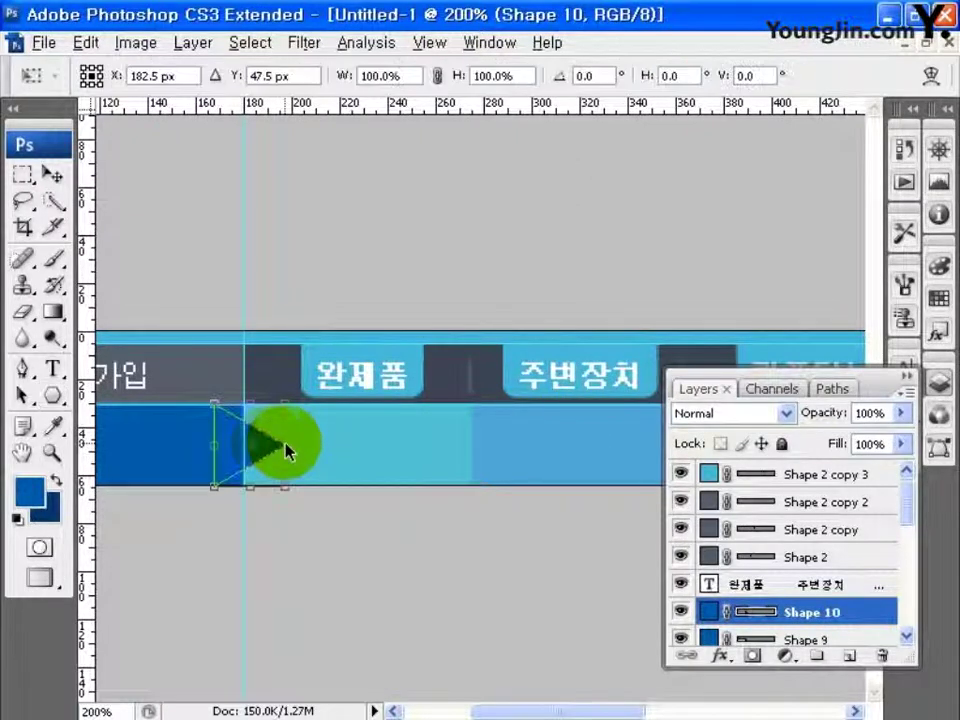
left_click_drag(214, 445, 279, 450)
key("Return")
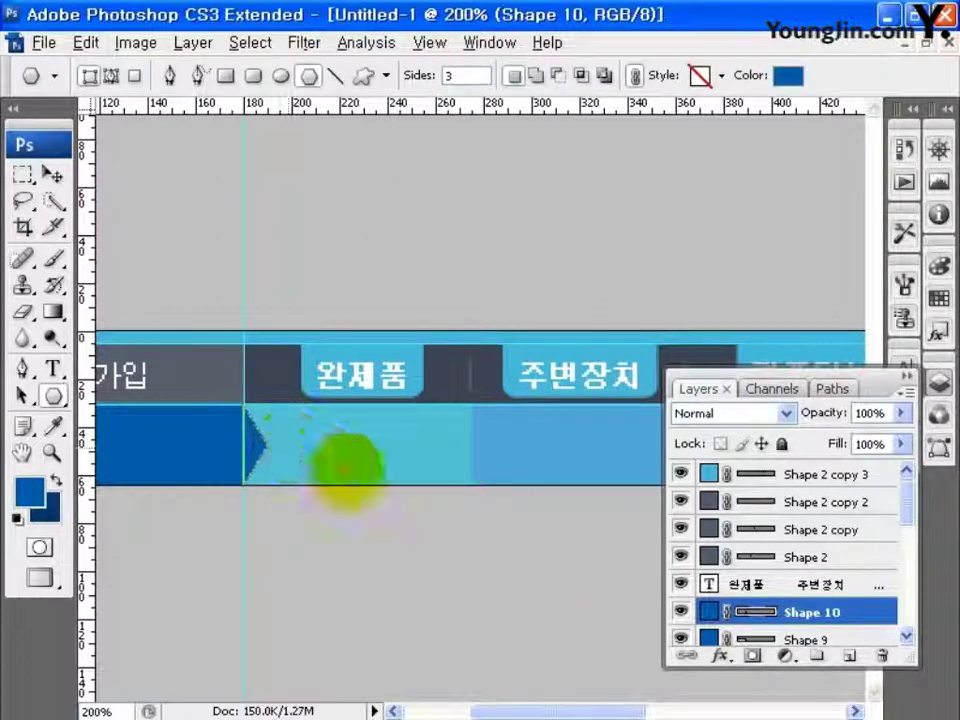
left_click(820, 639, "shift")
key("ctrl+e")
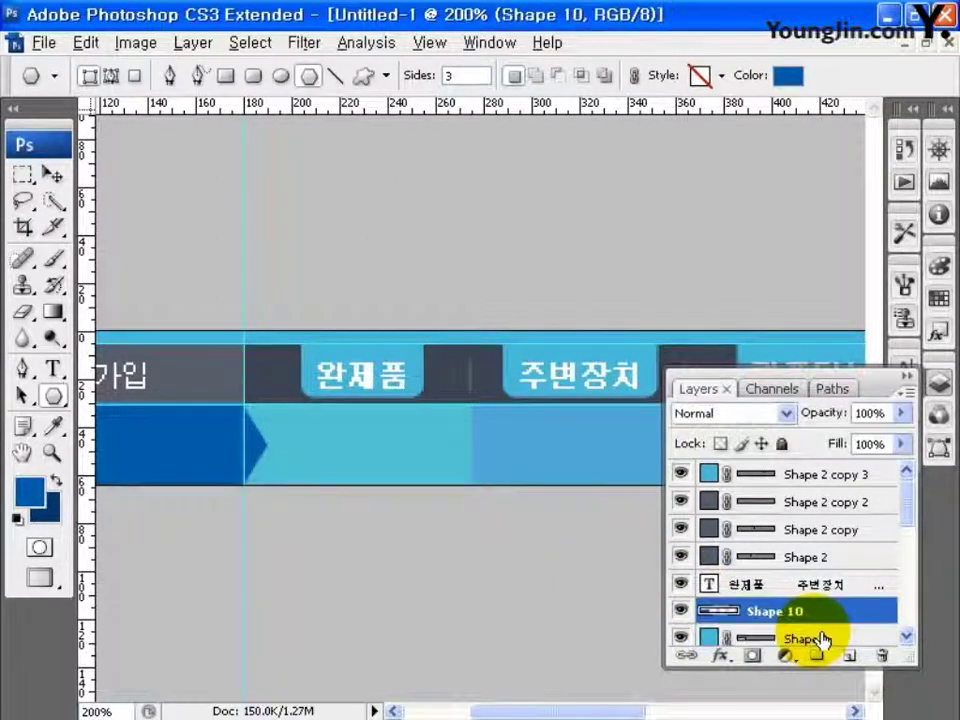
Step: Add a drop shadow to the merged arrow shape with 50% opacity, a 180° angle and a 2 px distance
double_click(836, 611)
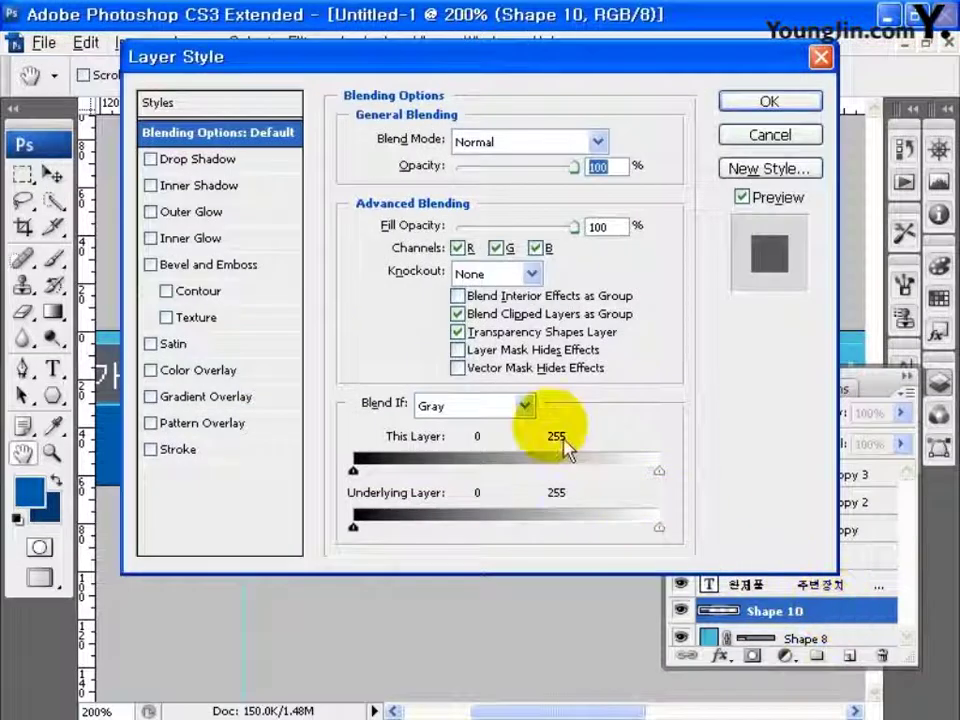
left_click(198, 159)
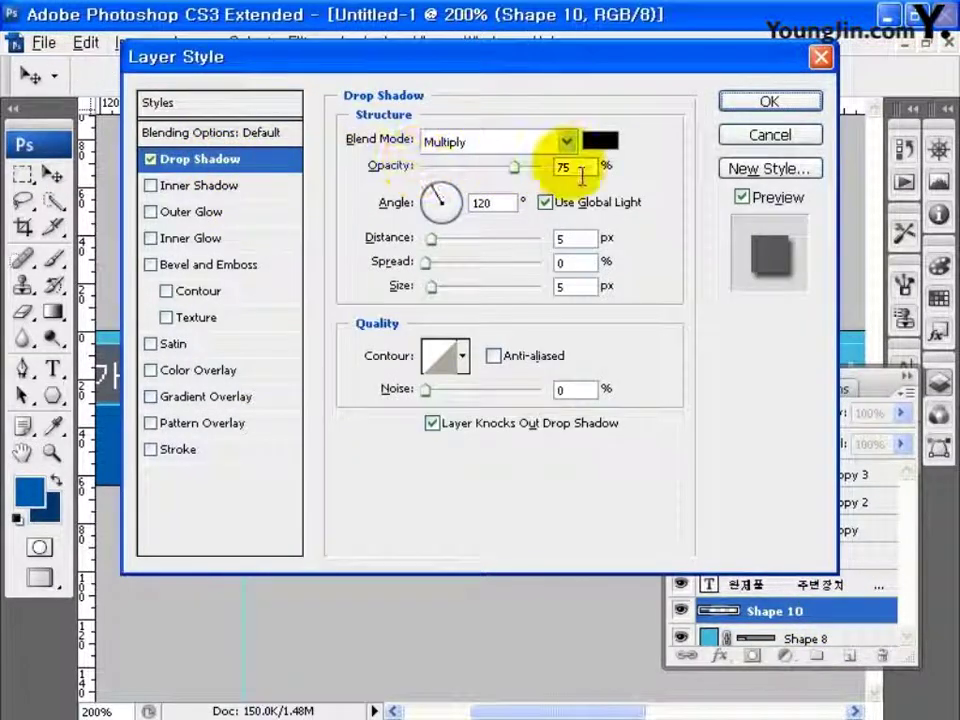
double_click(510, 204)
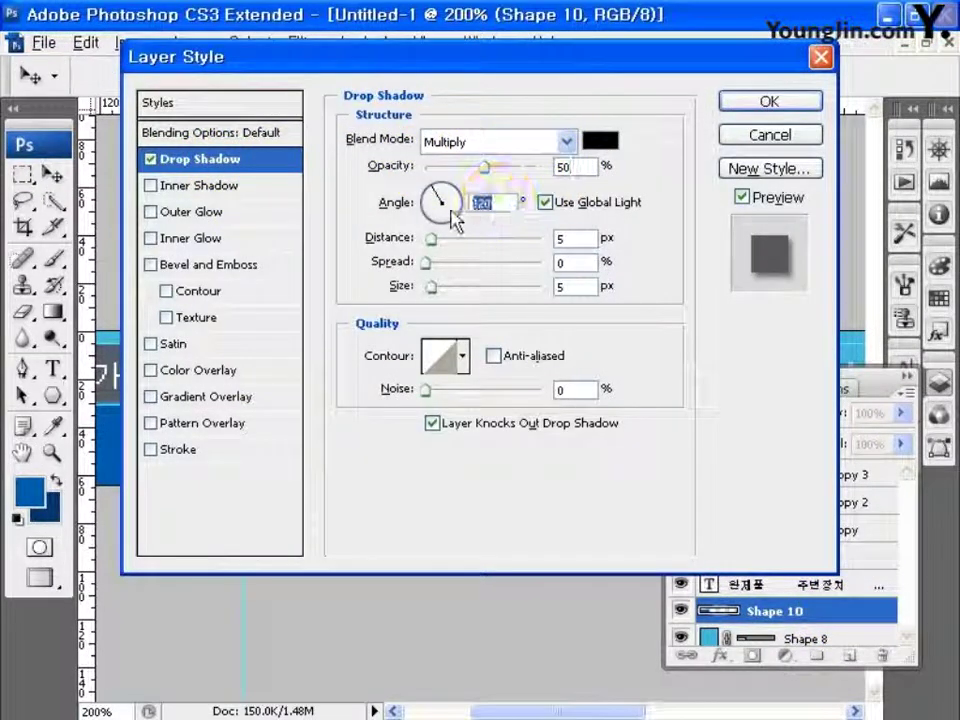
type("180")
left_click(570, 240)
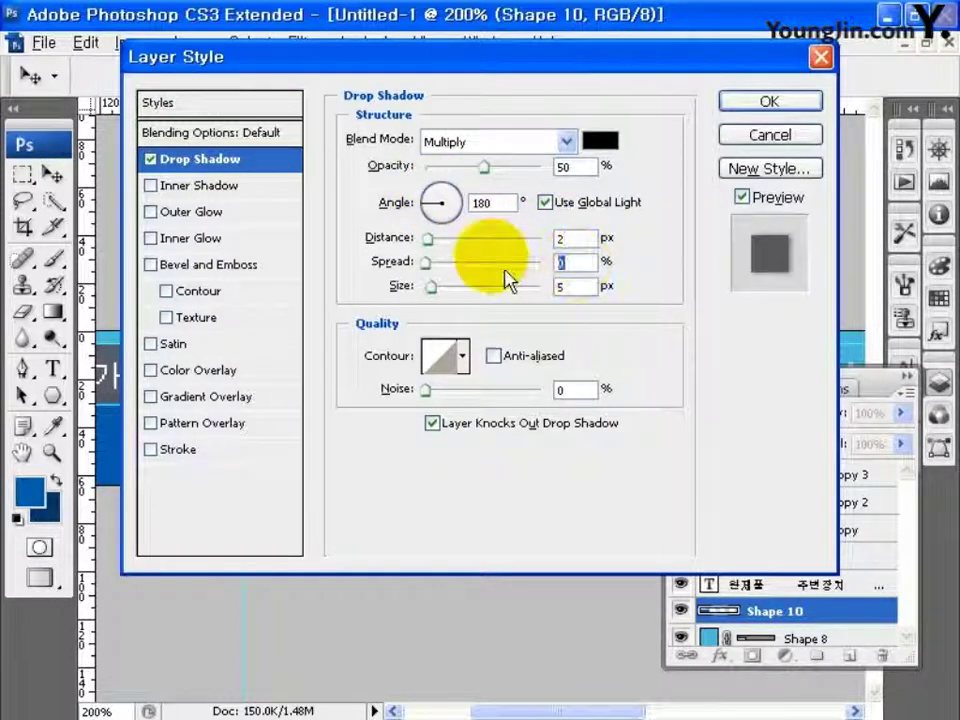
key("Tab")
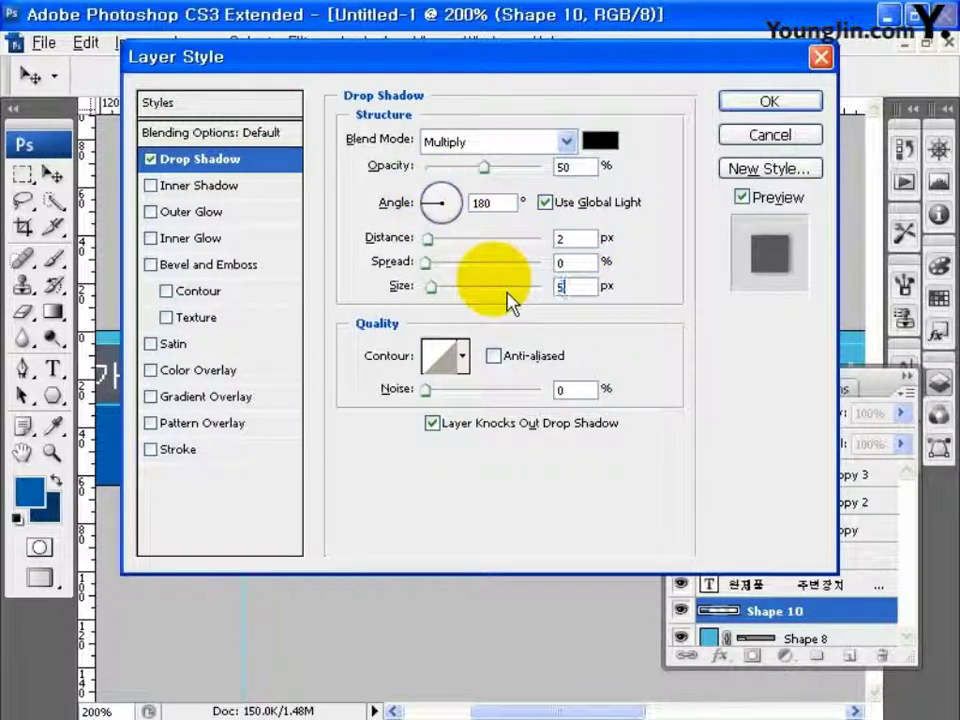
left_click(767, 106)
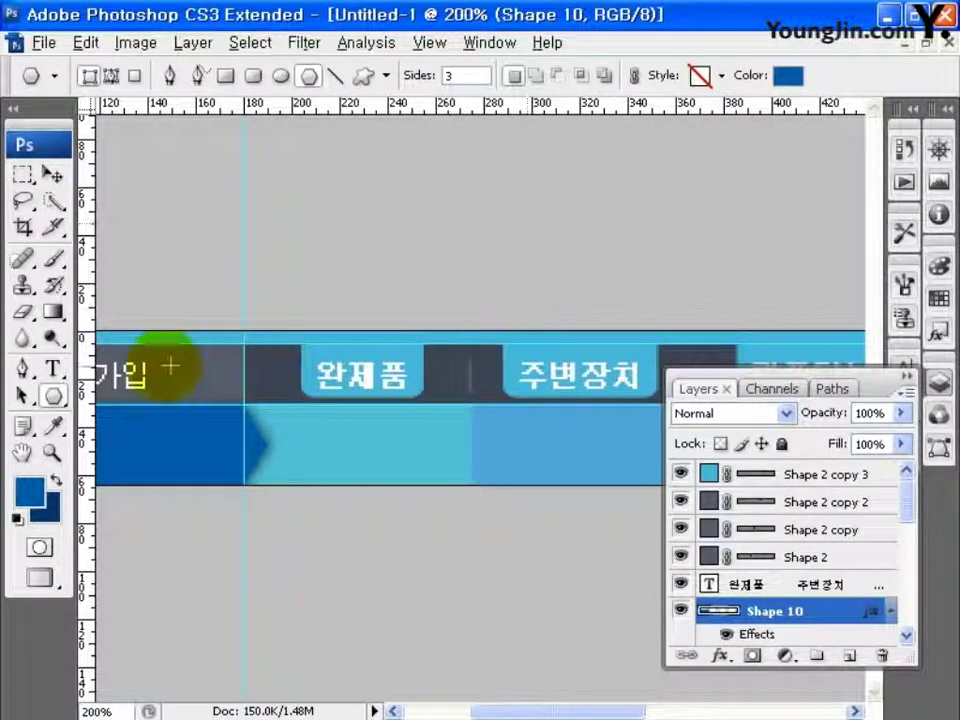
Step: Set up the Type tool with the Dotum font at 16.73 pt
left_click(52, 368)
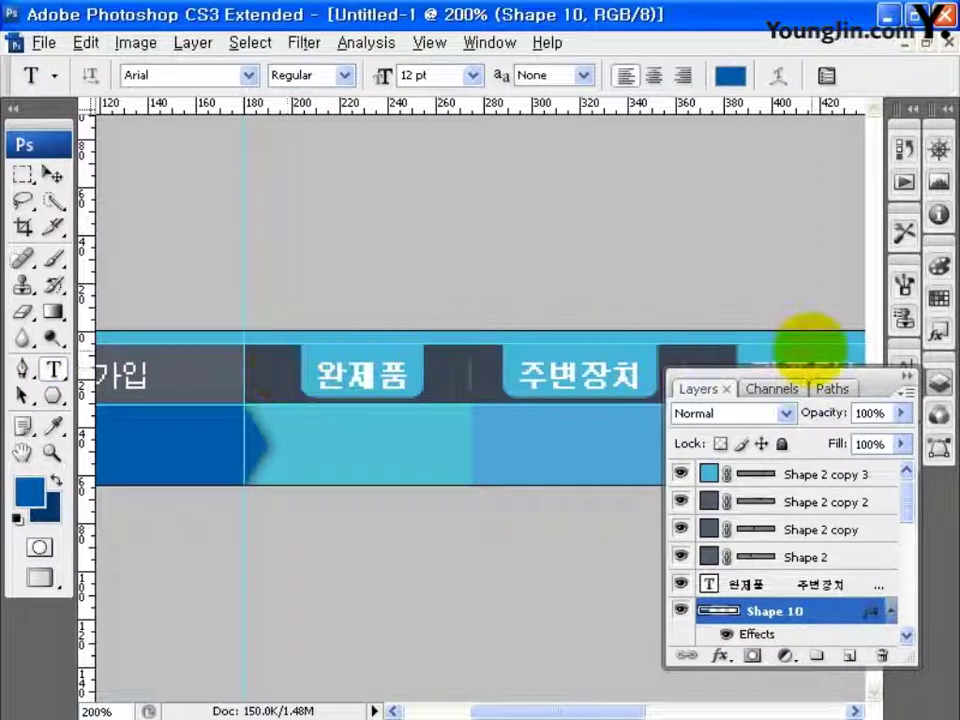
left_click(895, 358)
left_click(765, 400)
scroll(936, 139, "up", 5)
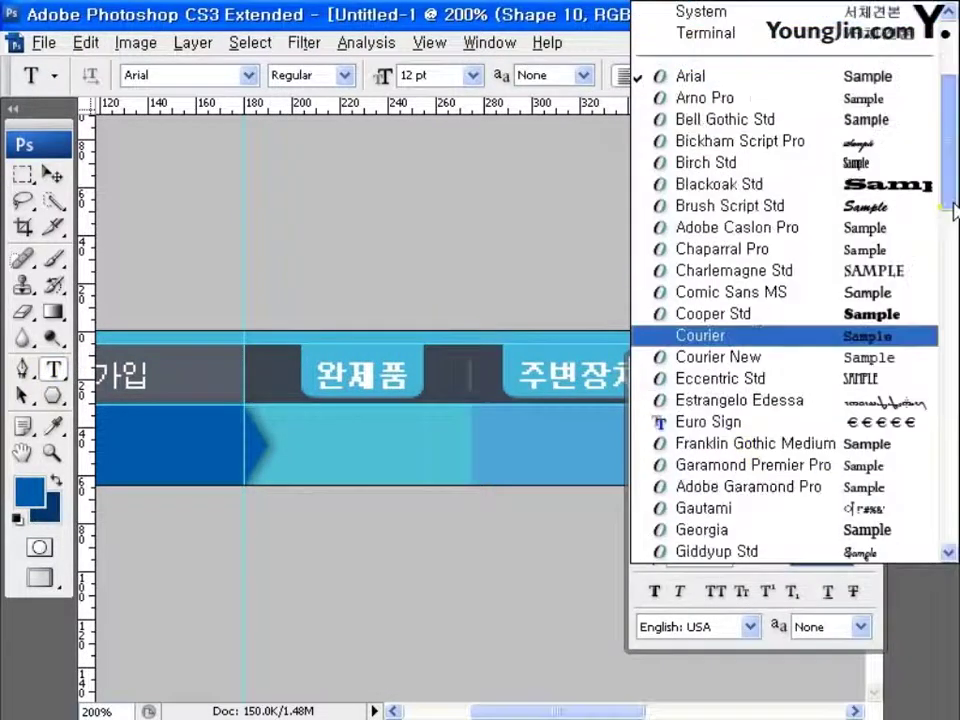
left_click(706, 75)
key("BackSpace")
key("BackSpace")
key("BackSpace")
key("BackSpace")
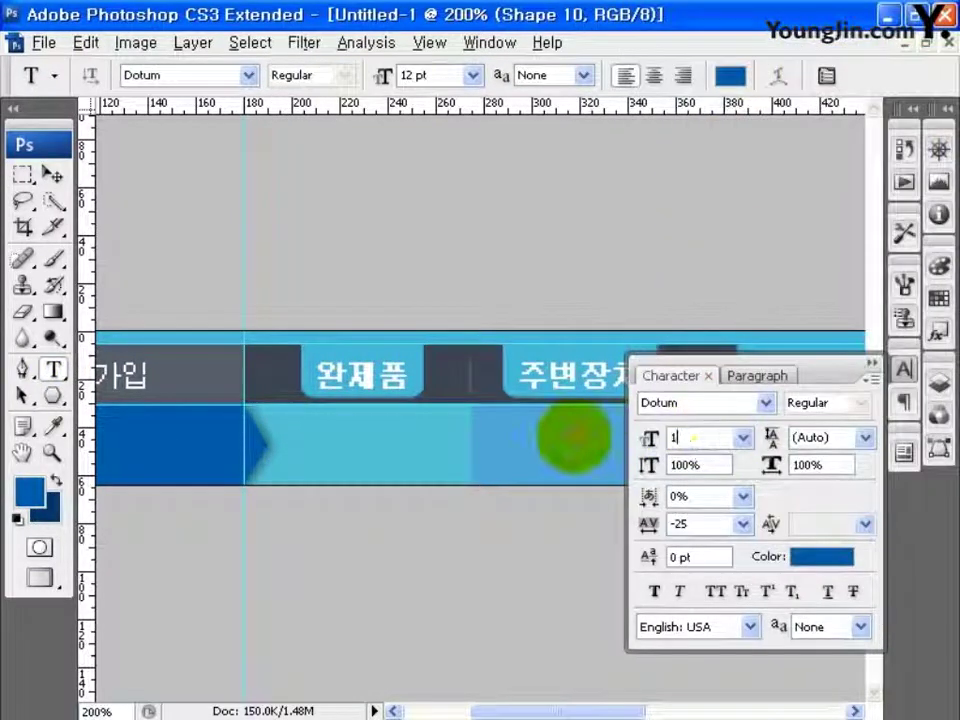
left_click(672, 523)
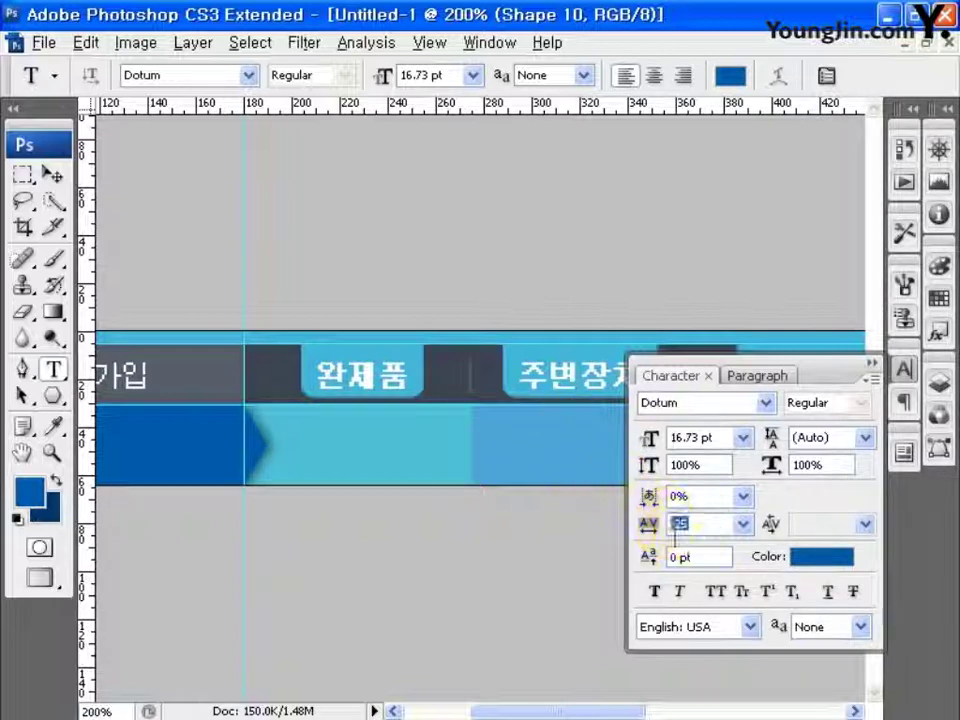
Step: Set the text color to #FFFFFF, add the text "완제품" on the blue arrow band and center it vertically
left_click(812, 557)
left_click_drag(263, 260, 171, 141)
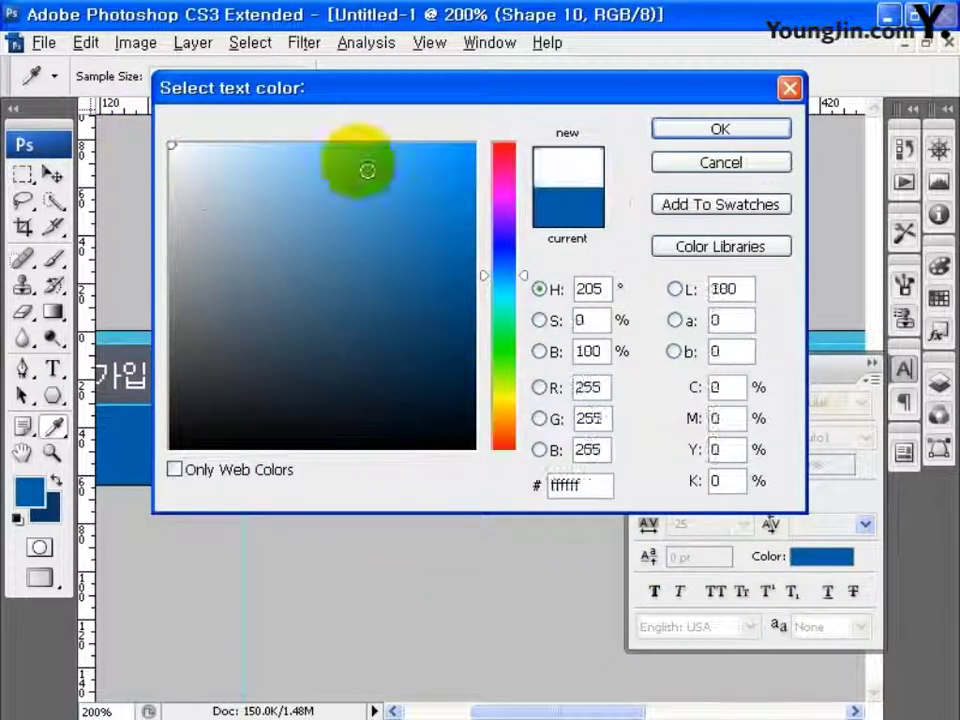
left_click(672, 130)
scroll(313, 279, "left", 5)
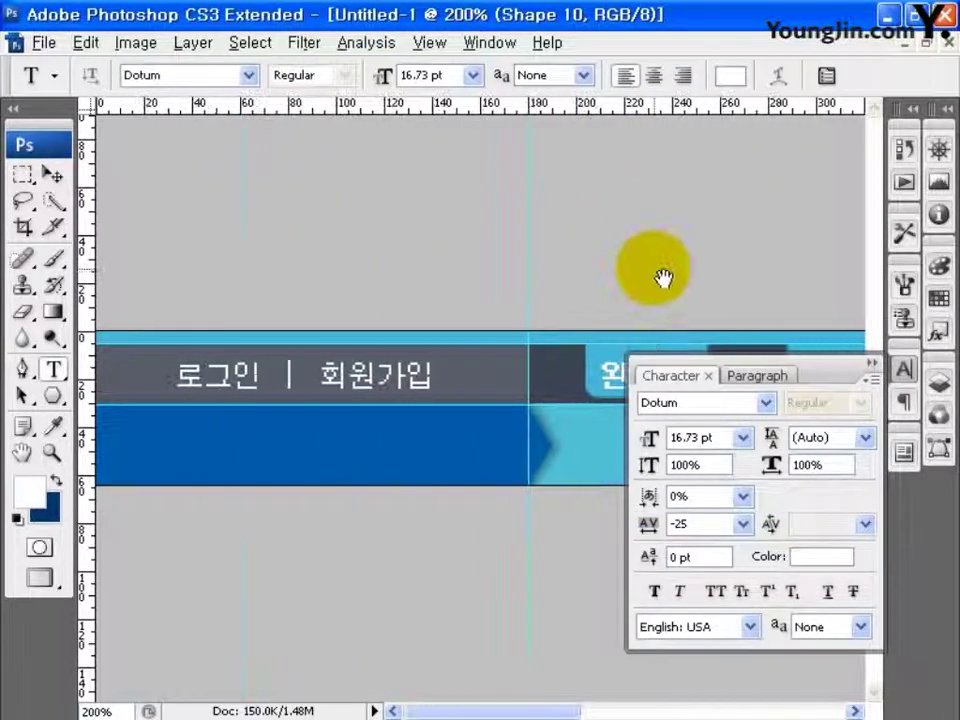
left_click(180, 465)
type("완제푸")
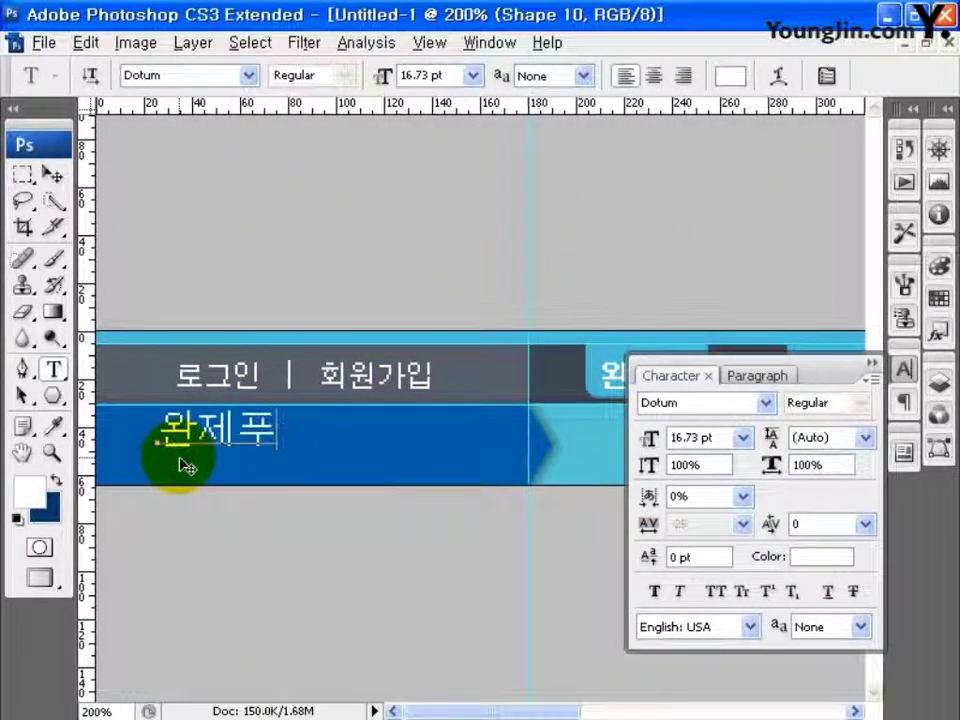
type("ㅁ")
left_click(53, 175)
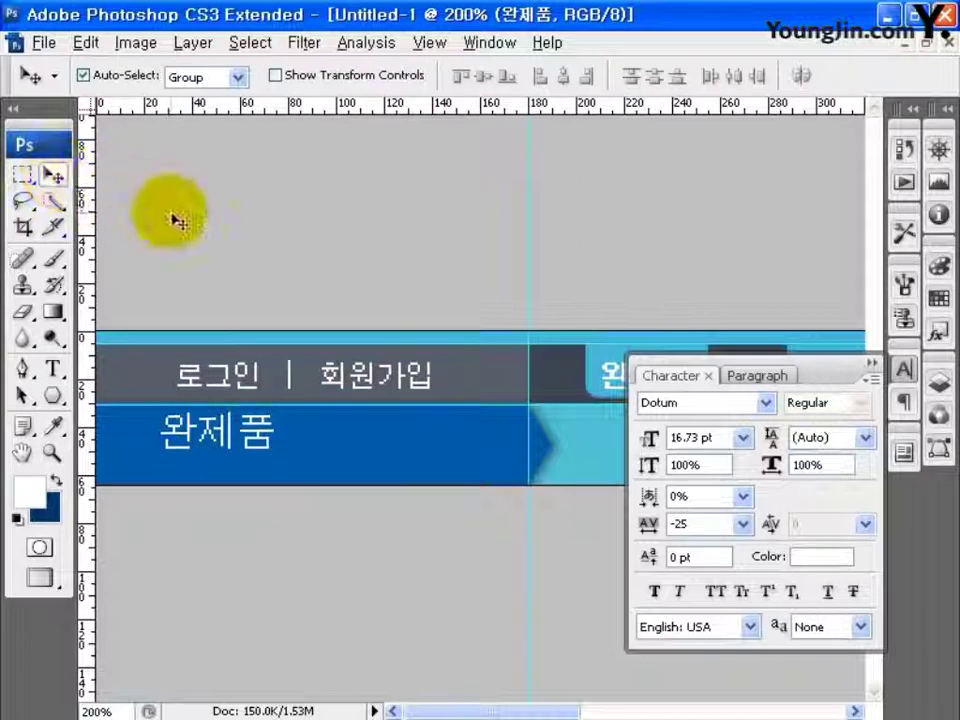
Step: Add the text "Brand PC" beside "완제품" on the blue band and scale it down slightly
left_click(53, 368)
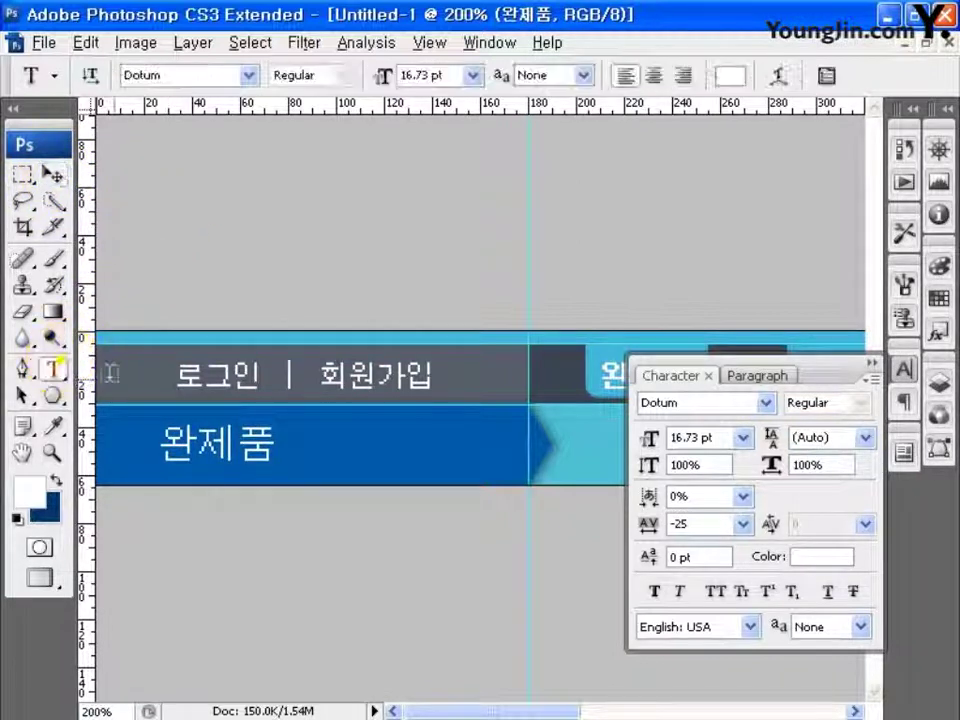
left_click(307, 452)
left_click(310, 464)
type("Brand P")
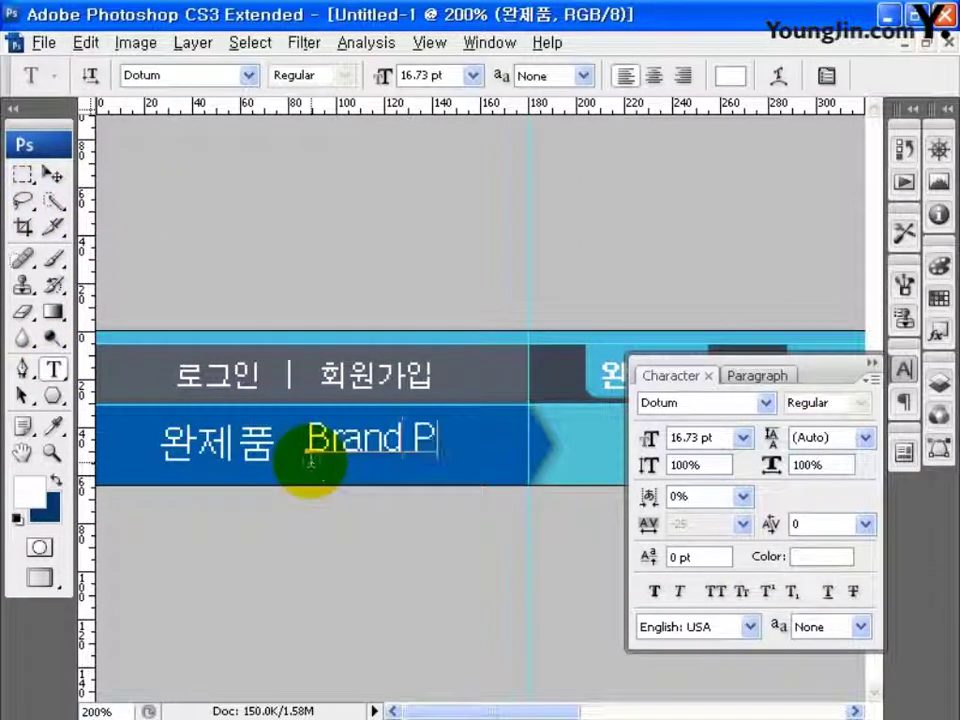
type("C")
left_click(53, 175)
key("ctrl+t")
left_click_drag(468, 470, 418, 452)
key("Return")
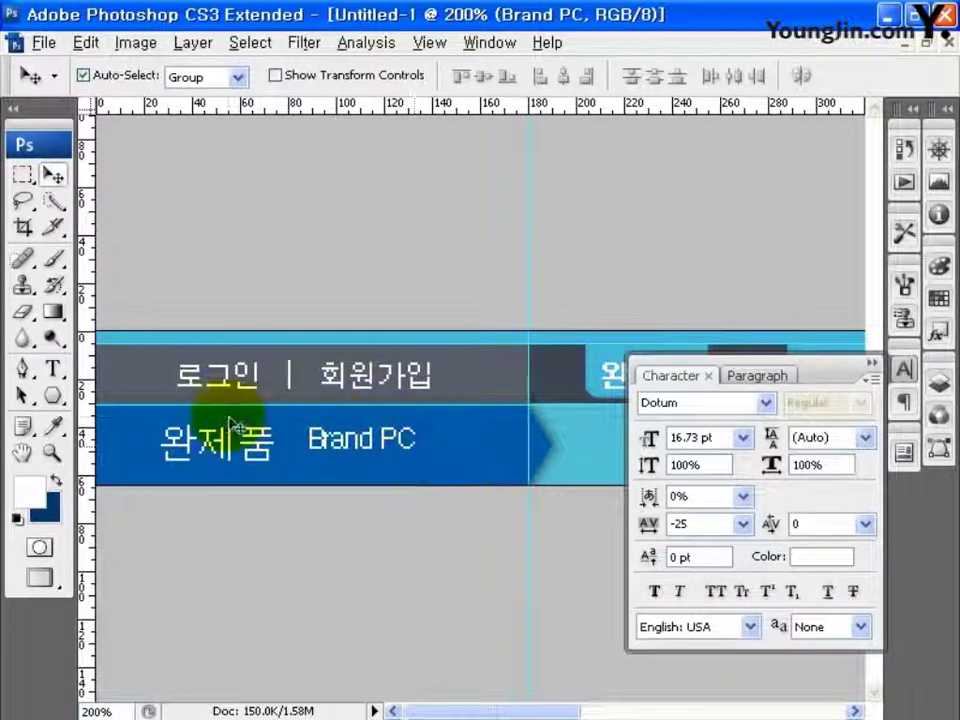
Step: Draw a thin white vertical rectangle as a divider between "완제품" and "Brand PC" and adjust its position
left_click(54, 396)
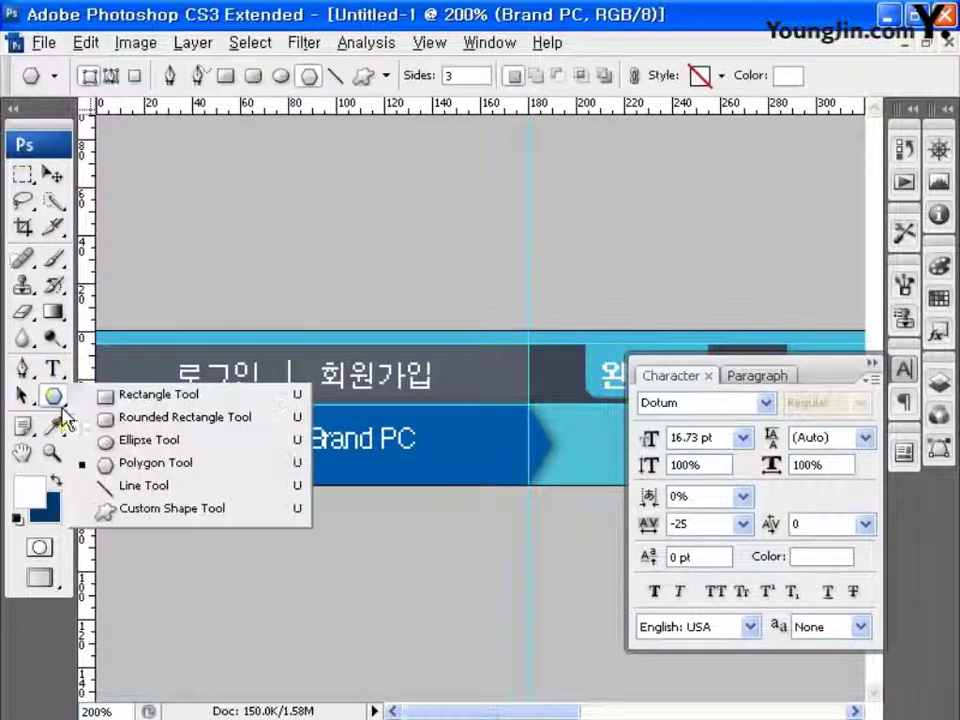
left_click(135, 397)
left_click_drag(288, 466, 290, 470)
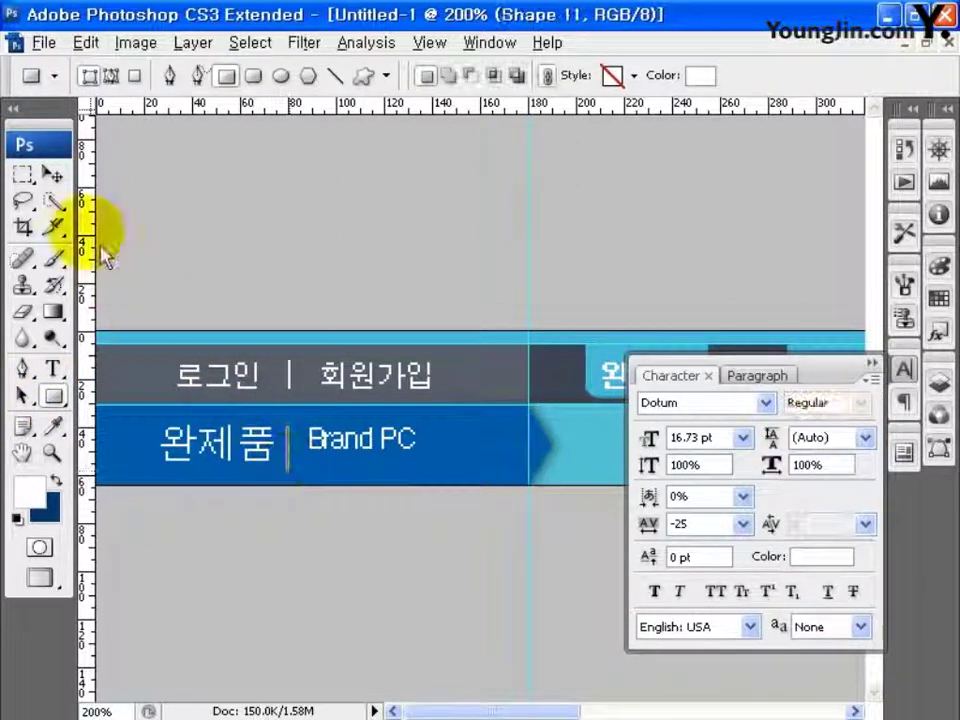
left_click(54, 176)
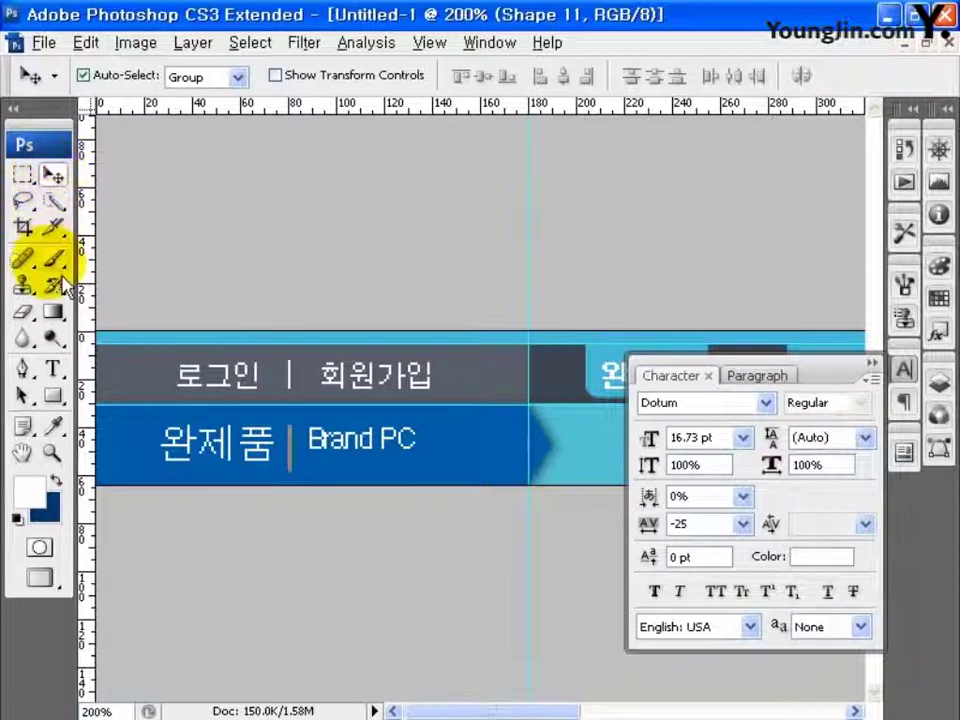
Step: Set the foreground color to #000000 and draw a small black square on the lower band between "컴퓨터부품" and "네트워크"
left_click(54, 396)
left_click(54, 428)
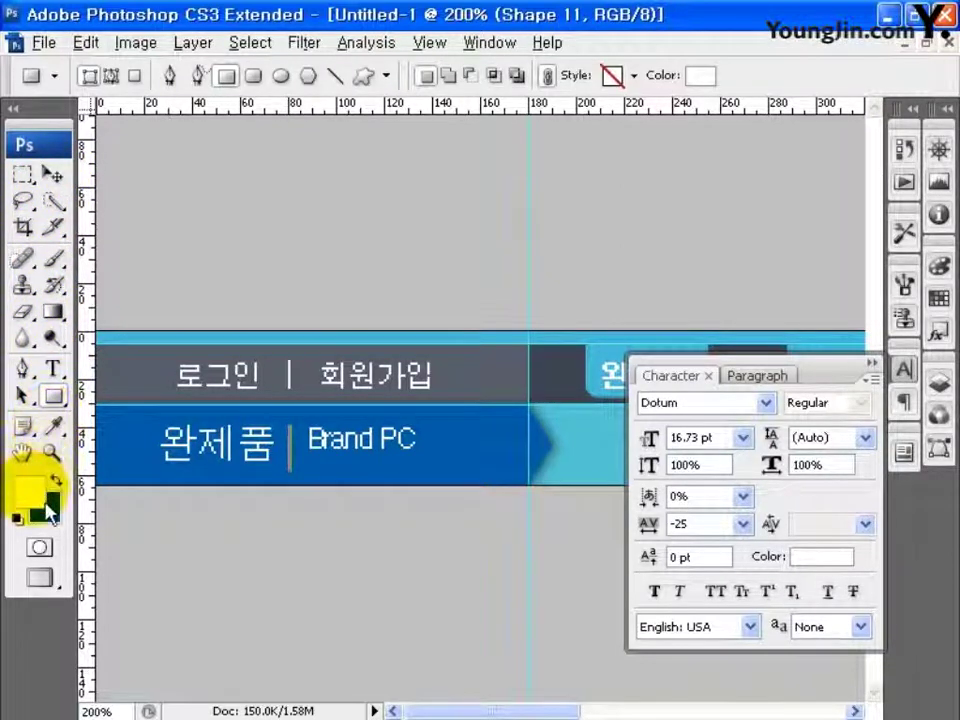
left_click(30, 492)
left_click(174, 446)
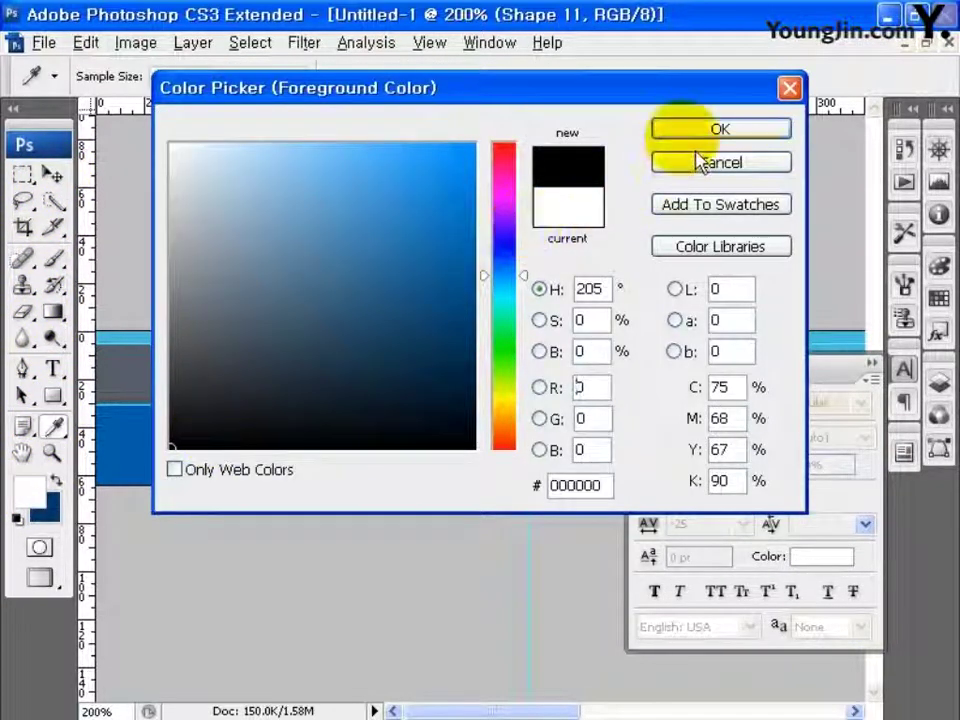
left_click(715, 130)
left_click(903, 370)
left_click_drag(808, 296, 262, 290)
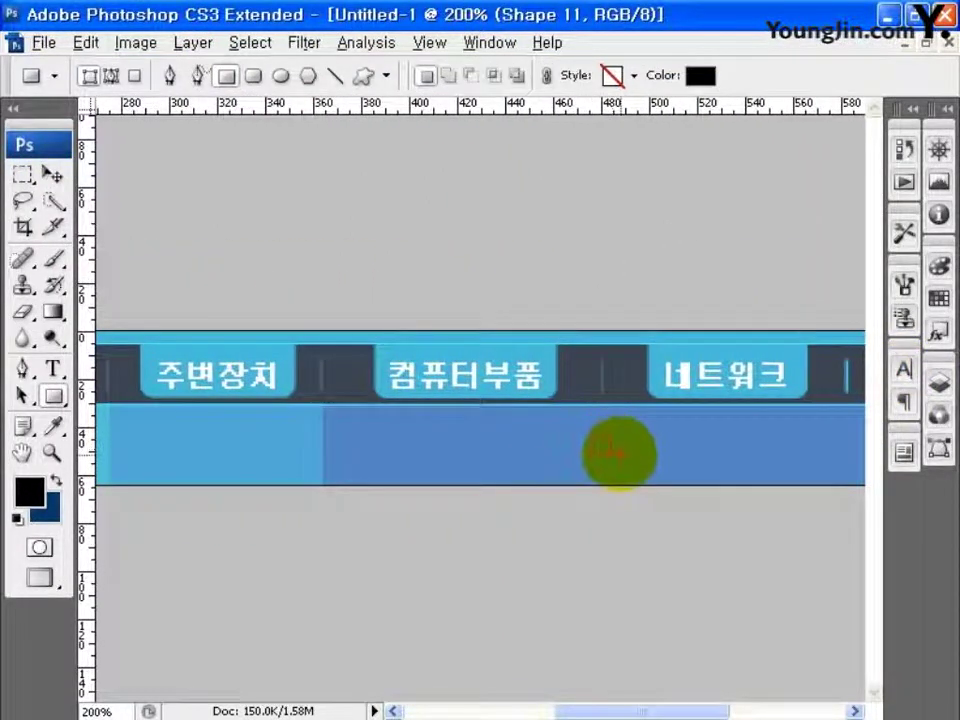
left_click_drag(619, 454, 613, 456)
left_click(53, 176)
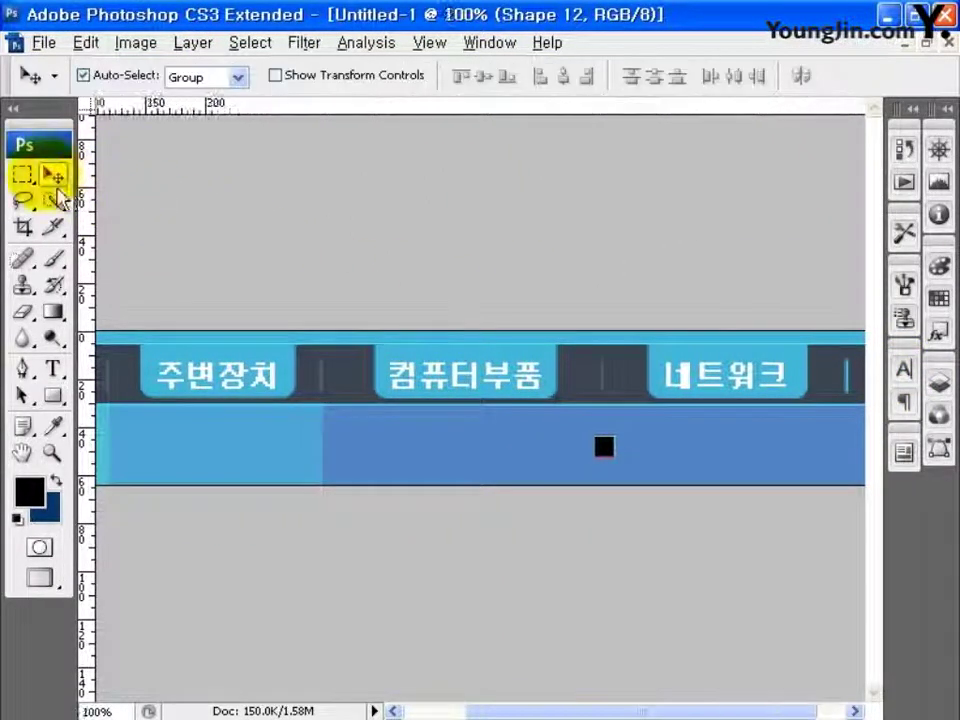
Step: Create a new layer at the top of the layer stack and select the thin strip along the graphic's upper edge
key("ctrl+minus")
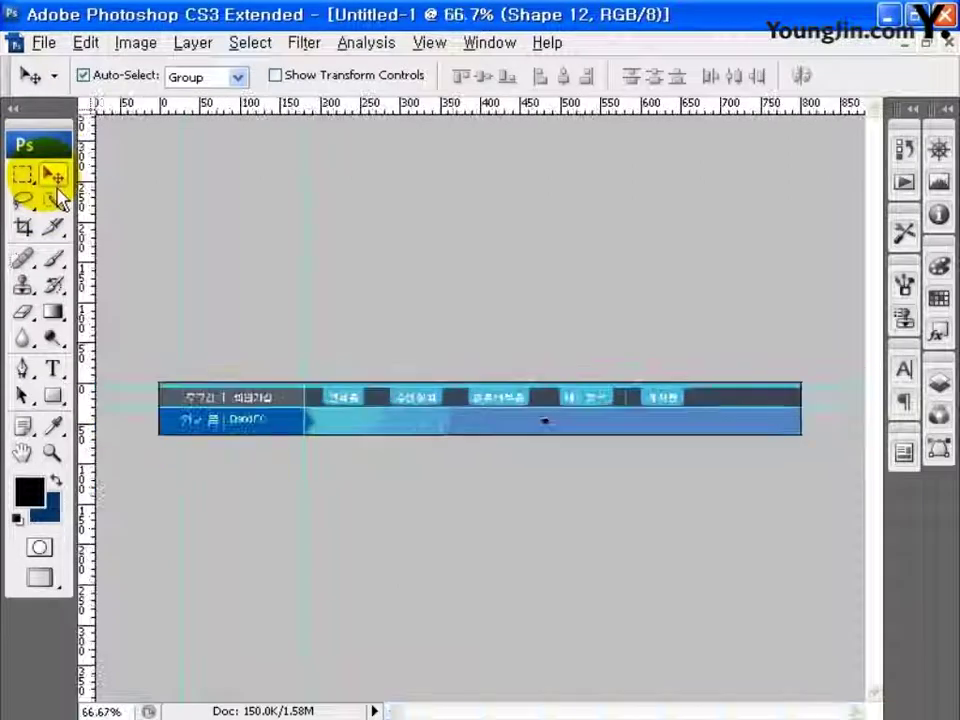
left_click(945, 385)
left_click(858, 656)
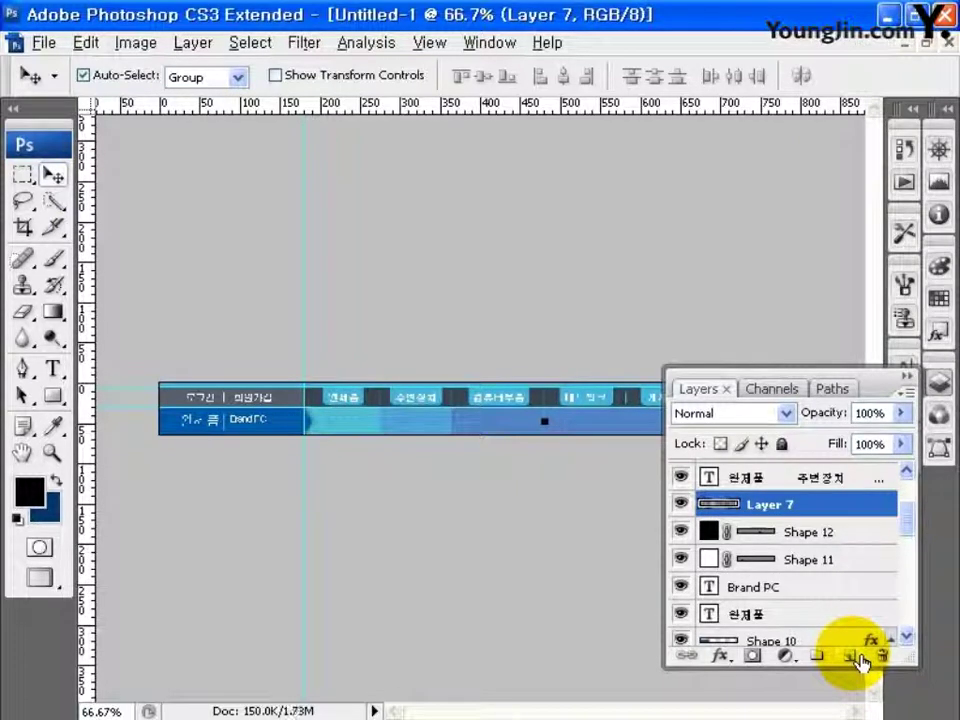
scroll(904, 514, "up", 3)
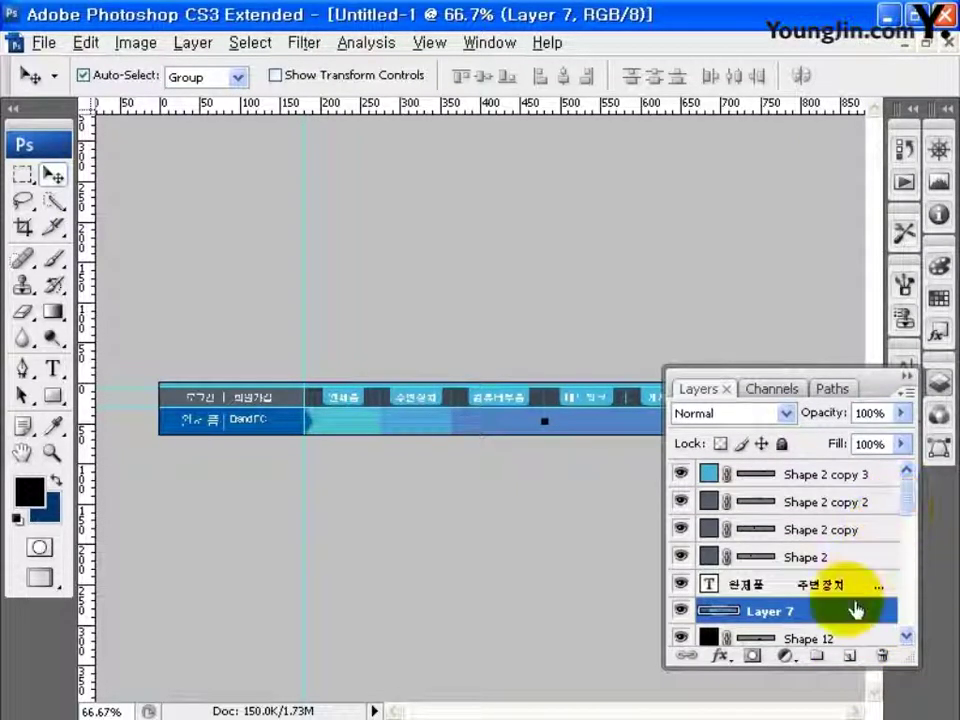
left_click_drag(853, 611, 855, 474)
key("m")
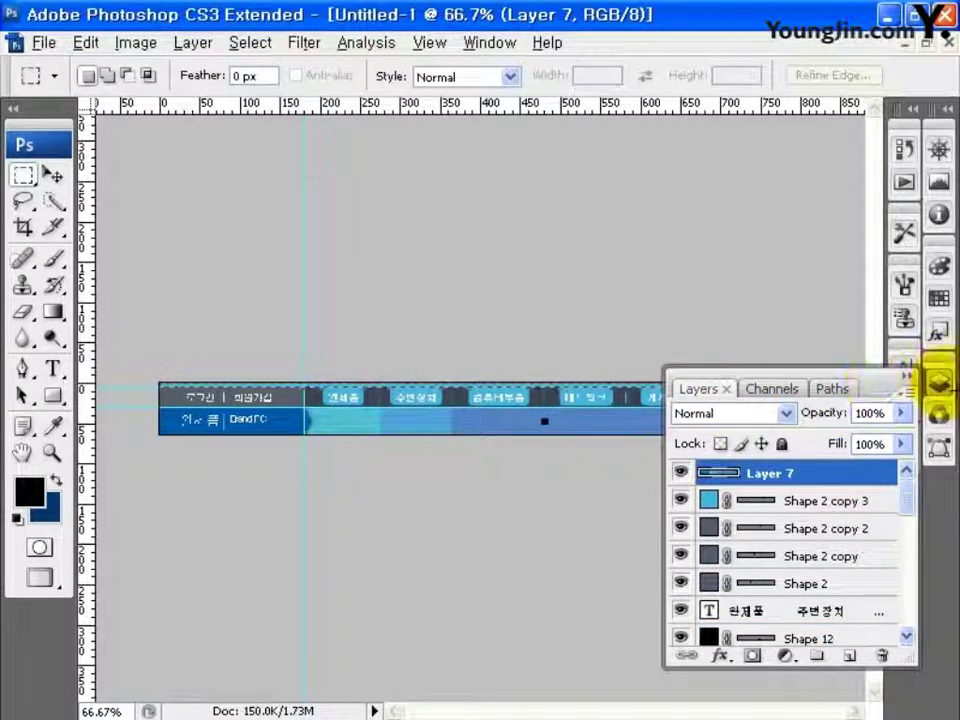
key("ctrl+a")
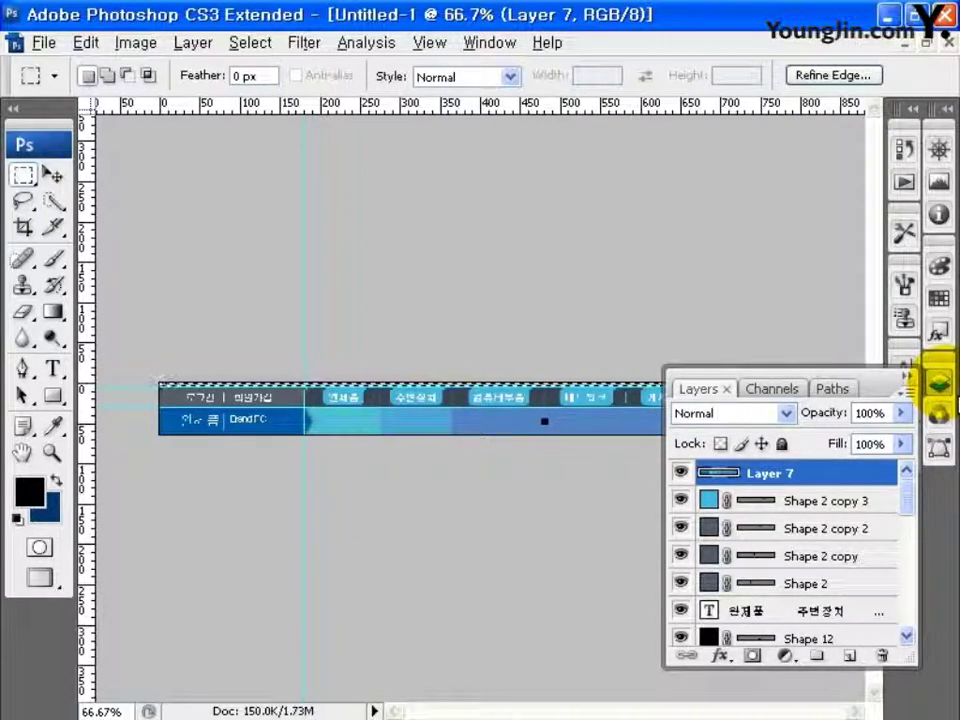
Step: Create an 800 by 5 pixel document and paste the copied light blue top strip into it
key("ctrl+n")
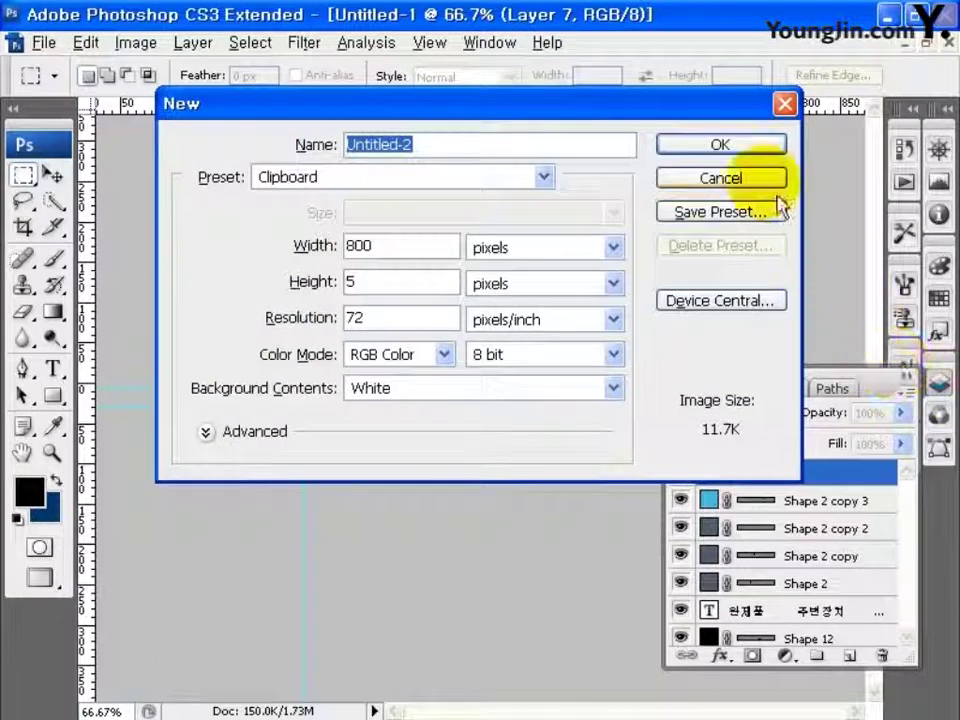
left_click(745, 148)
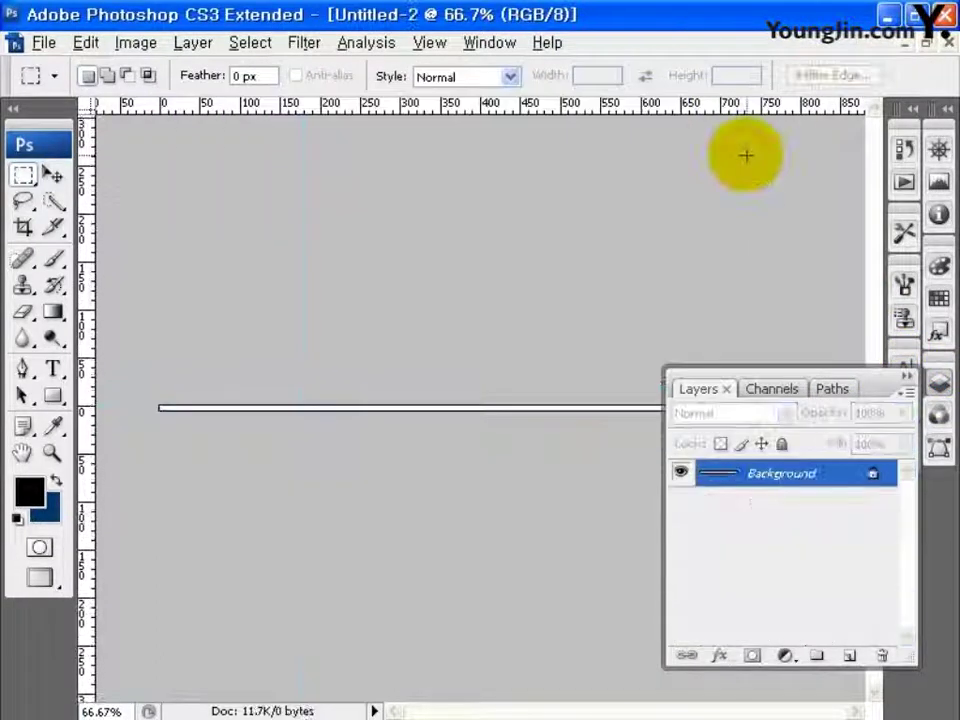
key("ctrl+v")
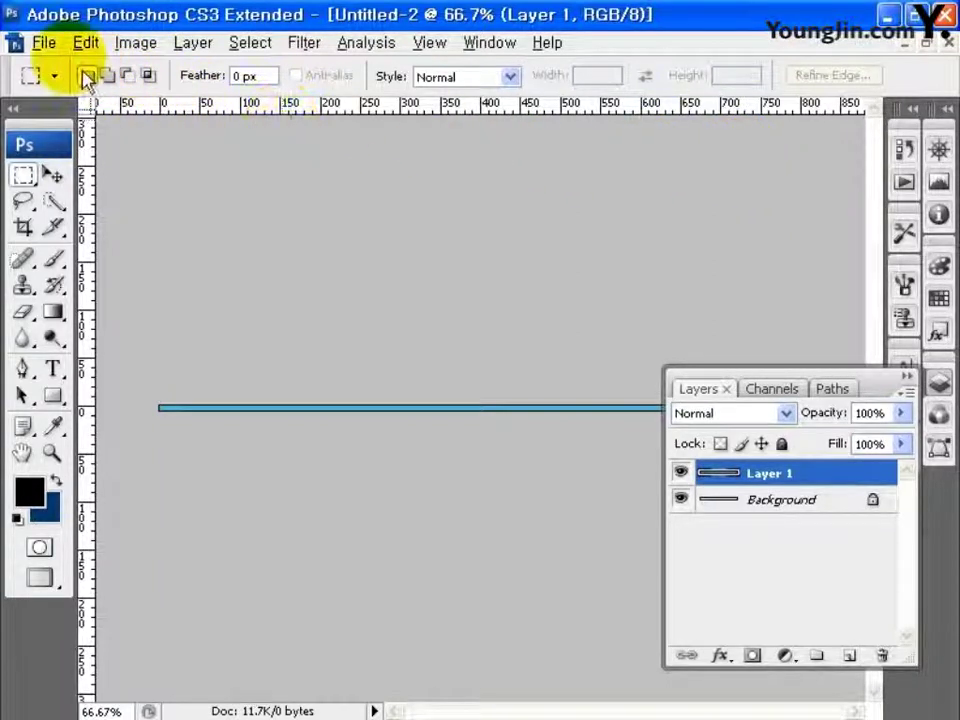
Step: Export the strip for the web as a JPEG named menu_top in the 작업 folder
left_click(44, 43)
left_click(160, 338)
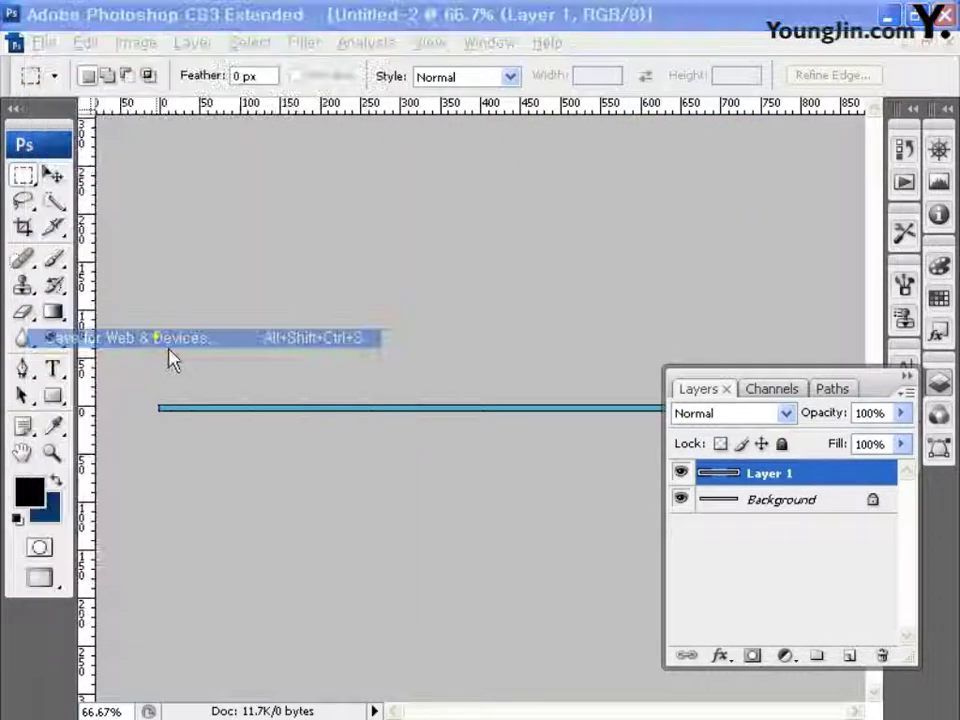
left_click(758, 224)
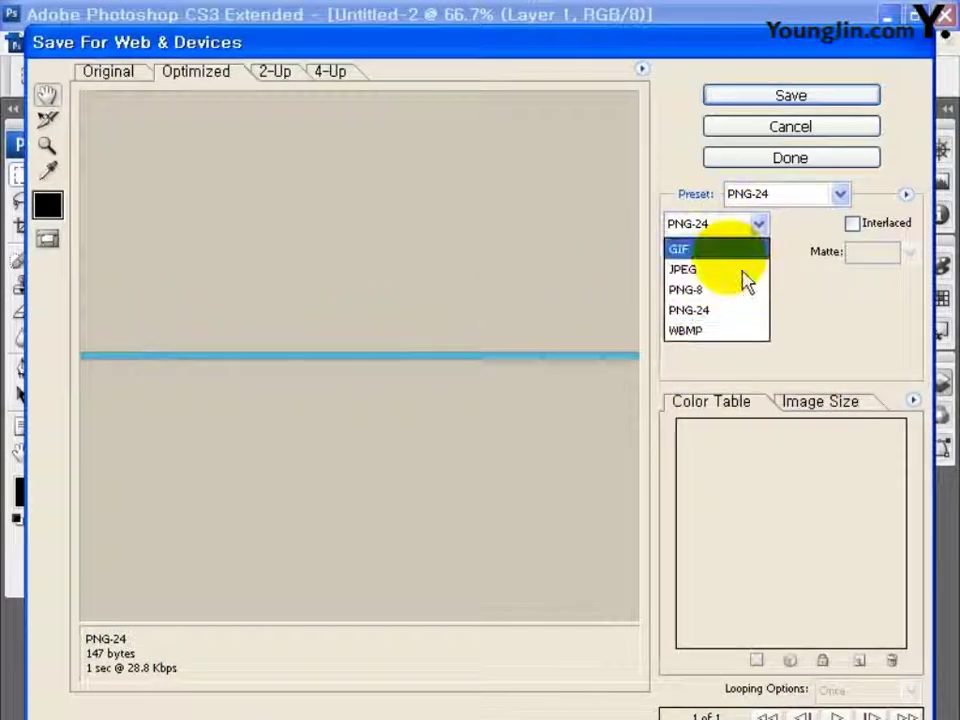
left_click(745, 270)
left_click(790, 95)
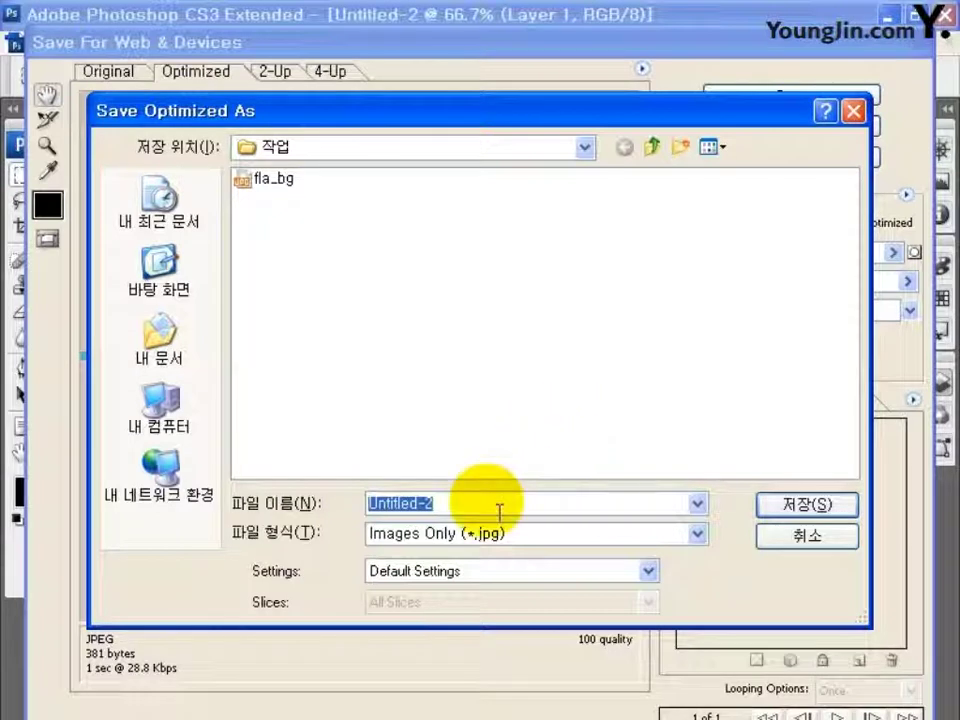
left_click_drag(490, 510, 348, 518)
type("menu_top")
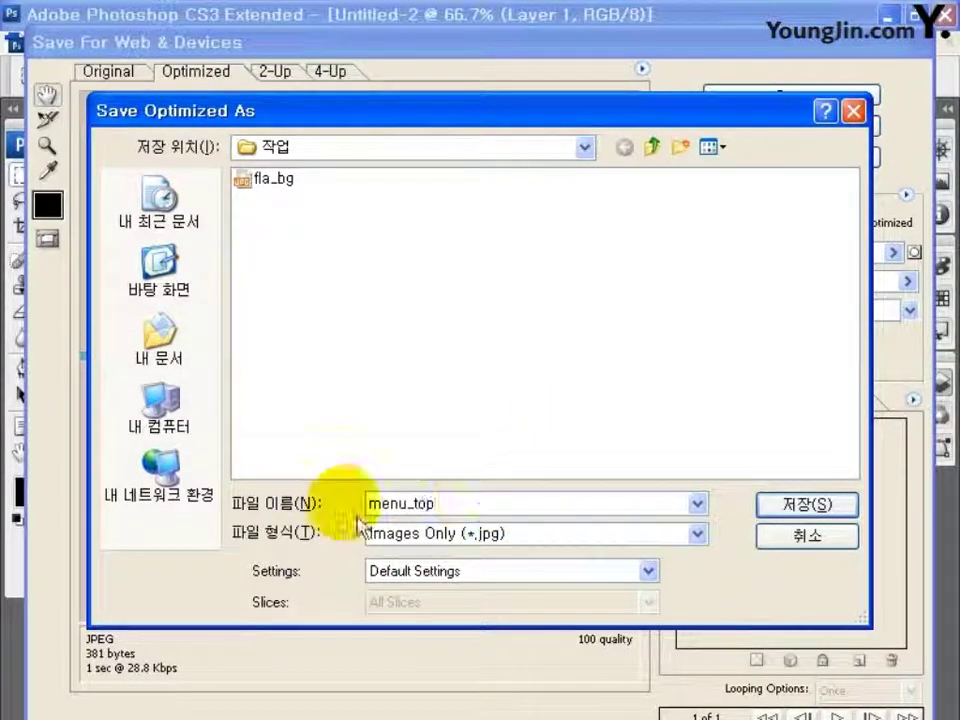
left_click(790, 505)
left_click(632, 444)
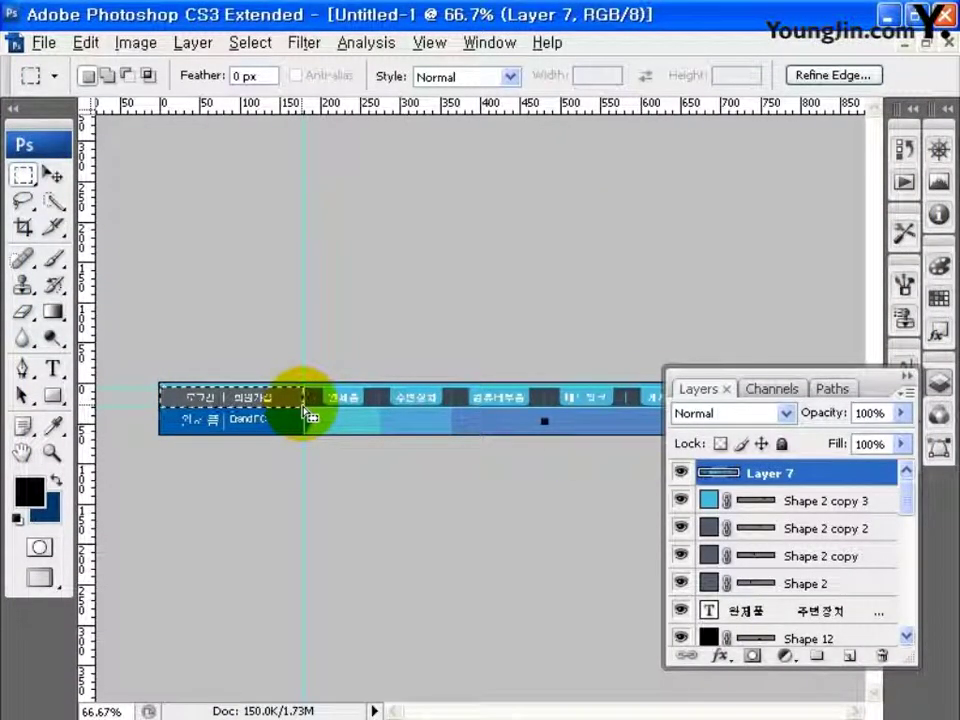
Step: Select the lower blue band, and crop the graphic to the dark menu-text section beyond the login area
left_click_drag(160, 408, 553, 433)
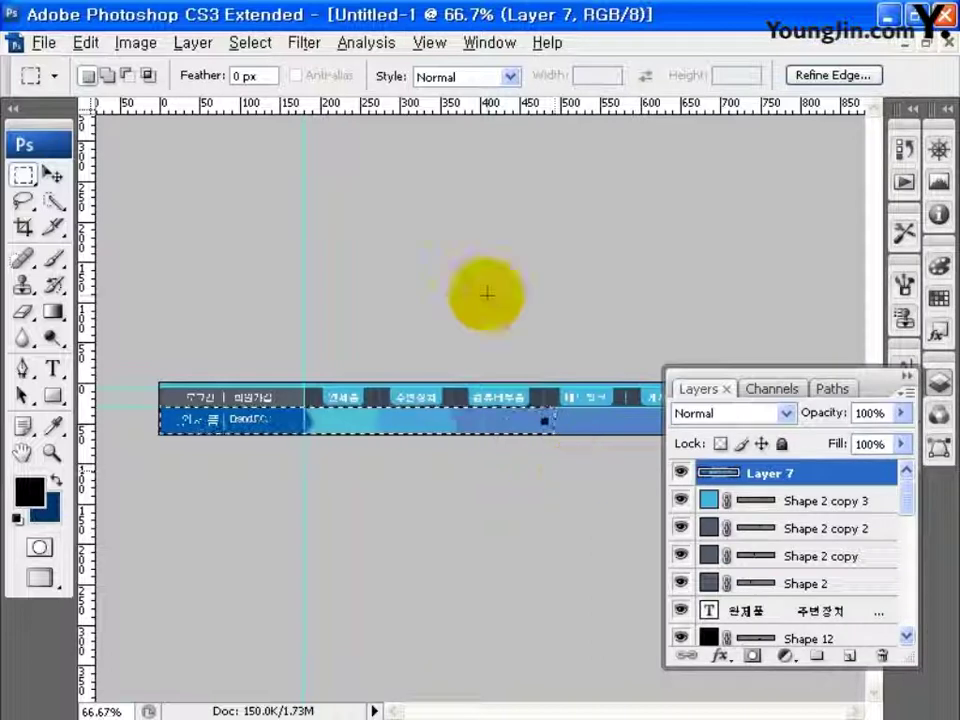
left_click(24, 227)
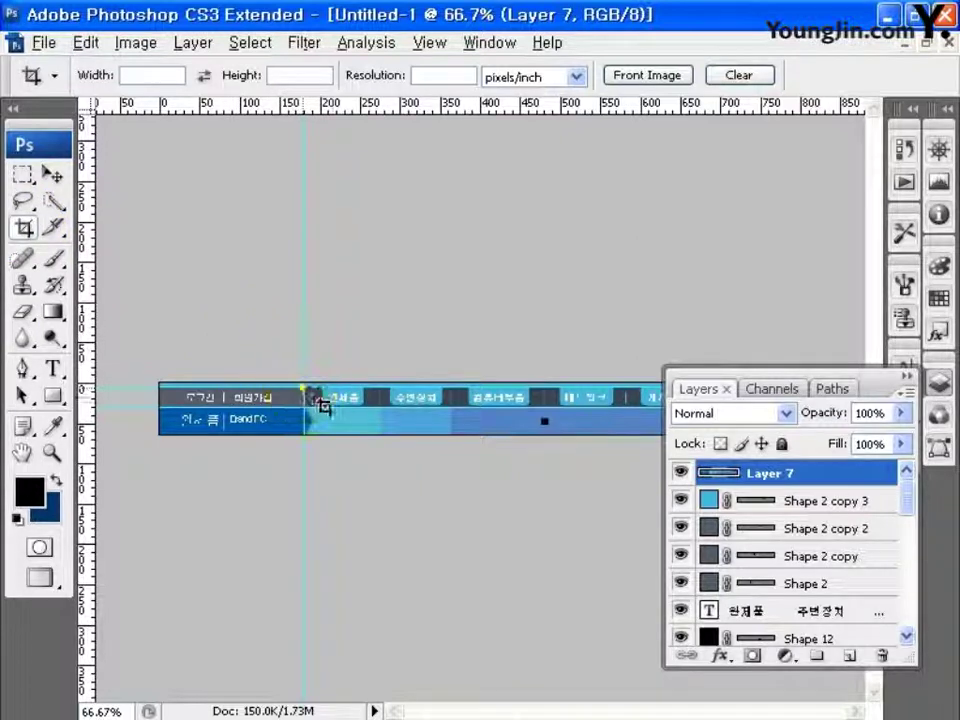
left_click_drag(452, 410, 924, 418)
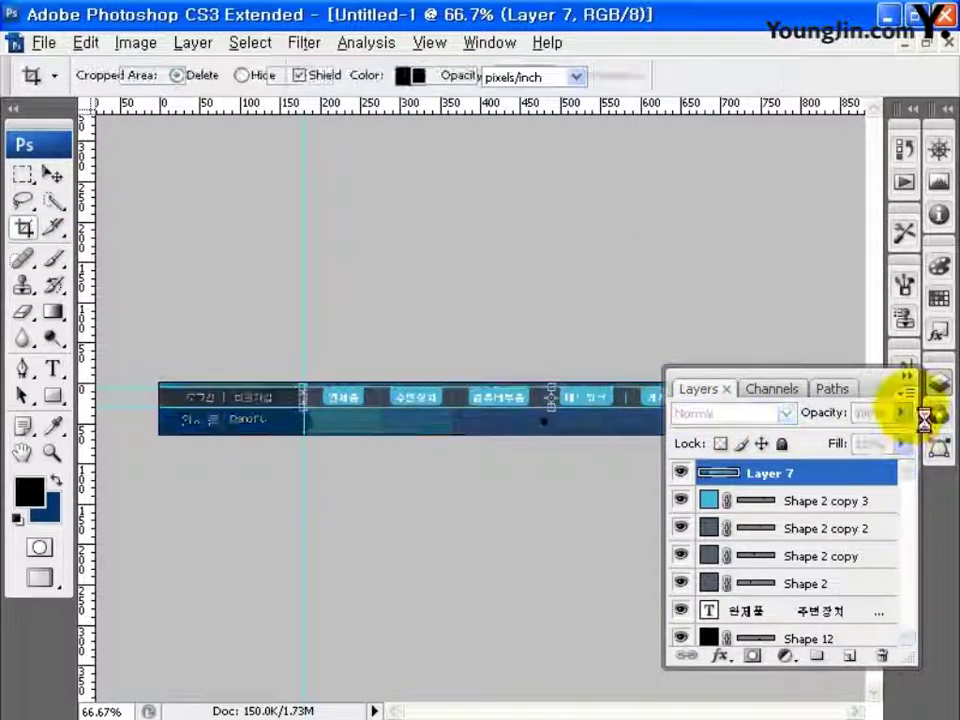
key("Return")
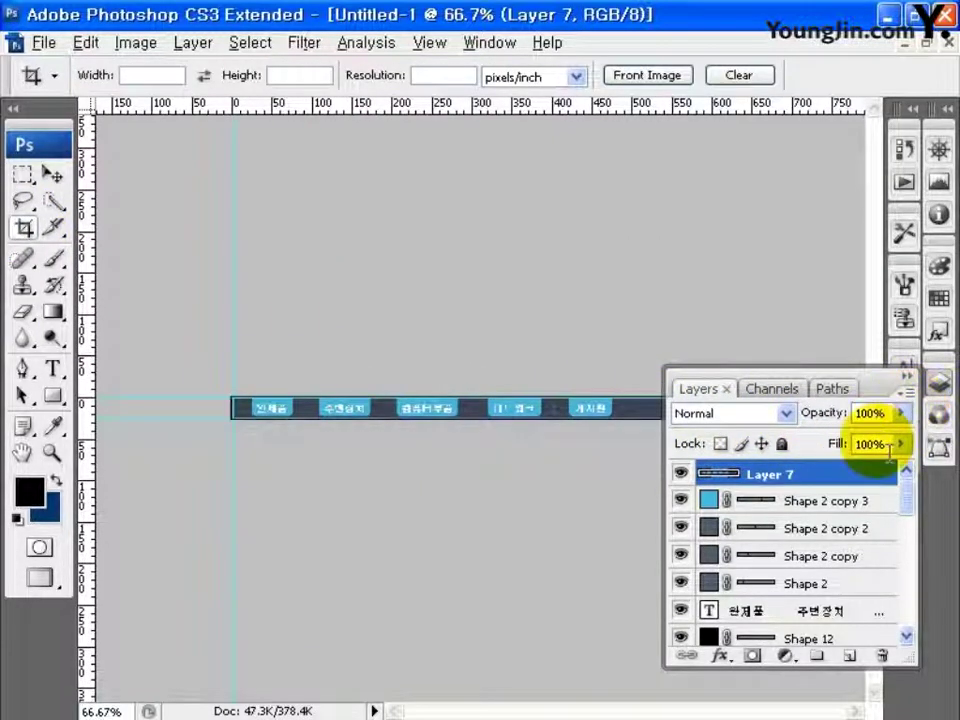
Step: Delete Layer 7 and hide the tab shape layers from Shape 8 down to Shape 3
left_click_drag(850, 472, 890, 665)
key("v")
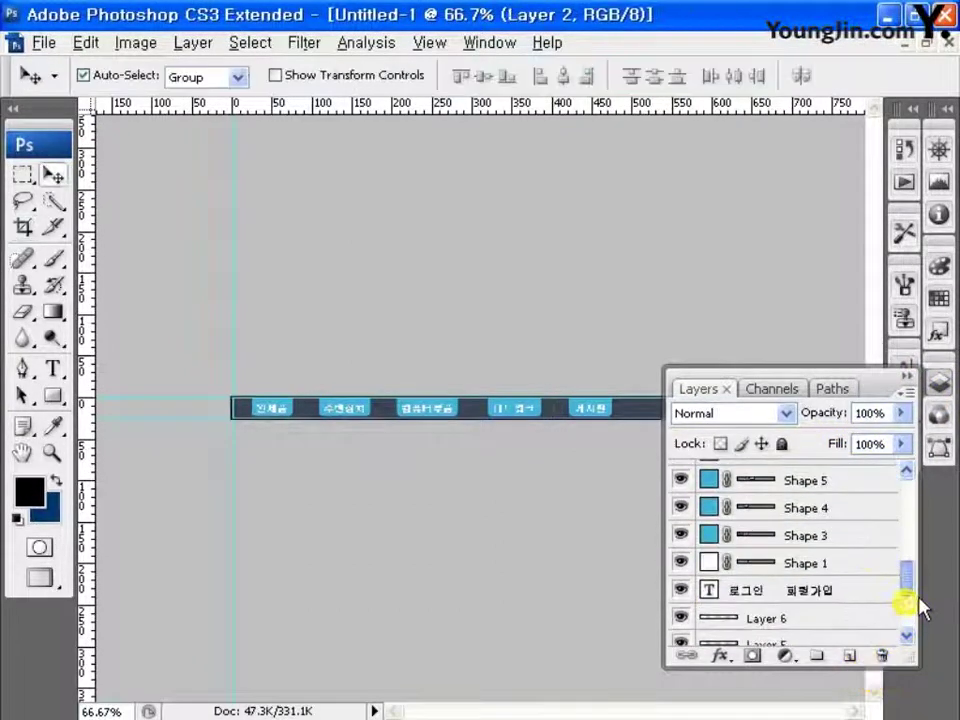
scroll(913, 585, "up", 4)
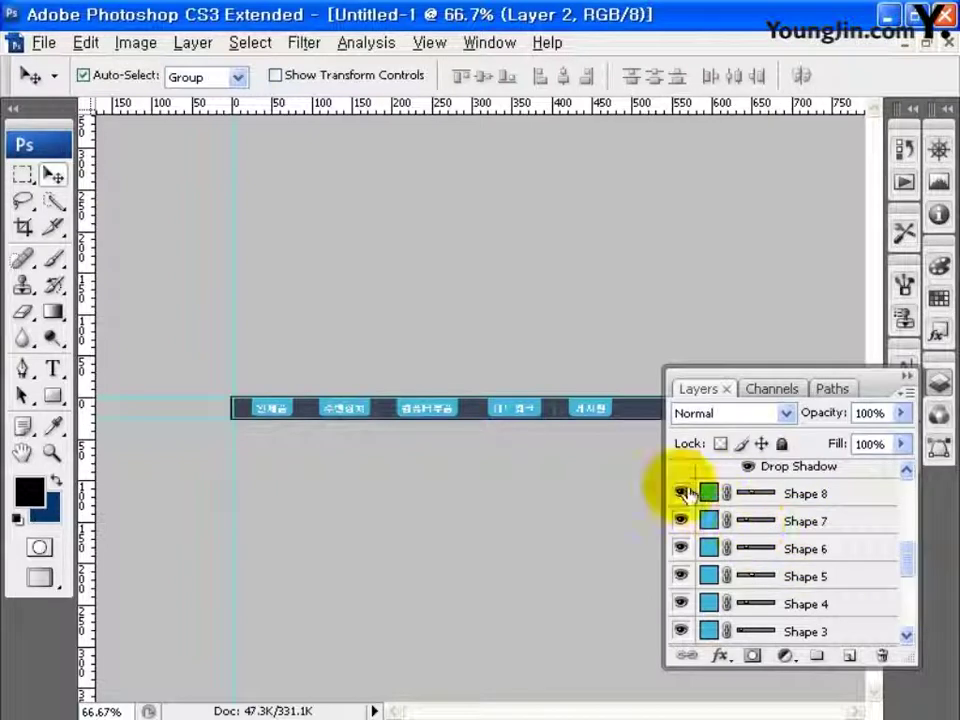
left_click_drag(681, 493, 681, 631)
left_click(937, 386)
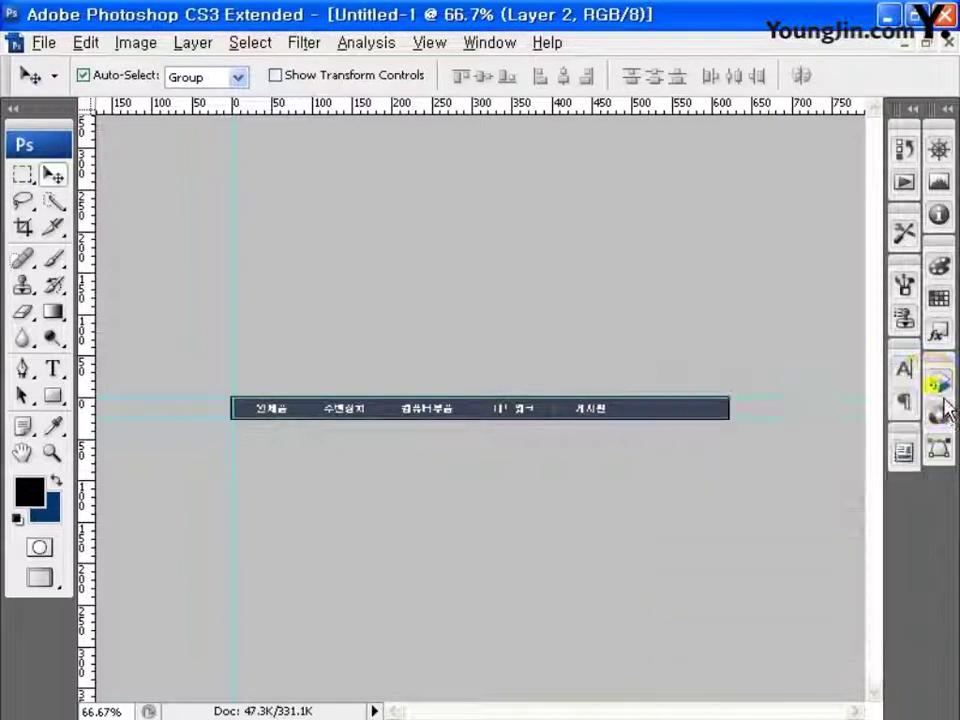
Step: Slice the menu bar into six sections, one around each of the five menu words and one over the empty end
left_click(54, 228)
key("ctrl+plus")
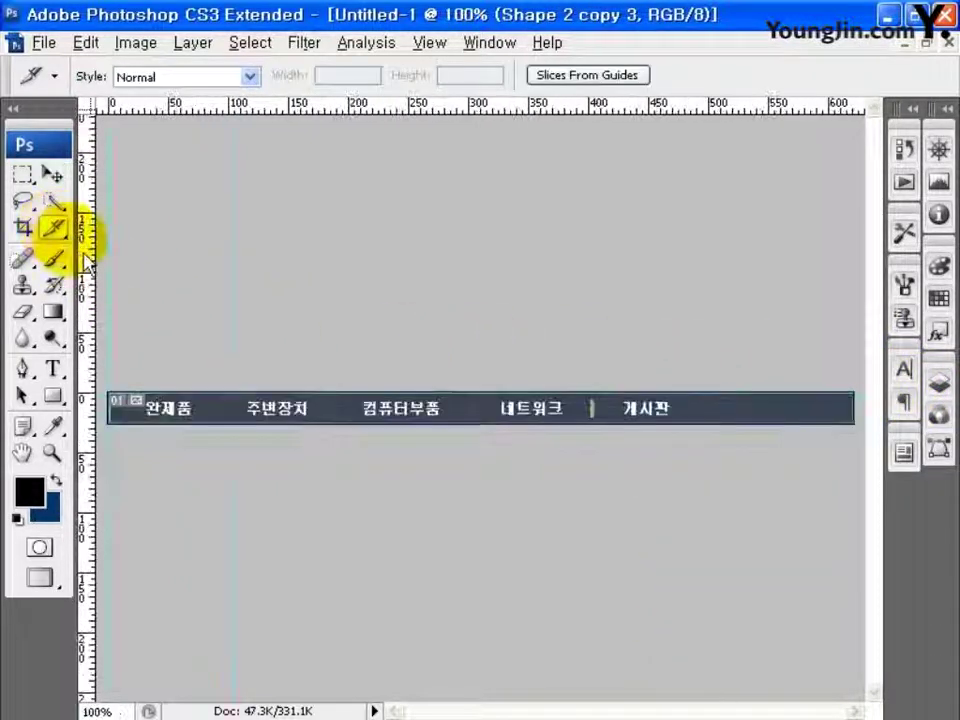
left_click_drag(108, 422, 226, 396)
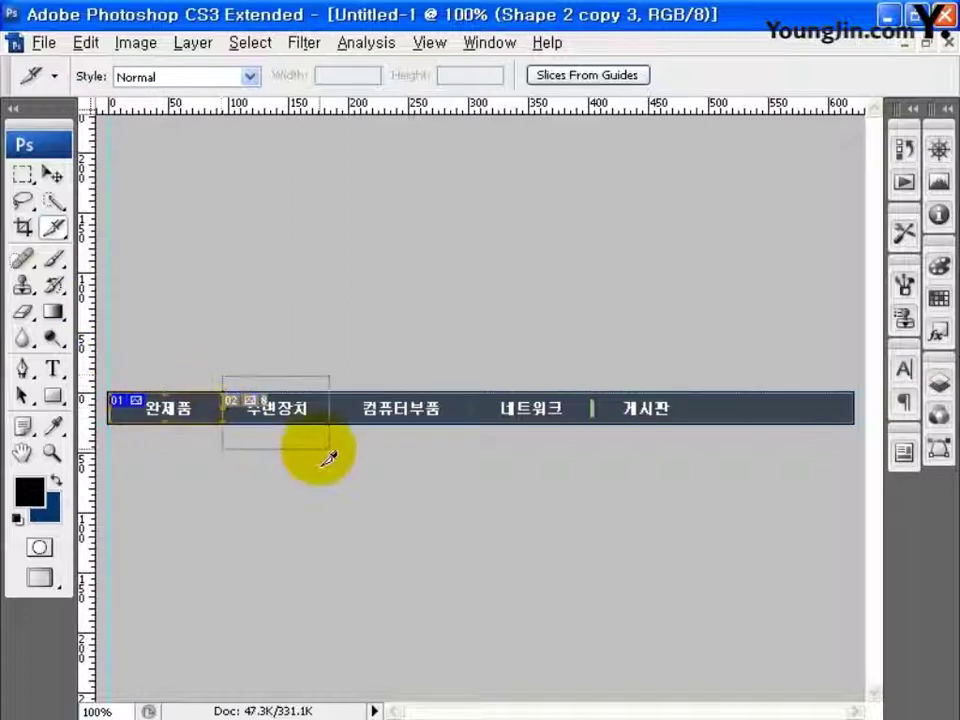
left_click_drag(329, 458, 329, 452)
mouse_move(329, 364)
left_mouse_down()
mouse_move(413, 458)
mouse_move(466, 440)
left_mouse_up()
mouse_move(461, 364)
left_mouse_down()
mouse_move(486, 413)
mouse_move(606, 456)
left_mouse_up()
mouse_move(606, 371)
left_mouse_down()
mouse_move(671, 467)
mouse_move(708, 407)
mouse_move(697, 409)
left_mouse_up()
left_click_drag(697, 364, 849, 478)
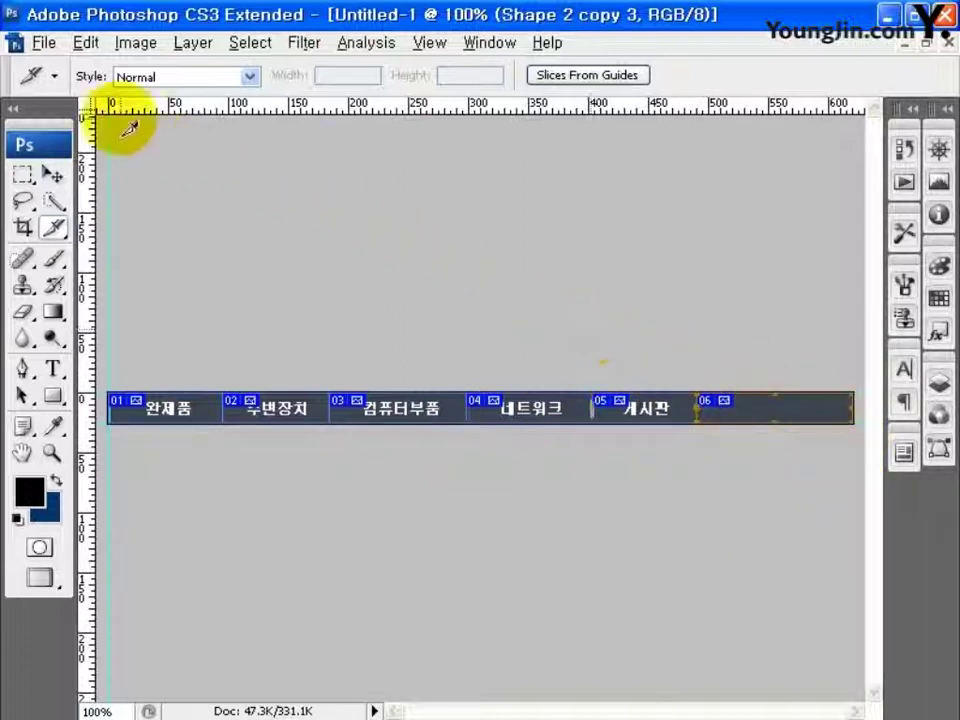
Step: Export all slices of the plain menu bar for the web as JPEG images named menu1
left_click(40, 42)
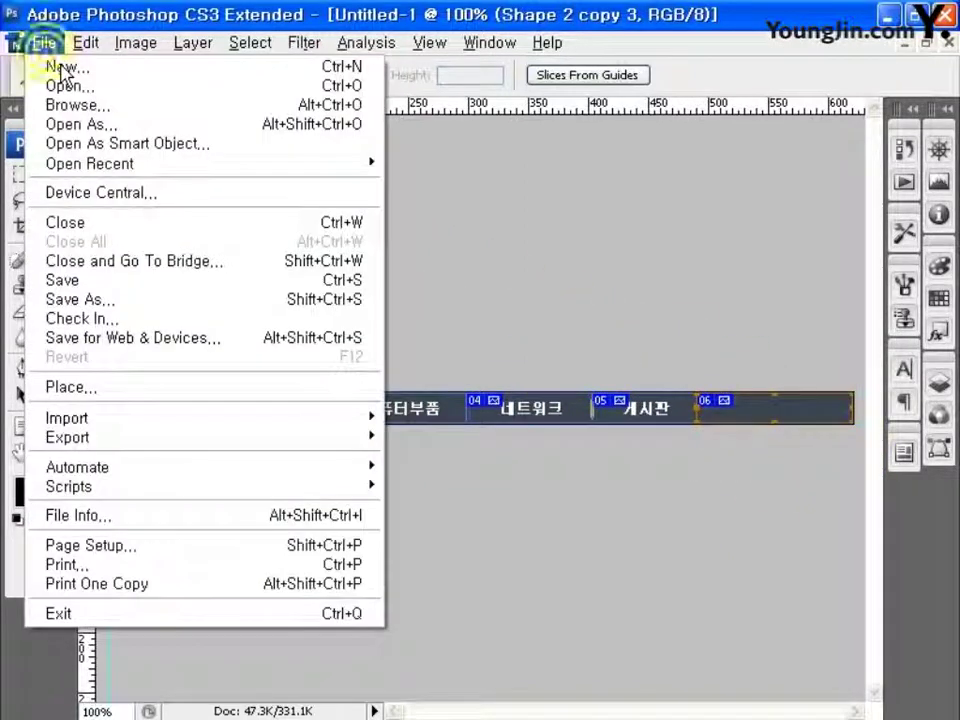
left_click(124, 344)
left_click(539, 449)
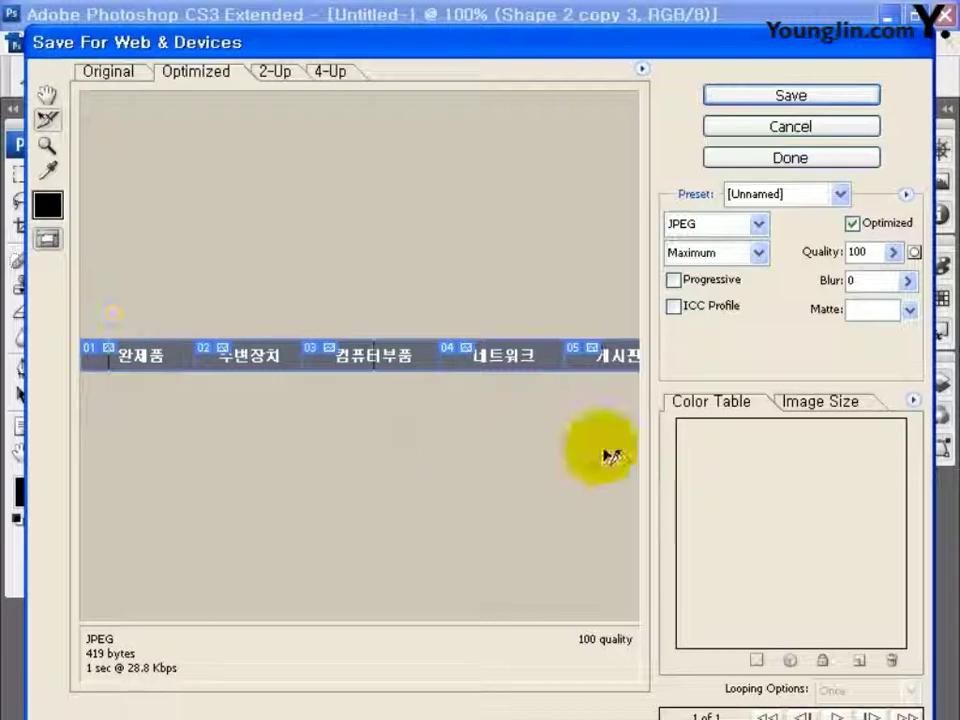
left_click(790, 95)
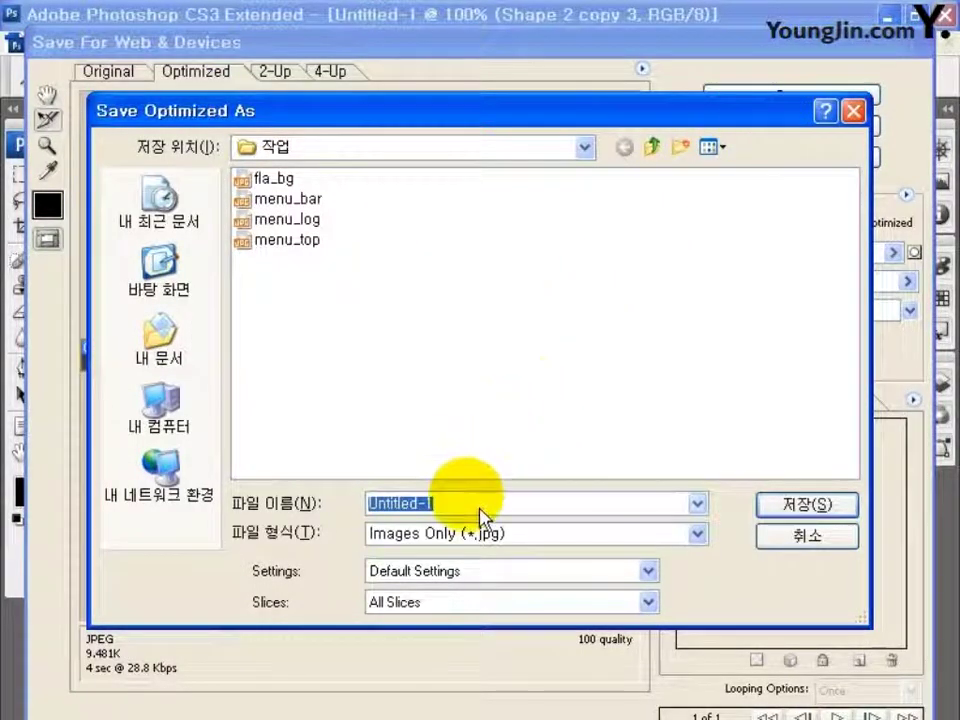
type("mel")
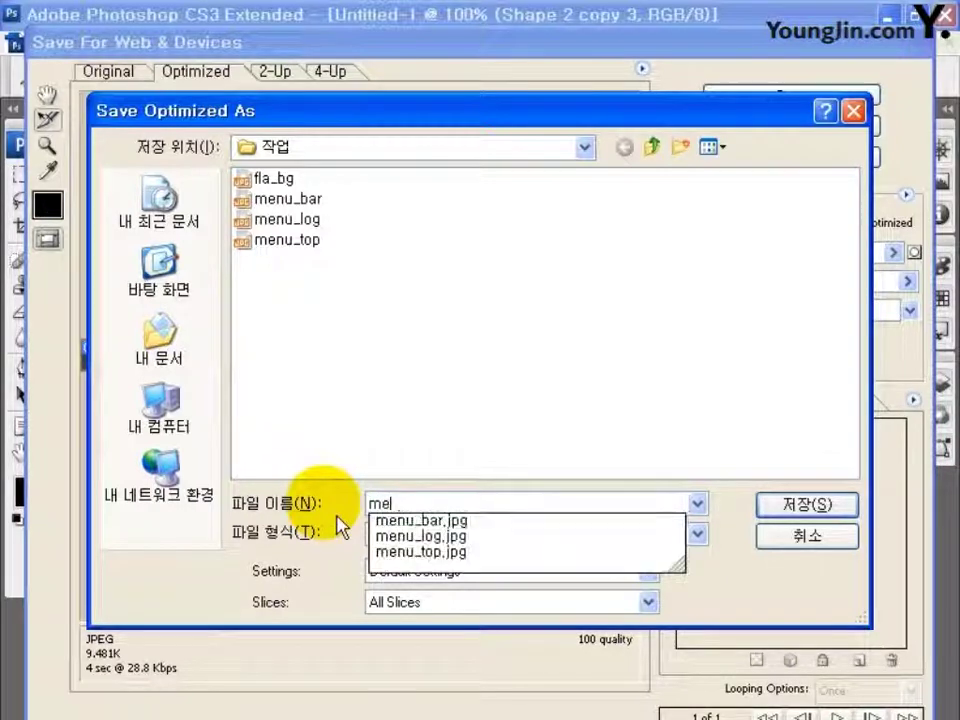
type("u1.")
left_click(800, 504)
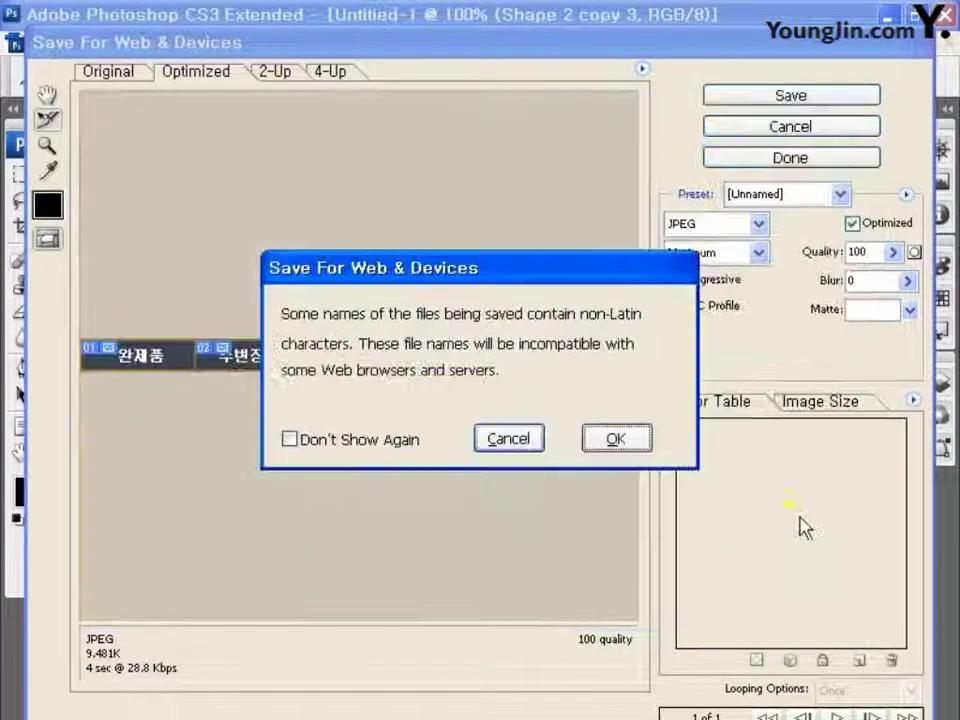
left_click(616, 438)
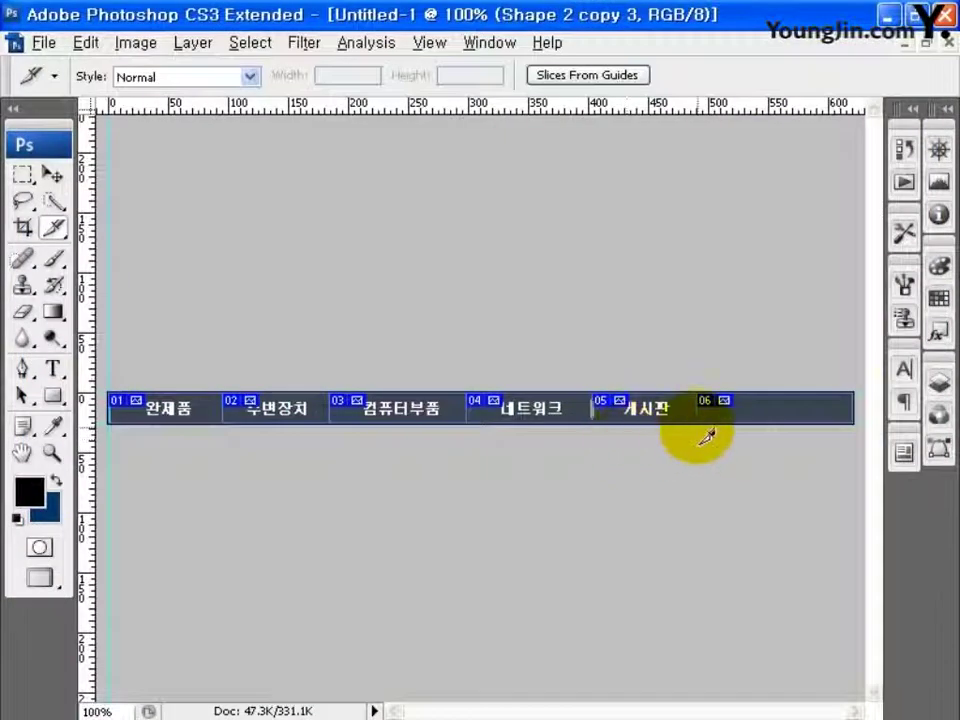
Step: Make the hidden blue tab shape layers behind the menu words visible again
left_click(928, 394)
left_click(681, 493)
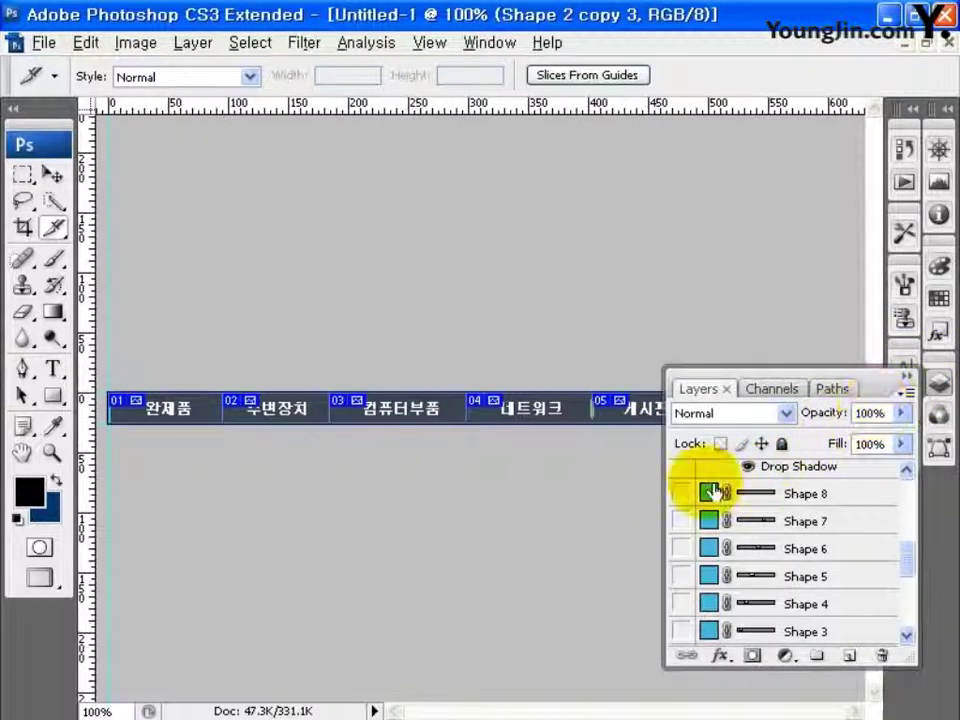
left_click_drag(686, 507, 681, 631)
left_click(940, 381)
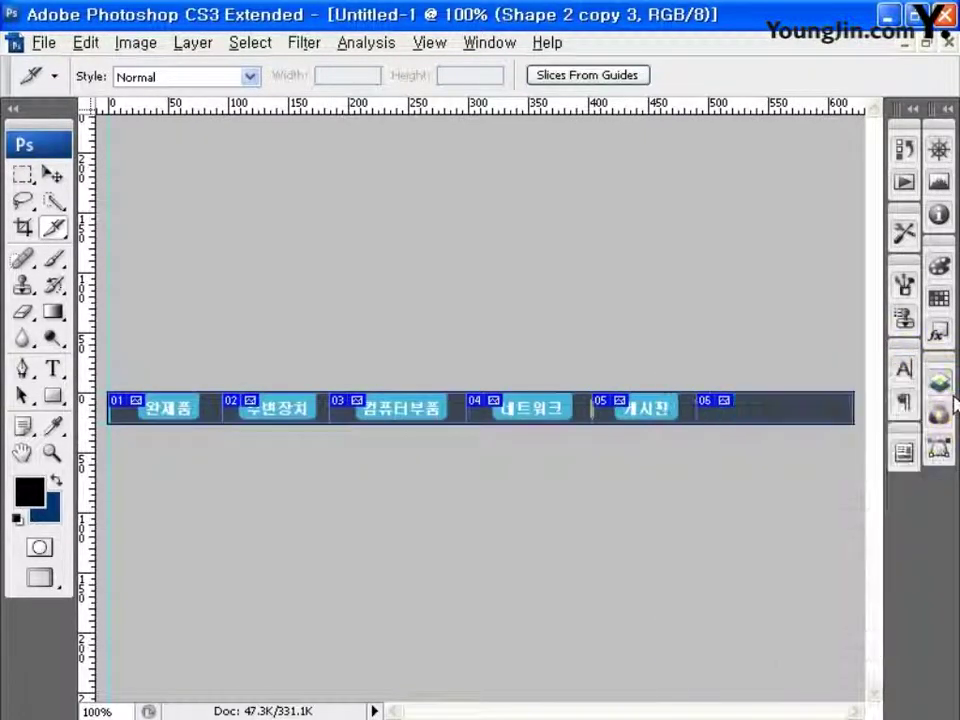
Step: Export all slices of the menu bar with blue tabs for the web as JPEG images named menu2
left_click(43, 42)
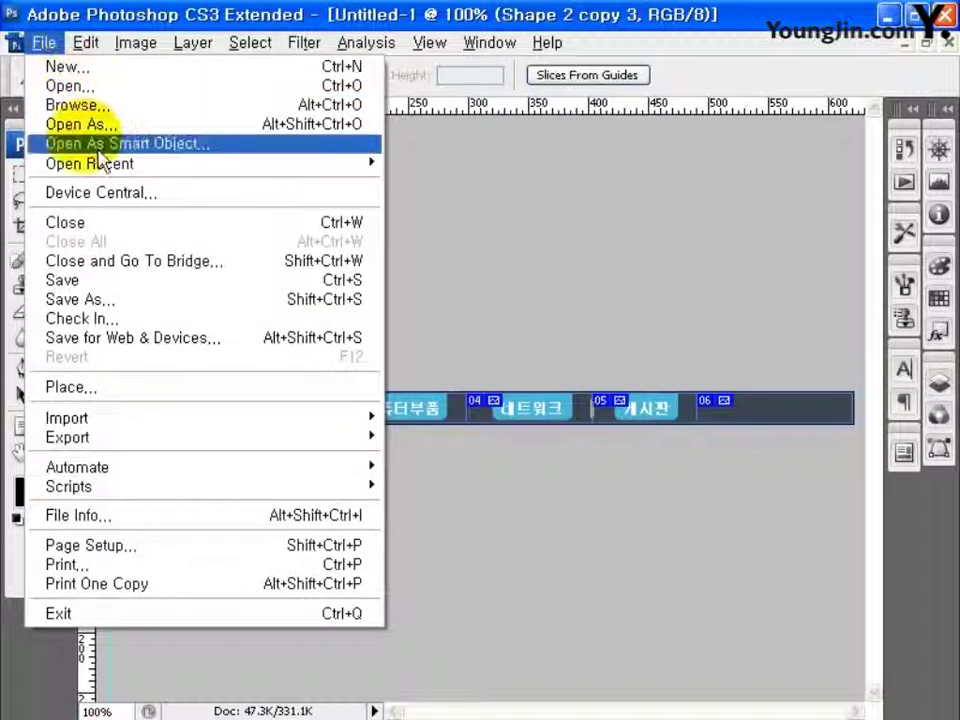
left_click(136, 338)
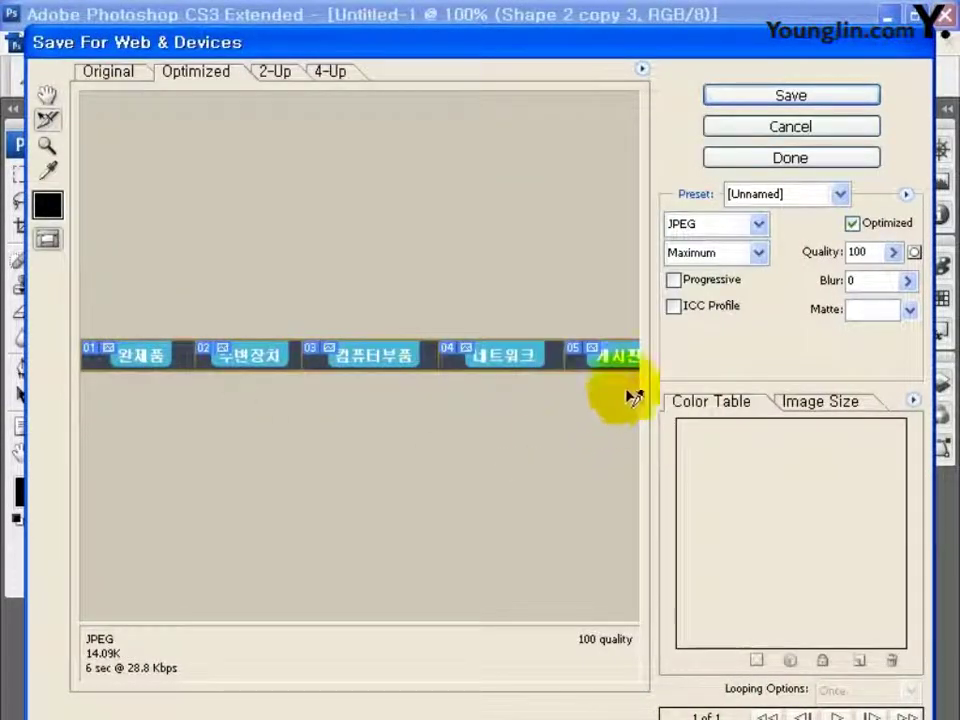
left_click(760, 96)
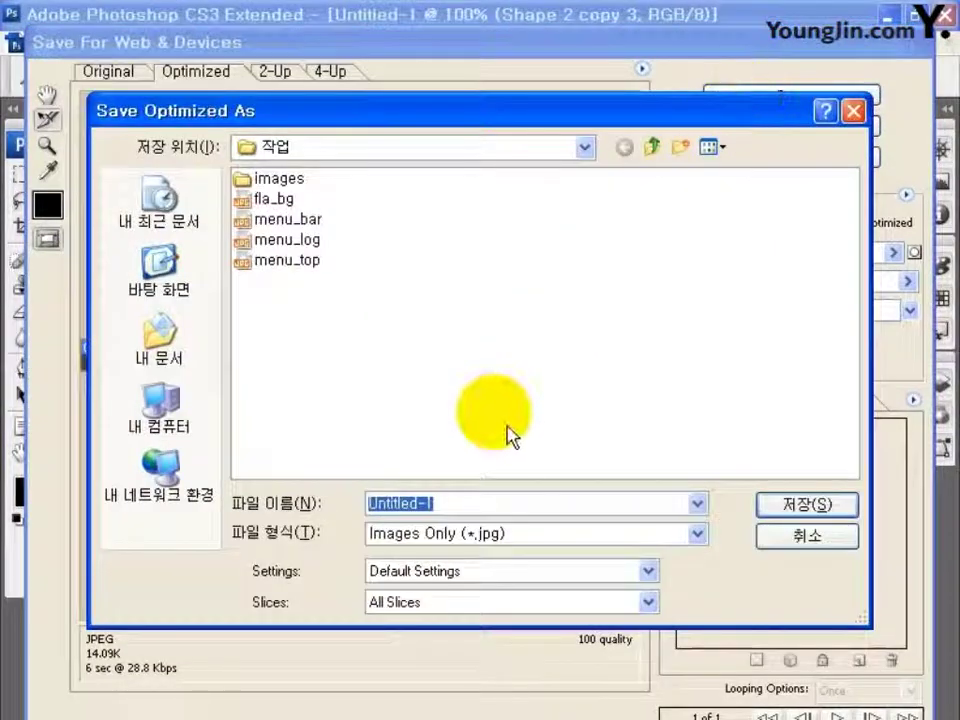
type("menu2")
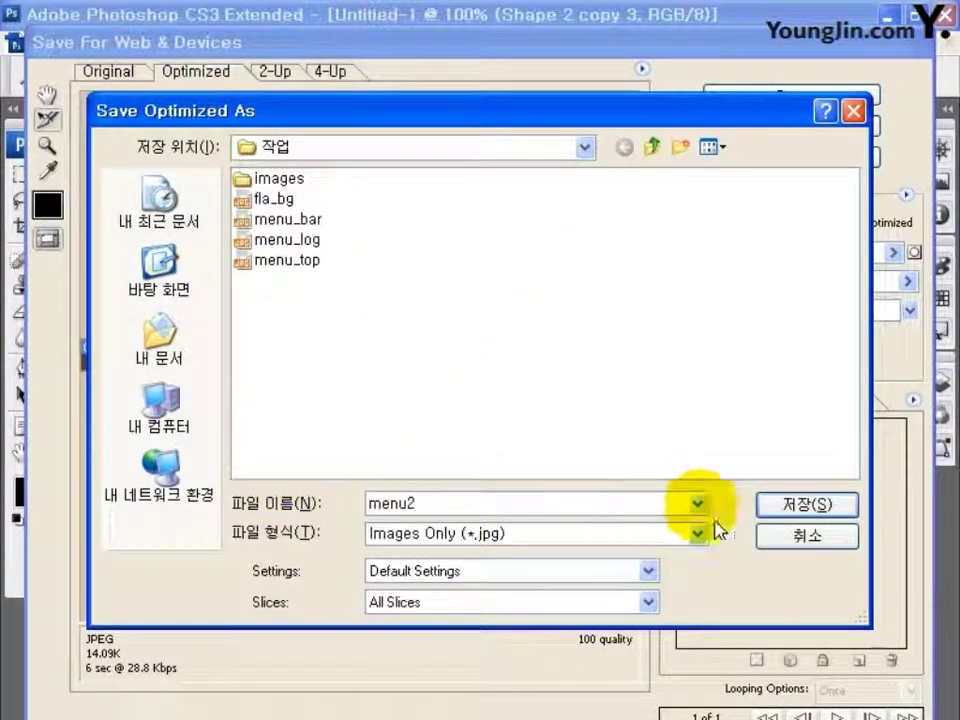
key("Return")
left_click(636, 436)
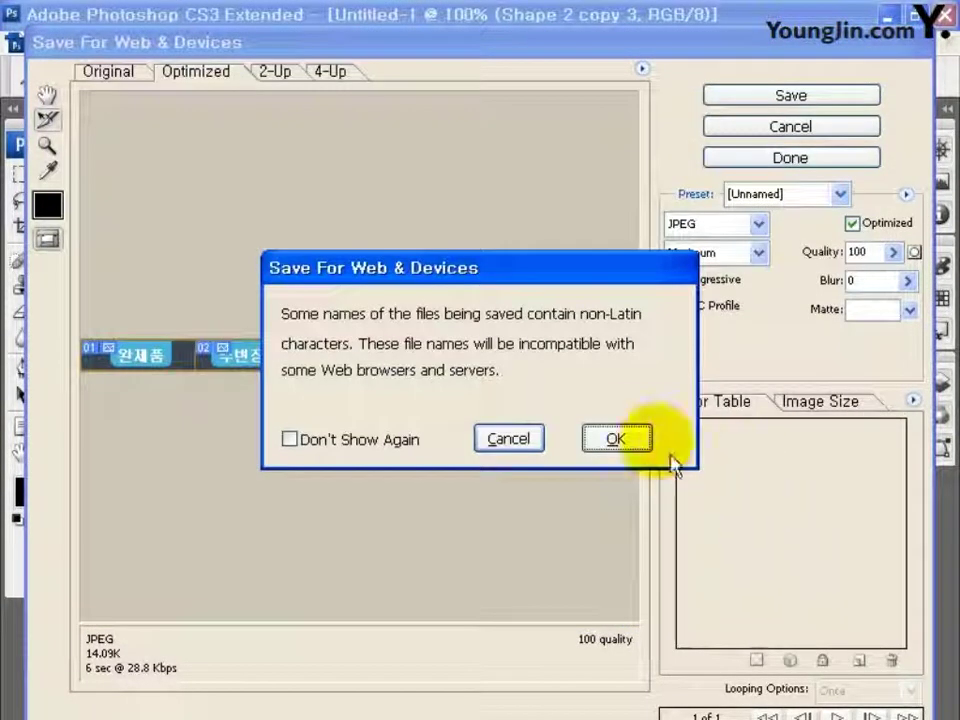
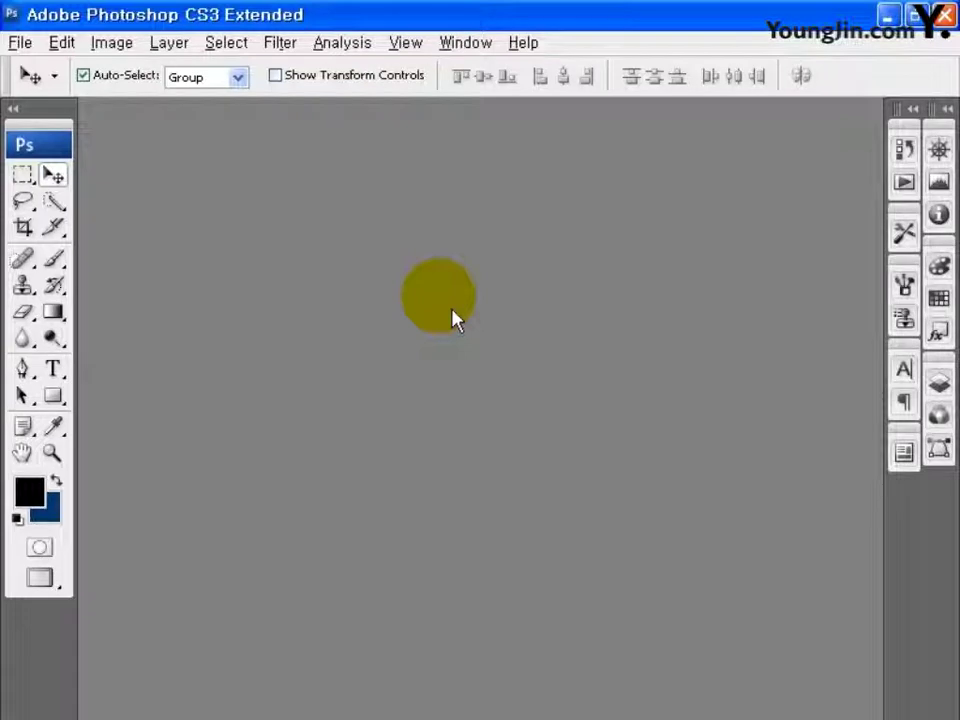
Step: Create a new RGB document 800 pixels wide and 357 pixels high at 72 pixels/inch
left_click(20, 42)
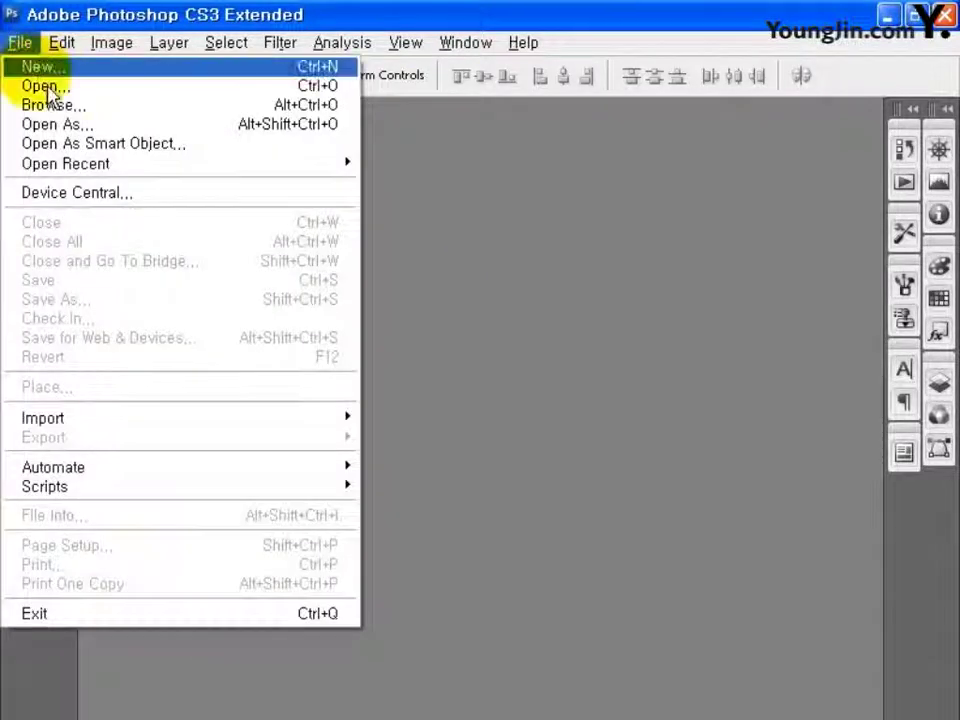
left_click(38, 67)
double_click(401, 262)
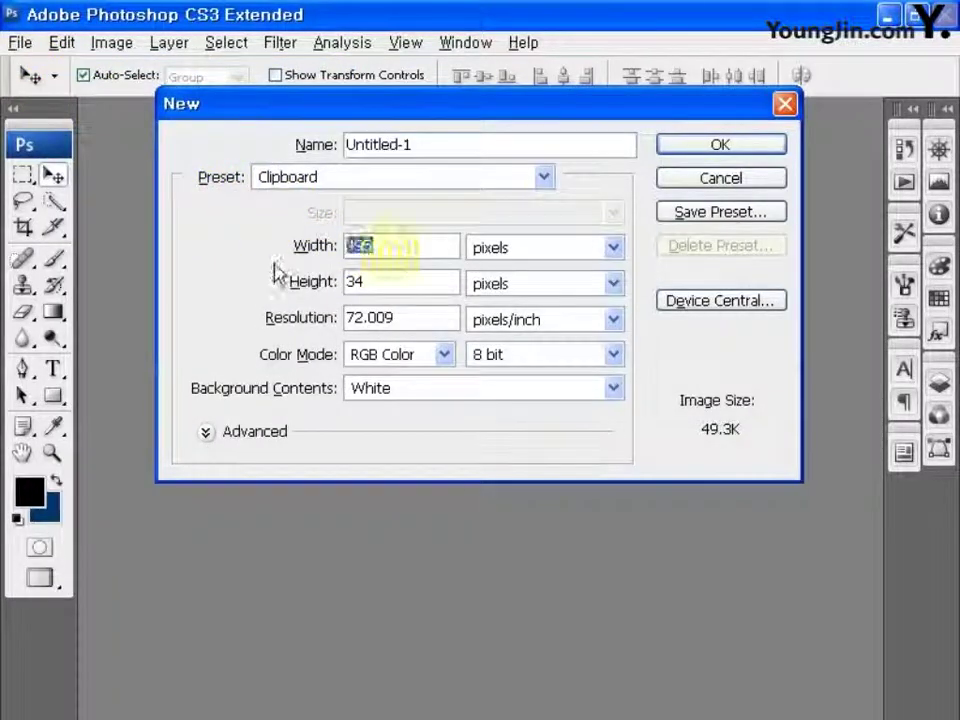
type("800")
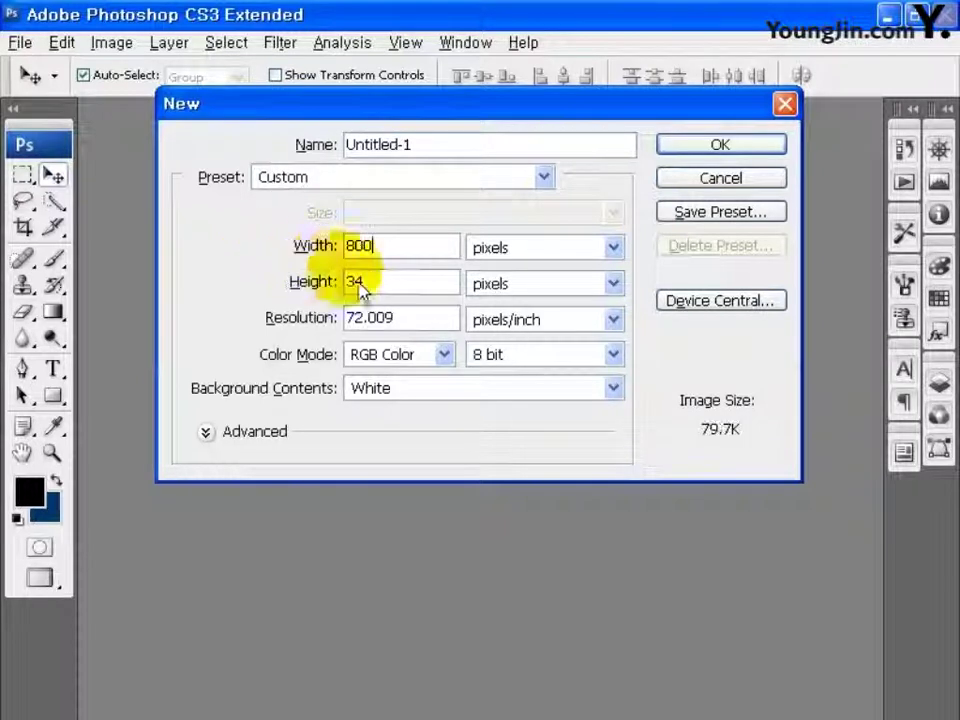
double_click(352, 282)
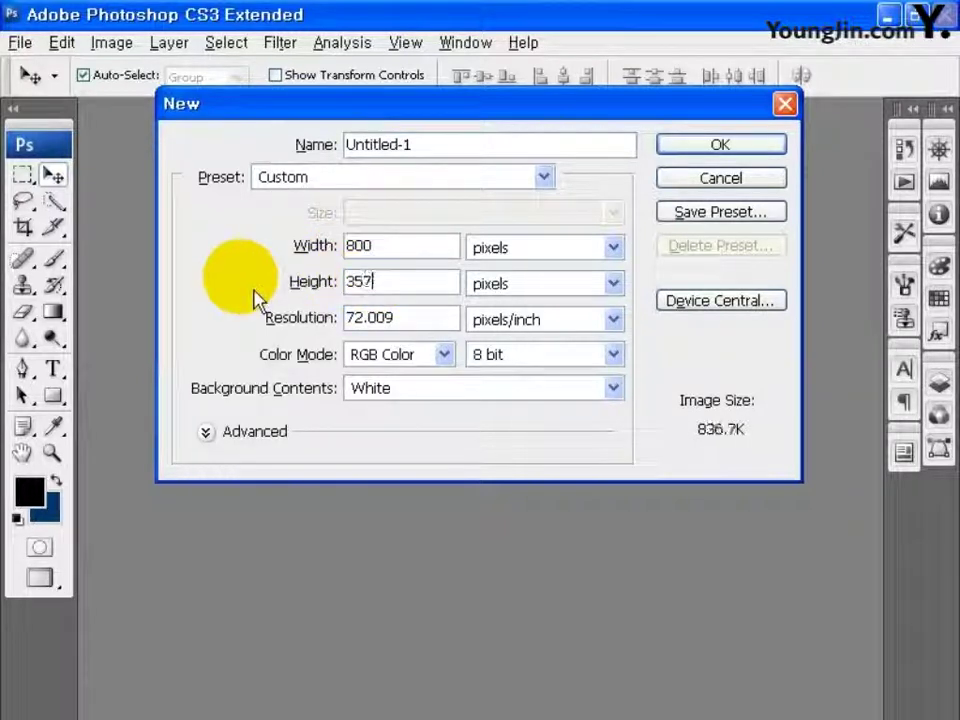
double_click(400, 320)
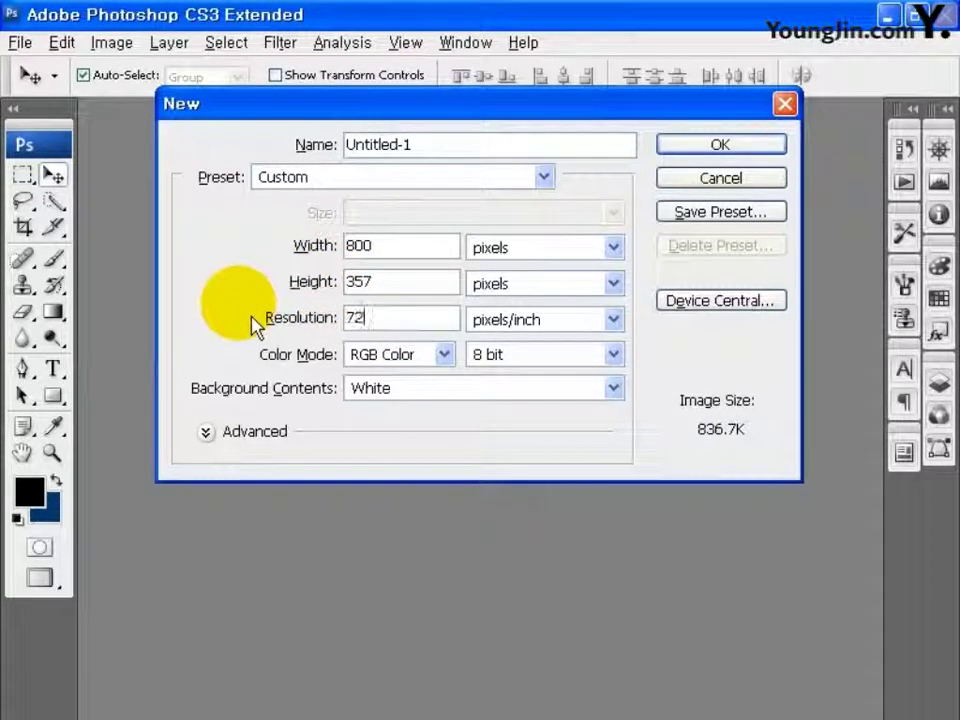
left_click(445, 357)
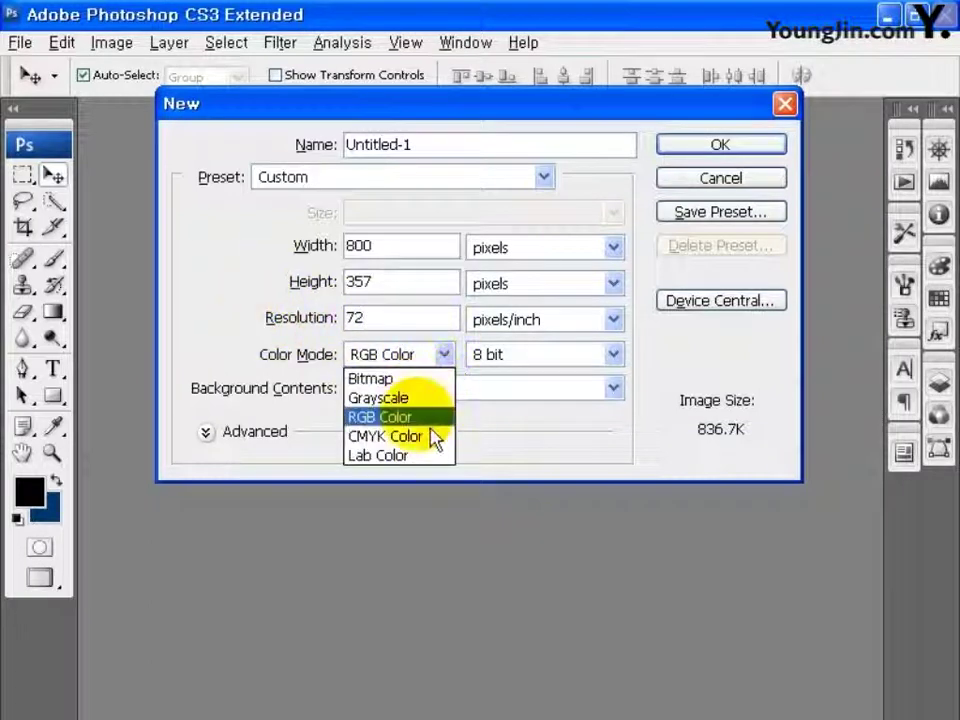
left_click(431, 427)
left_click(722, 150)
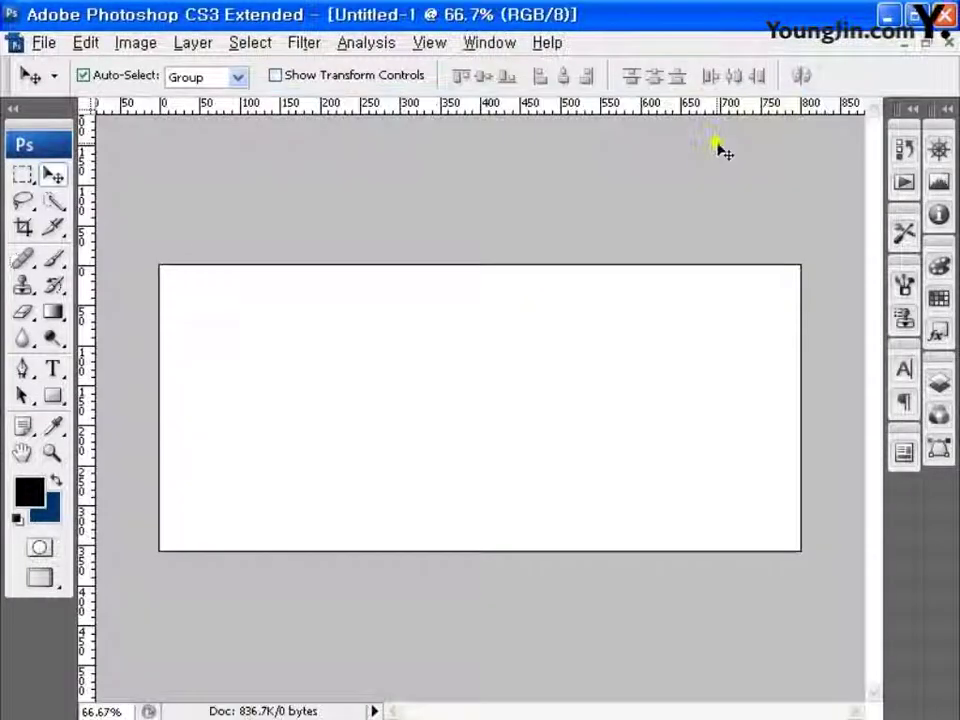
left_click(722, 150)
Step: Show the cursor coordinates read-out and place vertical guides at about 180 px and 420 px
left_click(489, 42)
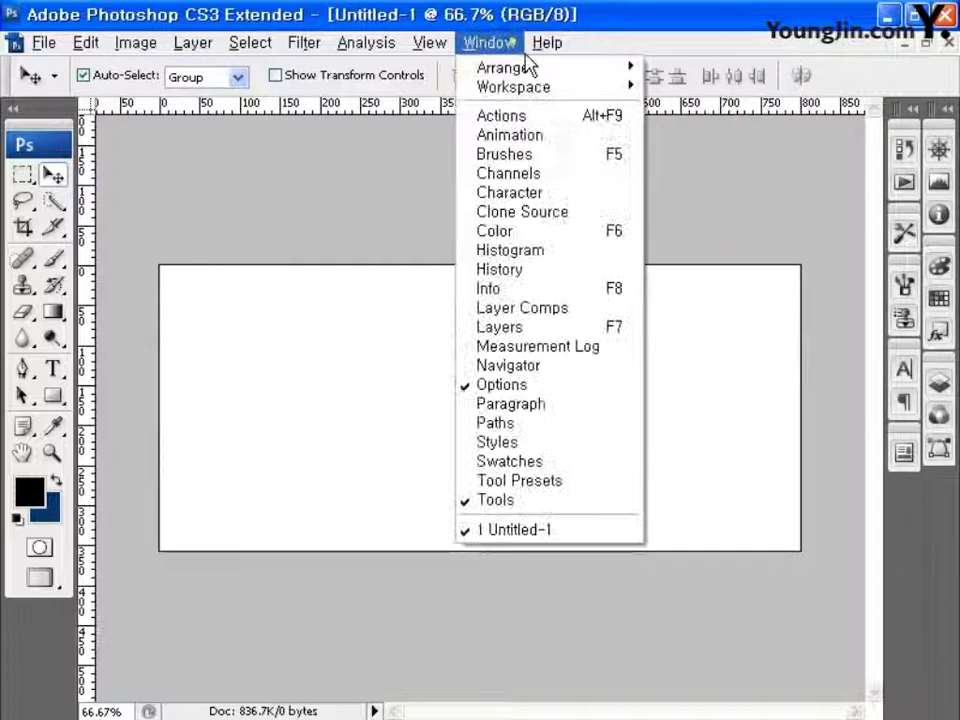
left_click(517, 289)
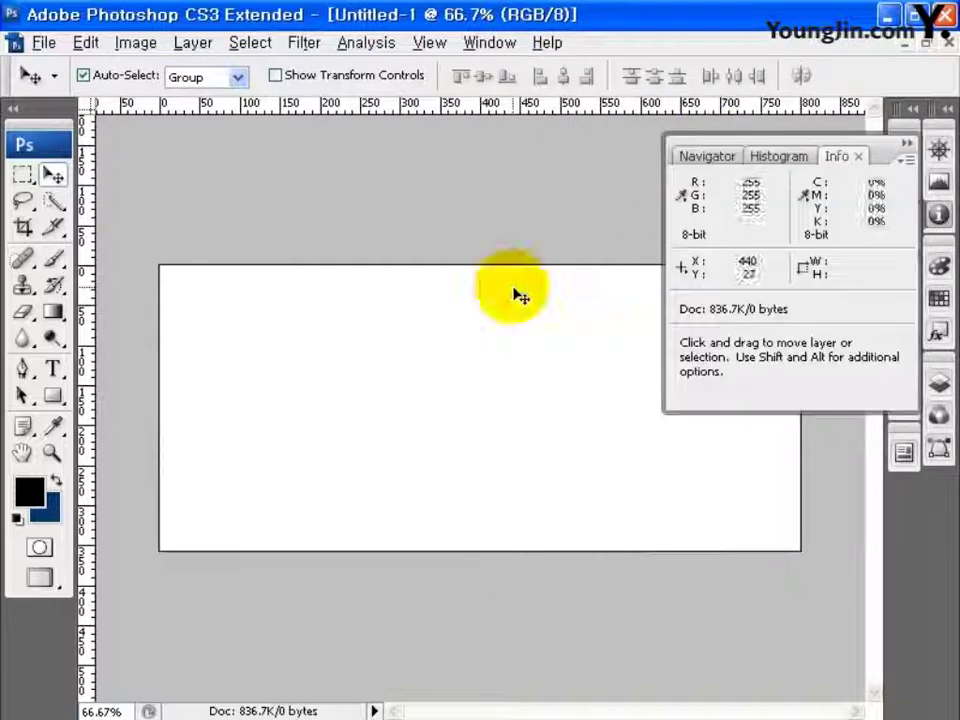
key("ctrl+minus")
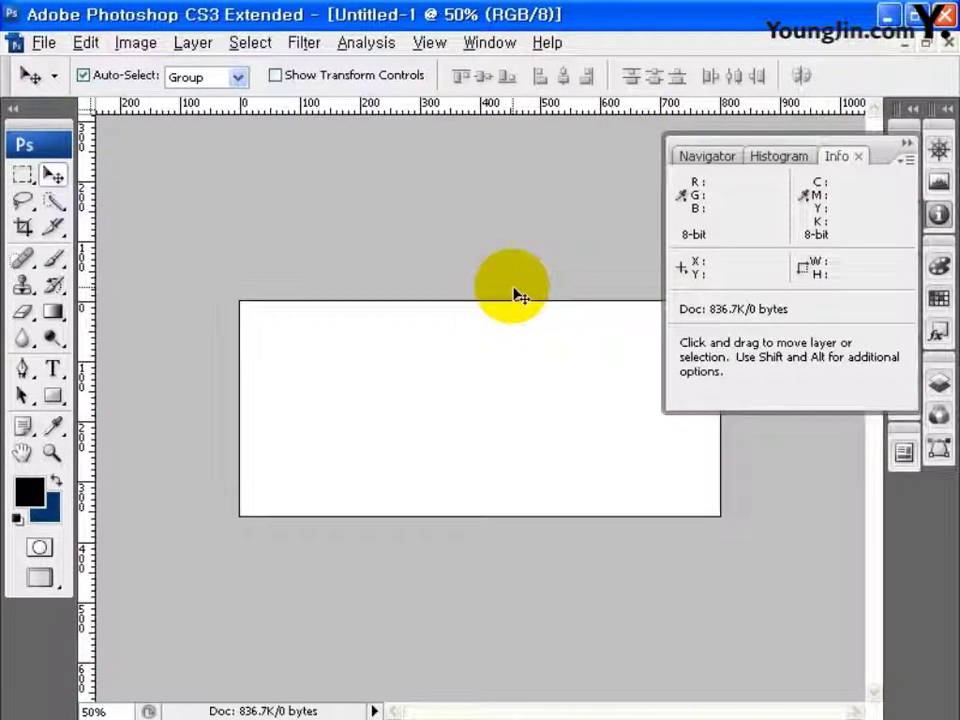
key("ctrl+plus")
key("ctrl+plus")
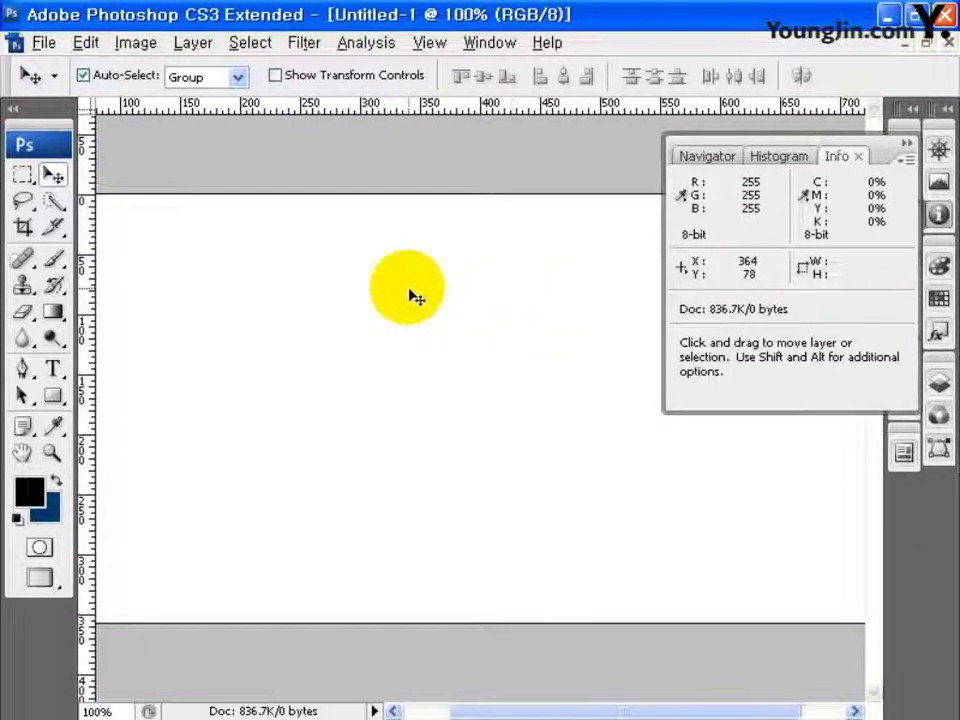
left_click_drag(88, 302, 216, 296)
left_click_drag(88, 297, 512, 306)
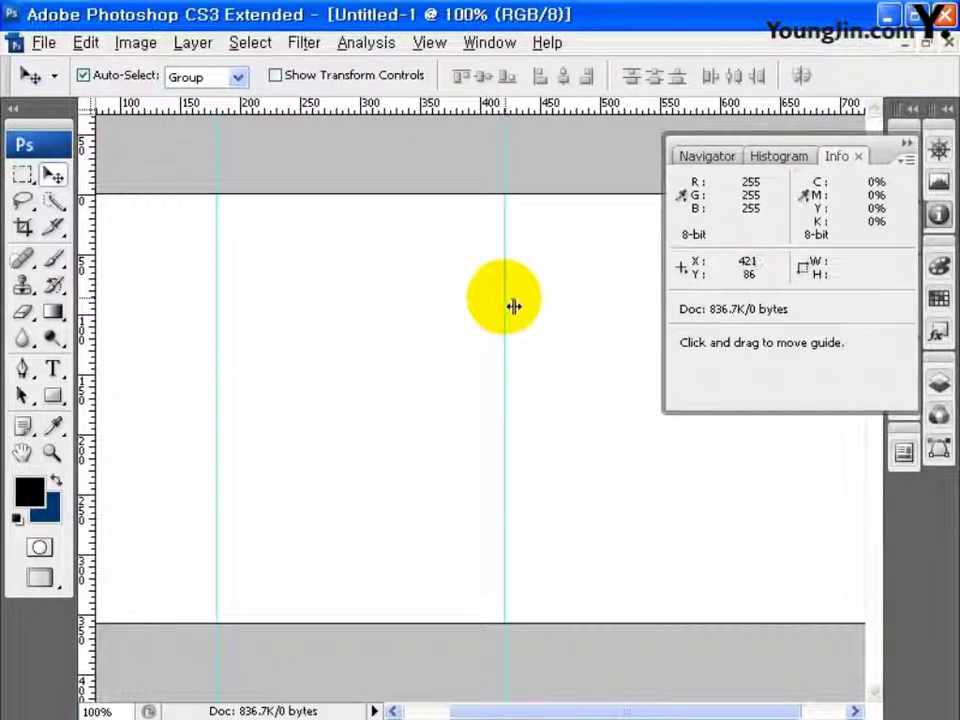
key("ctrl+minus")
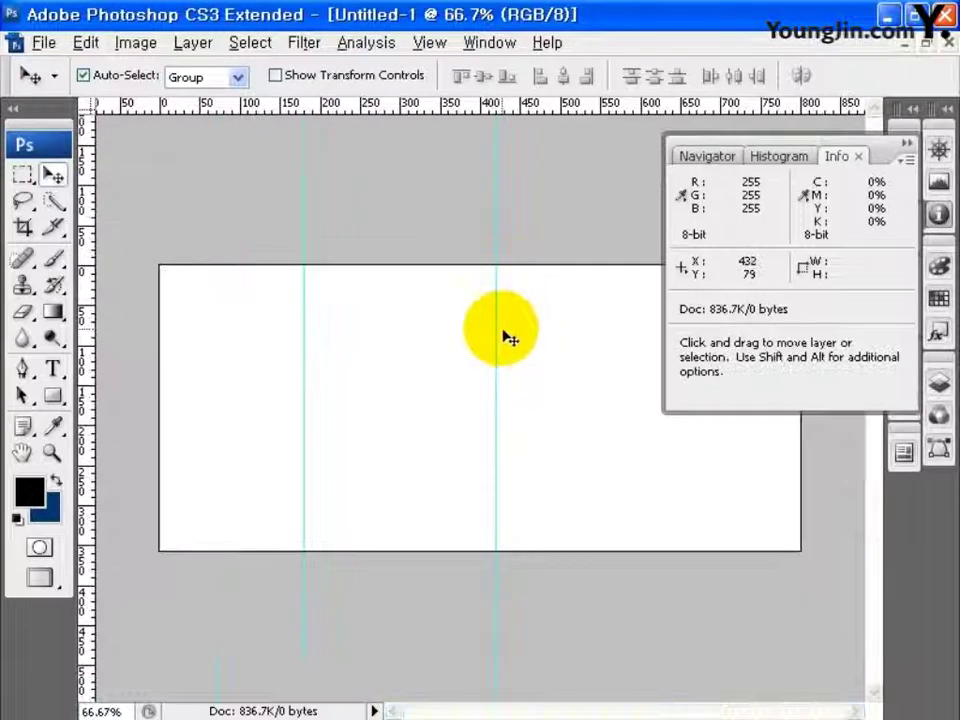
Step: Add a five-line text block left of the first guide reading 베어본, 워크스테이션, 서버, 그래픽용 and 가정용
left_click(55, 369)
key("ctrl+plus")
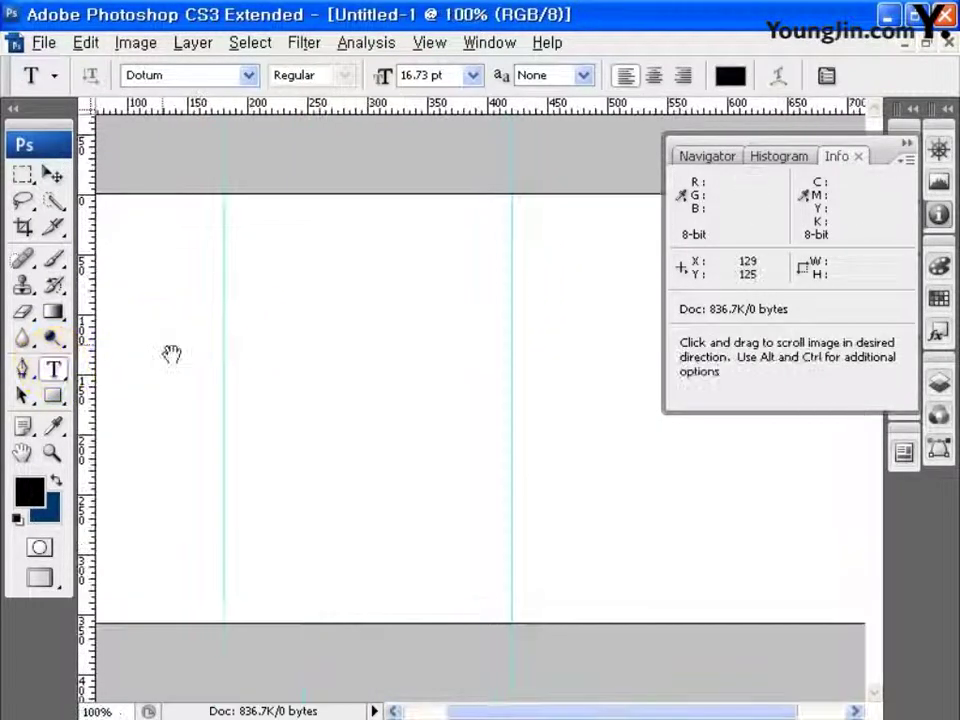
left_click(300, 338)
left_click(140, 262)
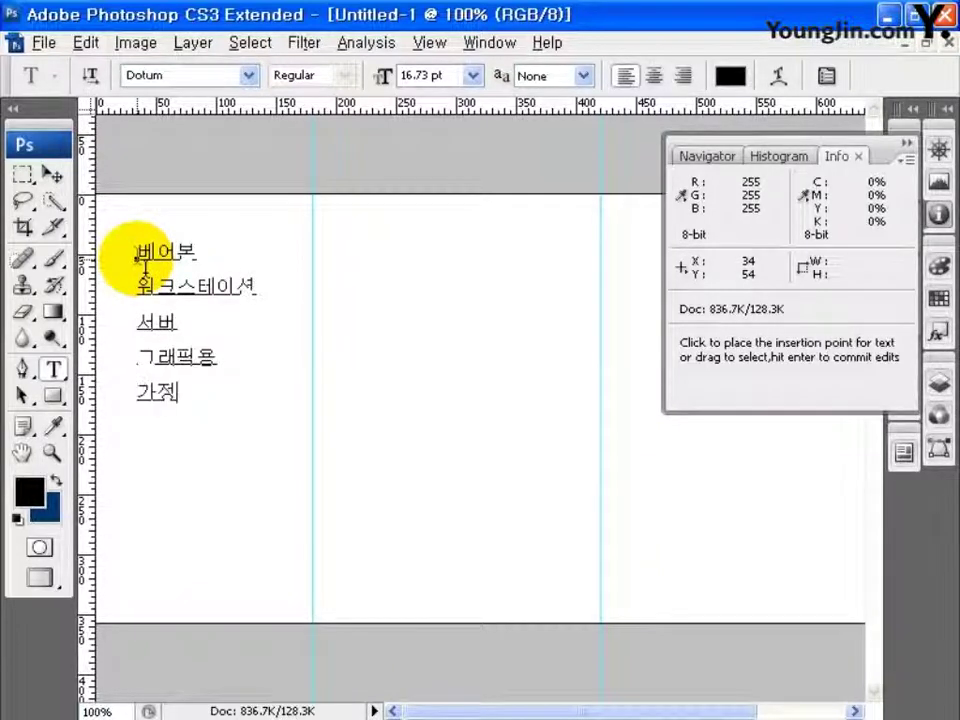
left_click(55, 177)
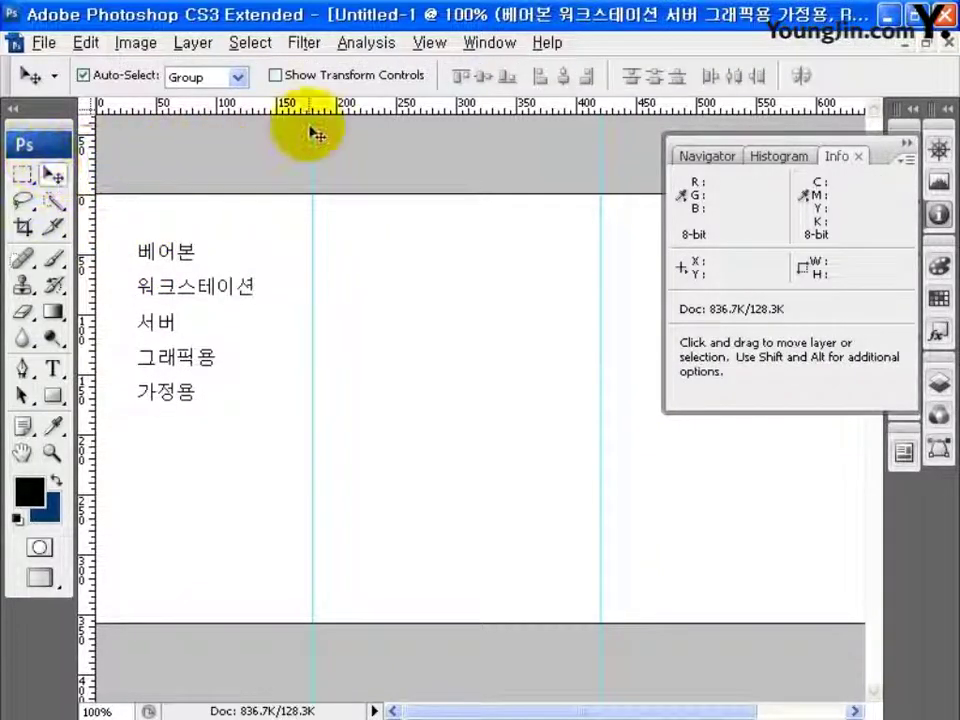
Step: Set the five-line text to 14 pt with 28 pt leading, keeping the Dotum font
left_click(486, 43)
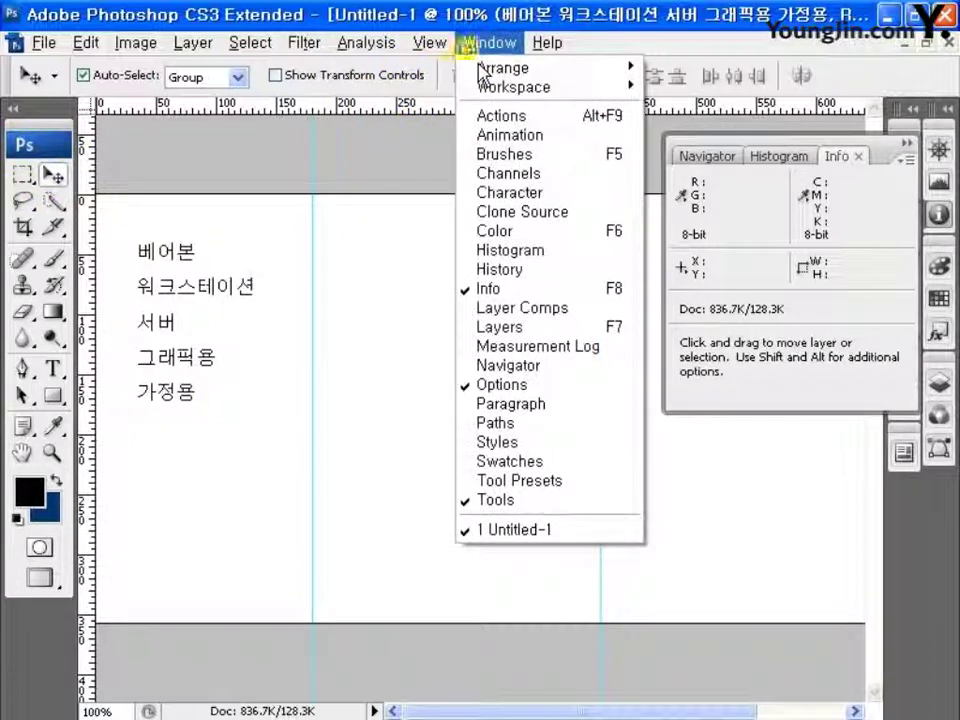
left_click(475, 191)
left_click(765, 402)
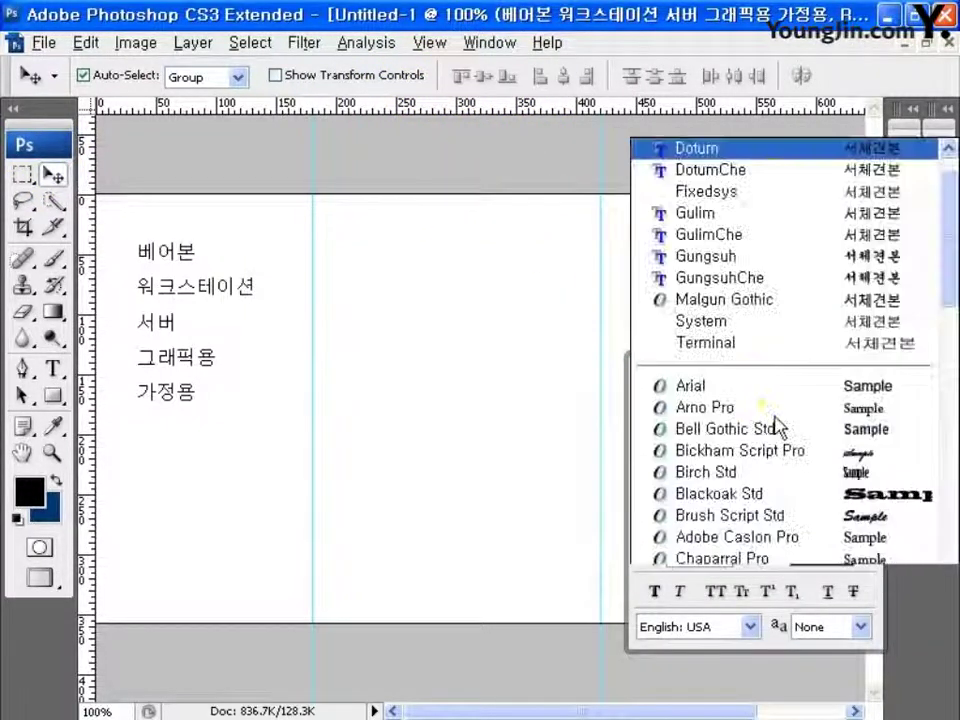
left_click(730, 44)
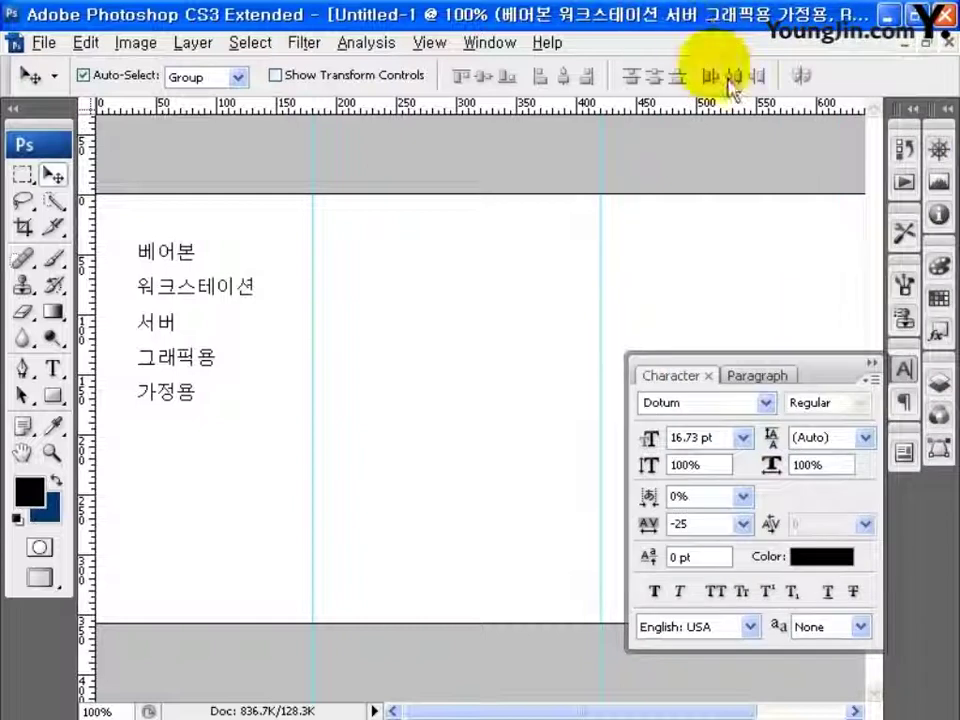
left_click(679, 437)
type("14")
key("Return")
left_click(810, 437)
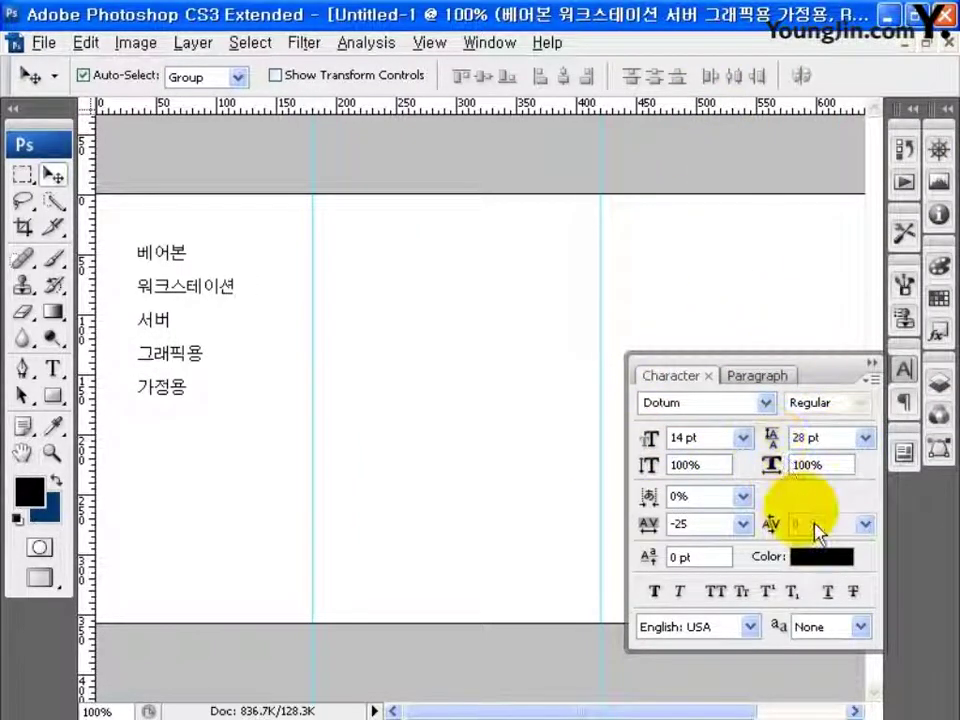
Step: Set the color of the five-line text to #424040
left_click(822, 556)
left_click(560, 488)
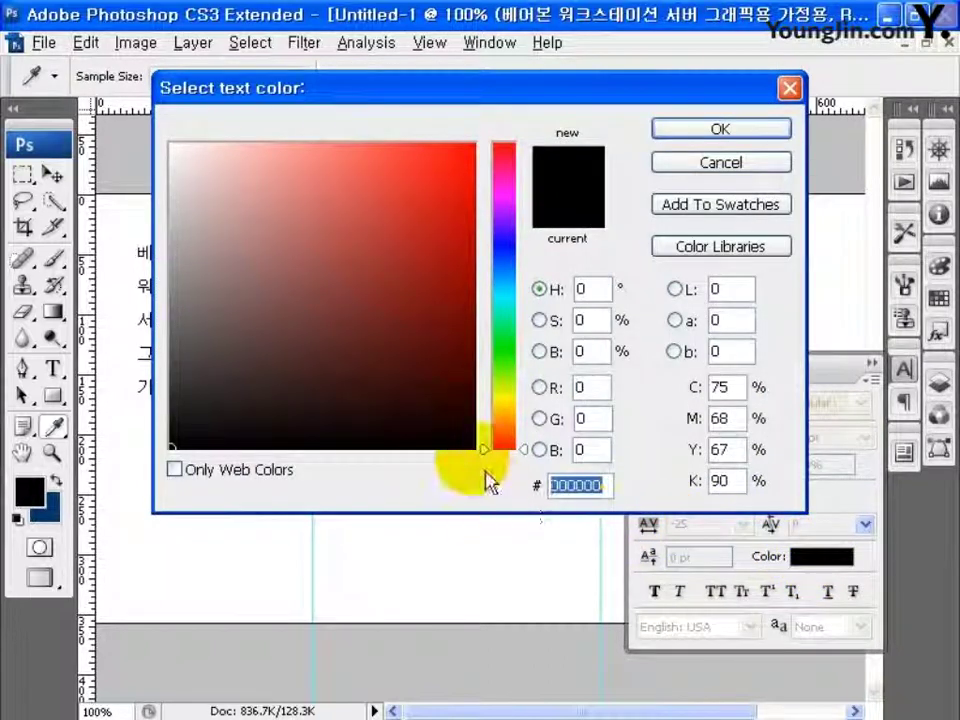
type("424040")
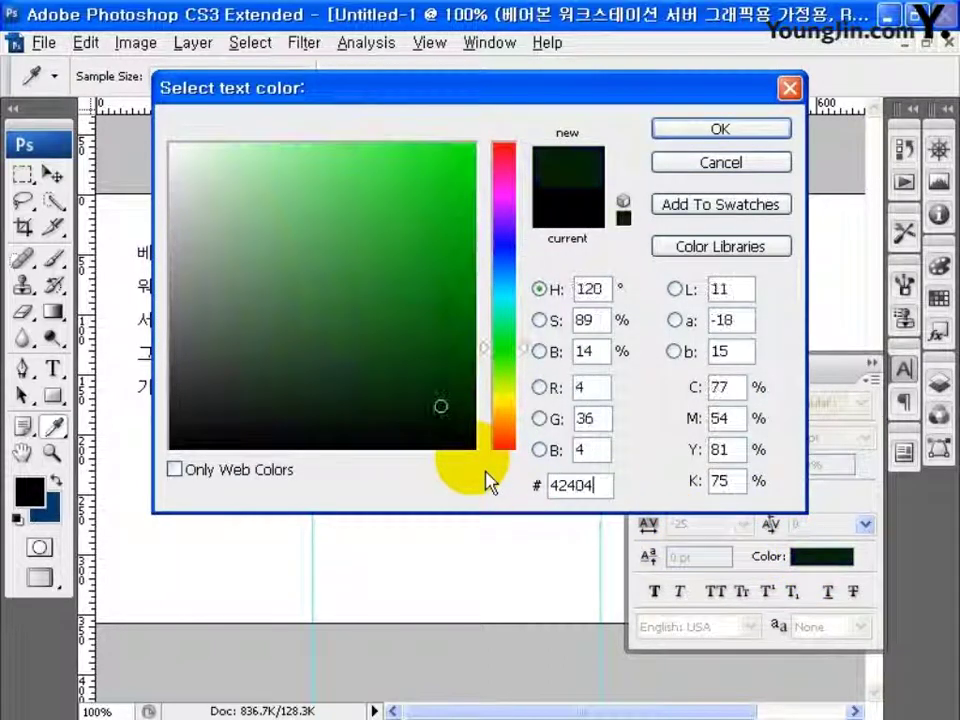
left_click(718, 132)
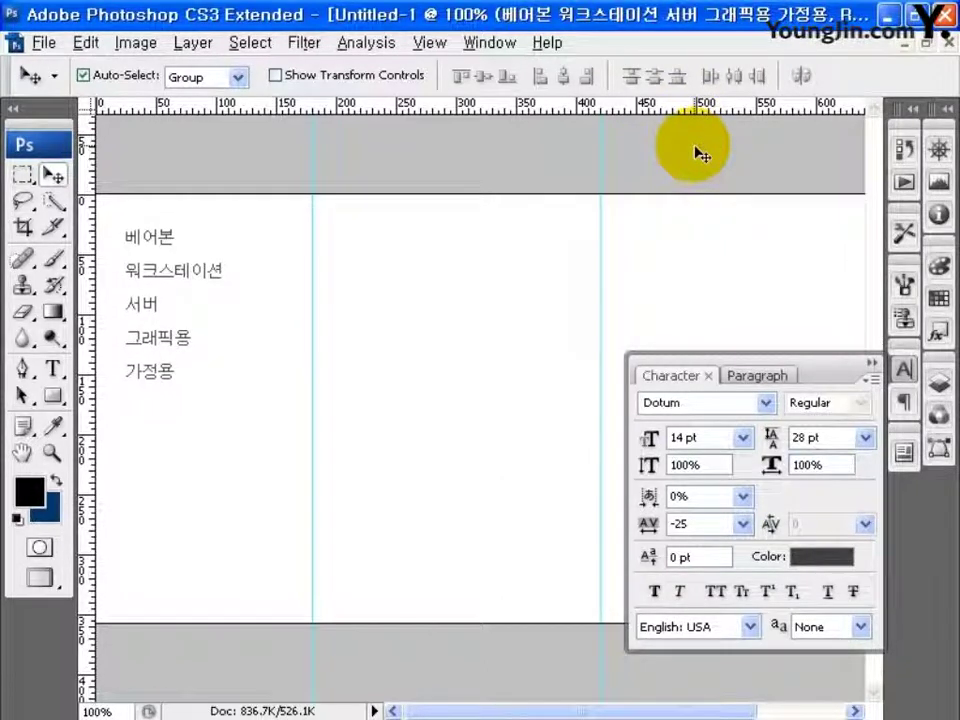
Step: Add a new empty layer above the text and set the foreground color to #4D4D4D
left_click(940, 383)
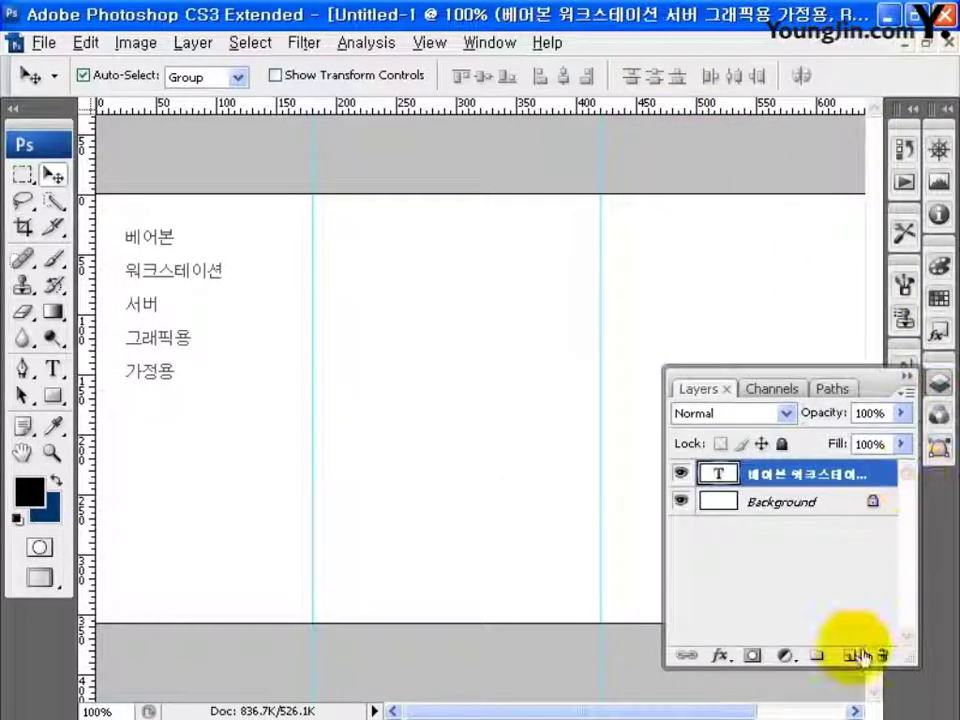
left_click(860, 656)
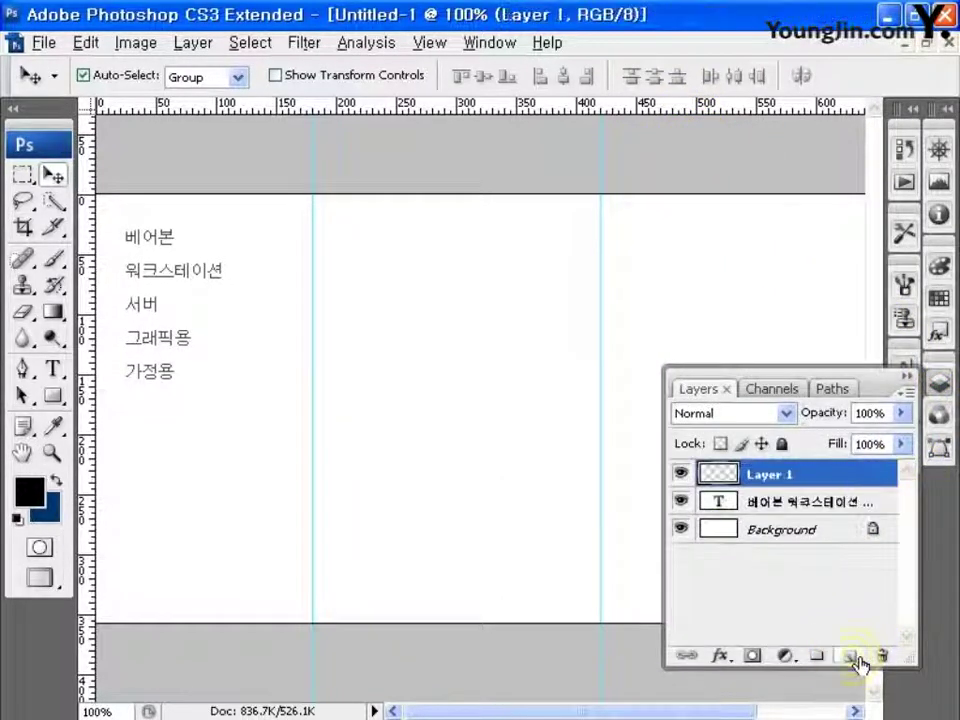
left_click(30, 492)
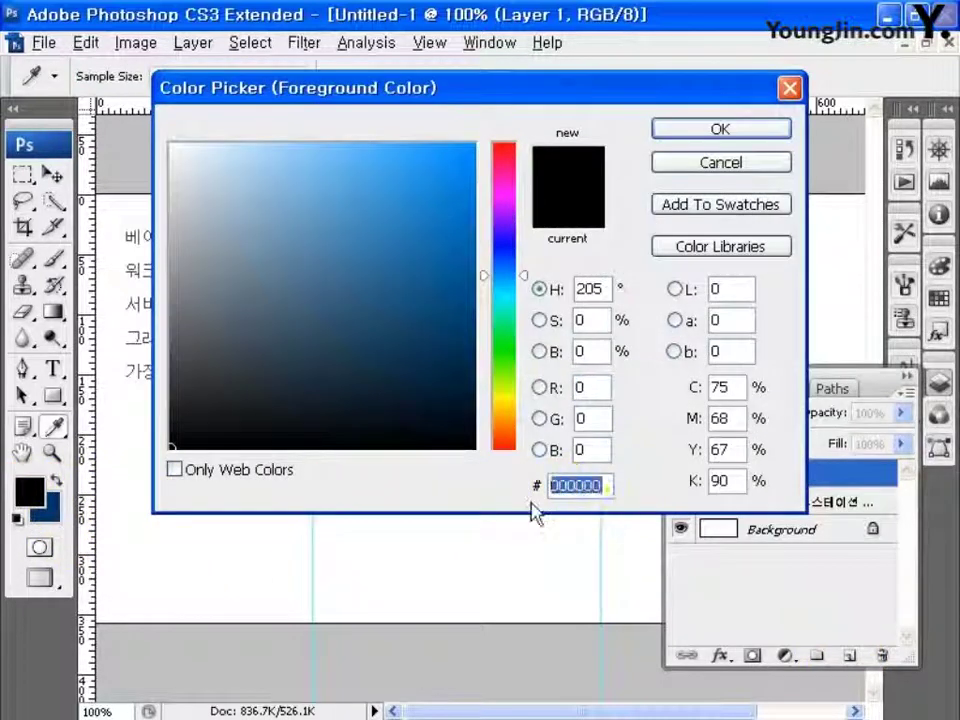
type("4D4D4")
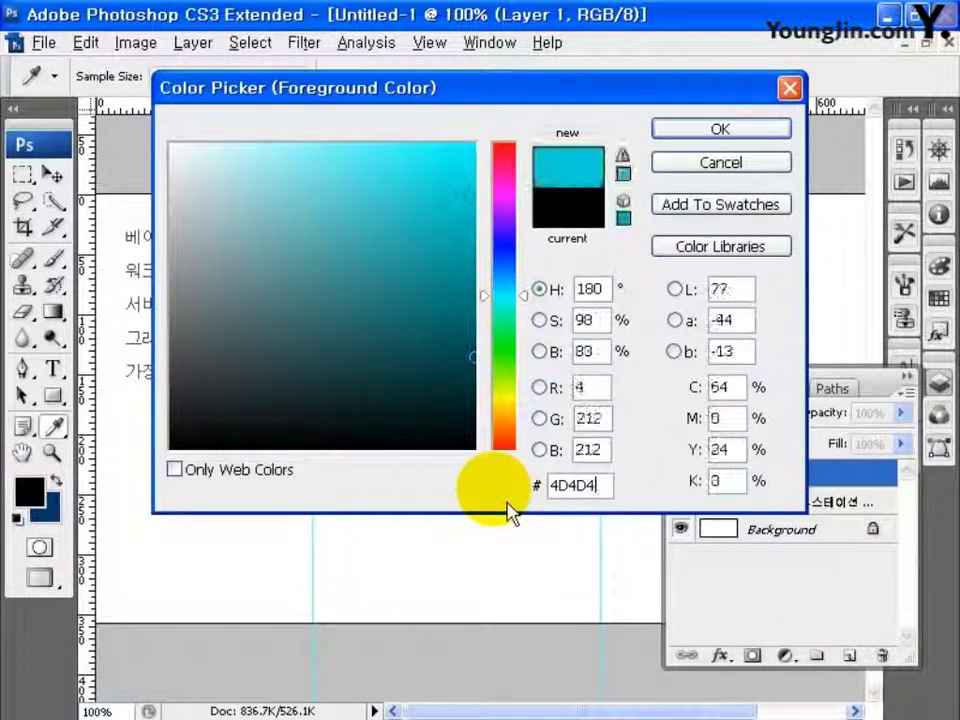
type("D")
left_click(719, 128)
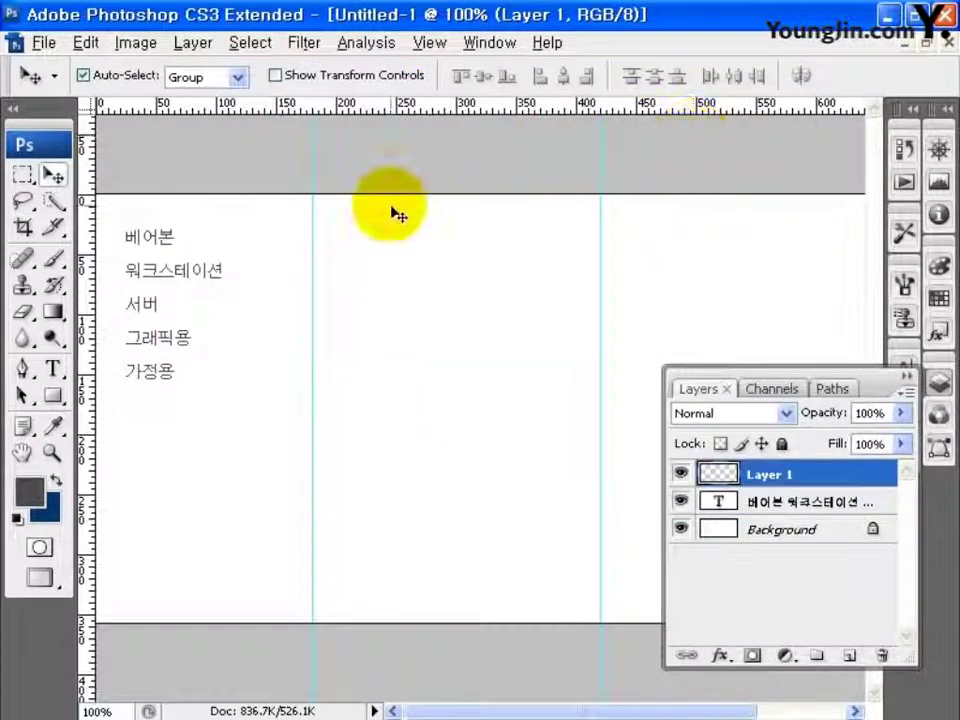
Step: Set the brush tip to 1 px diameter with 595% spacing and paint a horizontal dotted line about 145 px long below 베어본
left_click(55, 259)
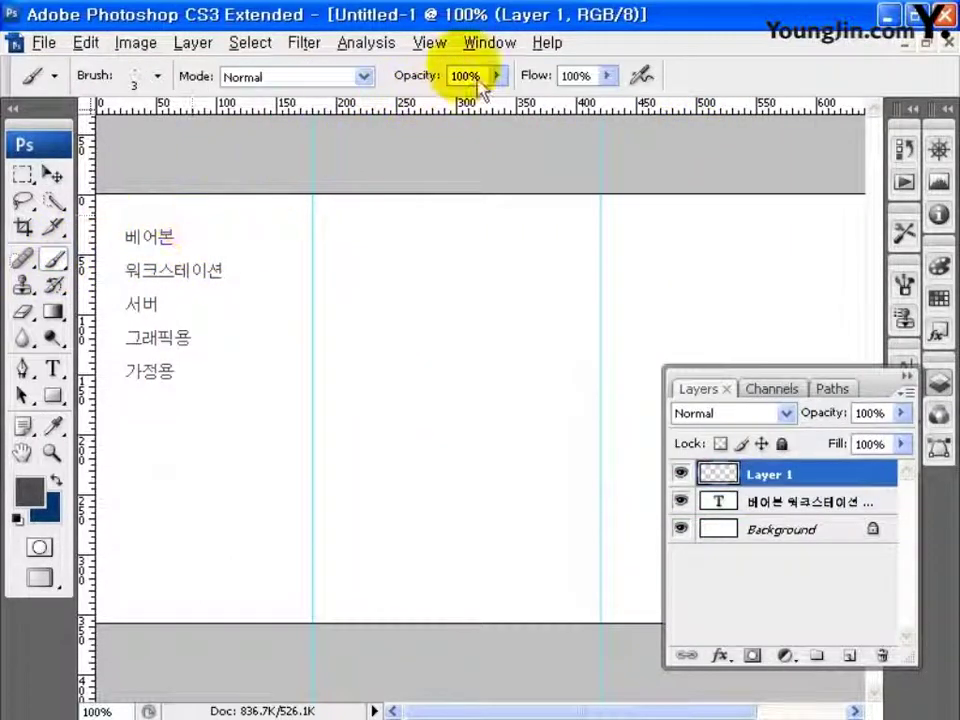
left_click(489, 42)
left_click(490, 154)
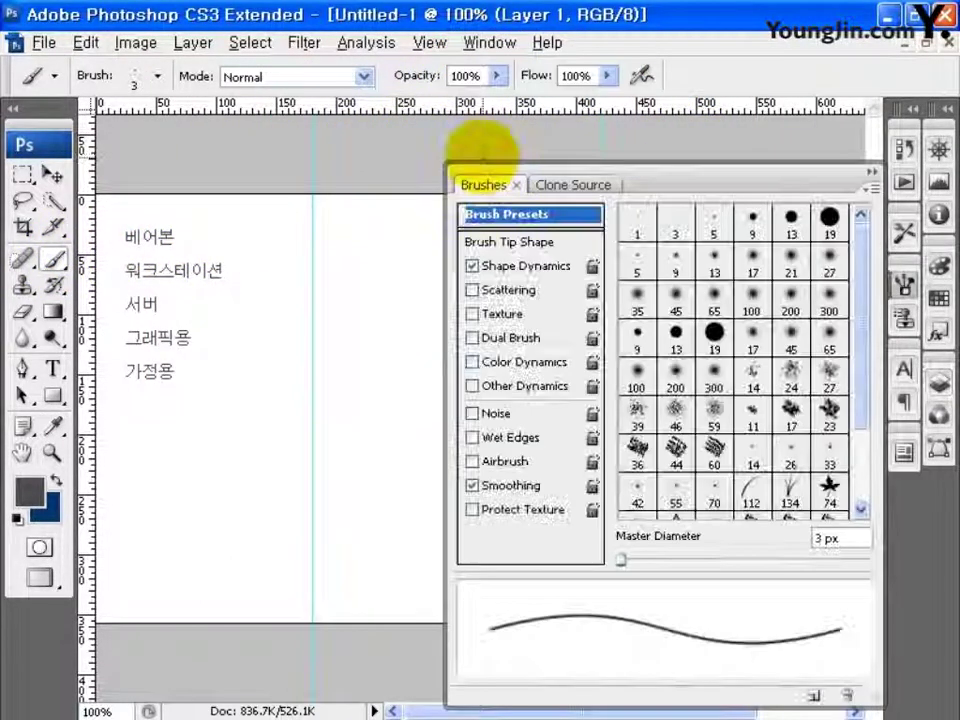
left_click(485, 242)
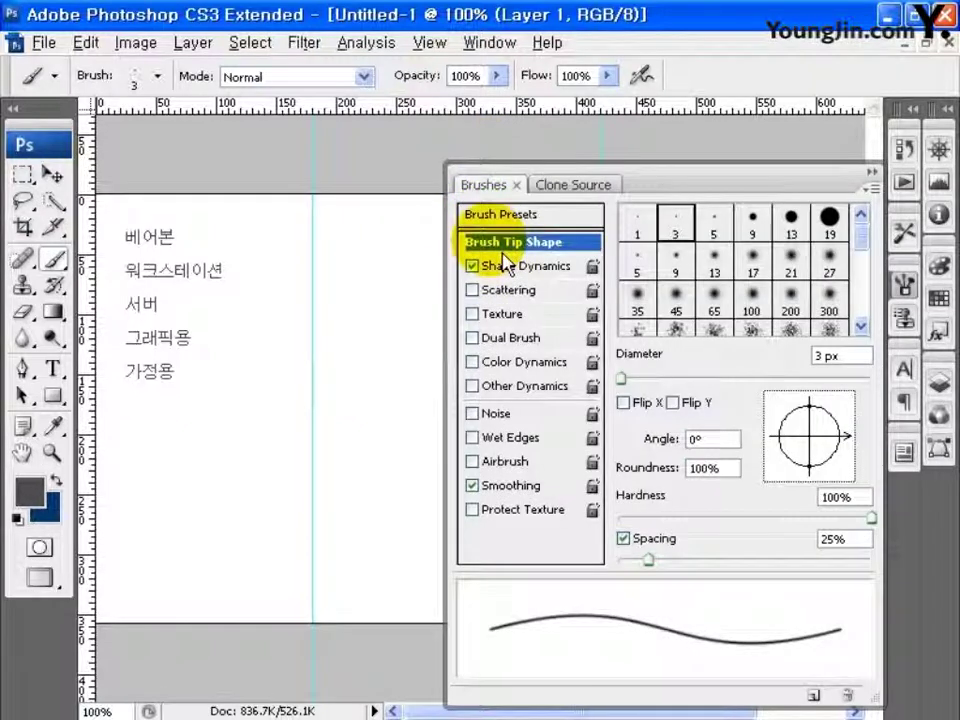
double_click(820, 355)
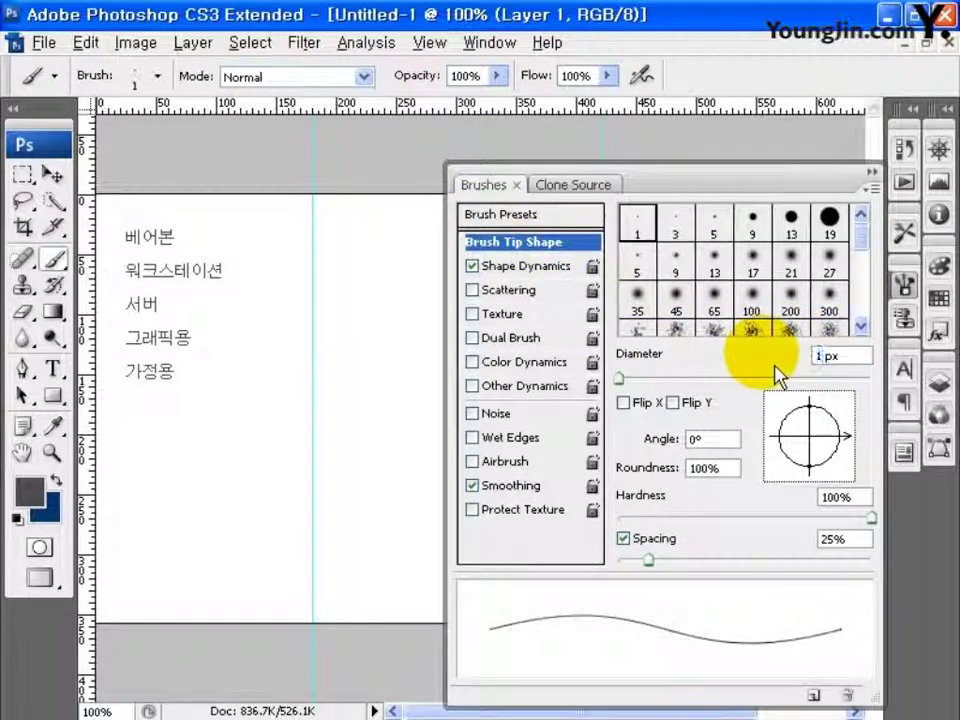
double_click(832, 540)
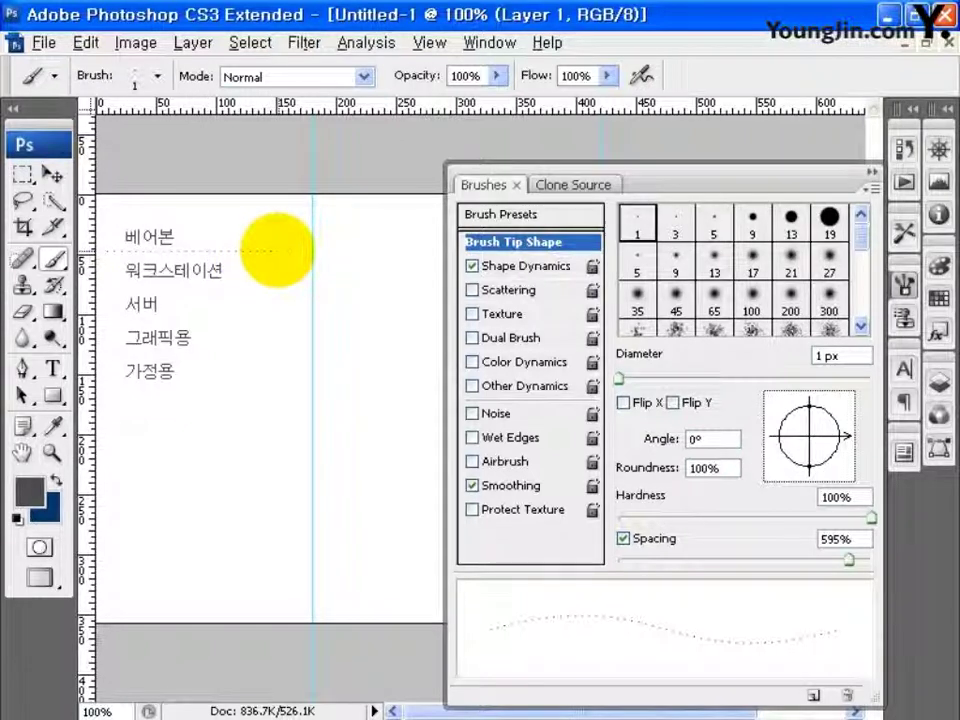
Step: Duplicate the dotted-line layer three times and place the copies below 워크스테이션, 서버 and 그래픽용
left_click(52, 175)
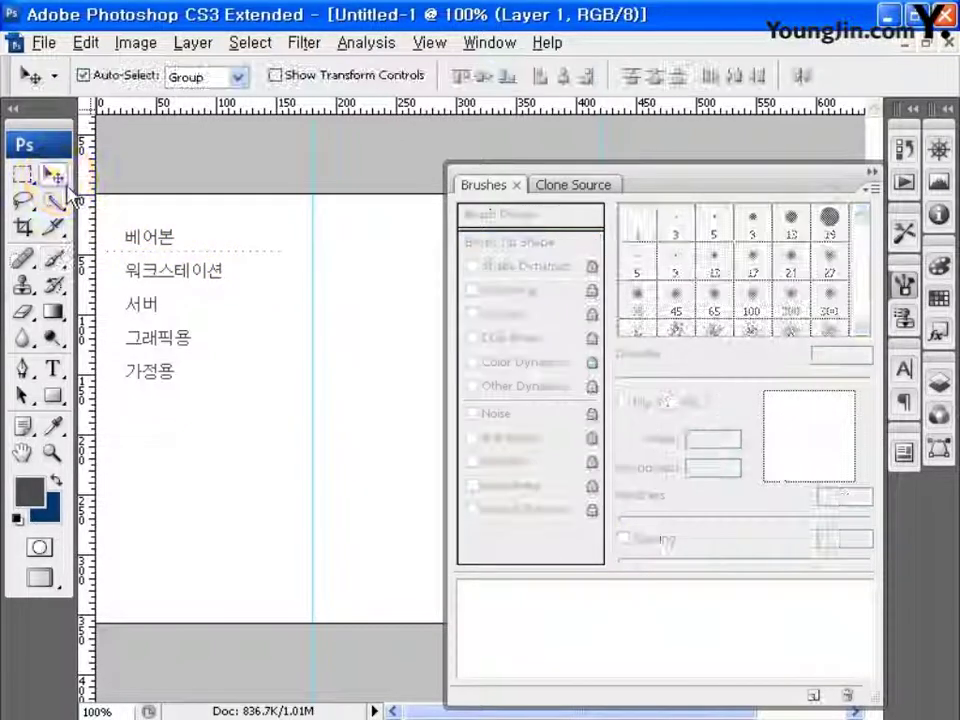
left_click(938, 383)
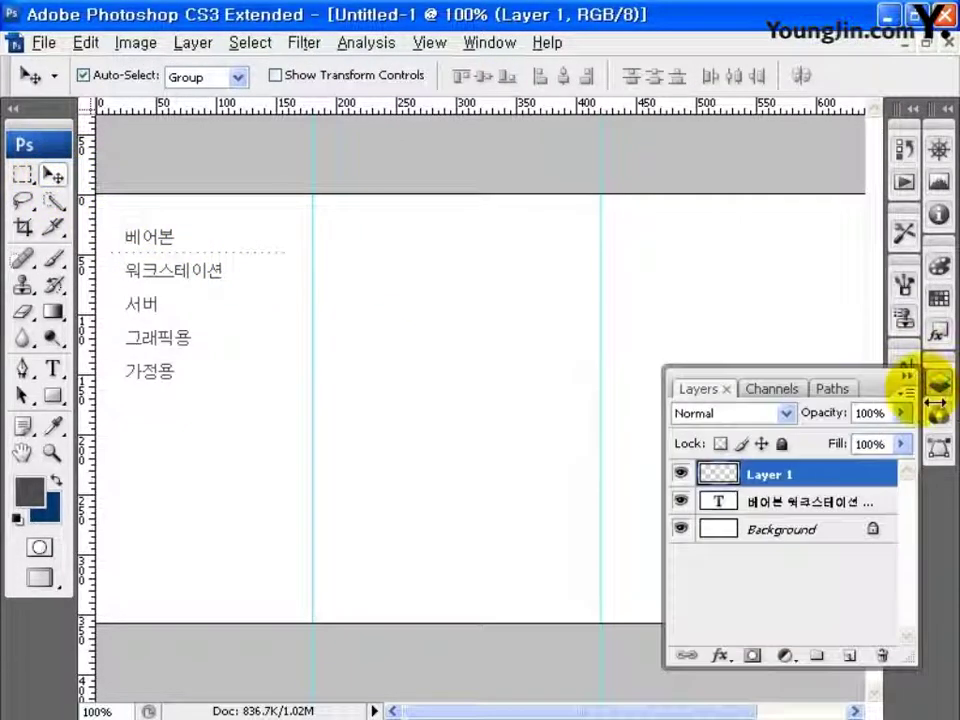
key("ctrl+j")
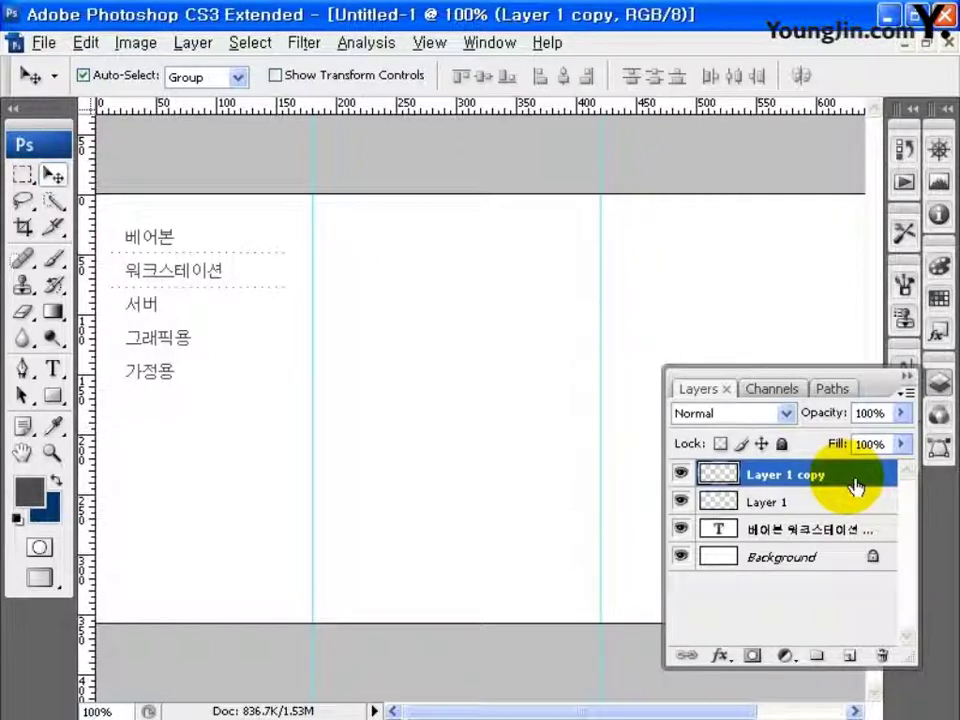
key("ctrl+j")
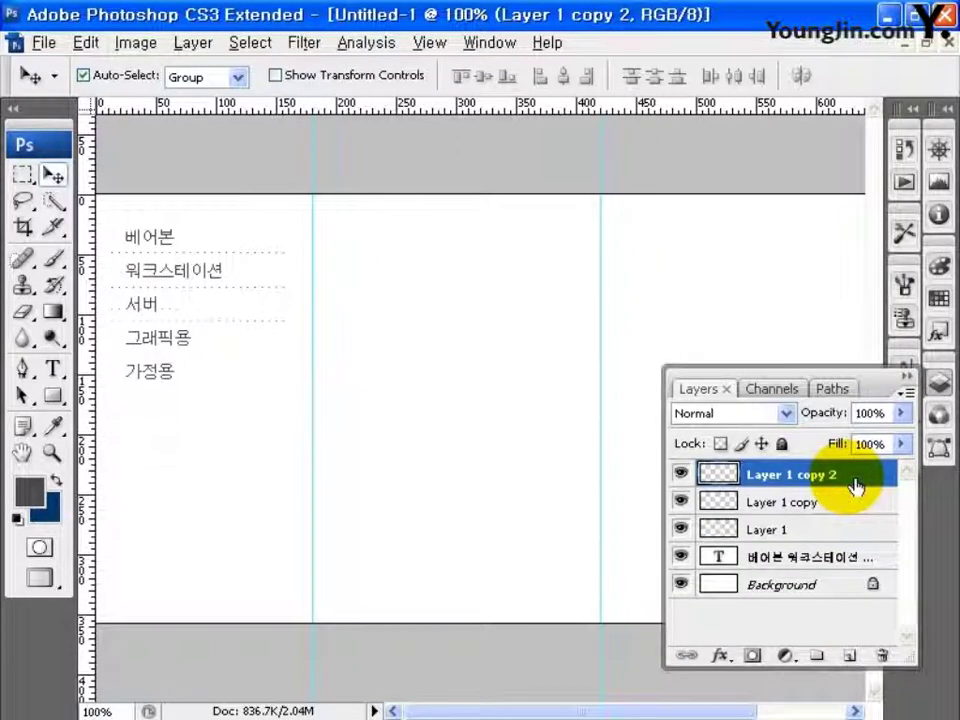
key("ctrl+j")
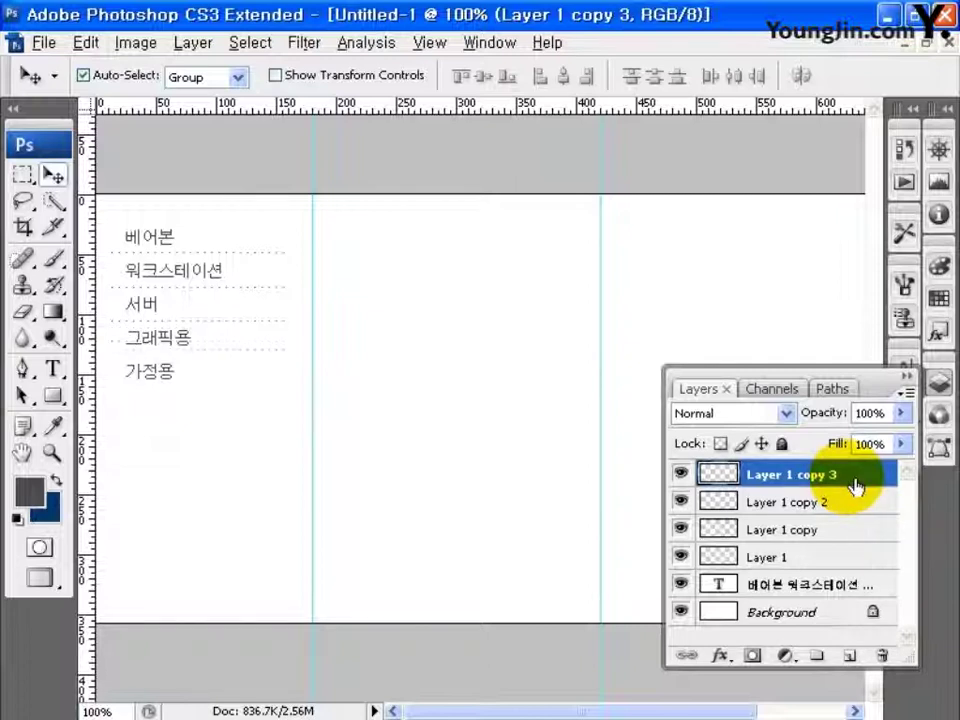
Step: Shade a strip about 30 × 250 px along the inner side of the 180 px guide with a #BABABA foreground-to-transparent gradient
left_click(23, 176)
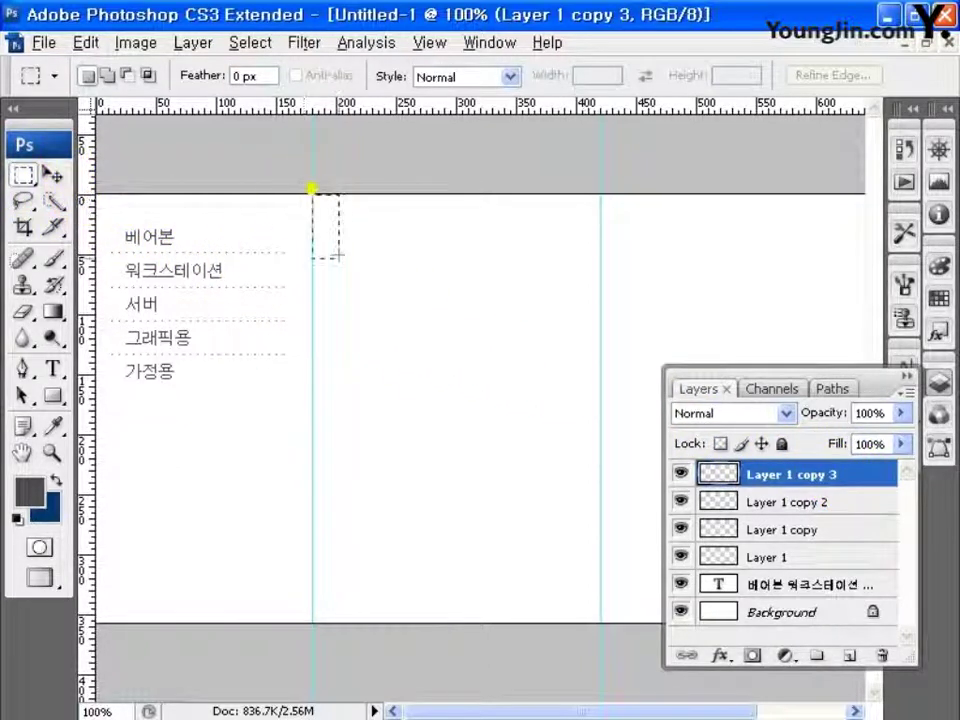
left_click_drag(338, 256, 349, 493)
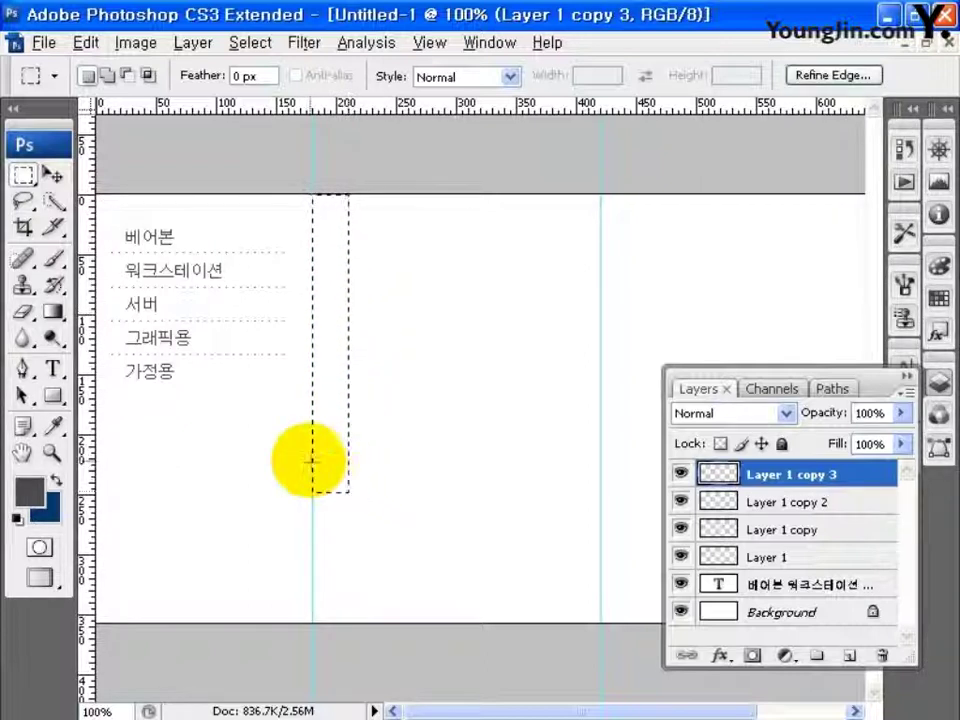
left_click(56, 314)
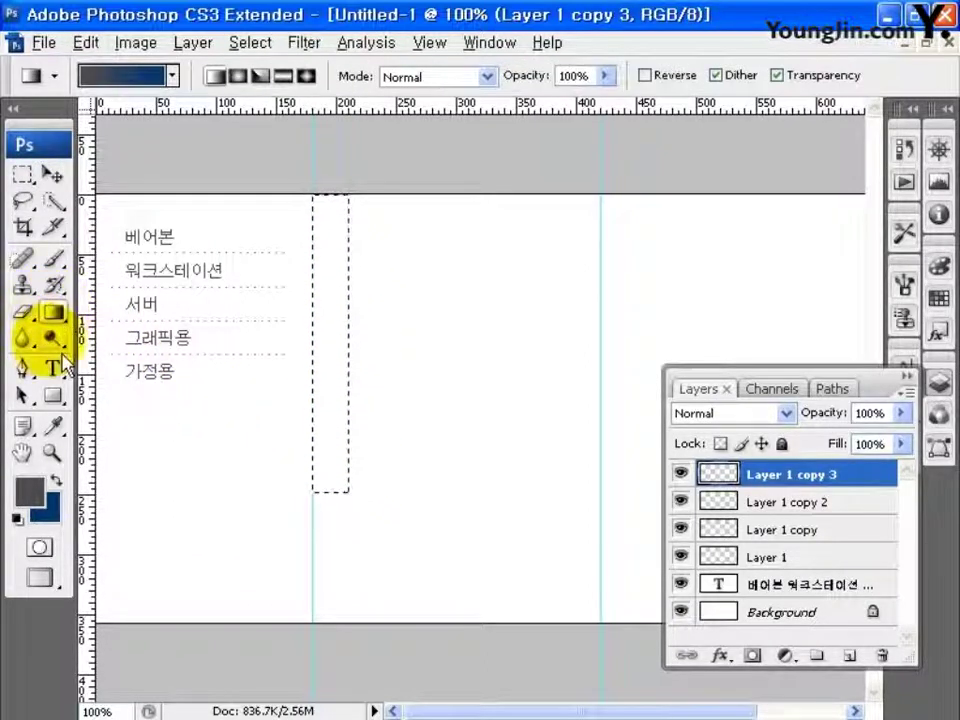
left_click(36, 492)
type("BABABA")
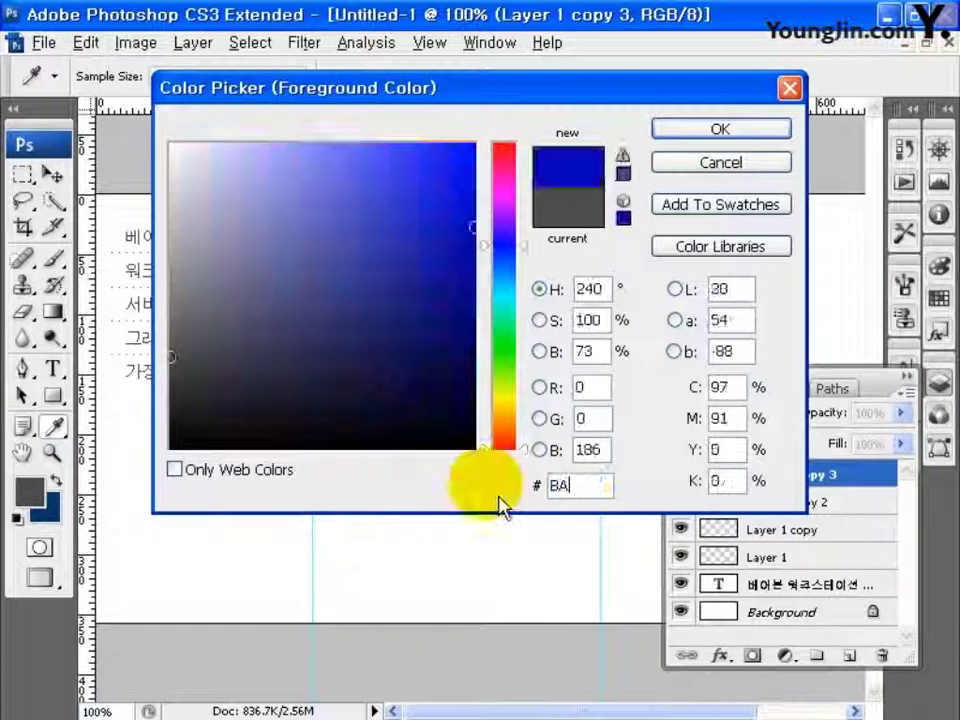
left_click(712, 134)
left_click(173, 76)
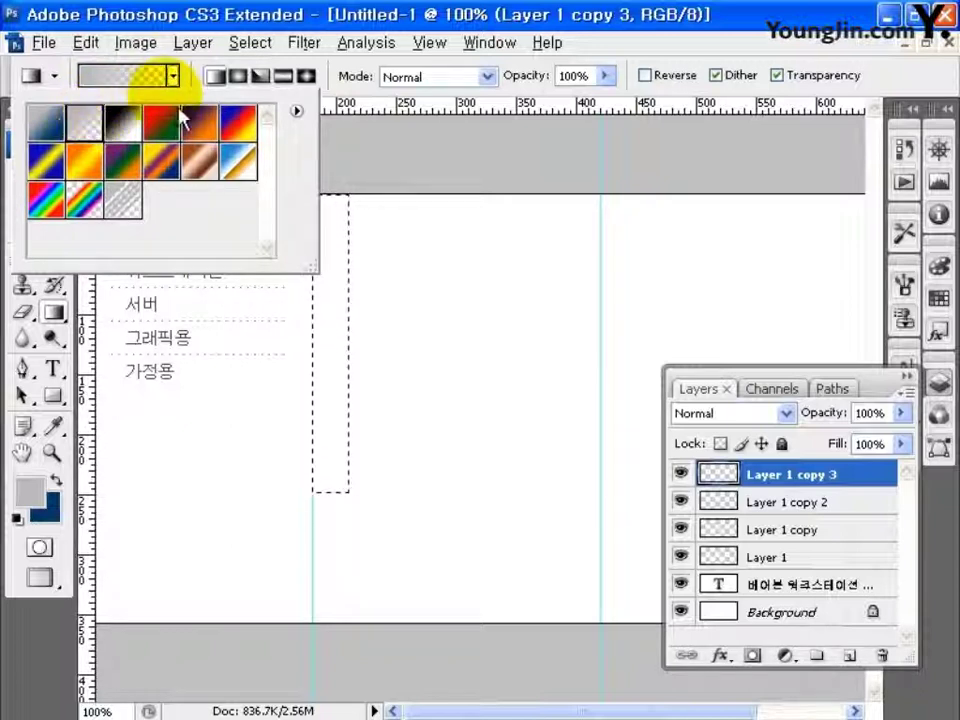
left_click(173, 76)
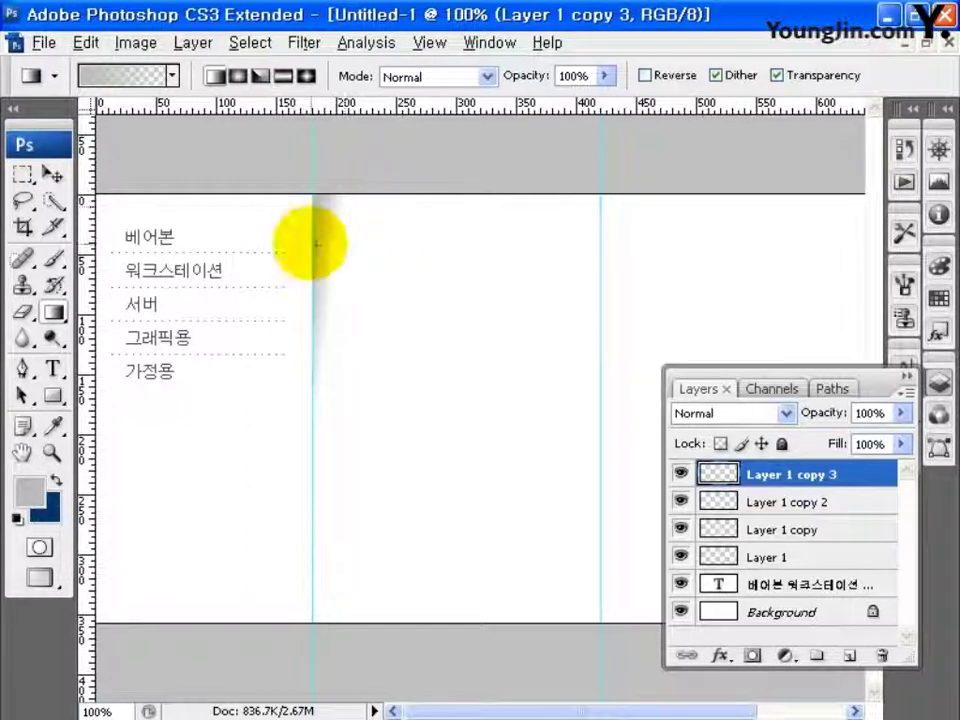
left_click(56, 177)
Step: Open image1.png from the source folder and convert it to RGB Color mode
left_click(43, 42)
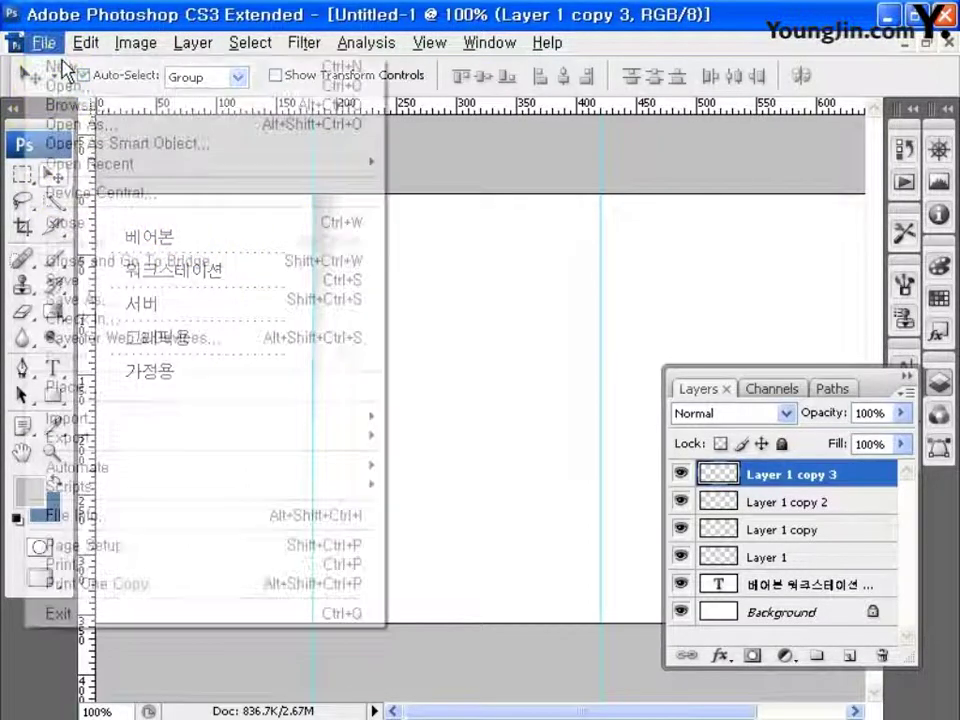
left_click(62, 88)
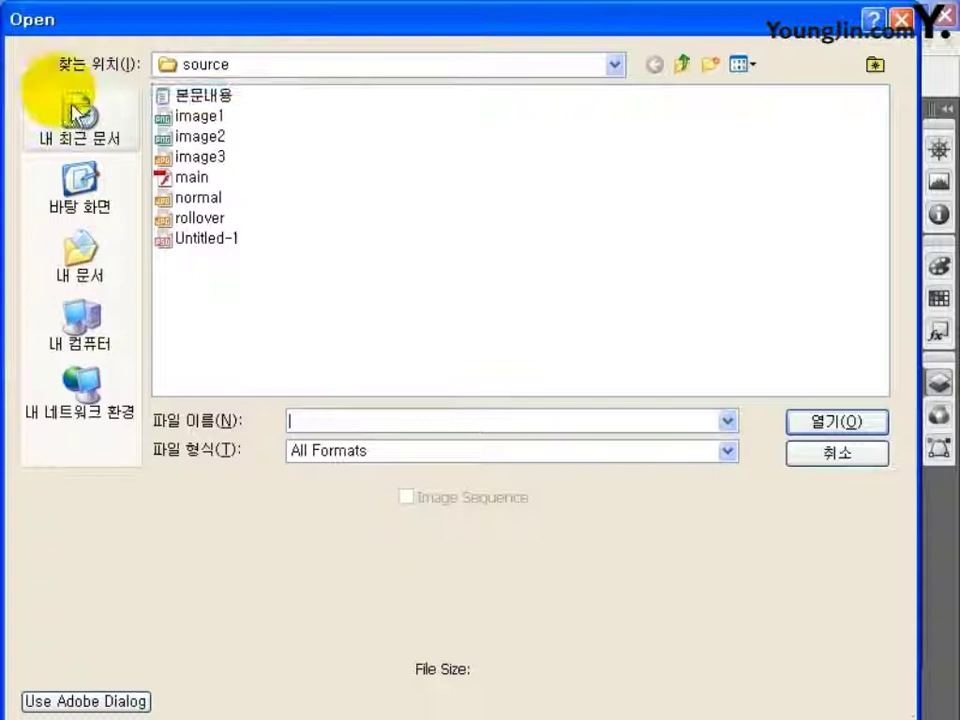
left_click(199, 116)
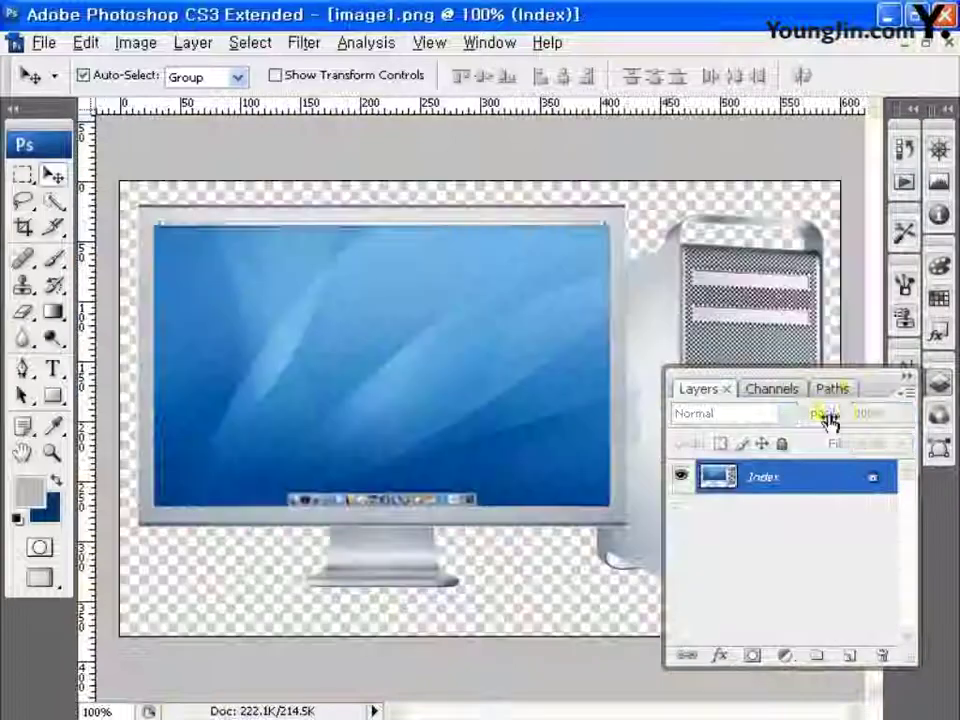
left_click(836, 422)
left_click(135, 42)
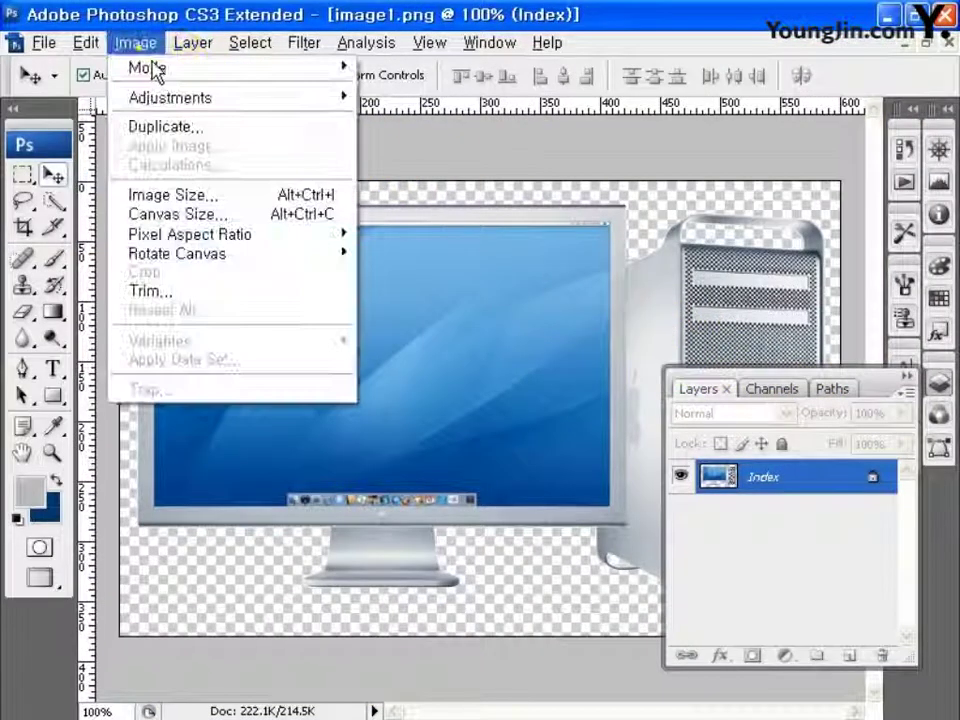
mouse_move(155, 80)
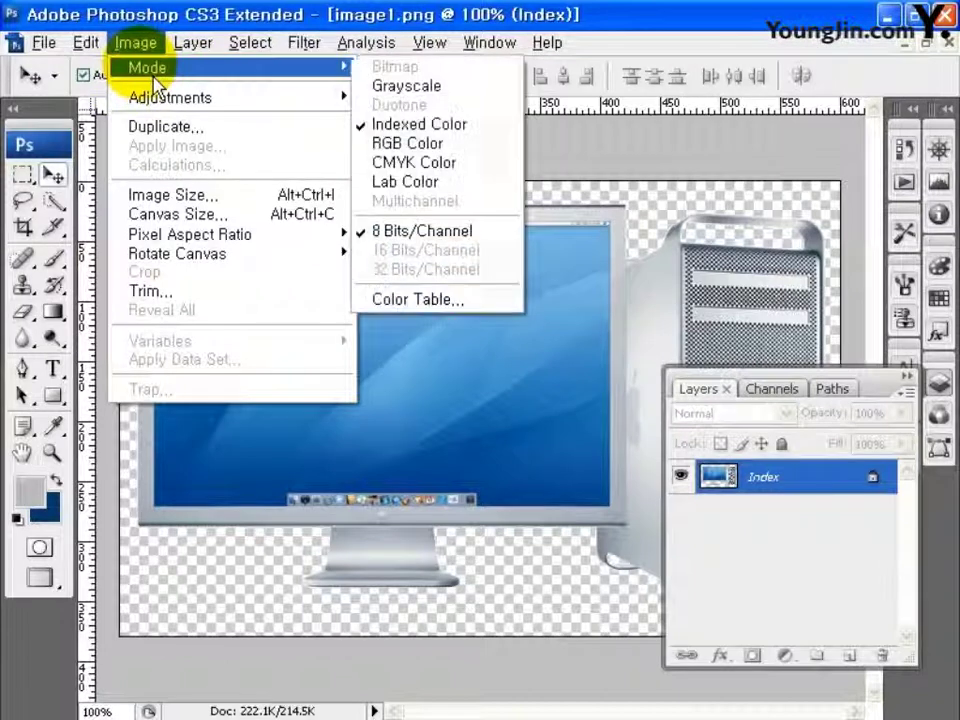
left_click(418, 145)
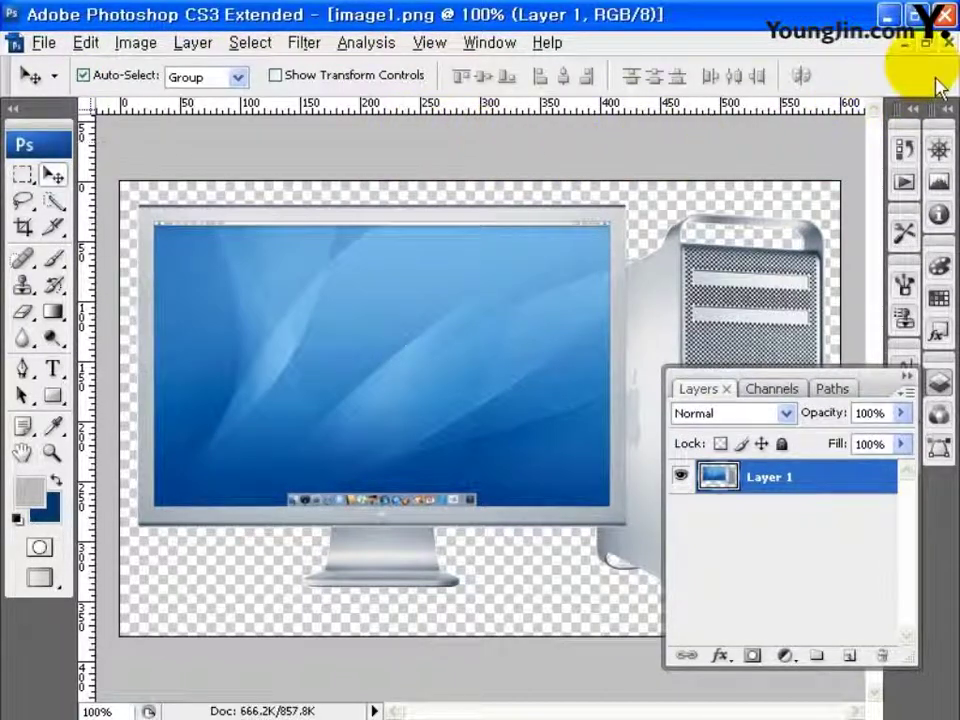
Step: Copy the computer image from image1.png into the Untitled-1 document and maximize that document's window
left_click(925, 42)
left_click_drag(688, 158, 705, 333)
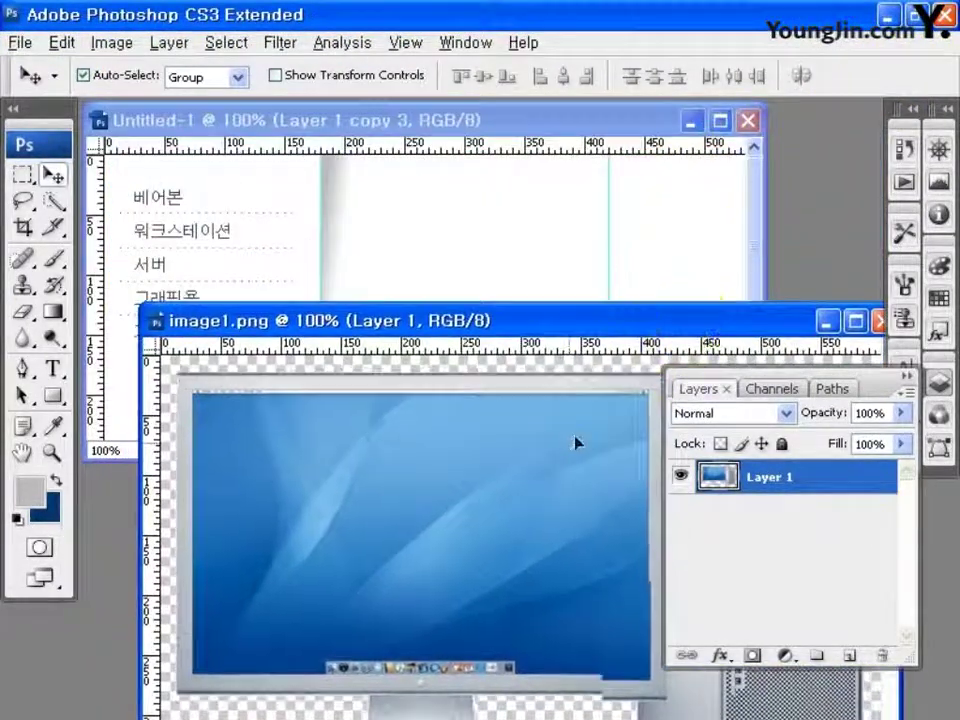
left_click_drag(574, 444, 525, 253)
left_click(720, 124)
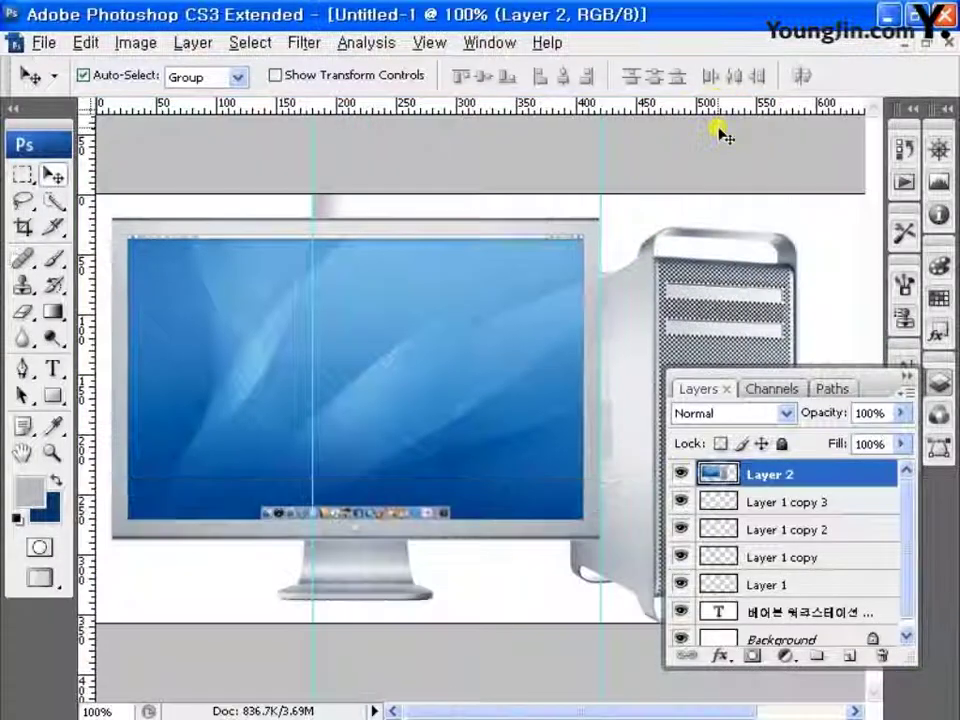
Step: Scale the computer image to about 31.9% and center it between the two vertical guides
key("ctrl+t")
left_click_drag(797, 228, 328, 498)
left_click_drag(265, 539, 500, 342)
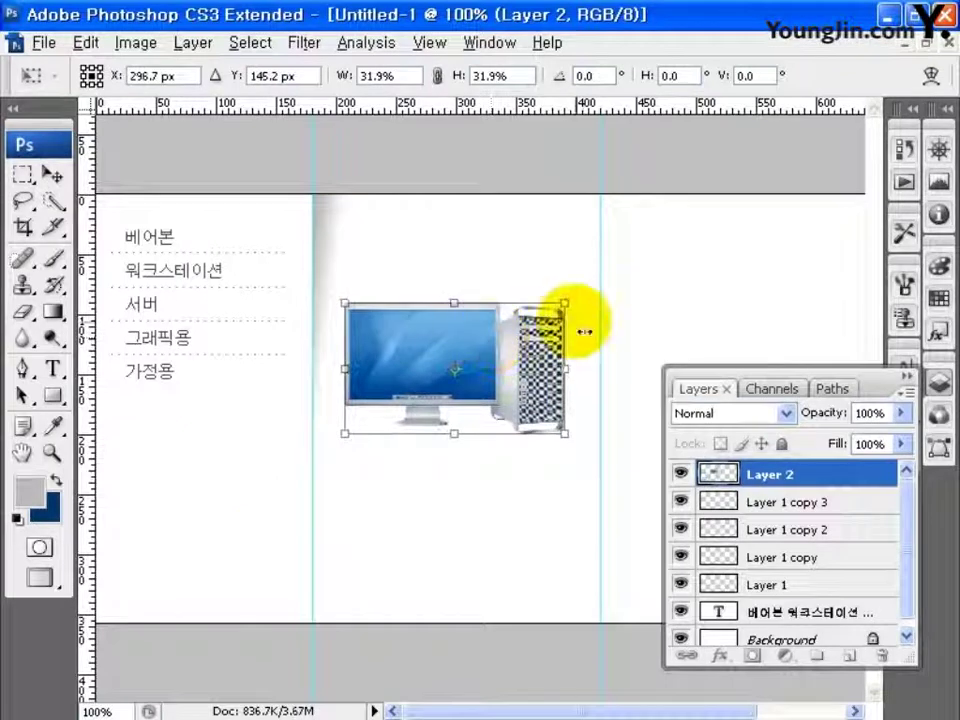
double_click(546, 339)
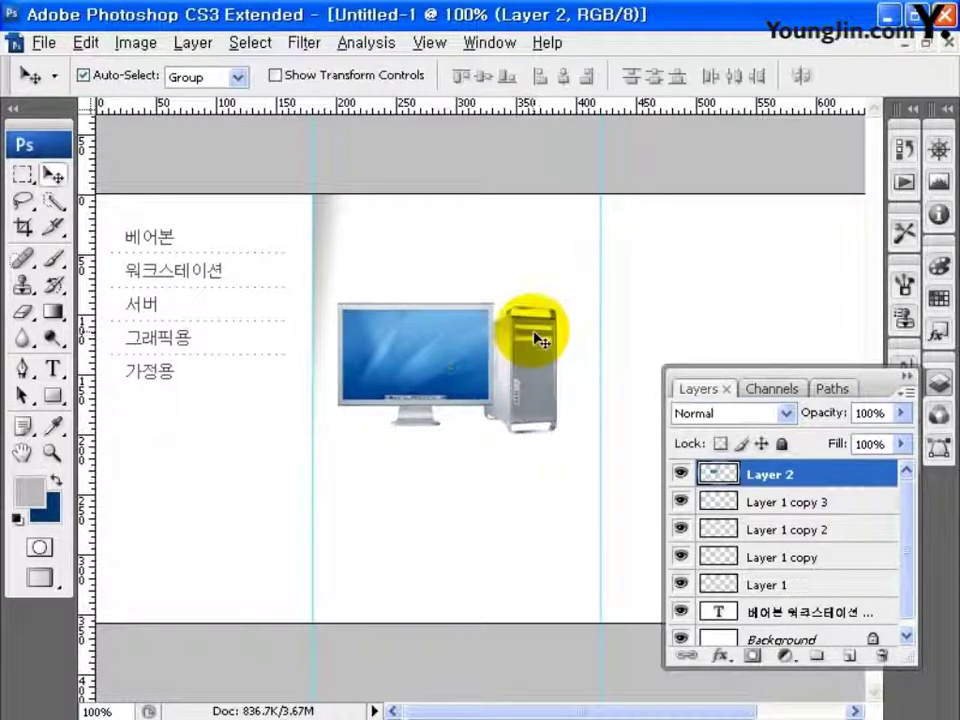
Step: Draw a white rectangle shape about 137 × 37 px with a drop shadow style above the computer image
left_click(52, 394)
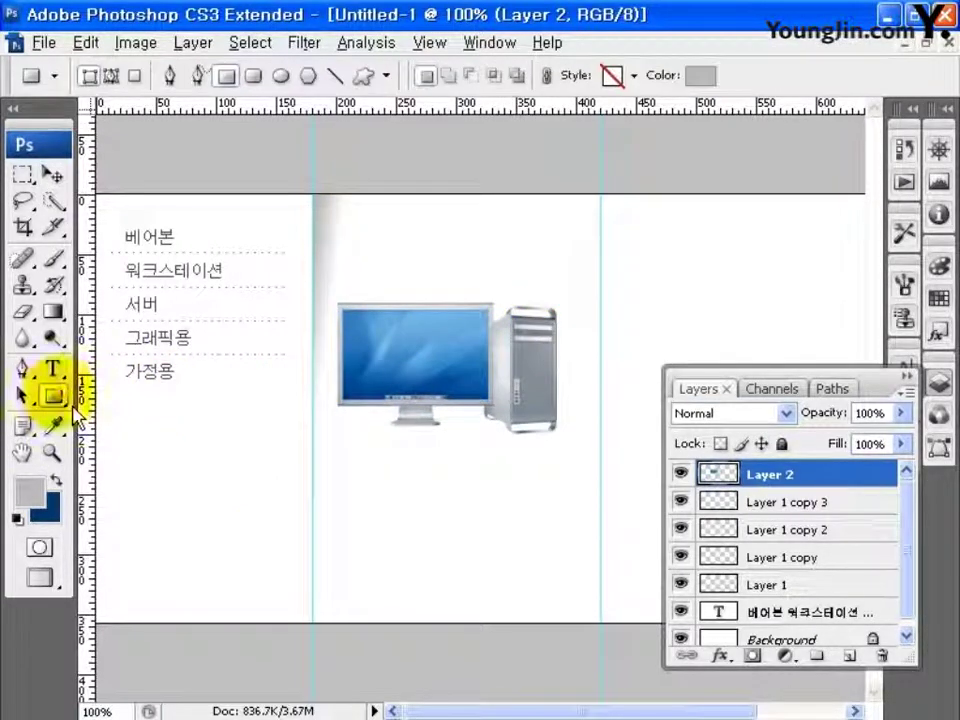
left_click(634, 76)
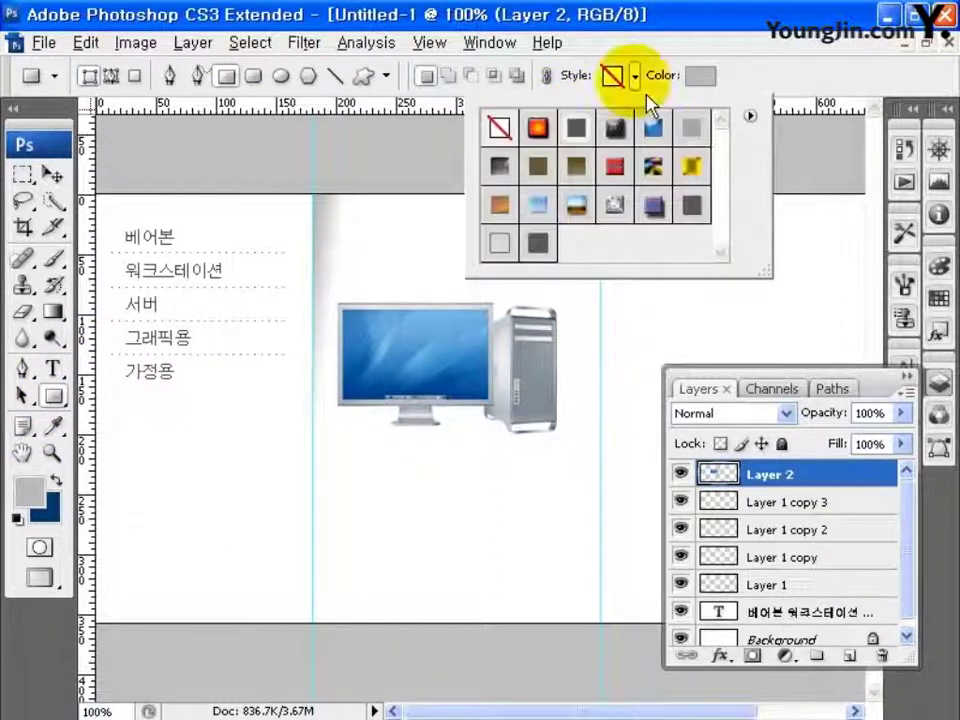
left_click(700, 76)
left_click(174, 147)
left_click(685, 130)
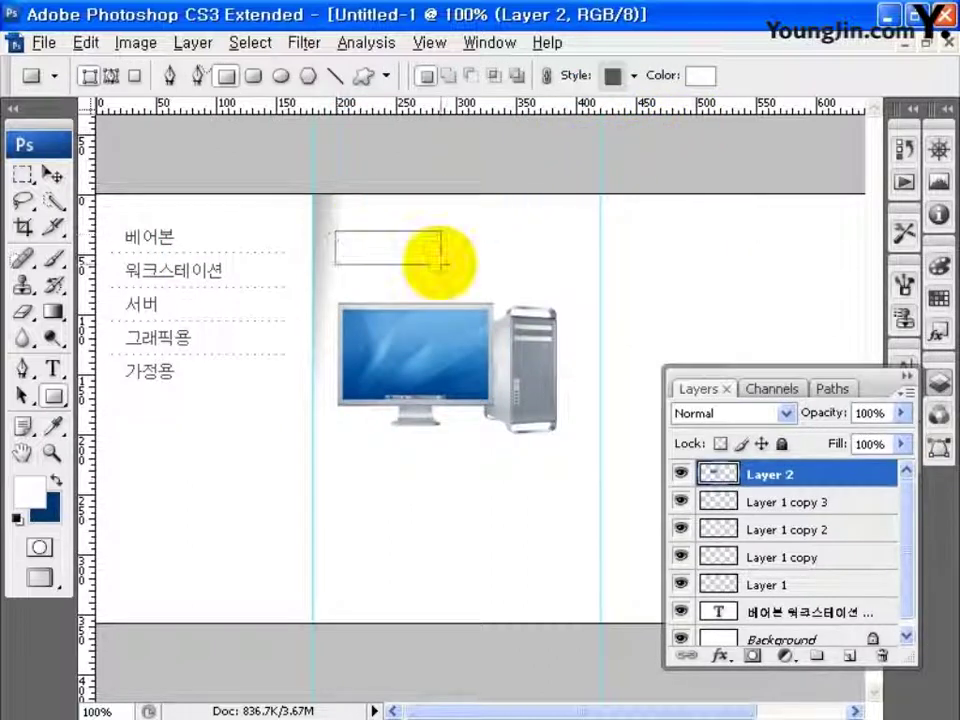
left_click_drag(437, 263, 499, 274)
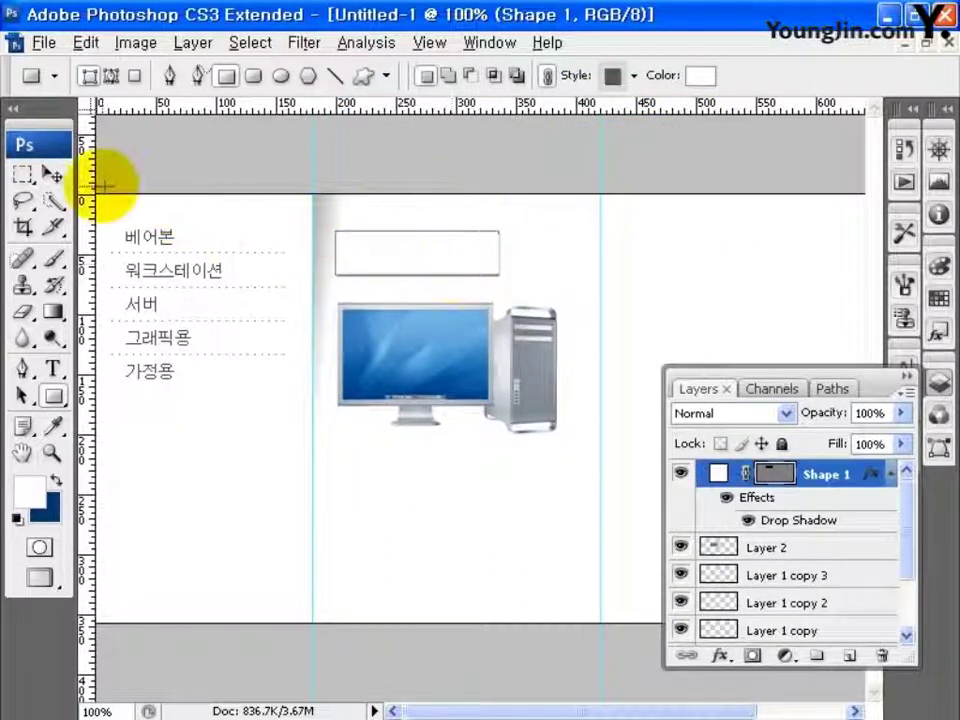
left_click(53, 175)
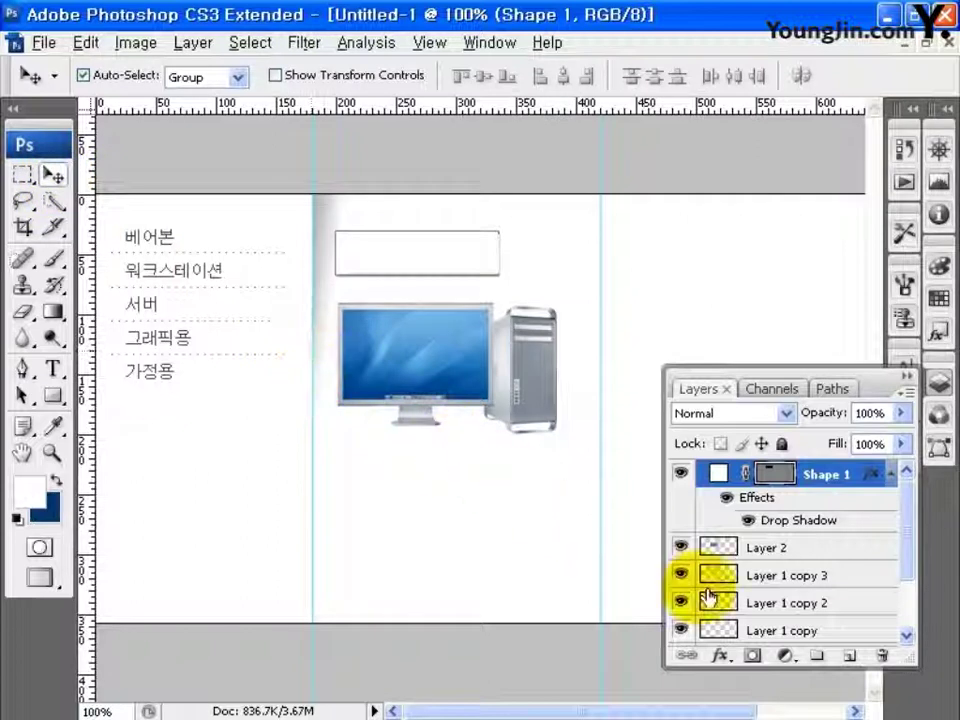
Step: Add a new layer clipped to the white rectangle and set the foreground color to #4B7DD6
left_click(850, 656)
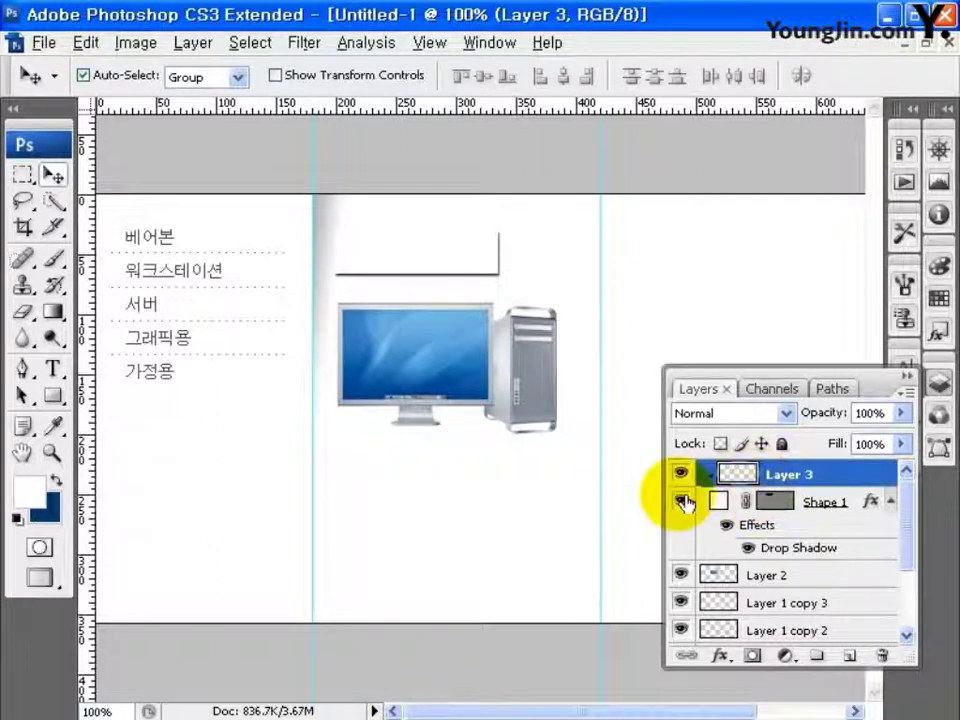
left_click(29, 491)
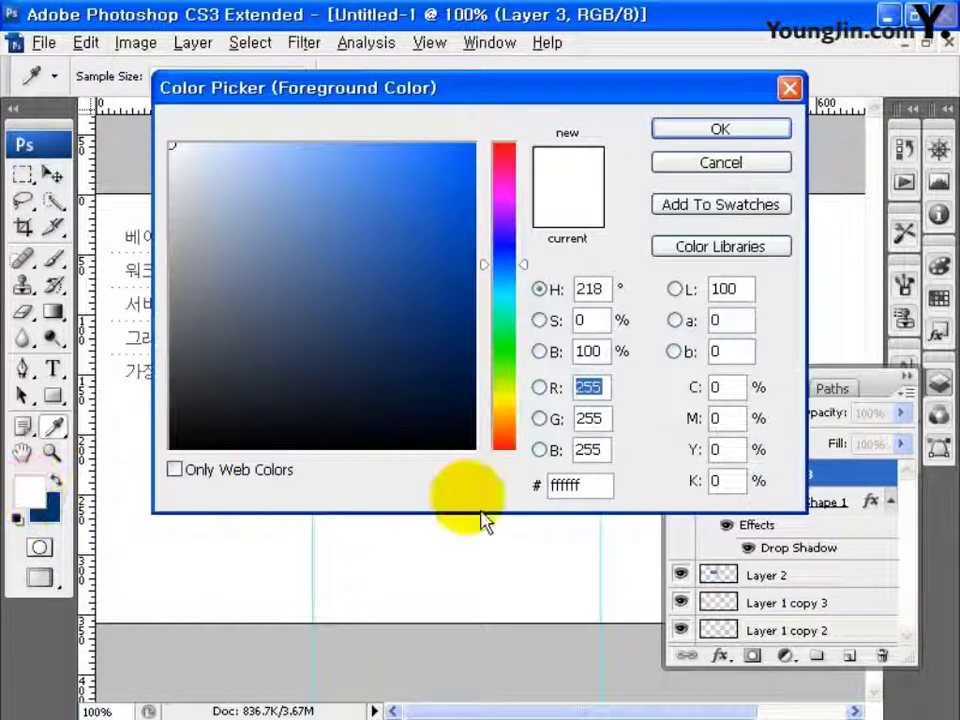
type("4B")
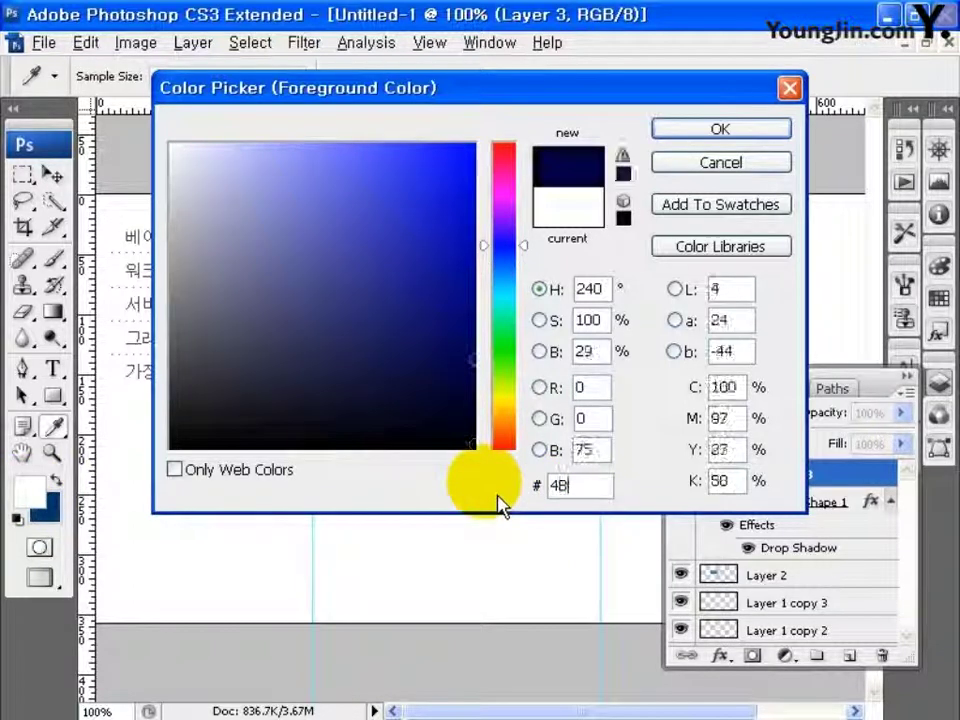
type("7DD")
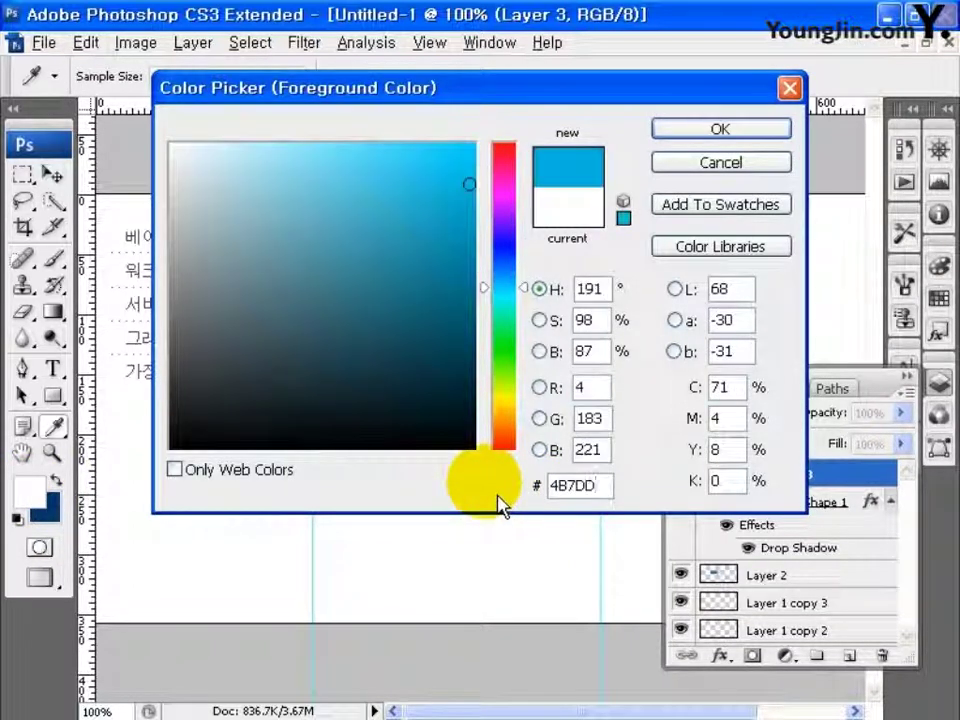
type("6")
left_click(733, 132)
key("v")
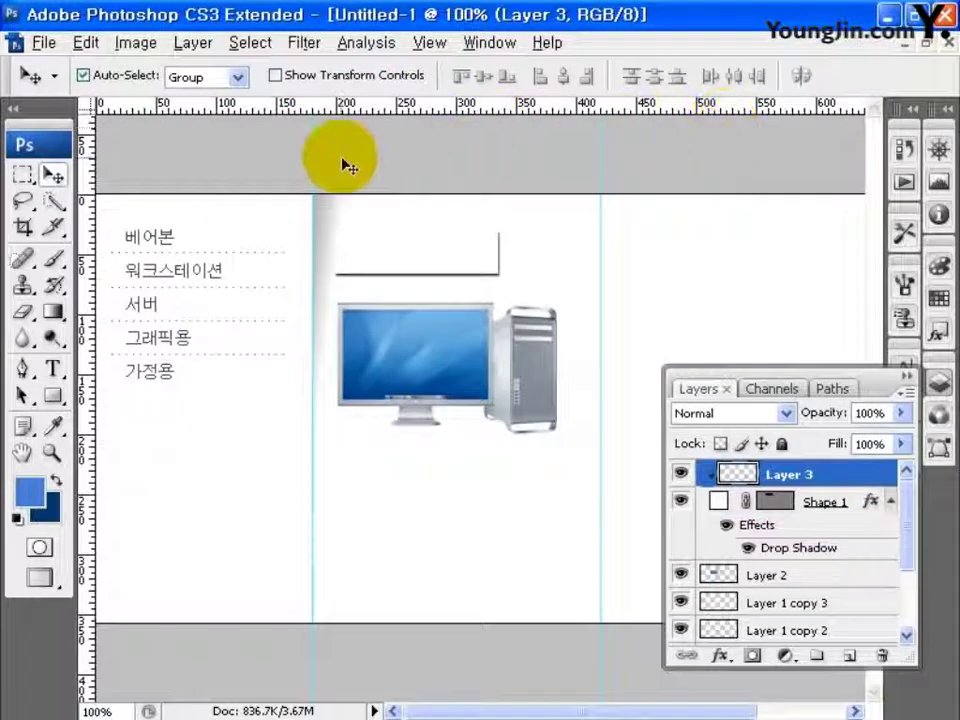
Step: Select a triangle over the rectangle's upper-left corner with the Polygonal Lasso and fill it with the foreground blue
mouse_move(22, 200)
left_mouse_down()
mouse_move(103, 197)
mouse_move(118, 240)
mouse_move(118, 224)
left_mouse_up()
left_click(375, 222)
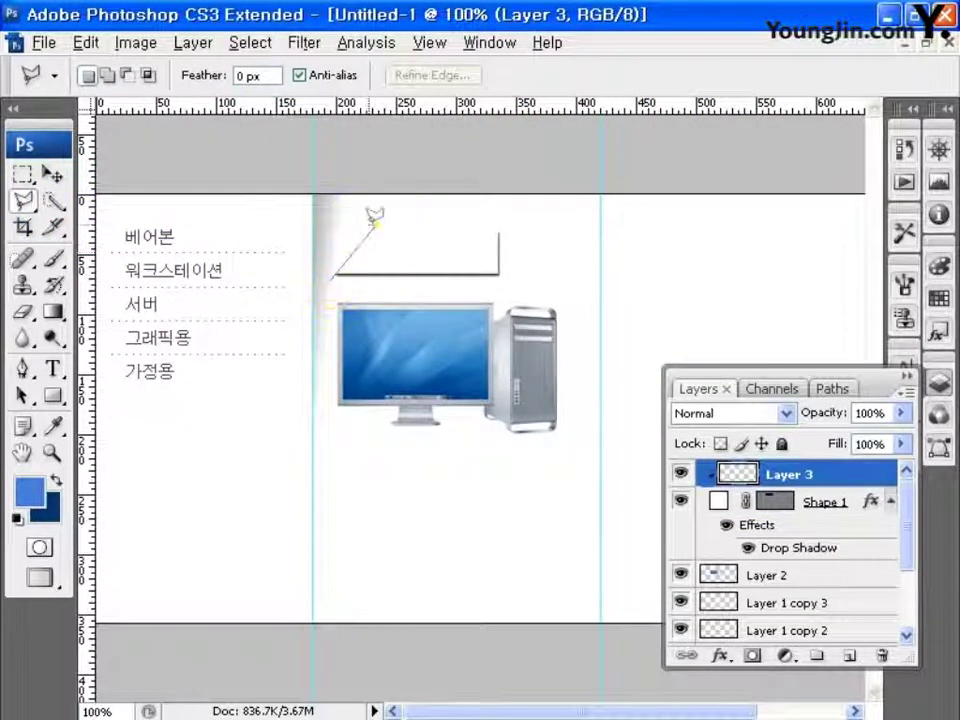
left_click(327, 272)
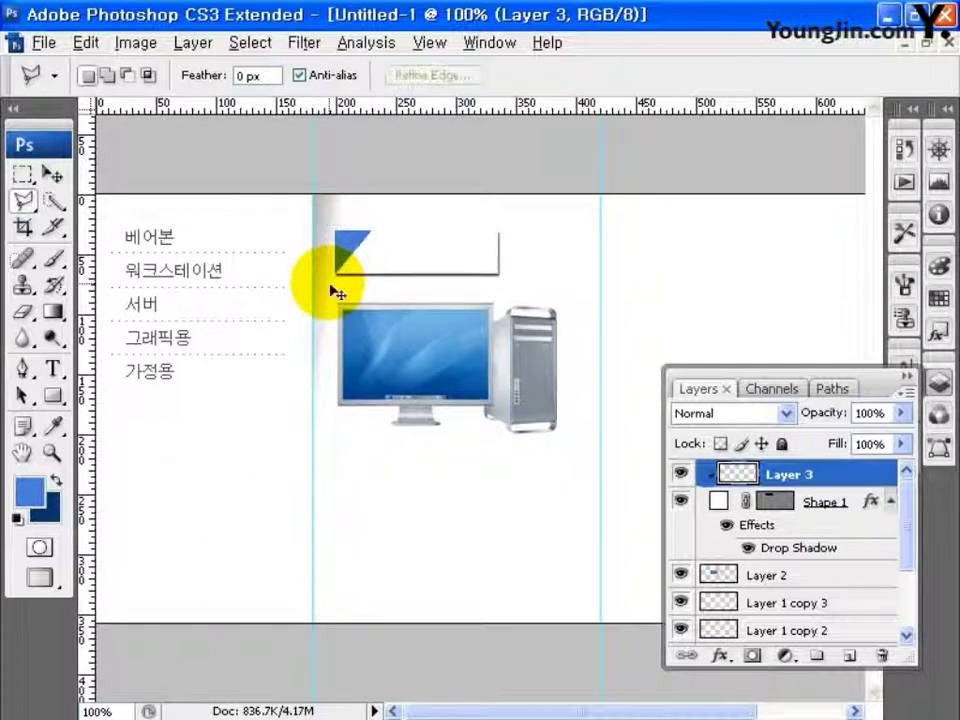
Step: Add a drop shadow to the blue triangle layer with distance 0 px, spread 0% and size 5 px
left_click(58, 180)
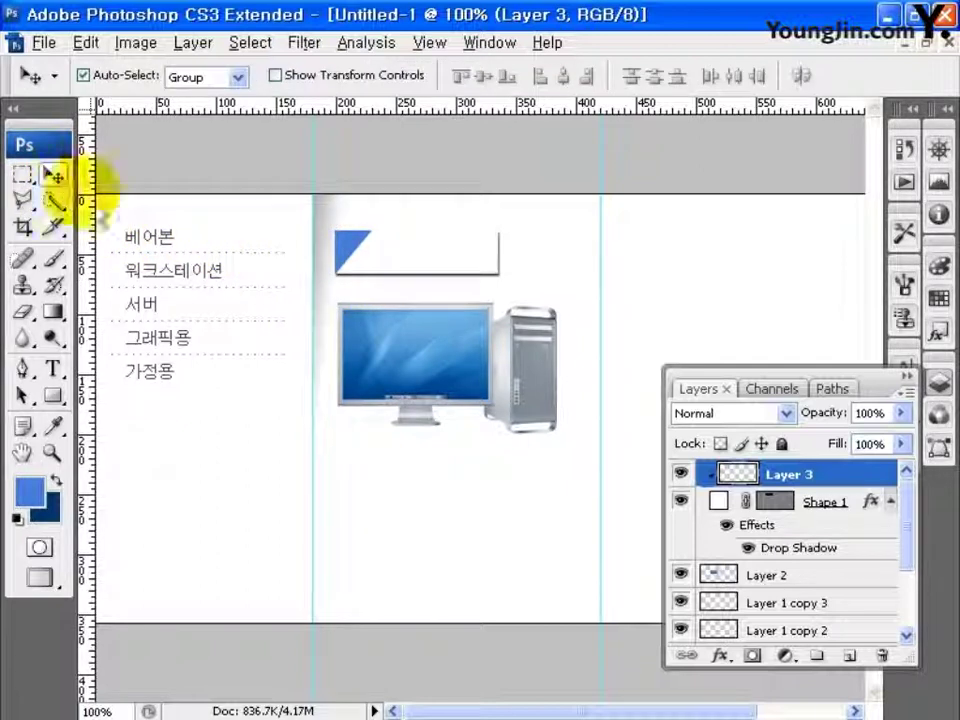
double_click(872, 476)
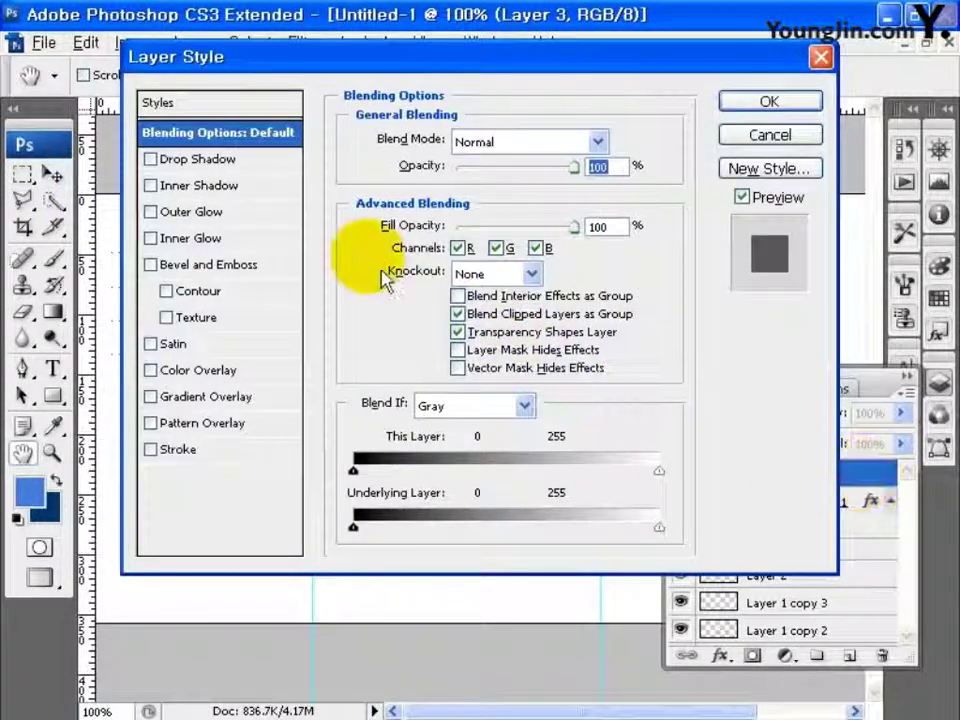
left_click(228, 162)
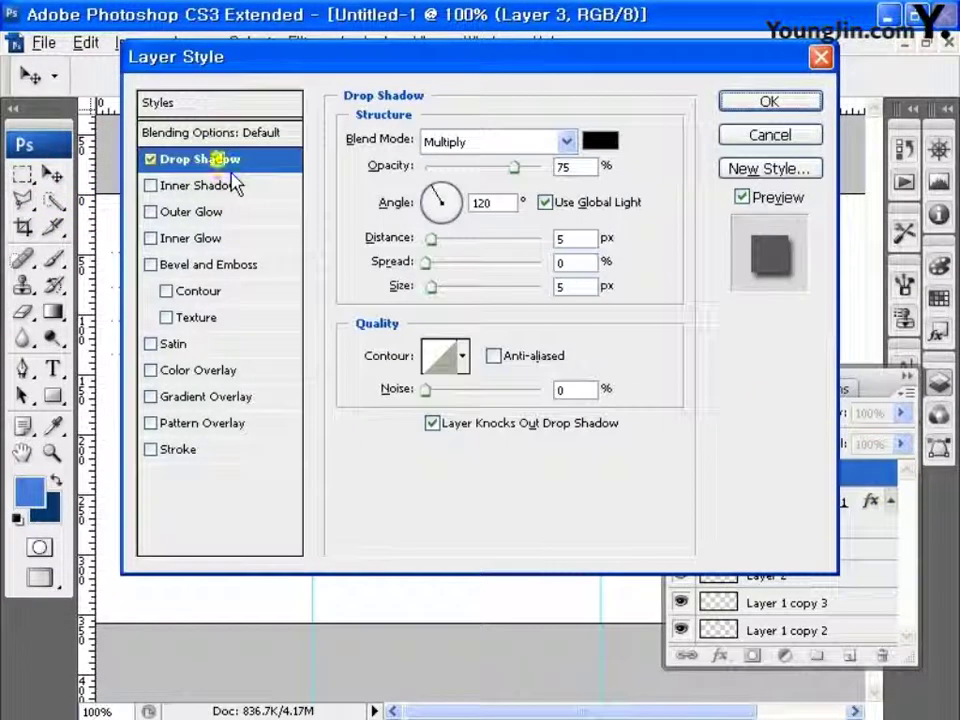
double_click(562, 239)
type("0")
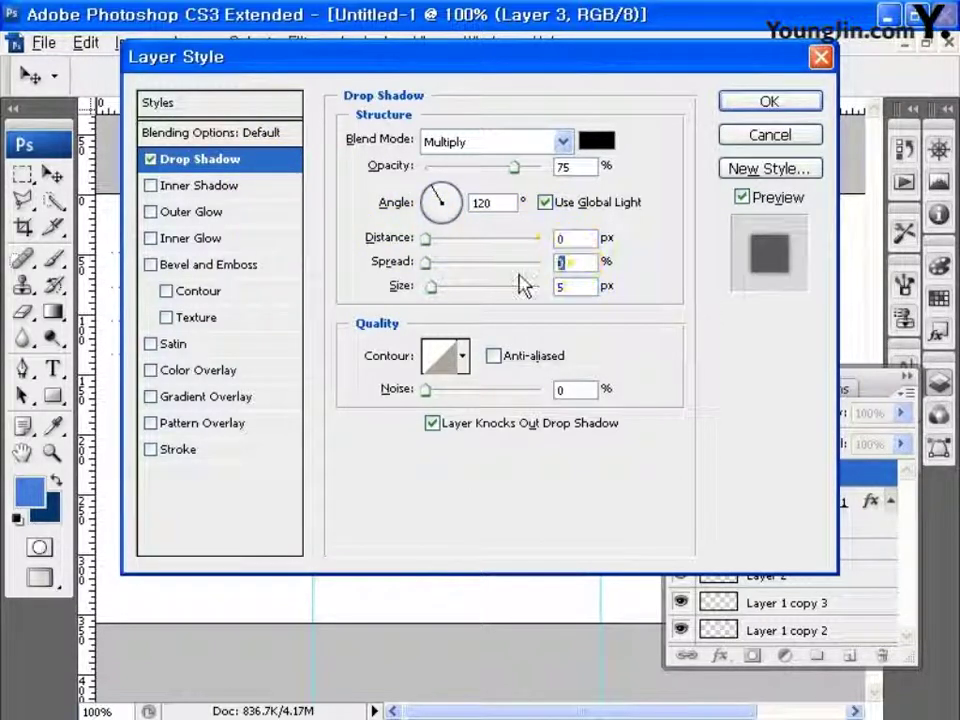
key("Tab")
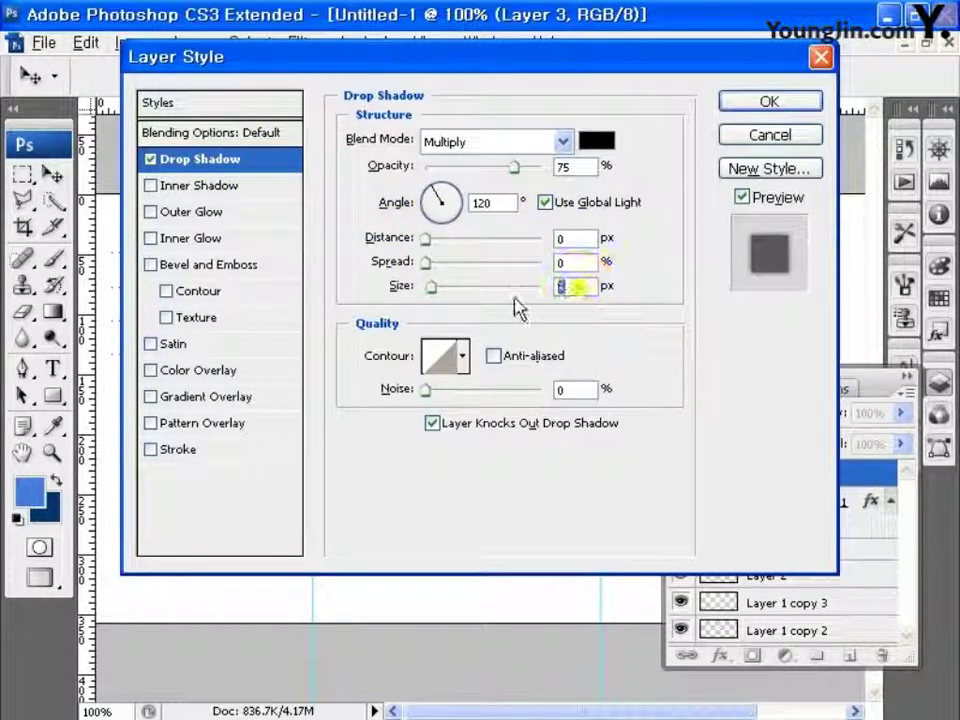
left_click(772, 104)
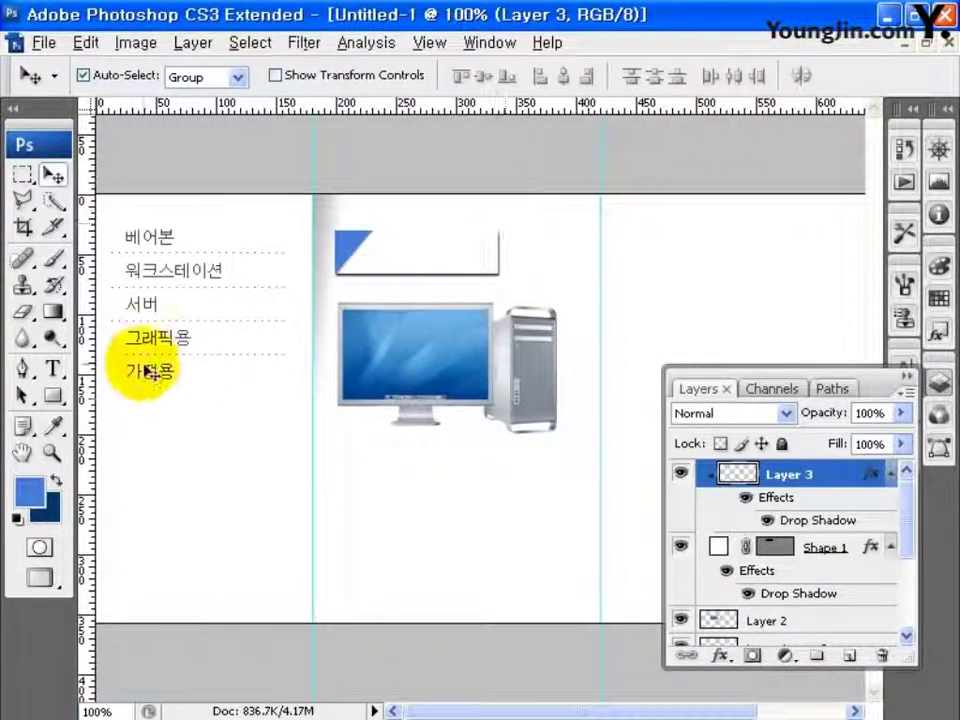
Step: Set up the Custom Shape tool with the solid chevron arrow, no layer style and white as its color
left_click(52, 396)
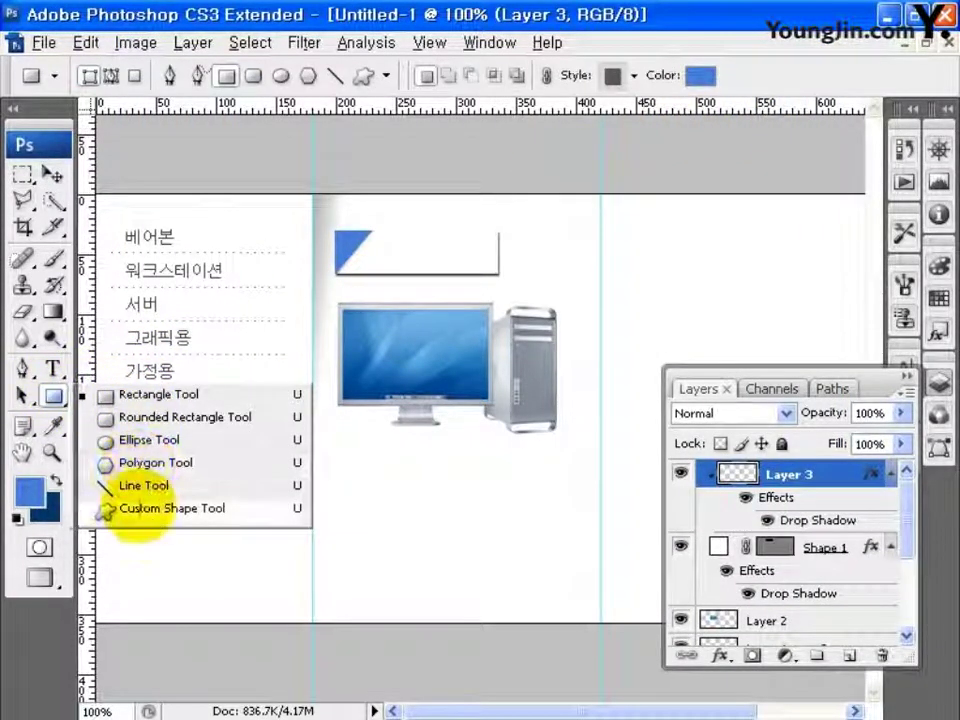
left_click(126, 508)
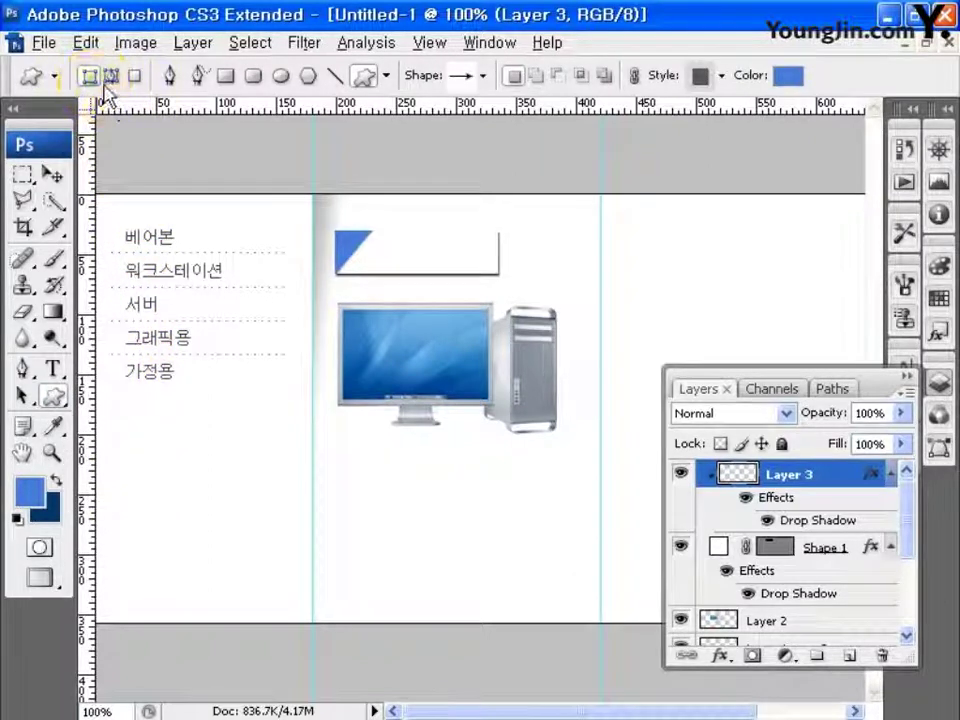
left_click(486, 78)
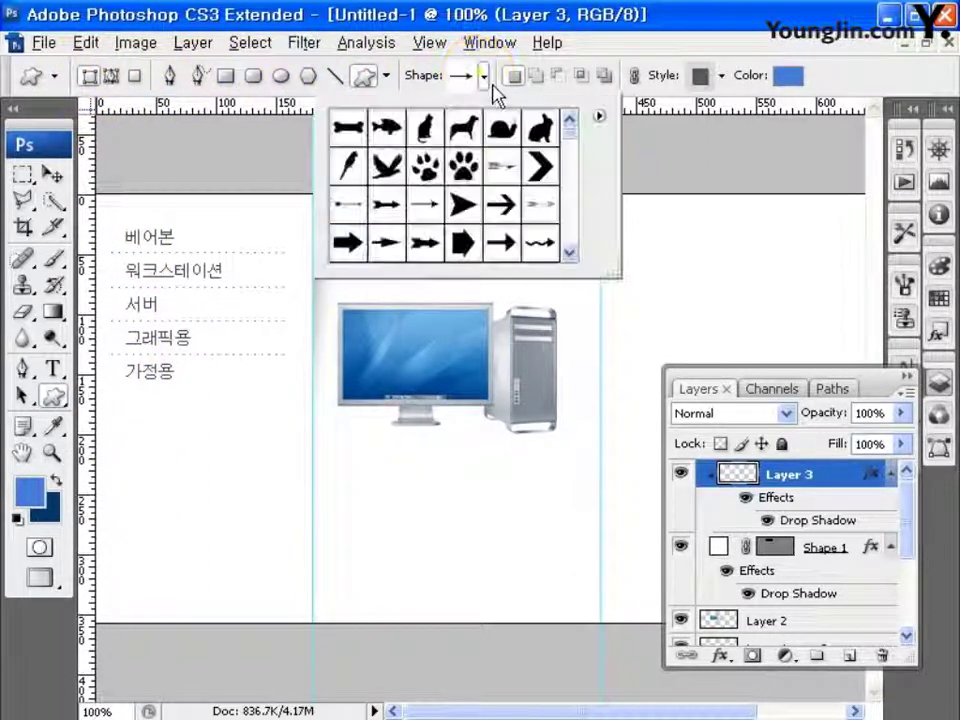
left_click(549, 170)
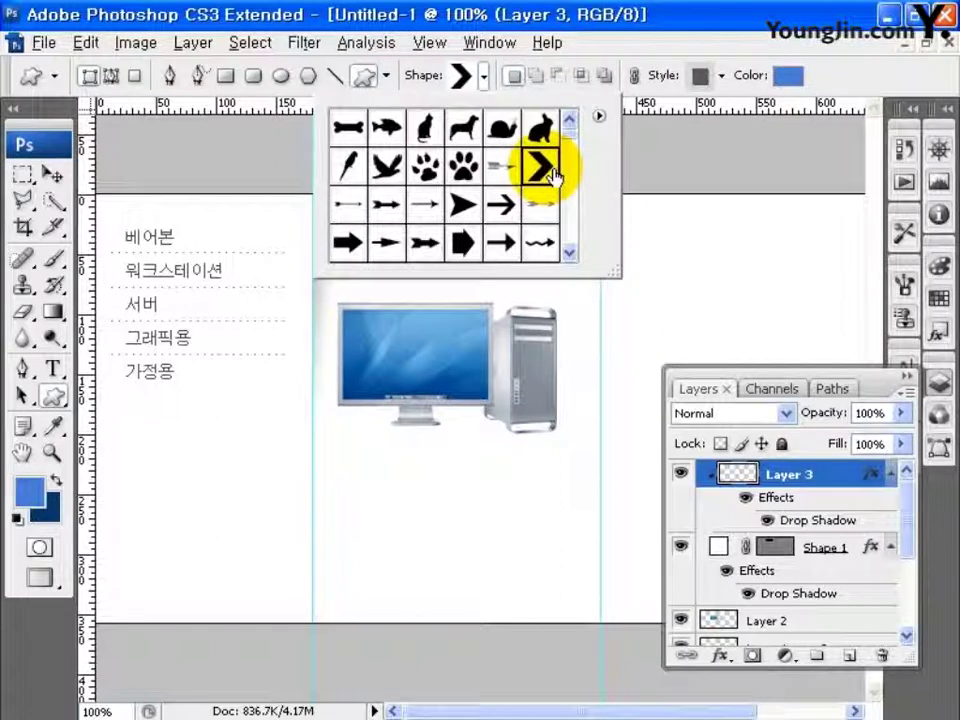
left_click(721, 75)
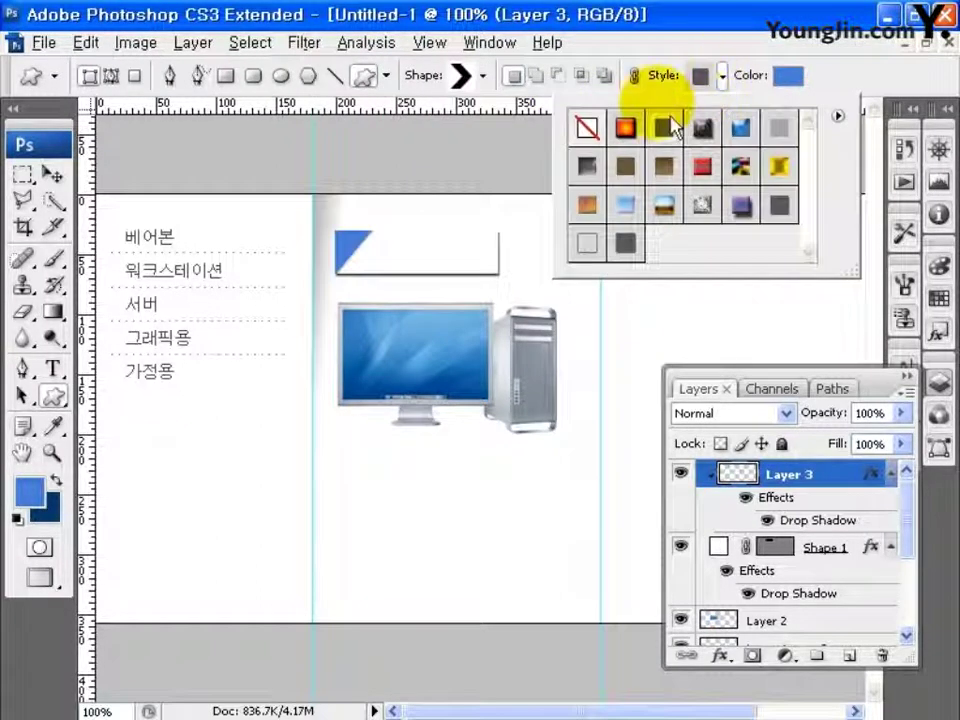
left_click(588, 127)
left_click(785, 77)
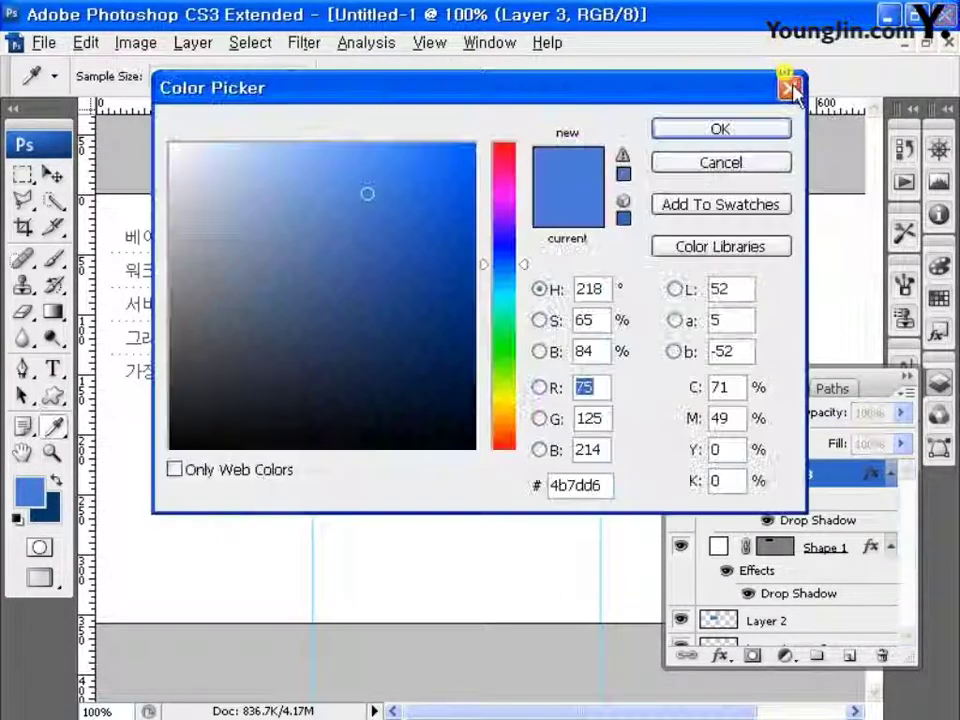
left_click_drag(357, 177, 168, 142)
left_click(705, 130)
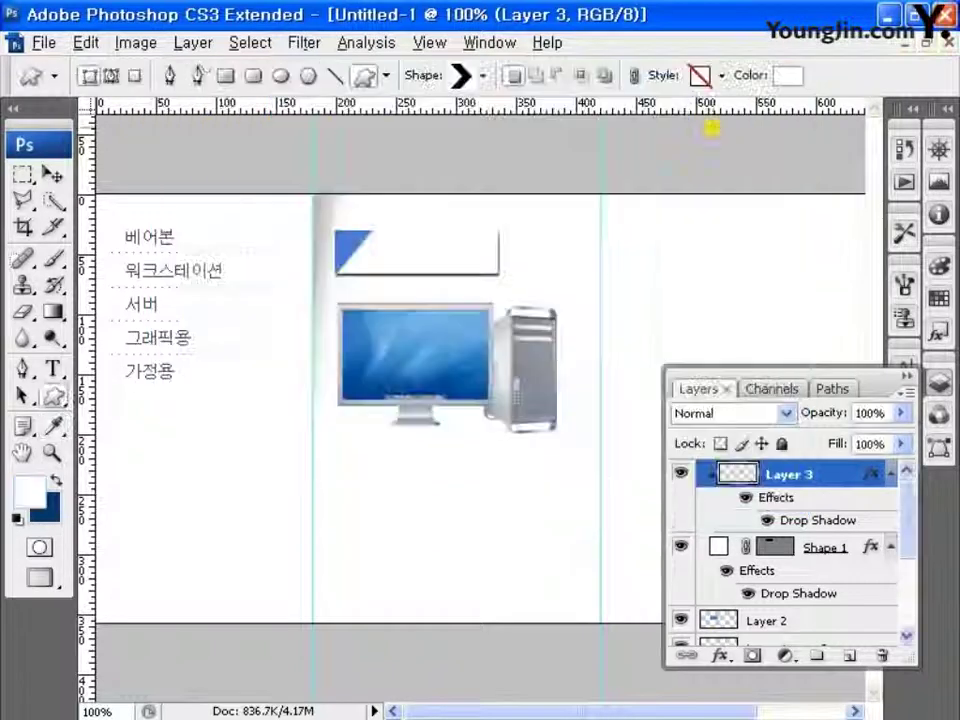
Step: Draw a small white chevron on the blue triangle and place it near the triangle's upper-left corner
left_click(411, 229, "ctrl")
left_click(381, 246, "ctrl")
left_click_drag(411, 256, 628, 559)
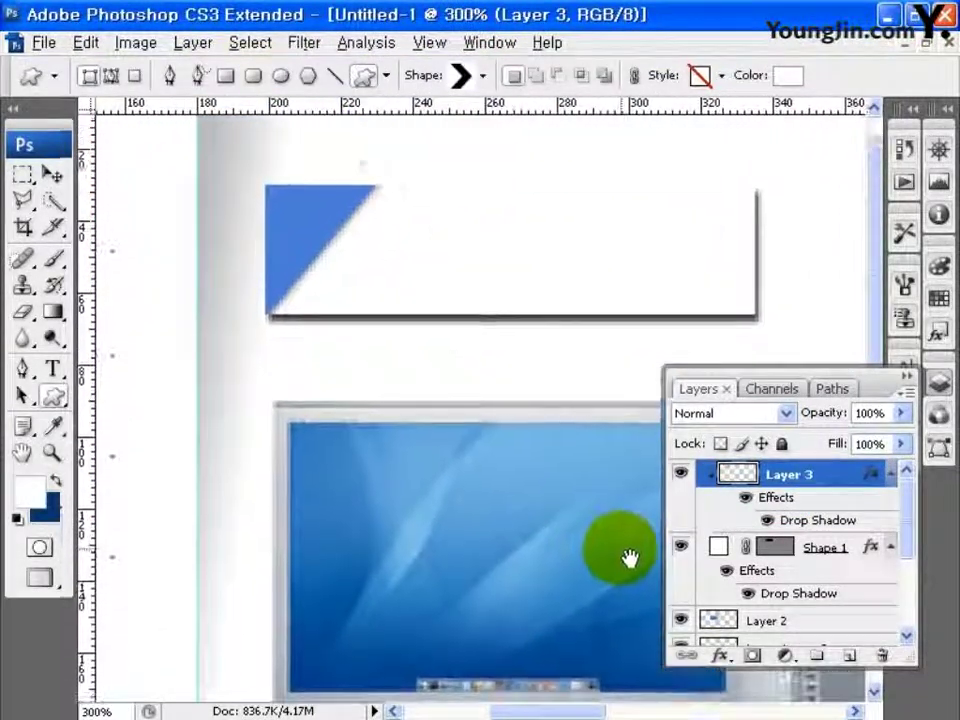
left_click_drag(310, 240, 312, 242)
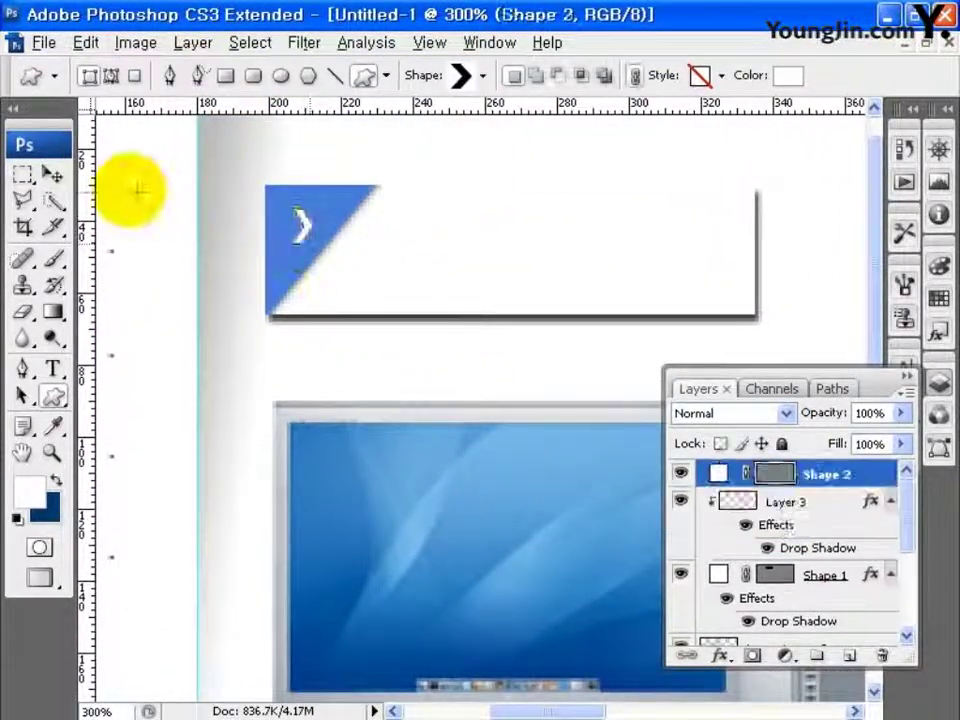
left_click(53, 175)
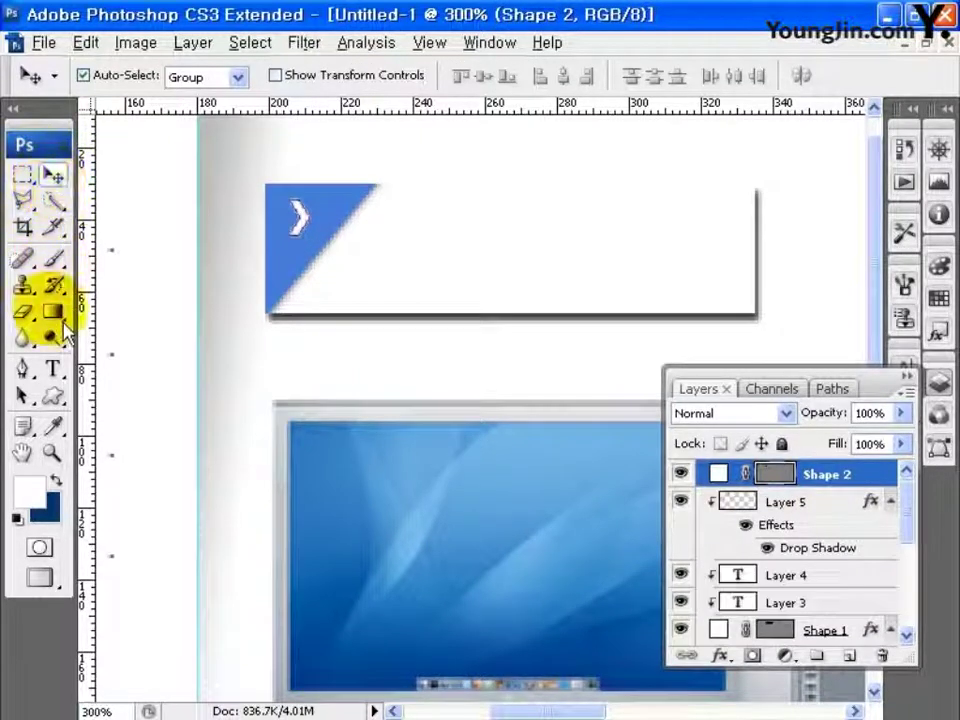
Step: Start a text line inside the white label box beside the blue triangle, using Dotum at 14 pt
left_click(53, 368)
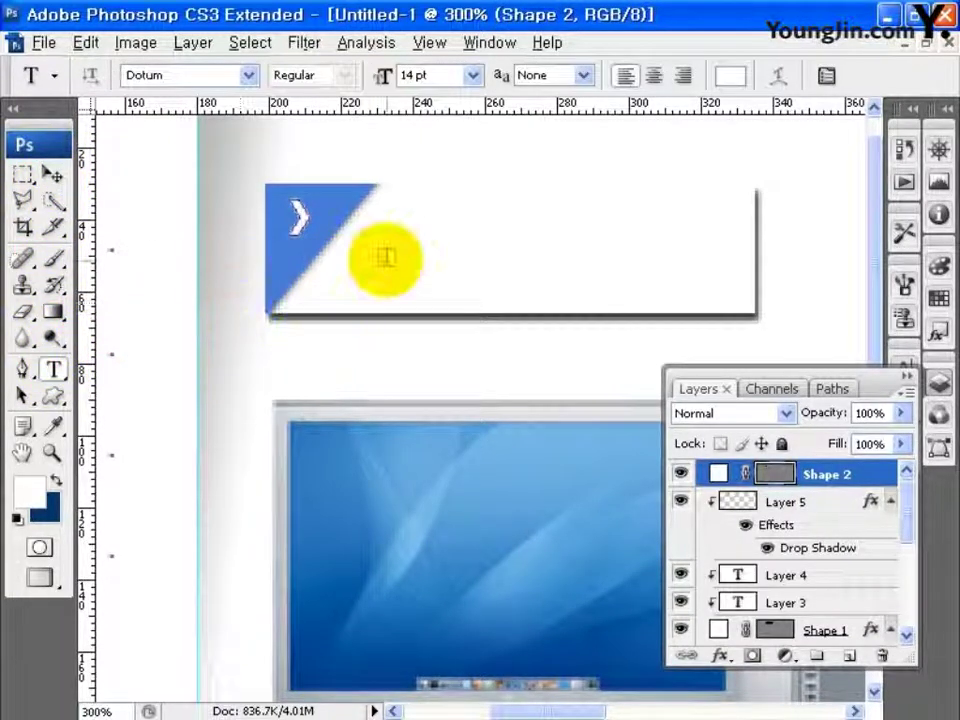
left_click(392, 265)
left_click(905, 366)
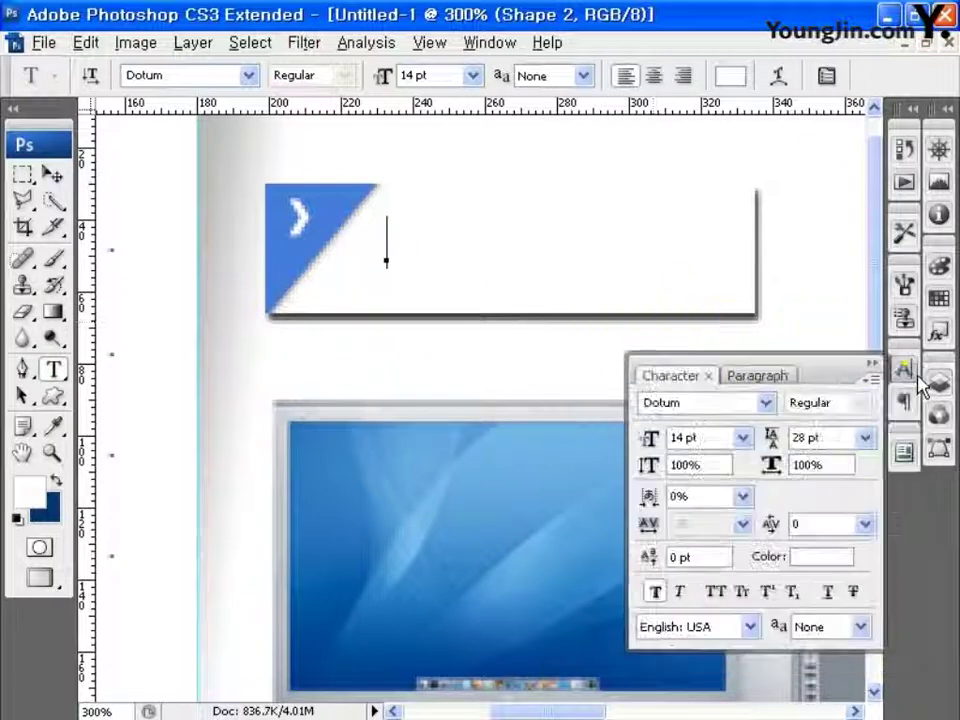
left_click(768, 401)
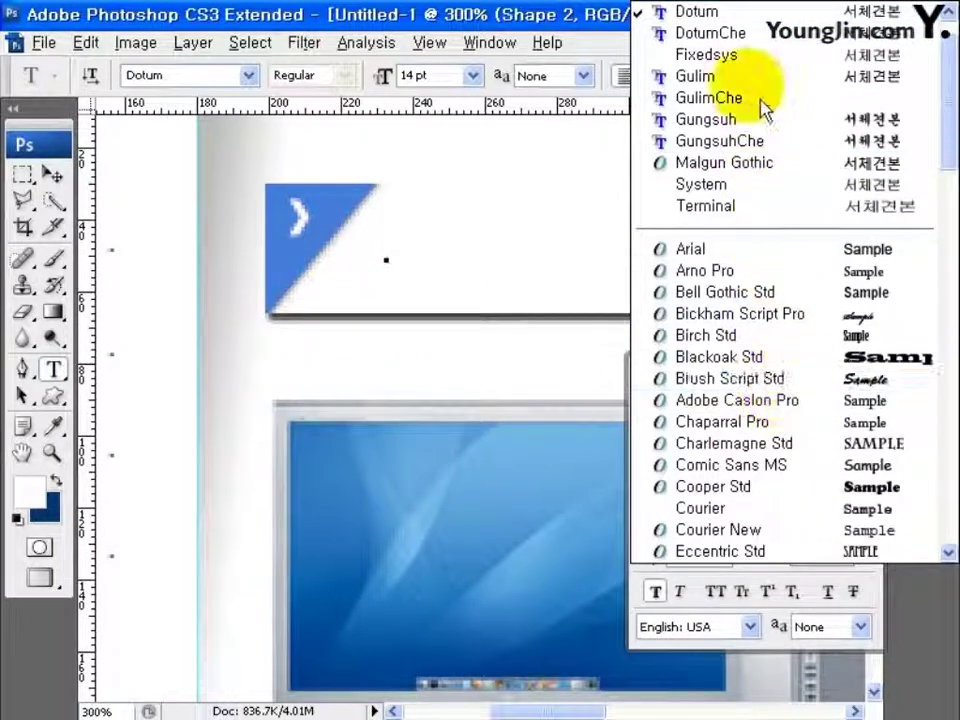
left_click(745, 13)
left_click(649, 438)
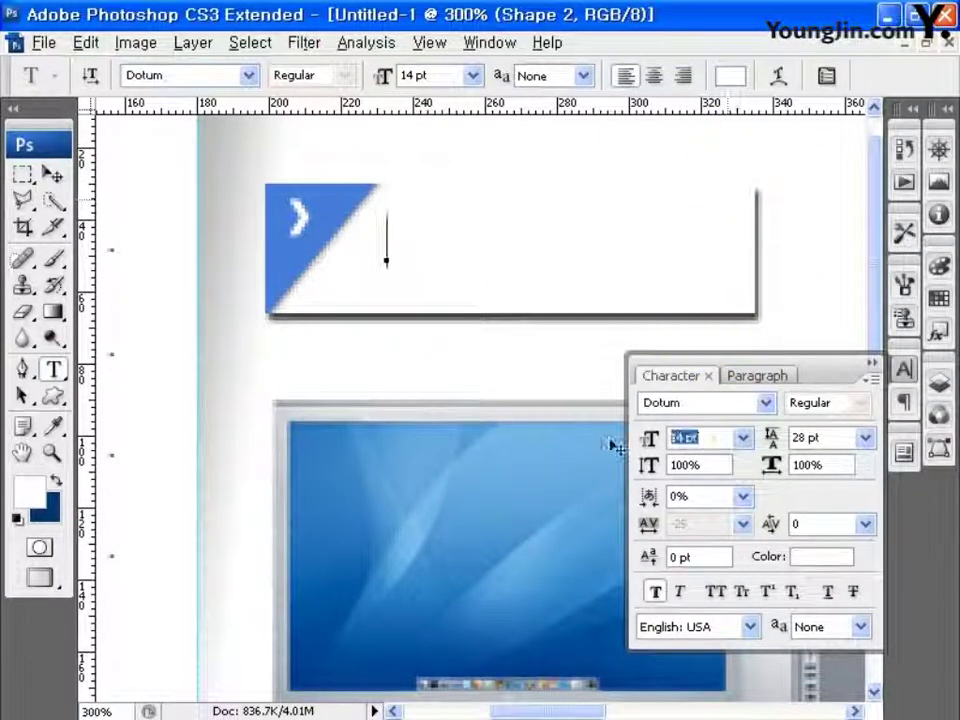
type("14")
key("Return")
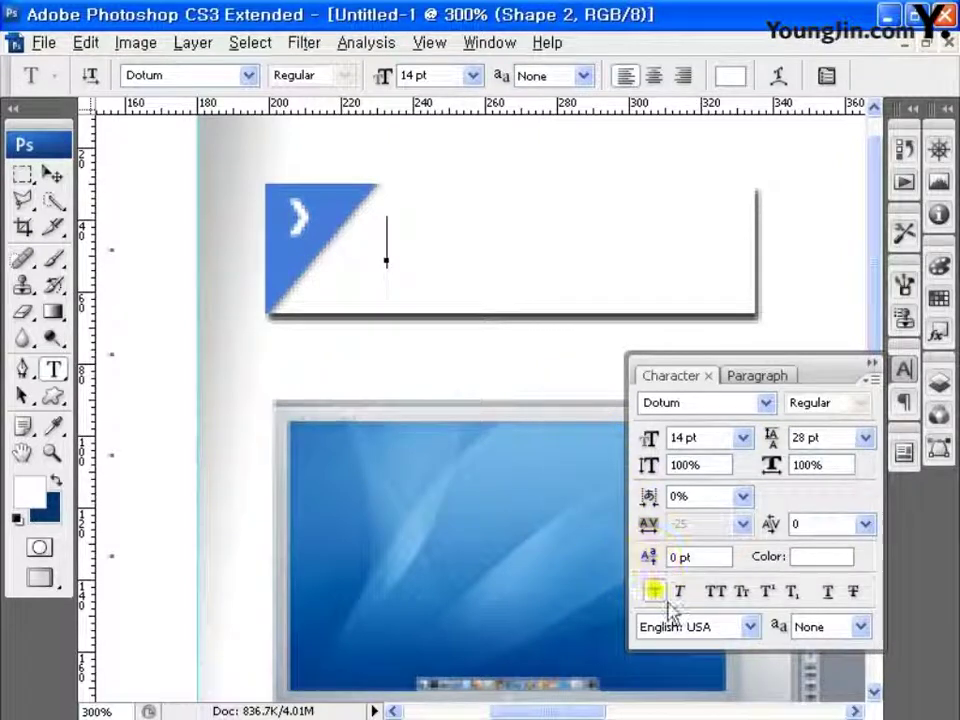
Step: Set the text color to #0F44A6 and enter 제품상세정보 as the label
left_click(822, 556)
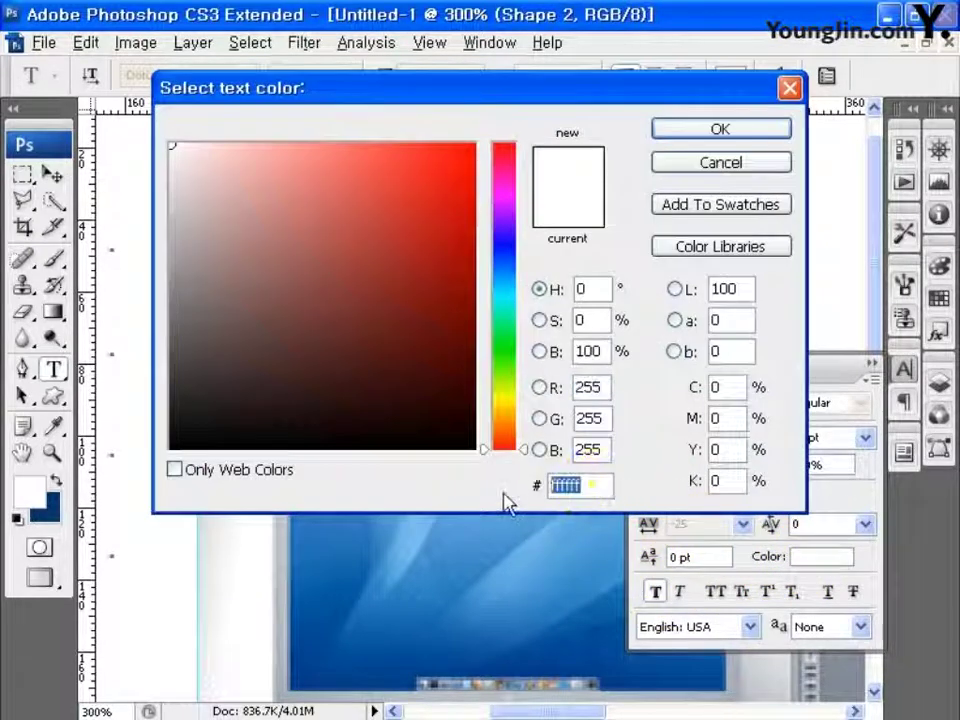
type("0F44A6")
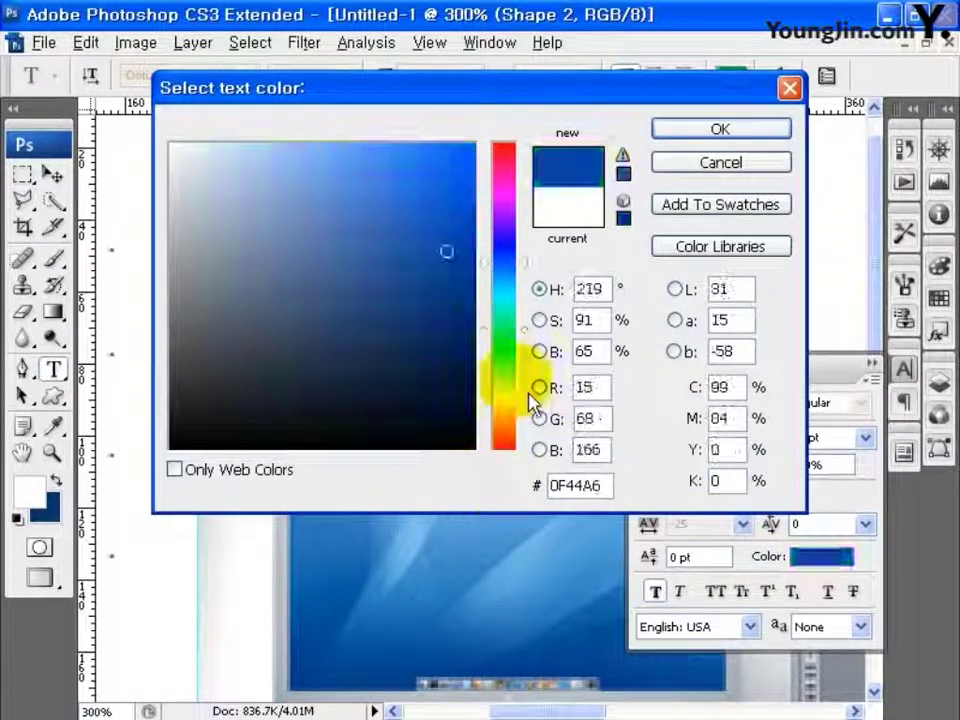
left_click(672, 132)
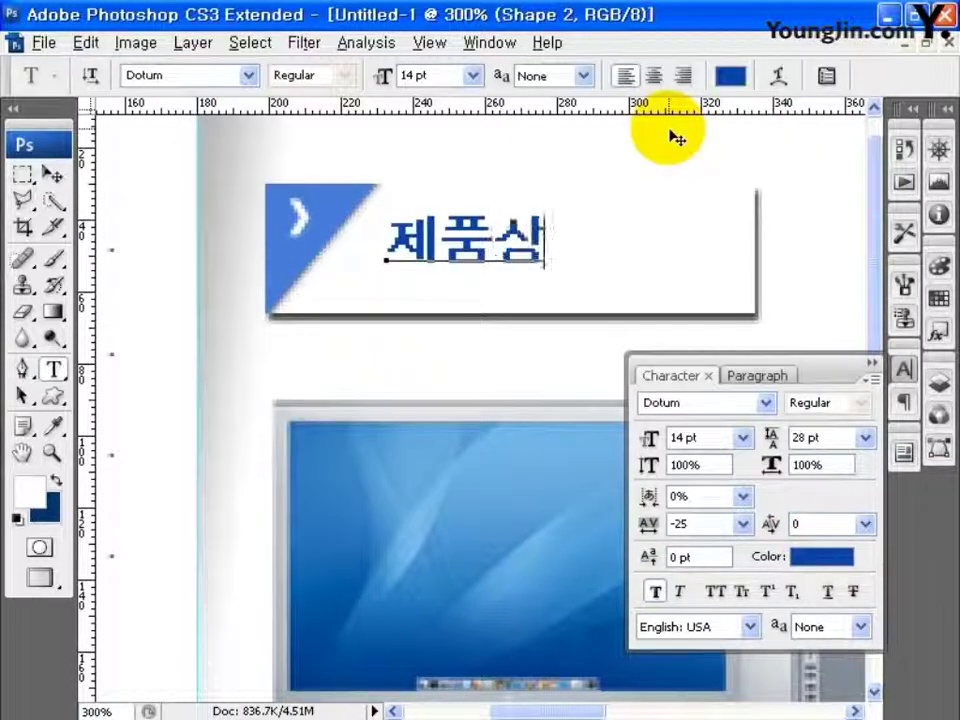
type("ㅗ")
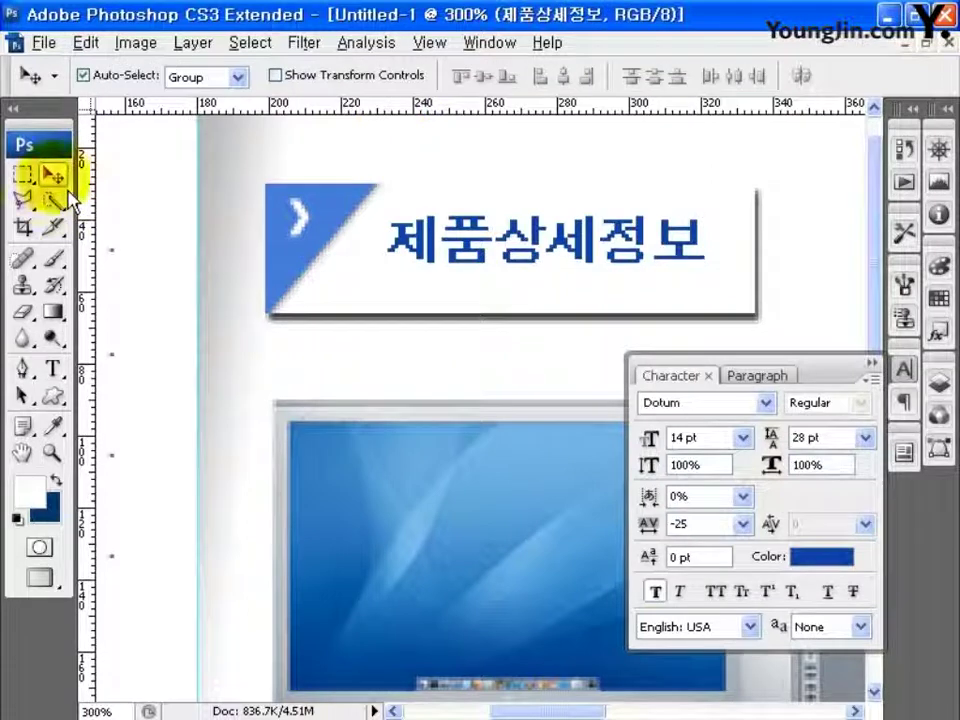
Step: Nudge the label text about 6 px to the right and 3 px down within the white box
key("Right")
key("Right")
key("Right")
key("Right")
key("Right")
key("Right")
key("Down")
key("Down")
key("Down")
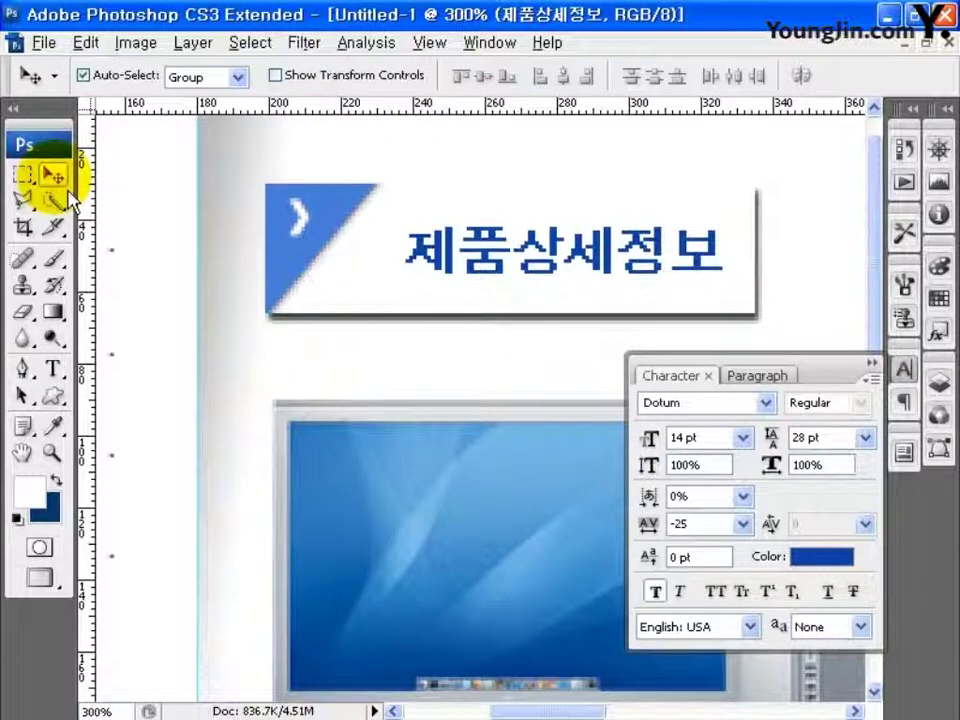
Step: Draw a 1 px vertical line in #949494, about 230 px long, between the computer tower and the second guide
key("ctrl+alt+0")
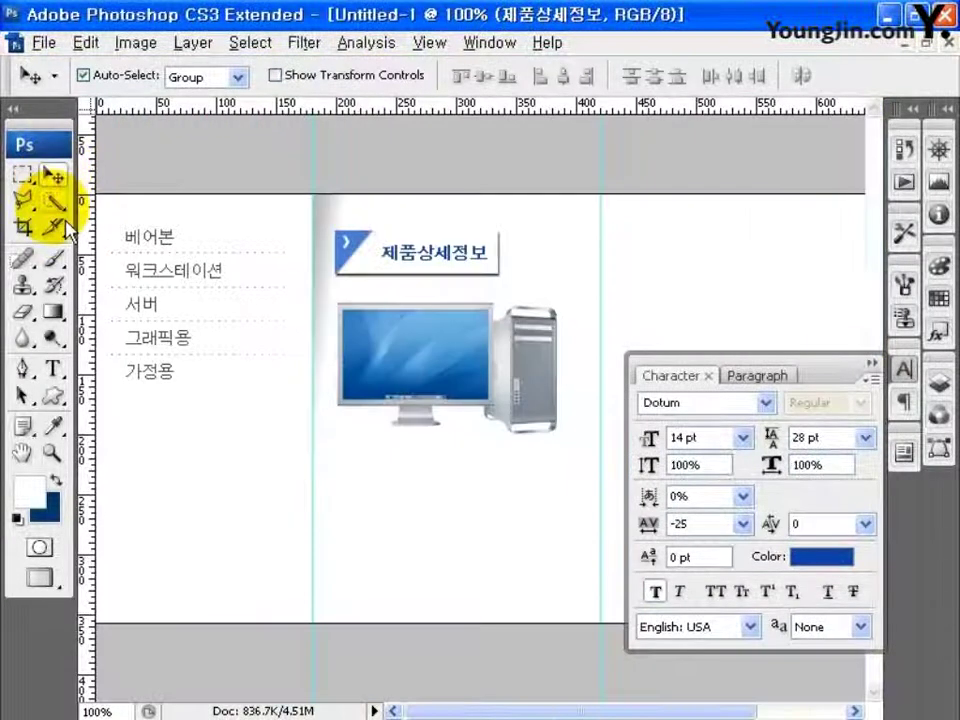
left_click_drag(55, 398, 128, 484)
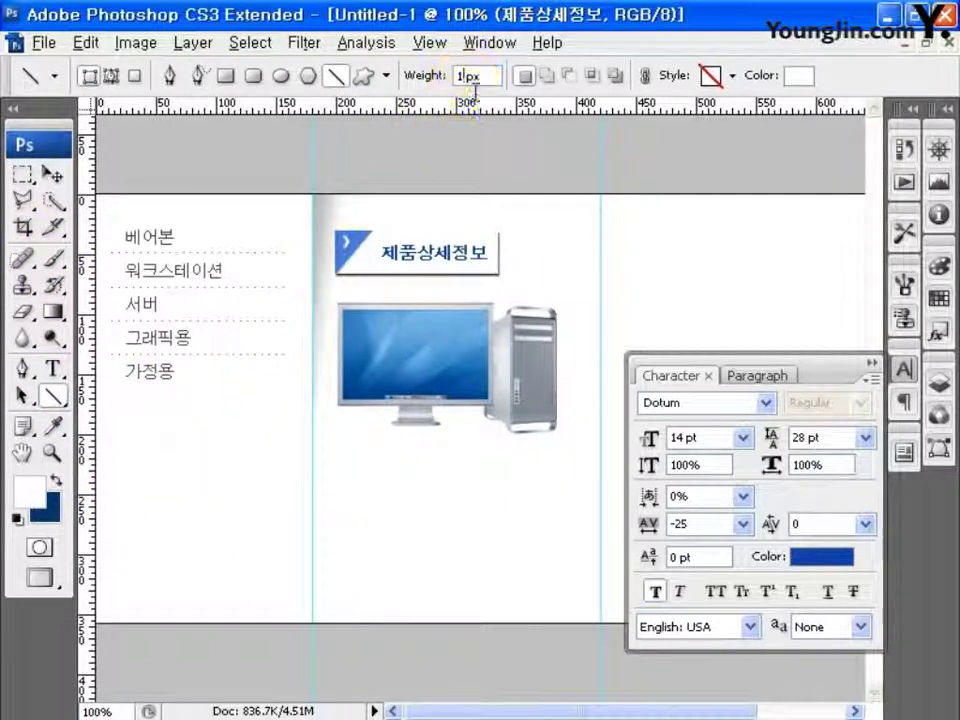
left_click(28, 490)
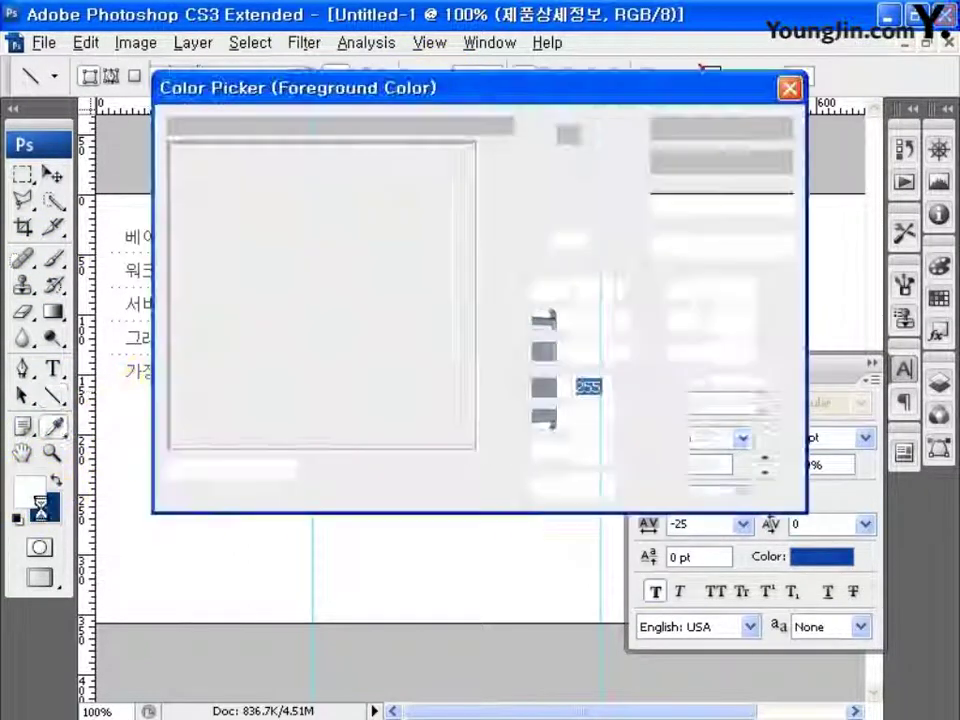
type("949494")
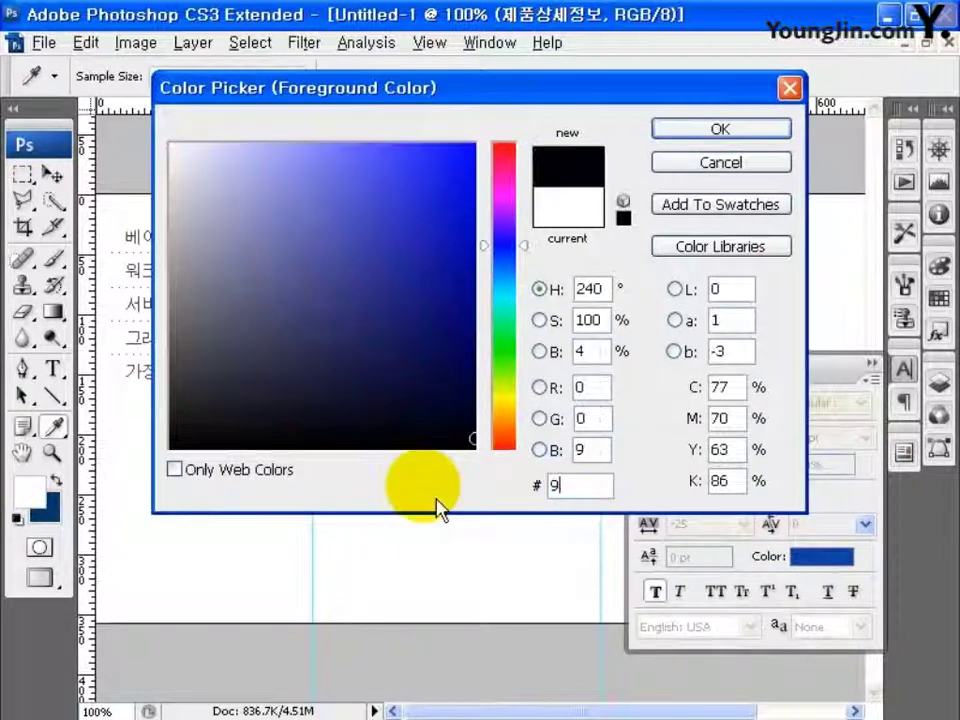
left_click(713, 129)
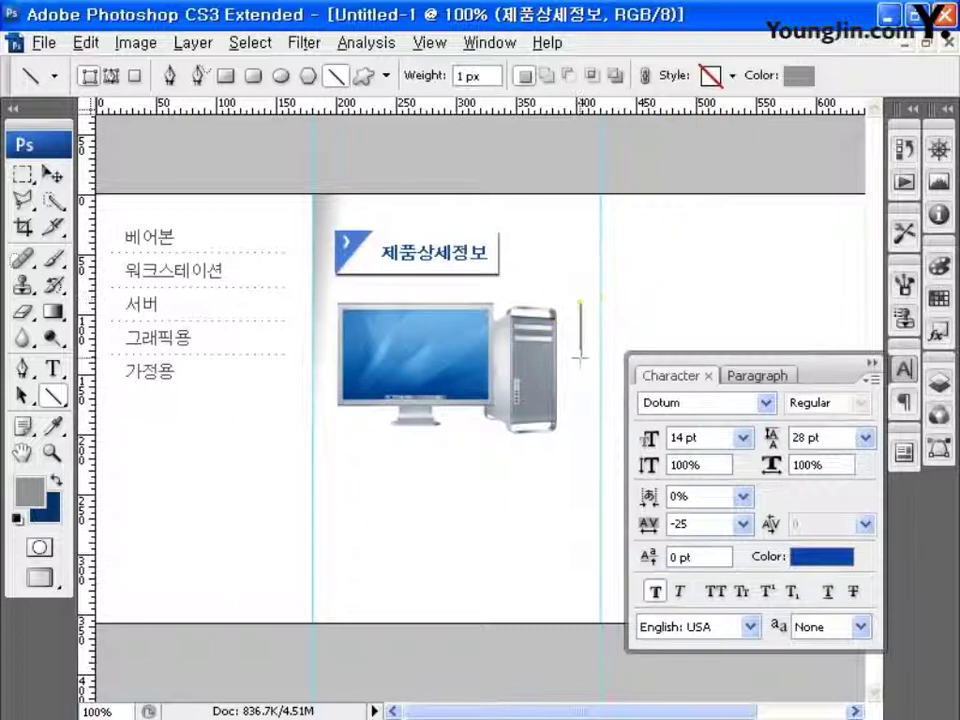
left_click_drag(580, 355, 579, 578)
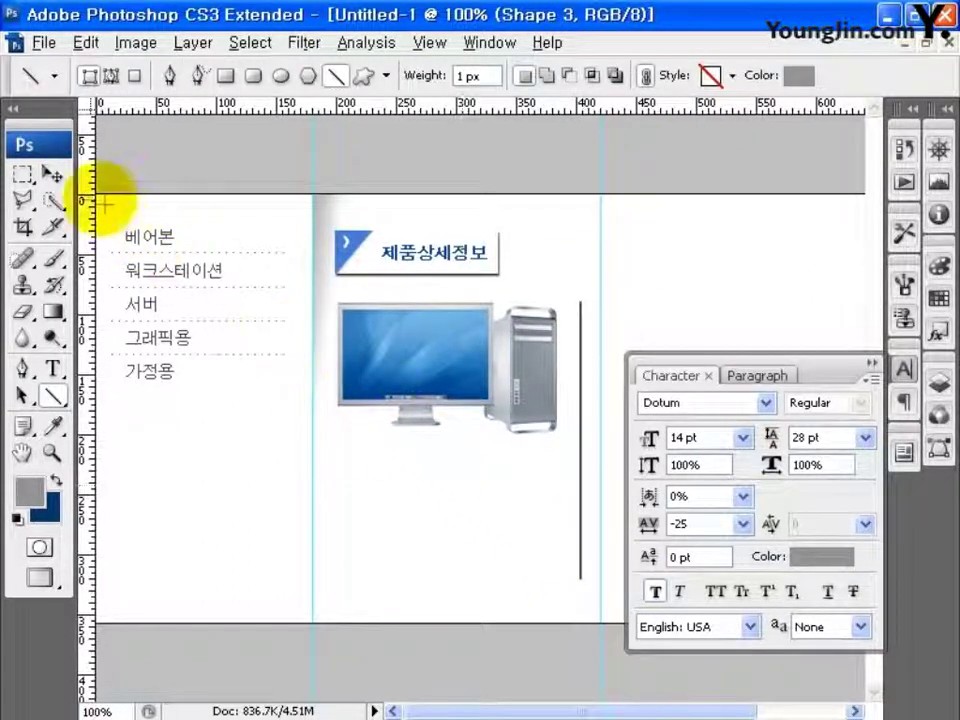
Step: Crop the canvas to the 420 px wide area left of the second vertical guide, keeping the full height
left_click(53, 176)
key("ctrl+minus")
left_click(23, 227)
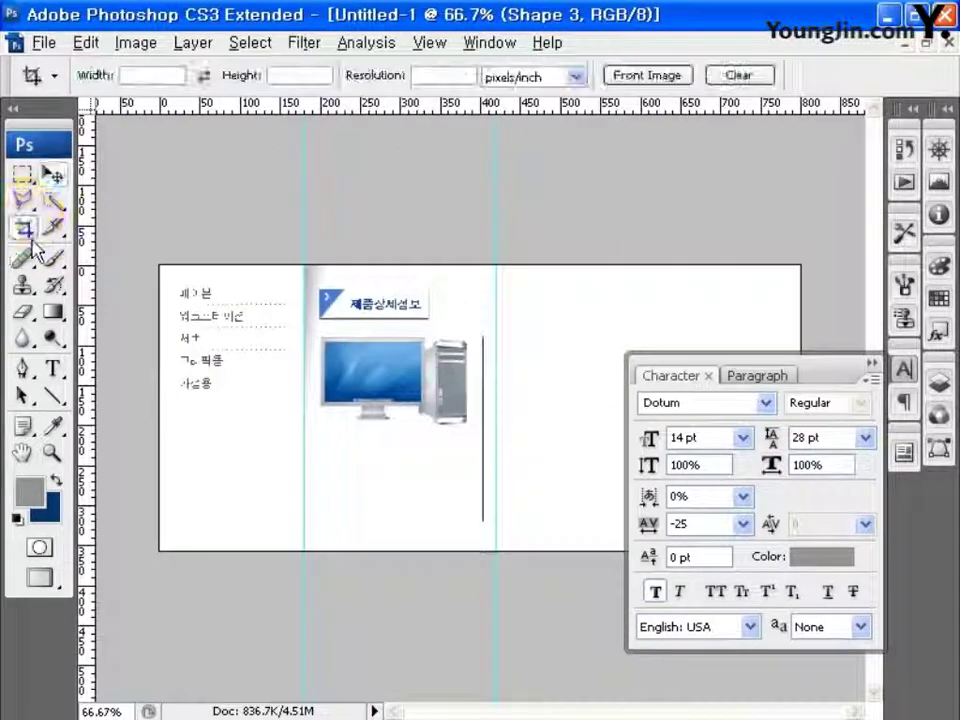
left_click_drag(155, 262, 495, 549)
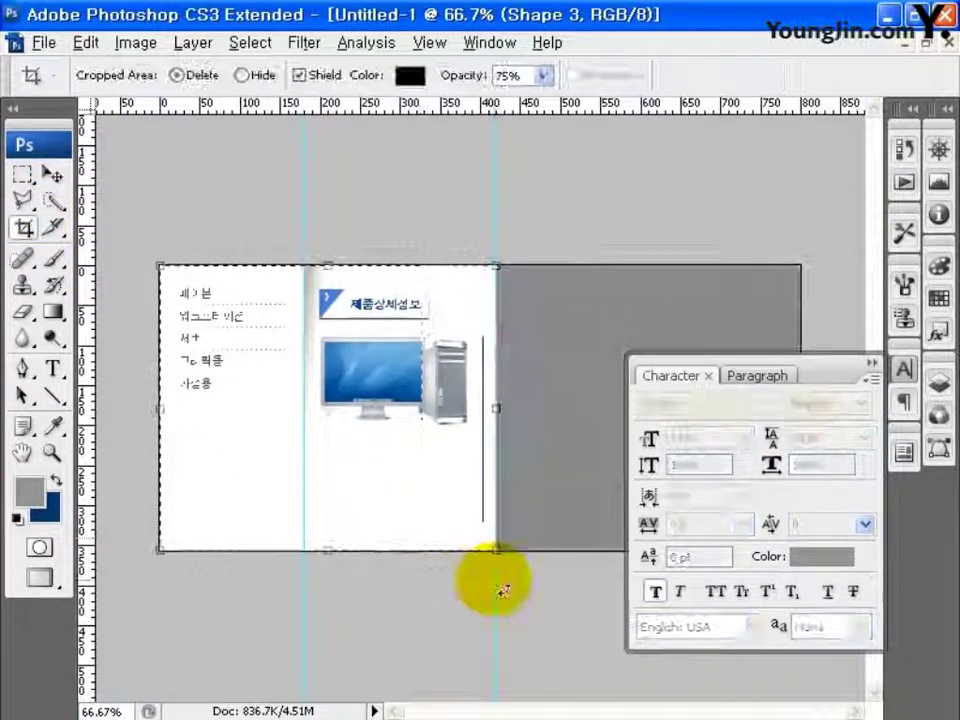
double_click(450, 527)
Step: Export the cropped image for the web as a maximum-quality (100) JPEG named main in the 작업 folder
left_click(42, 43)
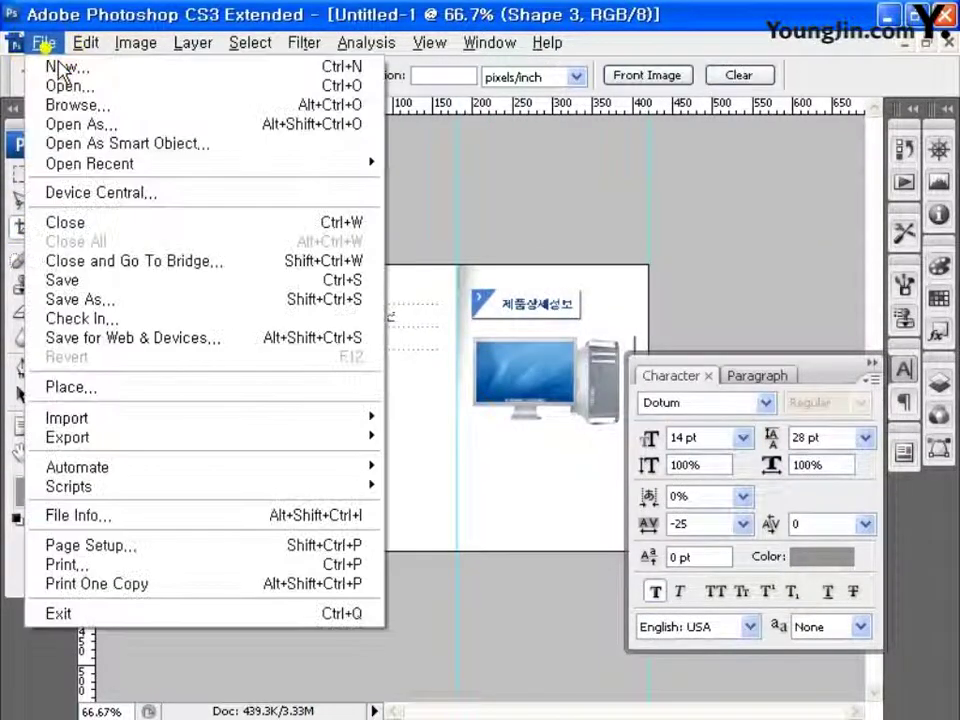
left_click(133, 340)
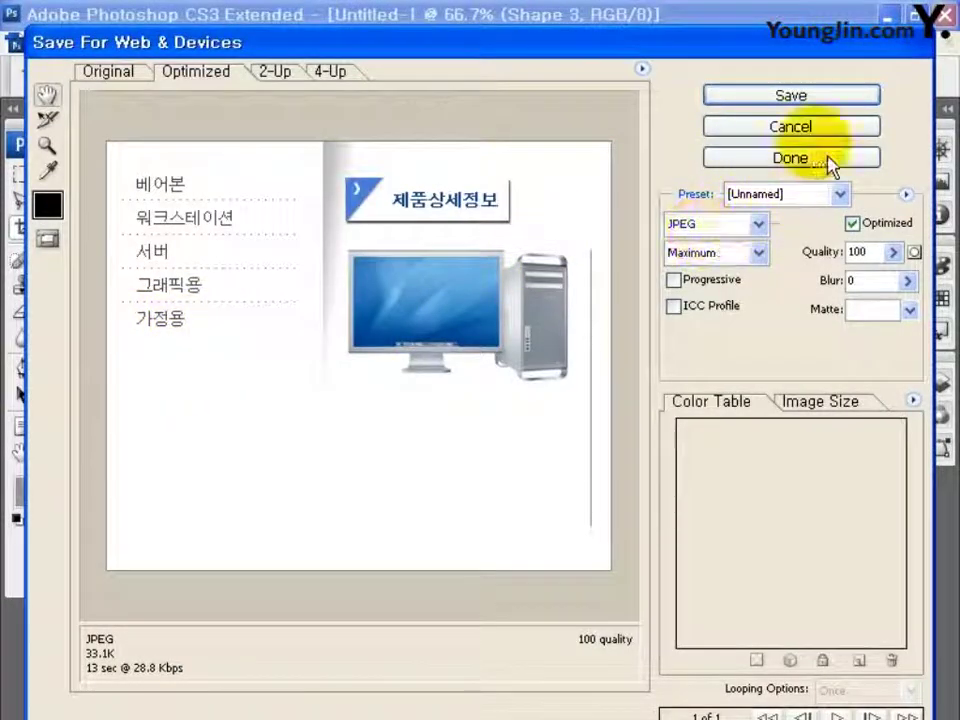
left_click(853, 97)
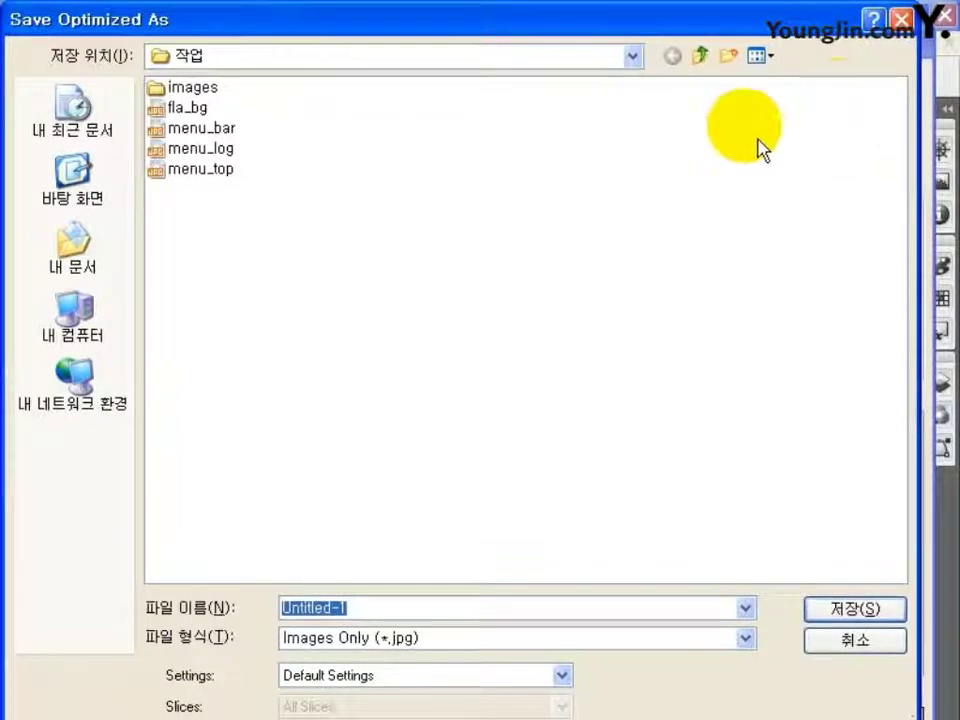
type("main")
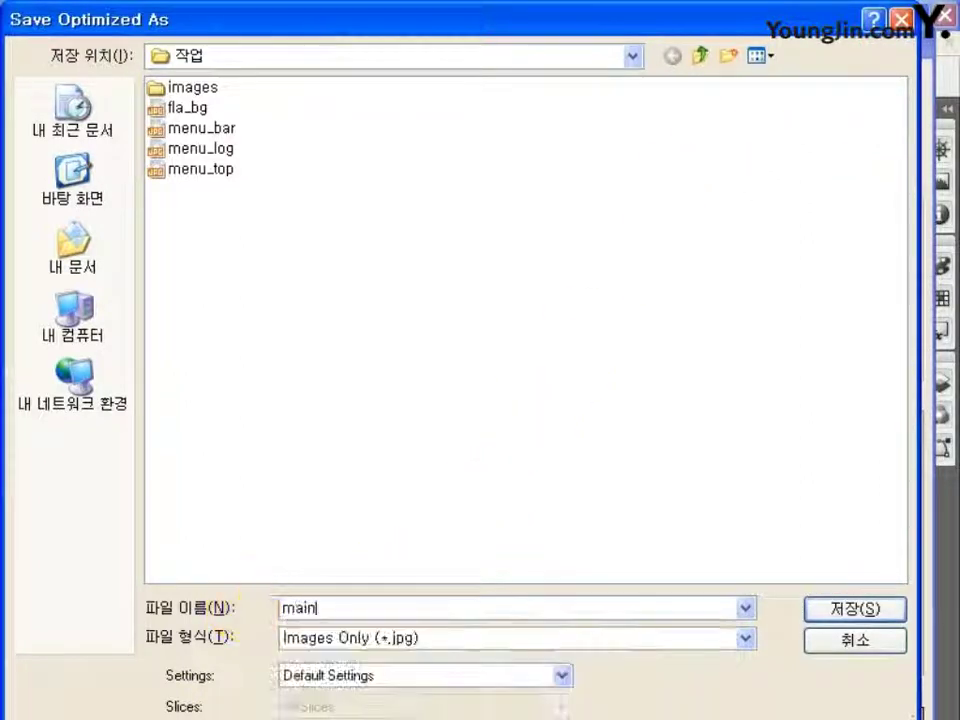
left_click(855, 610)
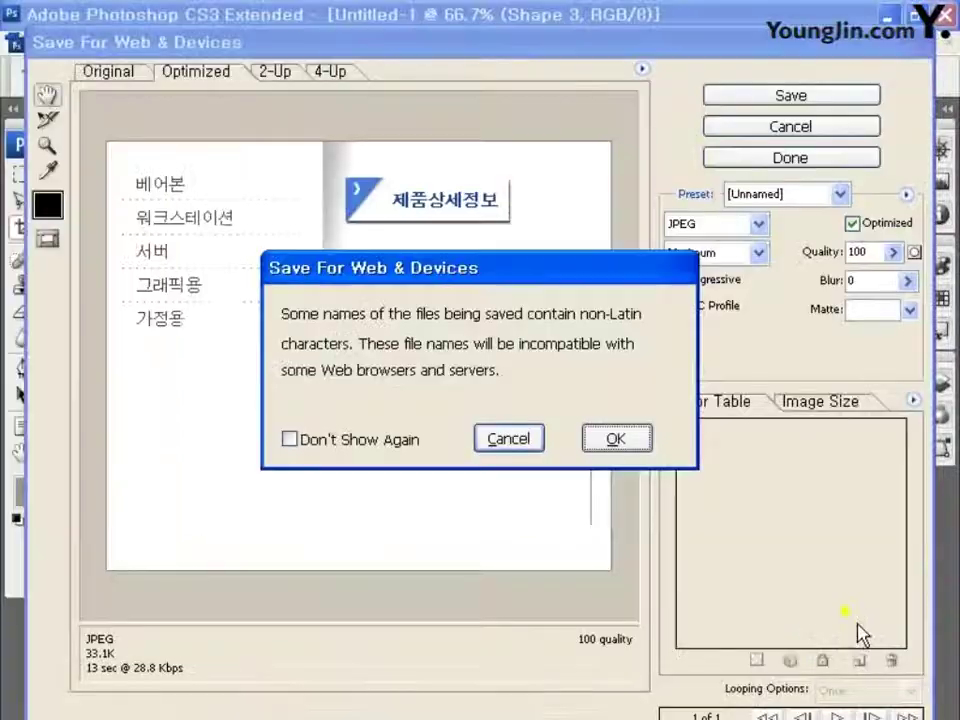
left_click(630, 438)
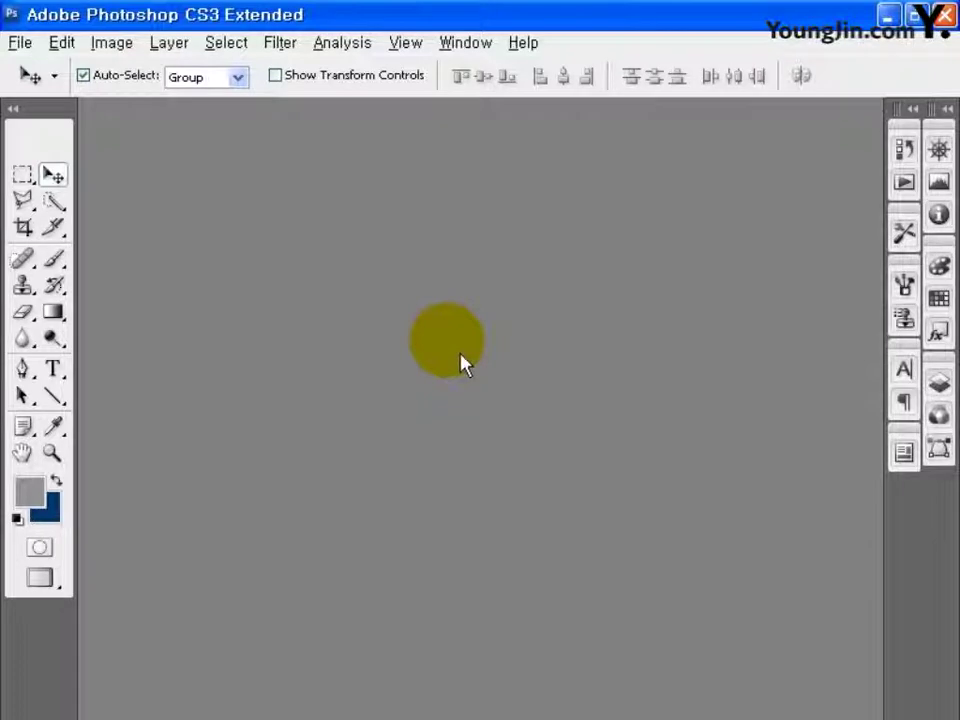
Step: Create a new 800 x 64 px document at 72 pixels/inch in RGB Color with a white background
left_click(20, 42)
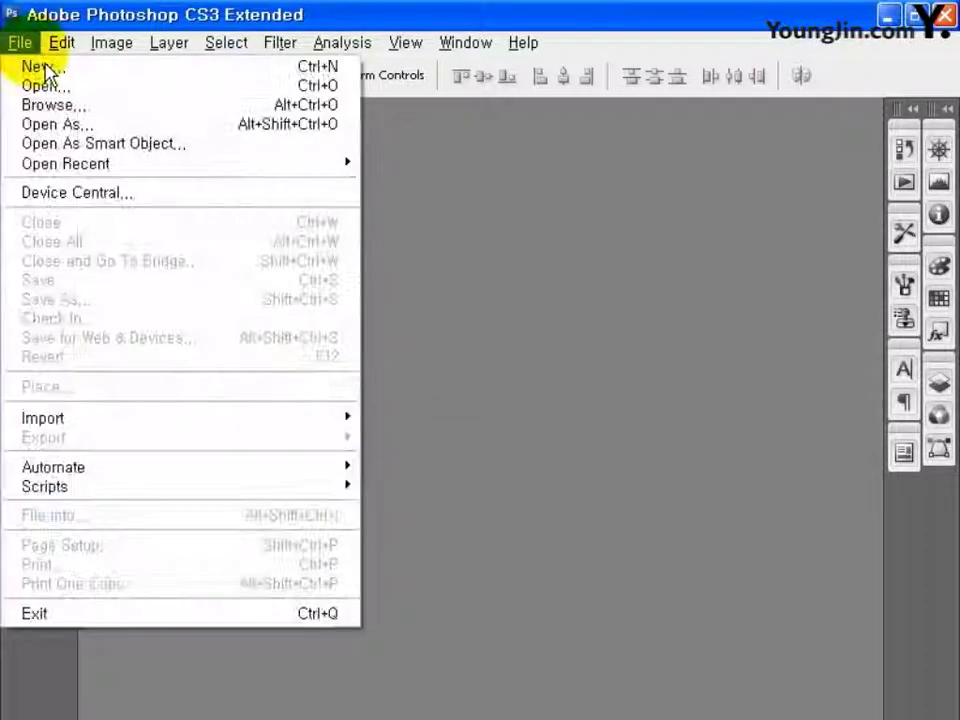
left_click(45, 68)
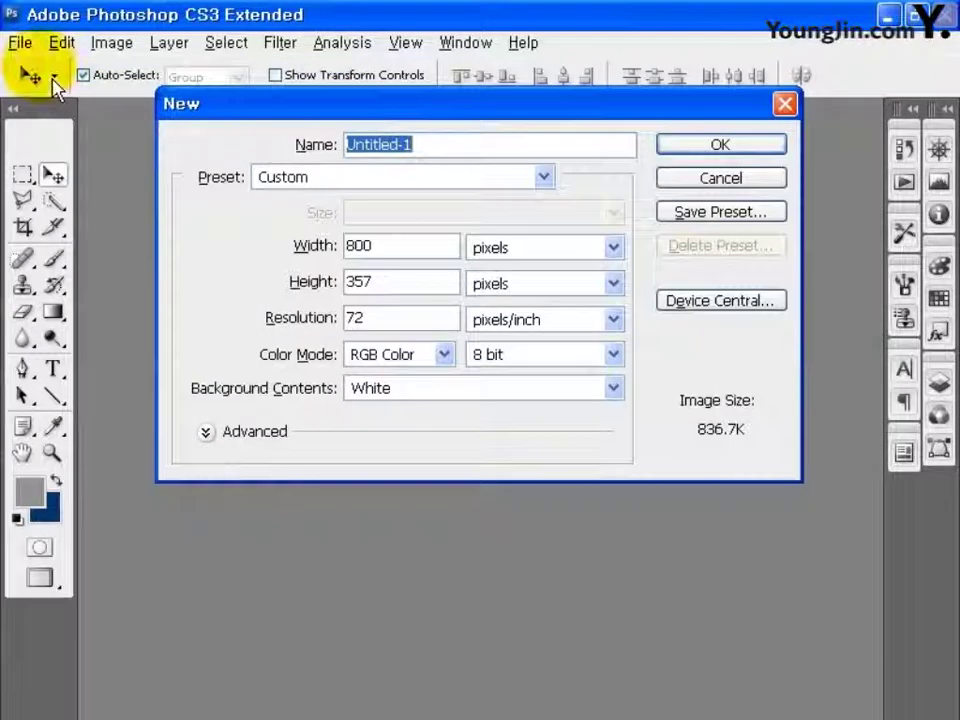
left_click(393, 262)
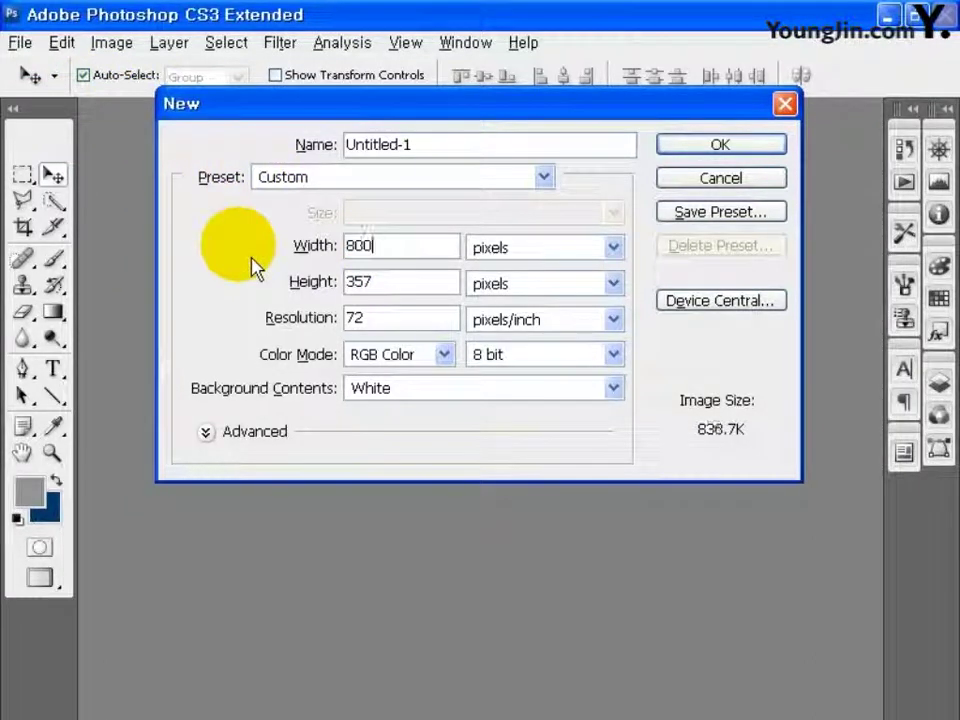
double_click(383, 289)
type("64")
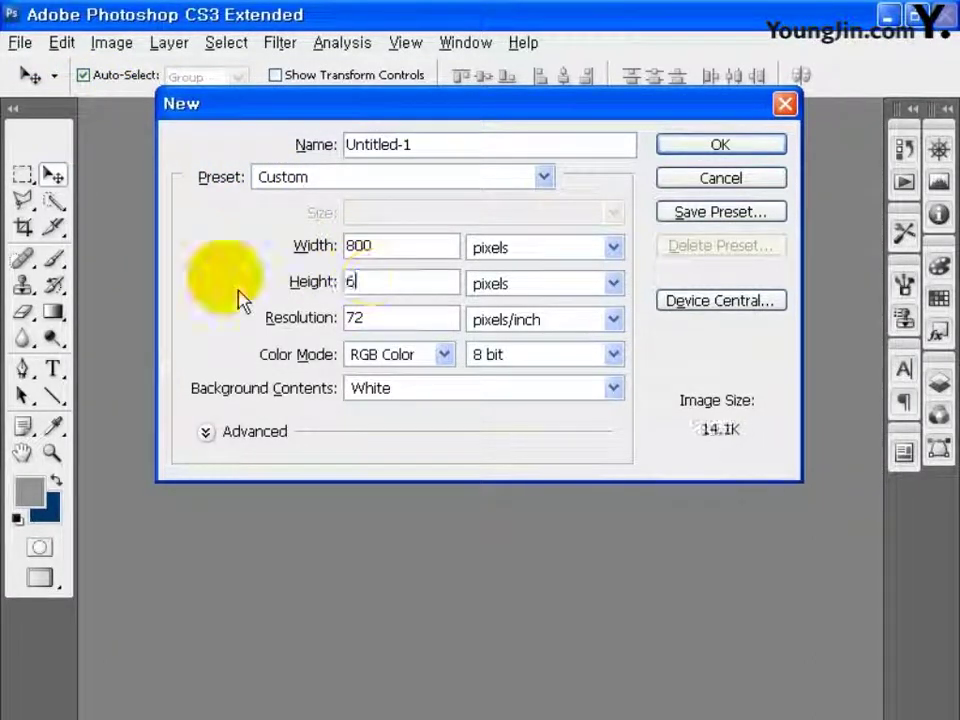
left_click(395, 330)
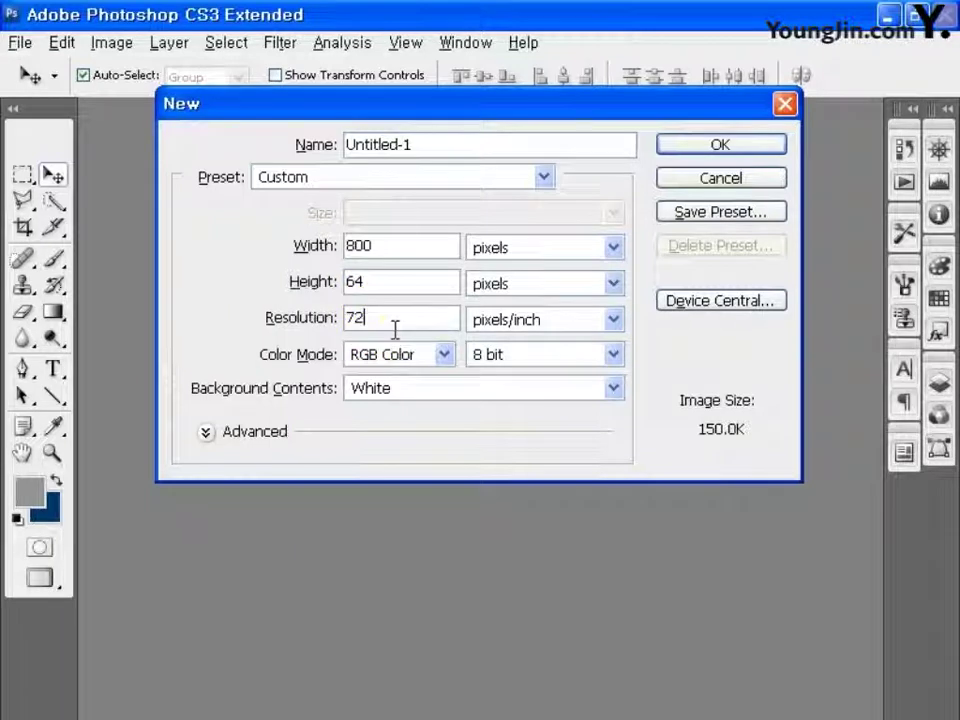
left_click(443, 356)
left_click(432, 416)
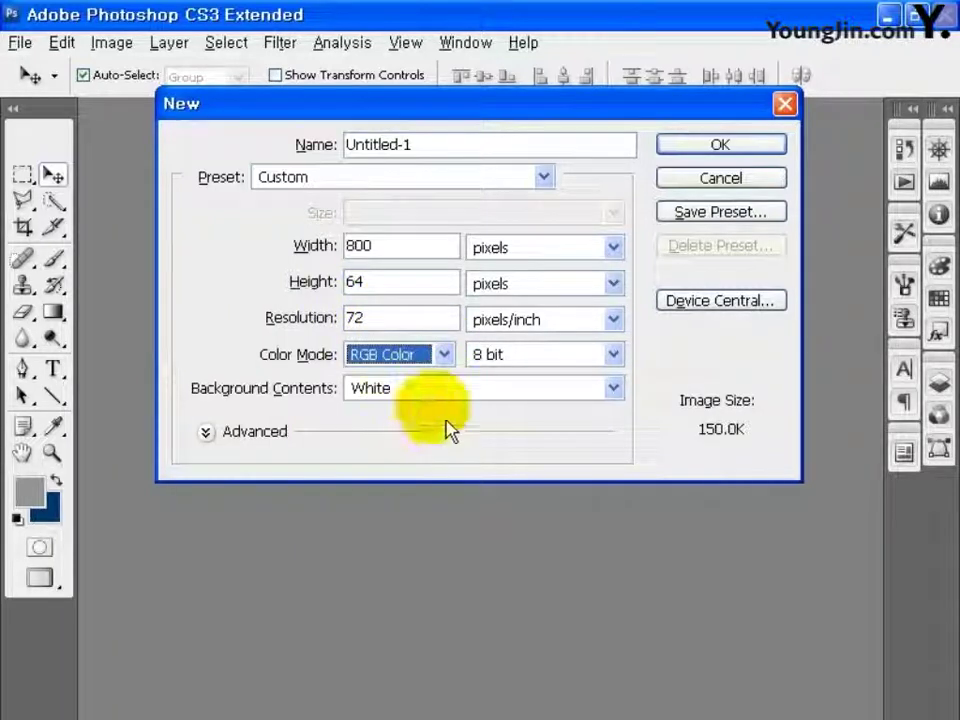
left_click(714, 144)
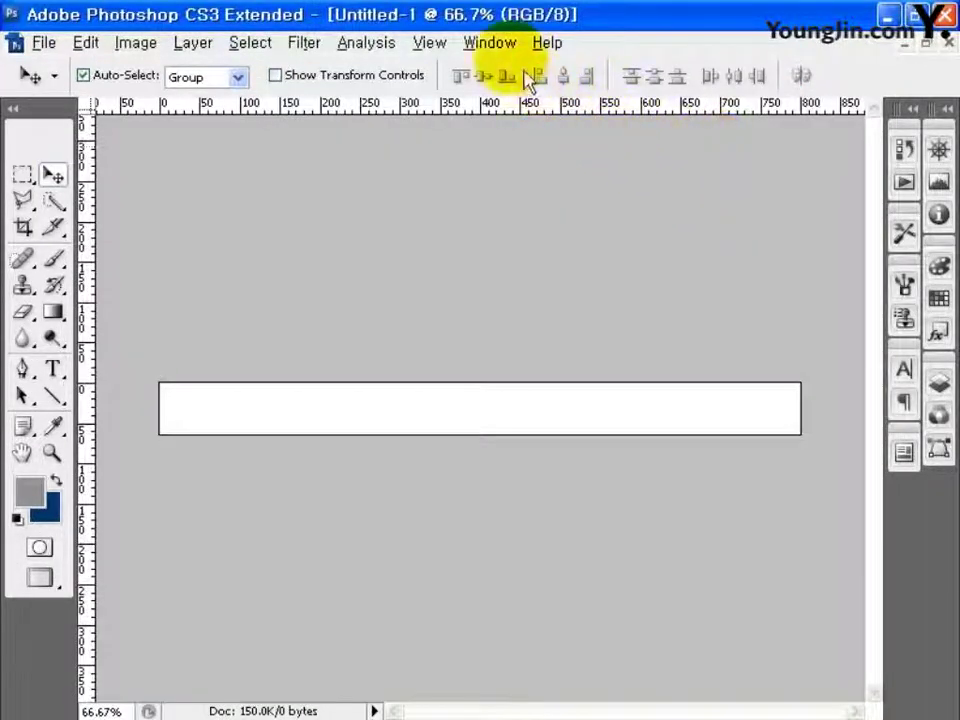
Step: Show the Info readout and place a horizontal guide about 5 px below the canvas top and a vertical guide at 180 px
left_click(490, 42)
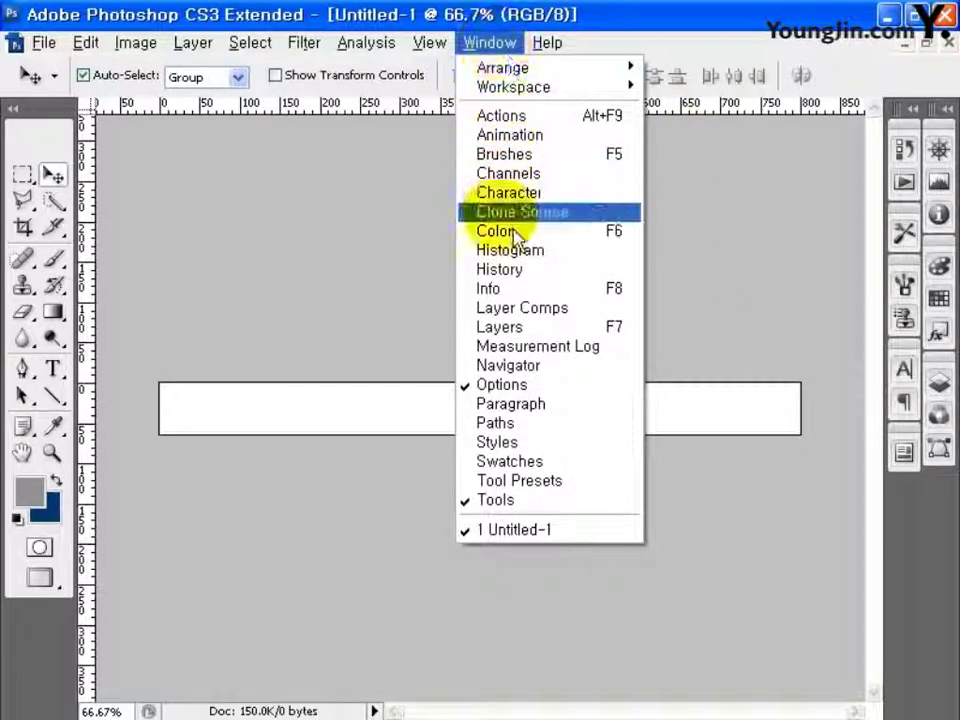
left_click(510, 289)
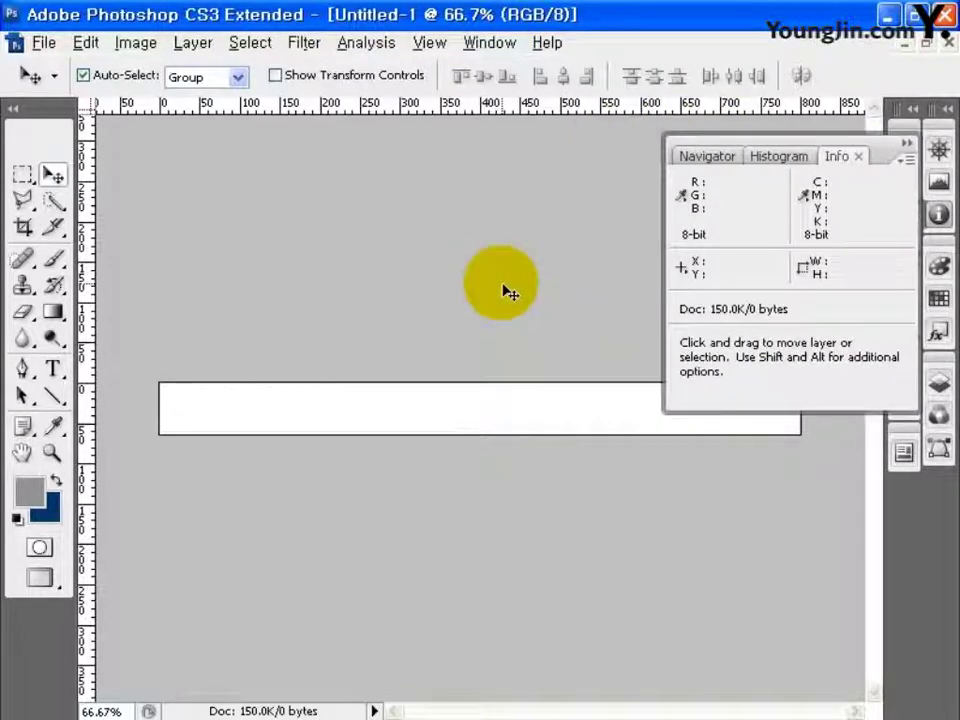
key("ctrl+alt+0")
key("ctrl+plus")
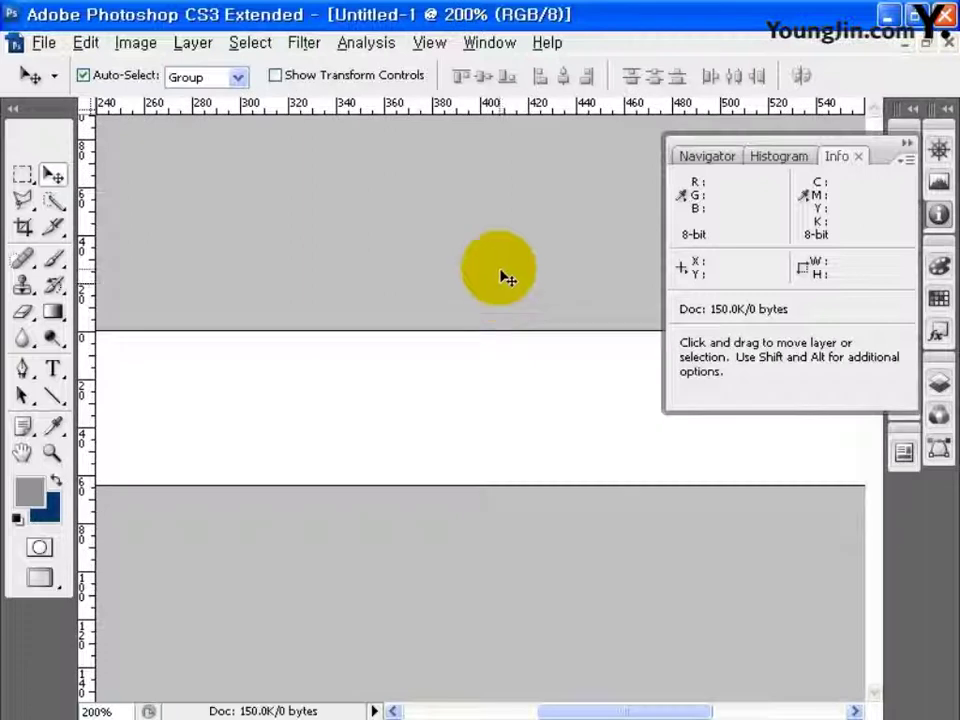
left_click_drag(503, 231, 504, 343)
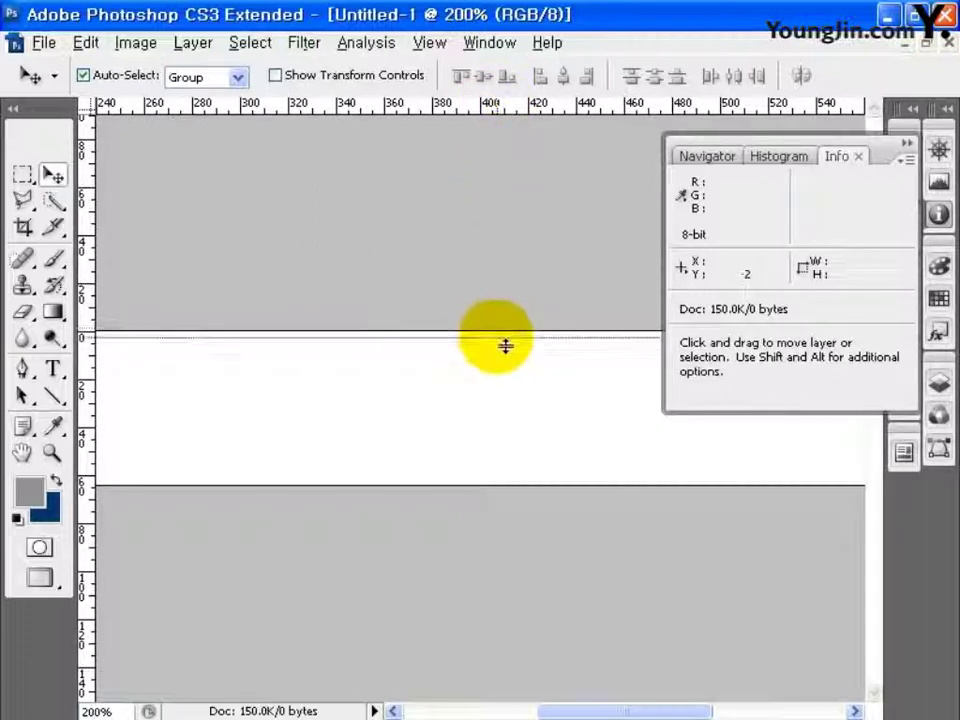
key("ctrl+minus")
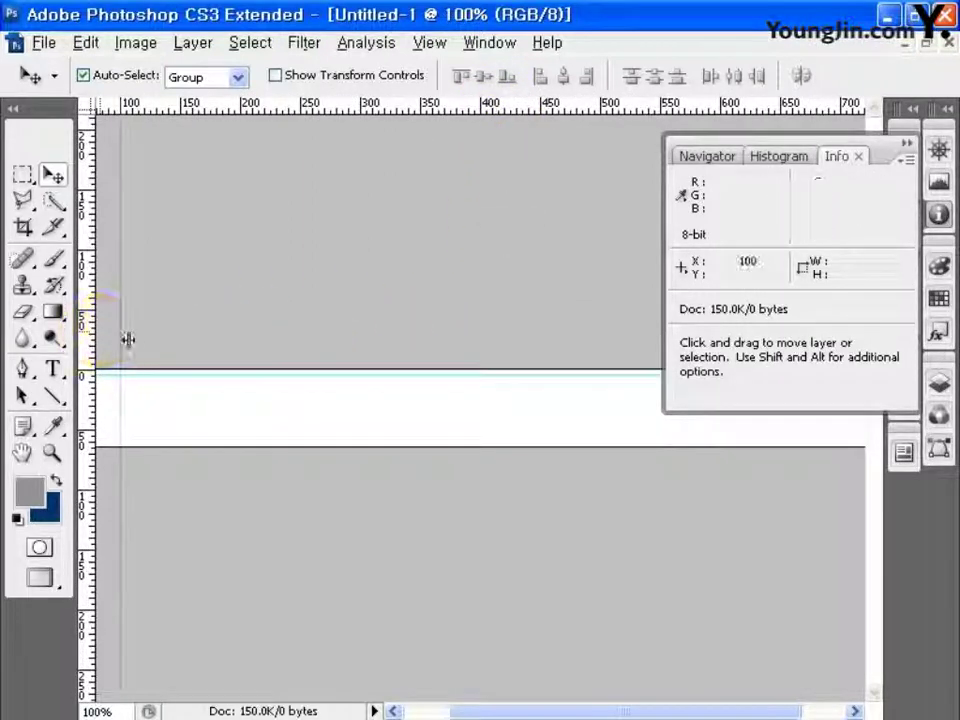
left_click_drag(128, 340, 224, 340)
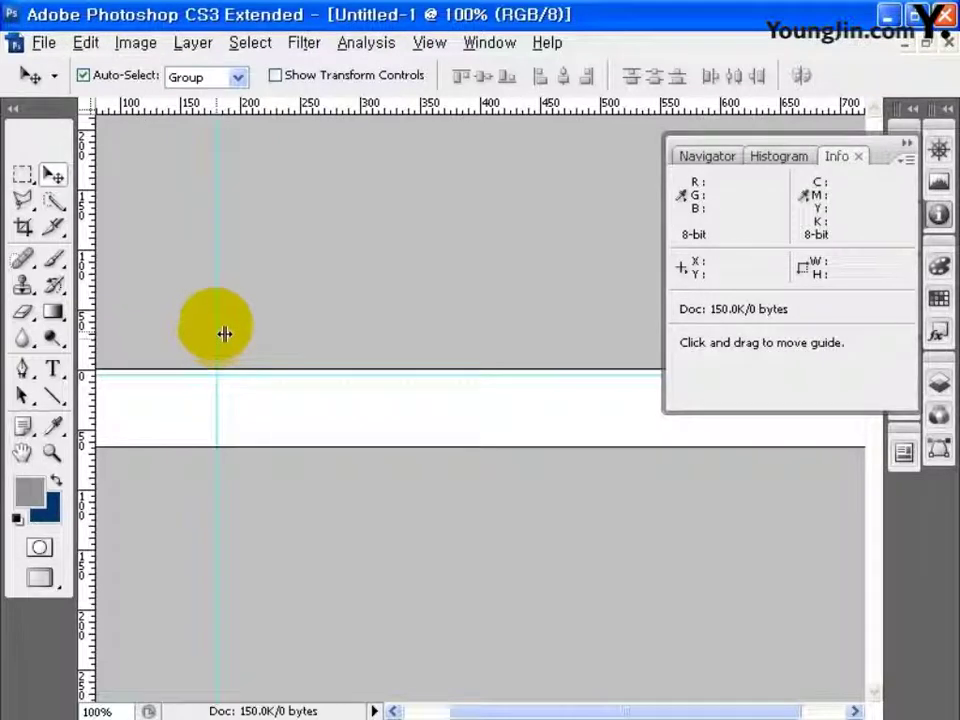
Step: Add a new layer and select the full-width strip above the horizontal guide with the Rectangular Marquee
left_click(942, 386)
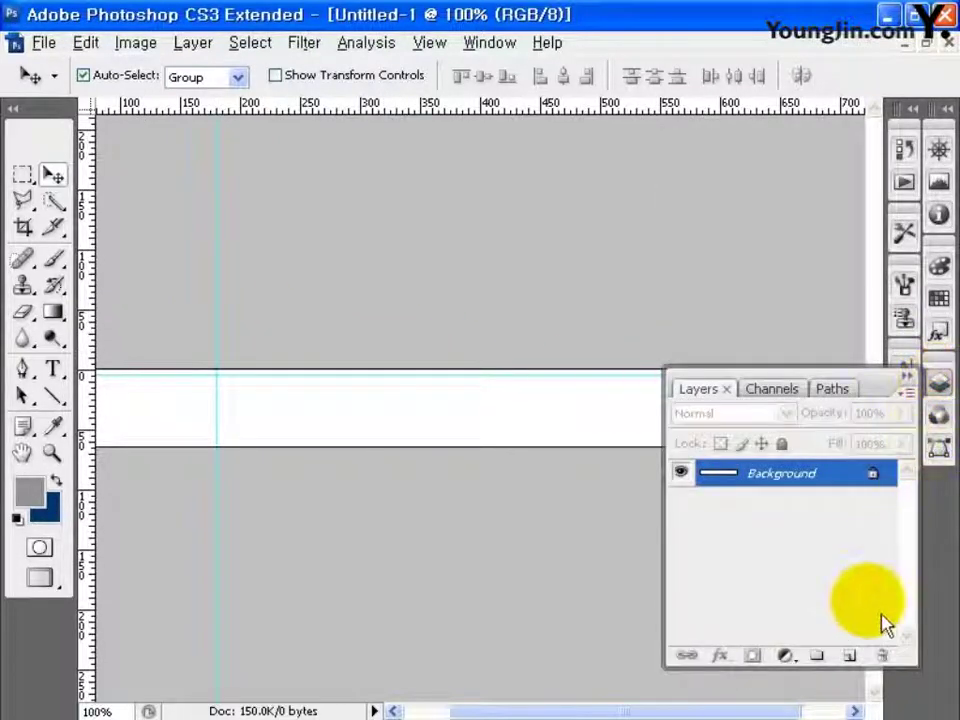
left_click(850, 656)
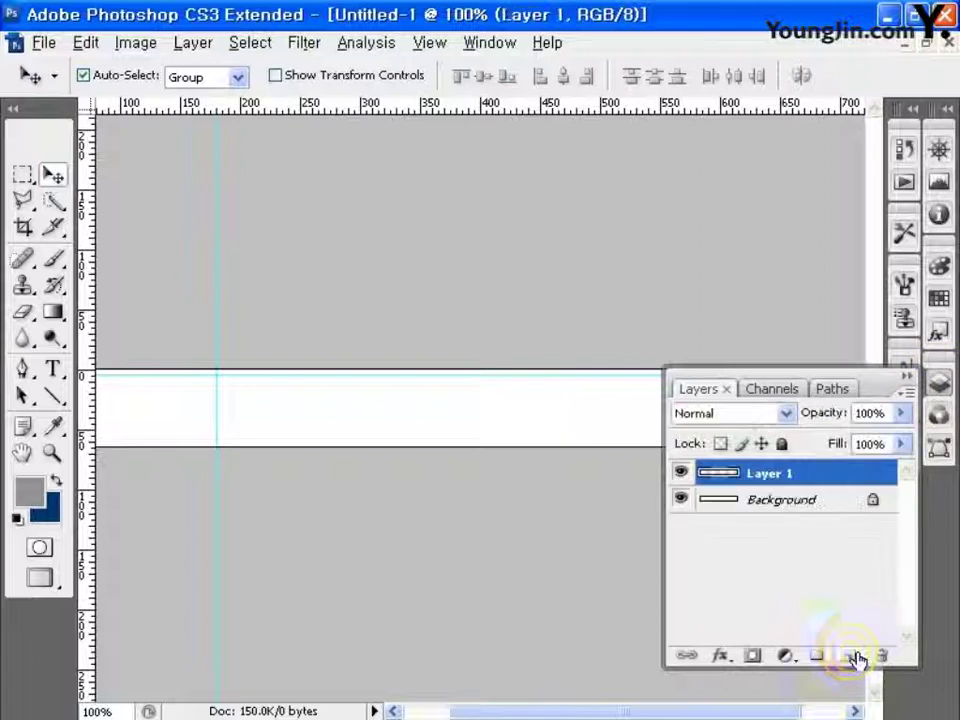
left_click(22, 174)
key("ctrl+minus")
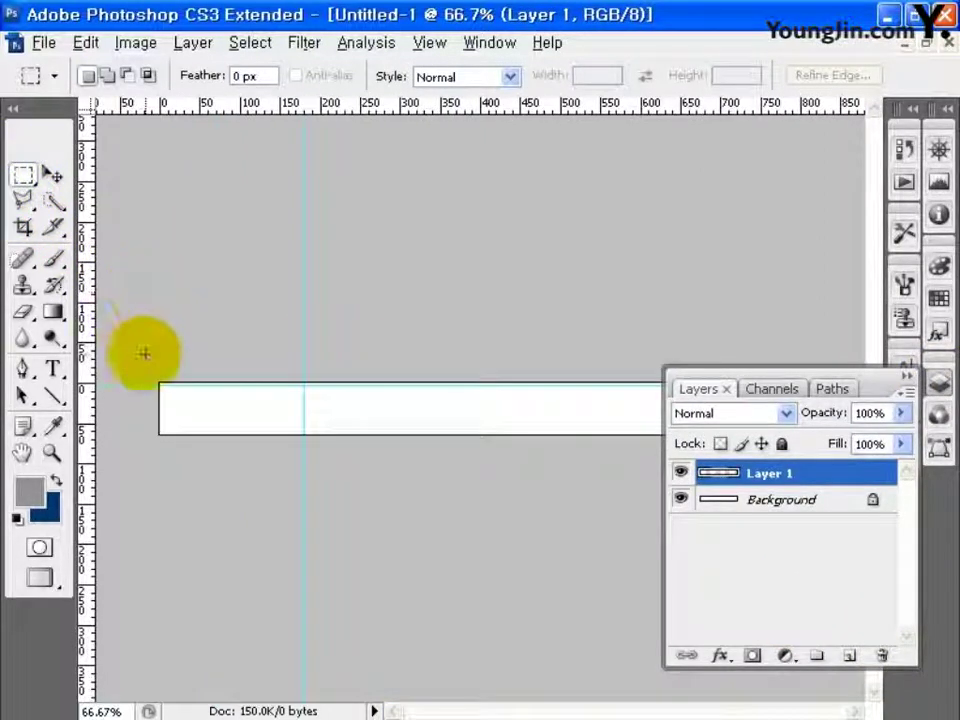
left_click_drag(255, 372, 836, 354)
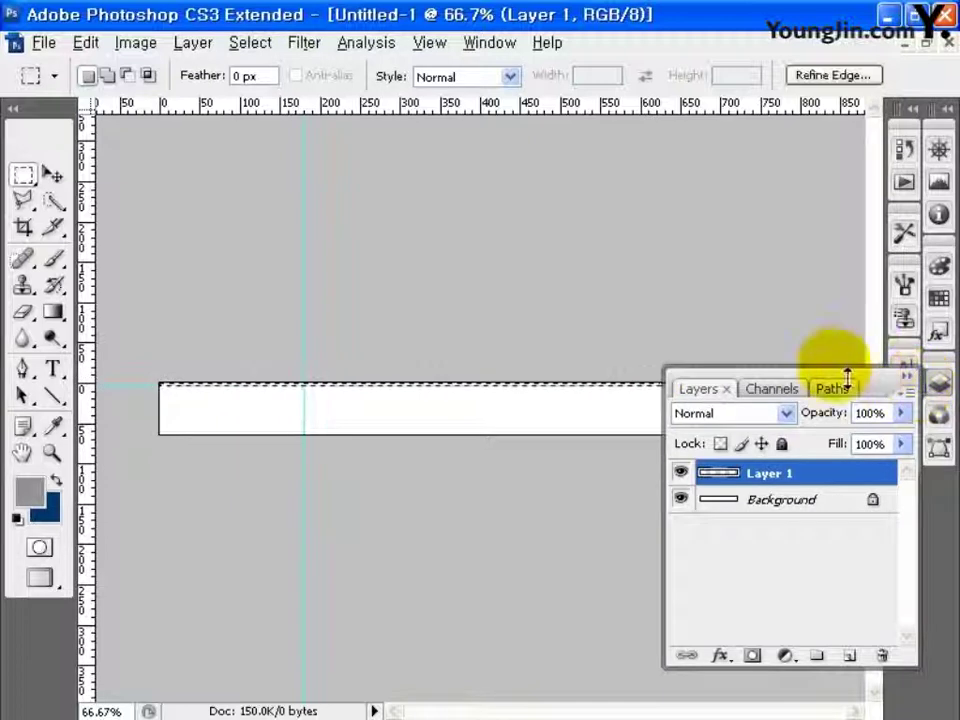
Step: Set the foreground color to #3B3B43, fill the selected strip with it and deselect
left_click(30, 492)
left_click(583, 487)
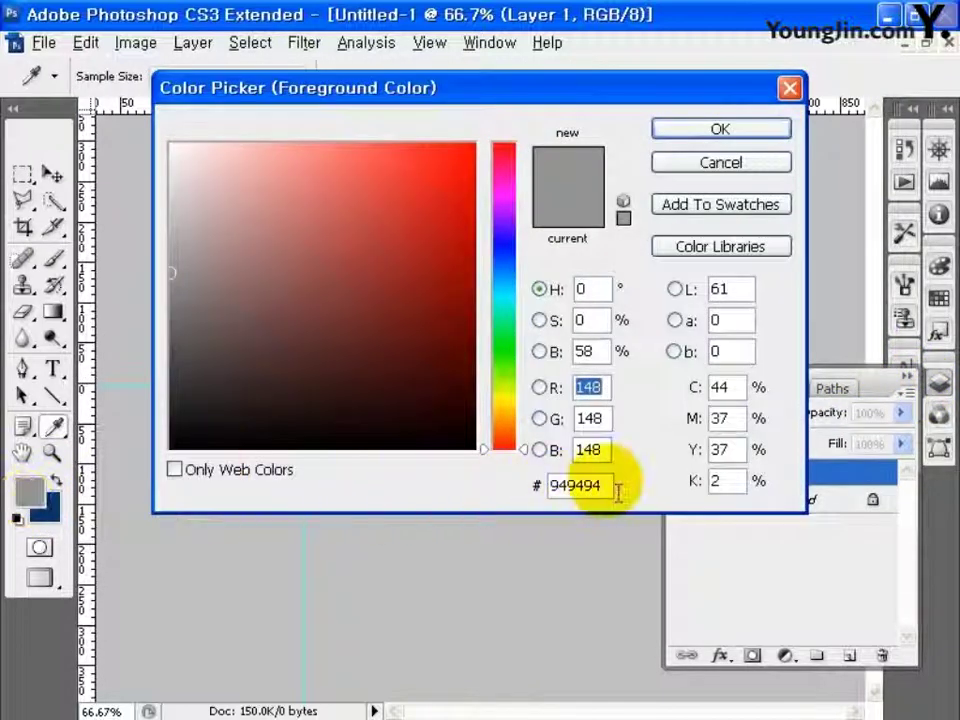
type("3B3")
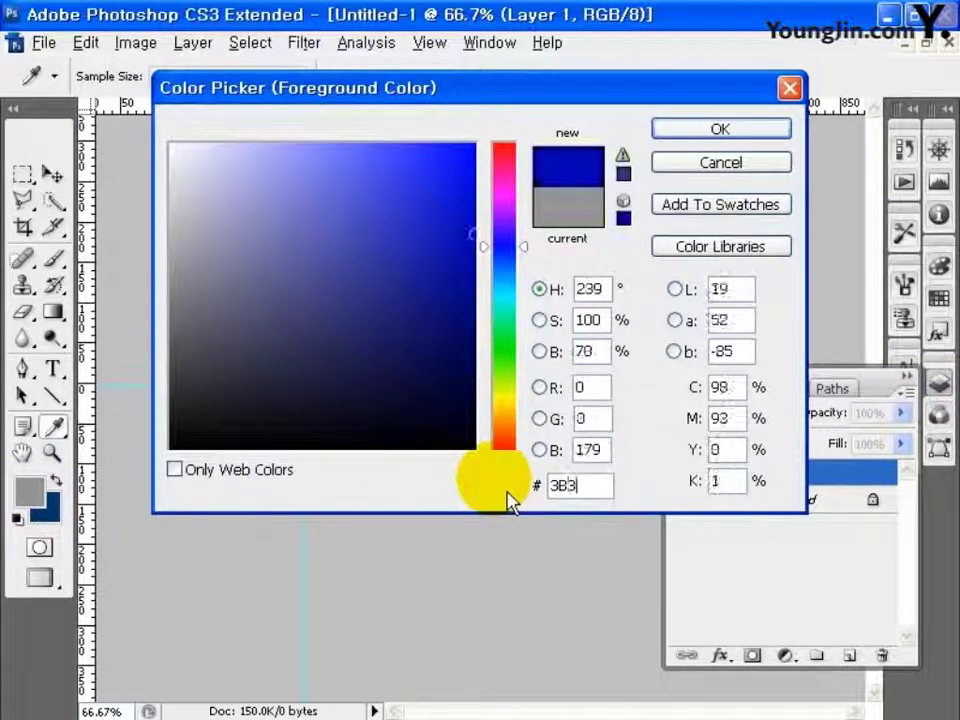
type("B43")
left_click(690, 130)
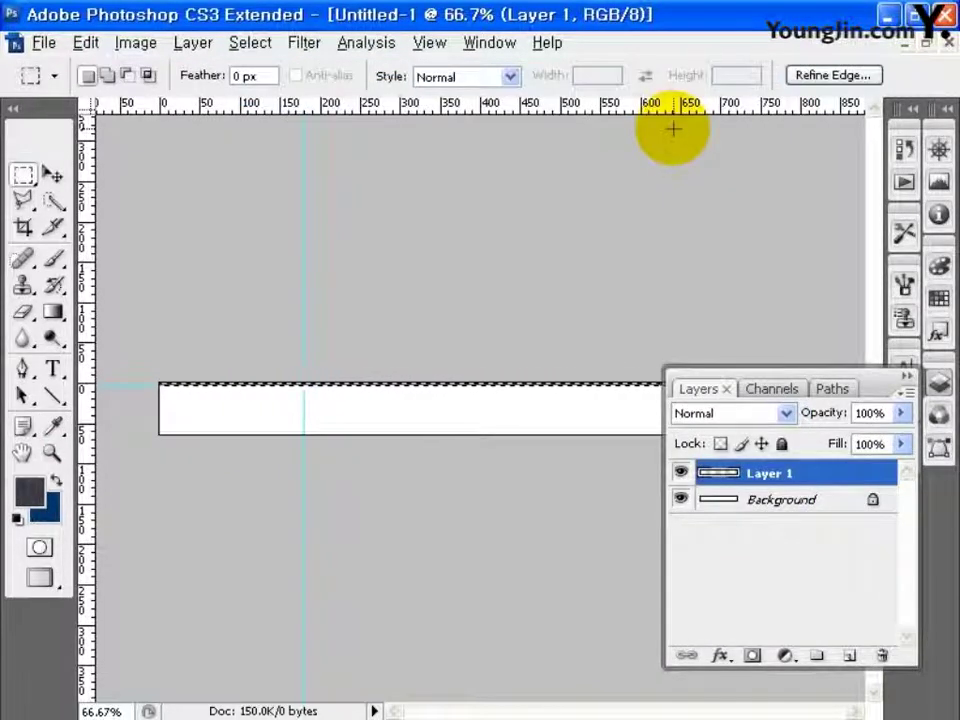
left_click(673, 129)
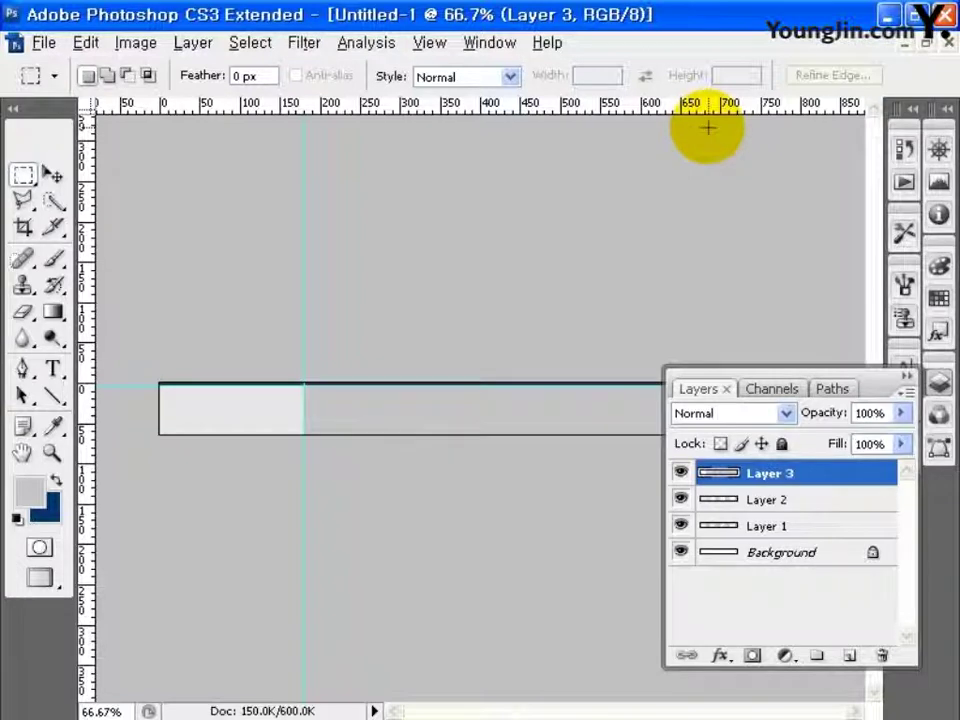
Step: Place the logo file at 22.4% scale, centered at X 90 px, Y 32 px before the vertical guide, and rasterize its layer
left_click(43, 42)
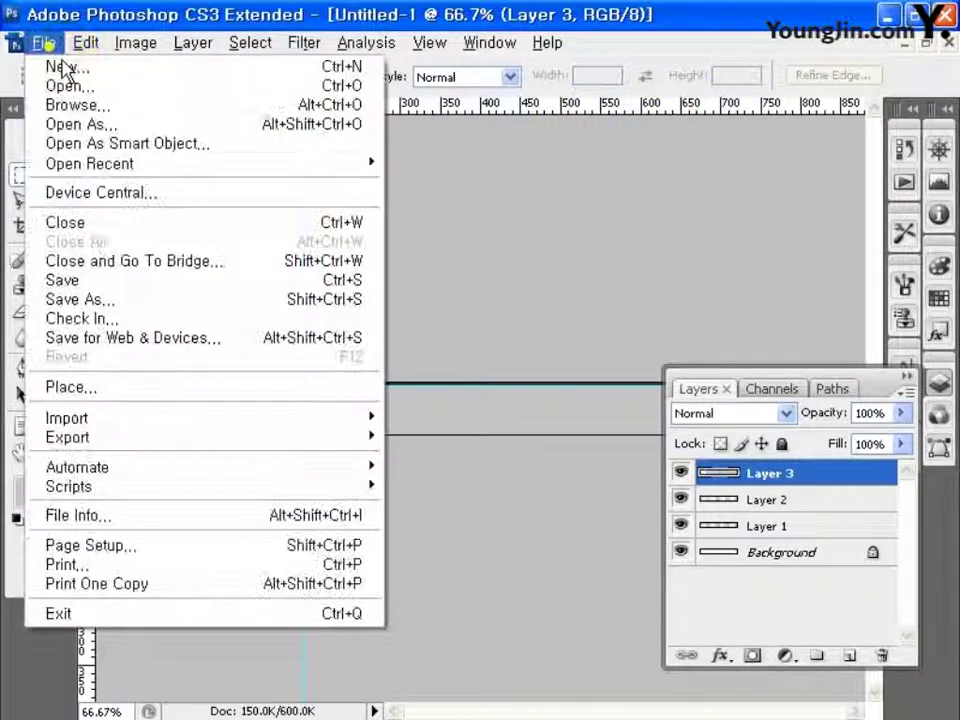
left_click(70, 387)
left_click(180, 75)
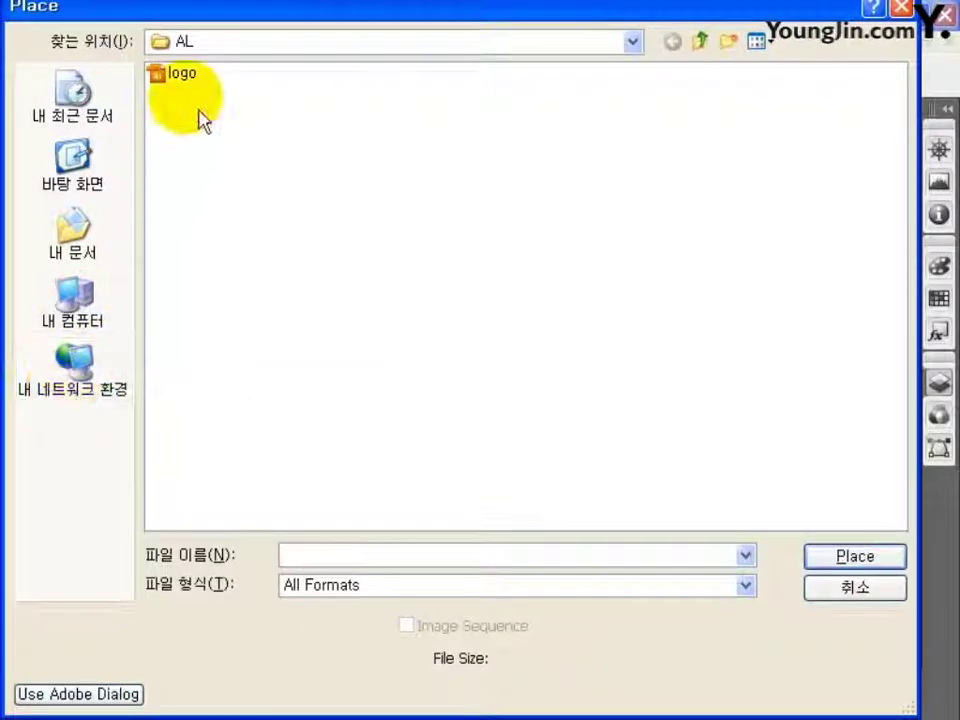
left_click(852, 558)
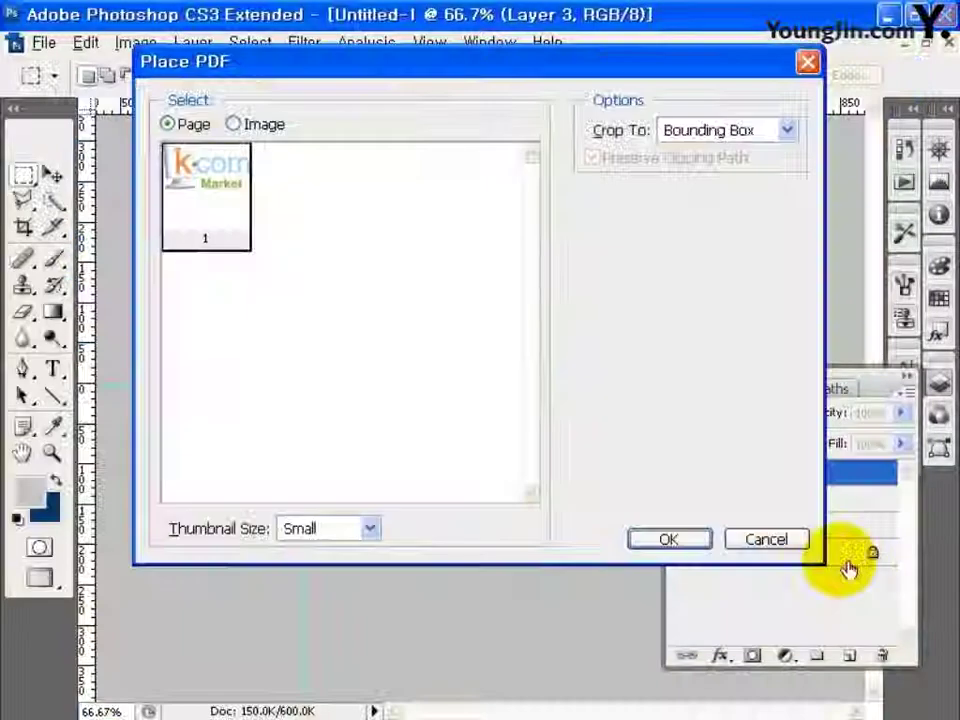
left_click(706, 549)
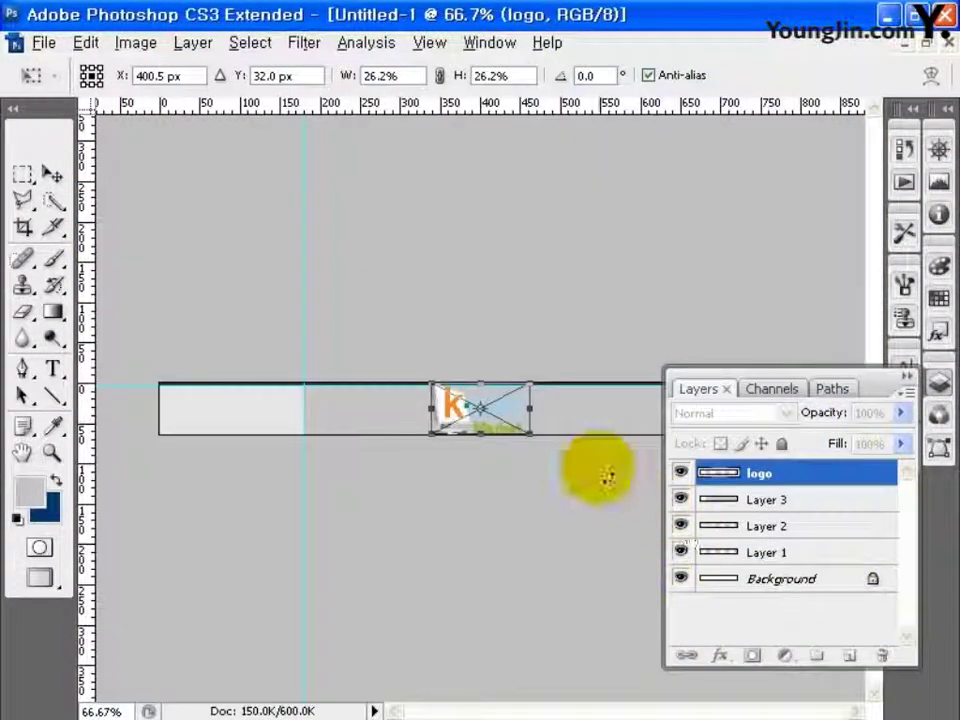
mouse_move(531, 426)
left_mouse_down()
mouse_move(284, 424)
mouse_move(285, 393)
left_mouse_up()
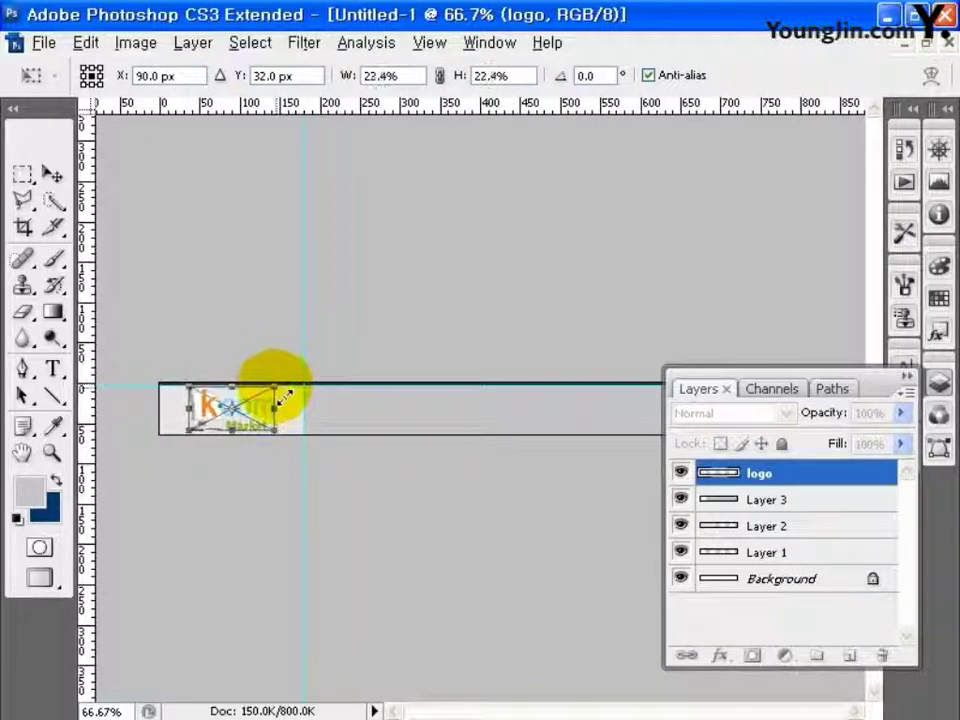
key("Return")
right_click(815, 470)
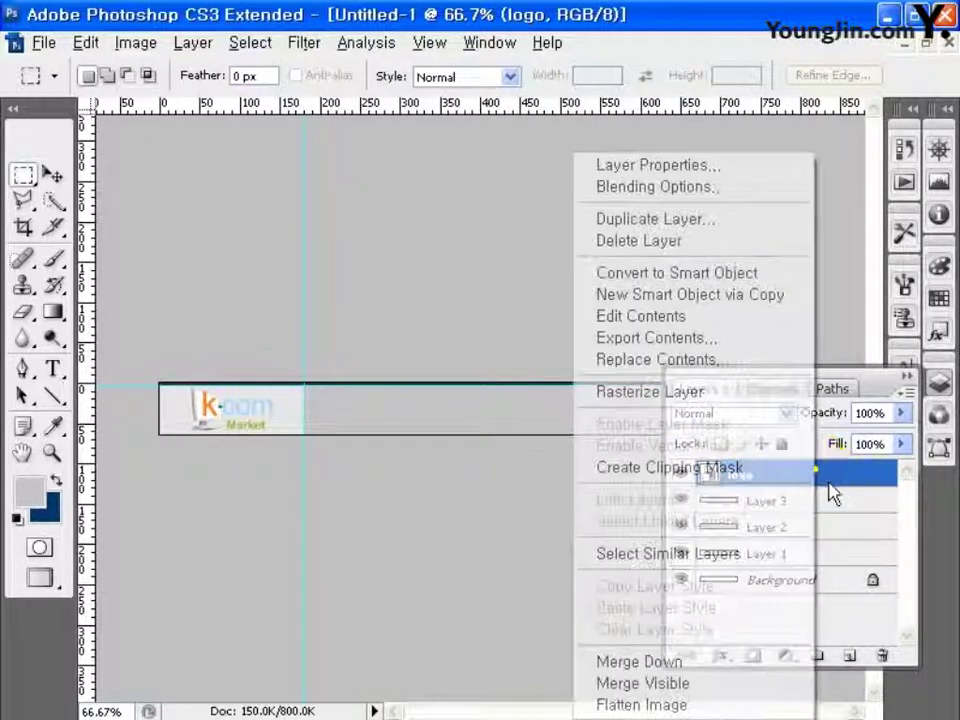
left_click(710, 397)
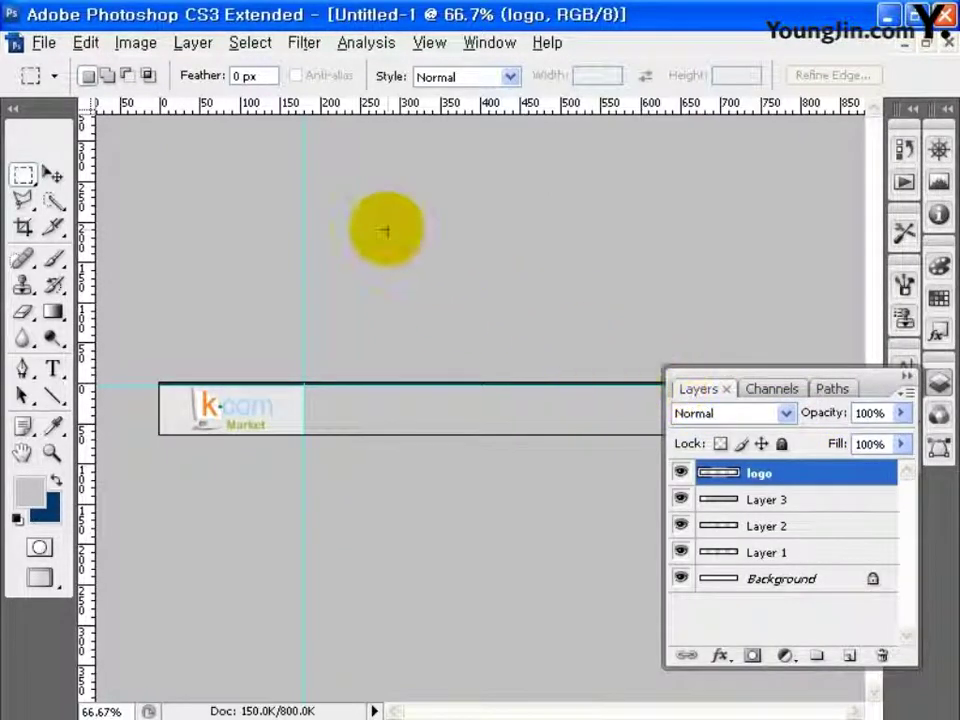
Step: Desaturate the logo layer so the placed logo is rendered in grayscale
left_click(135, 43)
mouse_move(167, 110)
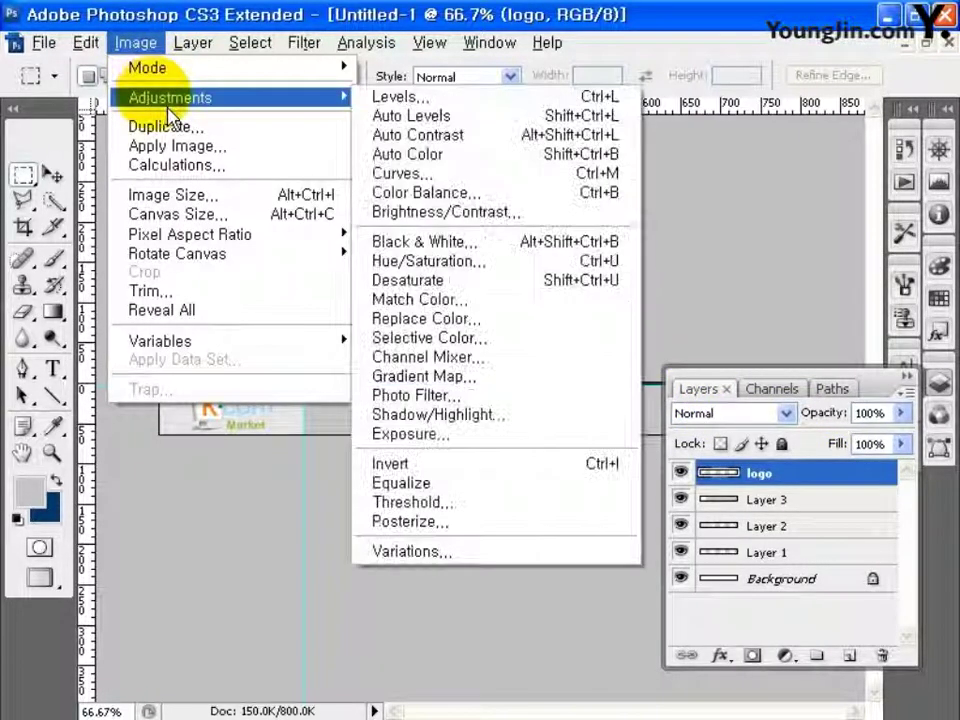
left_click(424, 282)
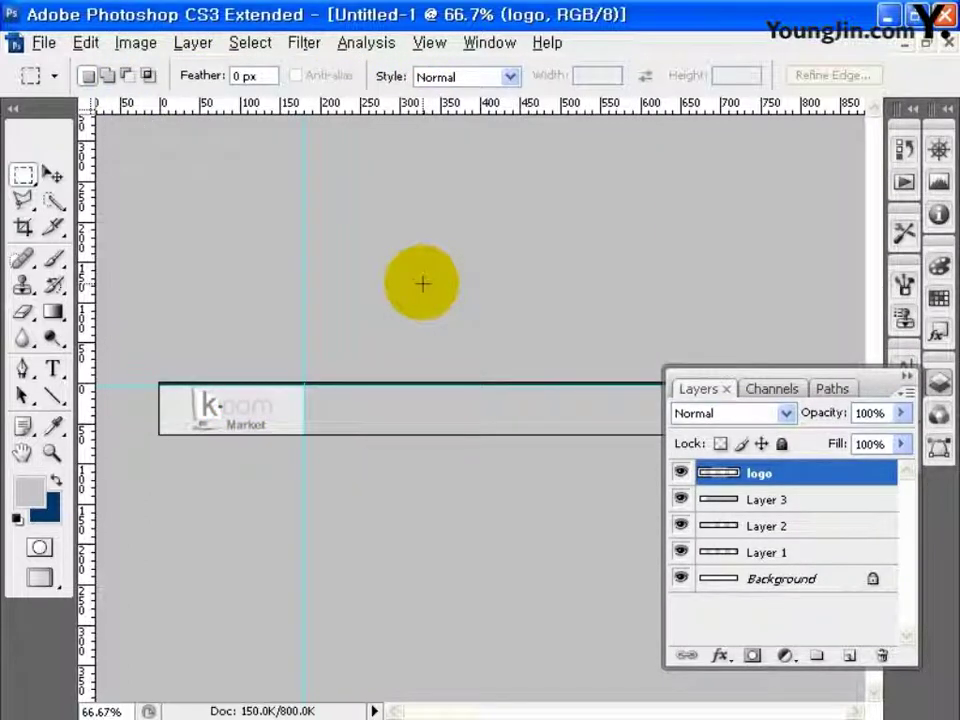
Step: Create slices from the guides and export all slices for the web as JPEG images under the file name bottom
left_click(52, 226)
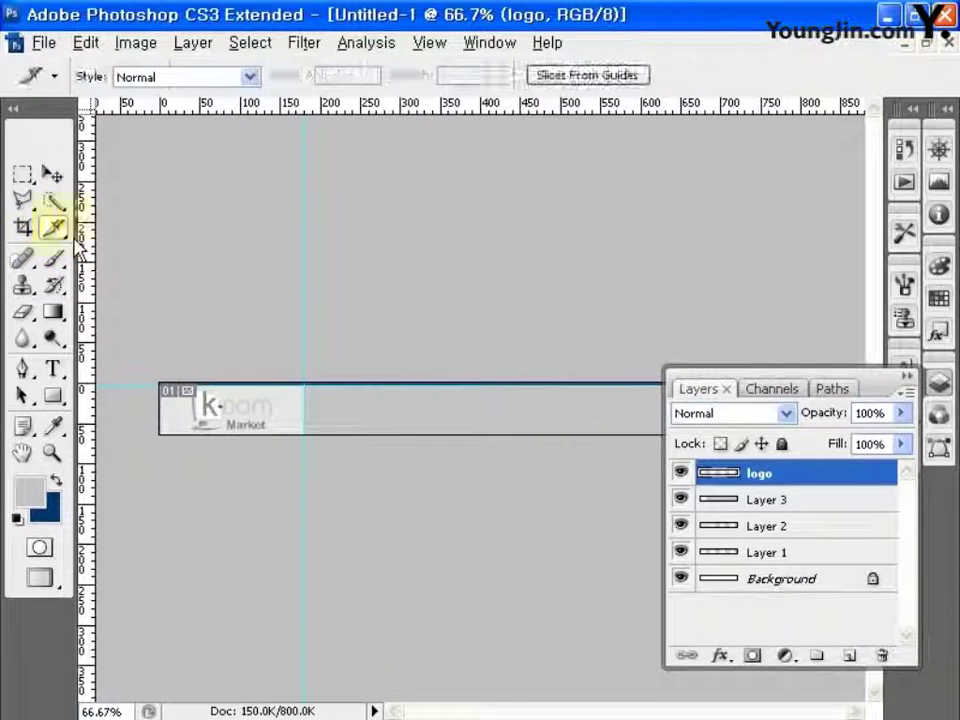
left_click(587, 75)
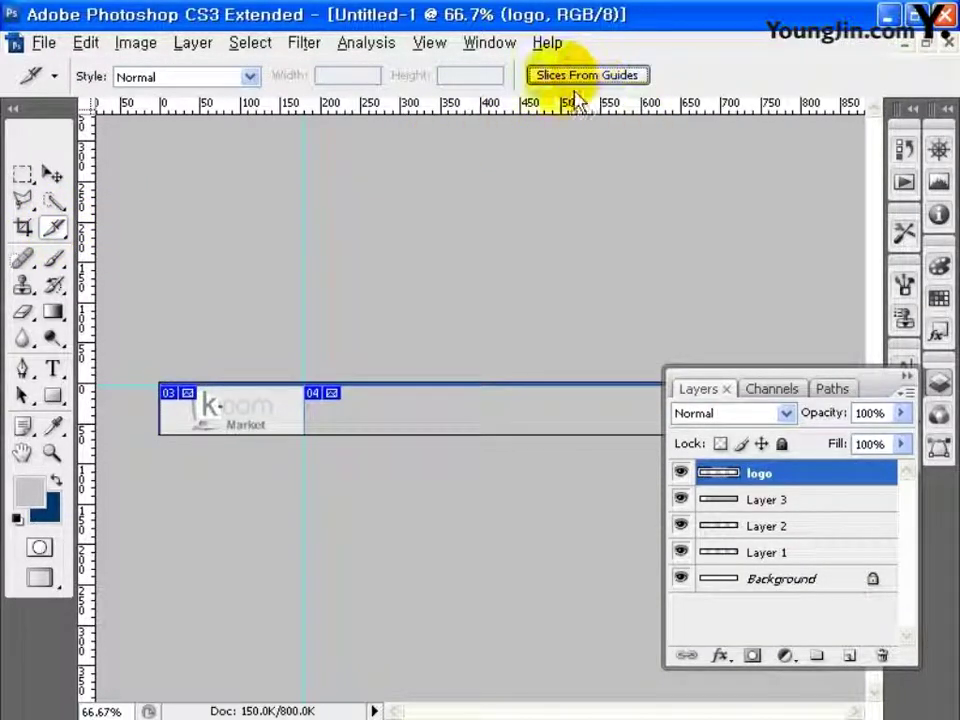
left_click(44, 42)
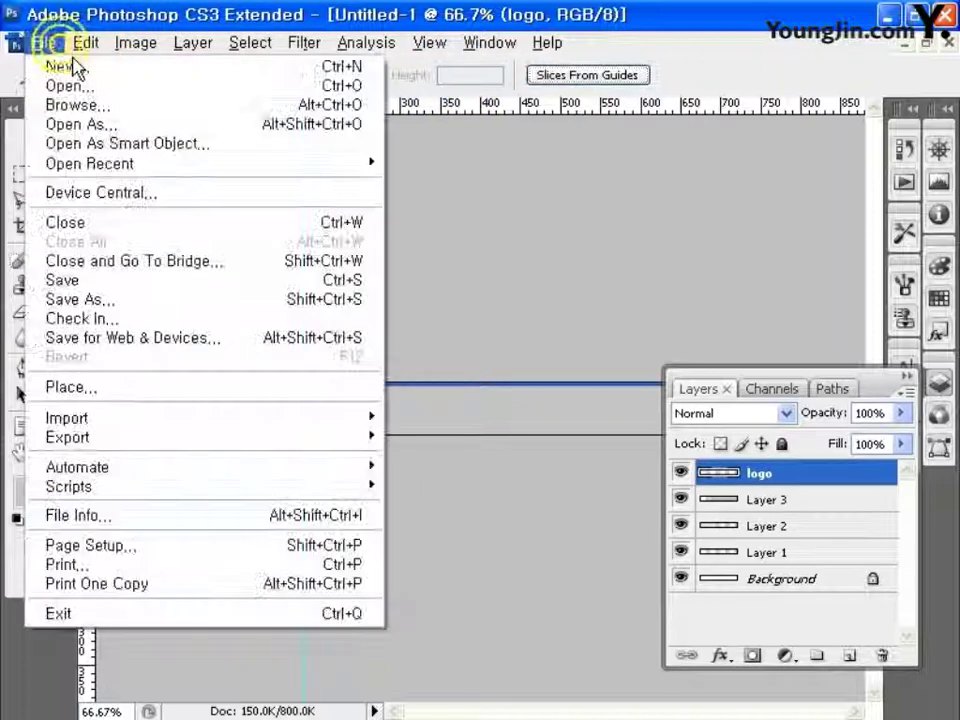
left_click(140, 337)
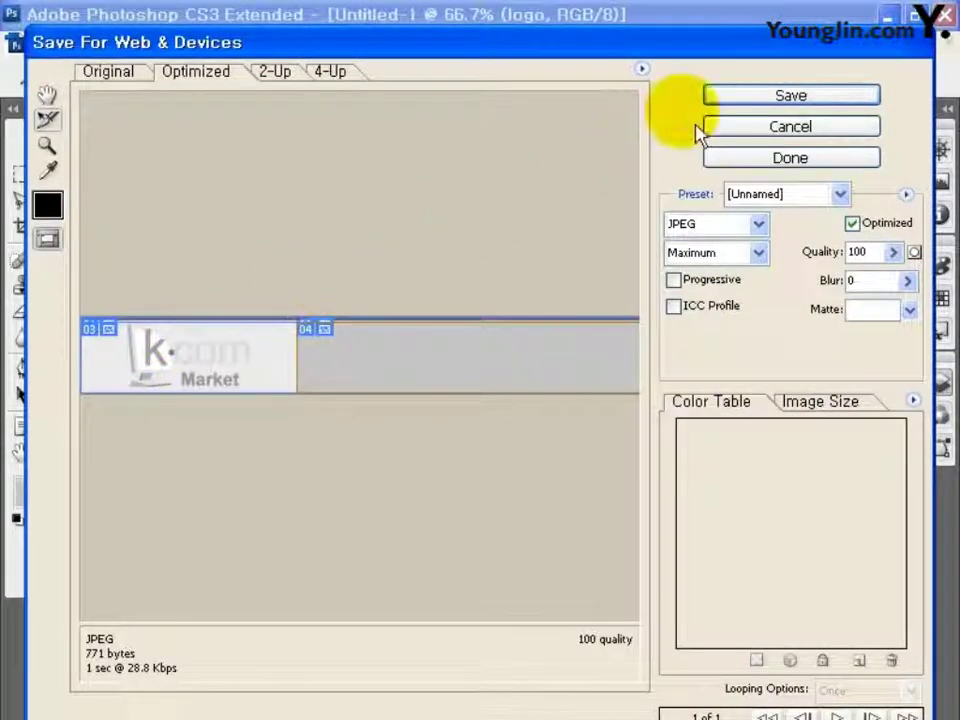
left_click(756, 100)
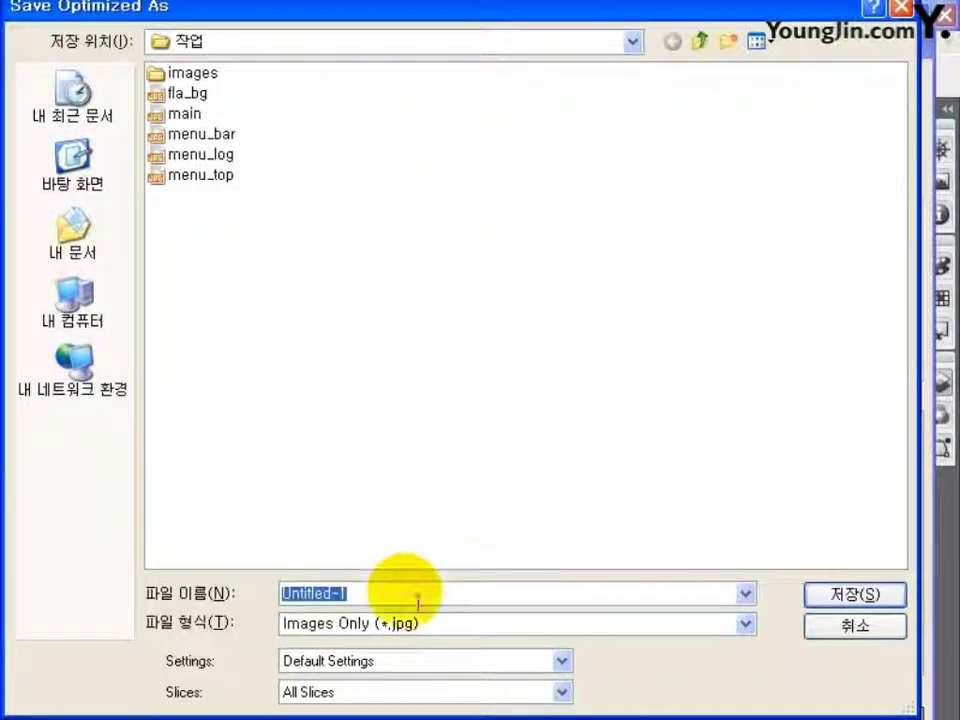
type("bottom")
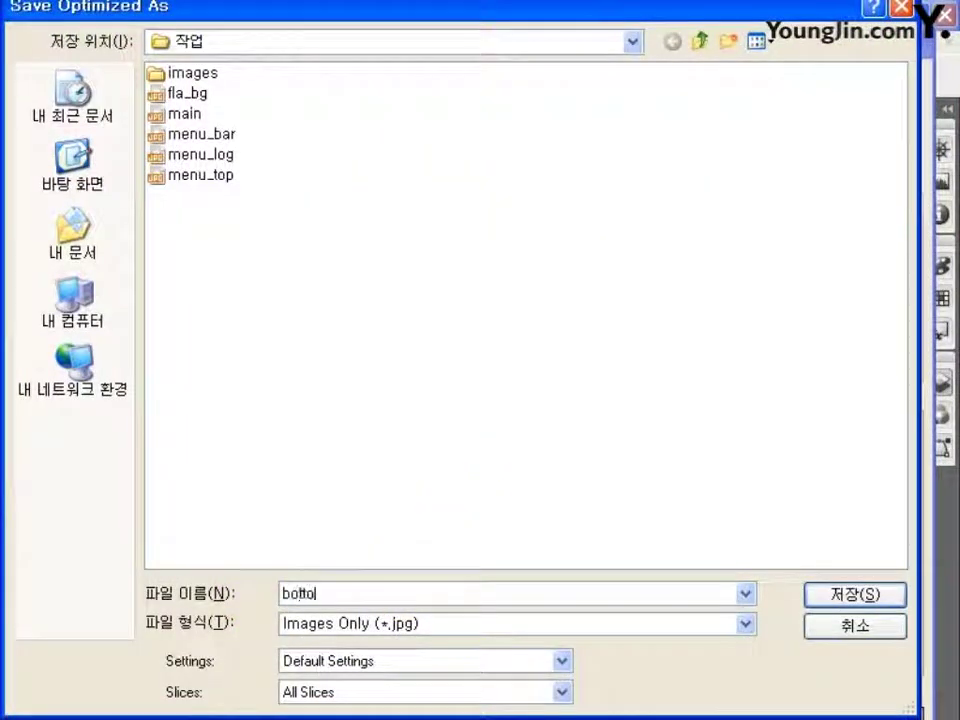
left_click(835, 598)
left_click(618, 440)
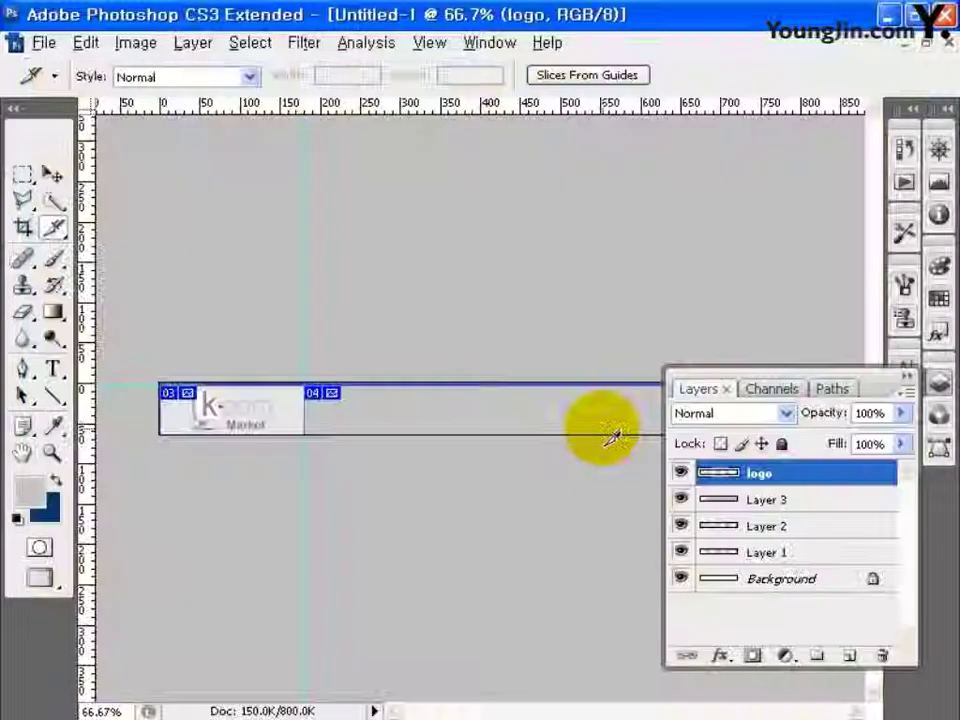